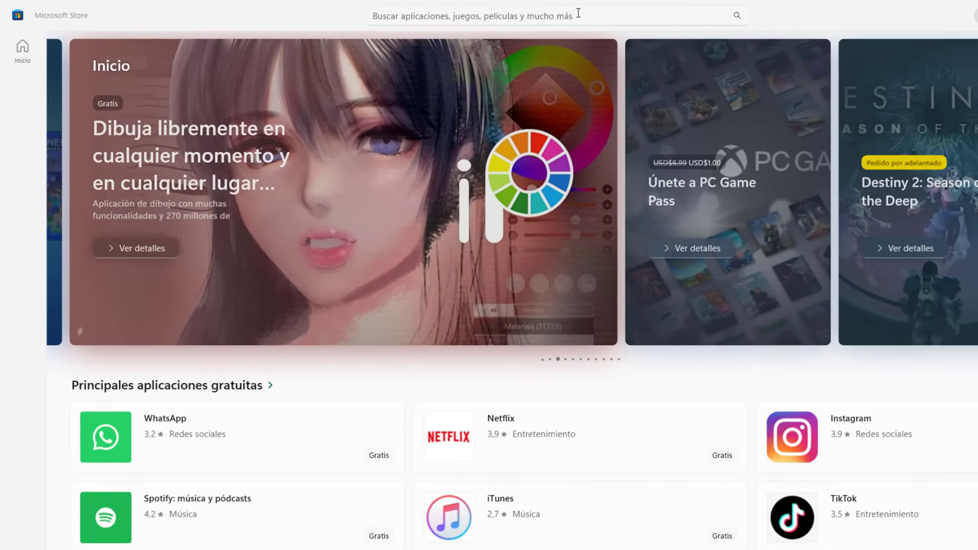
- Search the Microsoft Store for "Power bi" and install Power BI Desktop
click(579, 13)
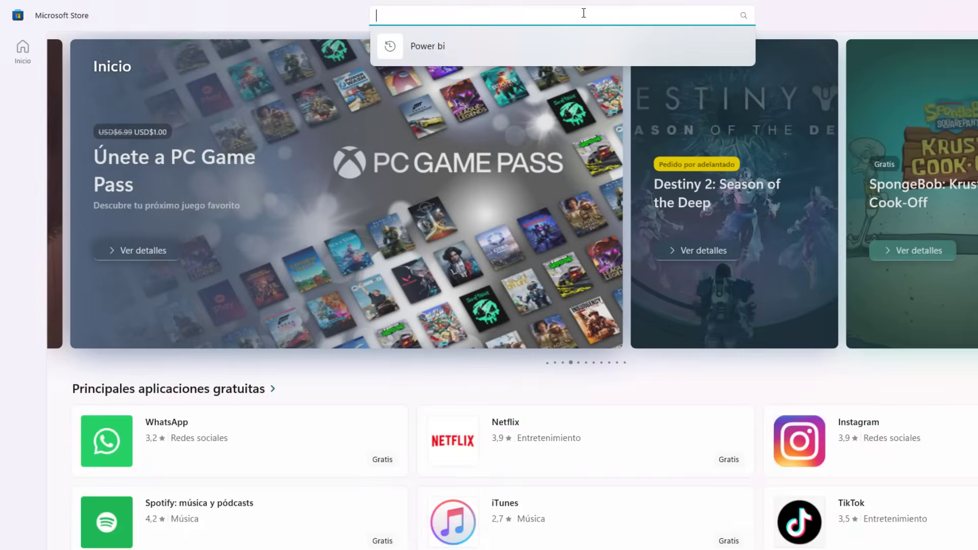
click(451, 46)
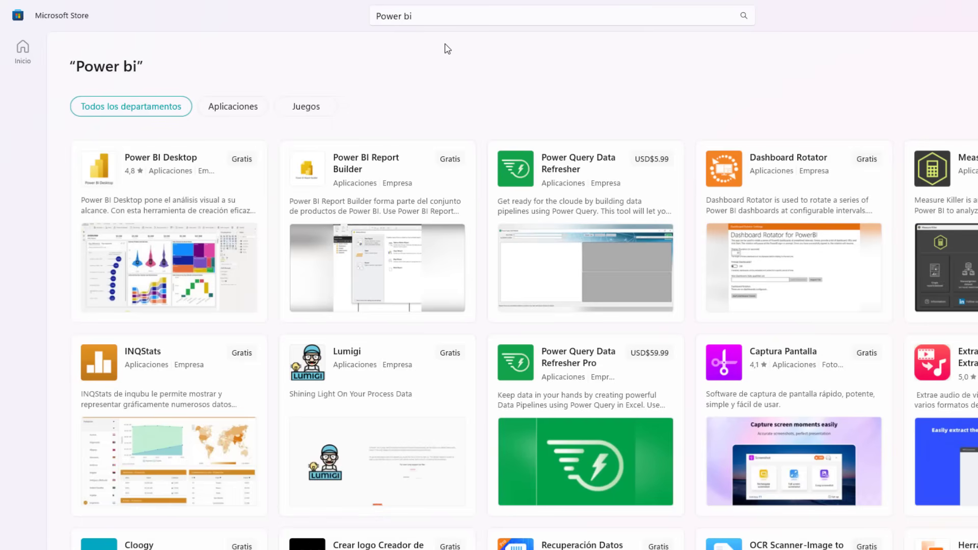
mouse_move(134, 167)
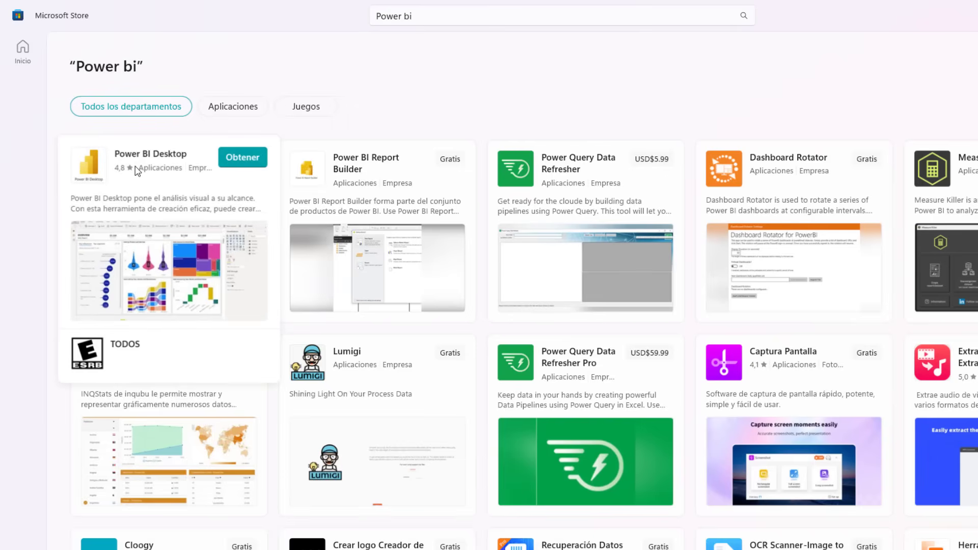
click(136, 170)
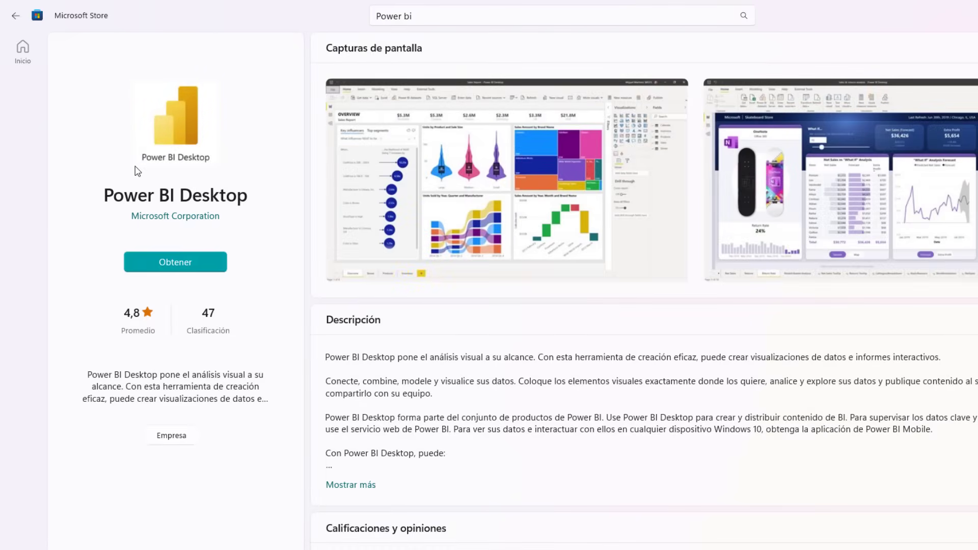
click(197, 262)
click(196, 268)
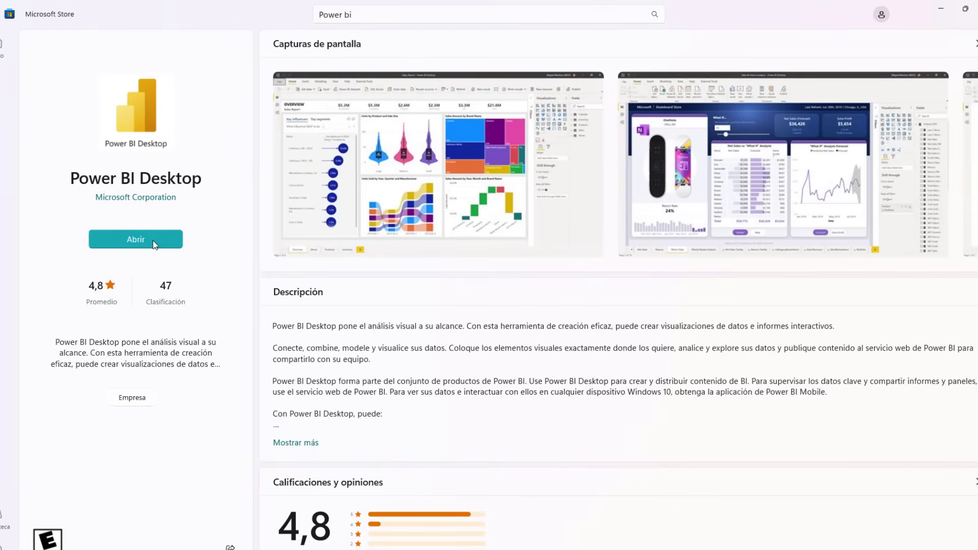
click(880, 10)
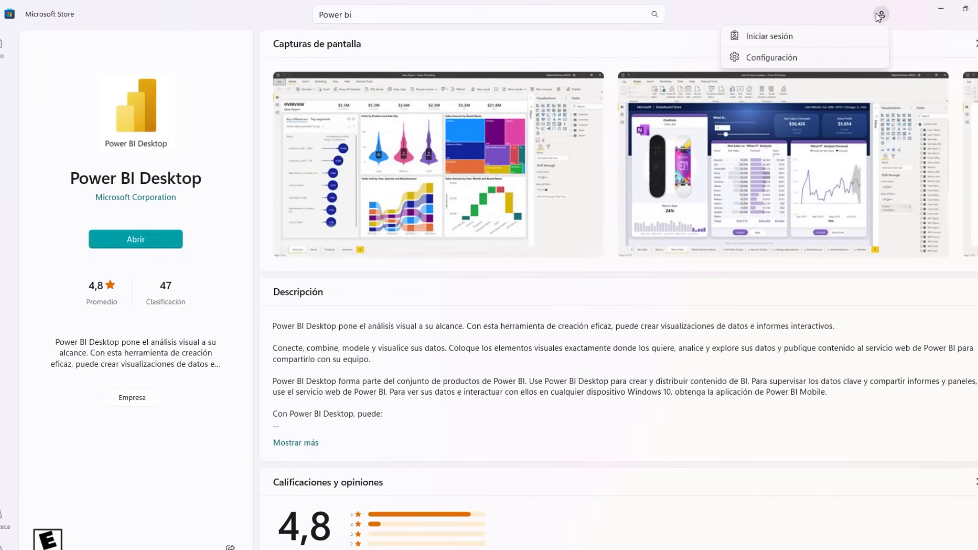
click(785, 53)
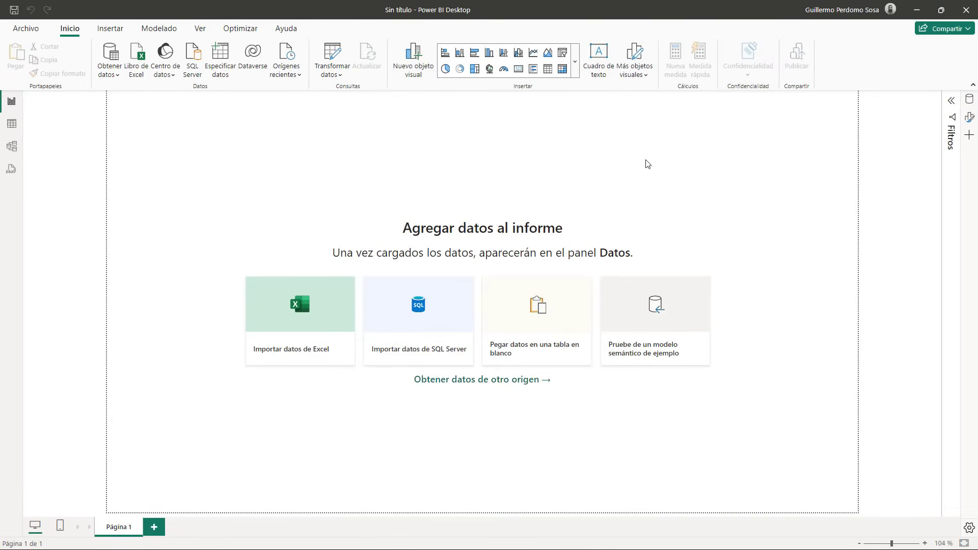
- Review the preview features in Power BI Desktop's global options and accept the settings
click(28, 29)
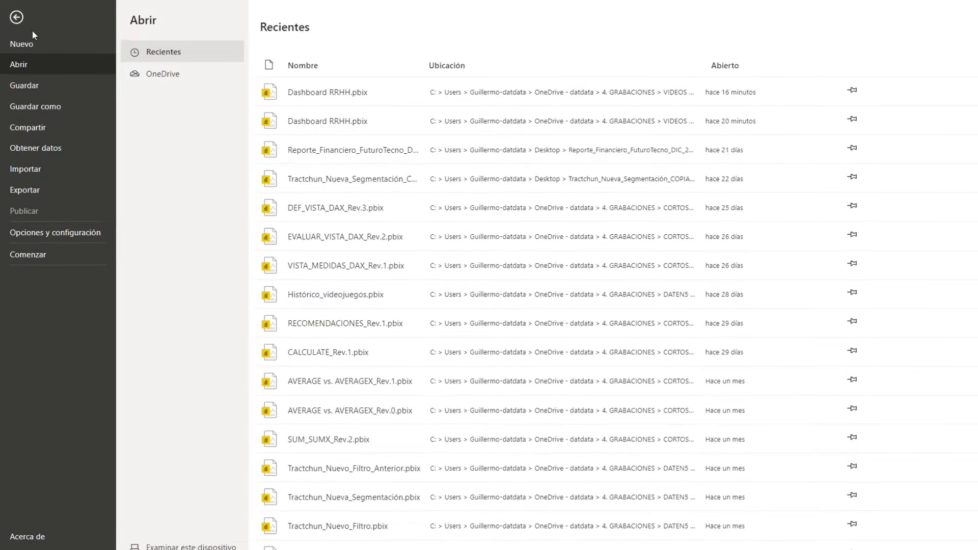
click(74, 248)
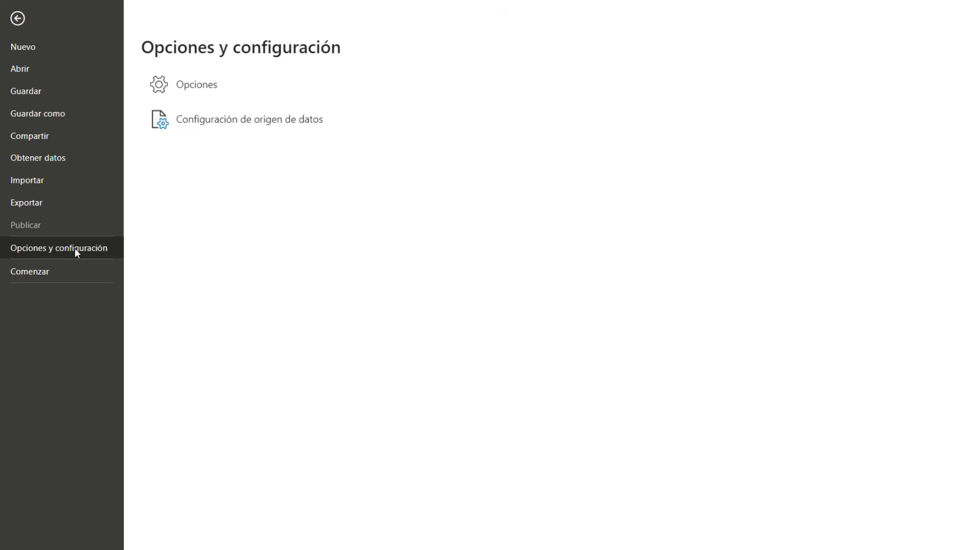
click(194, 85)
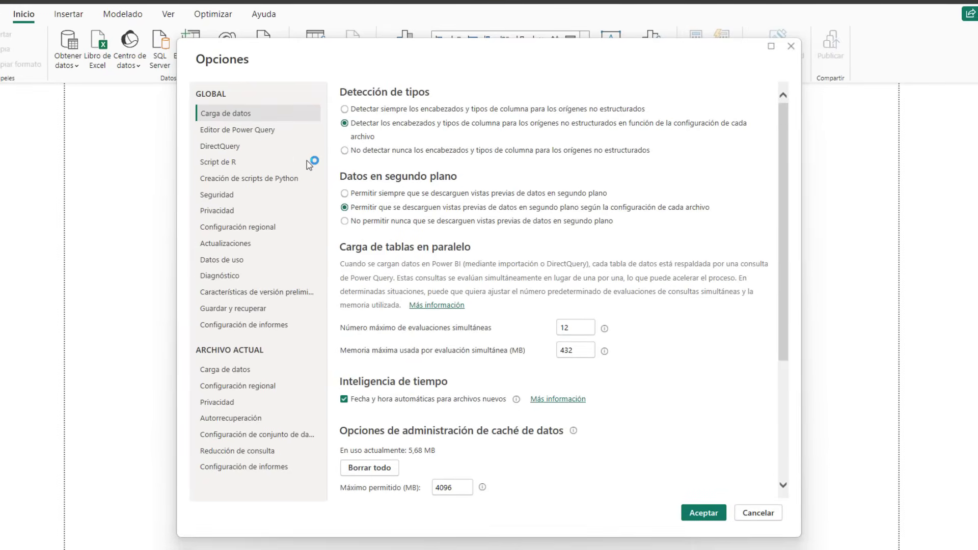
click(244, 295)
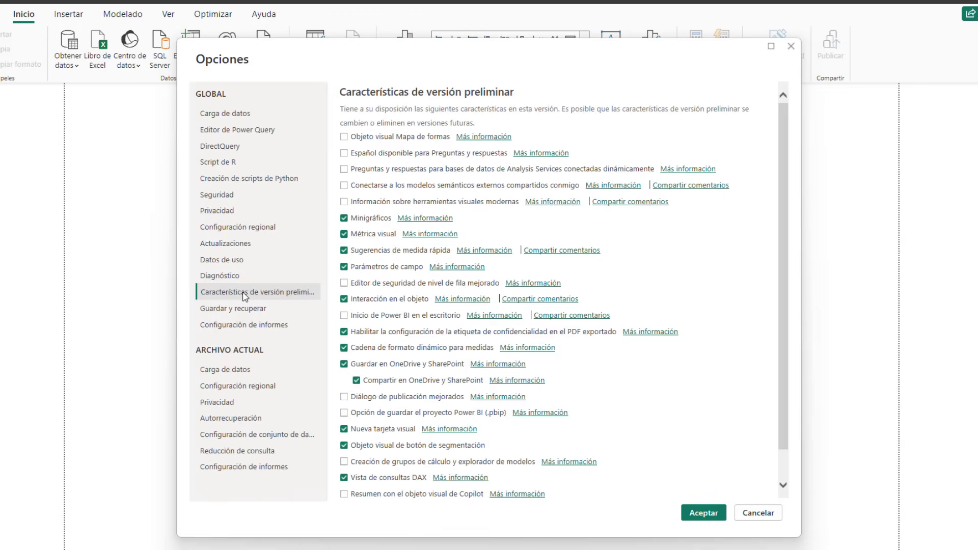
scroll(468, 153, down, 1)
scroll(483, 229, up, 1)
scroll(439, 259, down, 1)
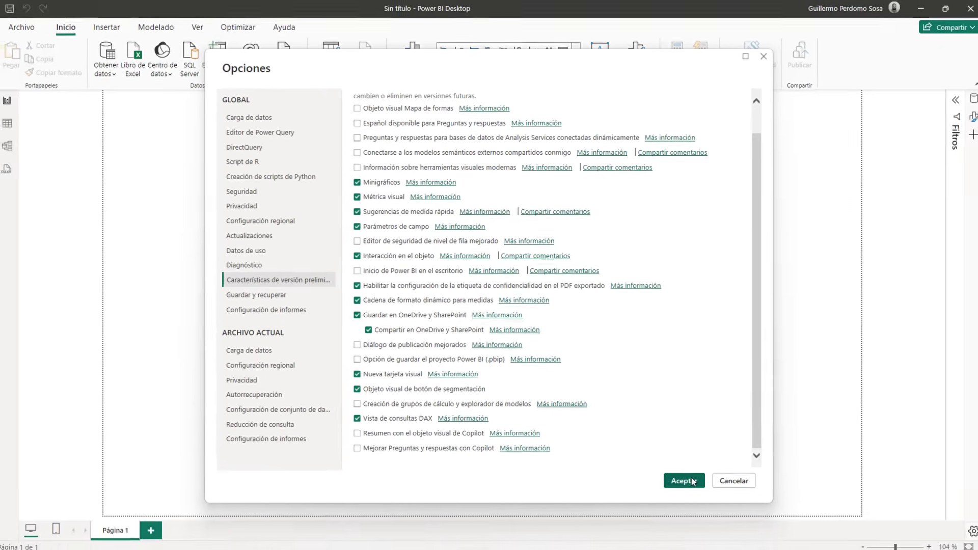
click(692, 481)
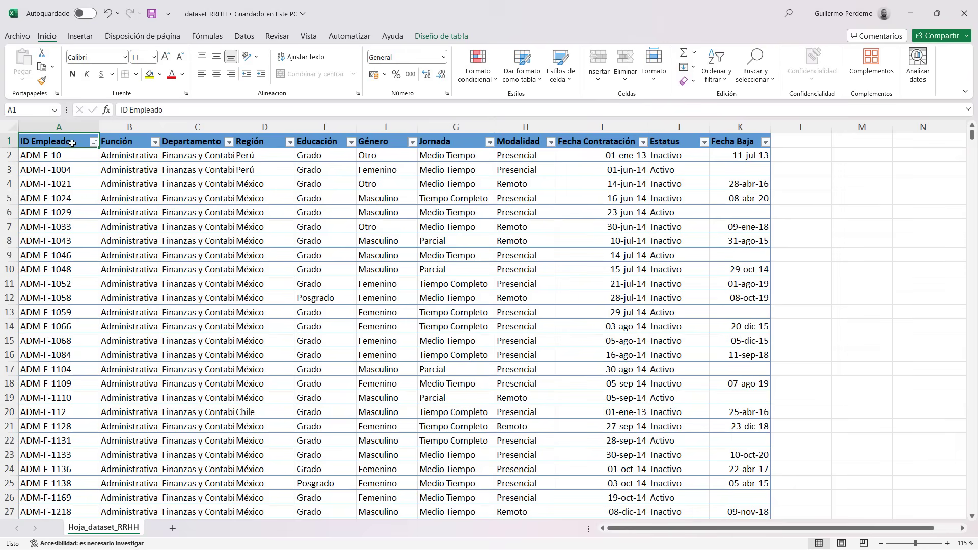
- Examine the employee table's columns in the dataset_RRHH workbook, from Función through Fecha Baja, along with sample rows
click(133, 143)
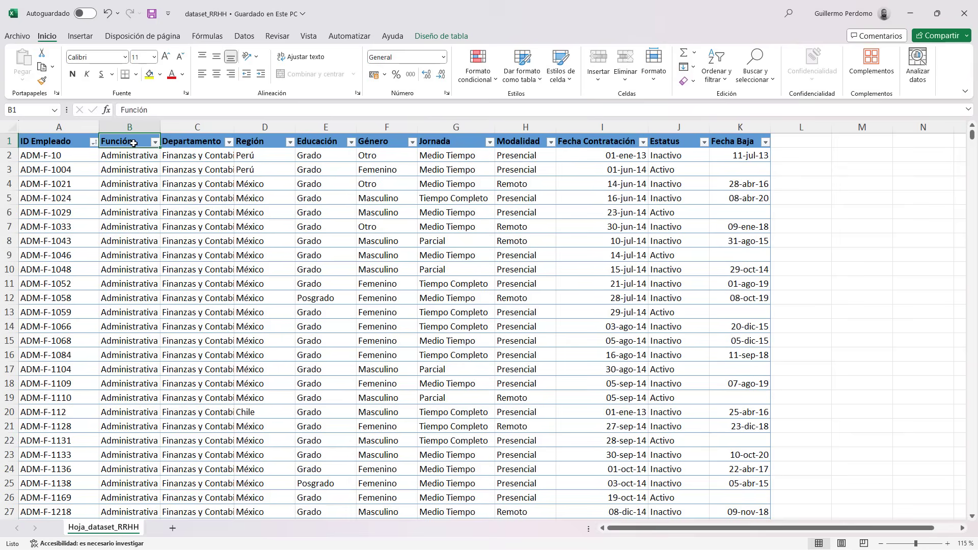
click(144, 155)
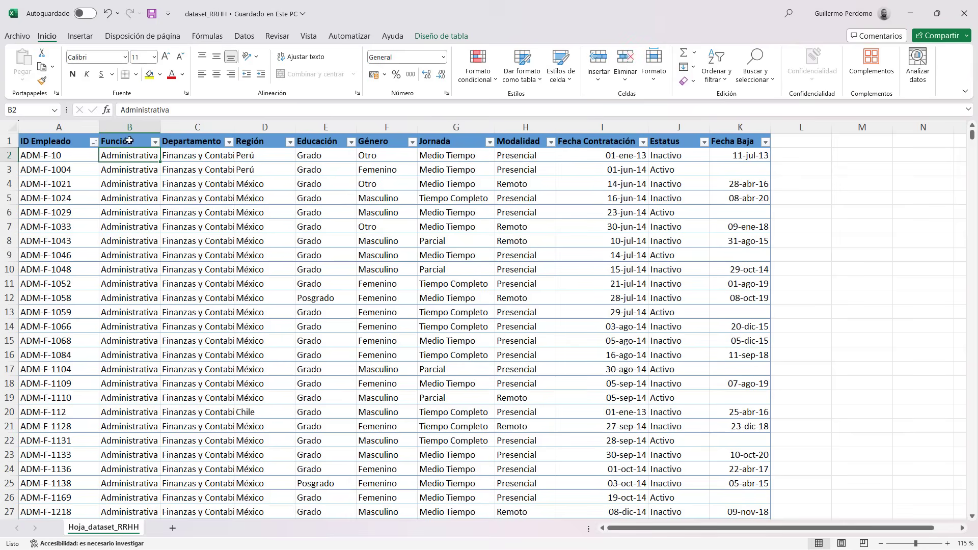
click(187, 153)
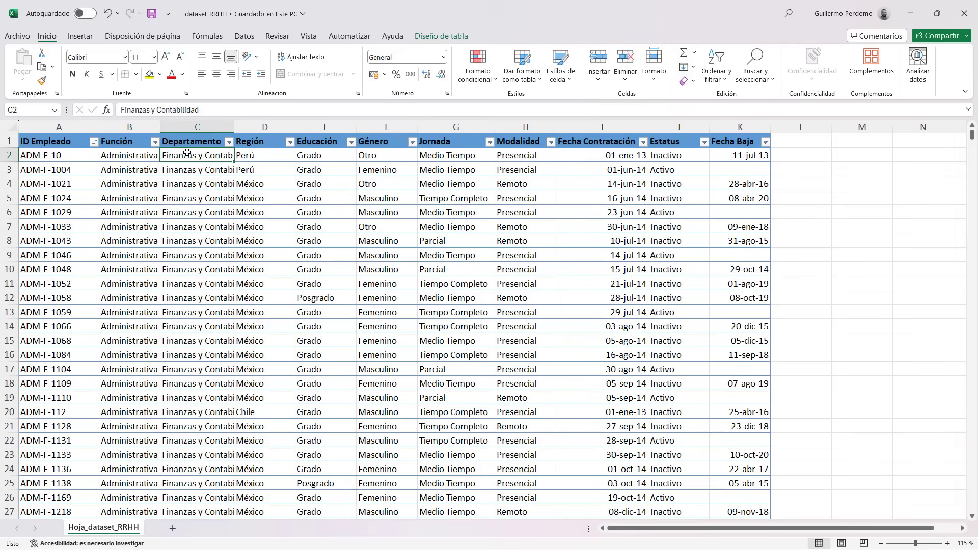
click(276, 156)
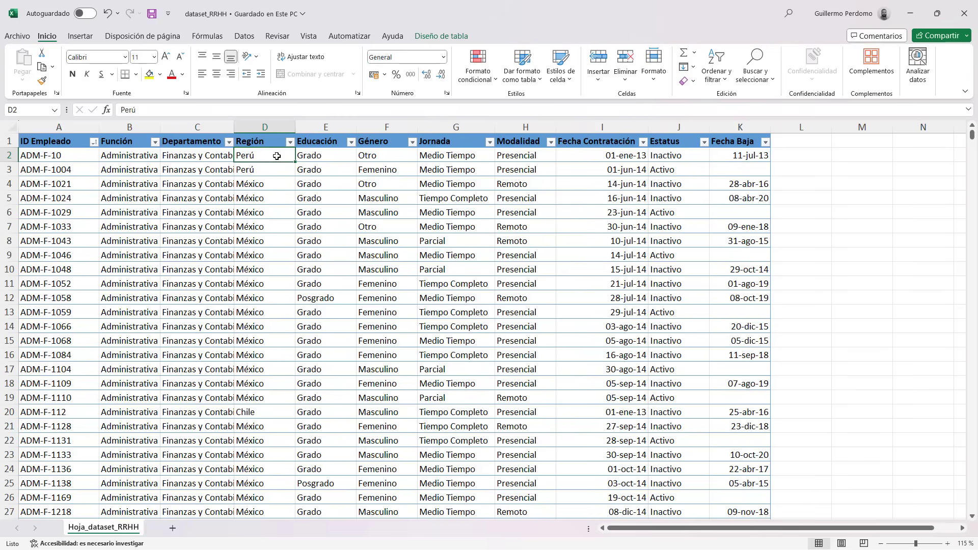
click(301, 155)
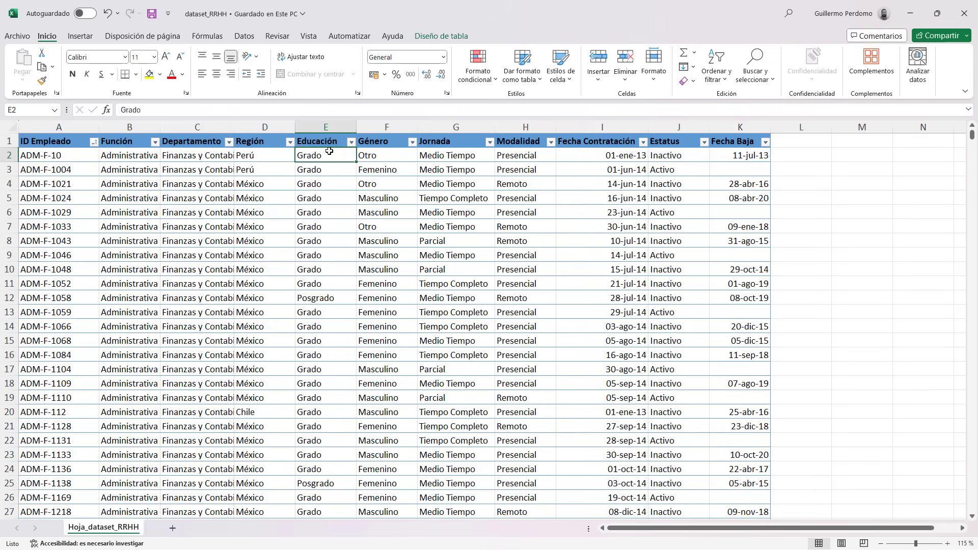
click(394, 158)
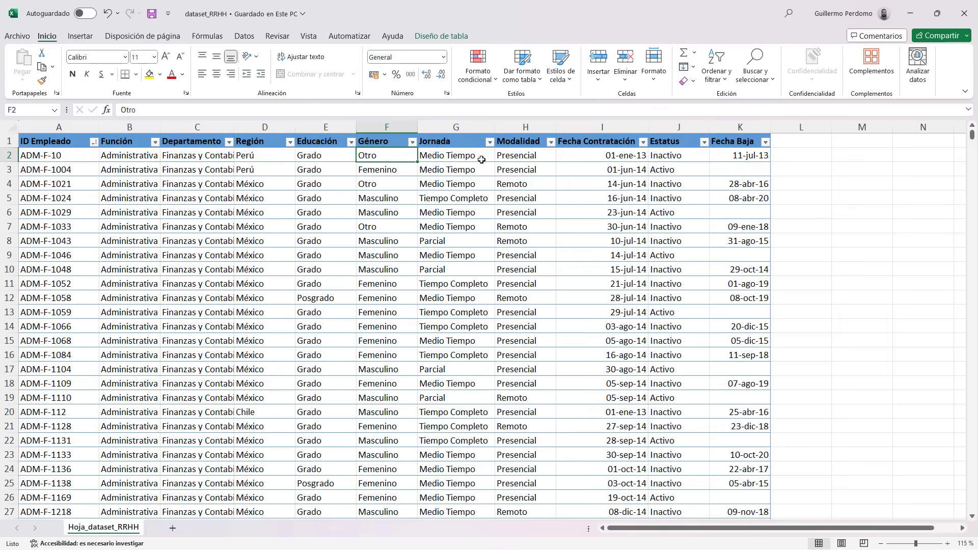
click(536, 158)
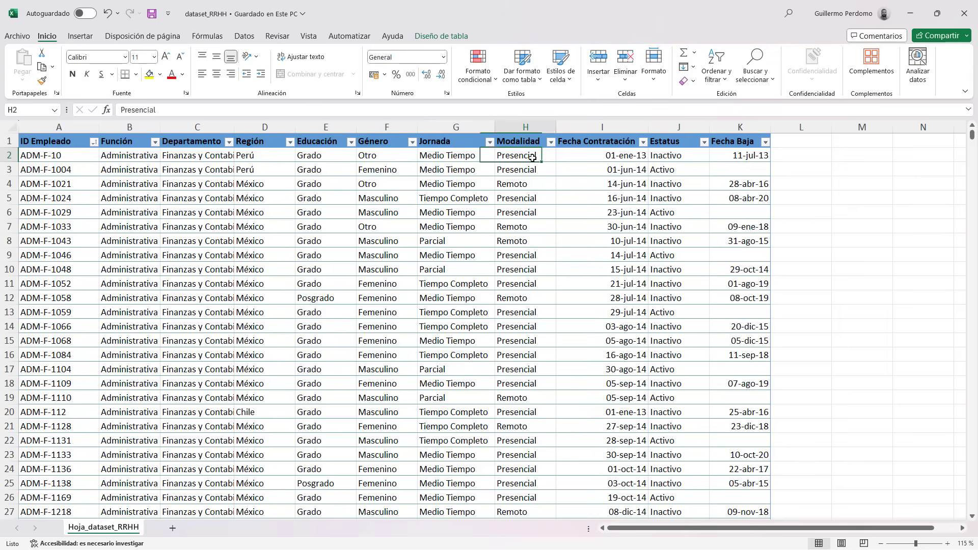
click(523, 182)
click(468, 199)
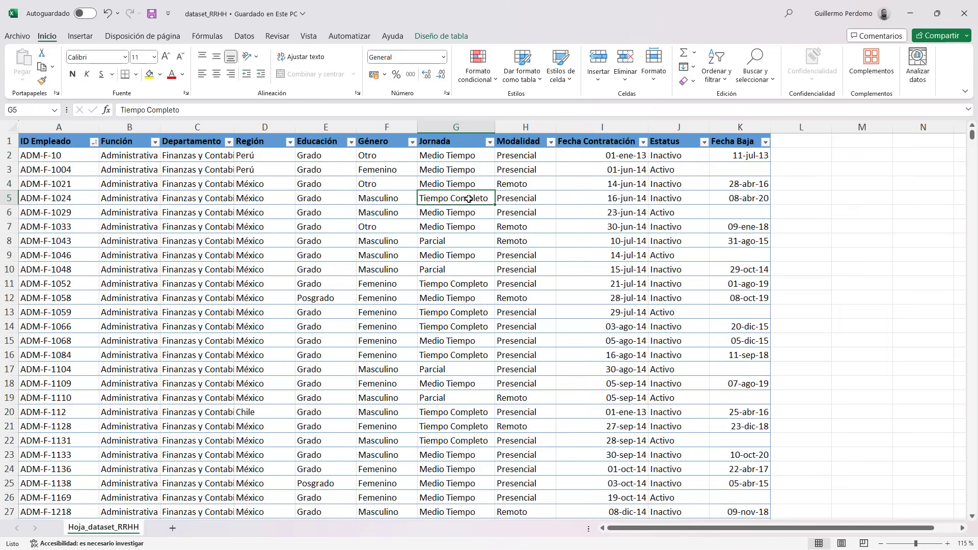
click(470, 178)
click(597, 155)
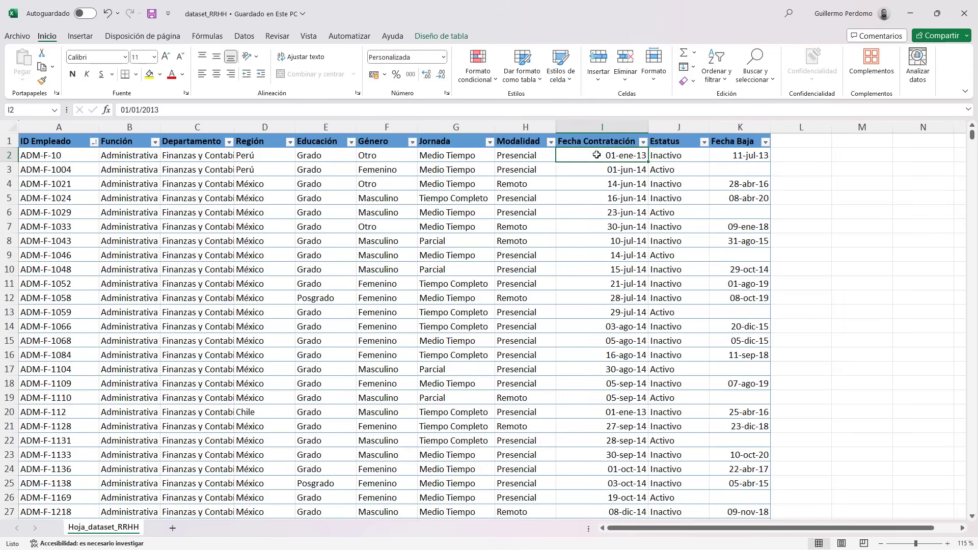
click(680, 155)
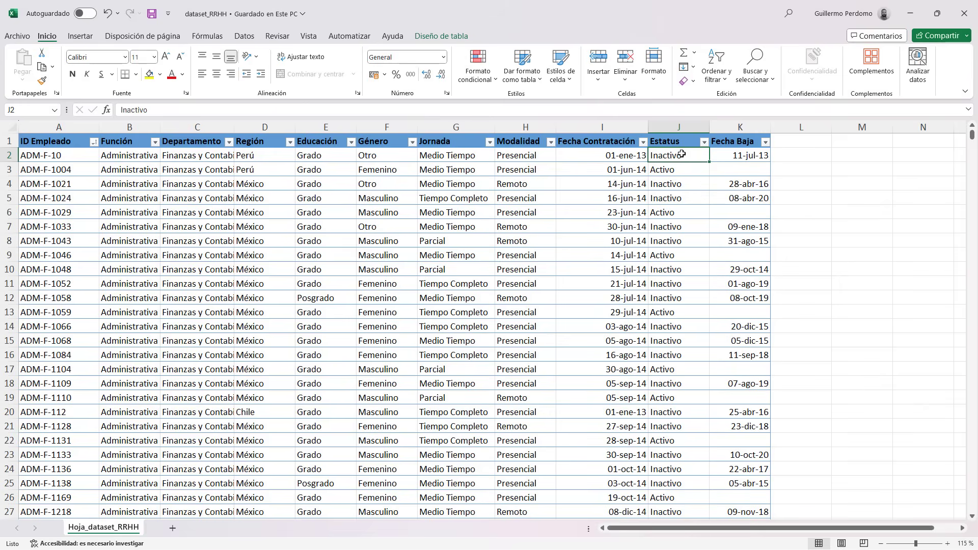
click(739, 157)
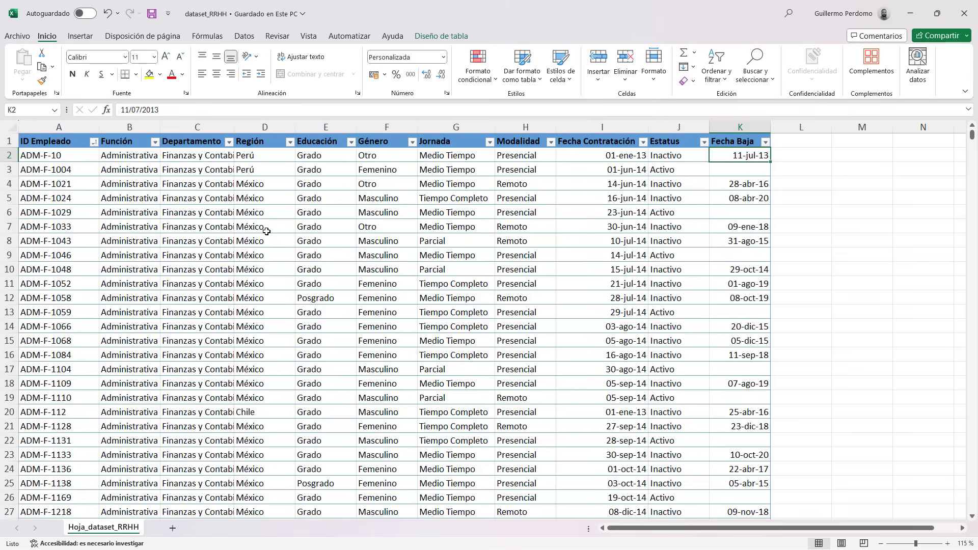
click(177, 252)
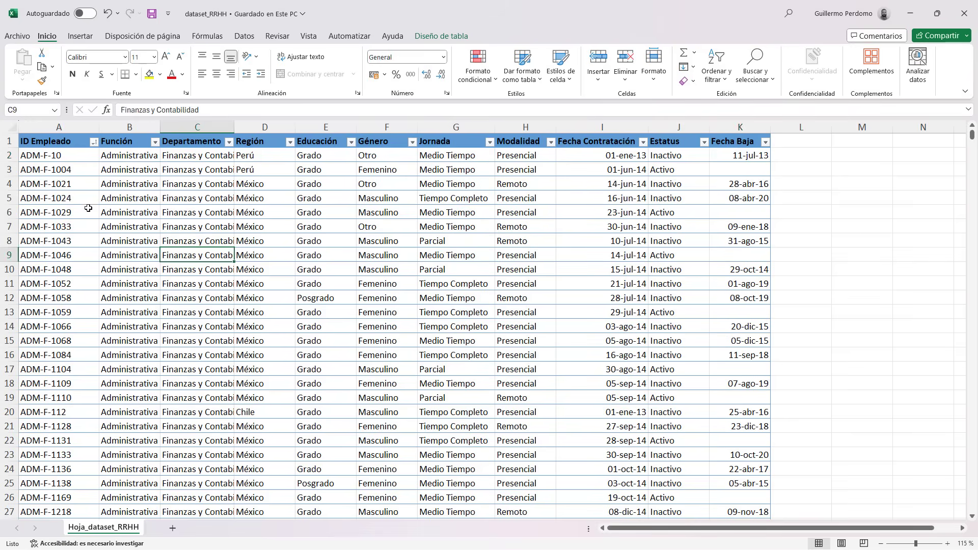
click(61, 184)
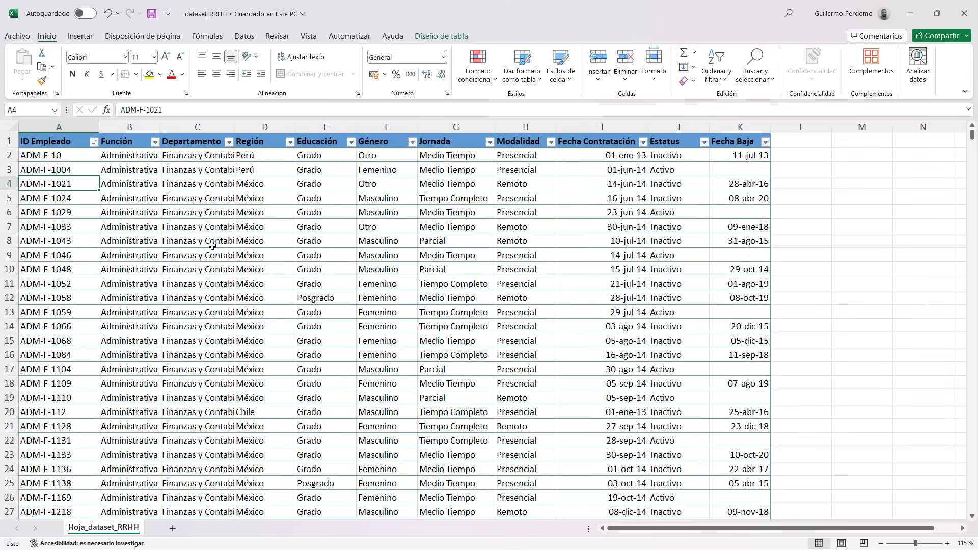
click(200, 220)
click(485, 295)
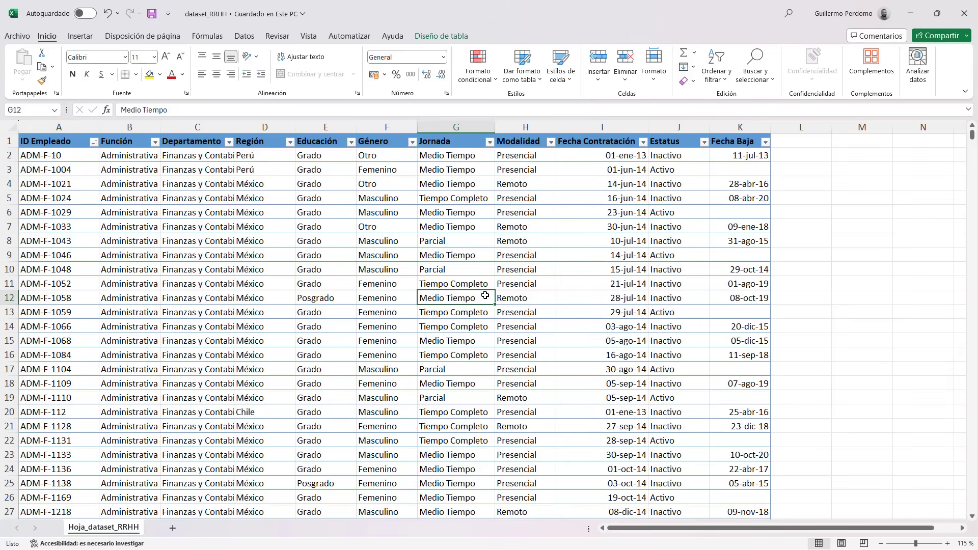
- Check the name of the employee table in its design settings and close the workbook
click(443, 43)
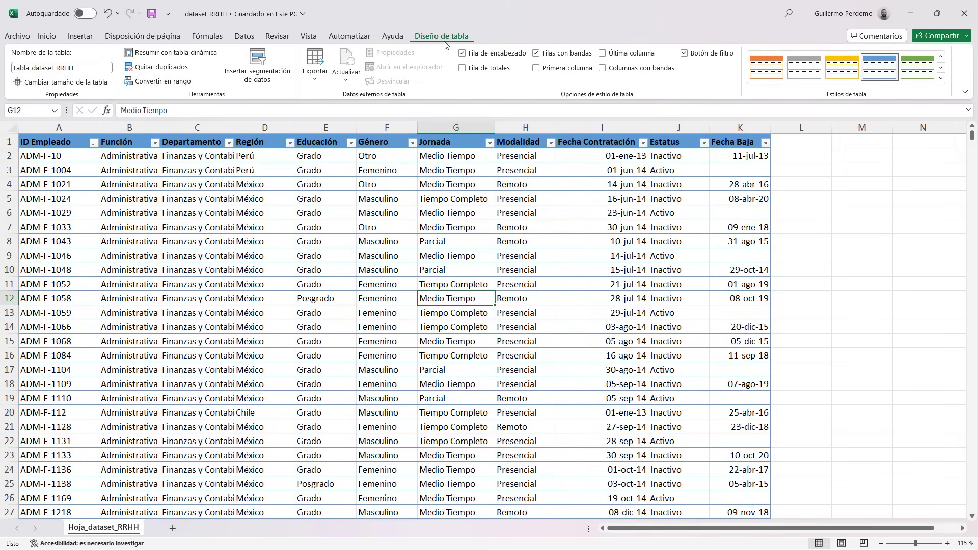
click(78, 68)
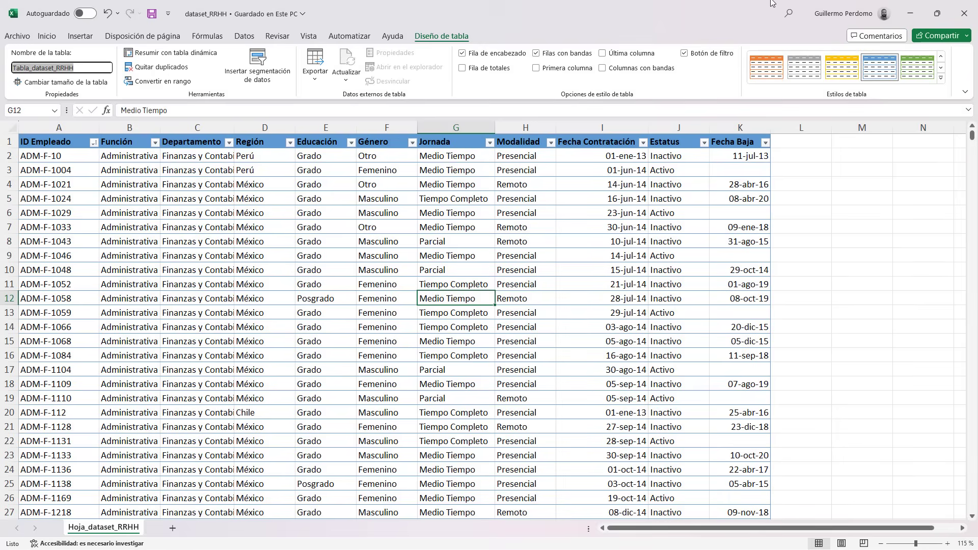
click(971, 15)
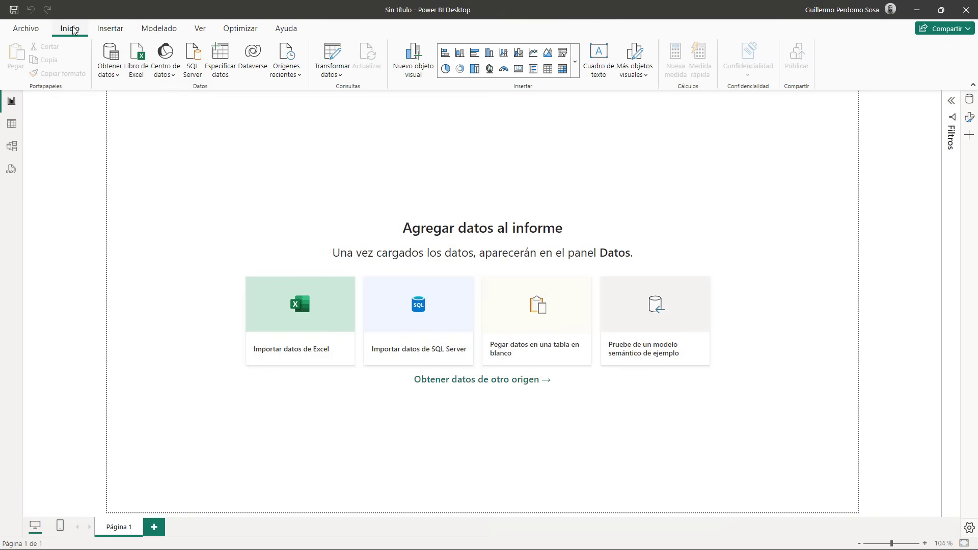
- Bring up the full list of available data sources and connect to an Excel workbook
click(113, 70)
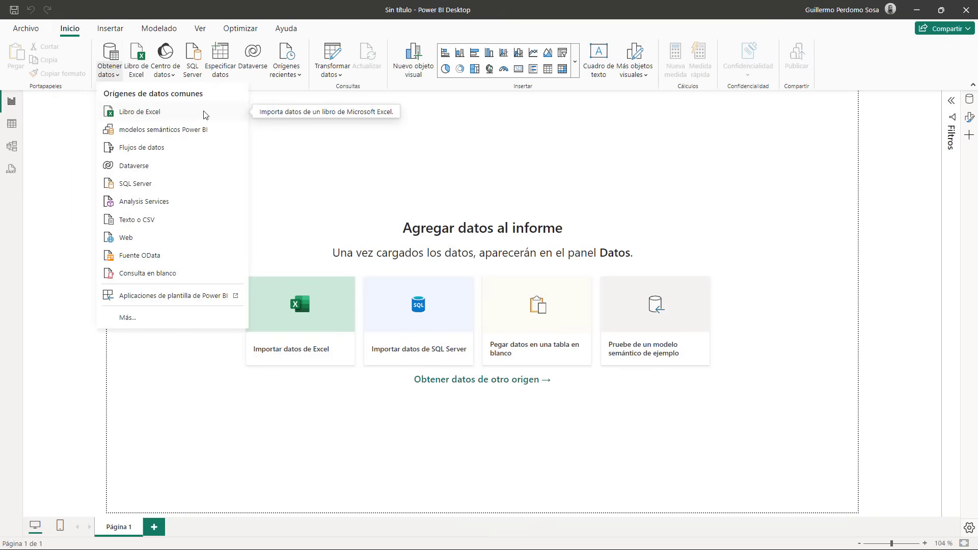
click(114, 72)
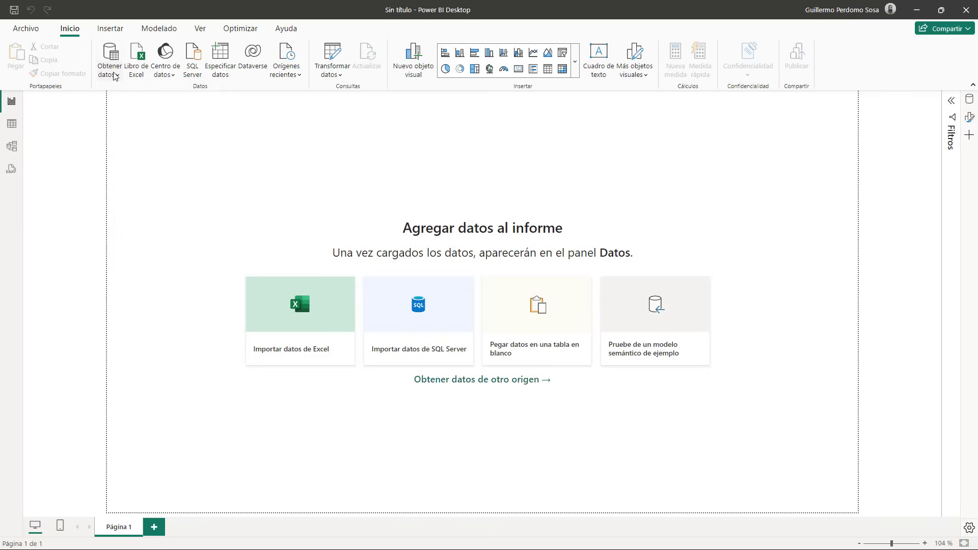
click(99, 65)
click(135, 321)
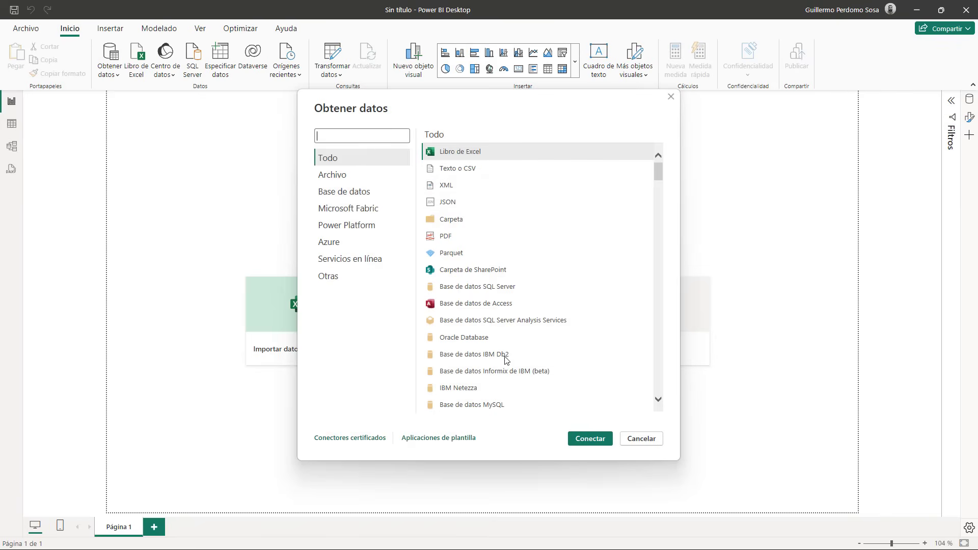
click(488, 150)
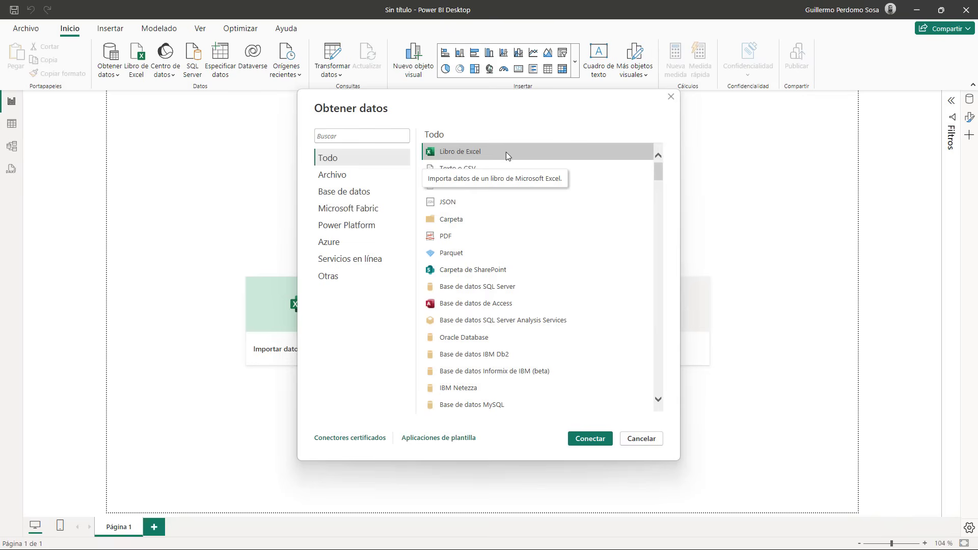
click(586, 438)
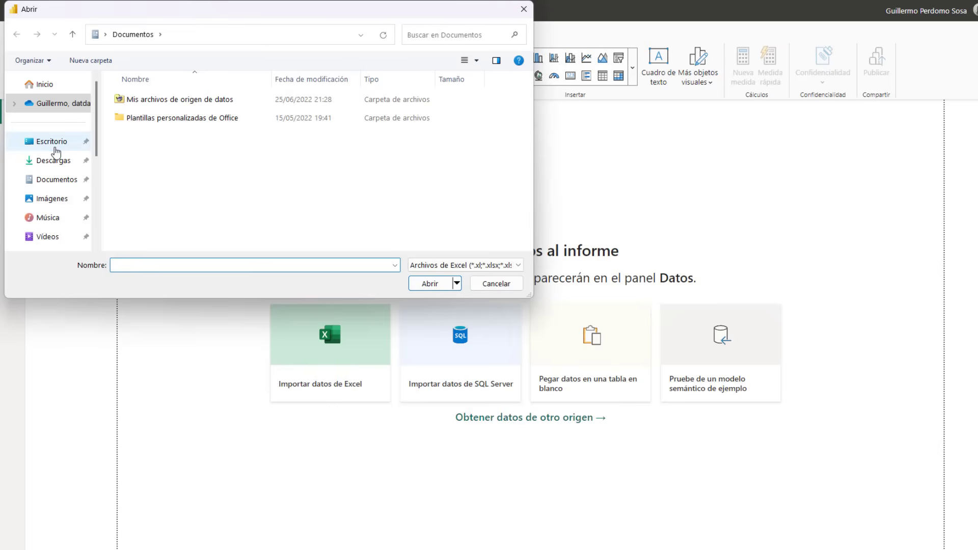
- Open the dataset_RRHH file from the Escritorio folder as the data source
click(55, 147)
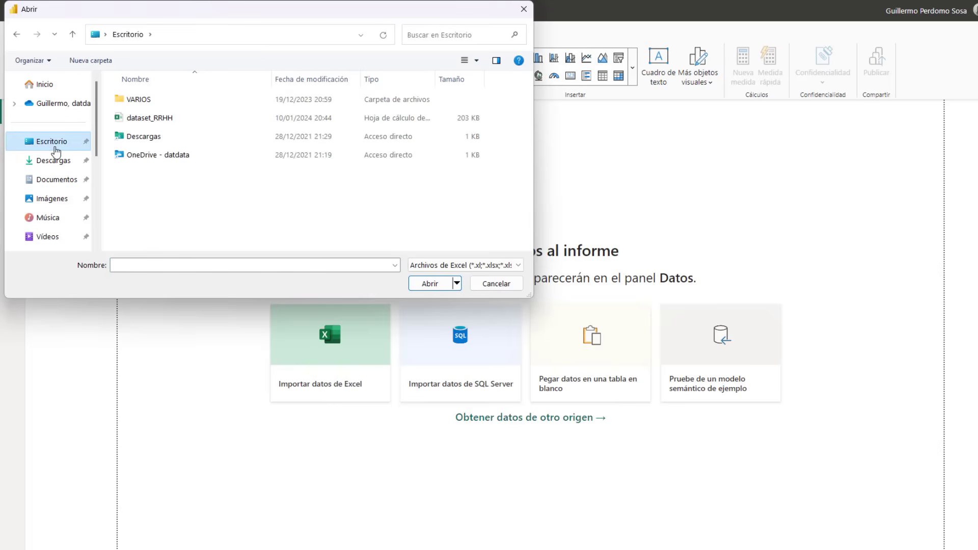
click(168, 124)
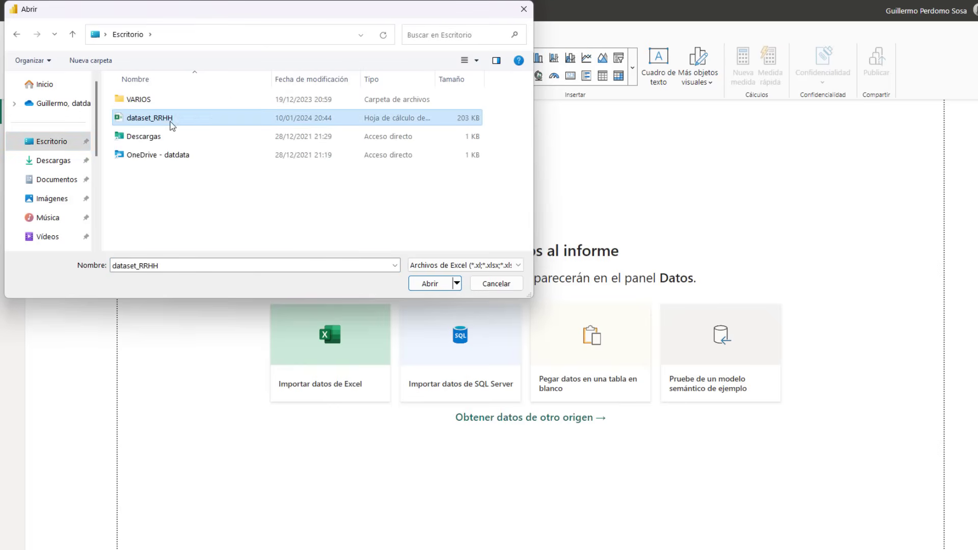
click(429, 284)
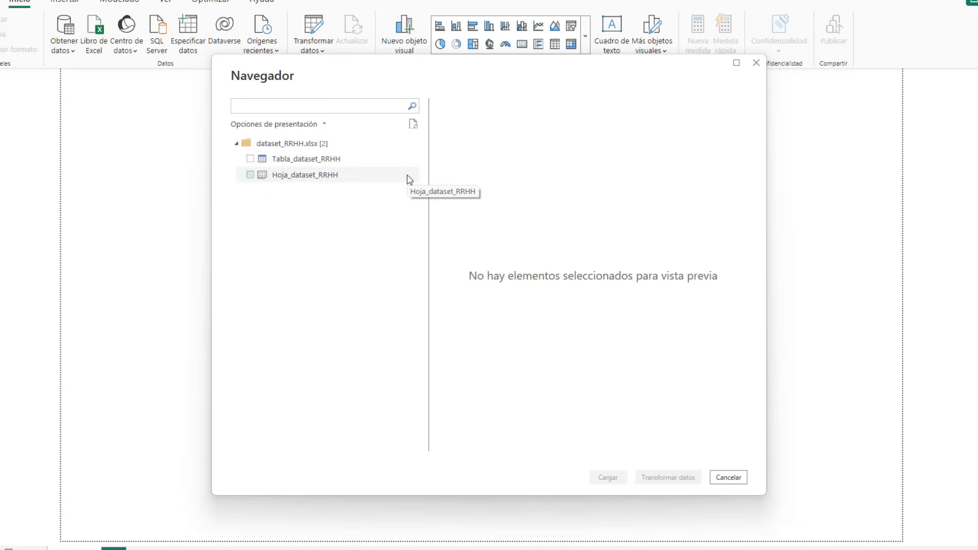
- Compare the previews of Hoja_dataset_RRHH and Tabla_dataset_RRHH in the workbook navigator
click(363, 178)
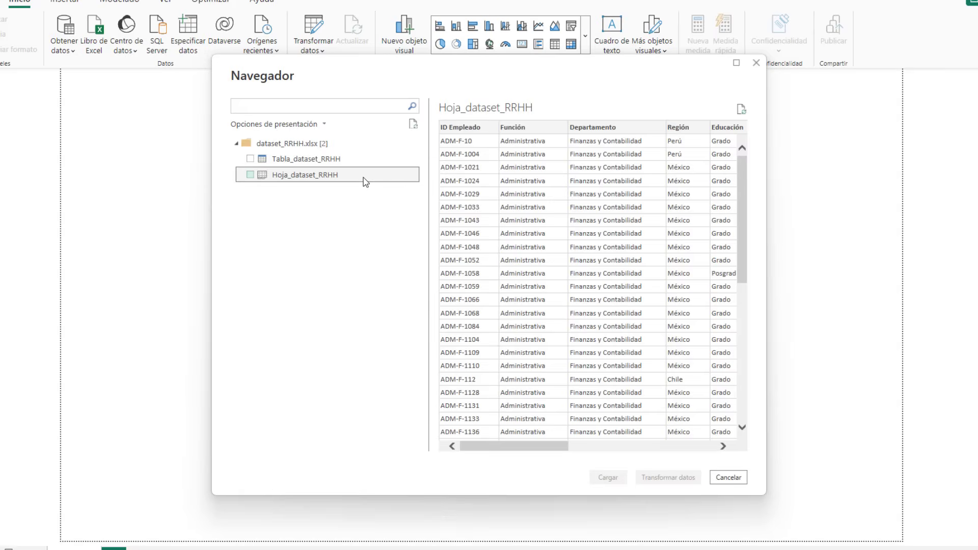
click(341, 162)
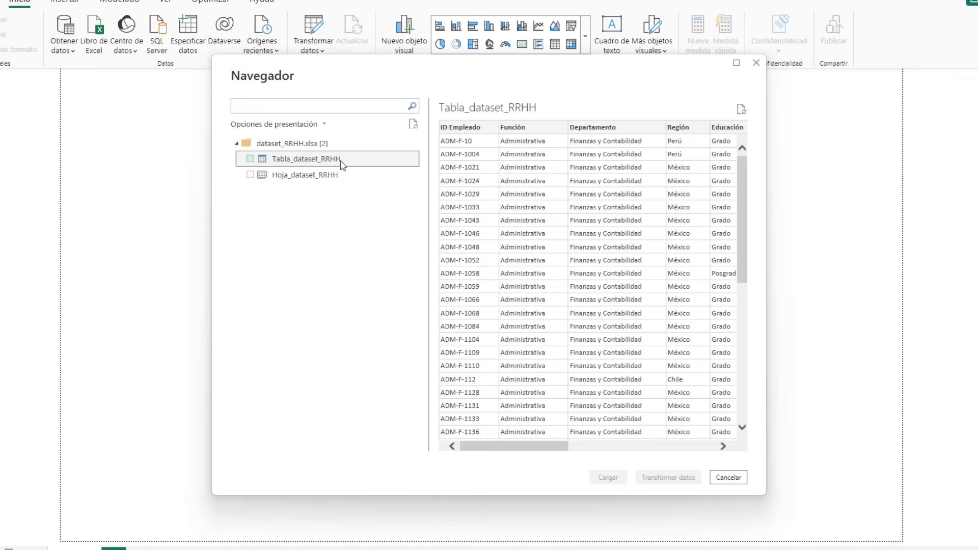
click(385, 176)
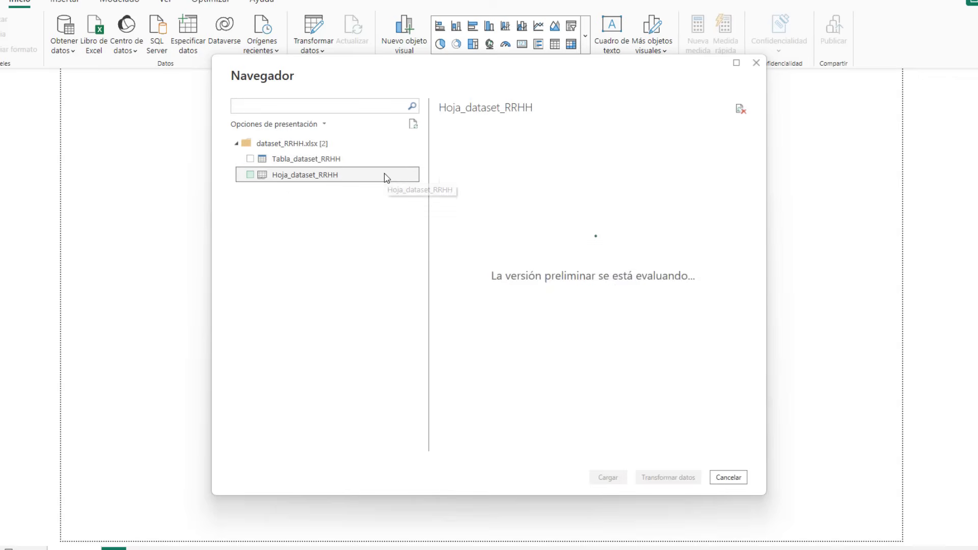
click(391, 162)
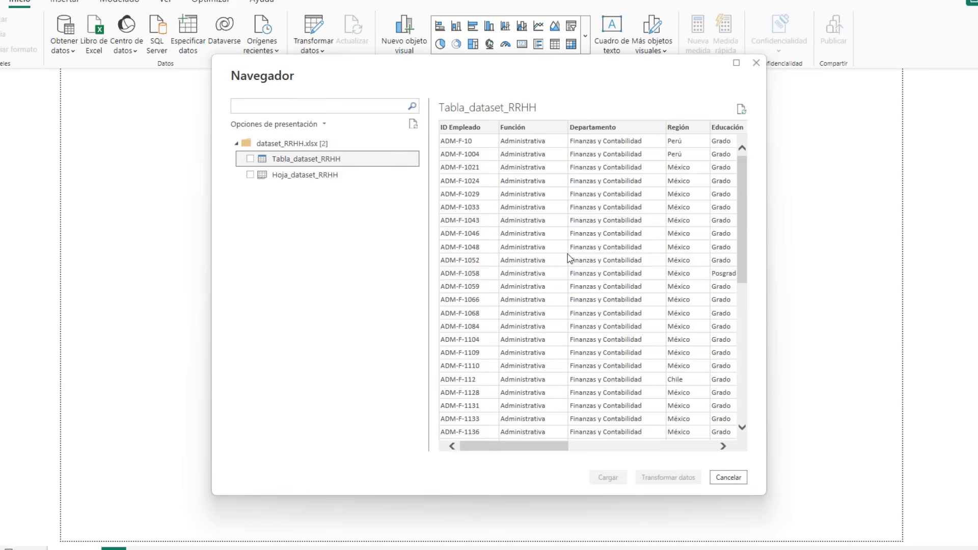
drag(529, 446, 501, 453)
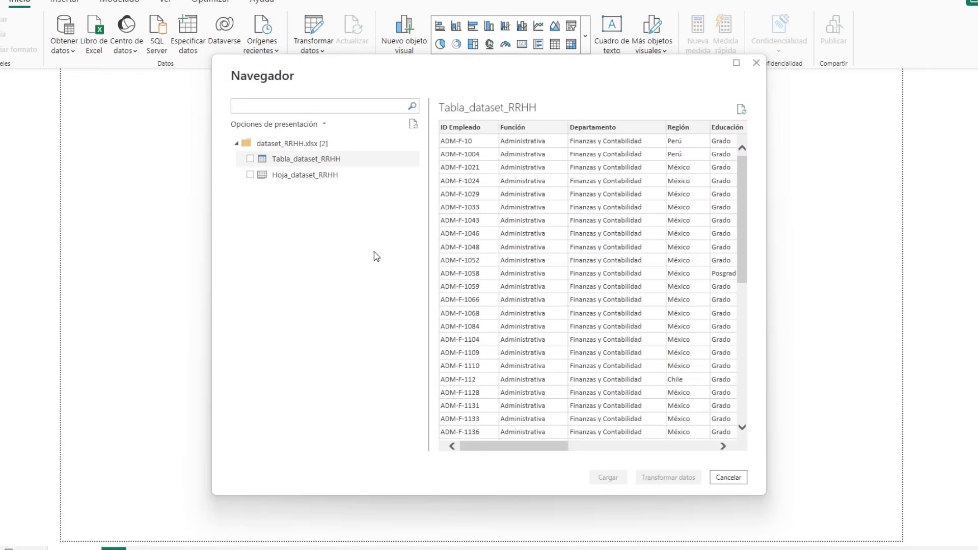
- Load only Tabla_dataset_RRHH into the report and expand its field list, widened to fit the full field names
click(251, 160)
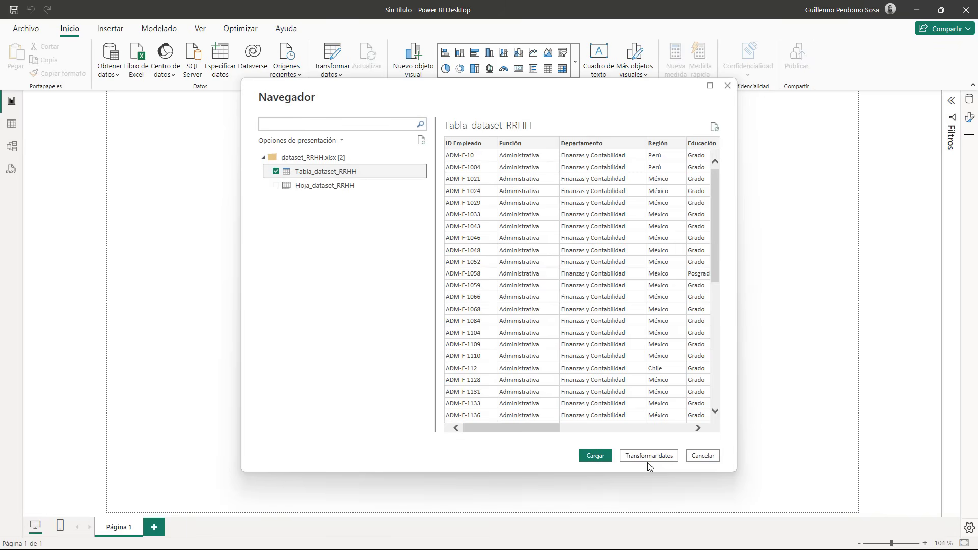
click(593, 457)
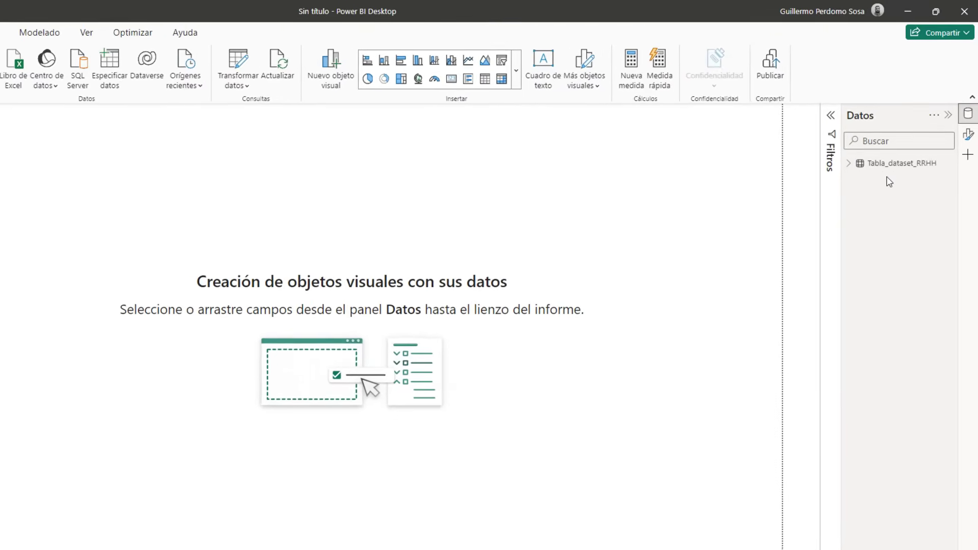
click(848, 168)
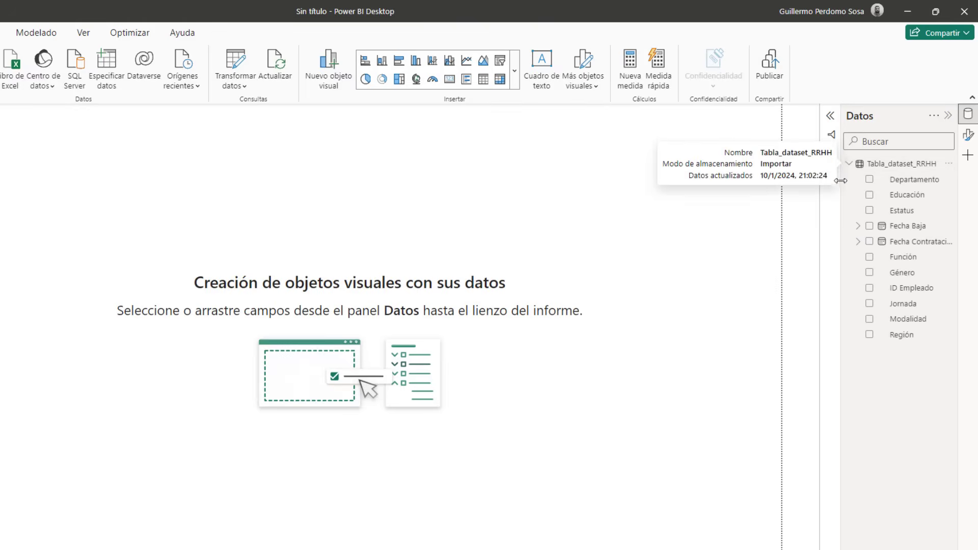
drag(840, 186, 798, 185)
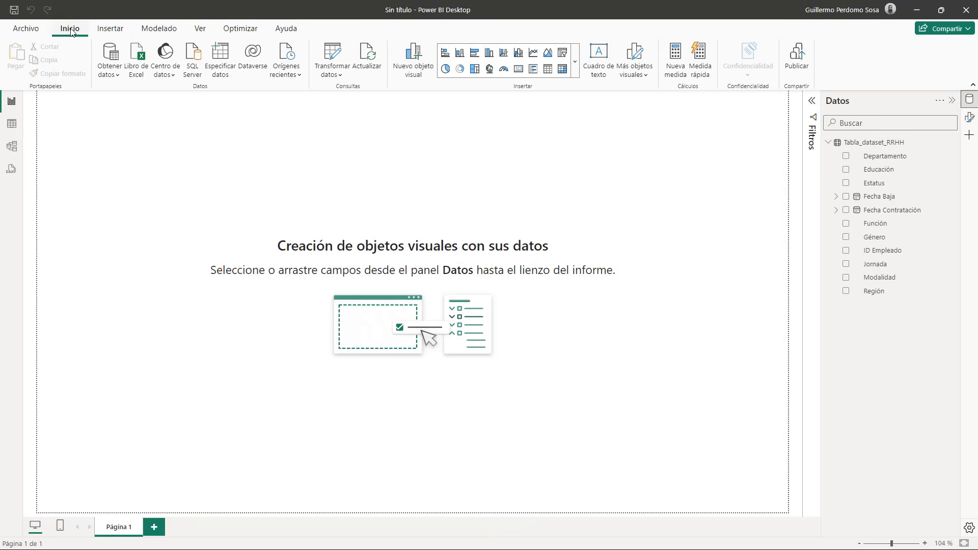
- Review the commands offered for inserting, modelling, viewing, optimizing and help, then return to the home commands
click(102, 32)
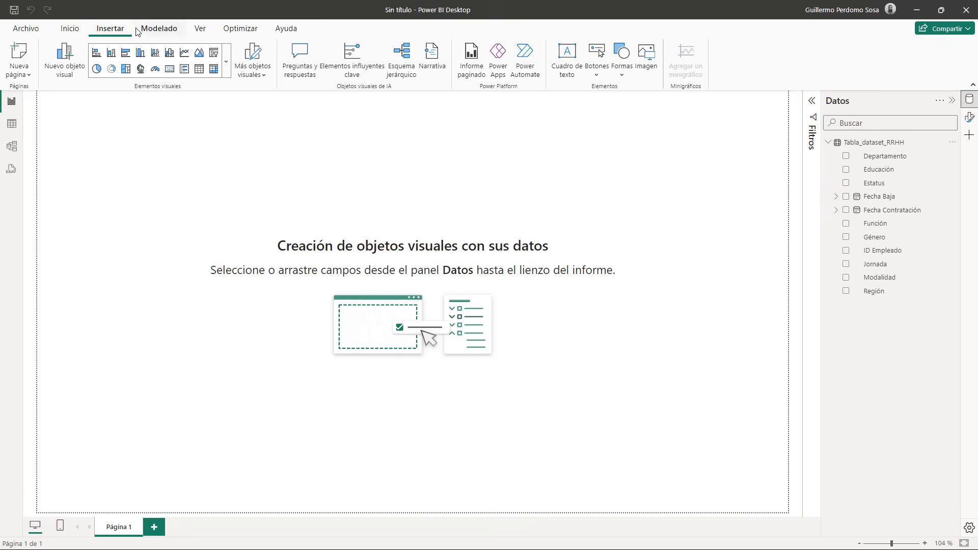
click(159, 30)
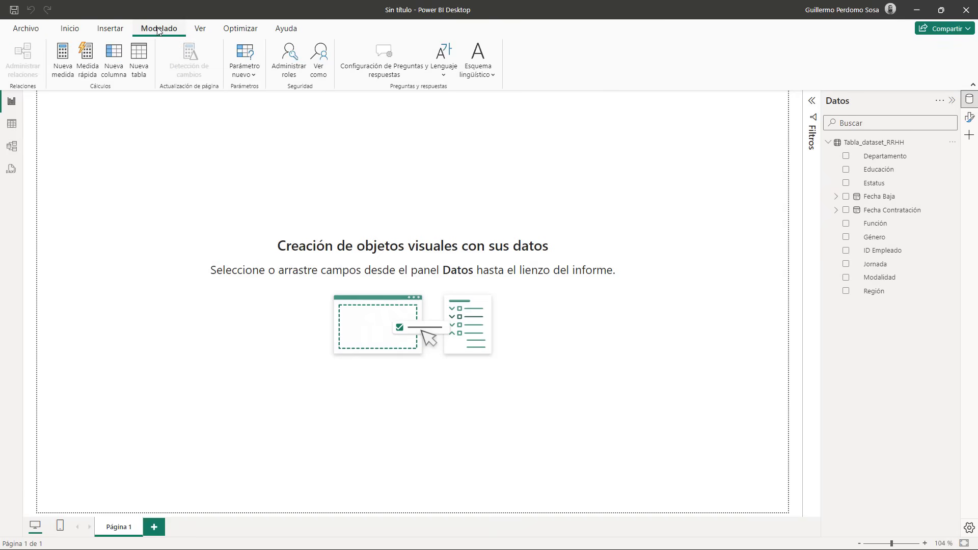
click(195, 30)
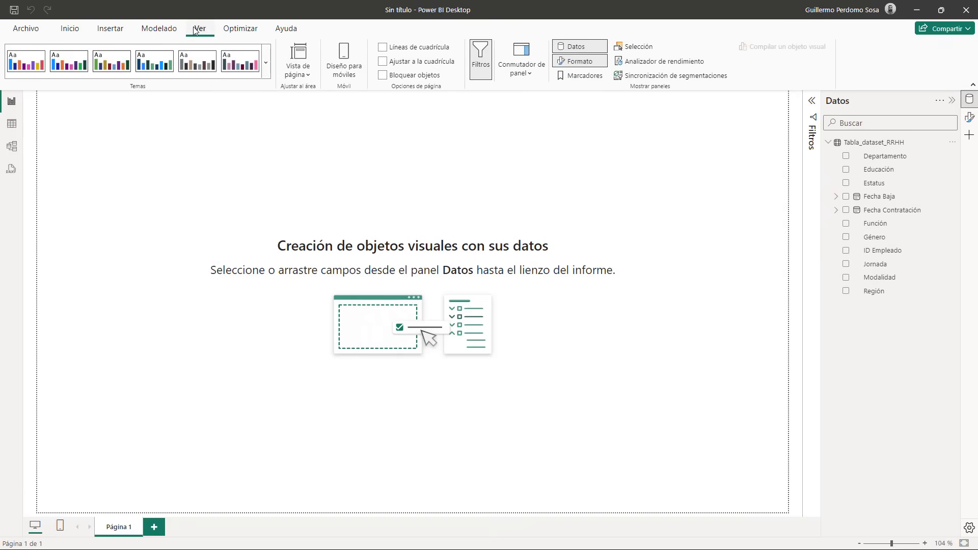
click(244, 31)
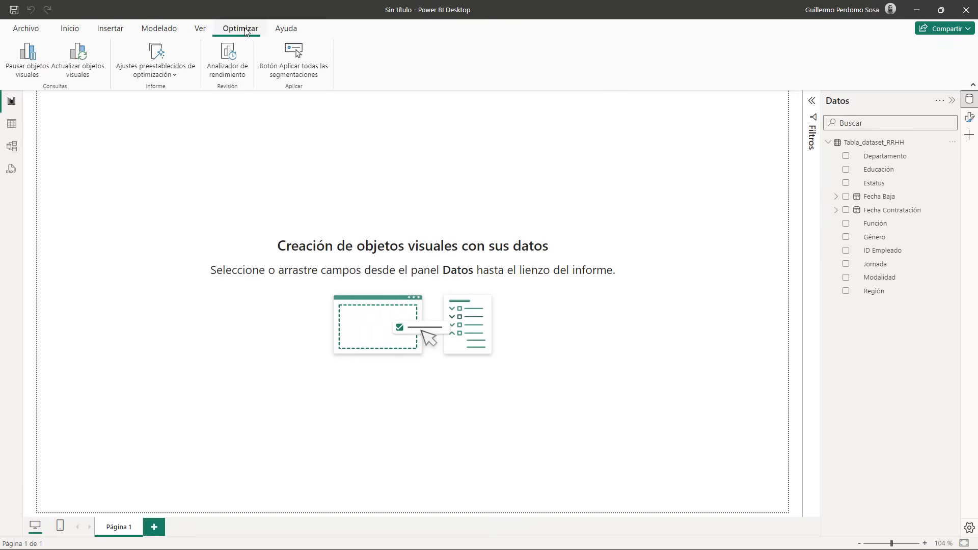
click(288, 28)
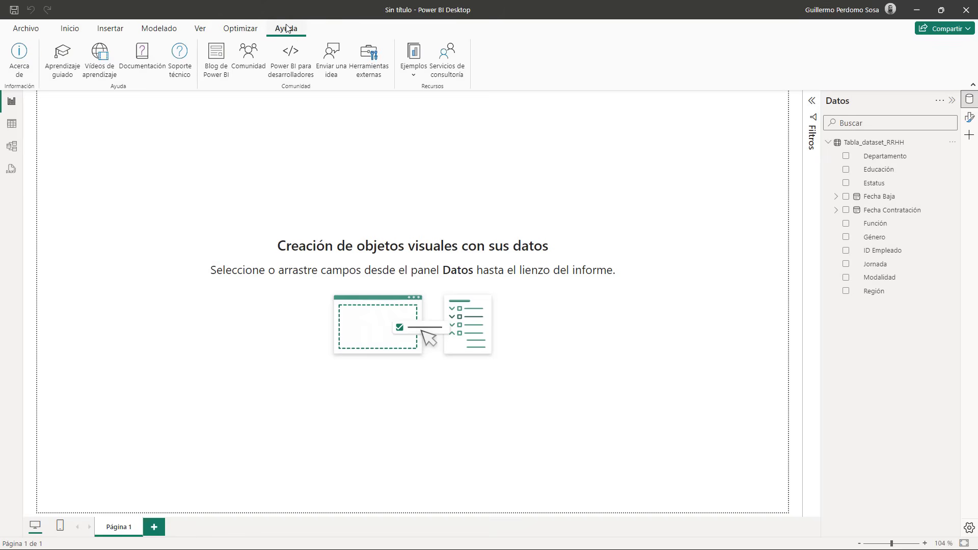
click(83, 32)
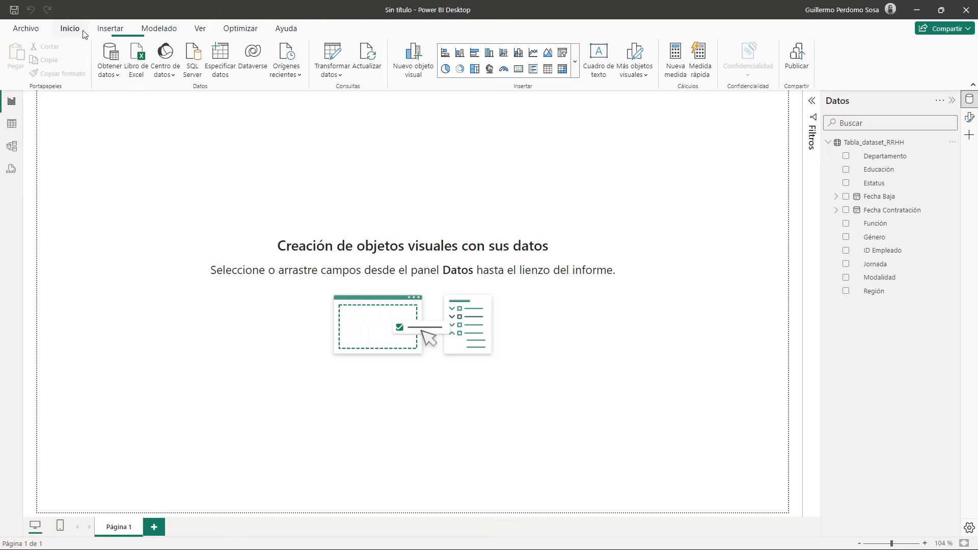
click(107, 31)
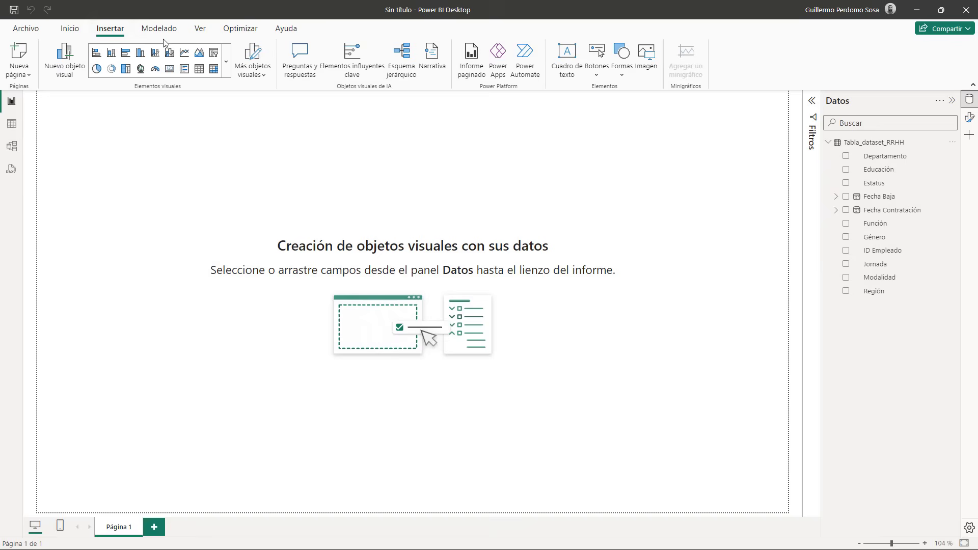
click(199, 28)
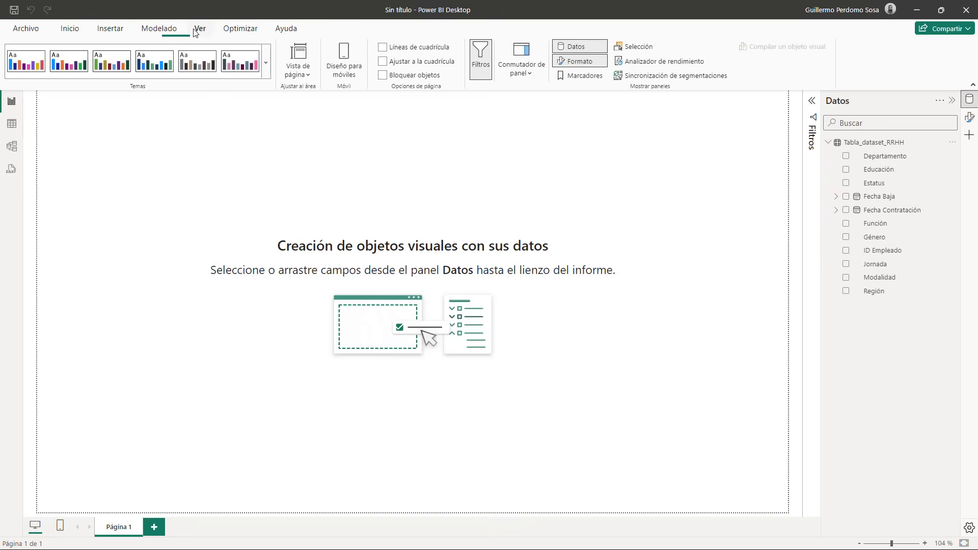
click(79, 33)
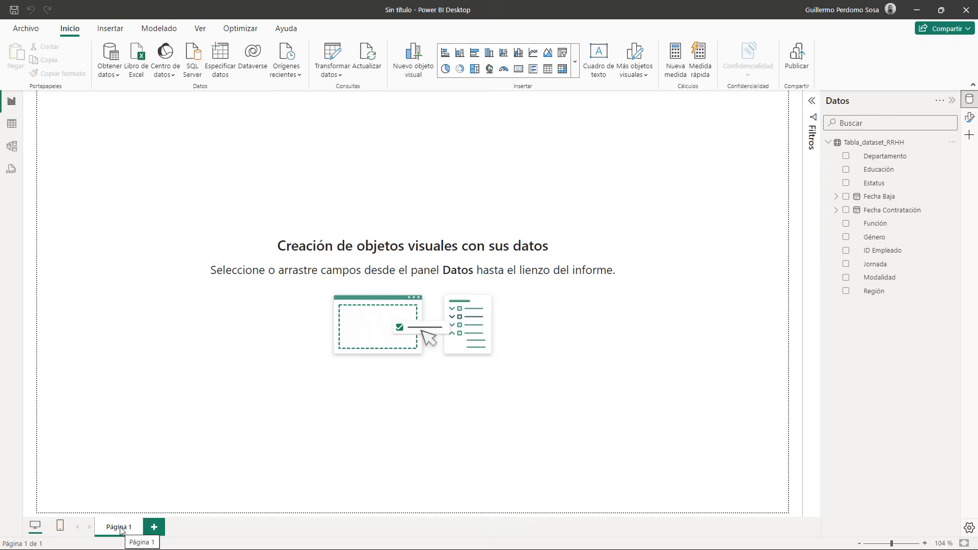
- Add a second report page and review its filter, format and pane customization options, collapsing them when done
click(154, 528)
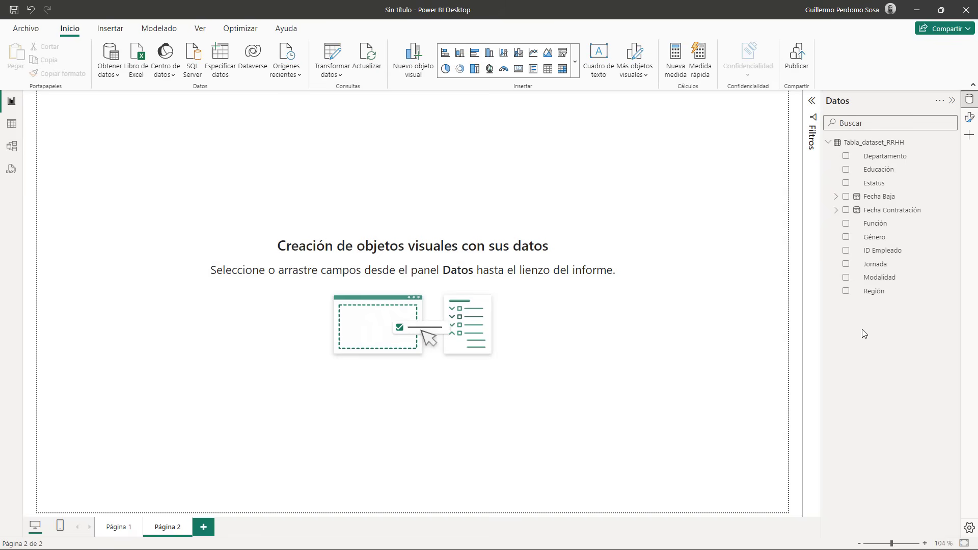
click(812, 101)
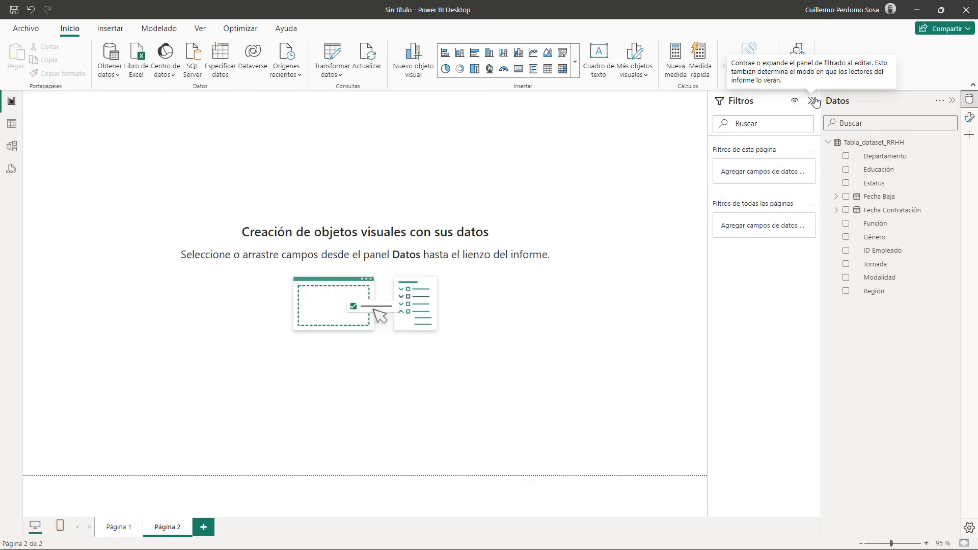
click(970, 120)
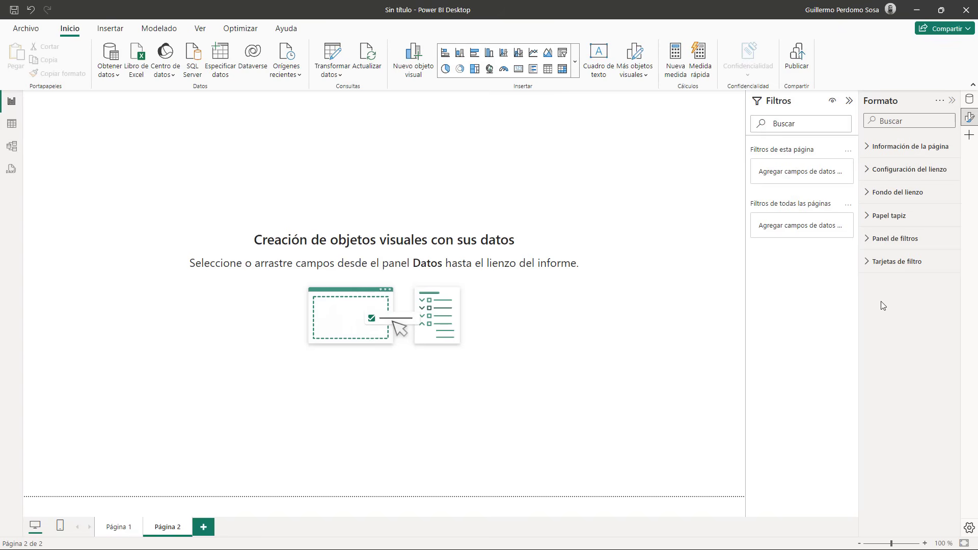
click(969, 135)
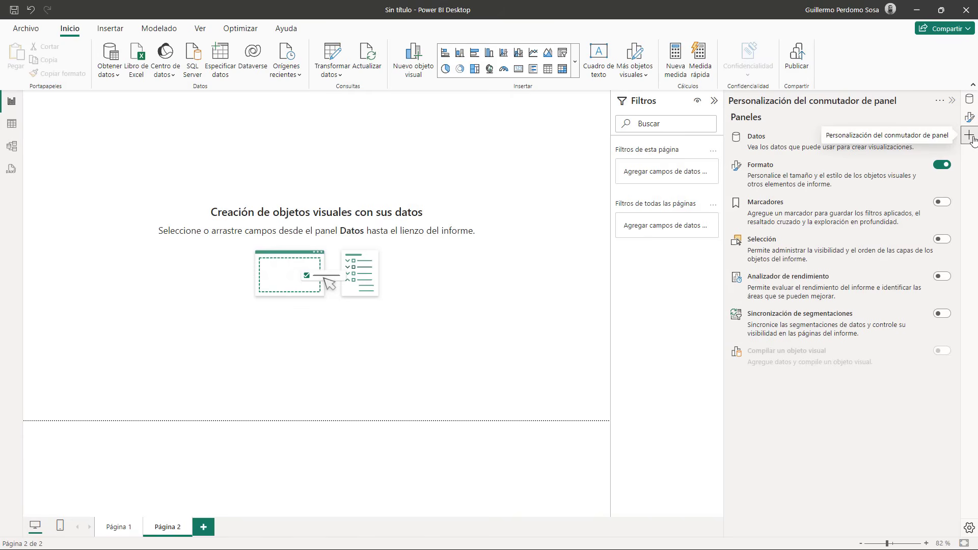
click(200, 28)
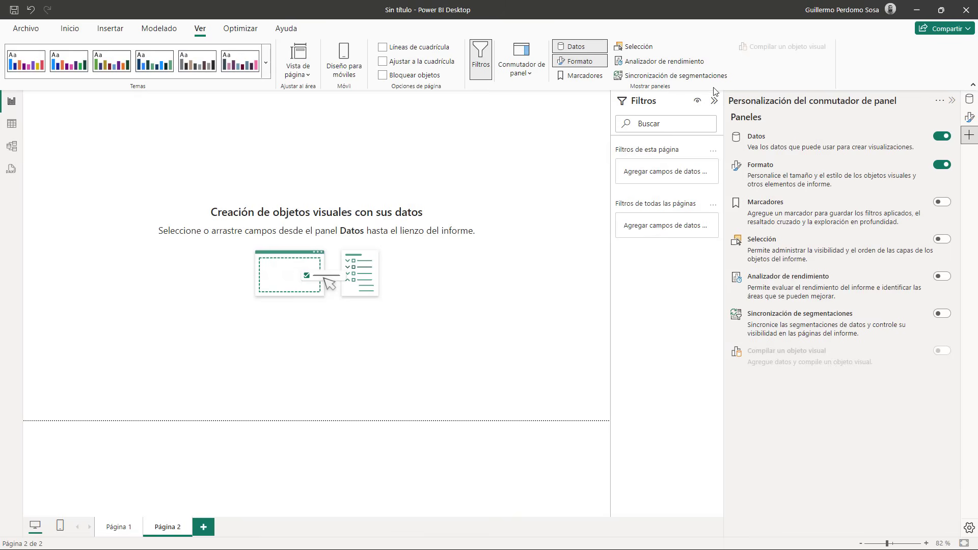
click(952, 102)
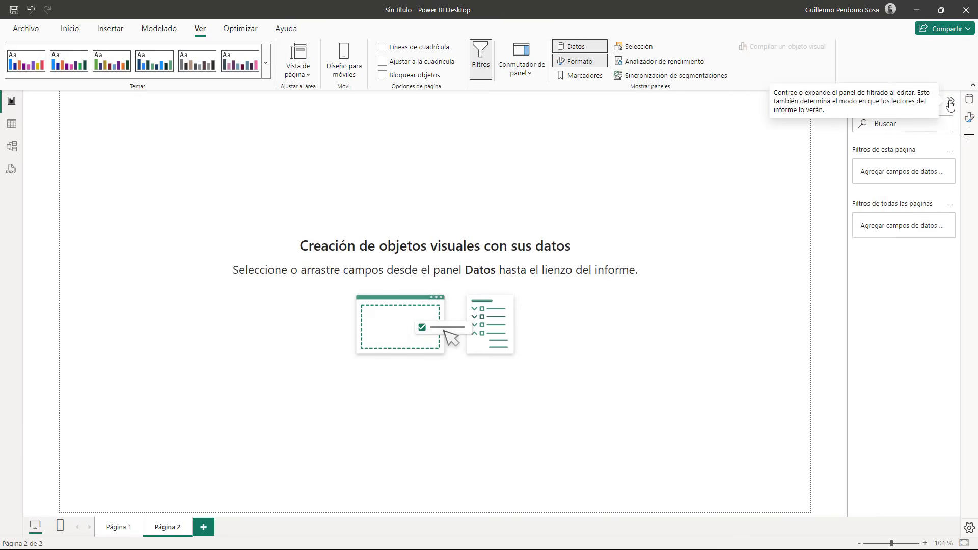
click(951, 102)
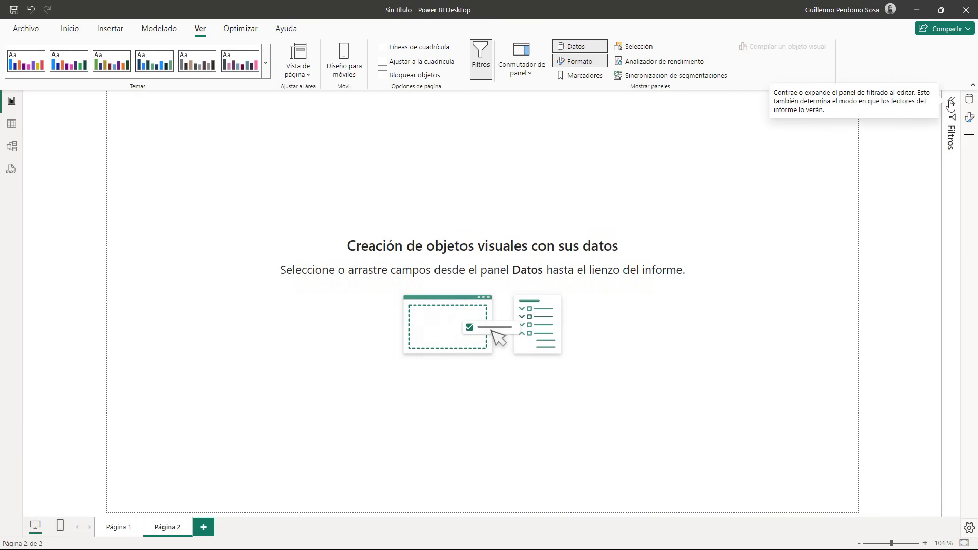
- Show the data field list again and display the rows of Tabla_dataset_RRHH in table view
click(969, 99)
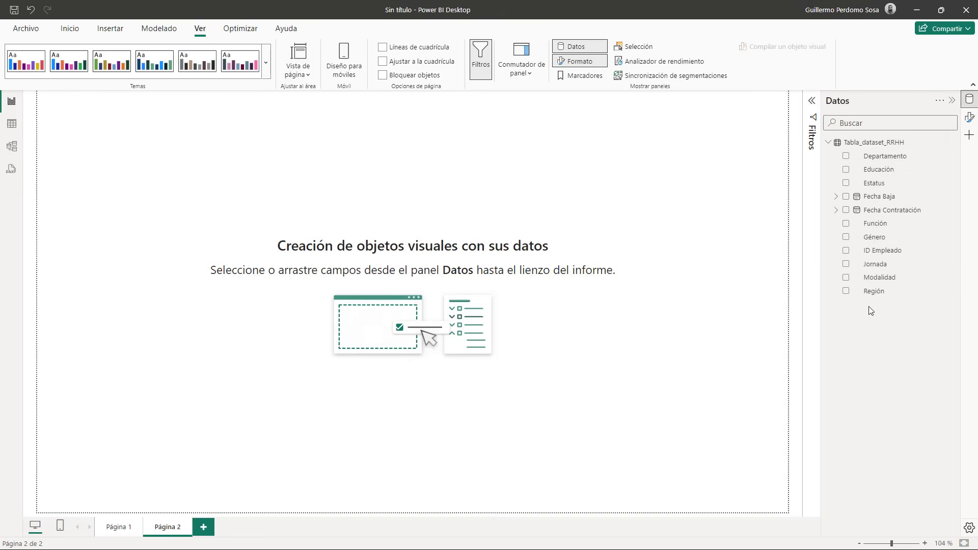
click(12, 125)
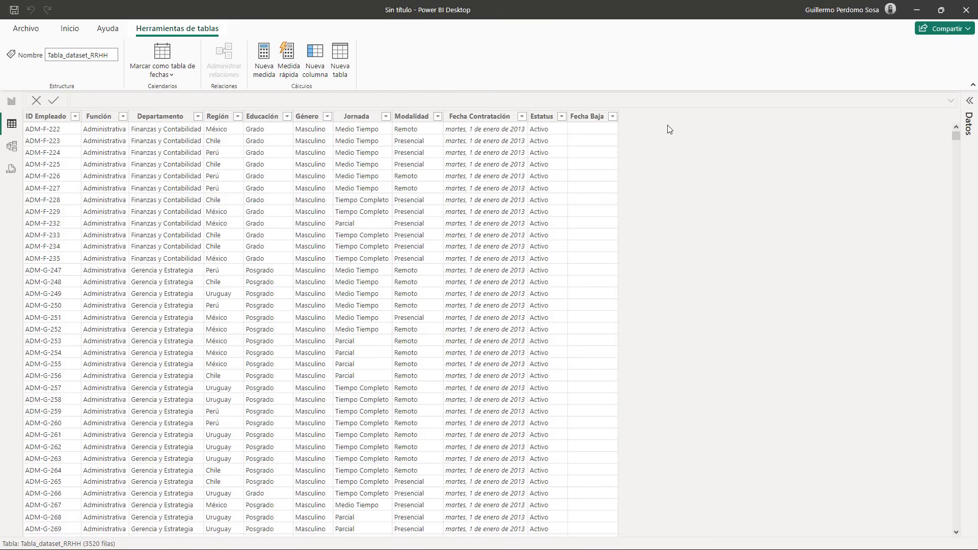
- Review the distinct values available for filtering in the Función and Departamento columns, leaving both columns unfiltered
click(123, 117)
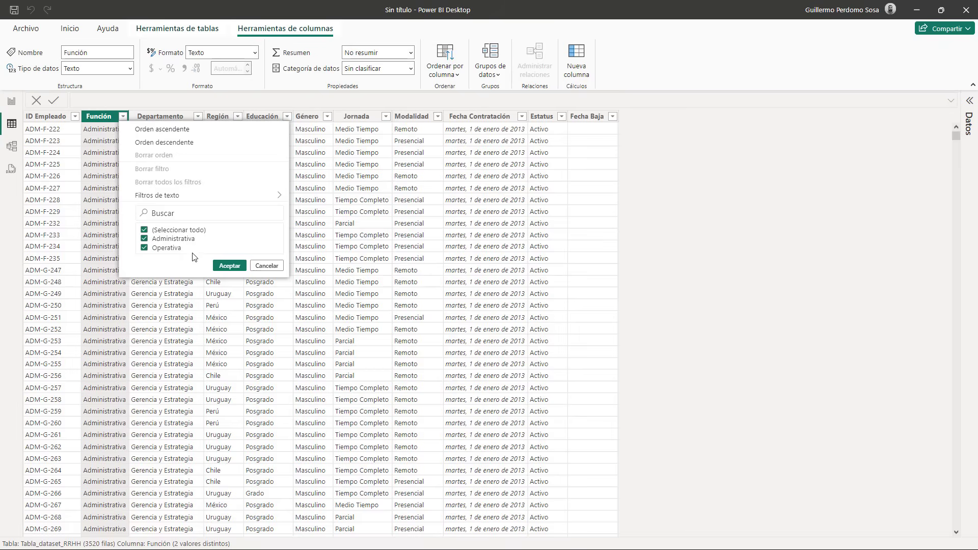
click(270, 266)
click(198, 117)
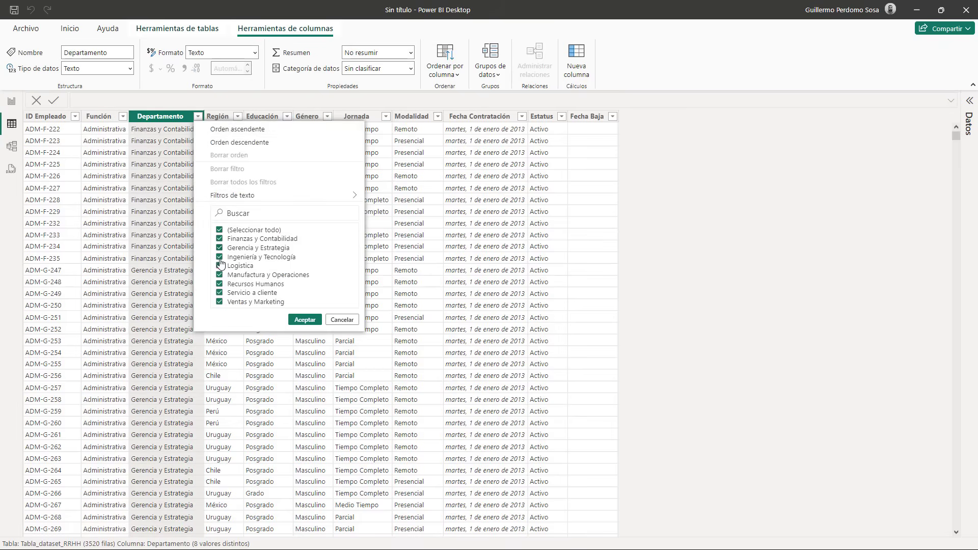
click(349, 321)
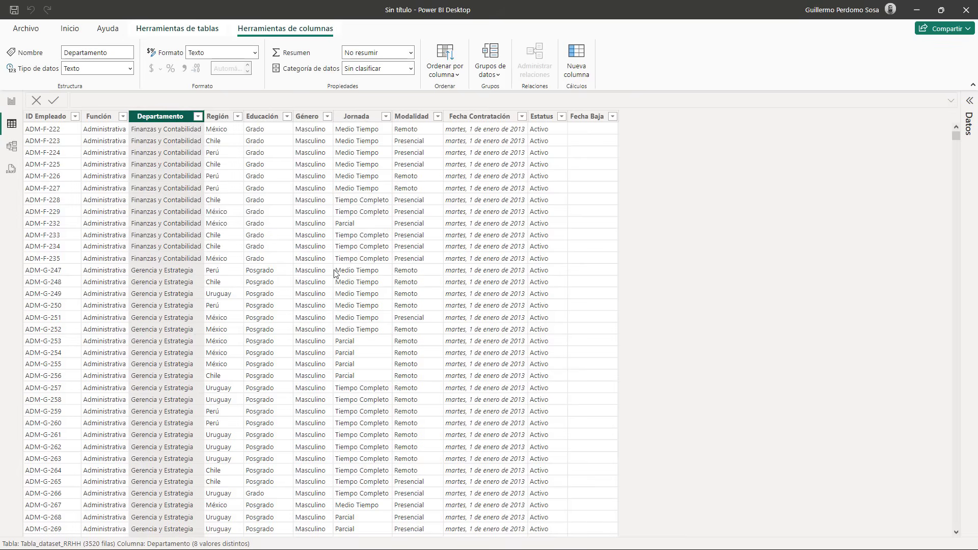
- Filter the Estatus column to exclude Activo and widen the Fecha Baja column to fit its full dates
click(562, 117)
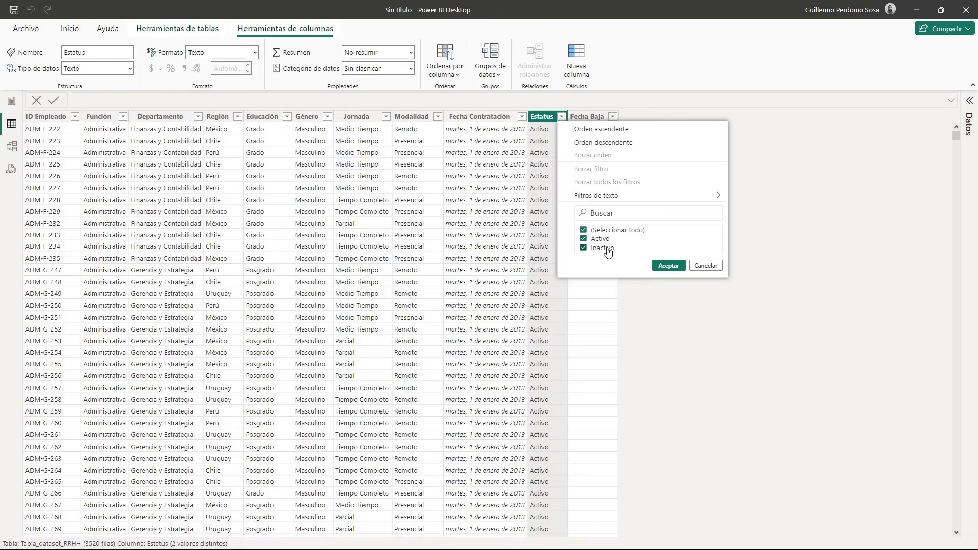
click(586, 239)
click(669, 266)
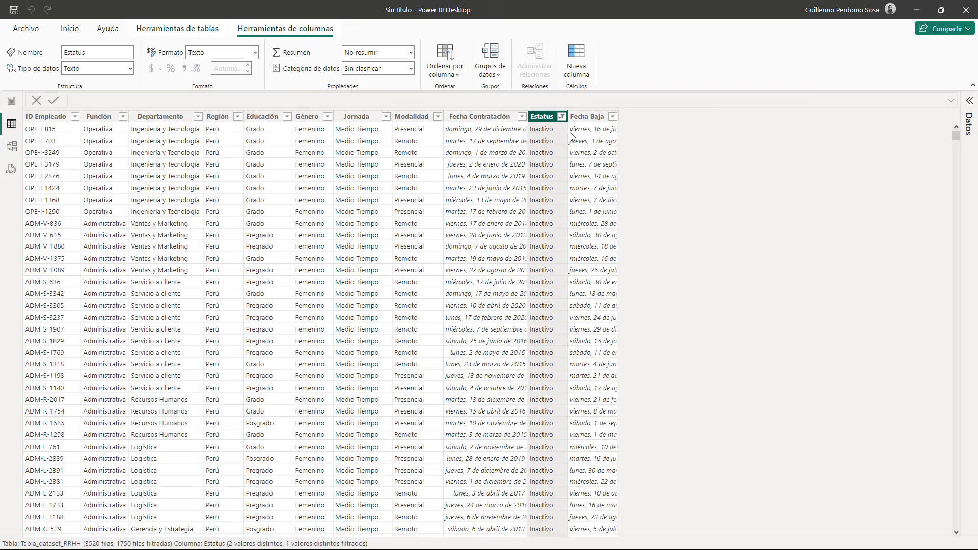
click(618, 117)
double_click(618, 117)
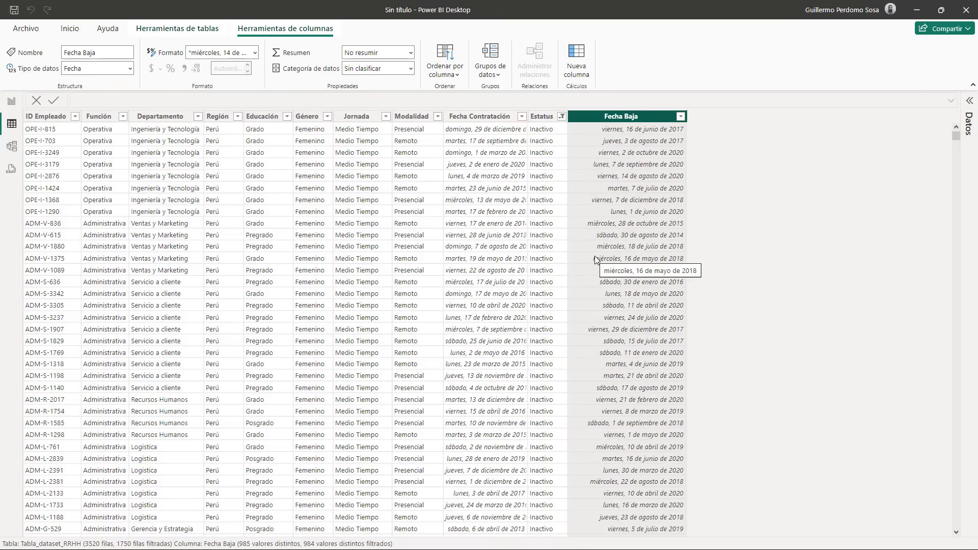
- Include the Activo rows again in the Estatus column filter
click(562, 116)
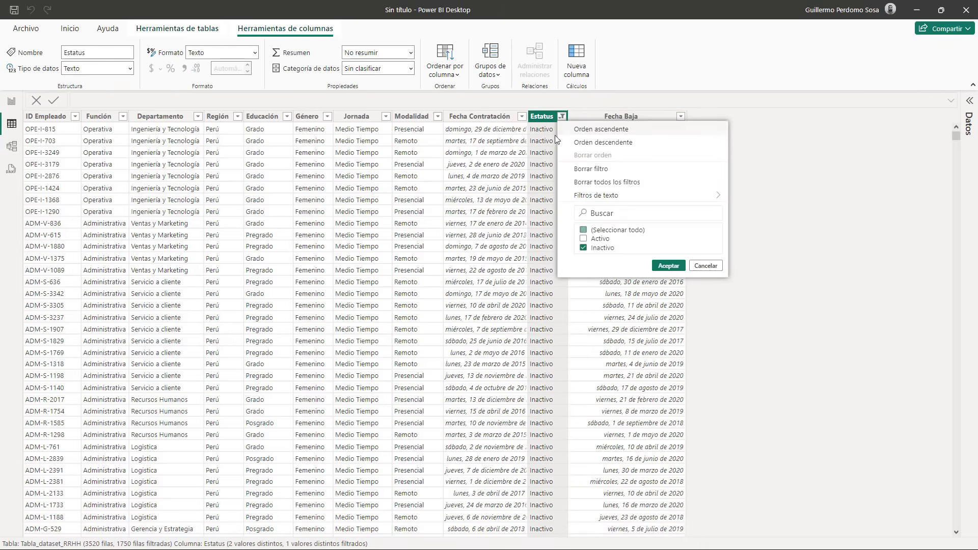
click(584, 239)
click(668, 266)
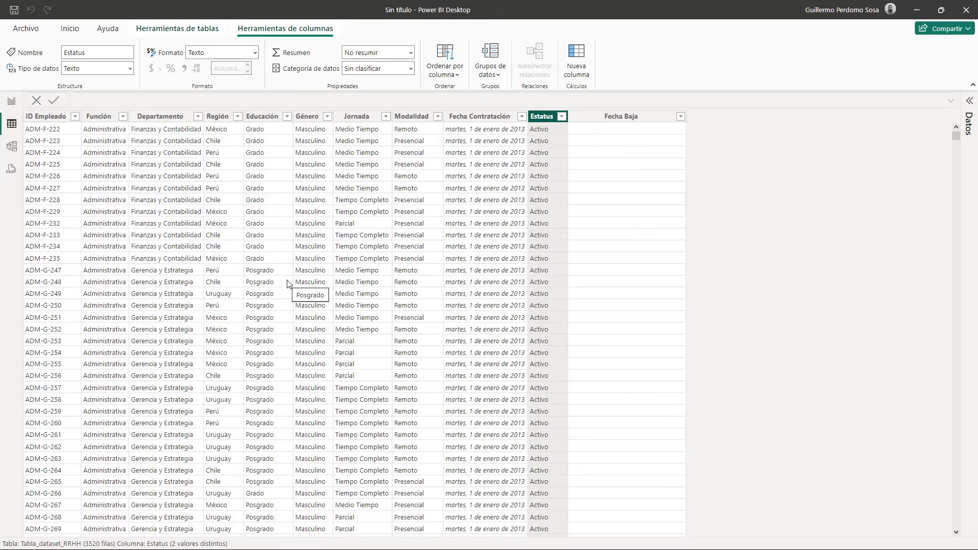
- Show the data field list, select Tabla_dataset_RRHH and look at the table in model view
click(969, 100)
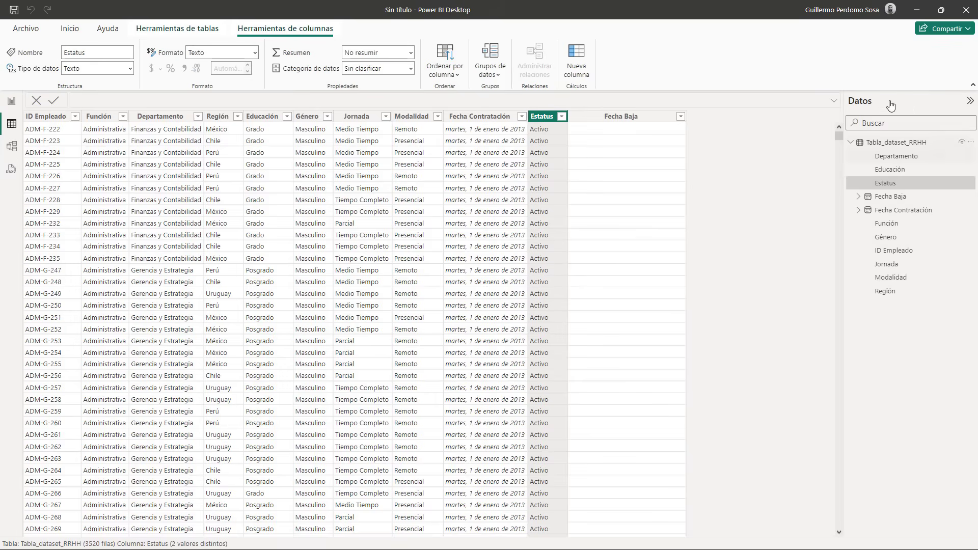
click(888, 144)
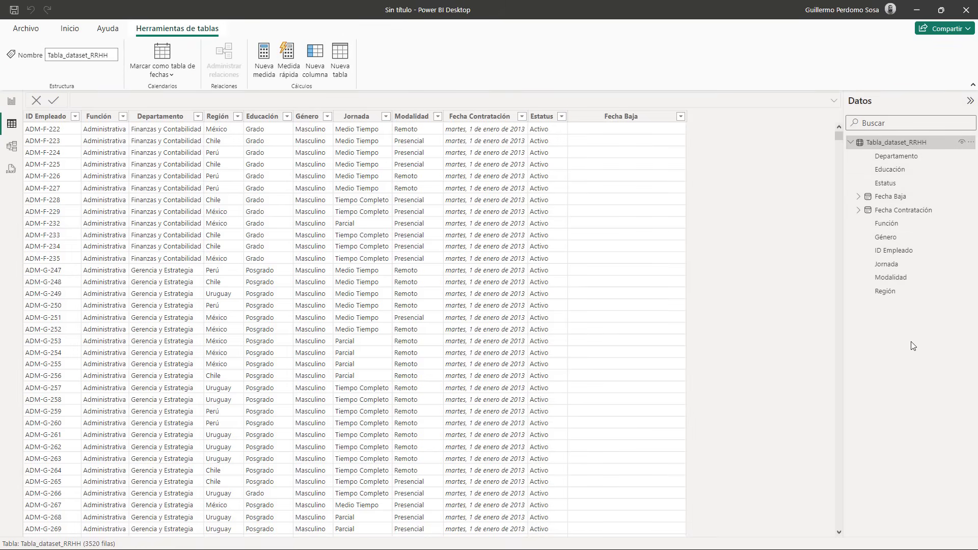
click(11, 148)
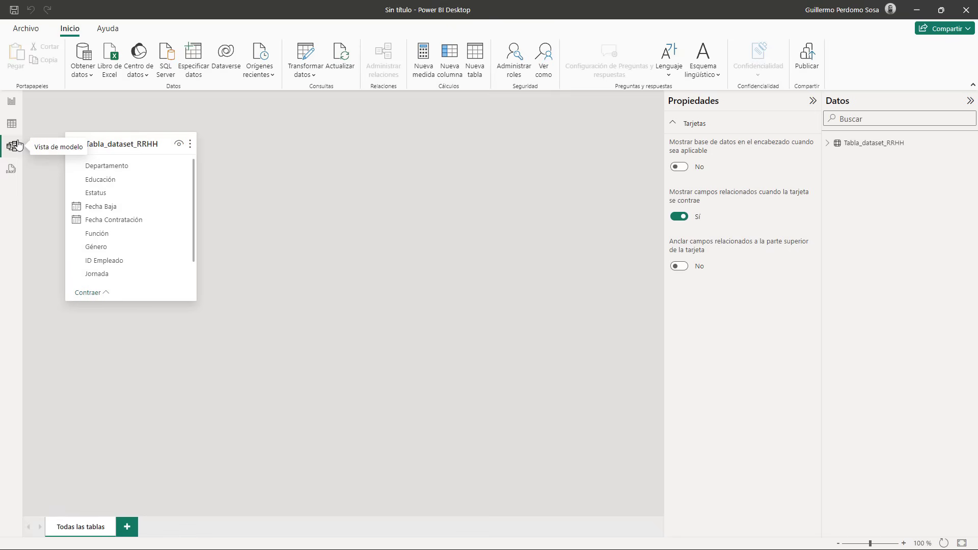
- In DAX query view, run the quick query that shows column statistics for Tabla_dataset_RRHH
click(11, 169)
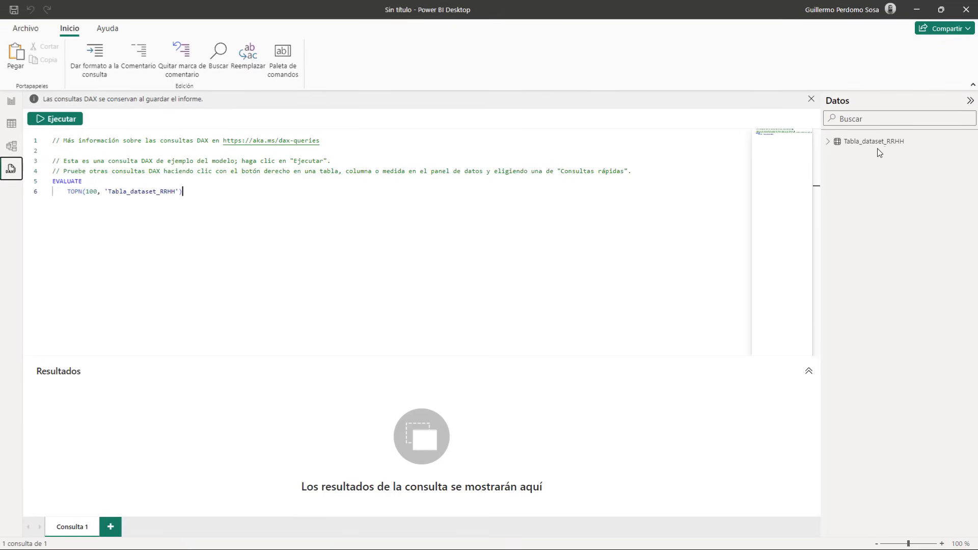
mouse_move(894, 143)
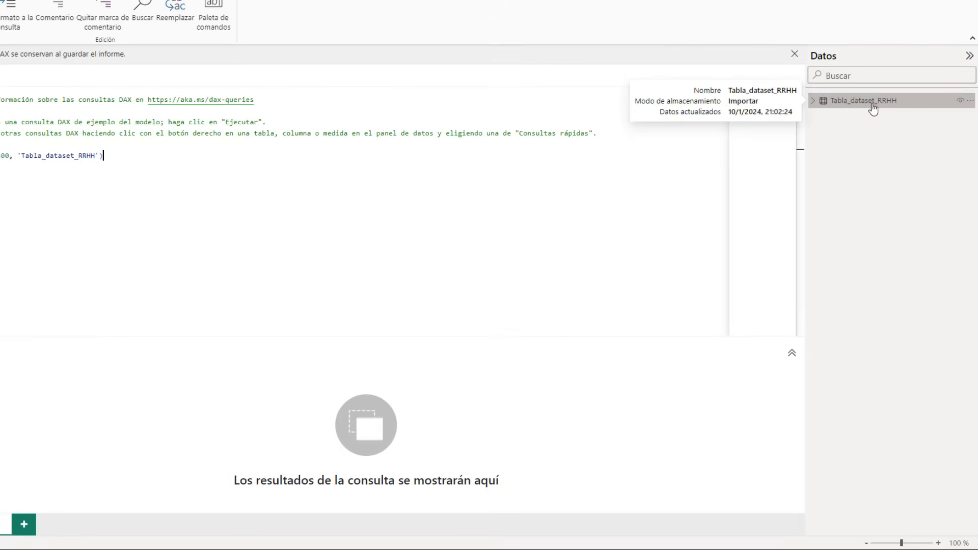
right_click(872, 108)
mouse_move(873, 109)
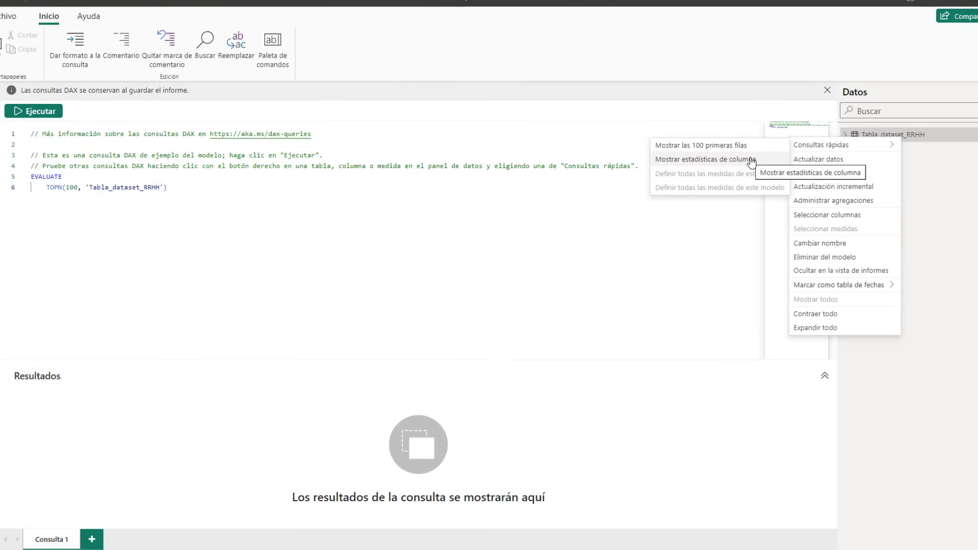
click(751, 160)
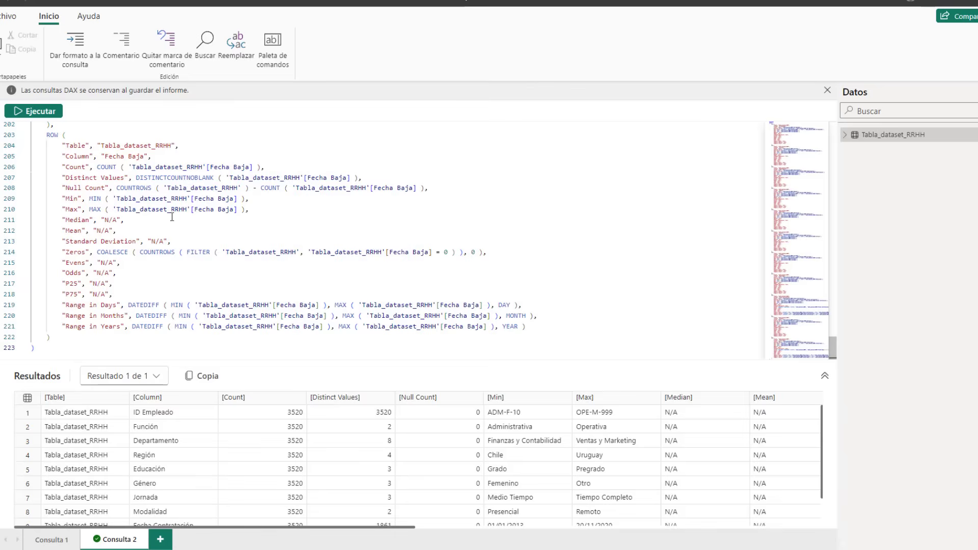
- Enlarge the query results area and examine the statistics columns across to Range in Days and Range in Months
drag(262, 361, 282, 206)
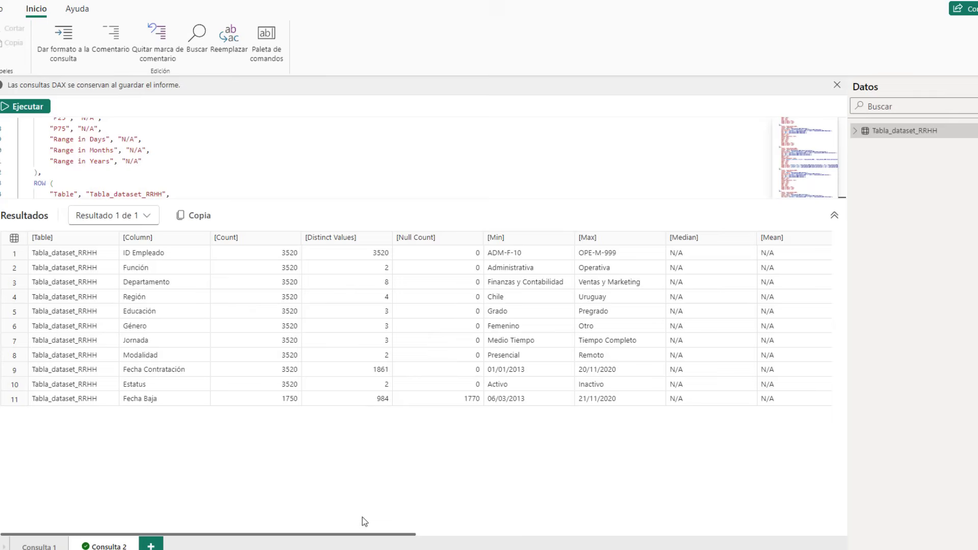
drag(375, 533, 764, 535)
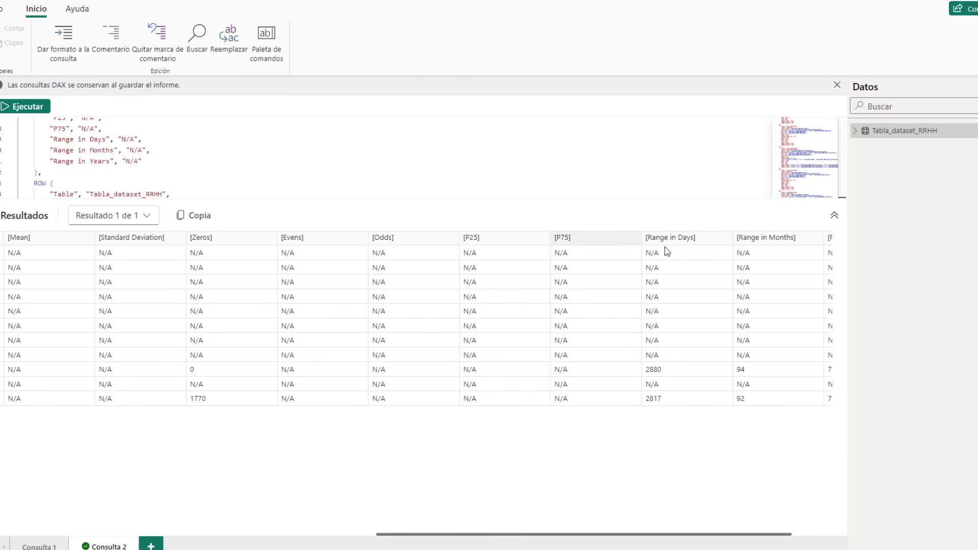
drag(703, 535, 567, 528)
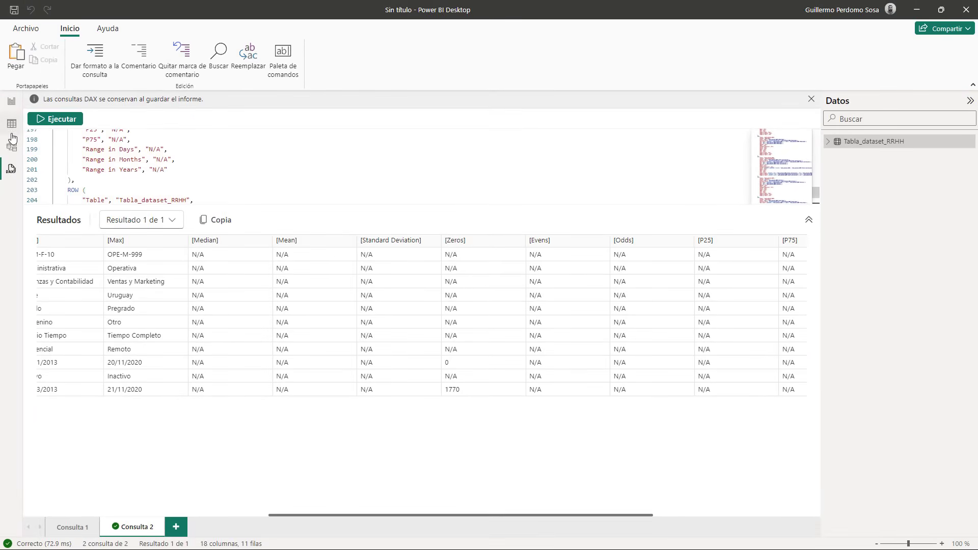
- Return to report view with the home commands shown and save the file as Reporte_RRHH
click(9, 101)
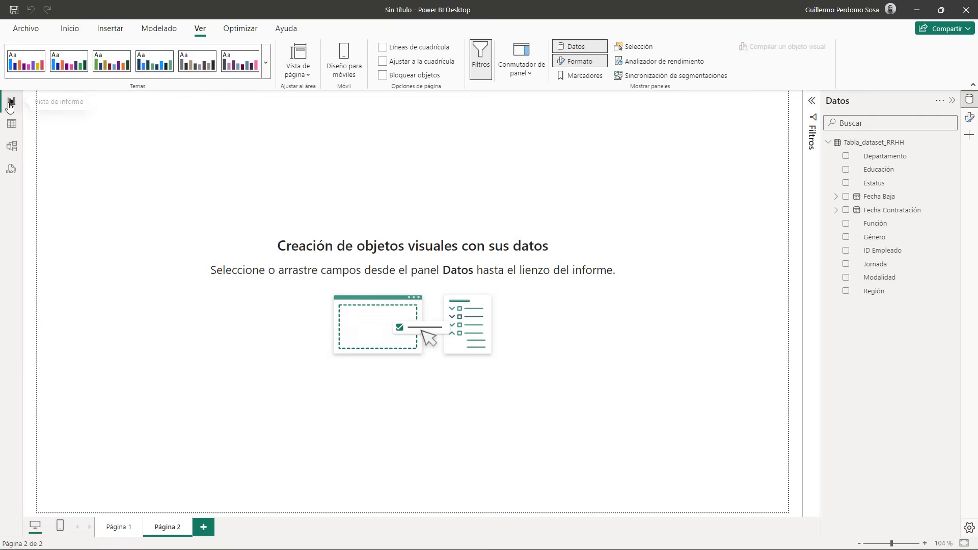
click(69, 28)
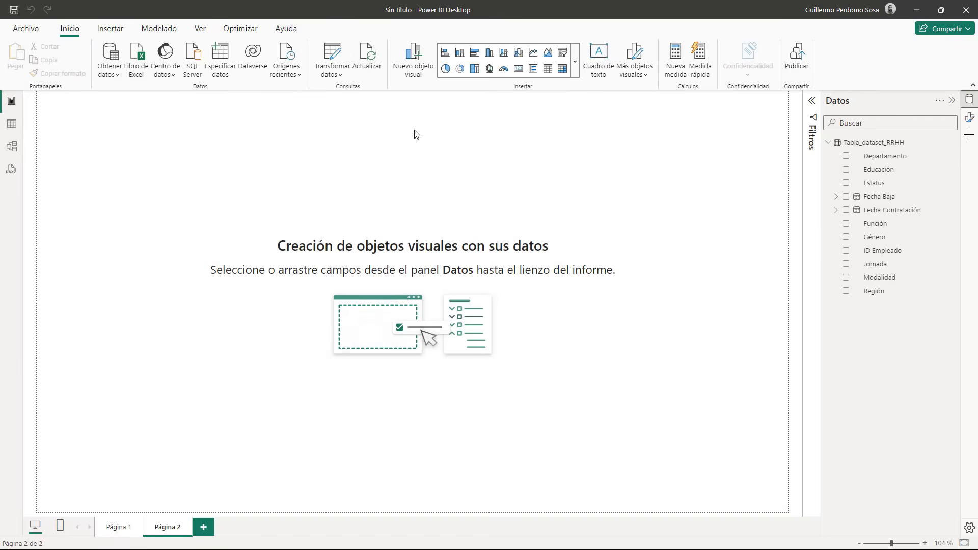
click(13, 10)
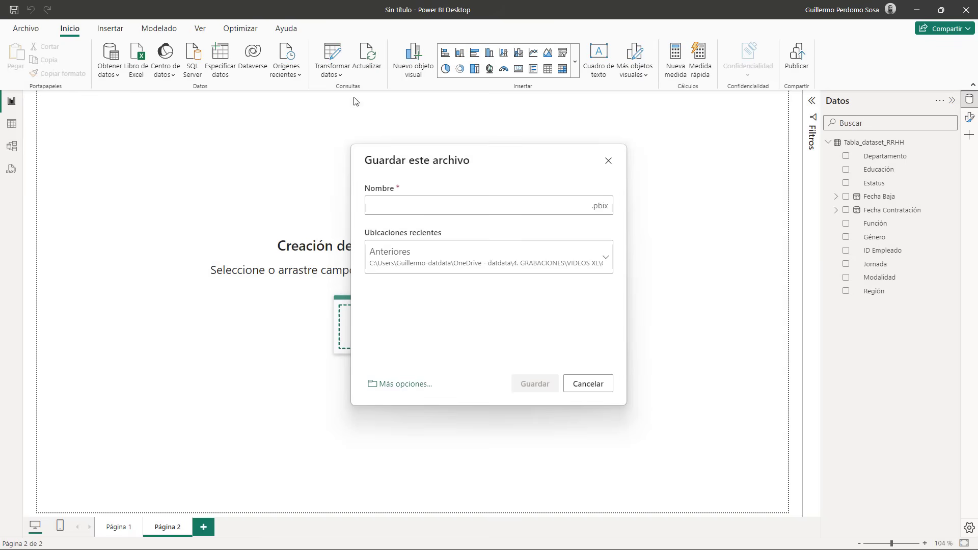
text(Re)
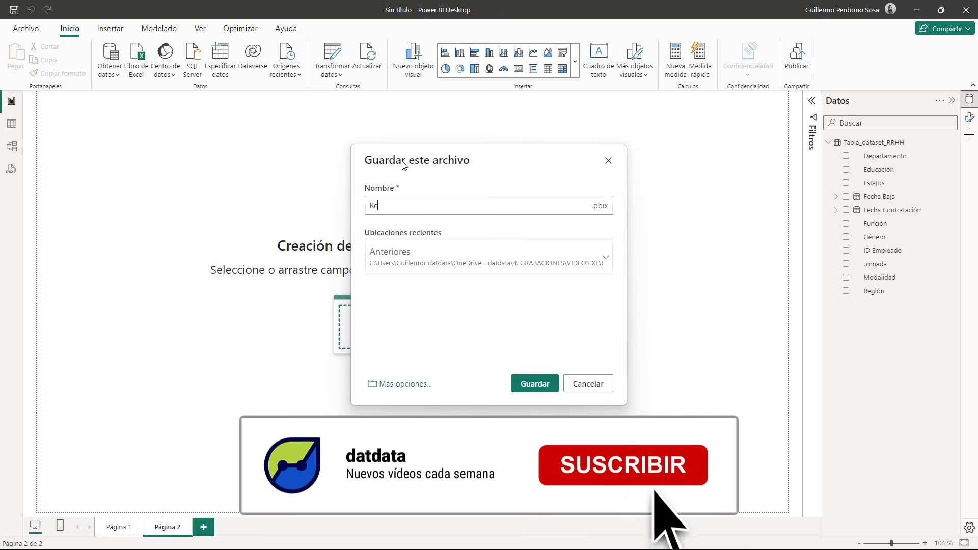
text(porte_RRHH)
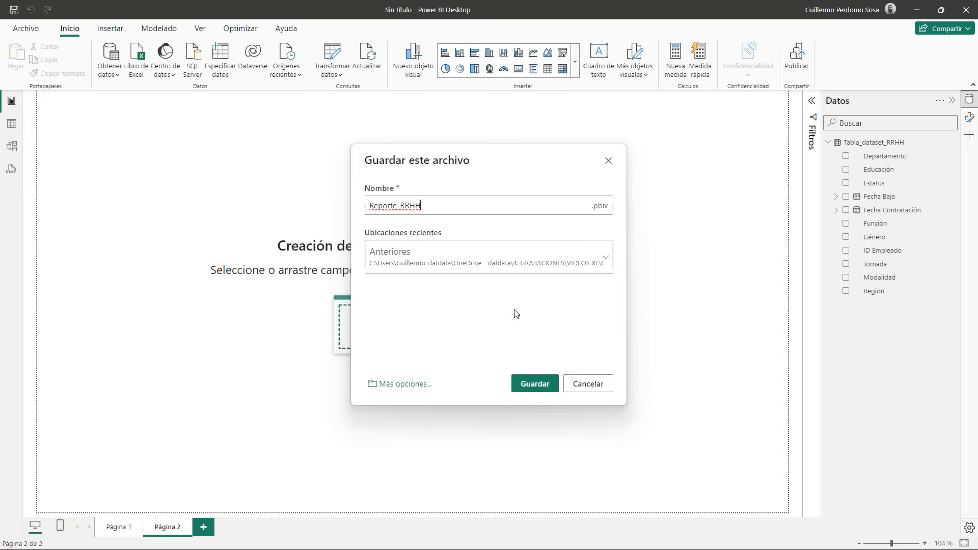
click(535, 385)
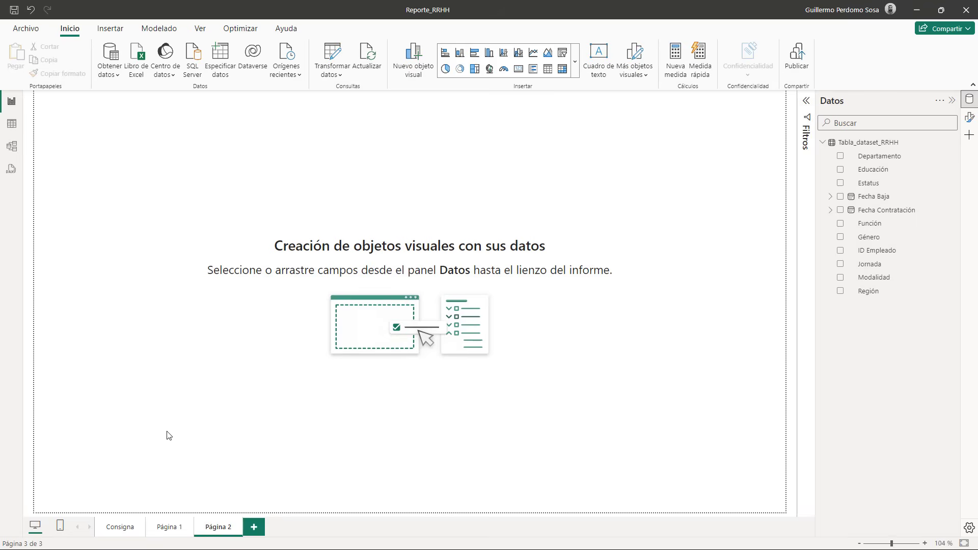
- Read the assignment on the Consigna page and rename Página 1 as Implícitas
click(124, 528)
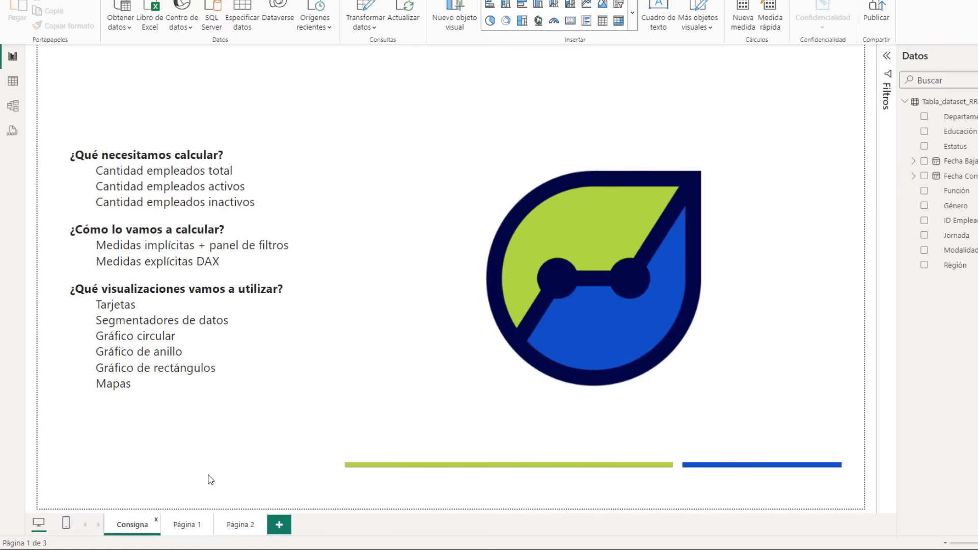
click(184, 528)
double_click(185, 525)
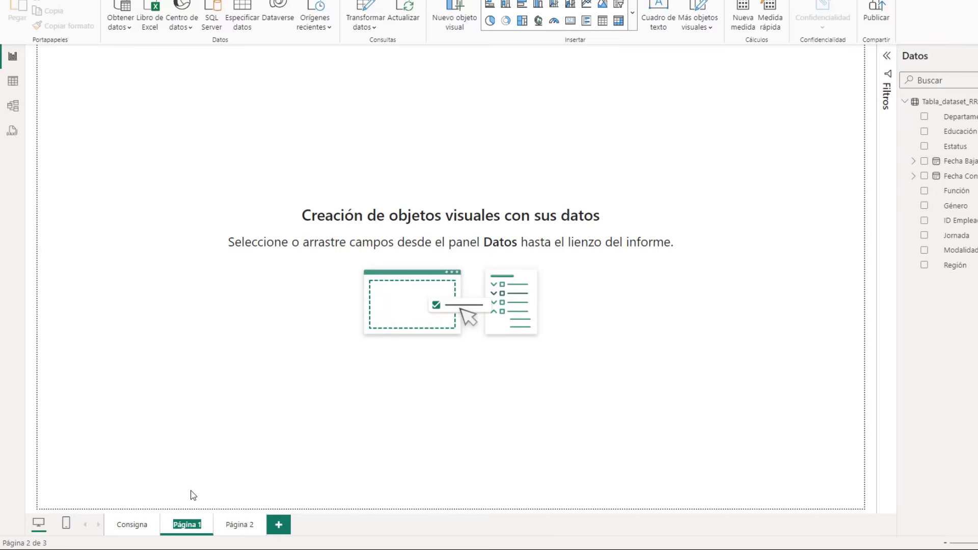
text(Implícita)
text(s)
key(Return)
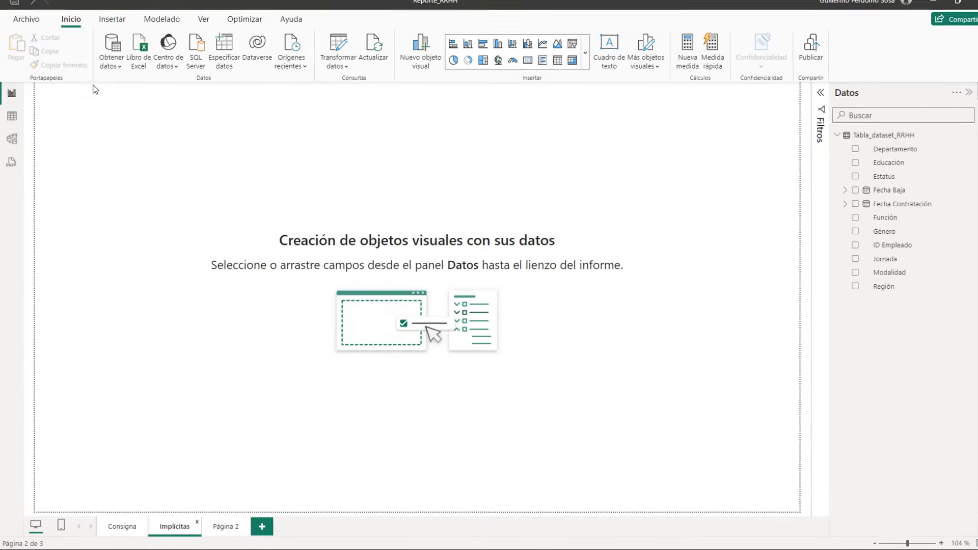
- Insert a new-style card visual on the empty Implícitas page
click(578, 65)
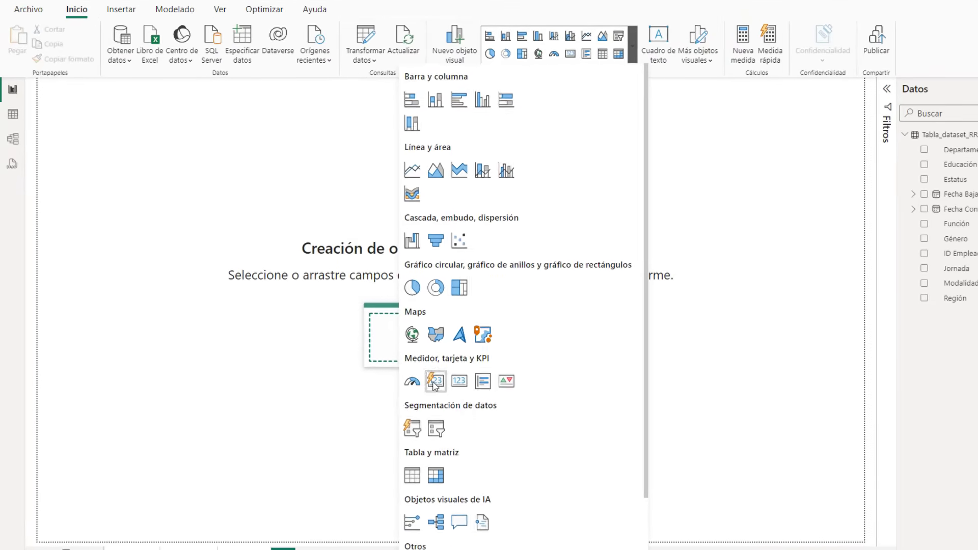
click(435, 381)
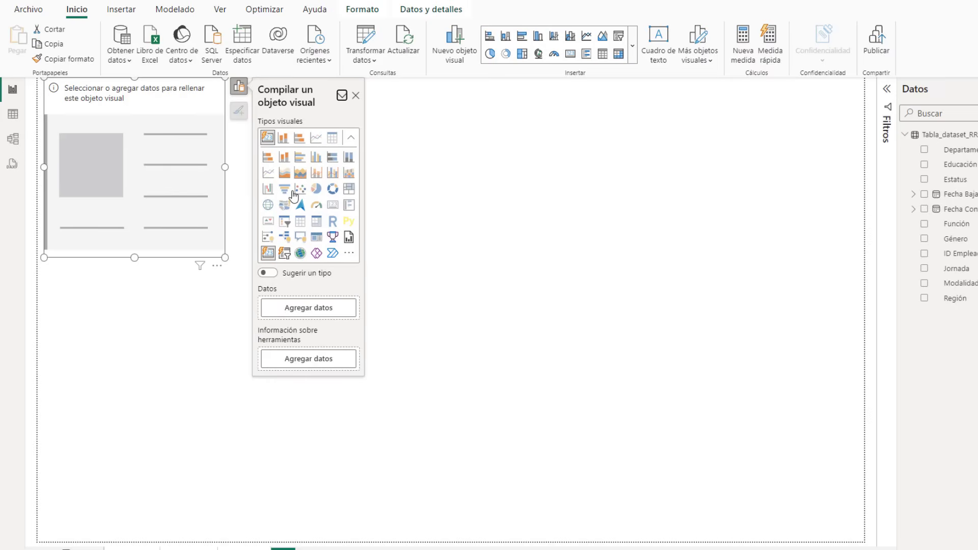
- Try other chart types such as stacked bars on the empty visual, restoring the new card type
click(287, 143)
click(285, 143)
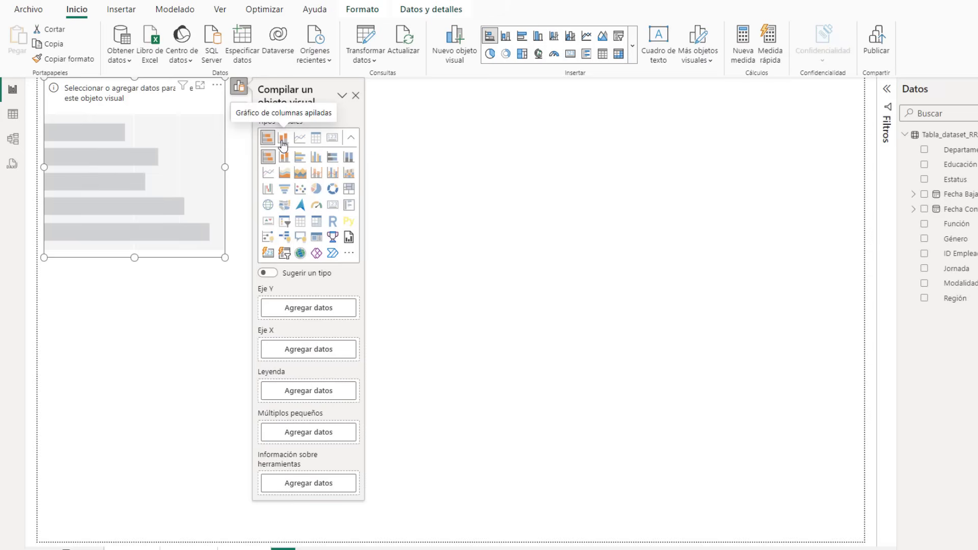
click(268, 253)
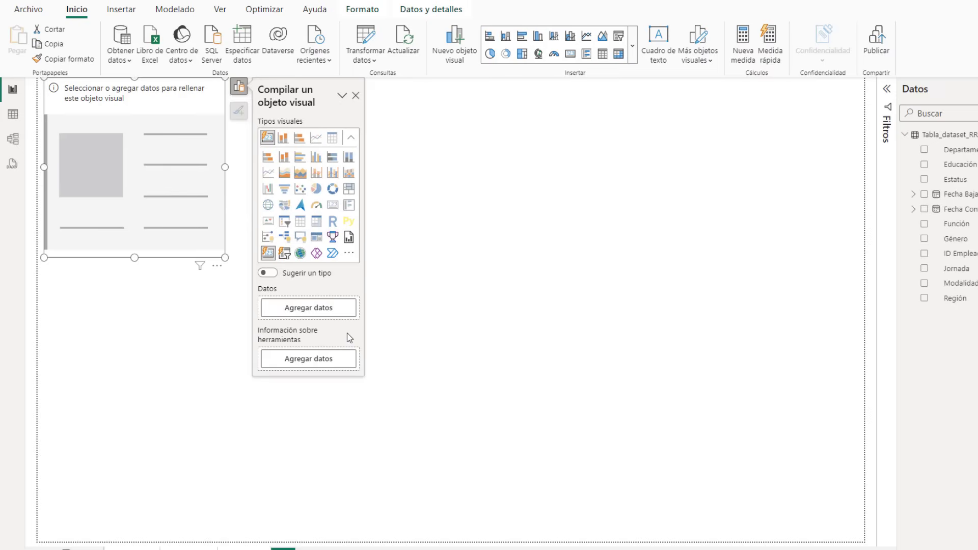
- Add the ID Empleado field to the card's data and widen the card to show its full value
click(341, 314)
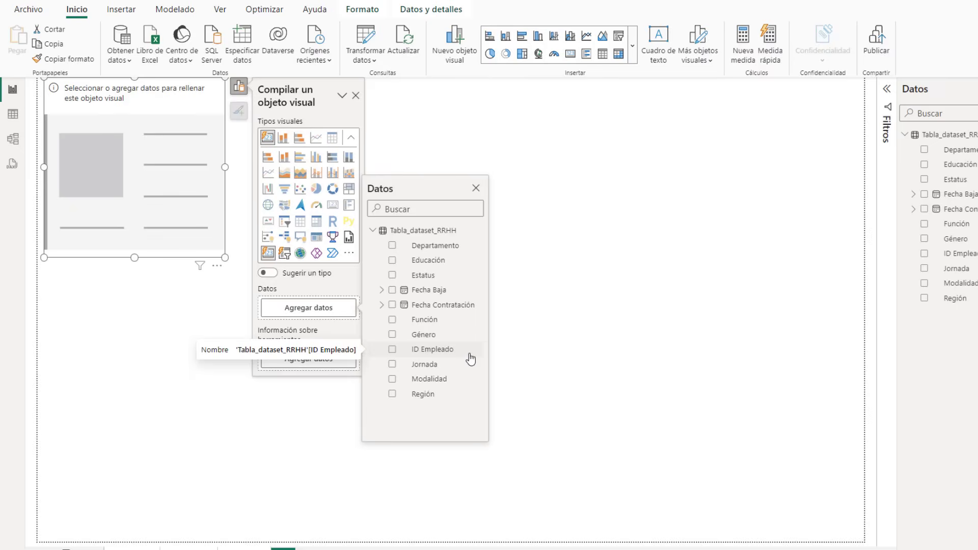
click(392, 350)
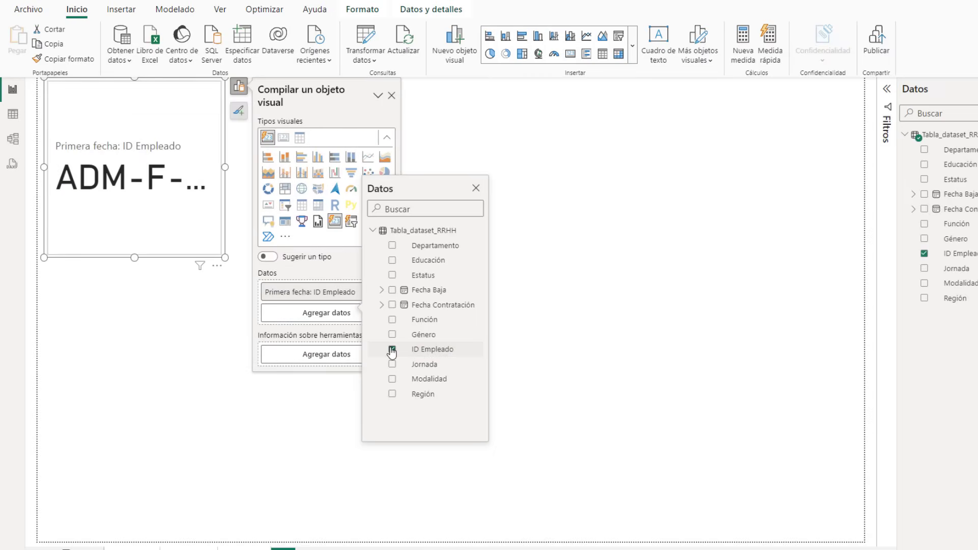
drag(225, 257, 382, 261)
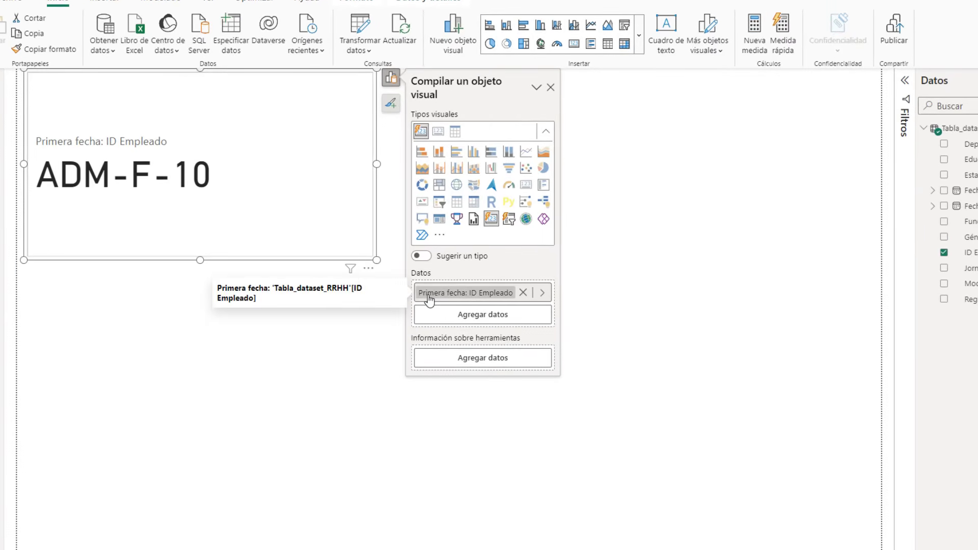
- Change the aggregation of the card's ID Empleado field to Recuento
click(542, 294)
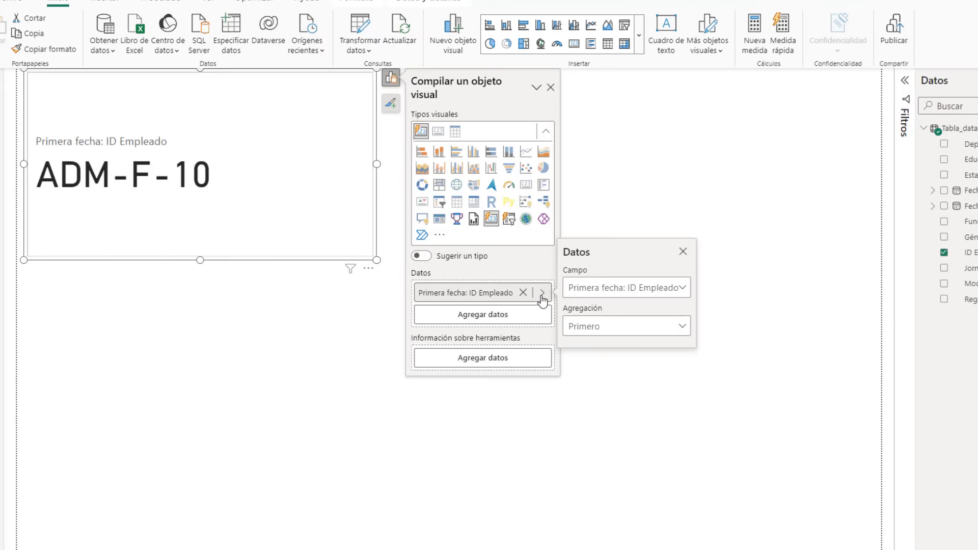
click(627, 290)
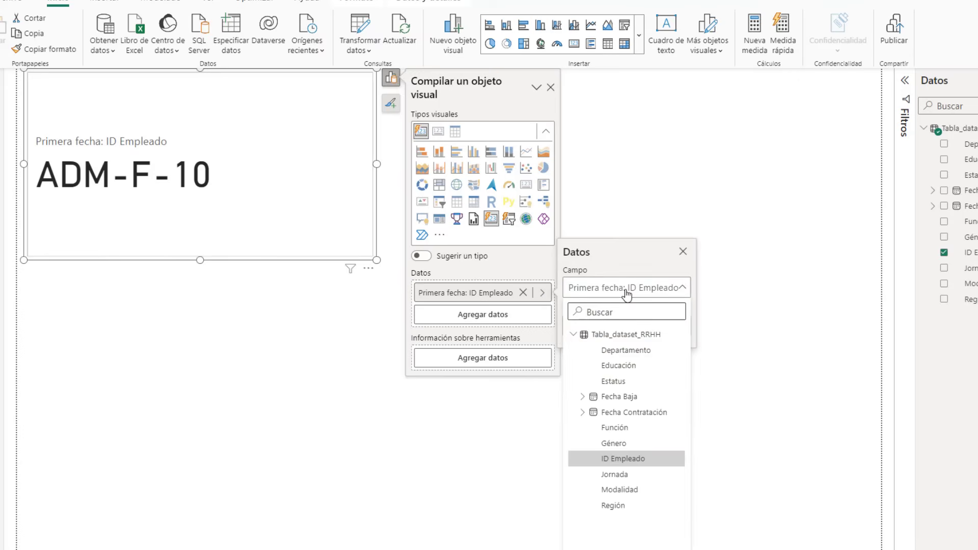
click(650, 263)
click(631, 325)
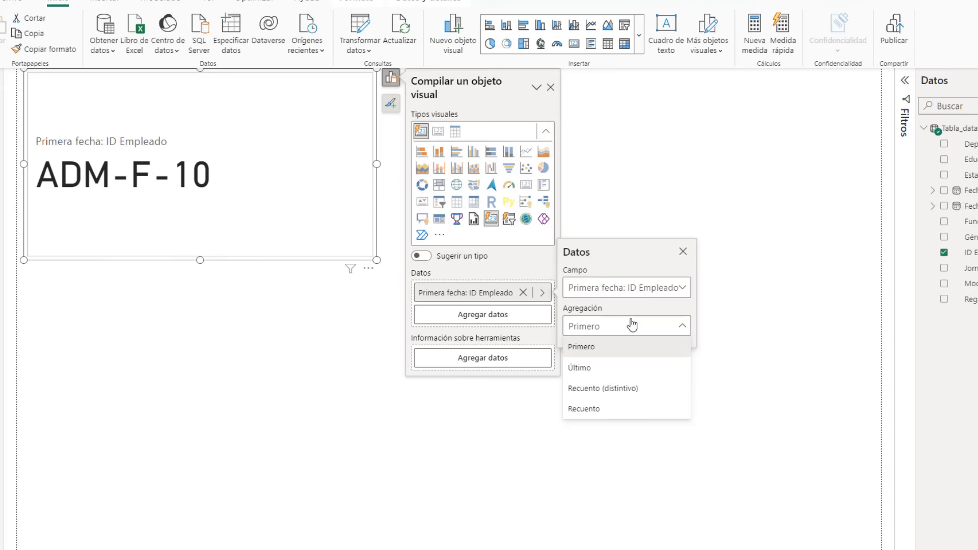
click(606, 413)
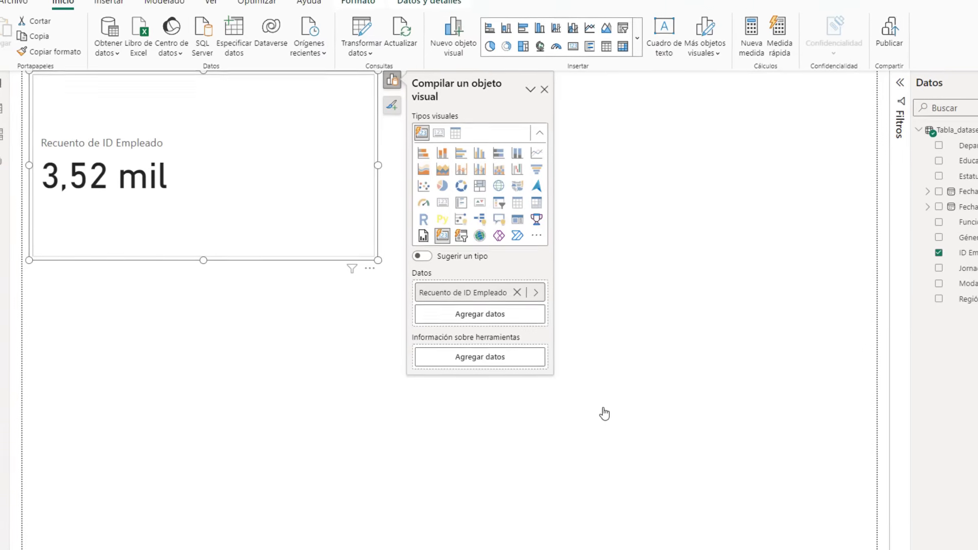
- Run the saved DAX column-statistics query, check the Count value for ID Empleado, and return to the report
click(11, 168)
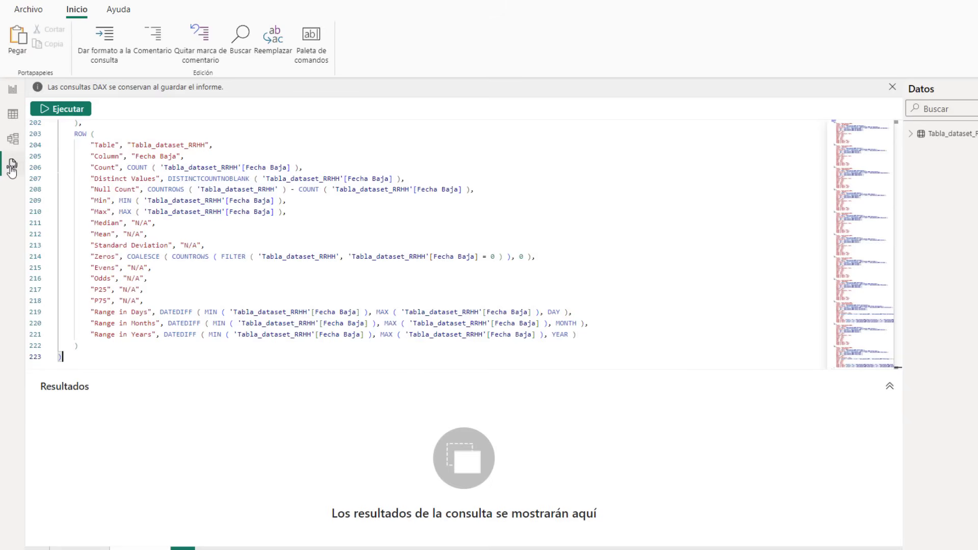
scroll(163, 204, up, 5)
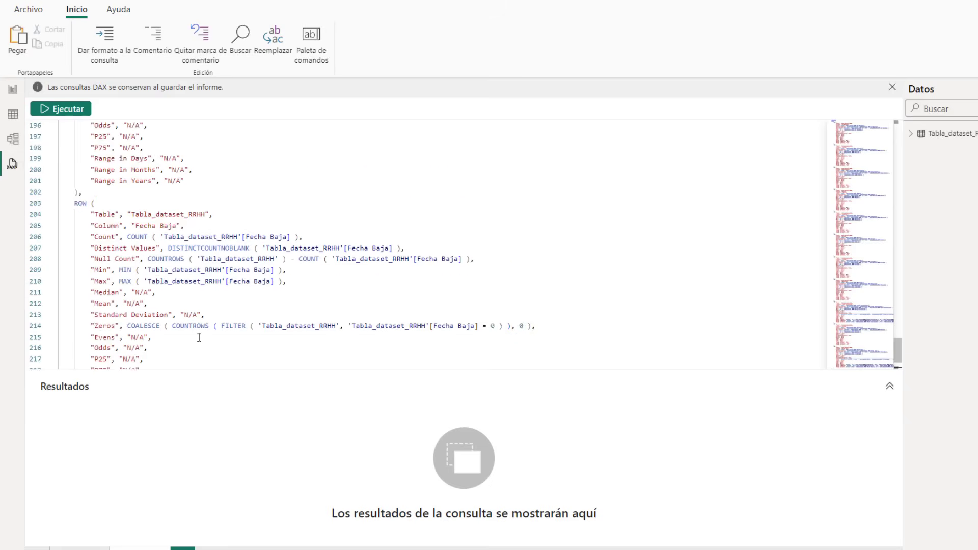
click(61, 109)
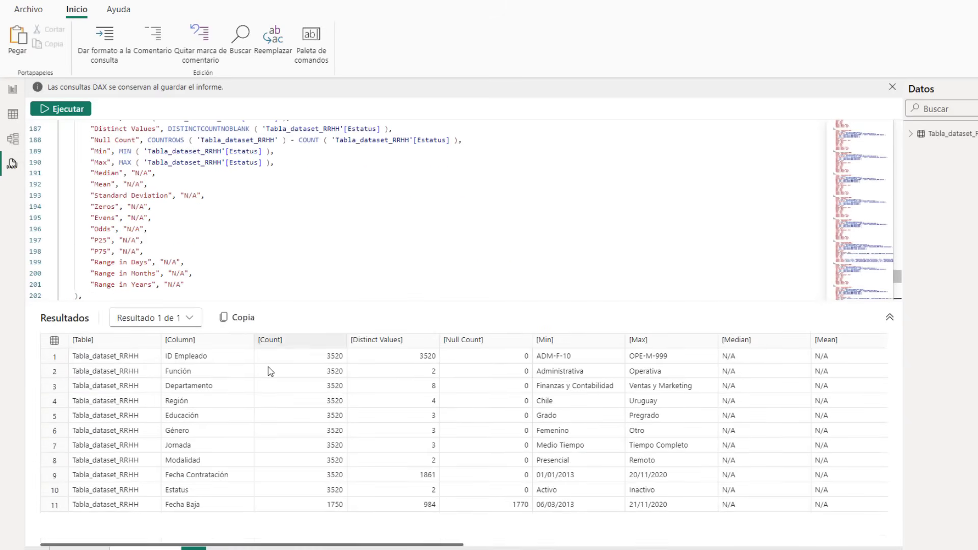
click(296, 356)
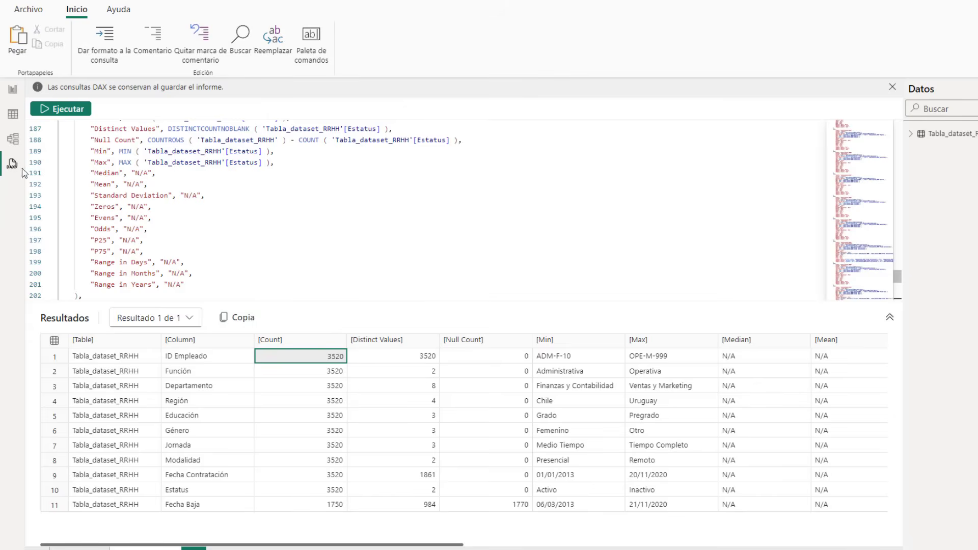
click(13, 91)
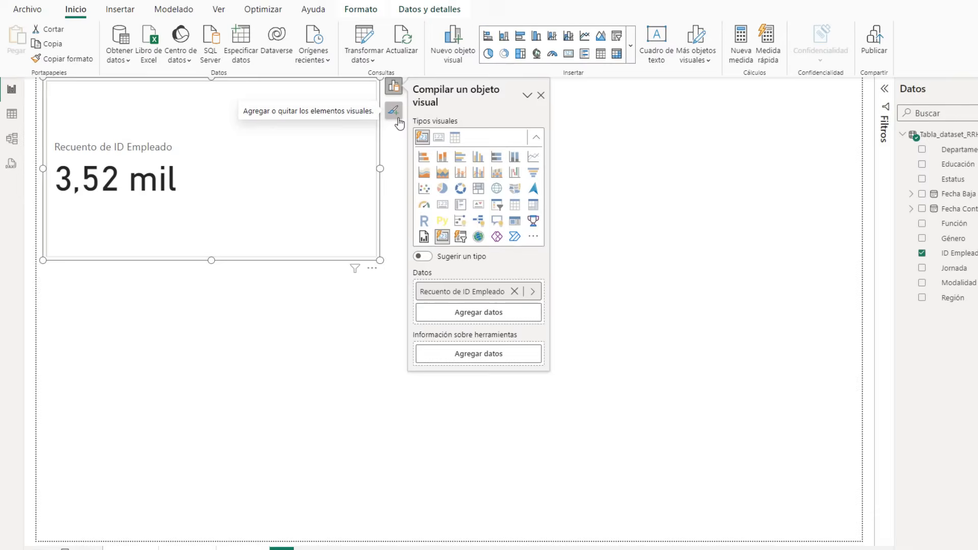
- Set the display units of the card's callout value to Ninguno
click(358, 109)
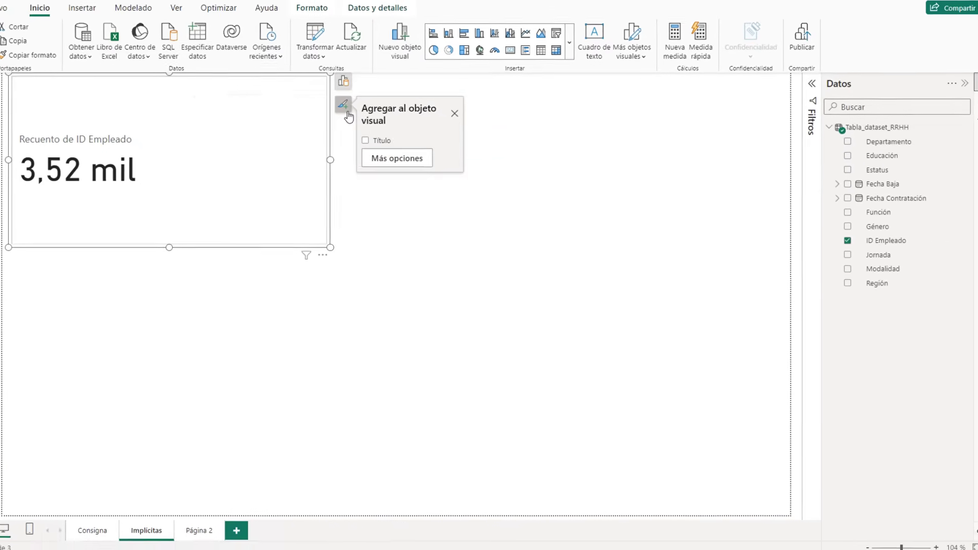
click(416, 160)
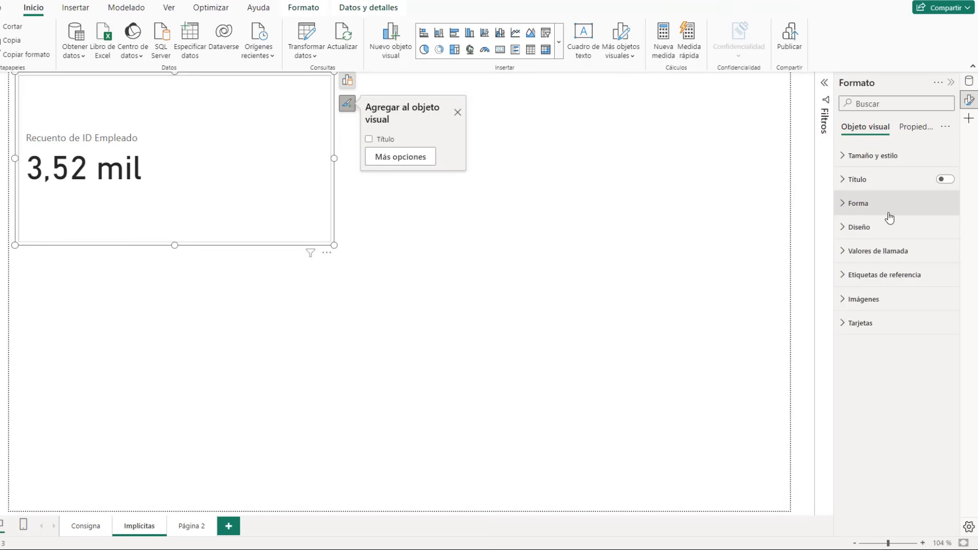
click(843, 255)
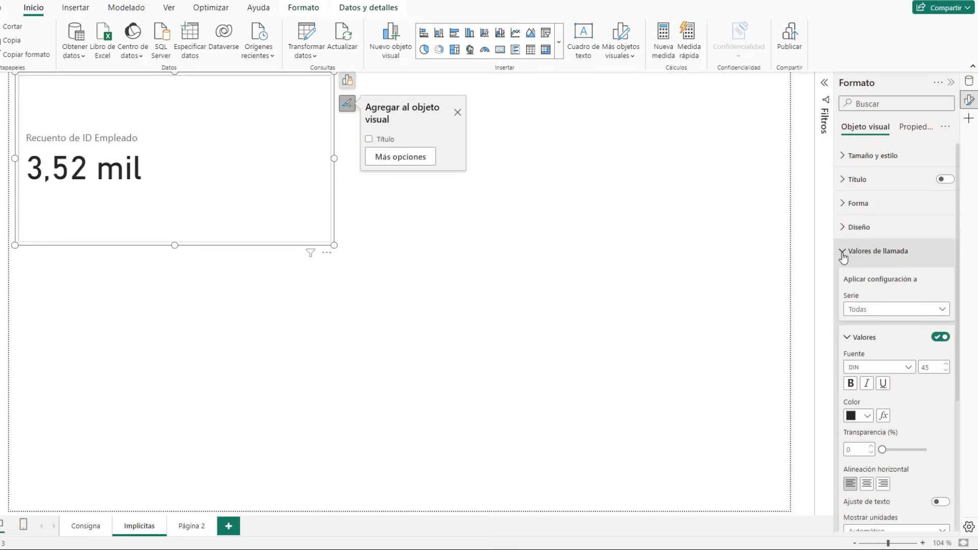
scroll(843, 258, down, 4)
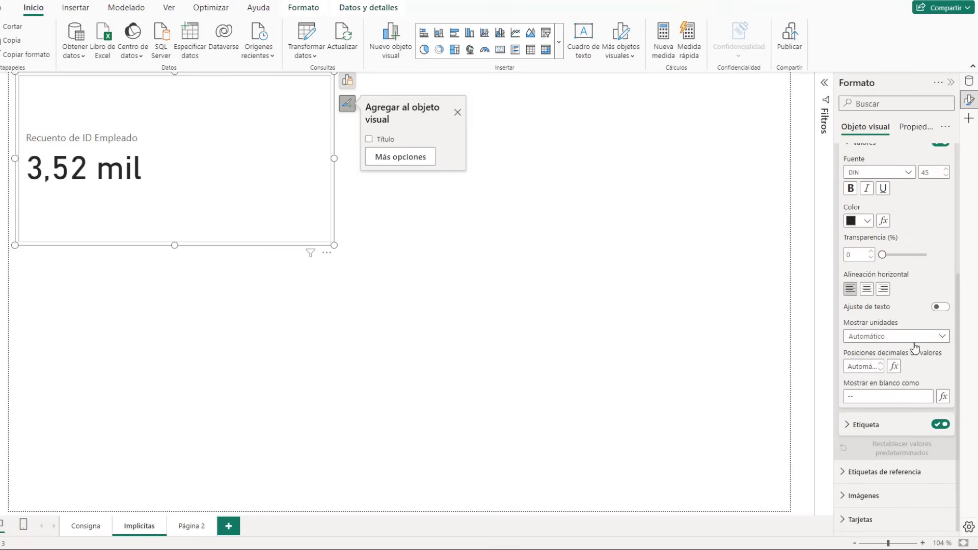
click(876, 338)
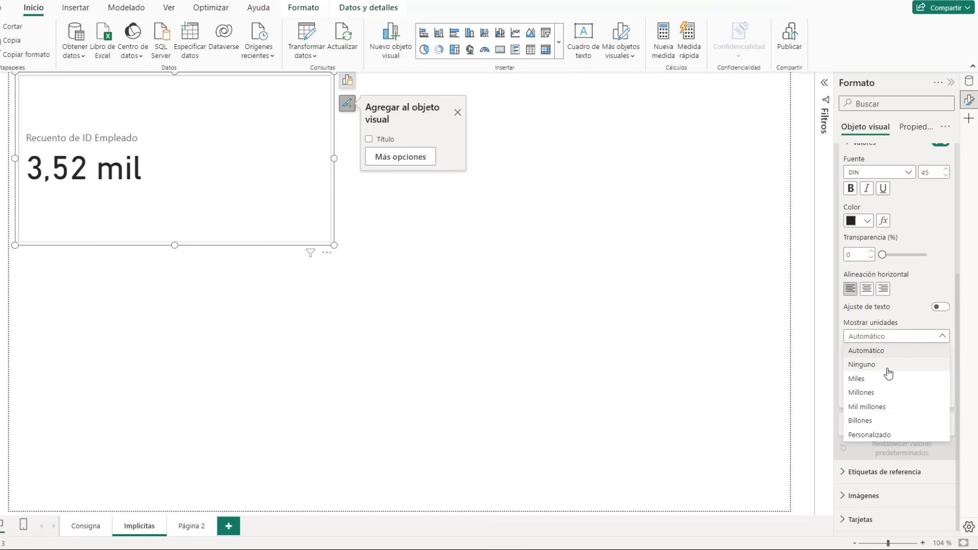
click(886, 365)
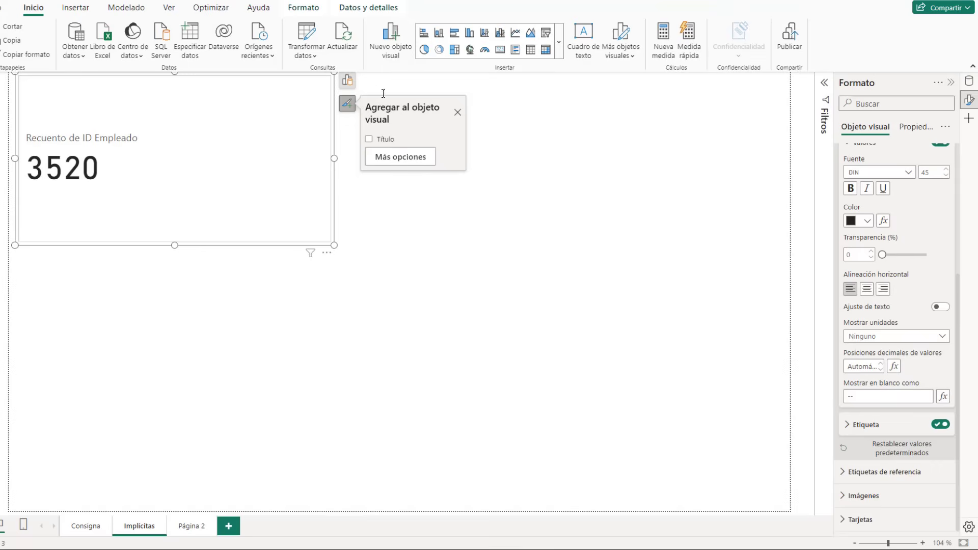
- Review the aggregation options for the card's ID Empleado field and the required calculations on the Consigna page, returning to Implícitas
click(347, 87)
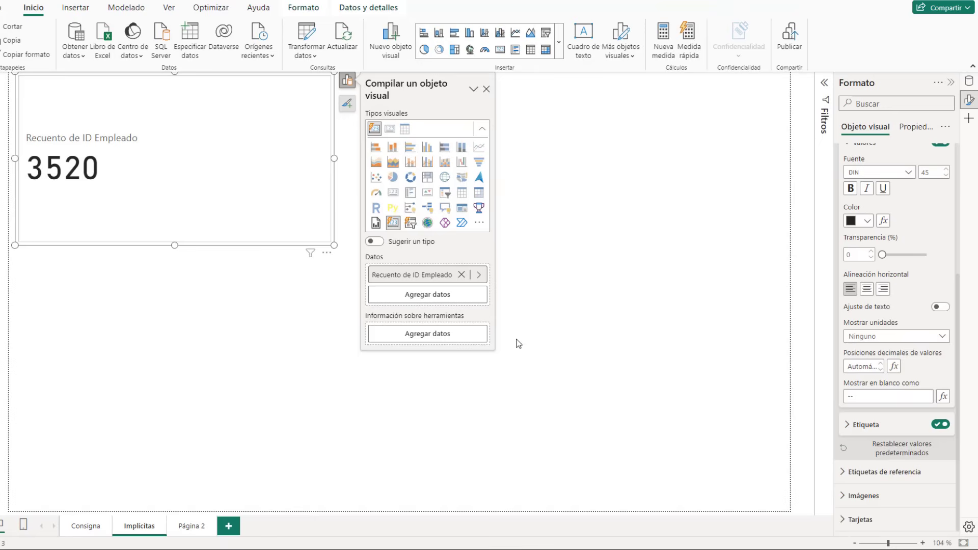
click(479, 276)
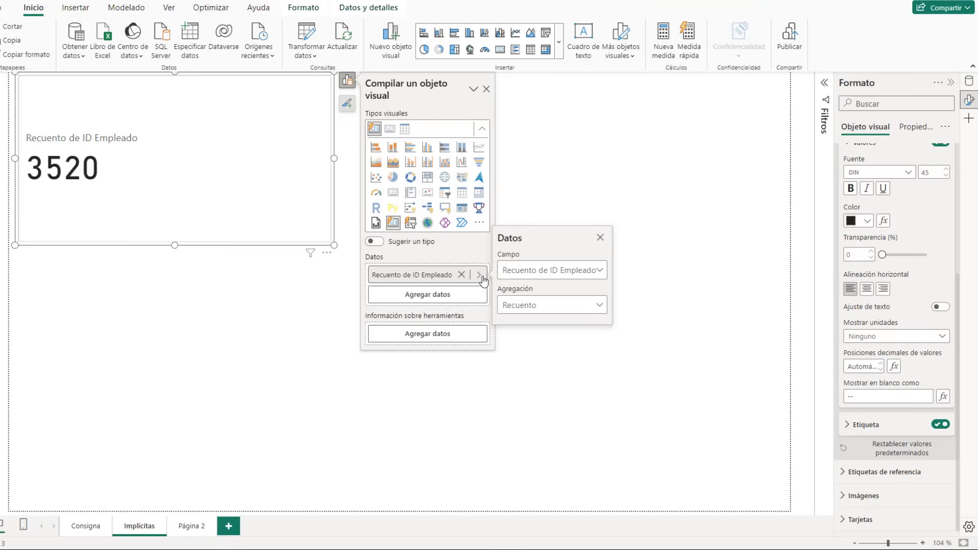
click(551, 309)
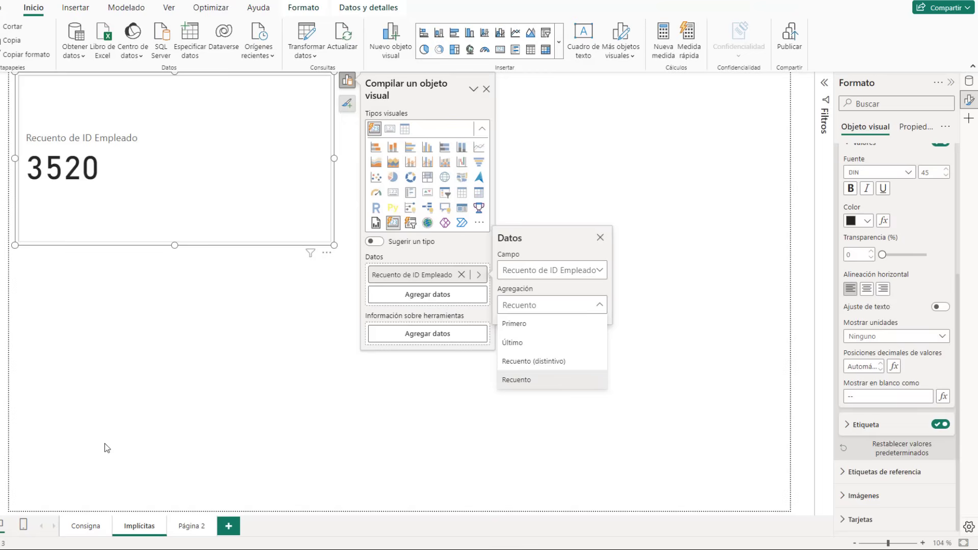
click(87, 528)
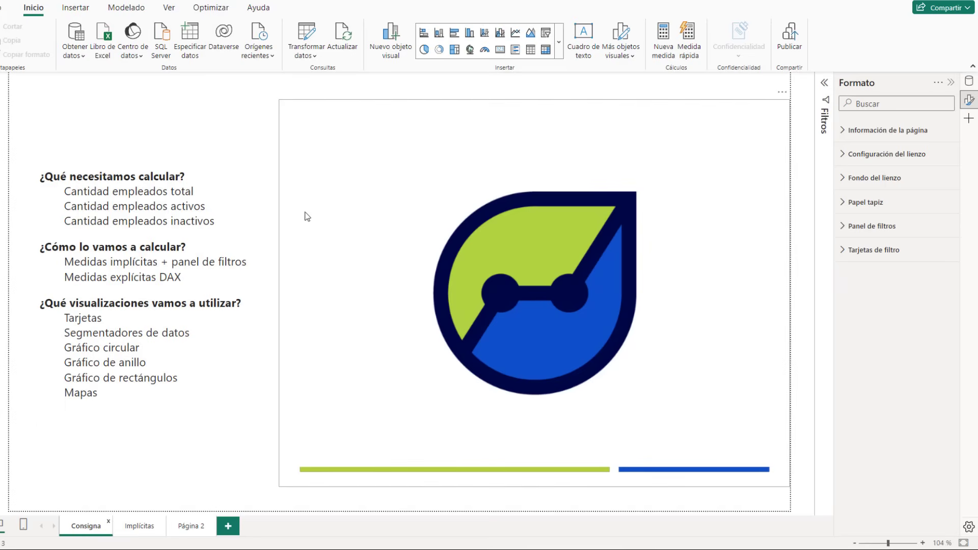
click(138, 528)
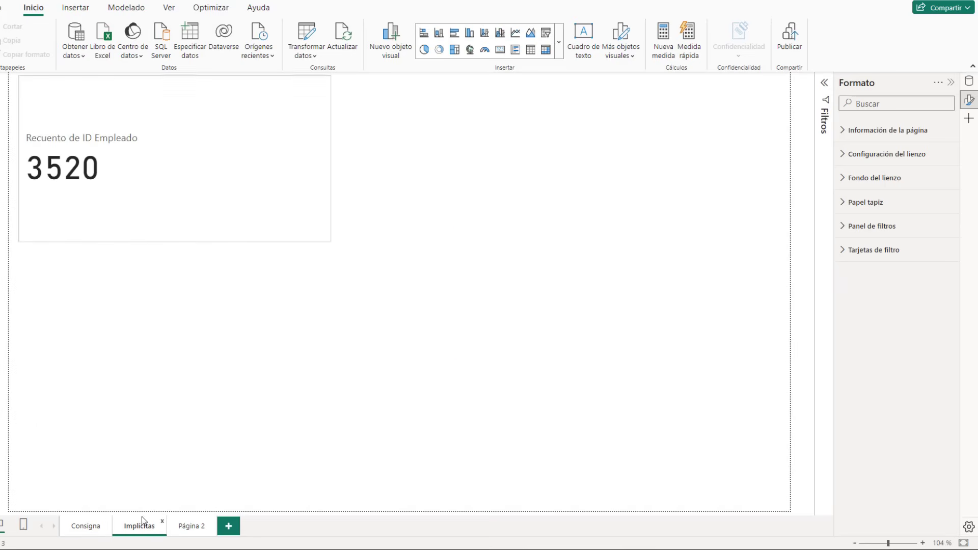
- Shrink the employee-count card and place a copy of it directly below the original
click(231, 221)
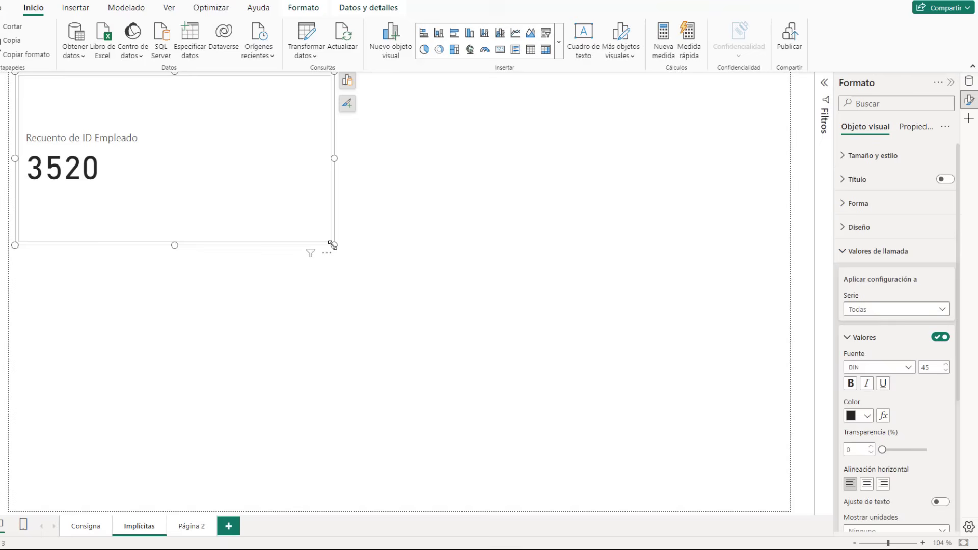
drag(334, 245, 294, 192)
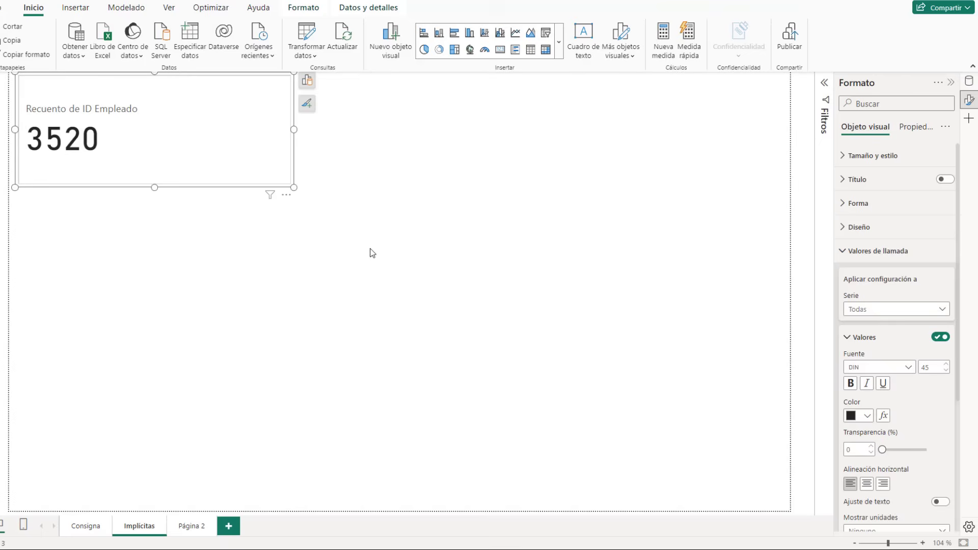
right_click(255, 267)
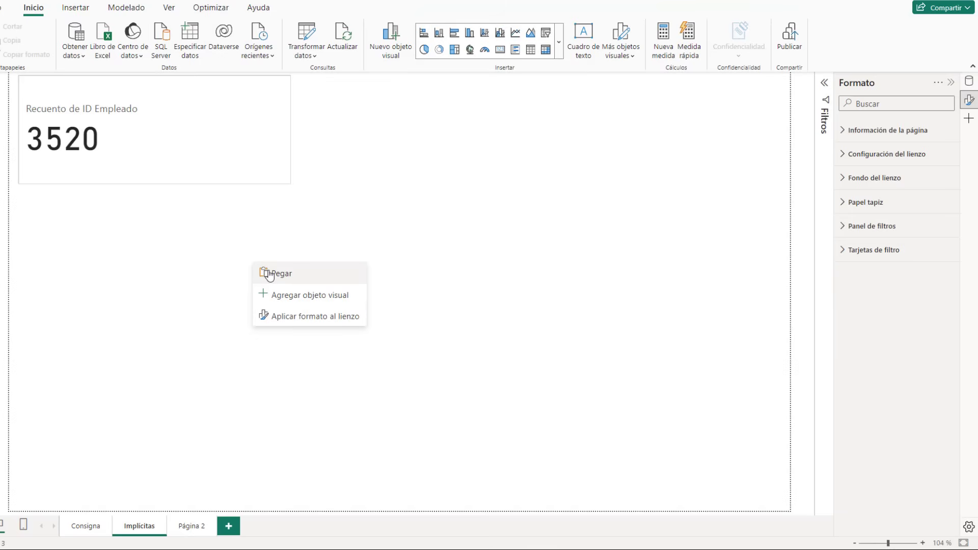
click(269, 274)
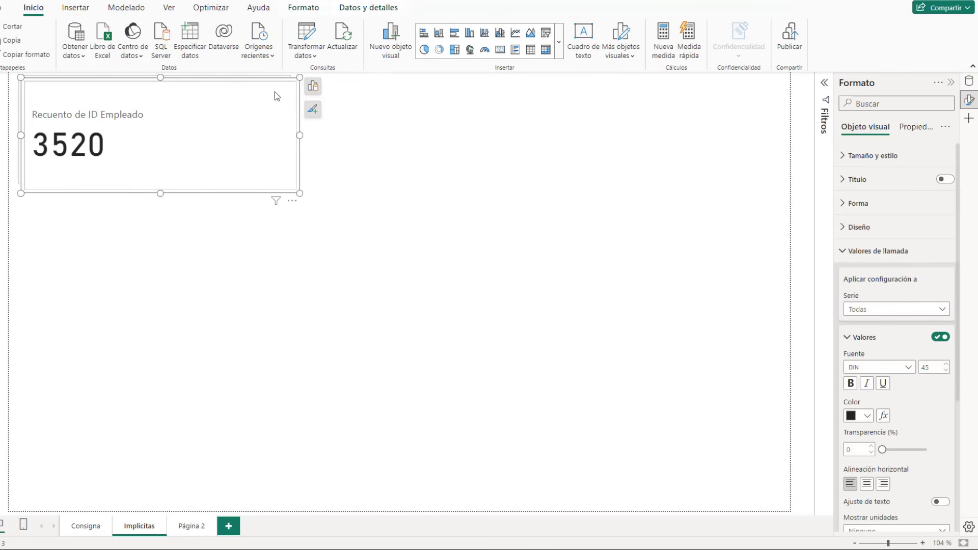
drag(275, 93, 270, 209)
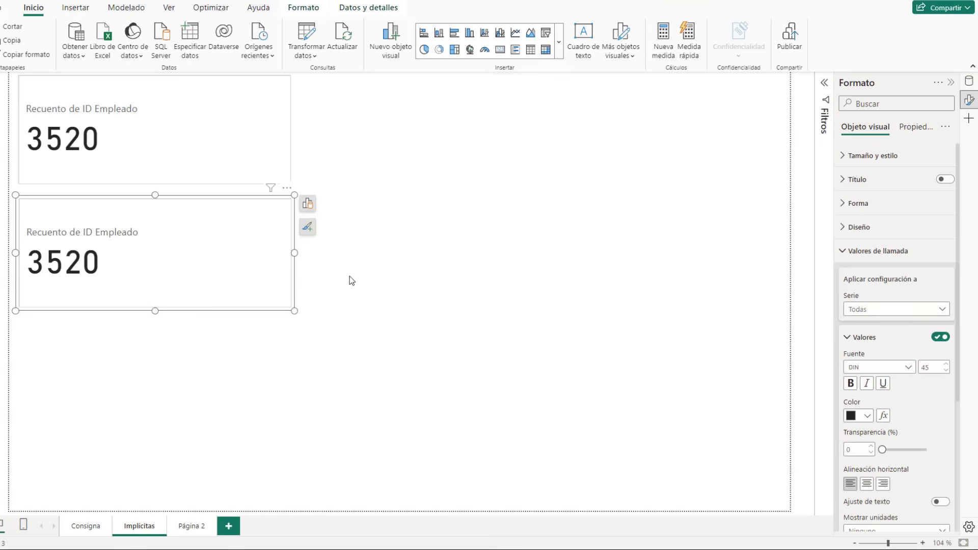
- Try a page-level filter limiting Estatus to Activo, and remove it from the Implícitas page
click(817, 105)
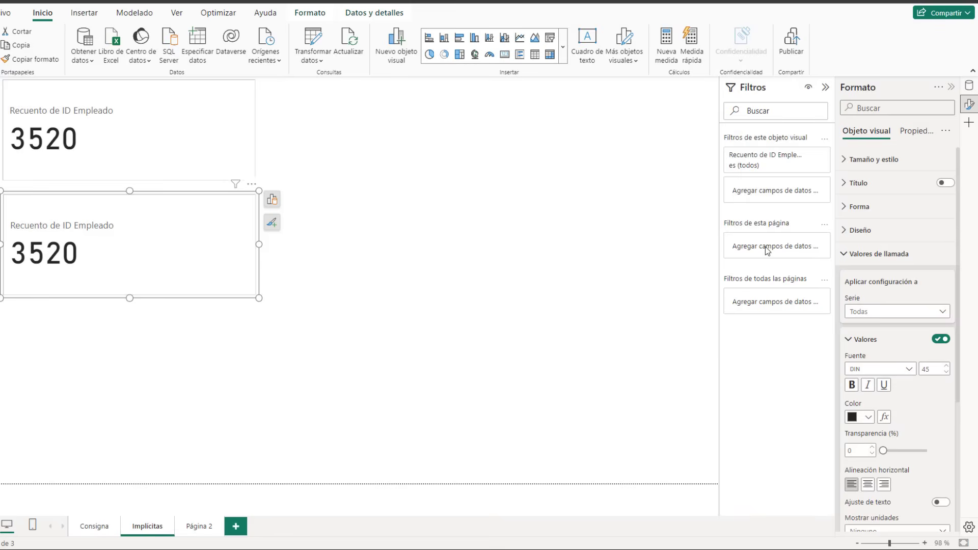
click(825, 225)
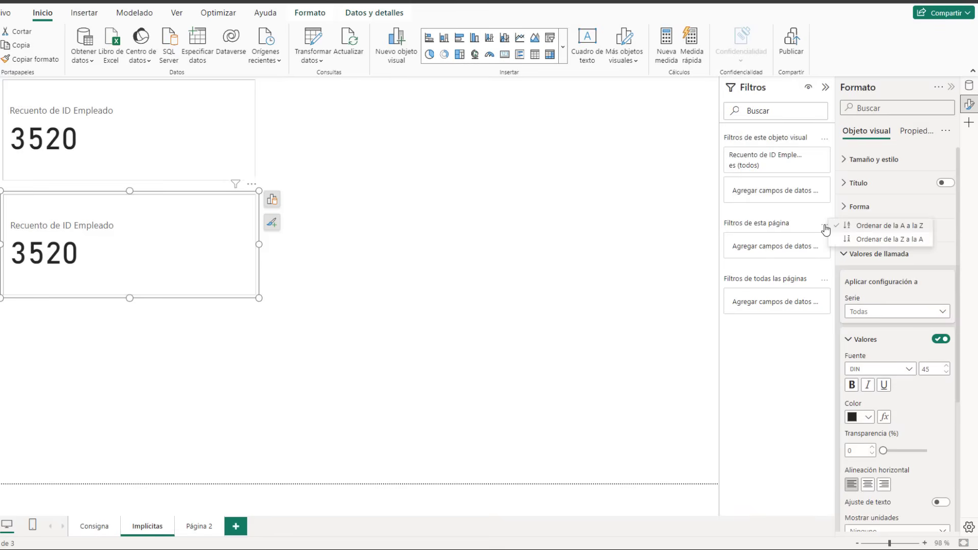
click(969, 86)
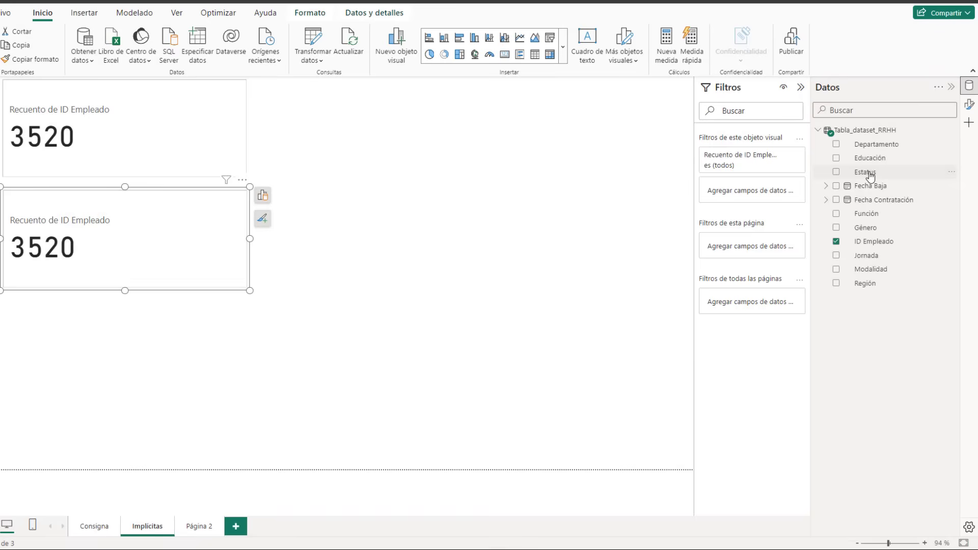
drag(869, 176, 752, 249)
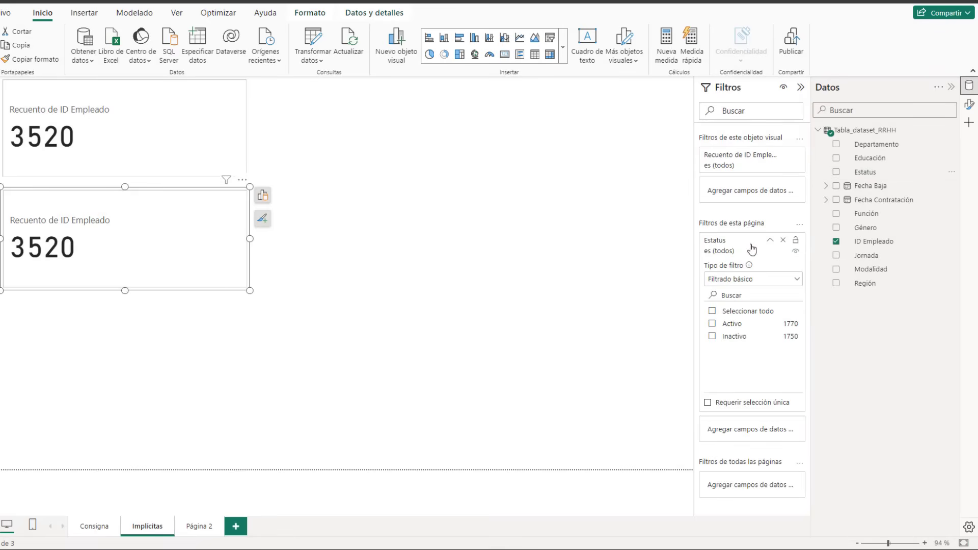
click(712, 325)
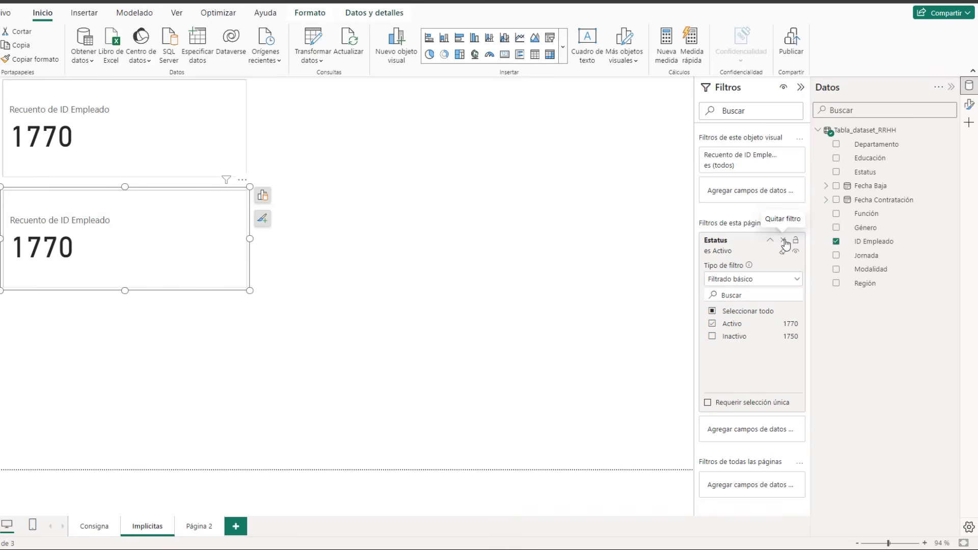
click(787, 244)
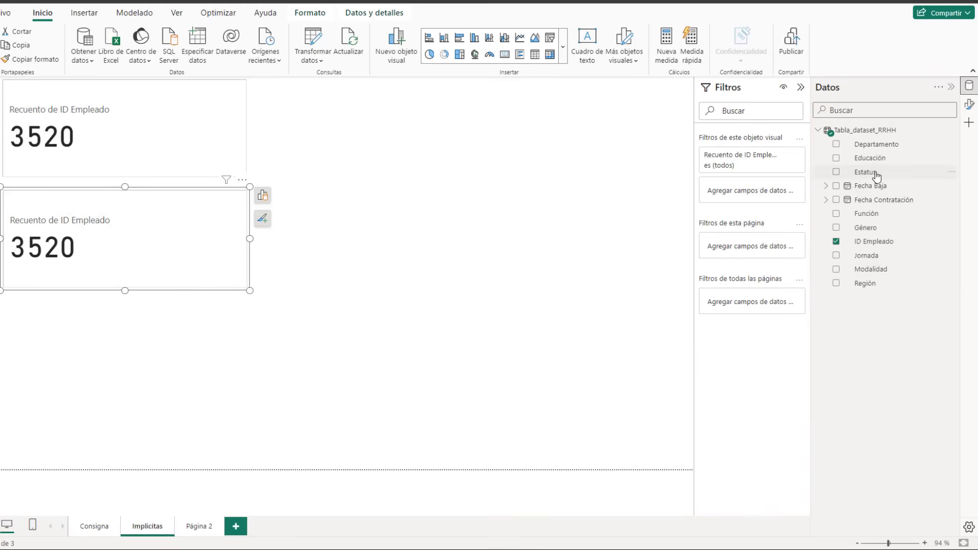
- Filter only the second card by Estatus, keeping just Activo employees
drag(876, 175, 765, 193)
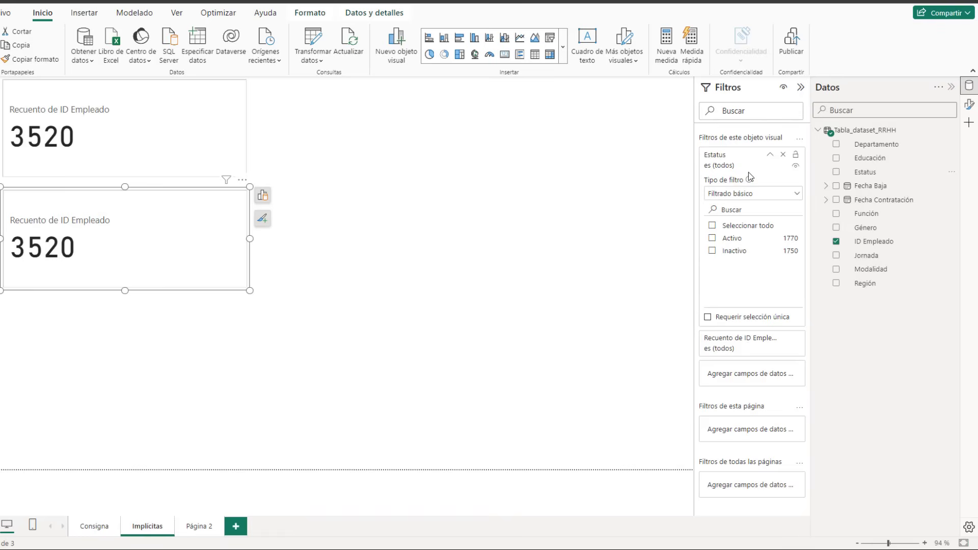
click(712, 238)
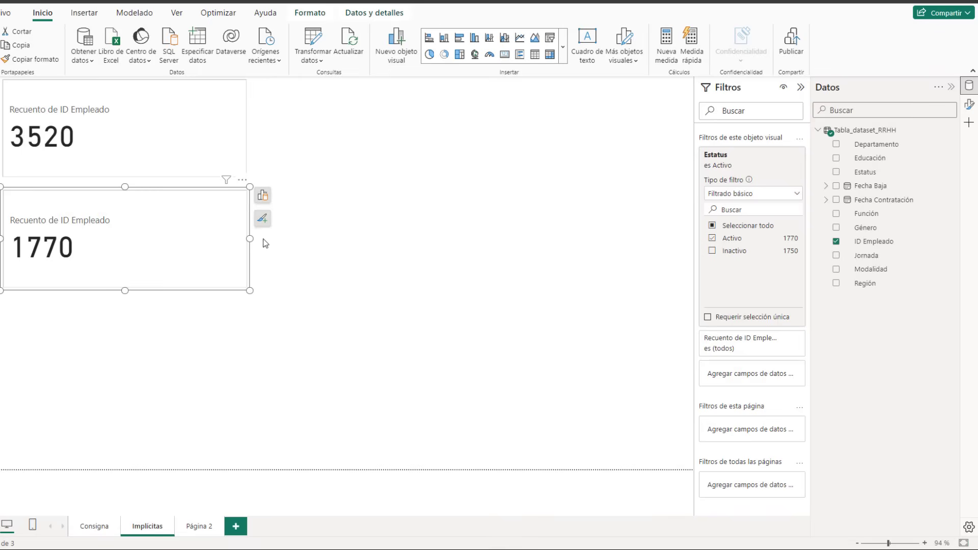
click(320, 242)
- Duplicate the card of active employees and place the copy directly below it
click(219, 250)
key(ctrl+c)
key(ctrl+v)
drag(177, 237, 169, 356)
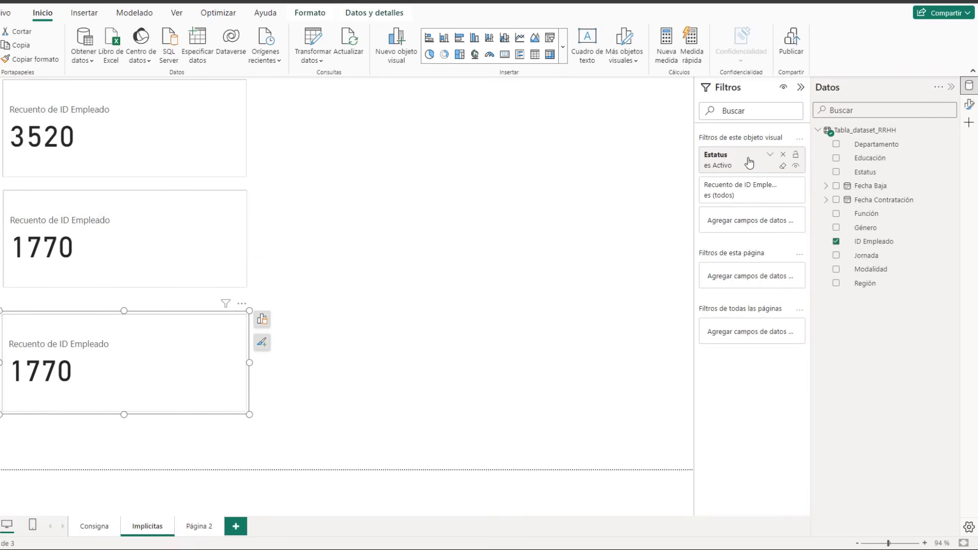
- Change the third card's Estatus filter to keep only Inactivo employees
click(770, 156)
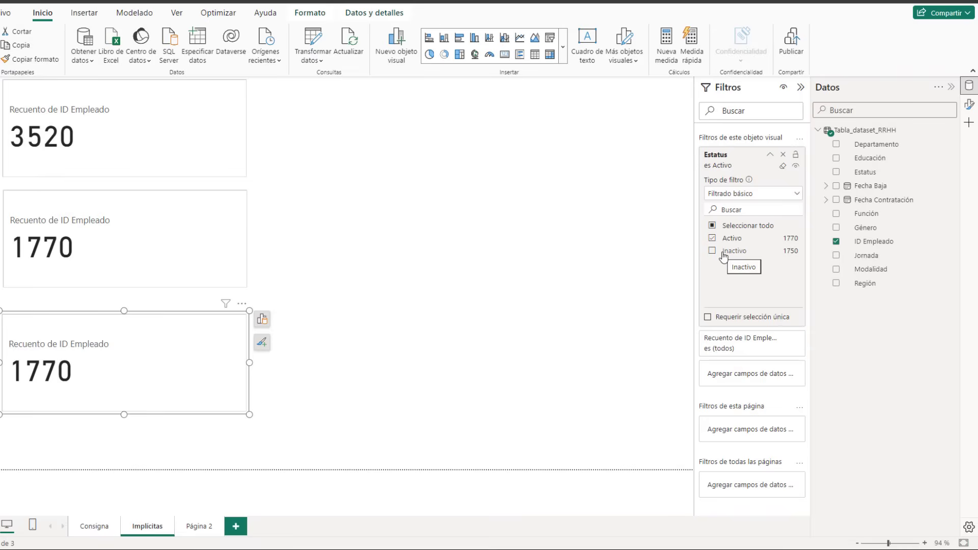
click(713, 238)
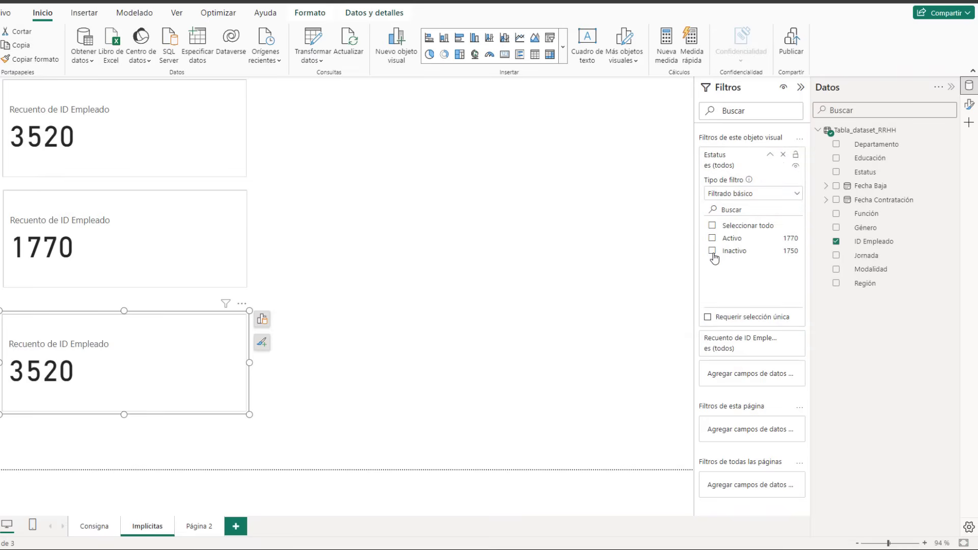
click(713, 251)
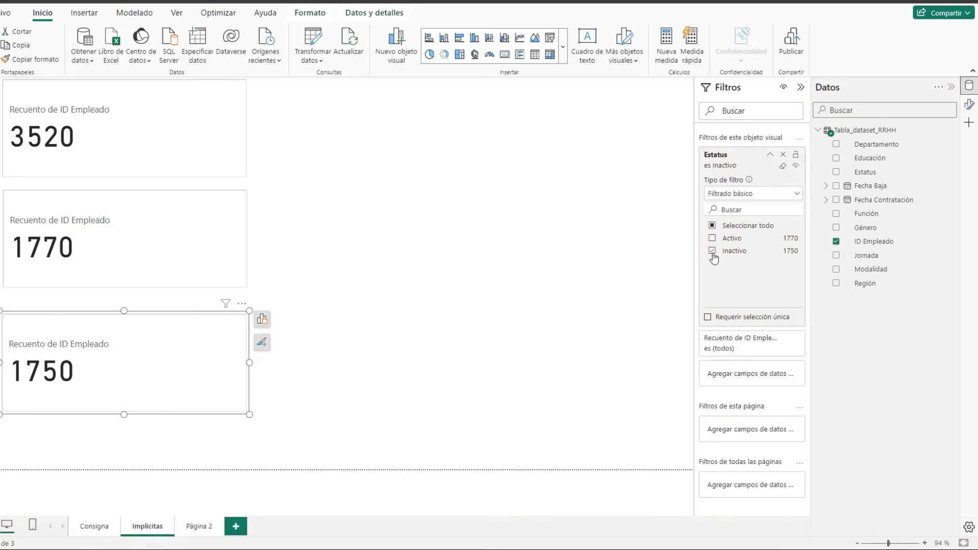
click(396, 164)
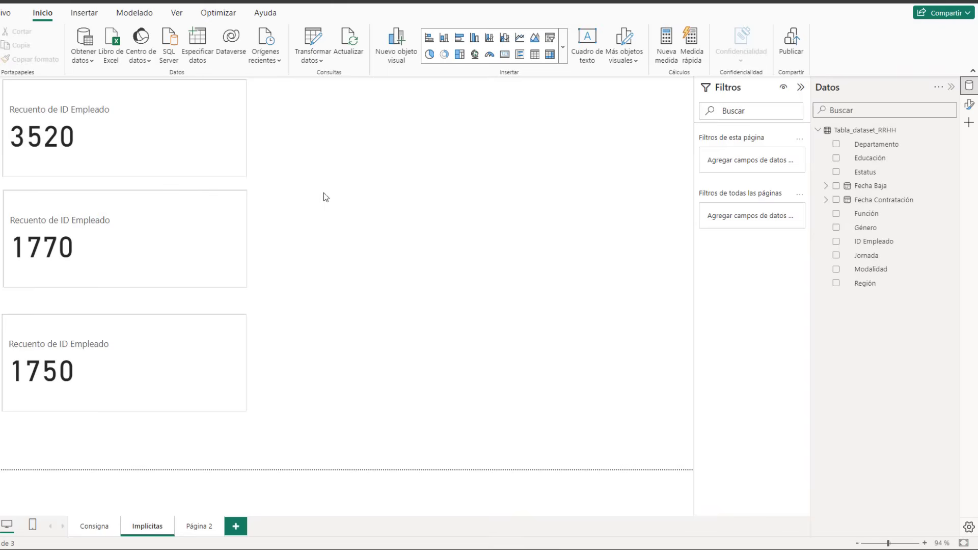
- Enable the first card's title and set its text to "Cantidad total de empleados"
click(187, 369)
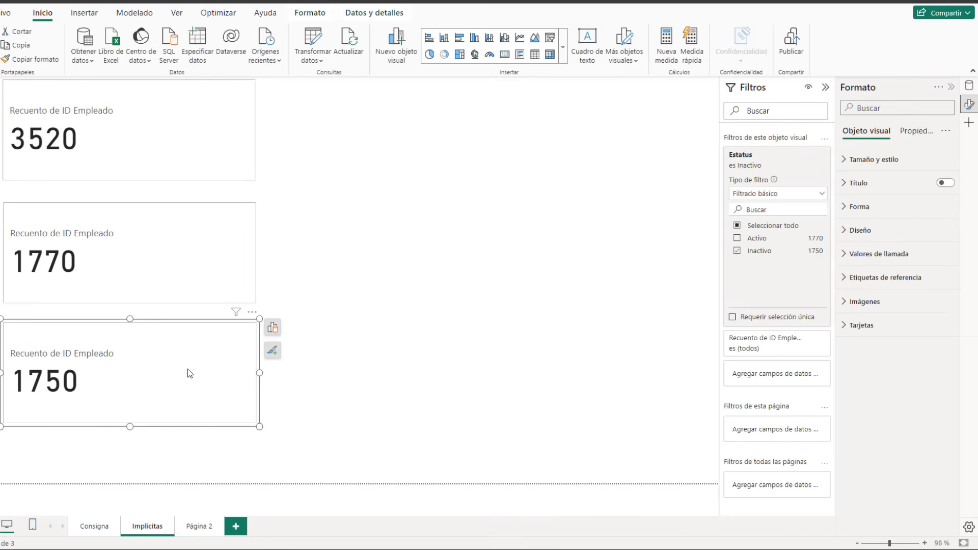
click(151, 136)
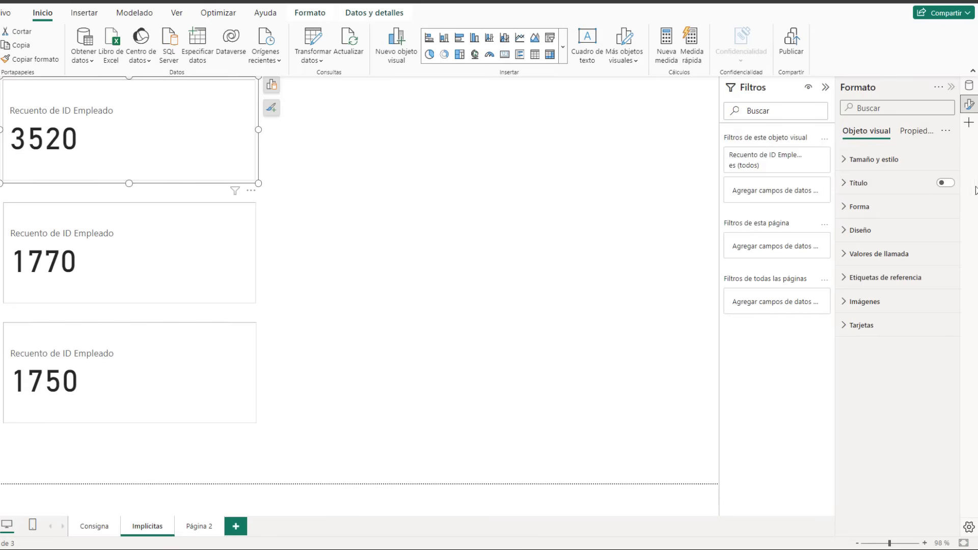
click(946, 183)
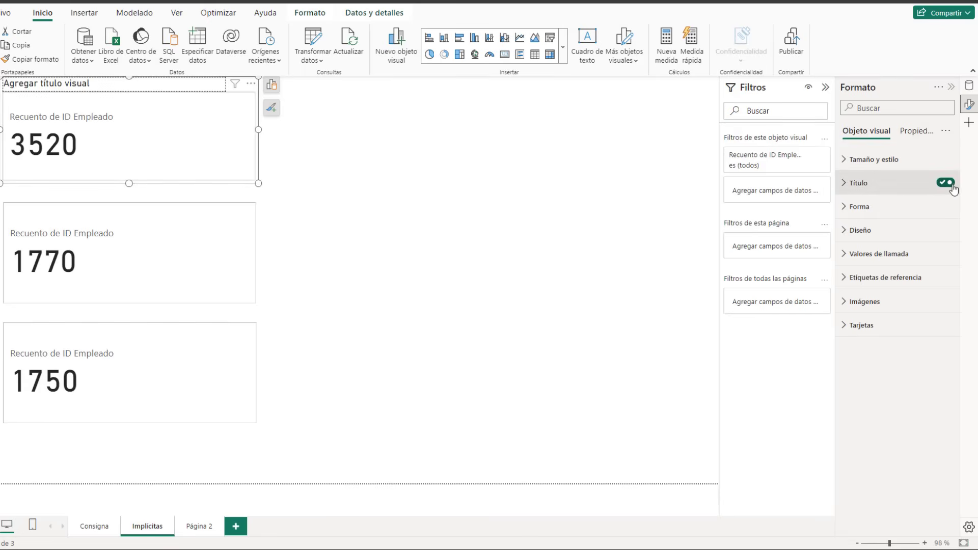
click(846, 185)
click(872, 238)
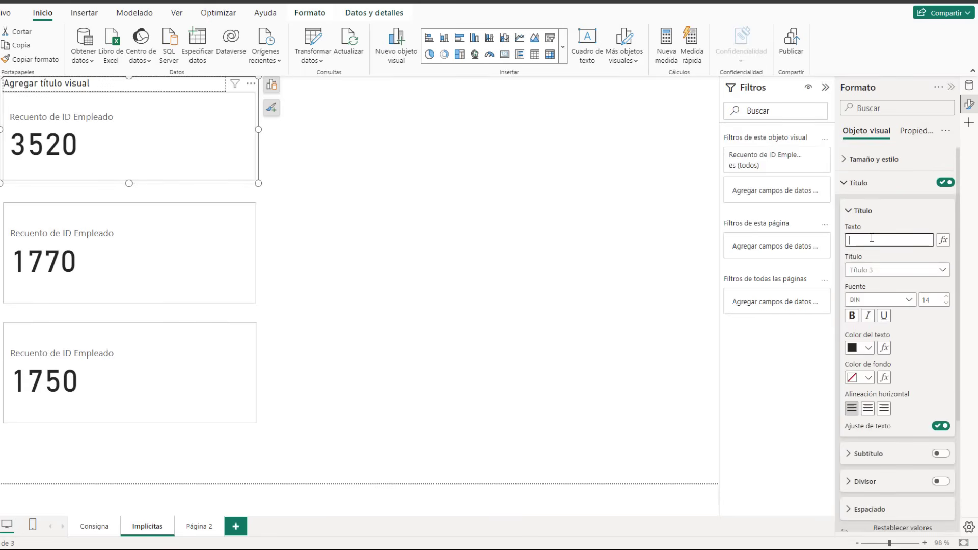
text(Cantidad total de empleados)
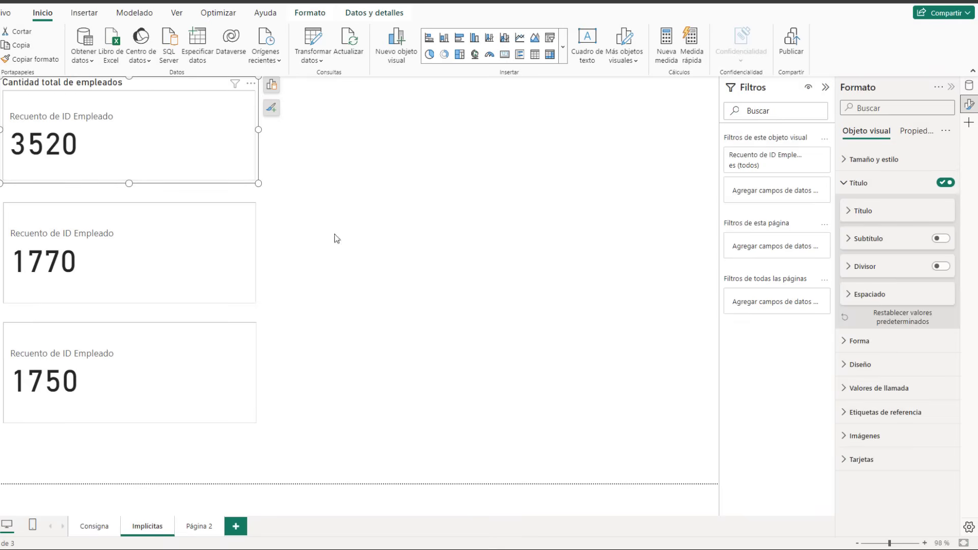
- Enable the second card's title and set its text to "Cantidad de empleados activos"
click(233, 244)
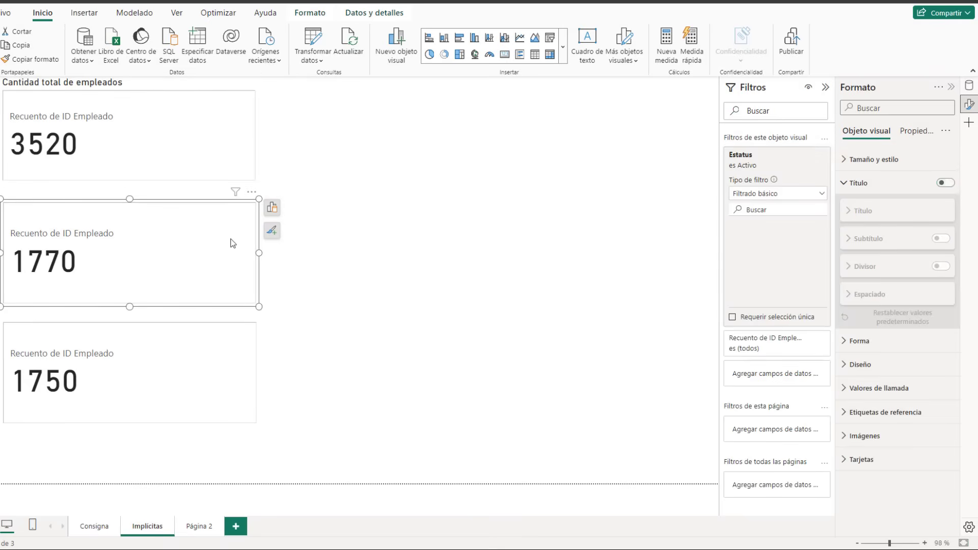
click(945, 182)
click(847, 213)
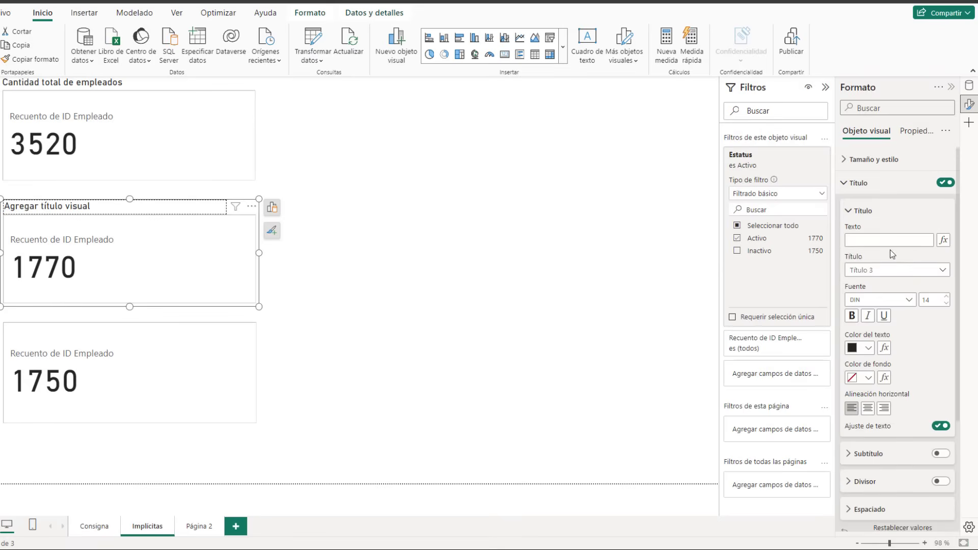
click(879, 240)
text(Cantidad De empleados activos)
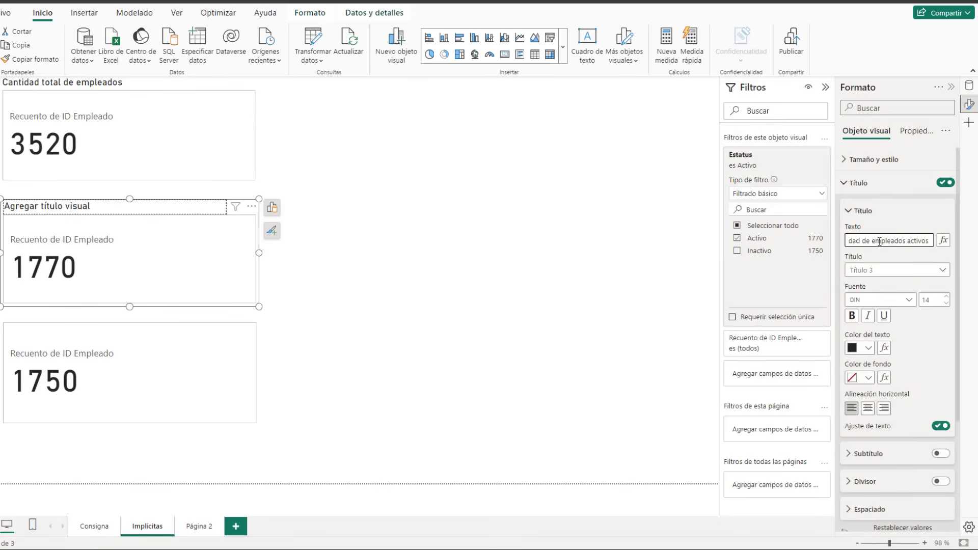
key(Return)
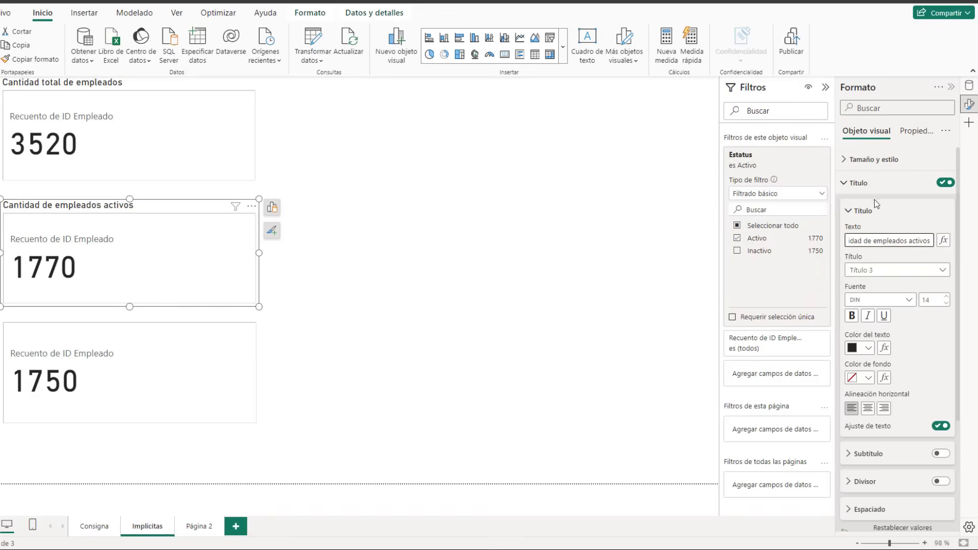
- Enable the third card's title and set its text to "Cantidad de empleados inactivos"
click(231, 363)
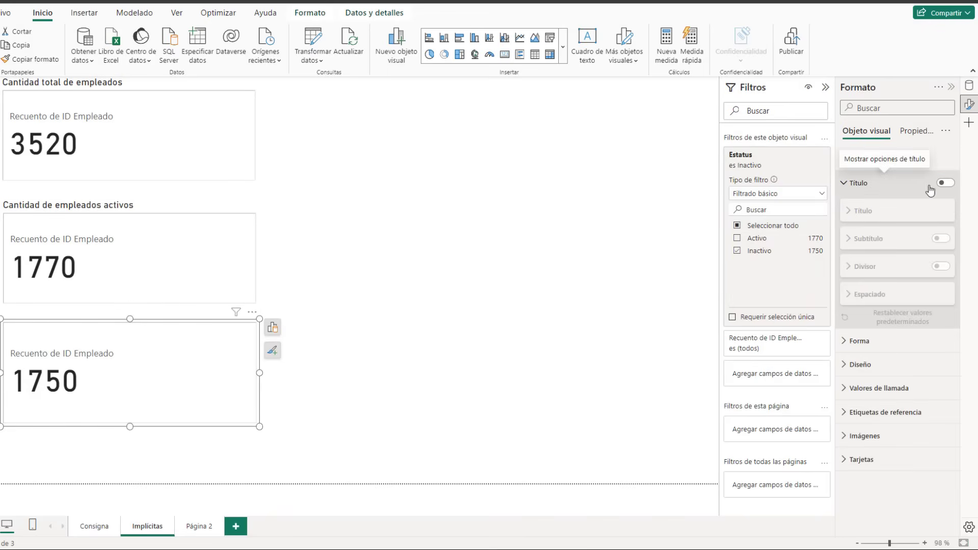
click(946, 183)
click(940, 209)
click(875, 240)
text(Cantidad de emplead)
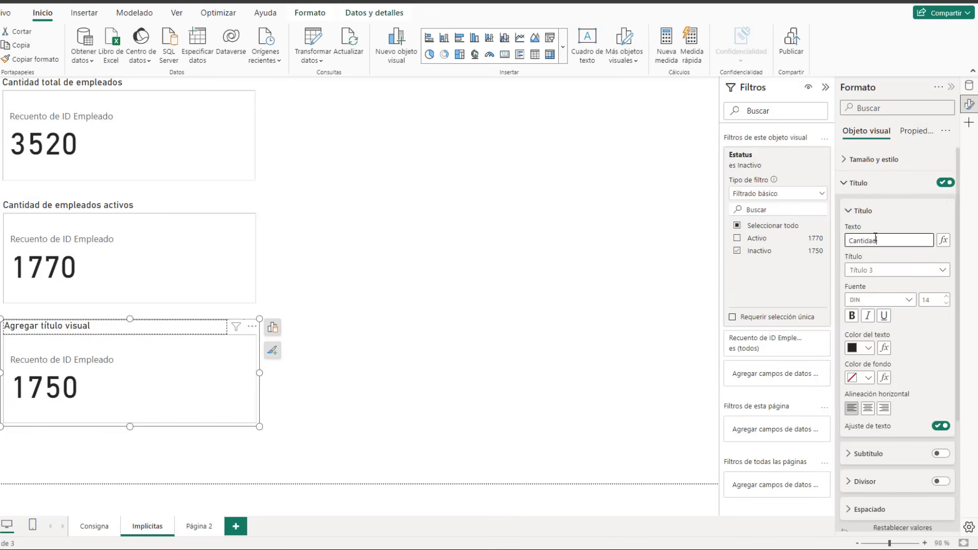
text(os inactivos)
click(518, 380)
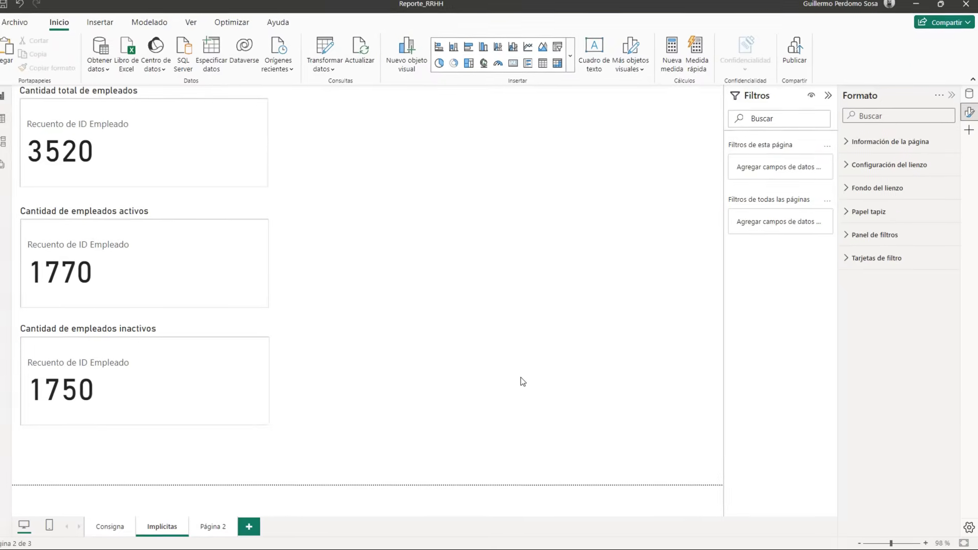
click(204, 361)
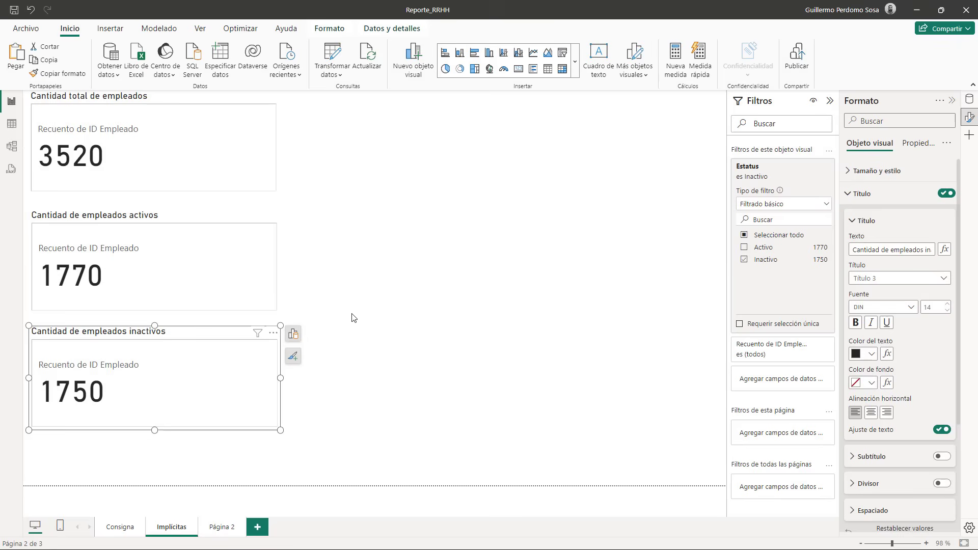
- Rename the report page Página 2 as DAX
double_click(227, 530)
text(DAX)
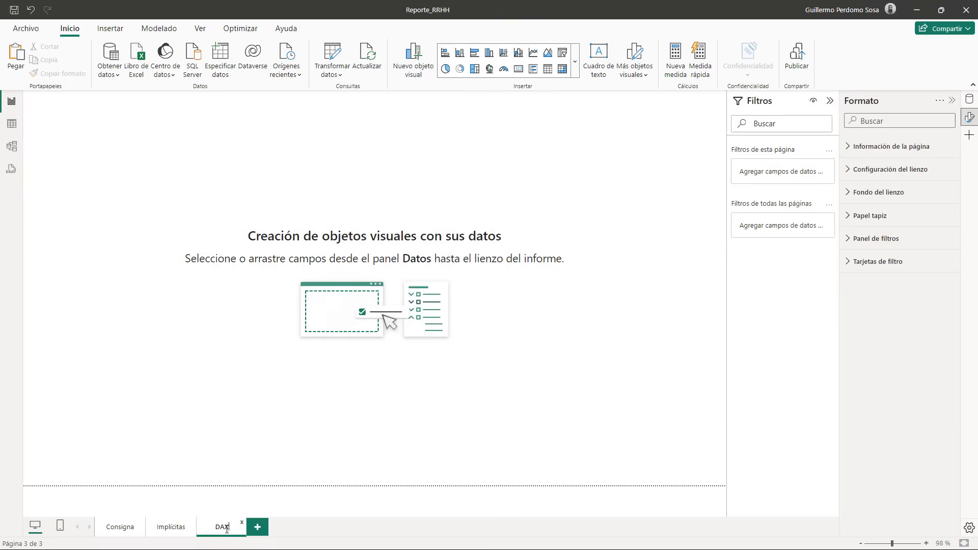
click(298, 449)
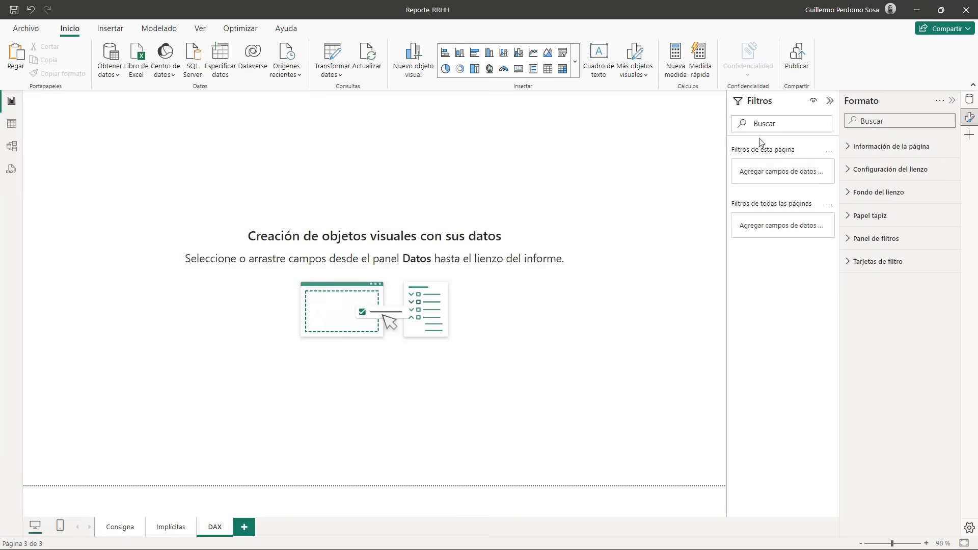
- Collapse the filter options and show the dataset's fields instead of the formatting options
click(831, 101)
click(952, 102)
click(967, 101)
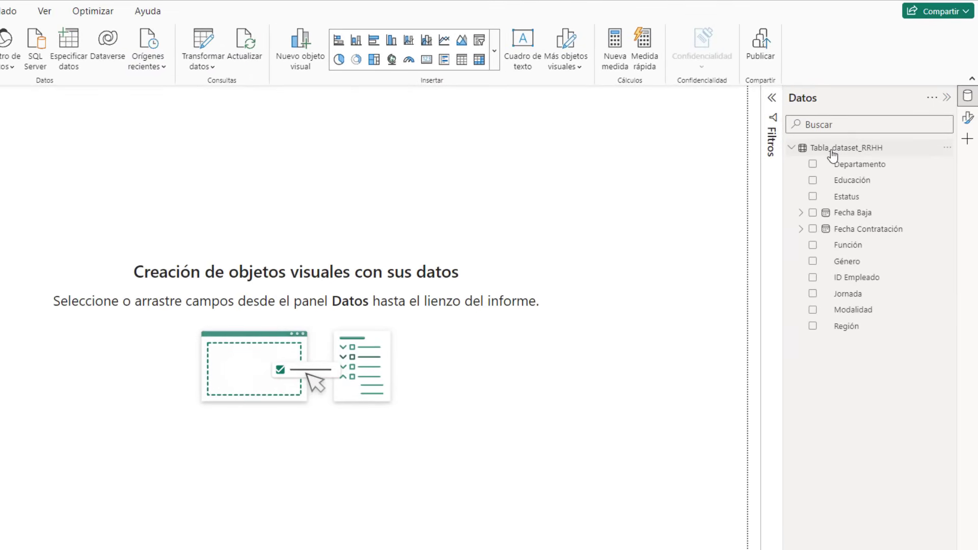
- Create a new measure in Tabla_dataset_RRHH and name it TOTAL EMPLEADOS in its formula
click(946, 148)
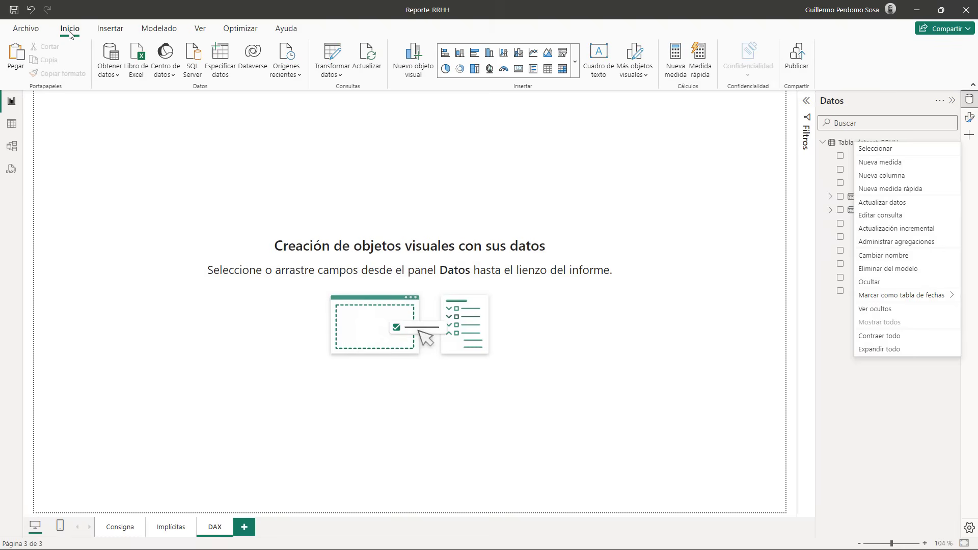
click(676, 71)
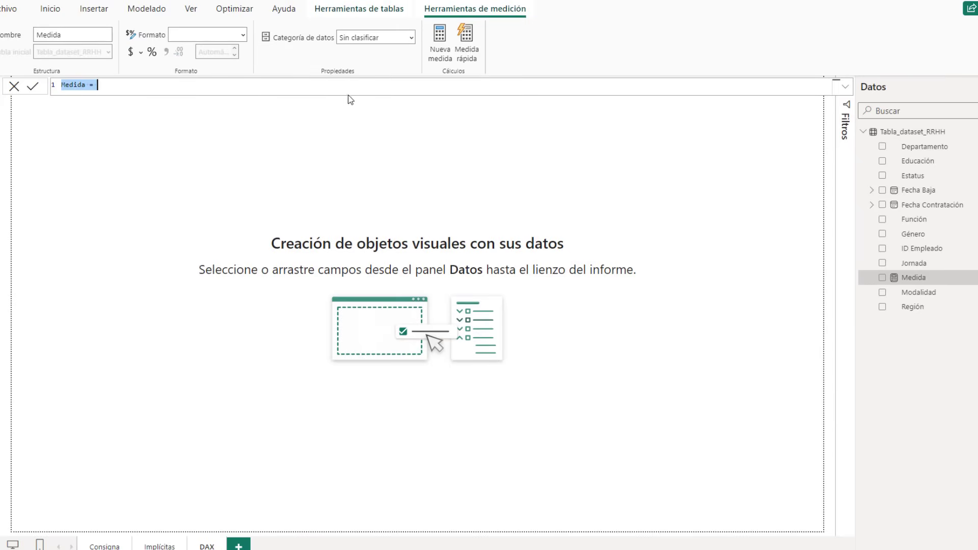
scroll(178, 86, up, 2)
click(178, 86)
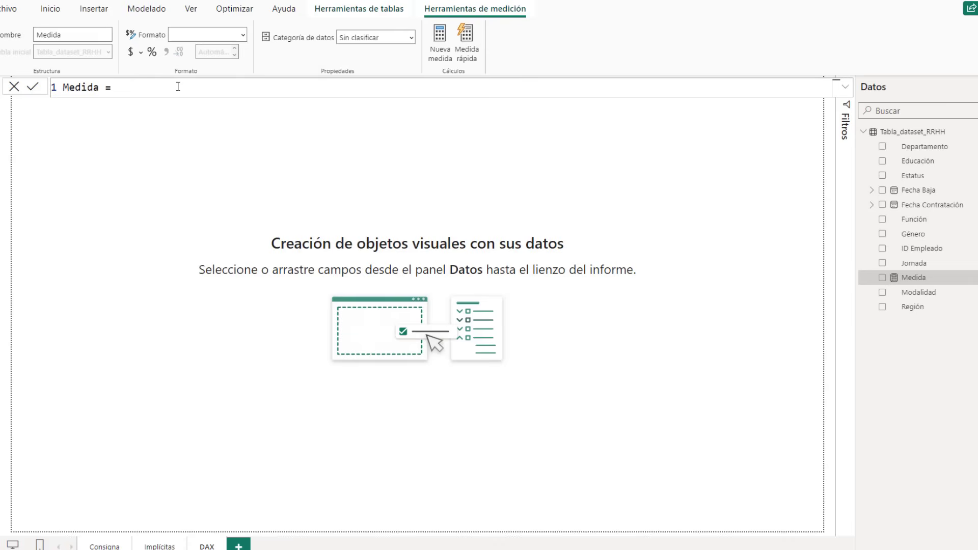
key(BackSpace)
key(BackSpace)
key(BackSpace)
key(BackSpace)
key(BackSpace)
key(BackSpace)
text(TOTAL EMPLEADOS)
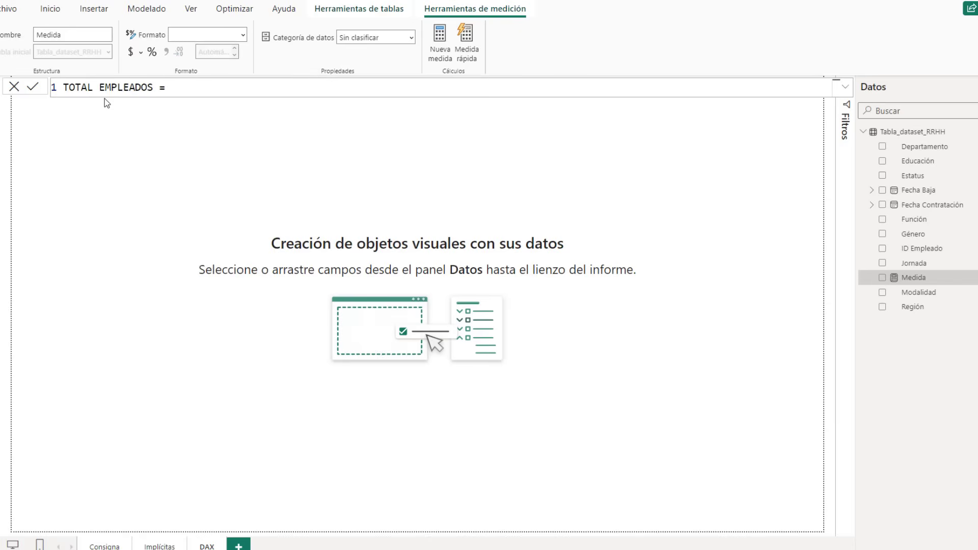
- Define the TOTAL EMPLEADOS measure as COUNTROWS(Tabla_dataset_RRHH) and commit the formula
click(170, 90)
text(Count)
key(Down)
key(Down)
key(Down)
key(Down)
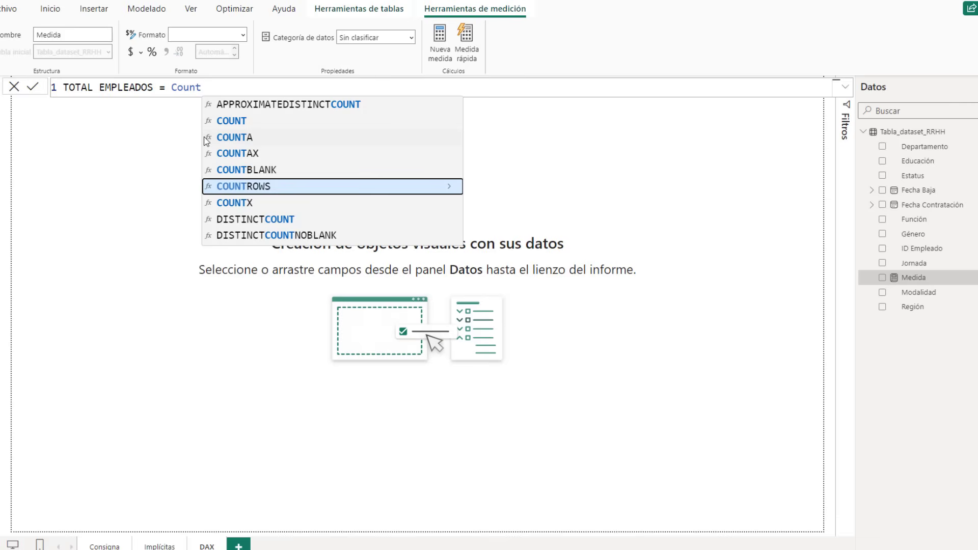
click(252, 187)
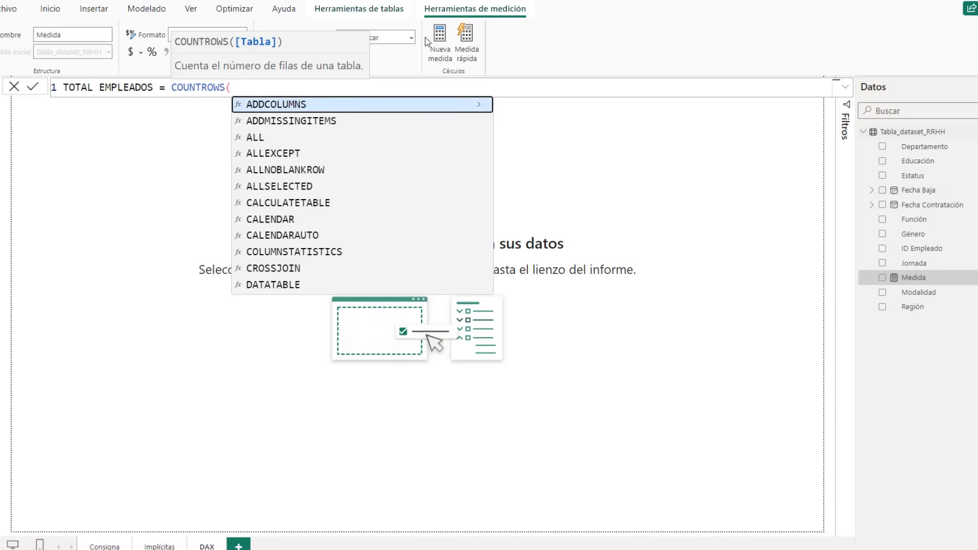
text(ta)
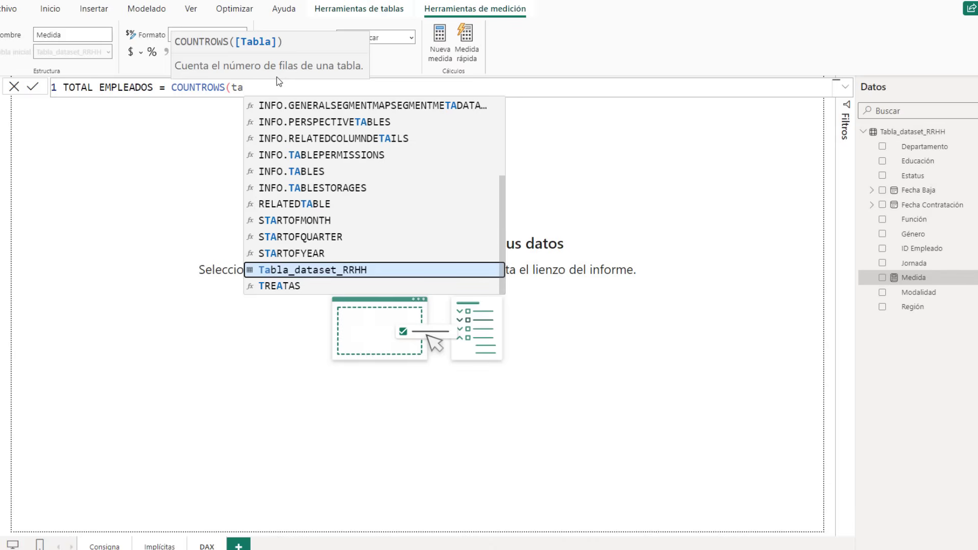
text(bla)
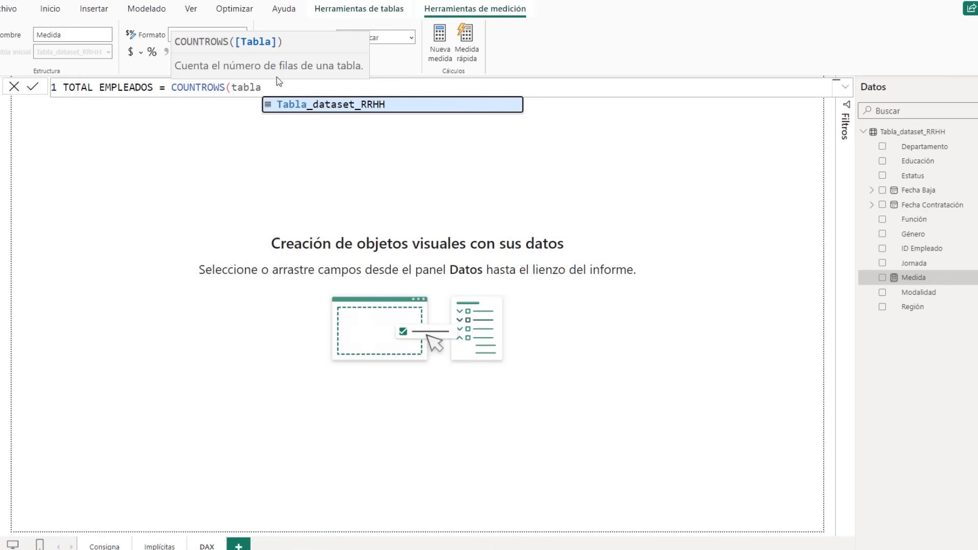
click(305, 102)
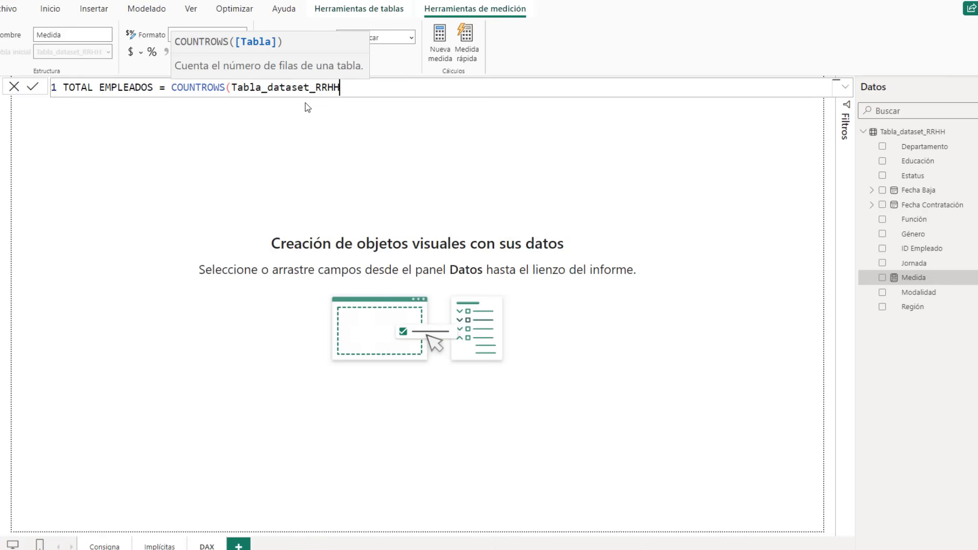
text())
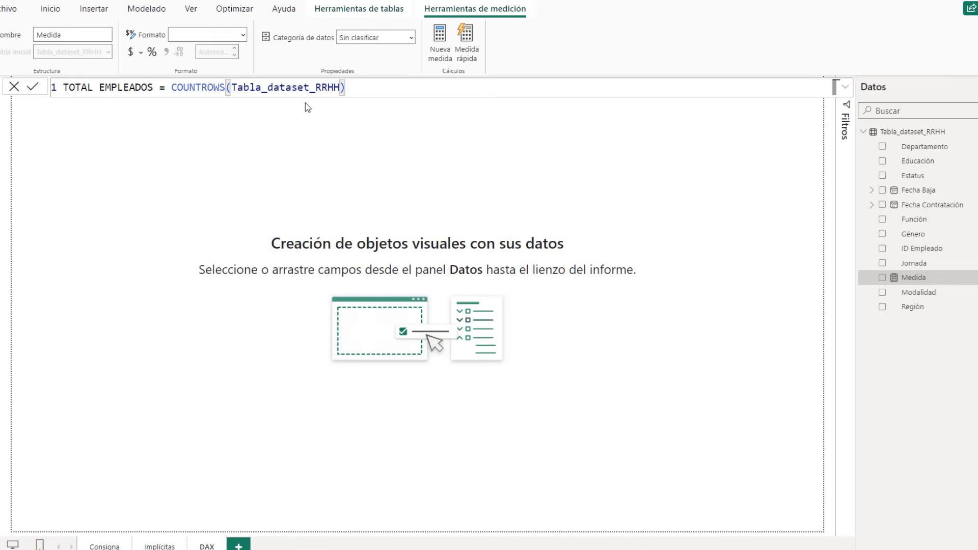
click(31, 90)
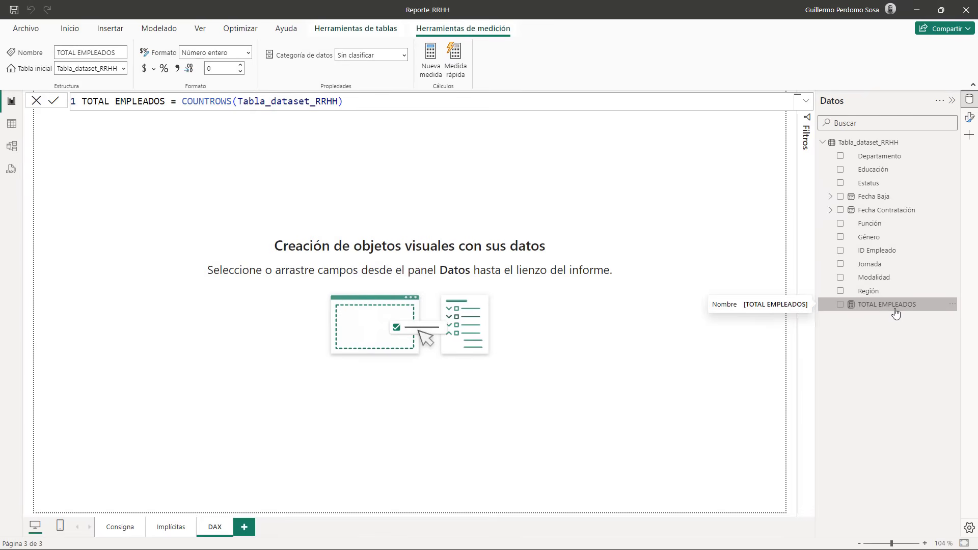
- Misspell the table name as Tabla_dataset_RRH in the TOTAL EMPLEADOS formula and commit it to examine how errors are flagged
double_click(333, 105)
key(BackSpace)
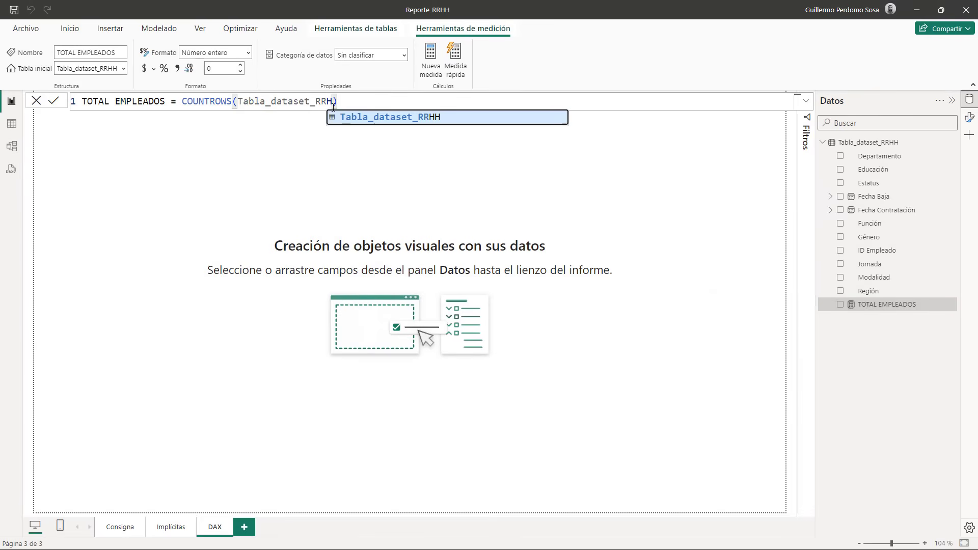
click(52, 101)
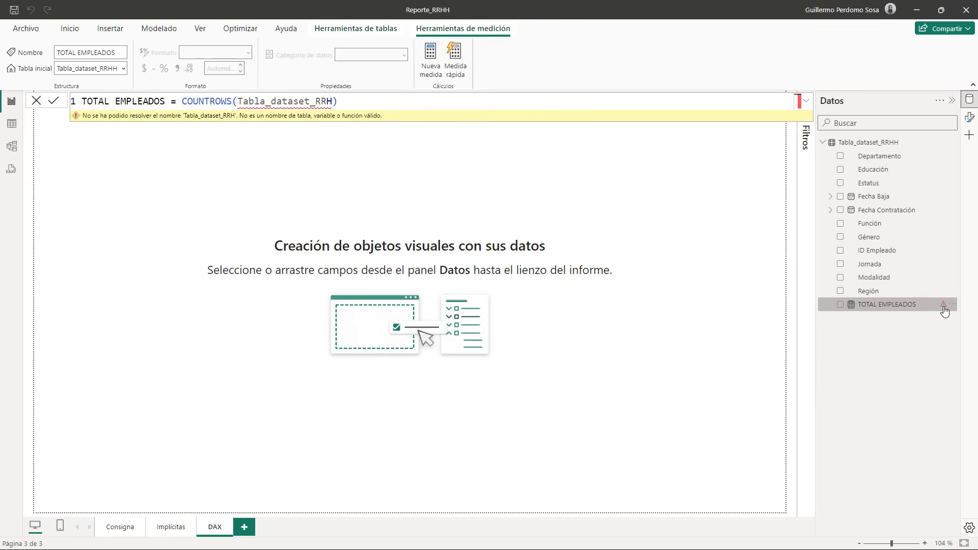
mouse_move(943, 307)
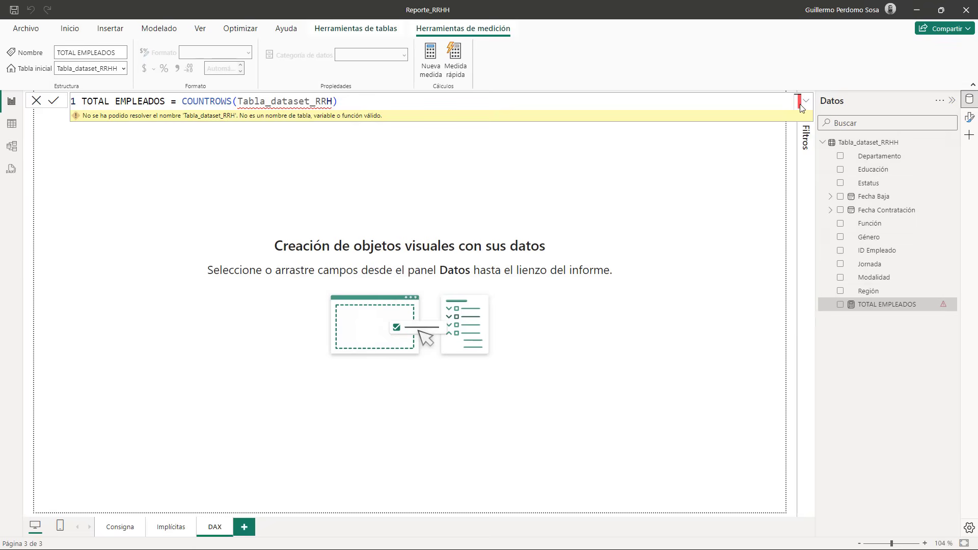
- Correct the table name to Tabla_dataset_RRHH in the TOTAL EMPLEADOS formula and commit it
click(328, 100)
text(H)
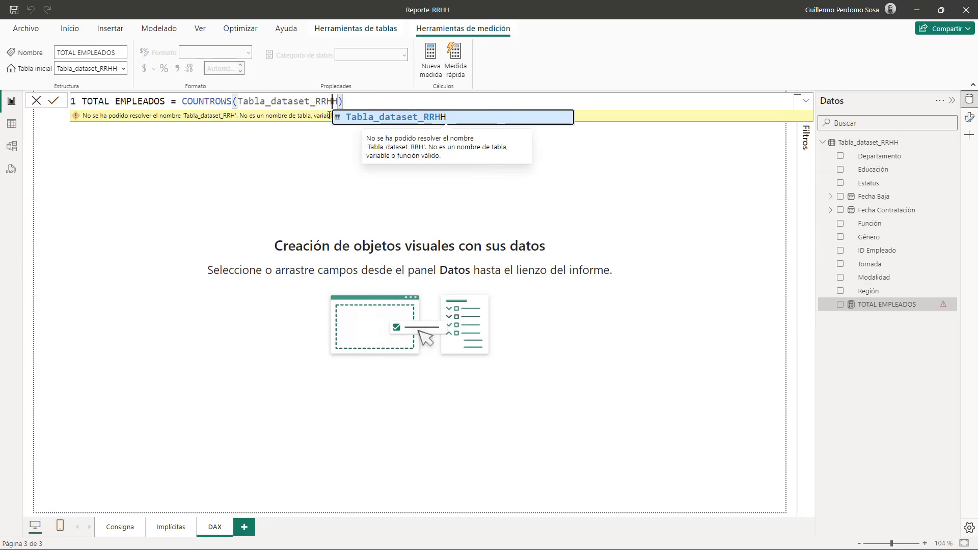
click(54, 101)
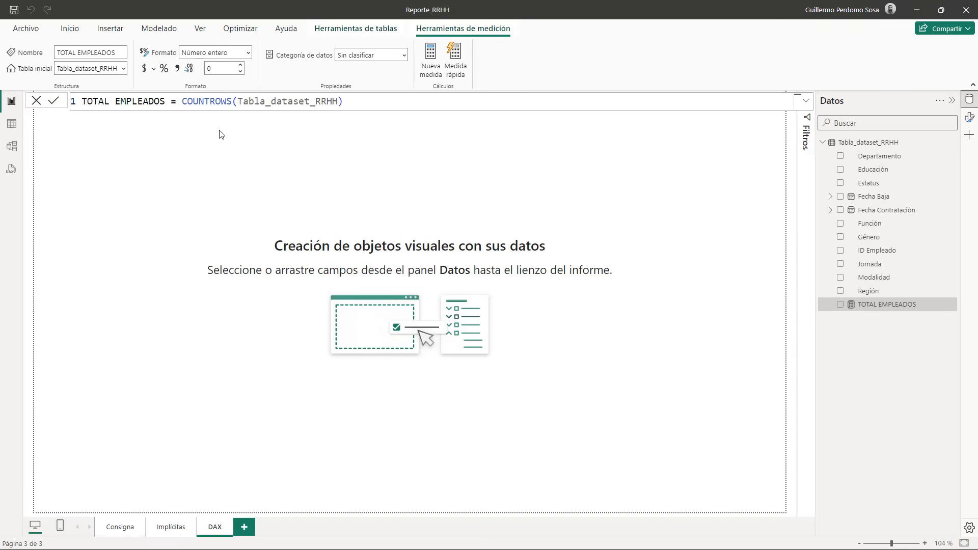
- Evaluate the TOTAL EMPLEADOS measure with a Calcular quick query in the DAX query view
click(11, 170)
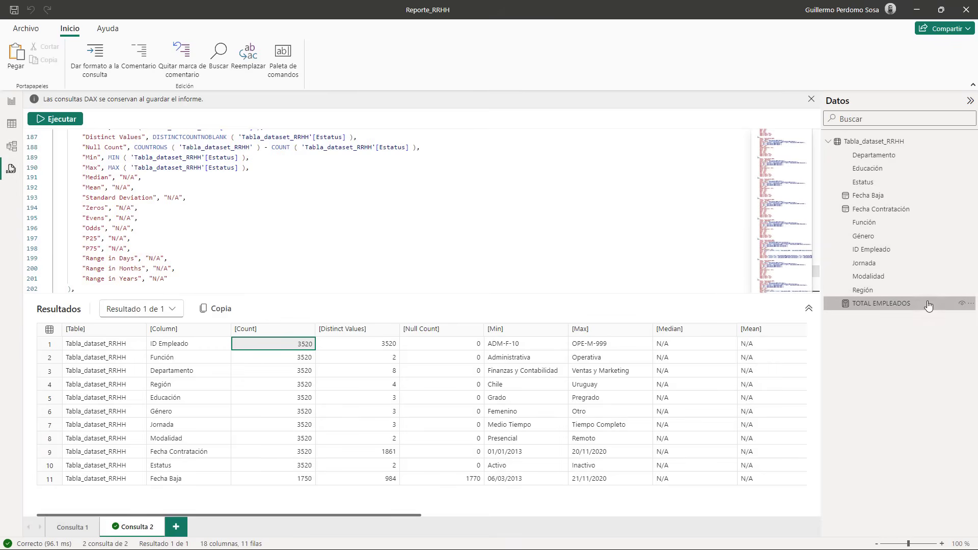
click(971, 305)
mouse_move(971, 309)
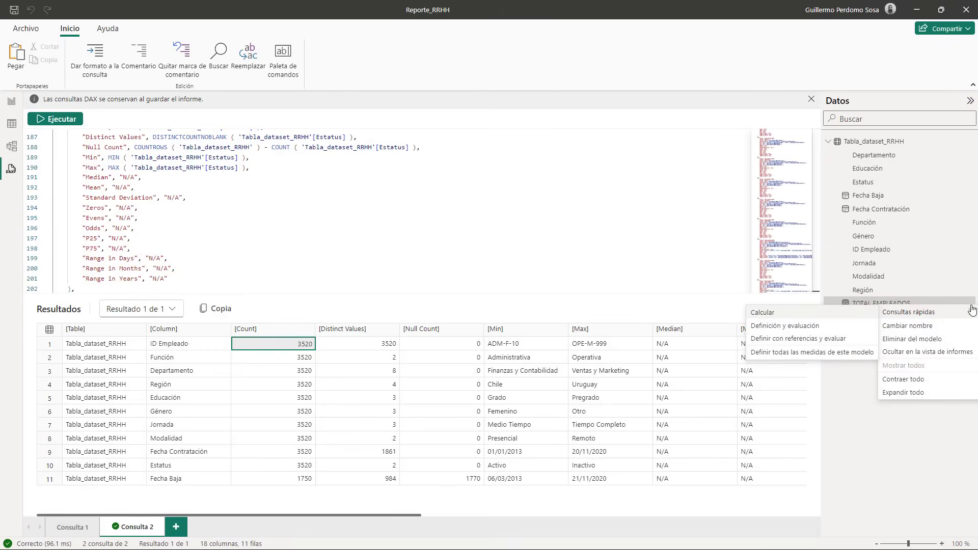
click(763, 314)
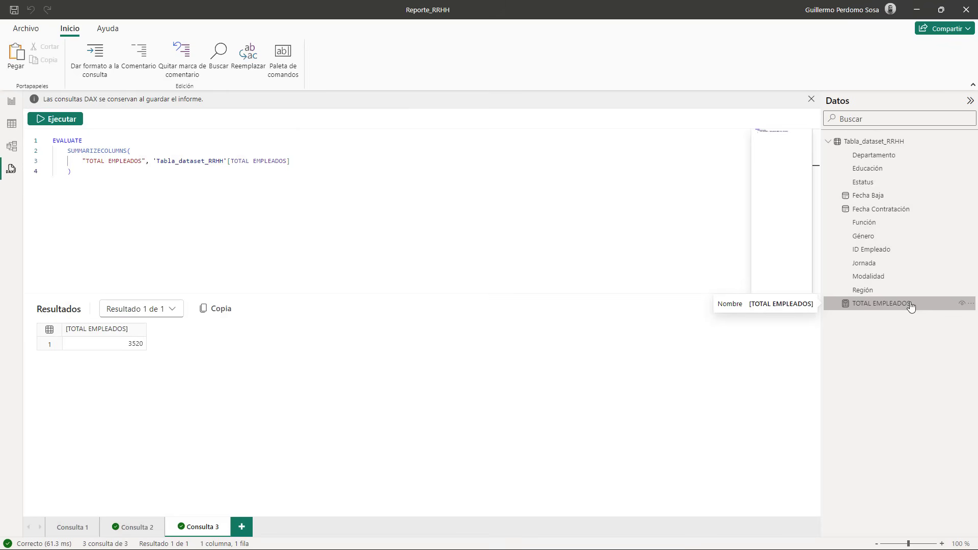
- Return to the report and copy the Cantidad total de empleados card from the Implícitas page to the DAX page
click(11, 101)
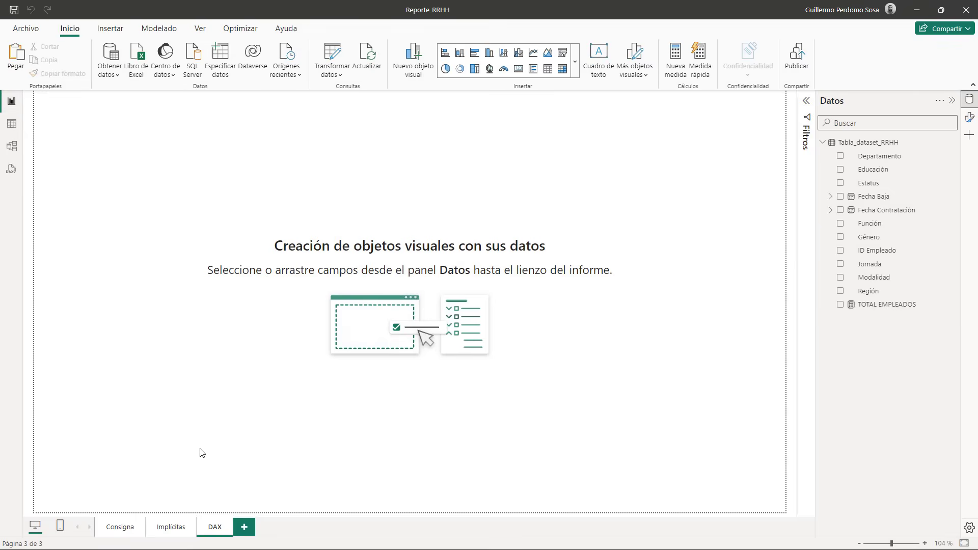
click(172, 526)
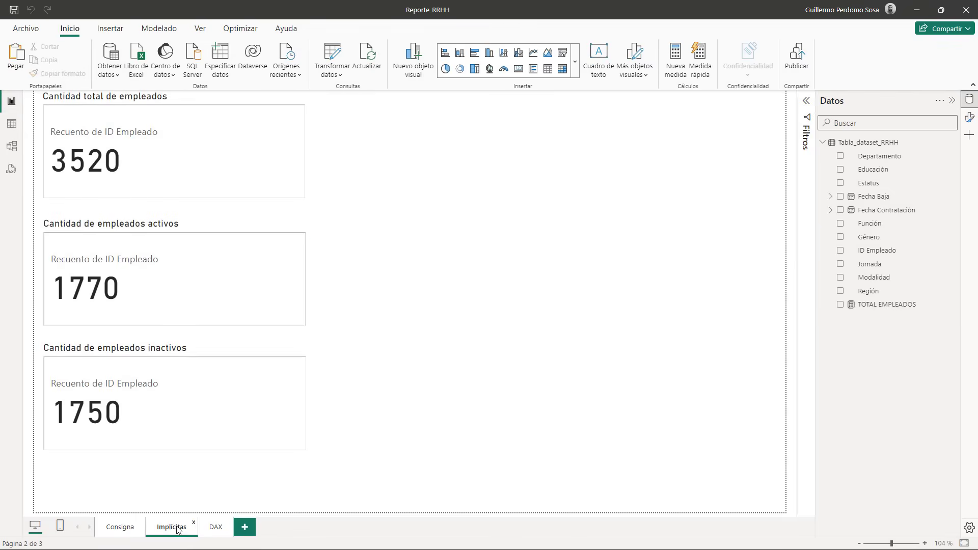
click(287, 193)
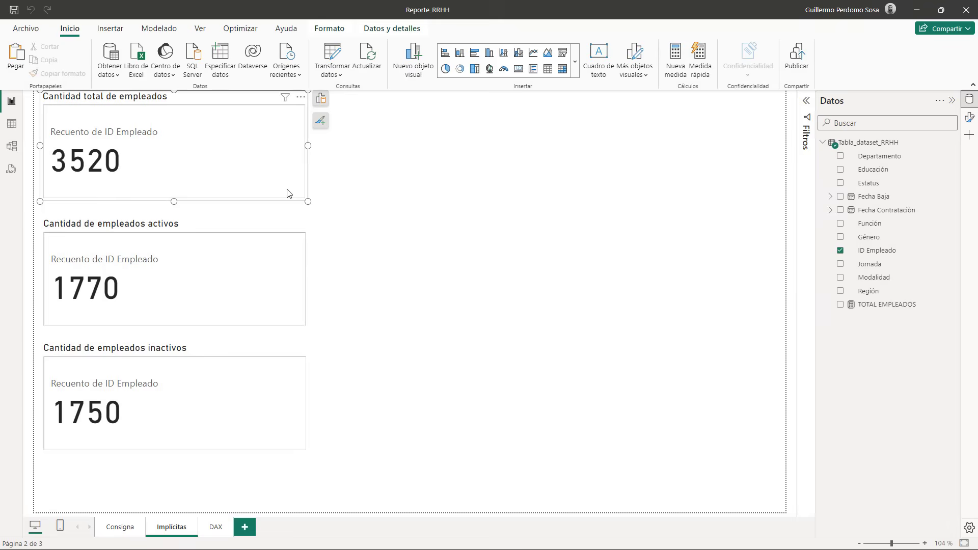
click(216, 530)
key(ctrl+v)
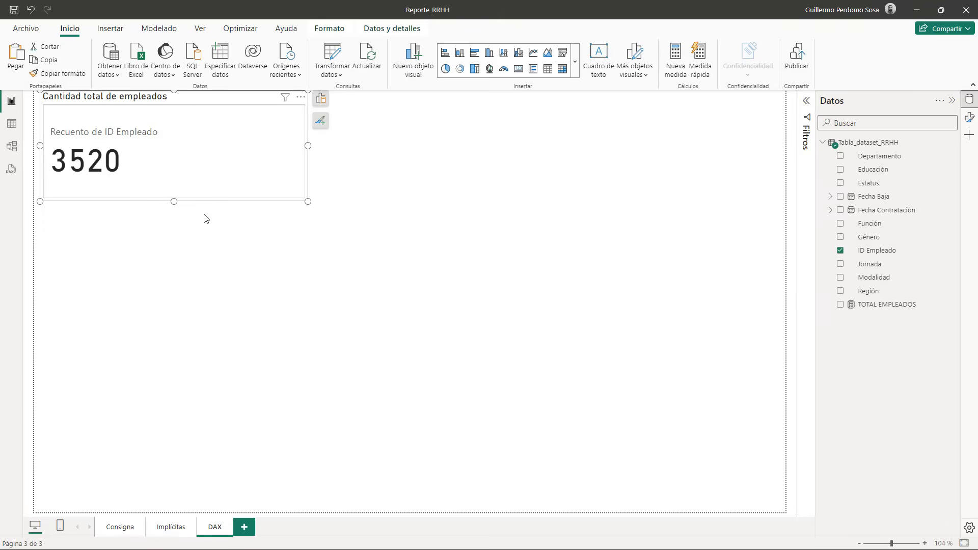
- Replace the pasted card's Recuento de ID Empleado field with the TOTAL EMPLEADOS measure
click(322, 102)
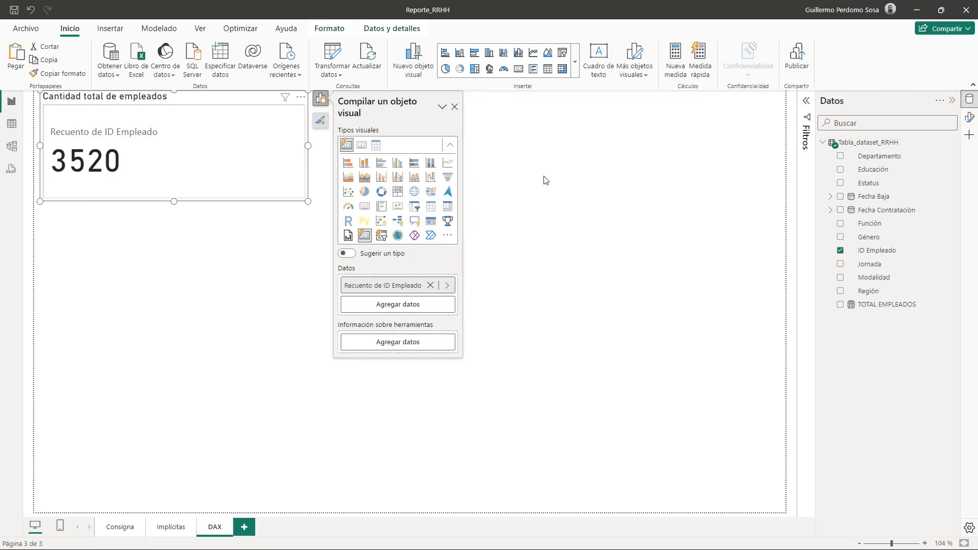
click(430, 286)
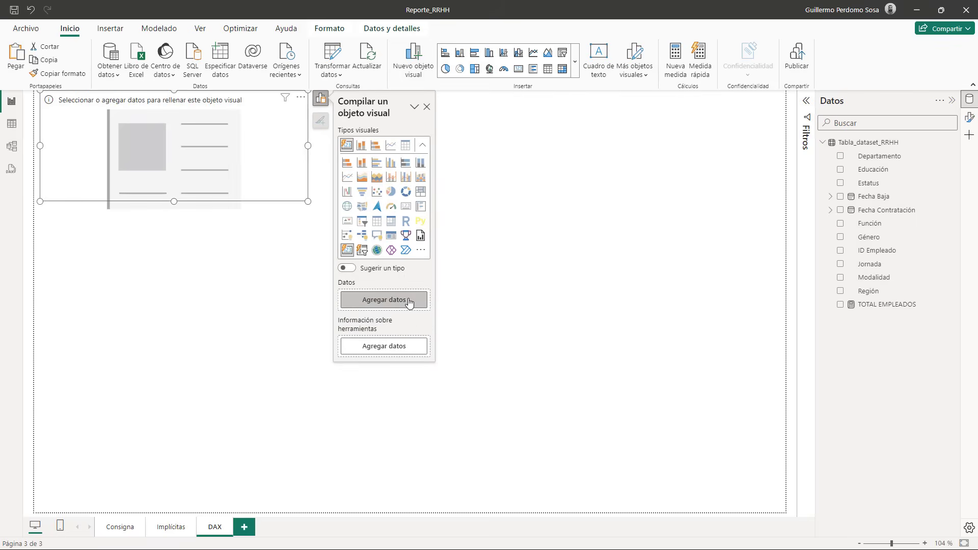
click(409, 300)
click(460, 392)
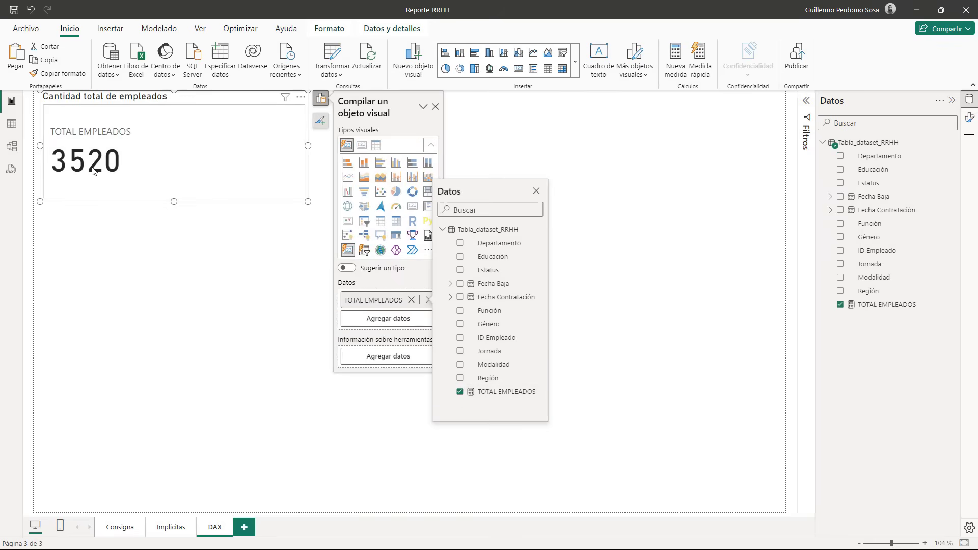
click(643, 152)
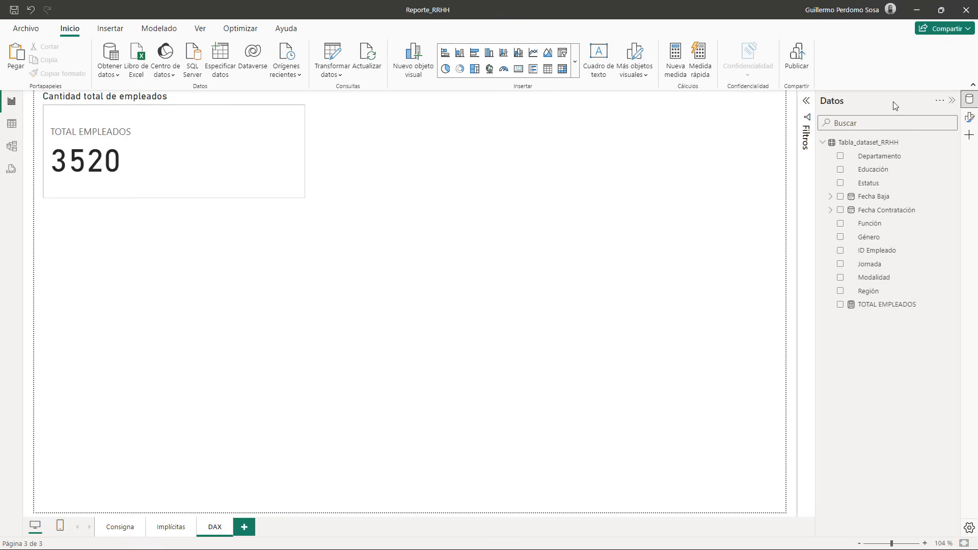
- Create a new measure in Tabla_dataset_RRHH and name it TOT EMPLEADOS ACTIVOS in its formula
click(951, 144)
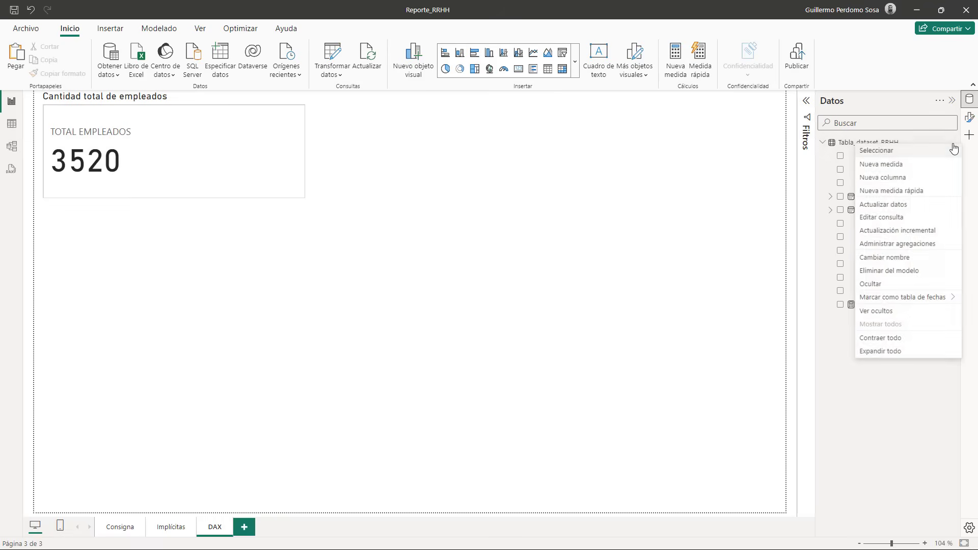
click(932, 167)
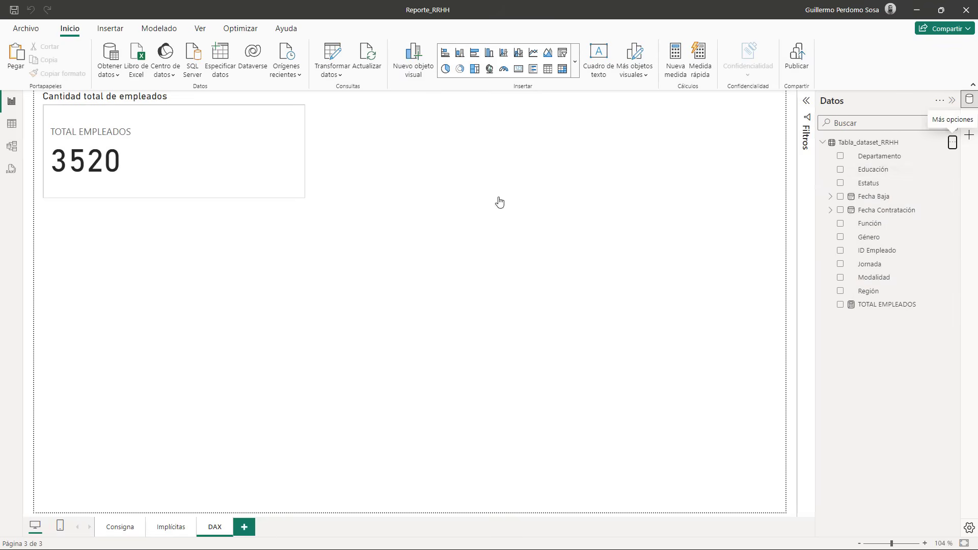
double_click(108, 102)
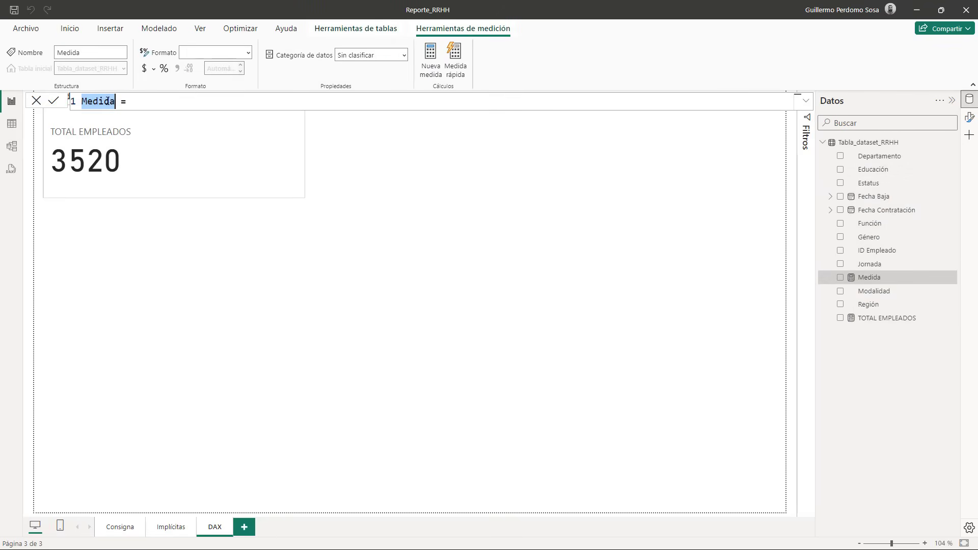
text(TOT EMPLEAD)
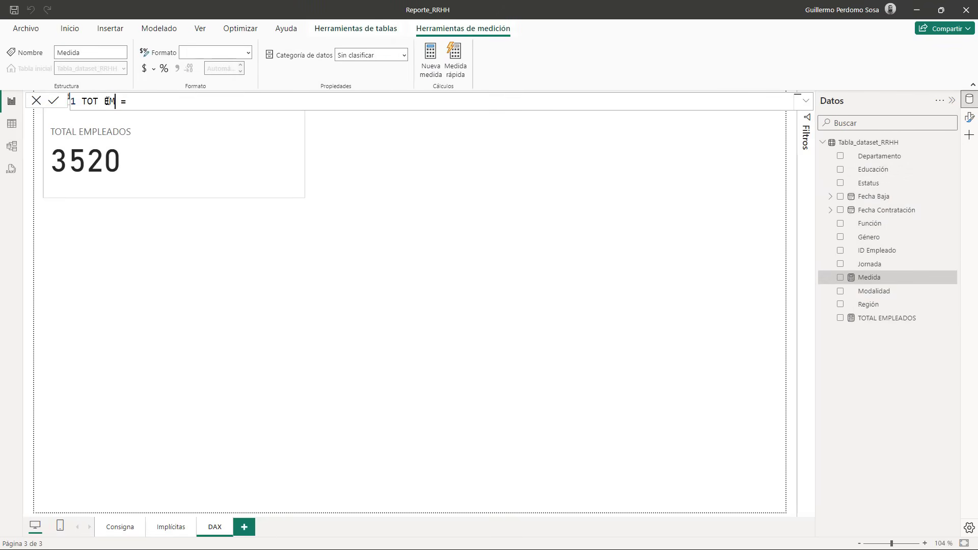
text(OS ACTIVOS)
scroll(229, 98, up, 2)
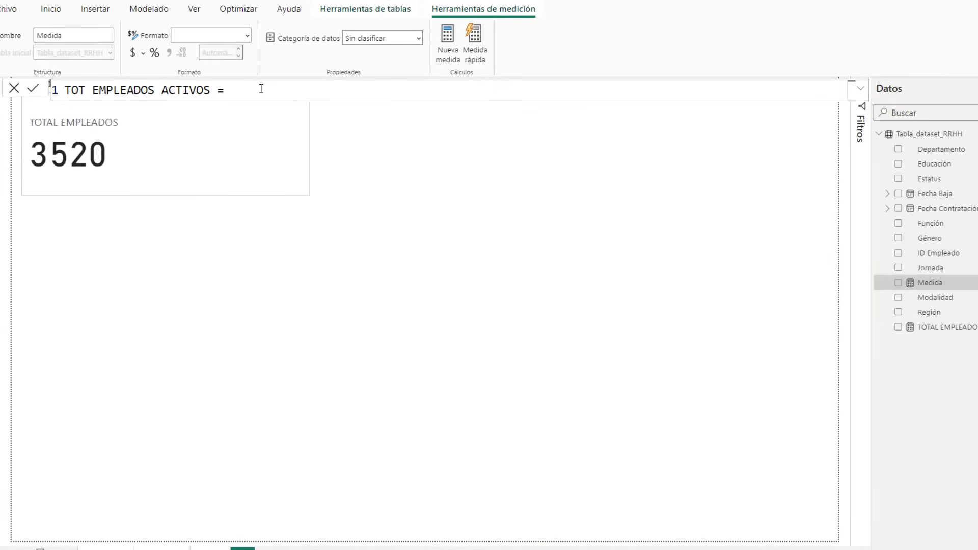
- Start the TOT EMPLEADOS ACTIVOS formula with CALCULATE([TOTAL EMPLEADOS], and continue on a second line
text(CALCU)
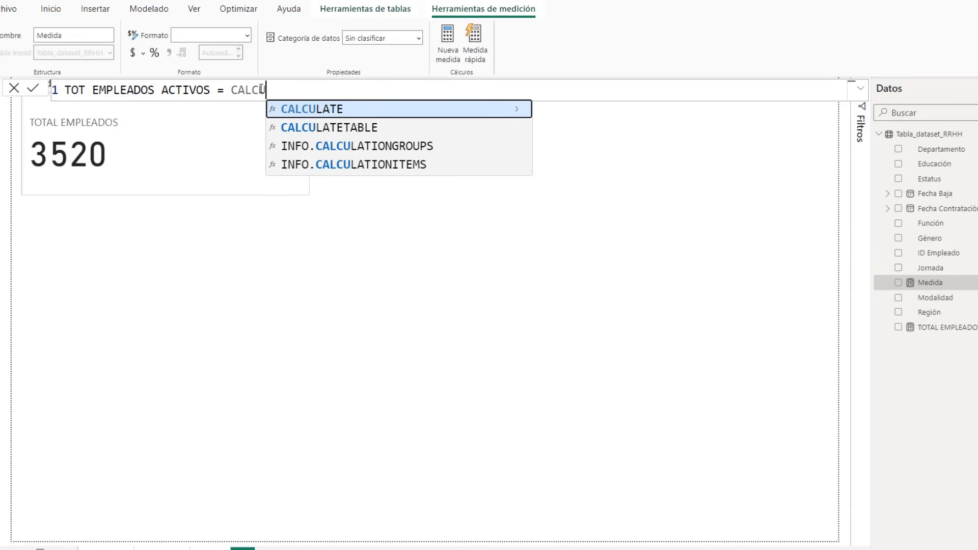
click(332, 109)
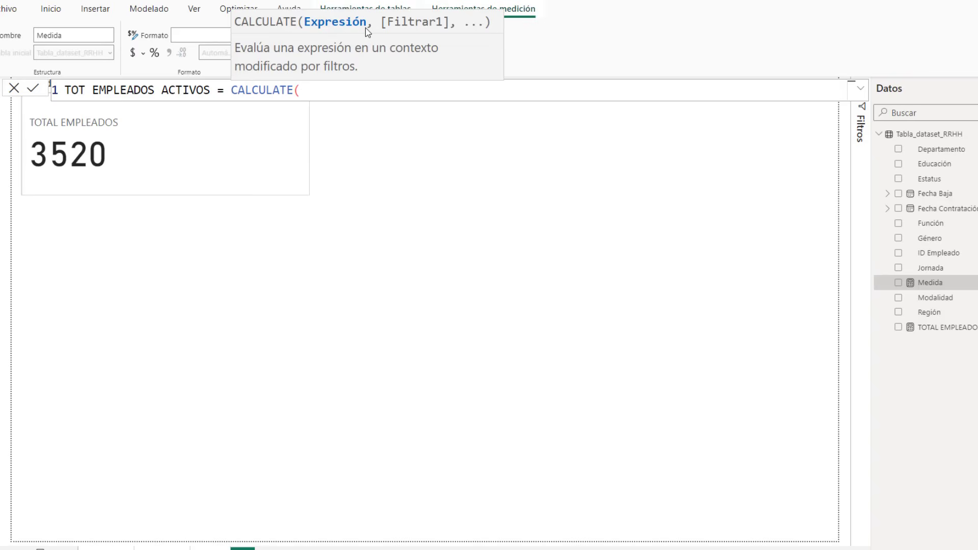
text(Total)
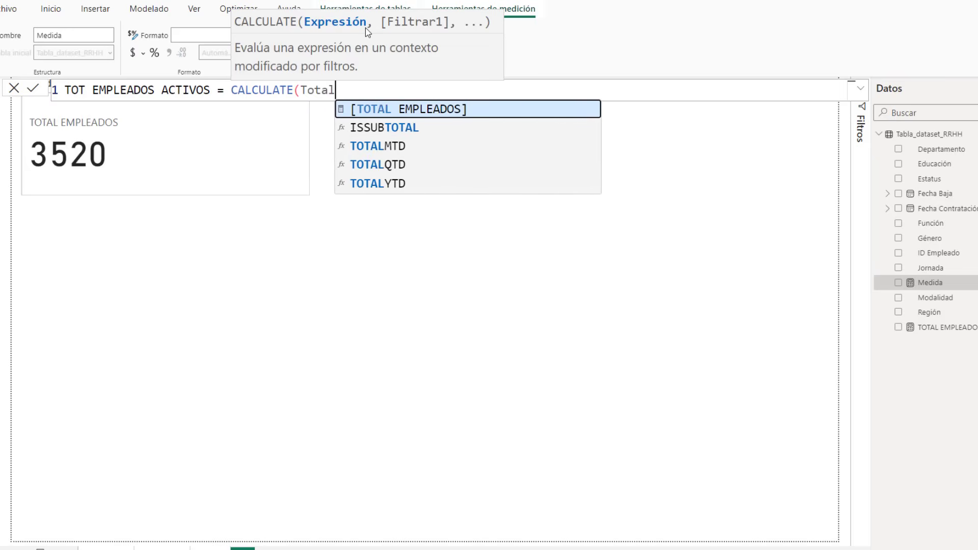
click(425, 109)
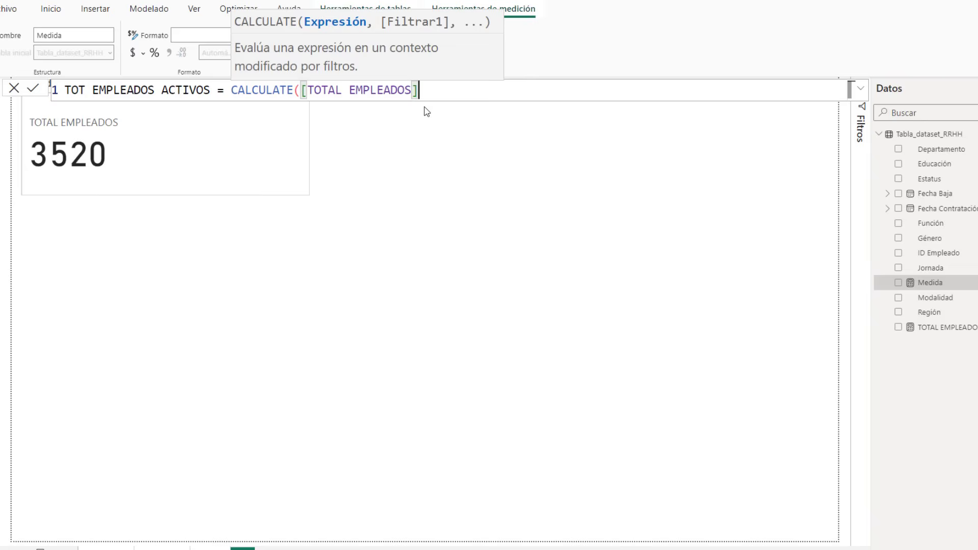
text(,)
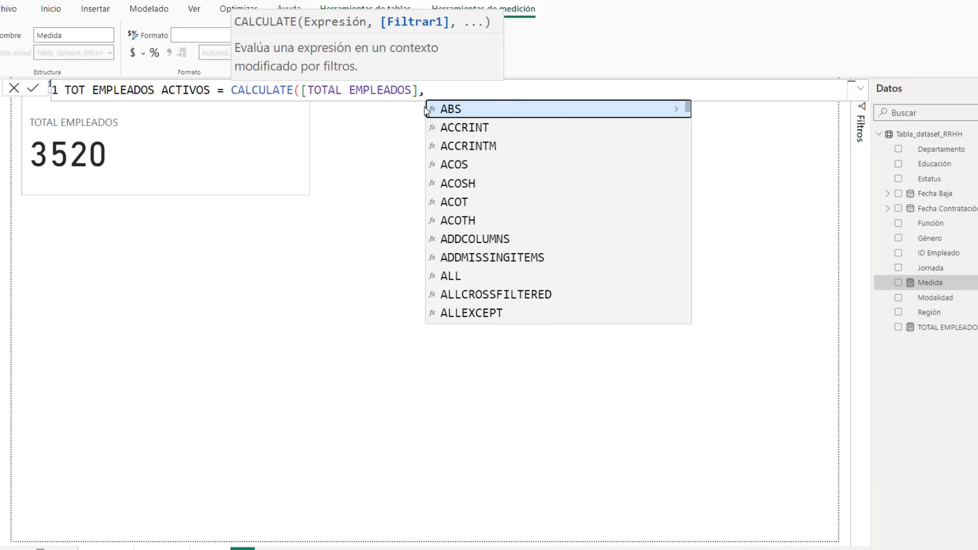
key(shift+Return)
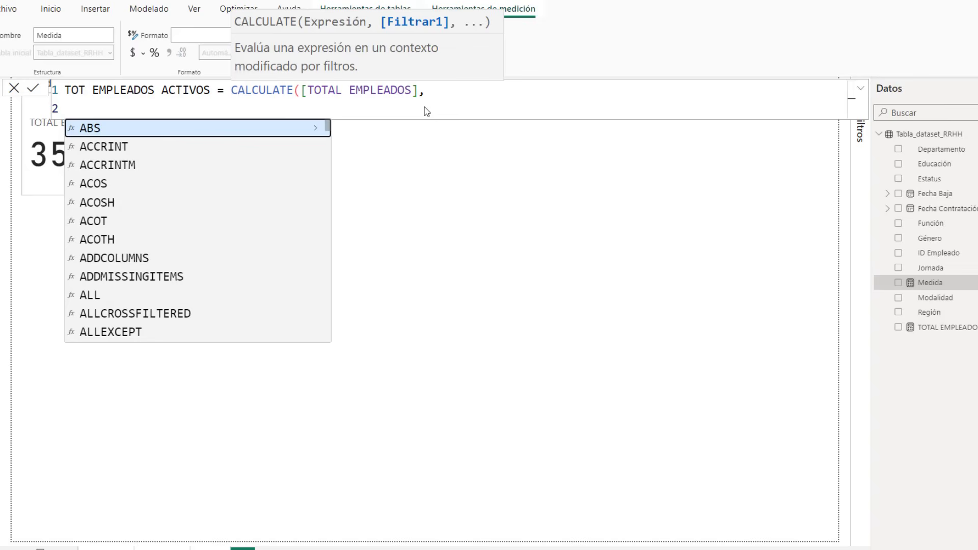
- Enter Tabla_dataset_RRHH[Estatus] = Activo as the filter argument of CALCULATE
text(es)
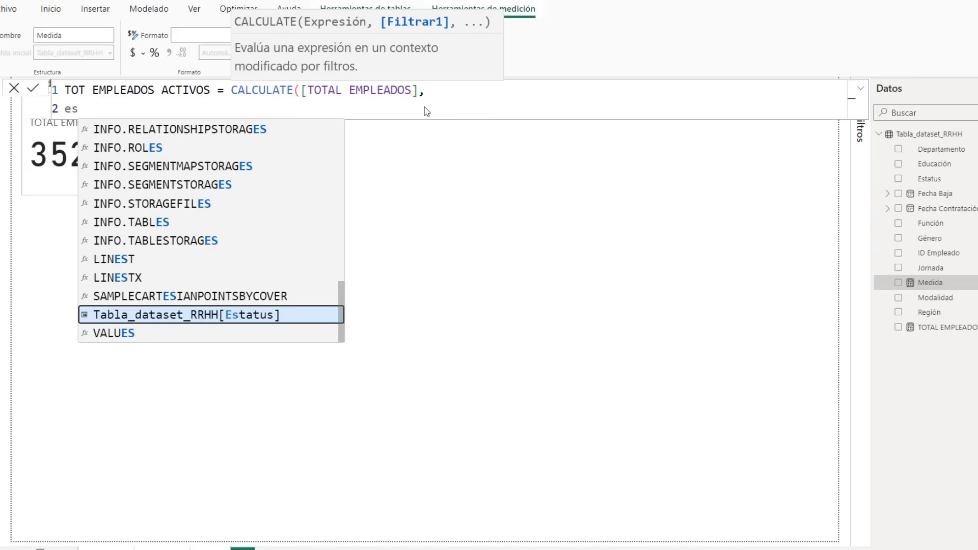
text(ta)
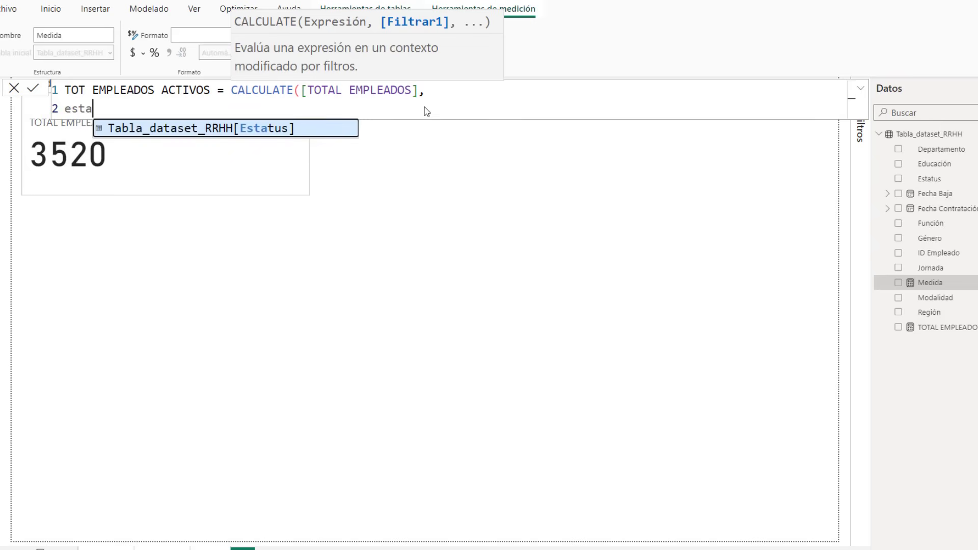
click(317, 130)
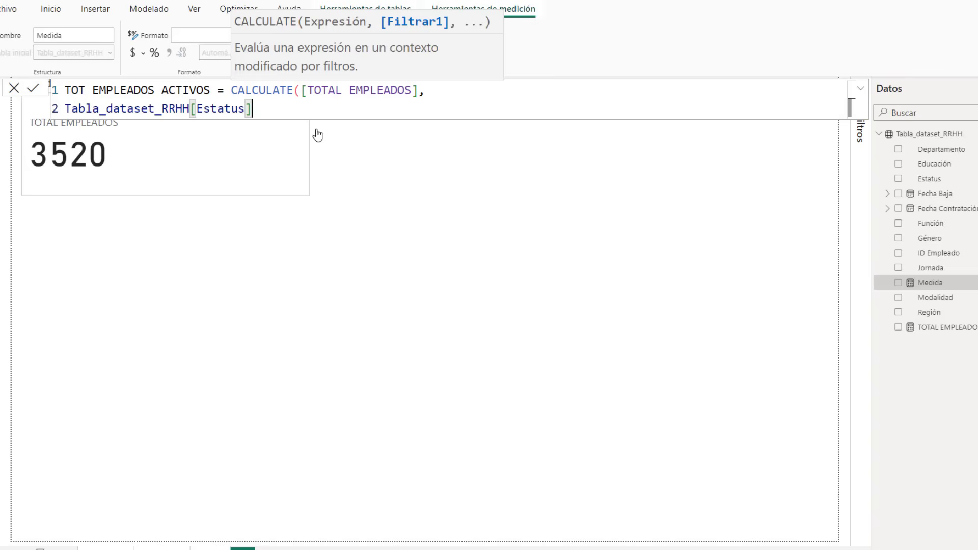
text(=)
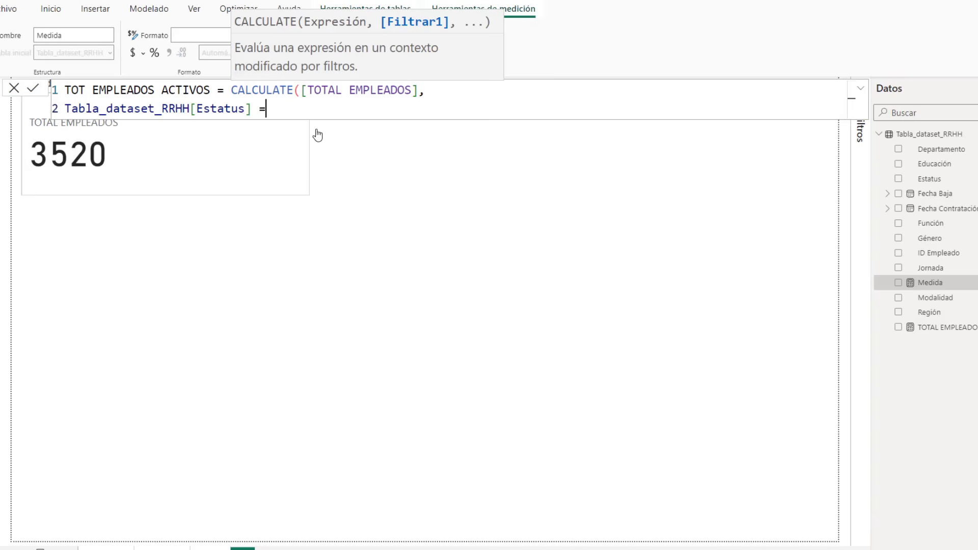
text( A)
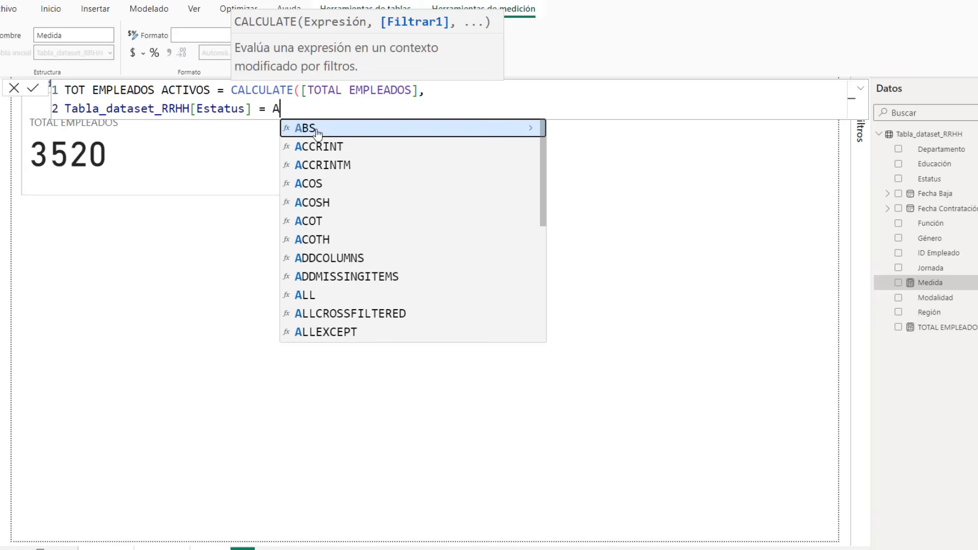
text(v)
key(BackSpace)
text(c)
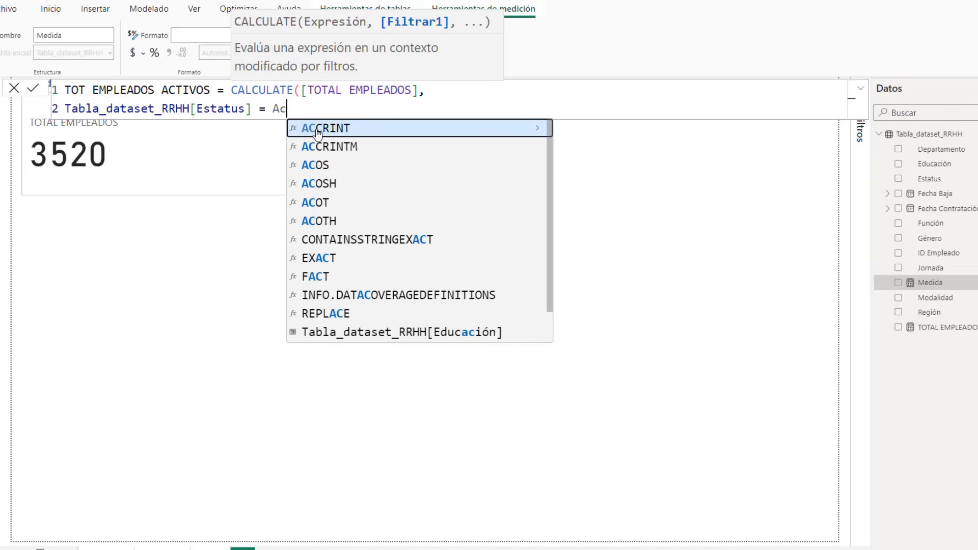
text(tivo)
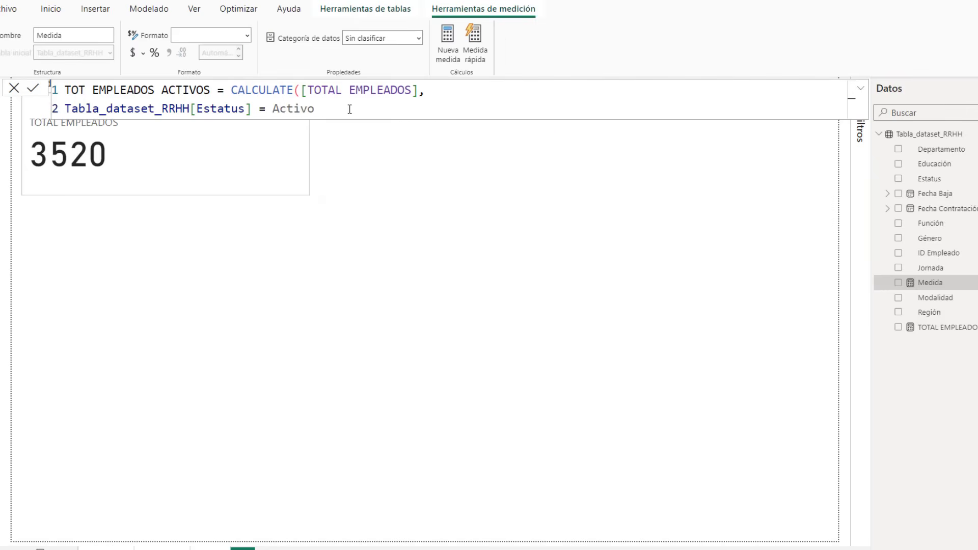
- Enclose Activo in double quotation marks, close the CALCULATE parenthesis and commit the TOT EMPLEADOS ACTIVOS measure
text(")
click(274, 108)
text(")
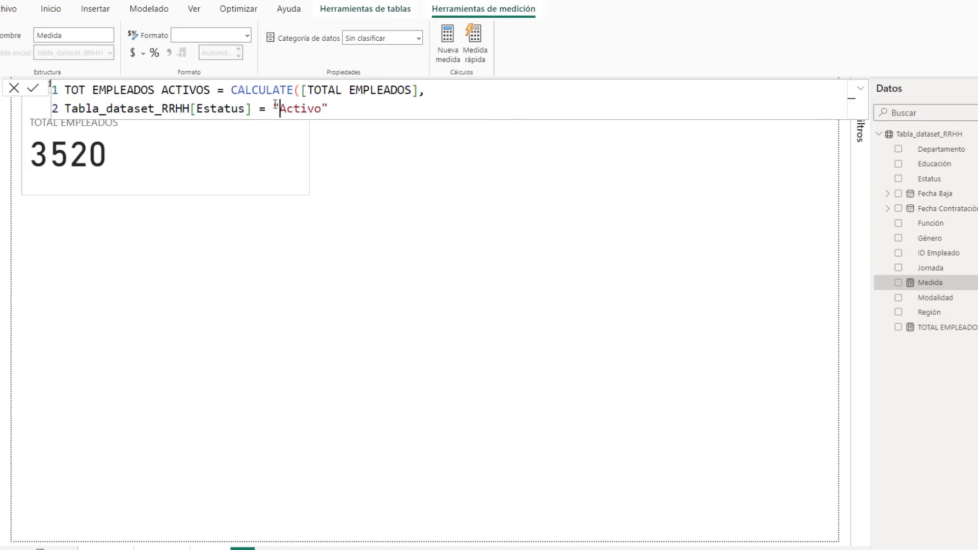
click(350, 117)
text())
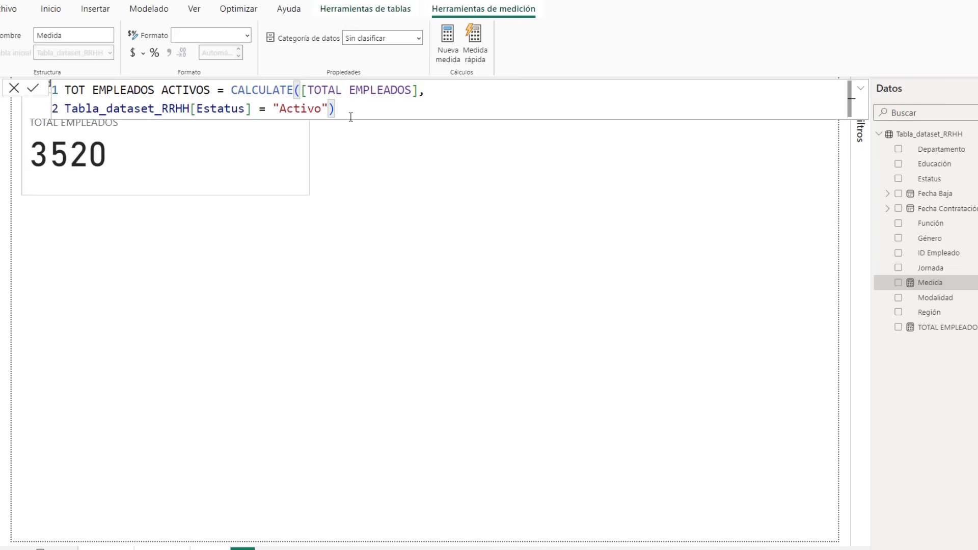
click(34, 91)
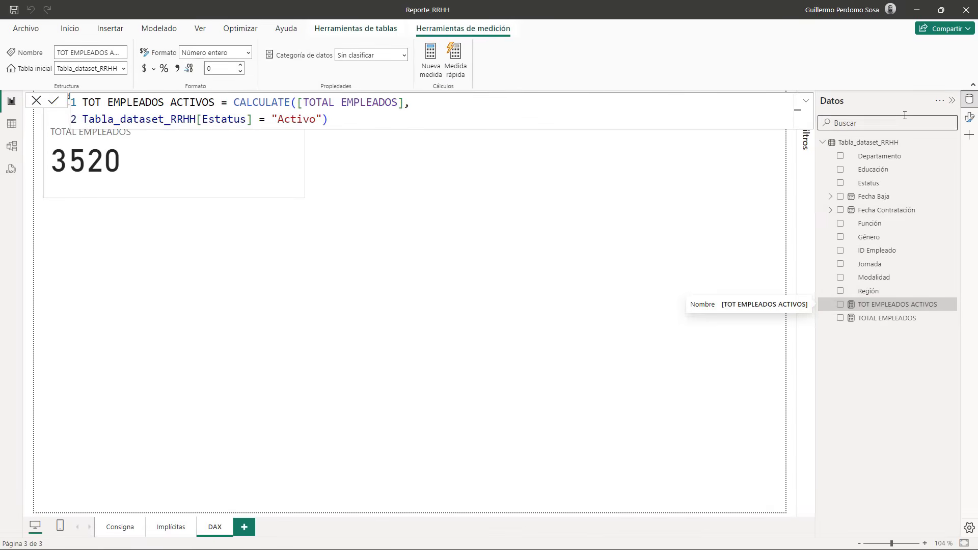
click(493, 227)
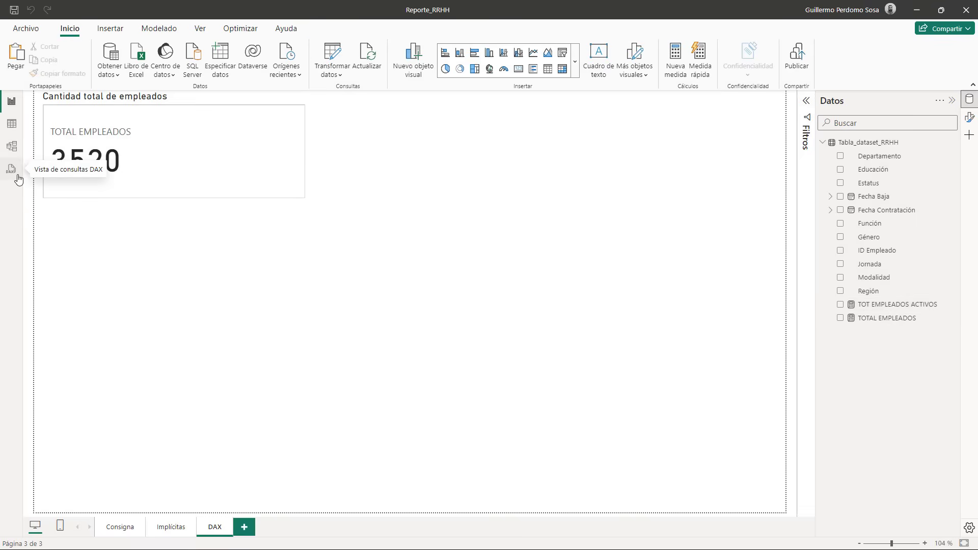
- Duplicate the TOTAL EMPLEADOS card on the DAX page and place the copy directly below the original
click(278, 173)
key(ctrl+c)
key(ctrl+v)
drag(262, 153, 258, 270)
click(322, 225)
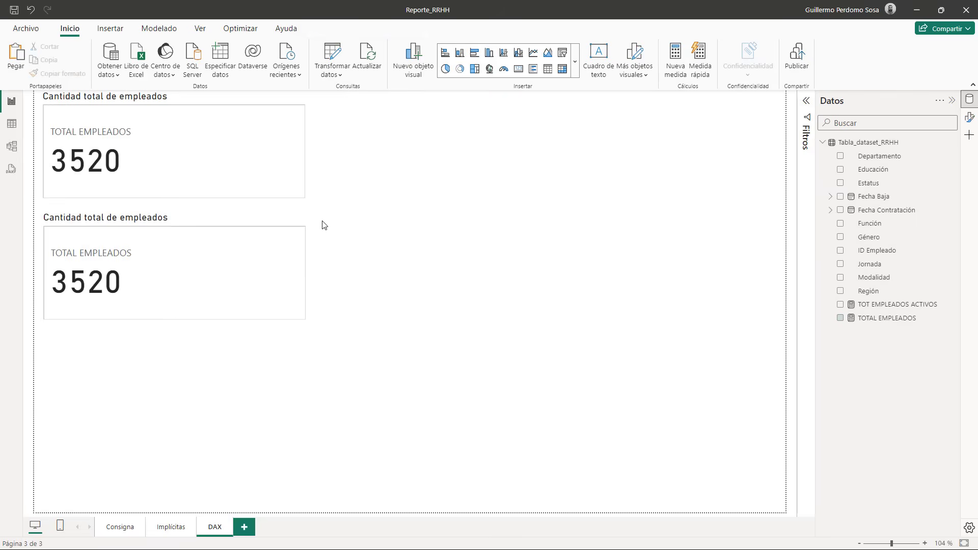
- Replace the TOTAL EMPLEADOS field in the copied card with the TOT EMPLEADOS ACTIVOS measure
click(290, 244)
click(321, 220)
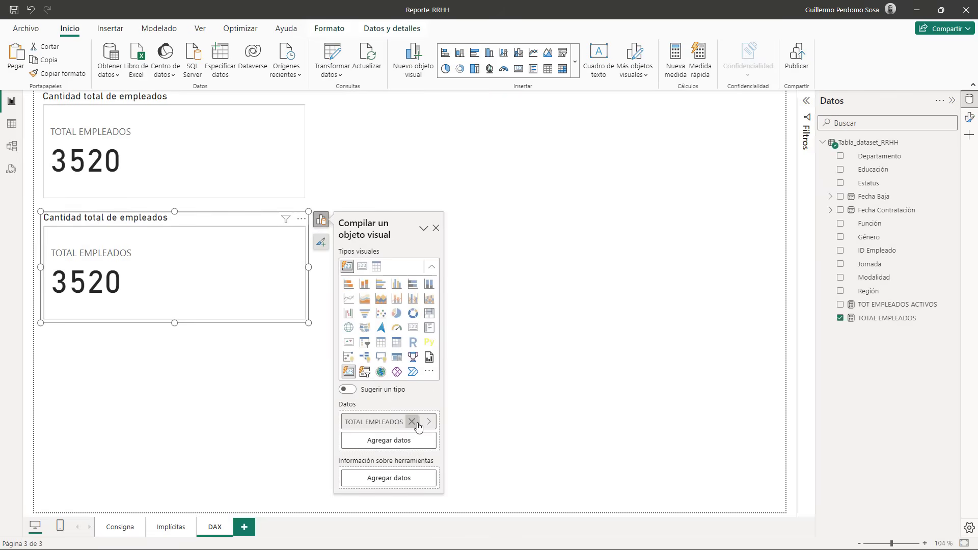
click(412, 421)
click(414, 421)
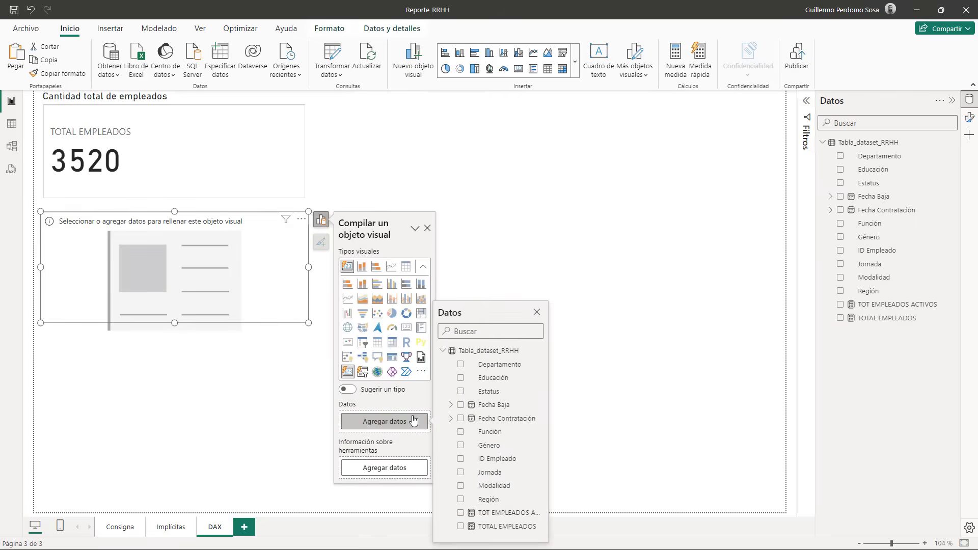
click(460, 513)
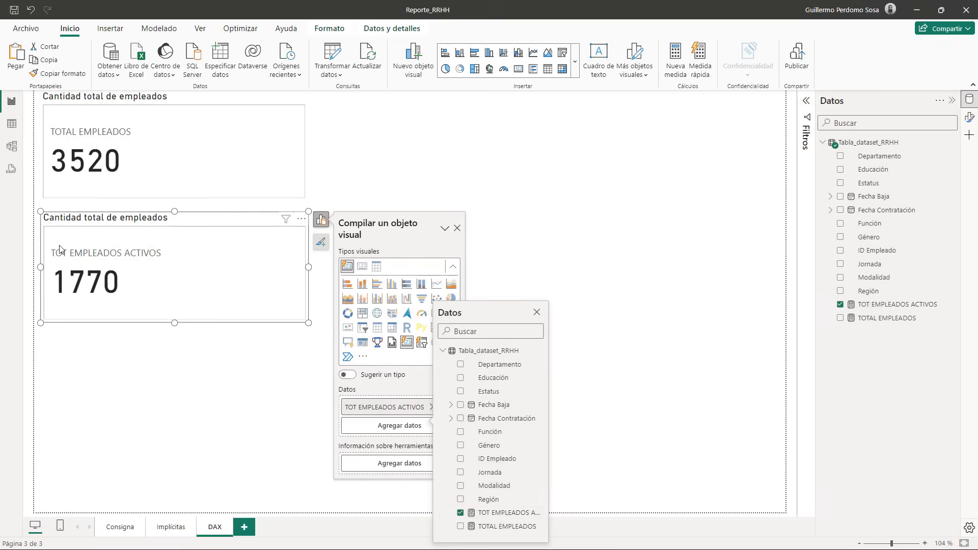
- Change the lower card's title to Cantidad empleados activos and compare the card with its counterpart on the Implícitas page
click(321, 242)
click(376, 291)
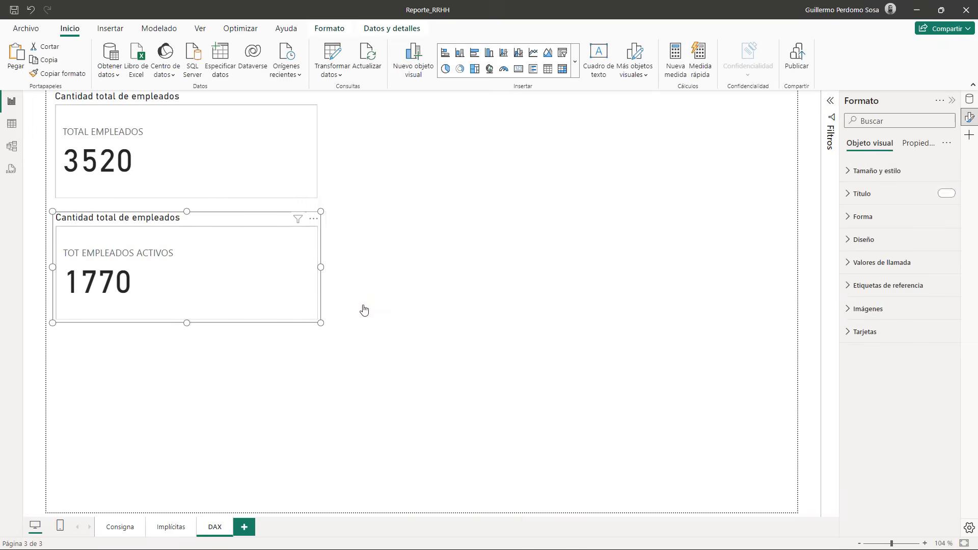
click(847, 193)
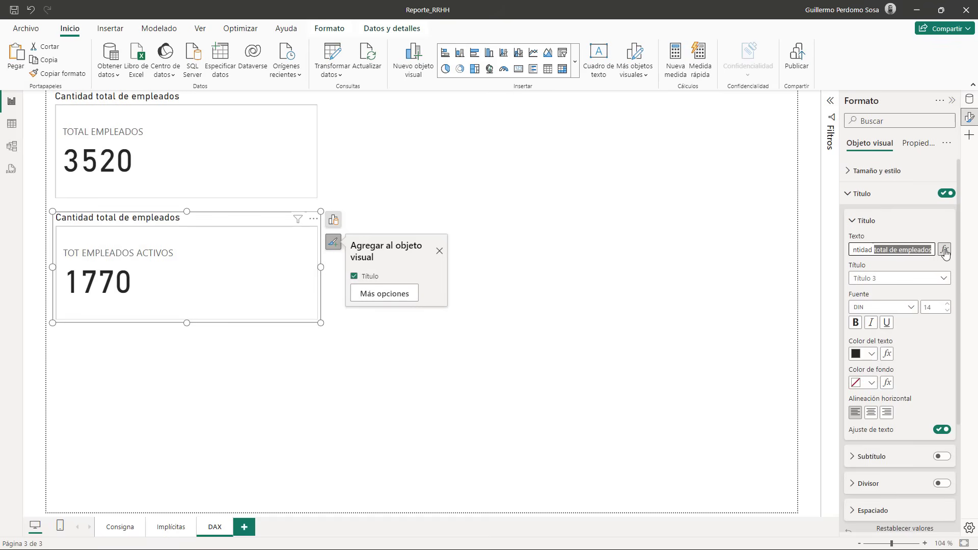
text(activos)
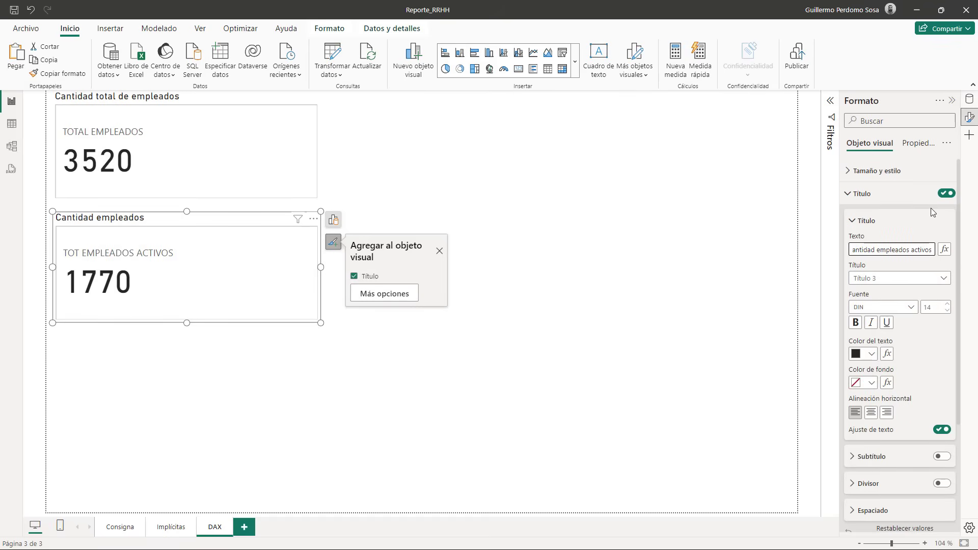
click(645, 308)
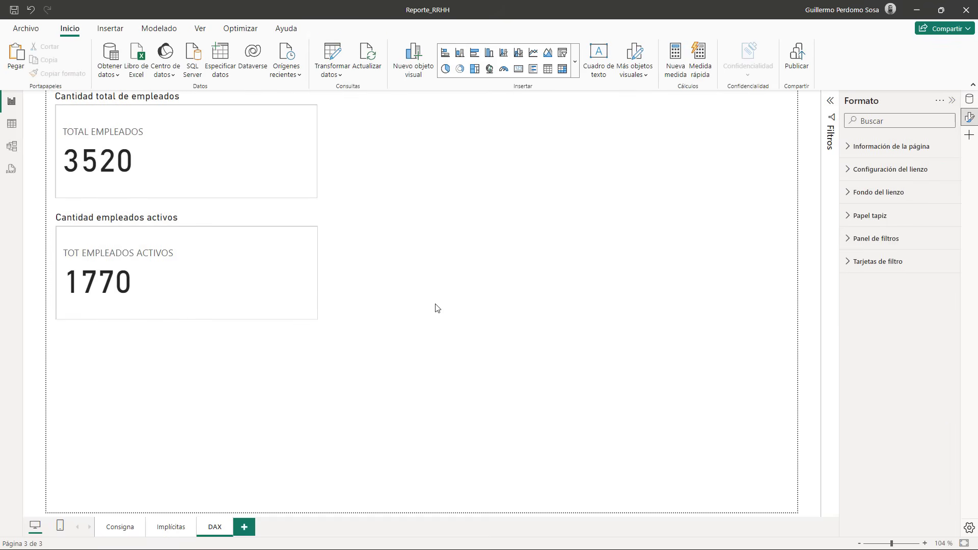
click(177, 529)
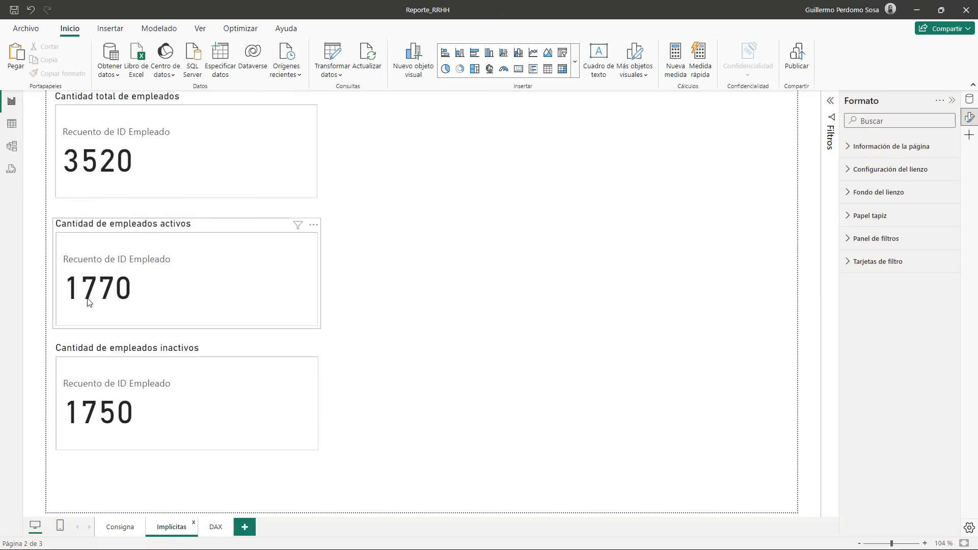
click(216, 527)
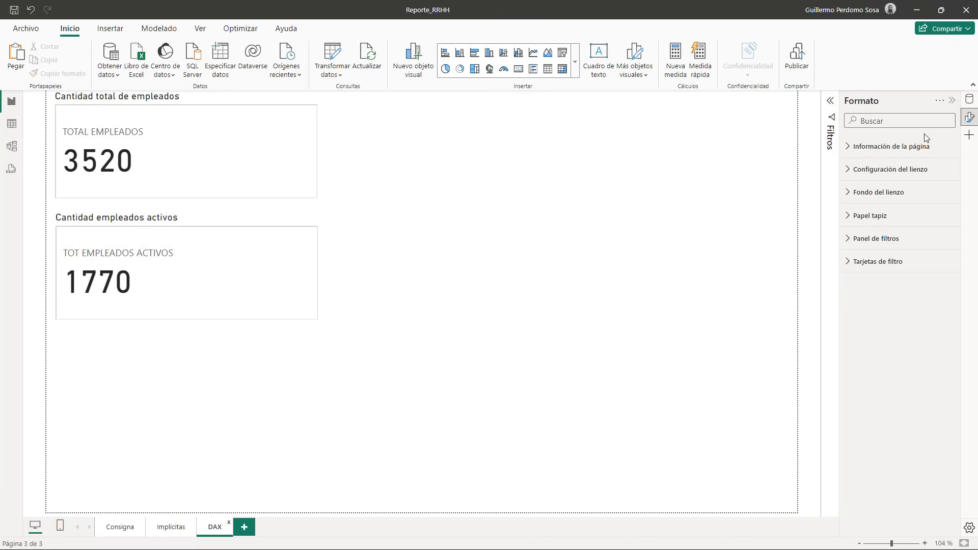
- Create a new measure in Tabla_dataset_RRHH and name it TOT EMPLEADOS INACTIVOS in its formula
click(970, 101)
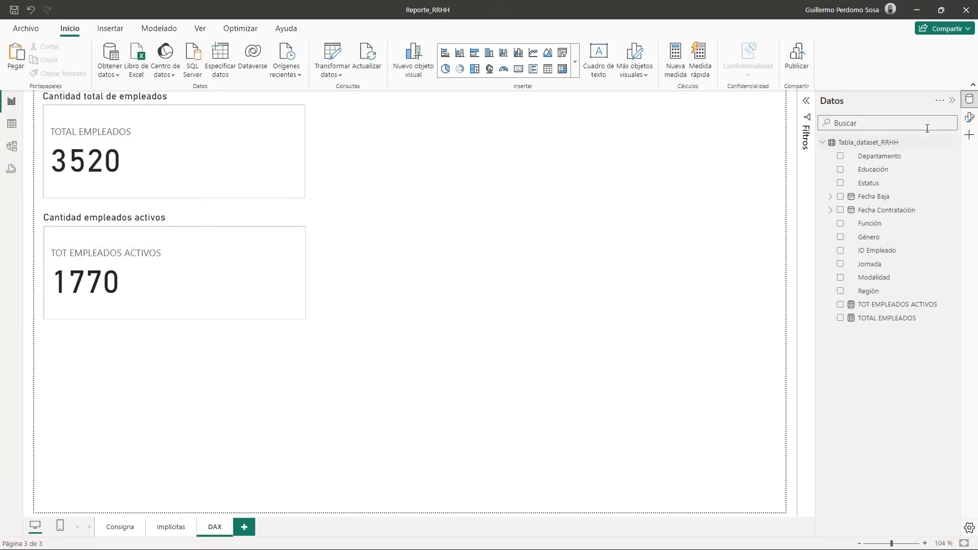
click(940, 102)
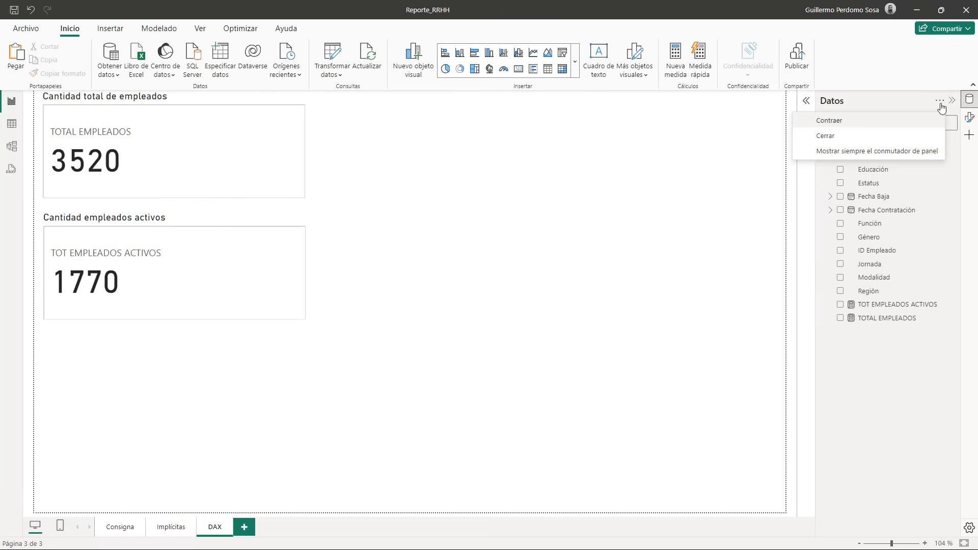
key(Escape)
click(953, 144)
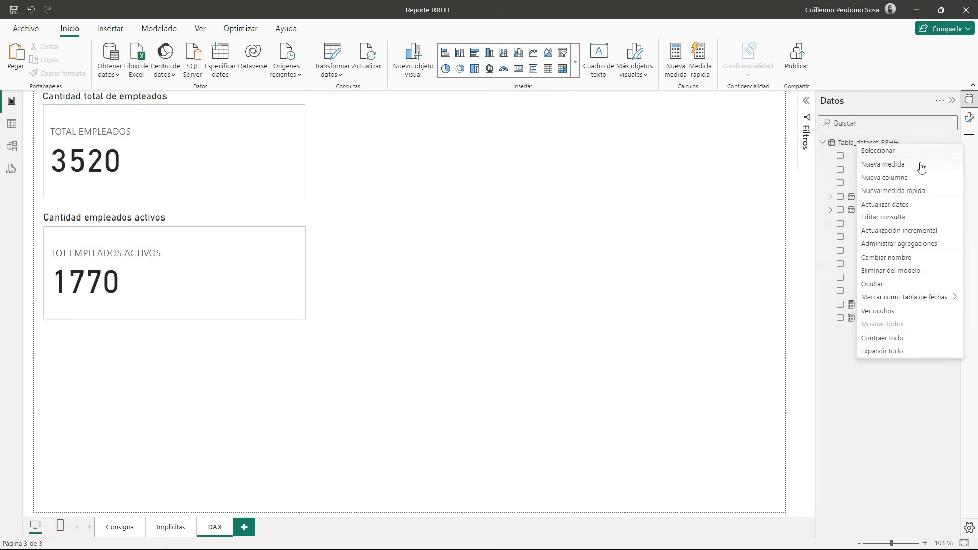
click(921, 163)
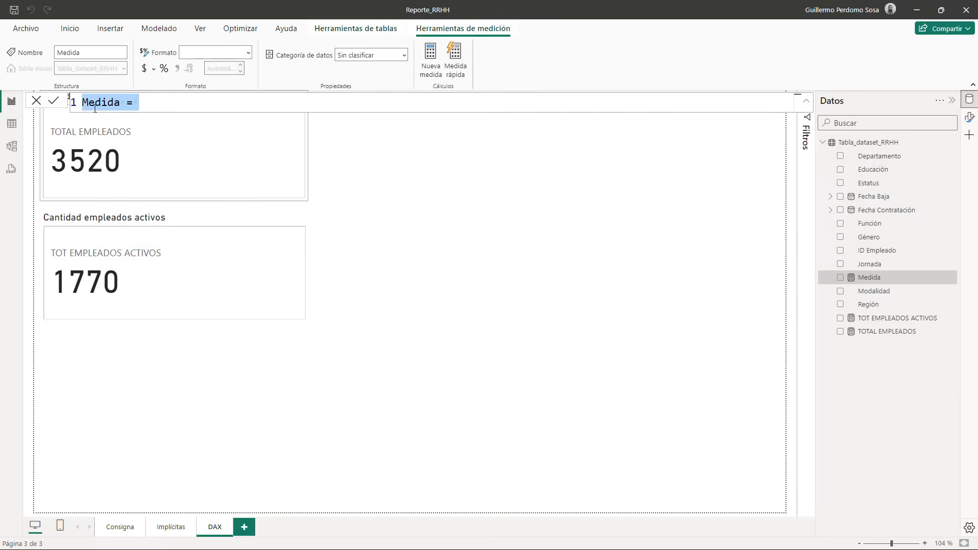
double_click(94, 105)
text(TOT EMPLEAD)
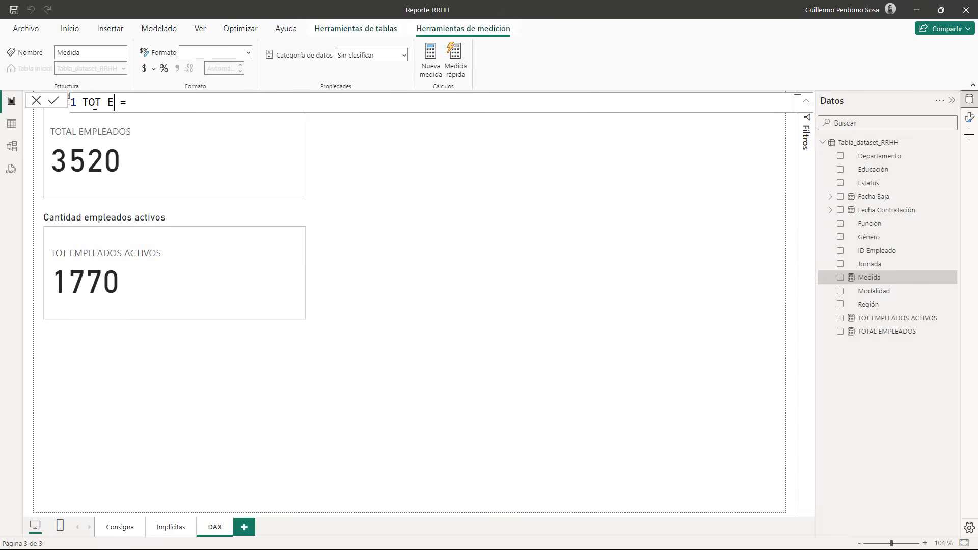
text(OS INACTIVOS)
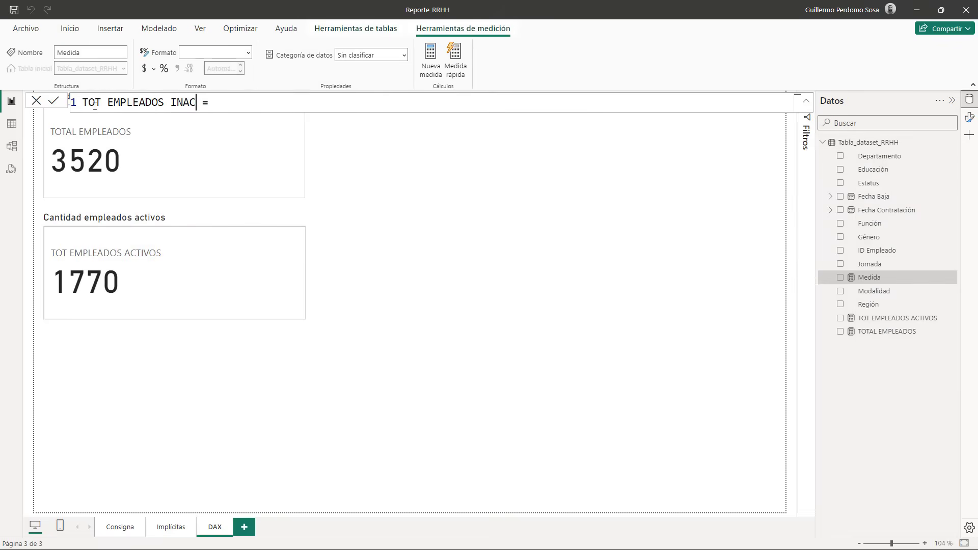
- Start the TOT EMPLEADOS INACTIVOS formula with CALCULATE([TOTAL EMPLEADOS], and continue on a second line
key(Right)
key(Right)
key(Right)
text(CAL)
key(Tab)
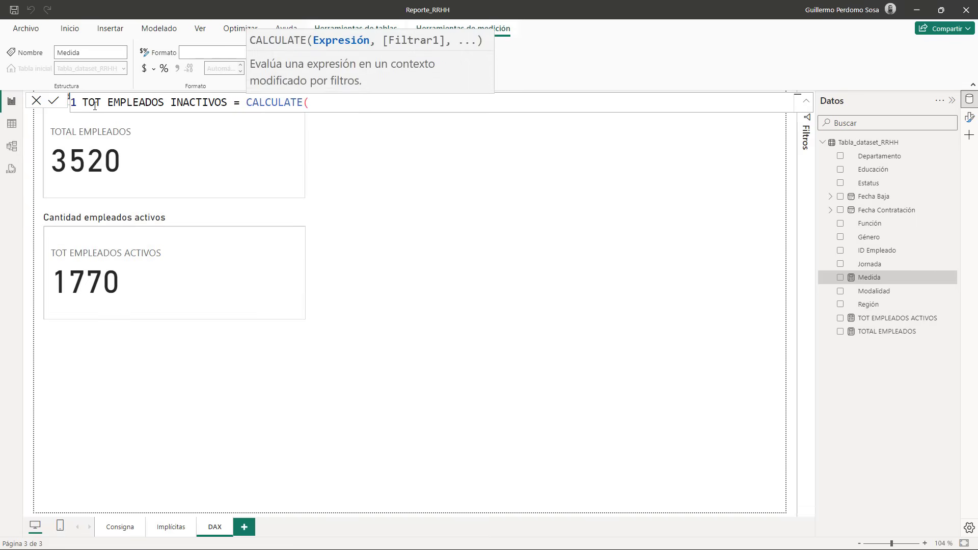
text(tota)
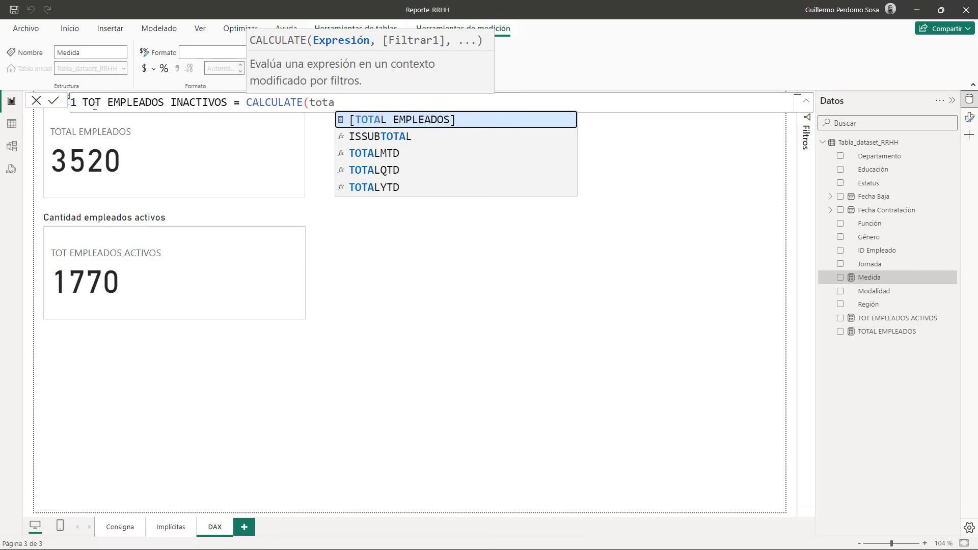
key(Tab)
text(,)
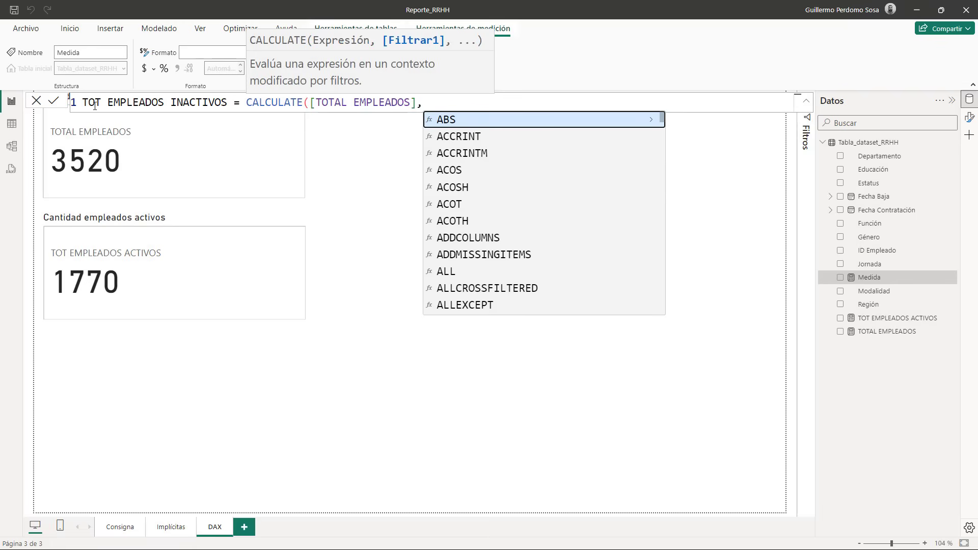
key(shift+Return)
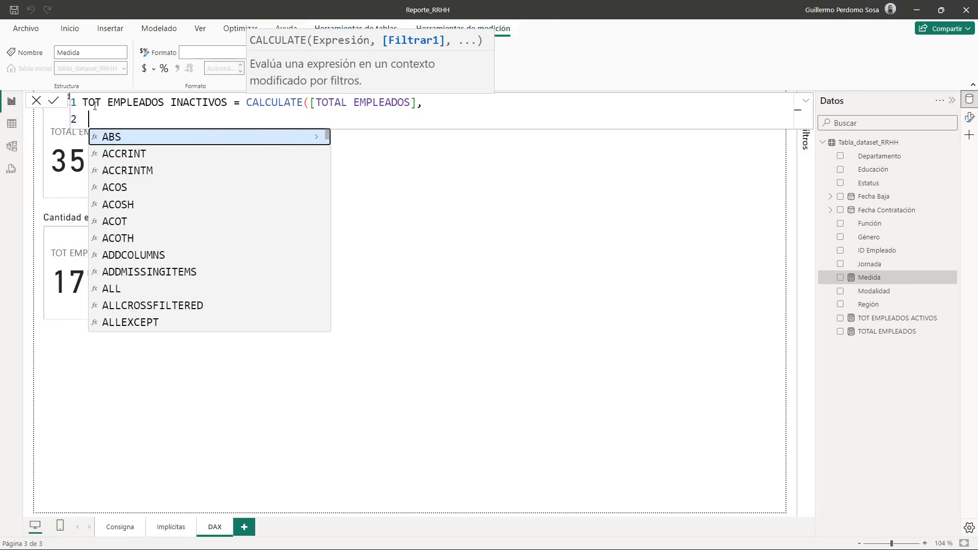
text(emp)
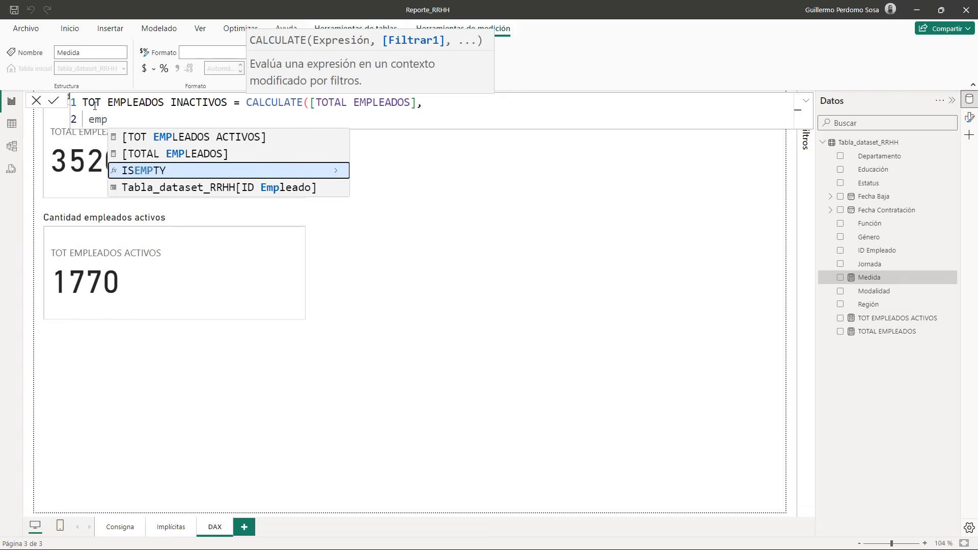
key(Down)
key(Tab)
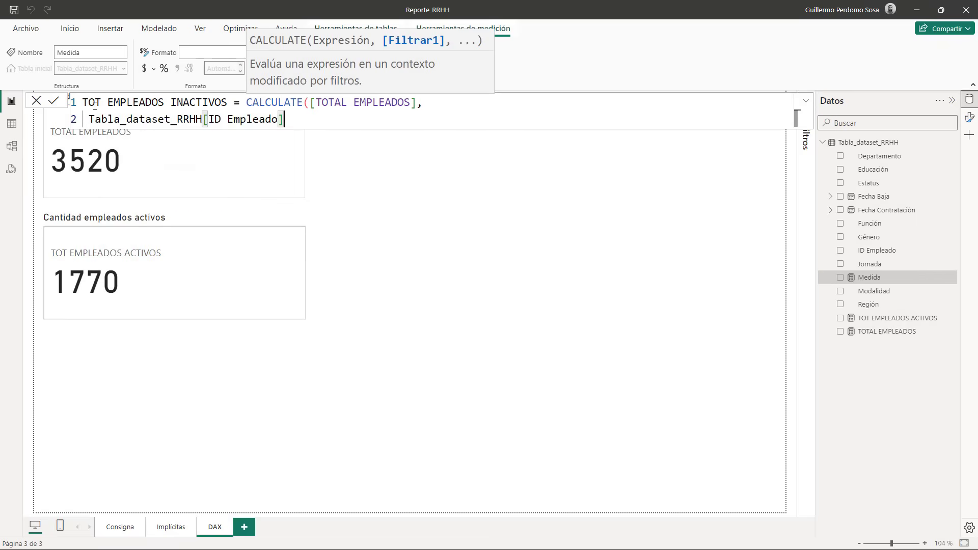
drag(283, 119, 90, 119)
key(BackSpace)
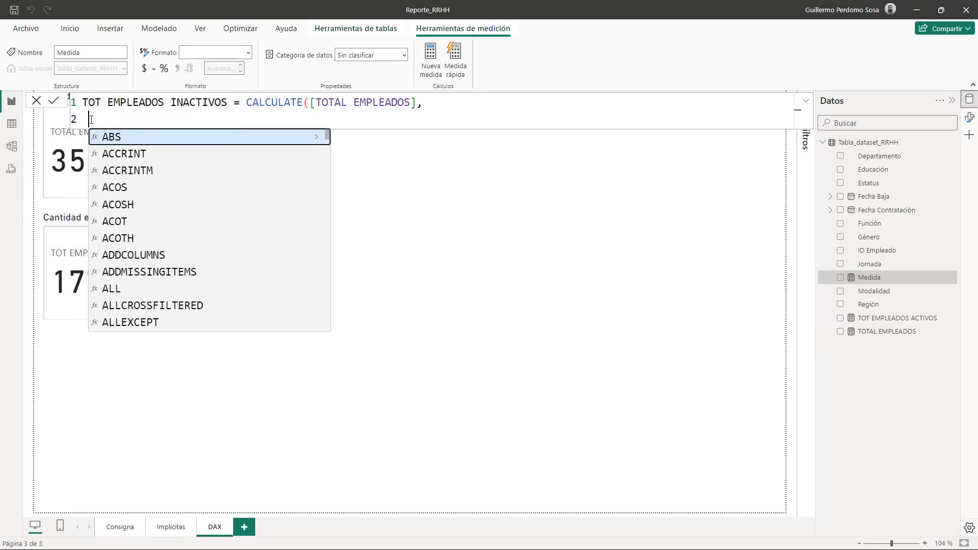
- Enter Tabla_dataset_RRHH[Estatus] = "Inactivo" as the filter argument, close the CALCULATE parenthesis and commit the measure
text(estatu)
key(Tab)
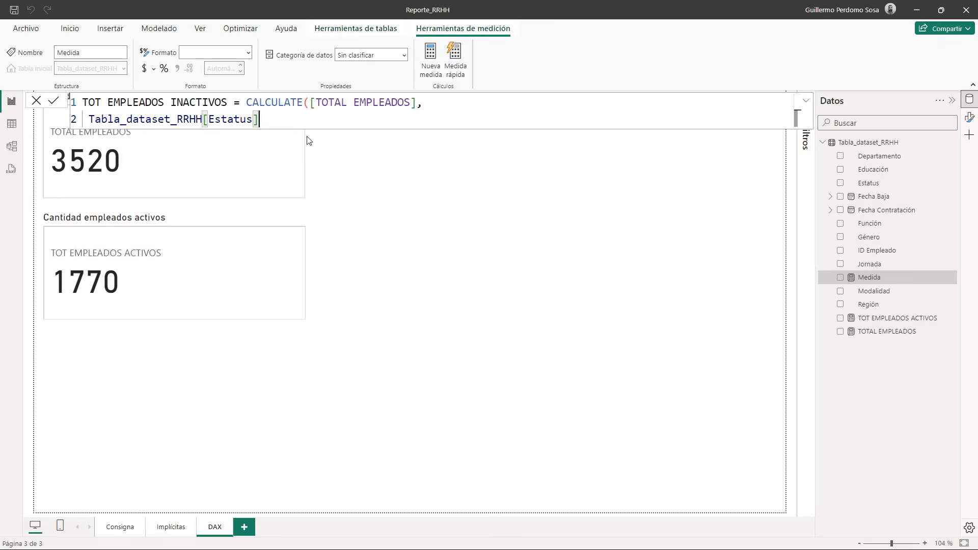
text(= "Inactivo")
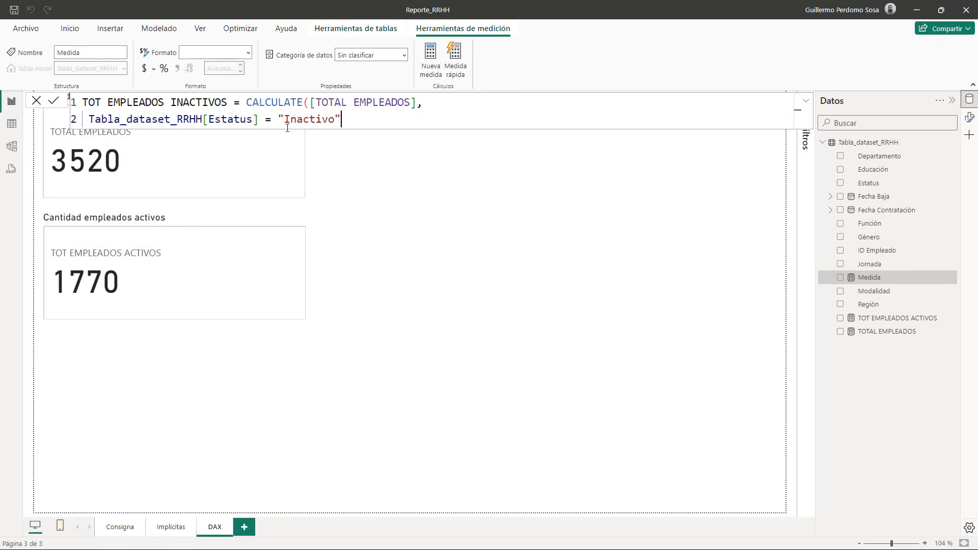
text())
key(Return)
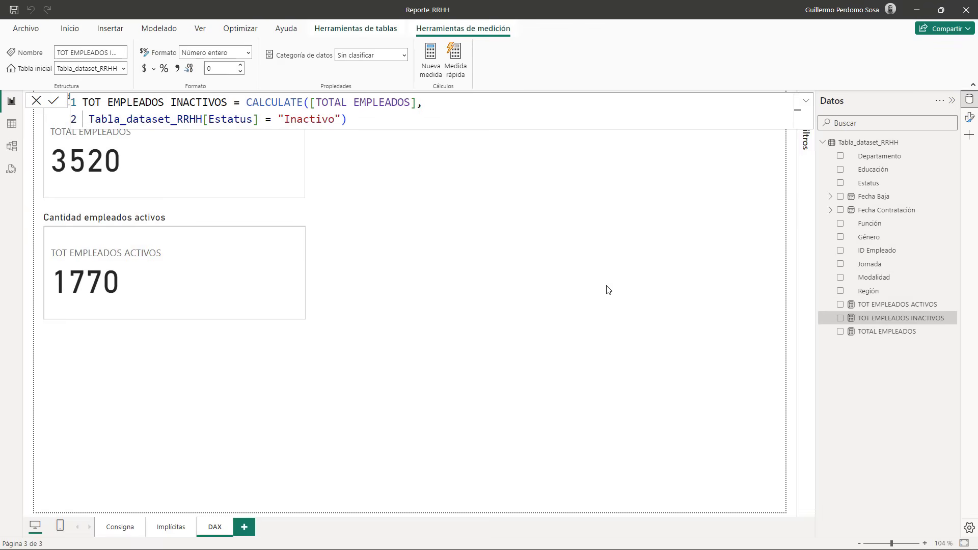
- Duplicate the TOT EMPLEADOS ACTIVOS card and align the copy directly below it
click(607, 285)
click(264, 314)
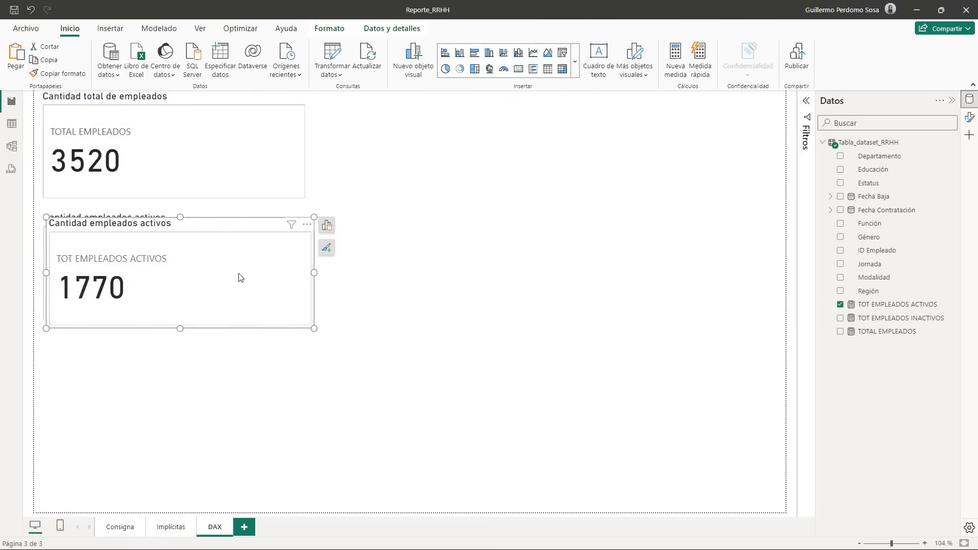
key(ctrl+c)
key(ctrl+v)
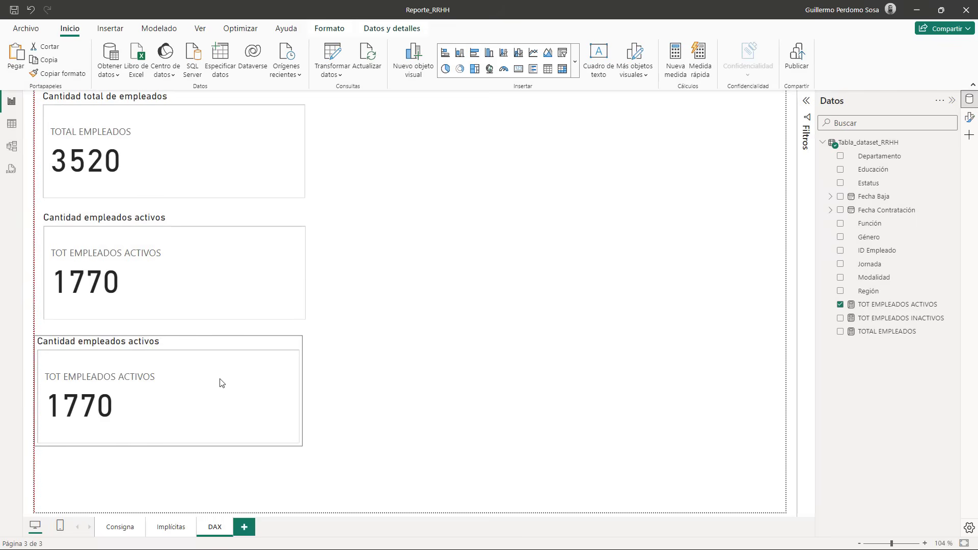
drag(218, 382, 224, 384)
- Replace the TOT EMPLEADOS ACTIVOS field in the third card with the TOT EMPLEADOS INACTIVOS measure
click(321, 346)
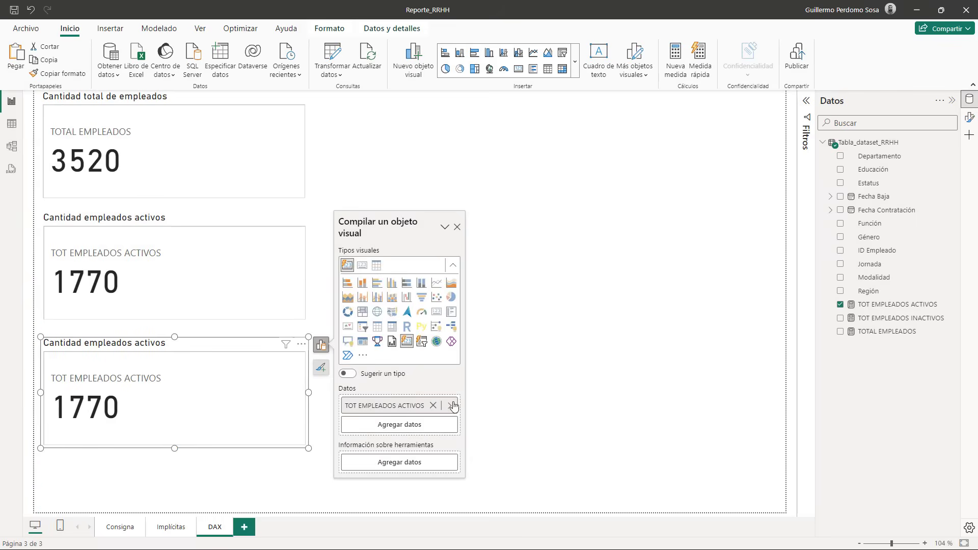
click(433, 406)
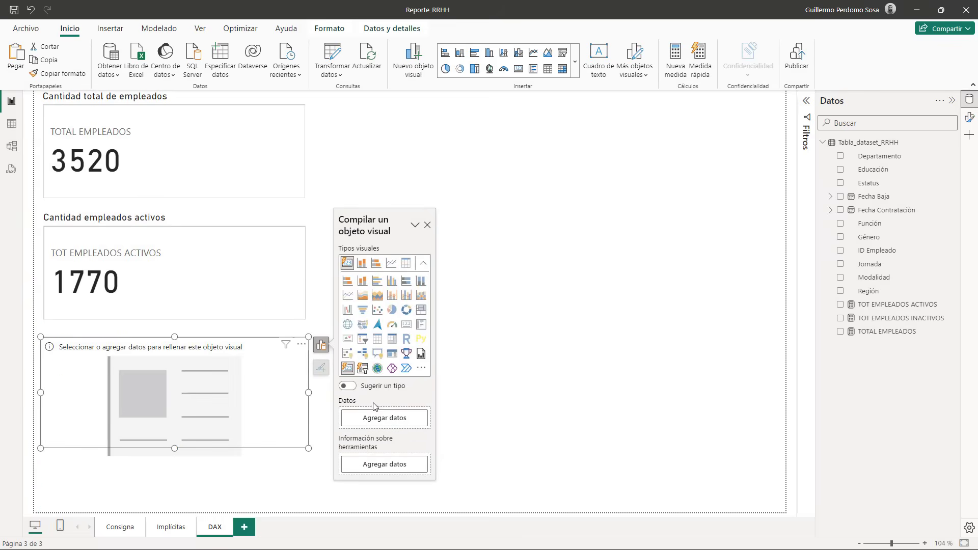
click(384, 418)
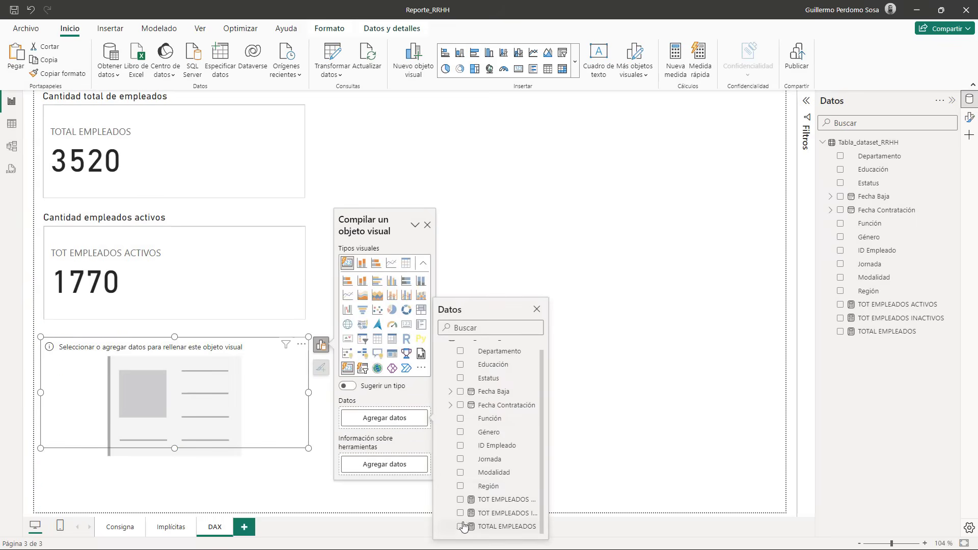
click(460, 513)
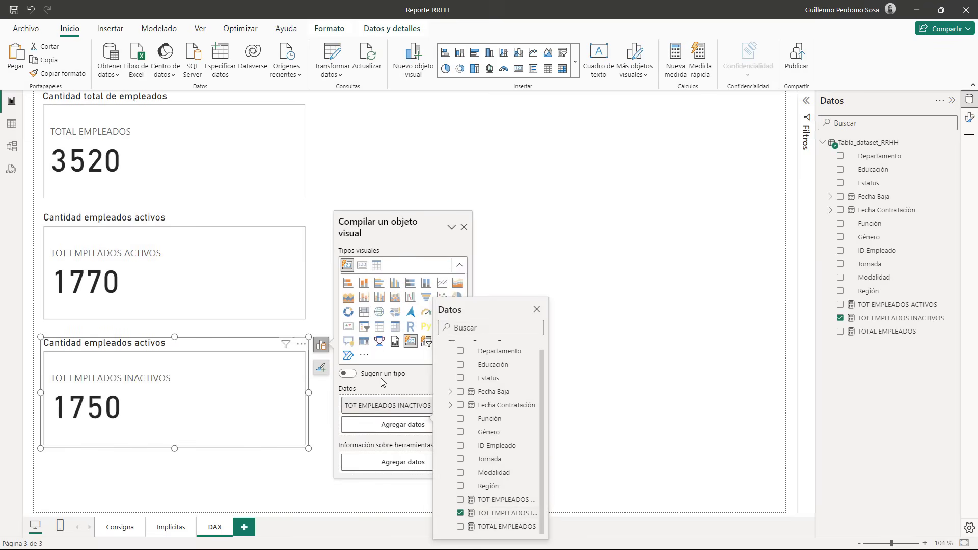
- Change the third card's title to Cantidad empleados inactivos
click(321, 368)
click(372, 392)
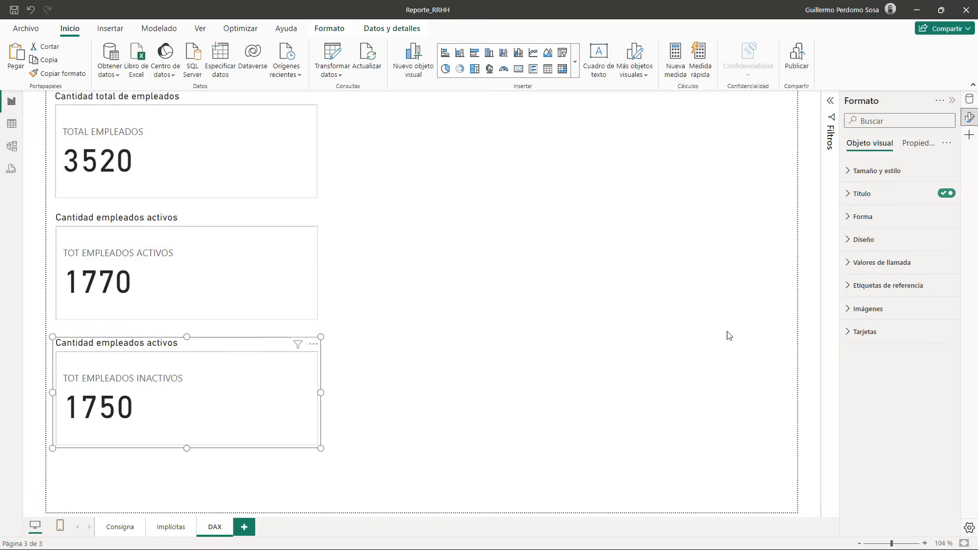
click(866, 194)
click(921, 249)
text(inactivos)
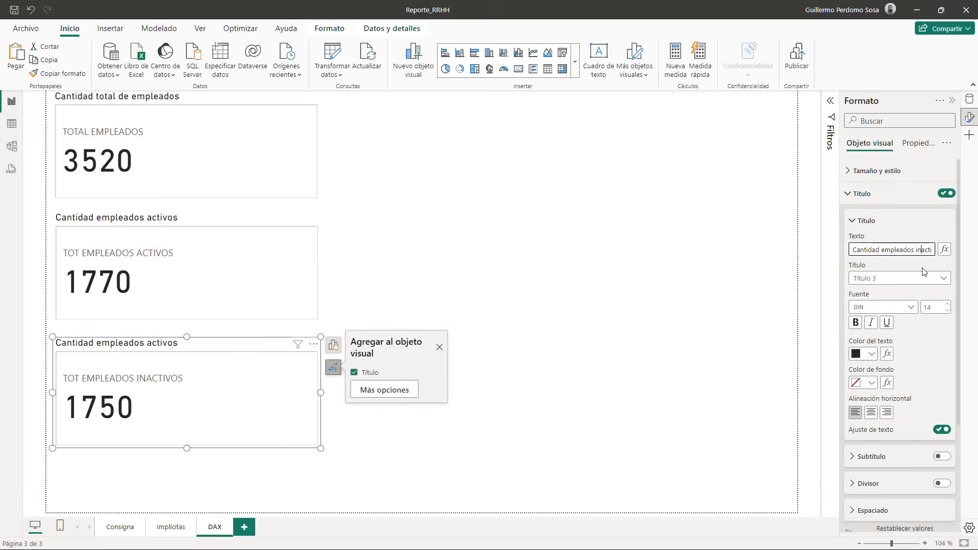
click(460, 321)
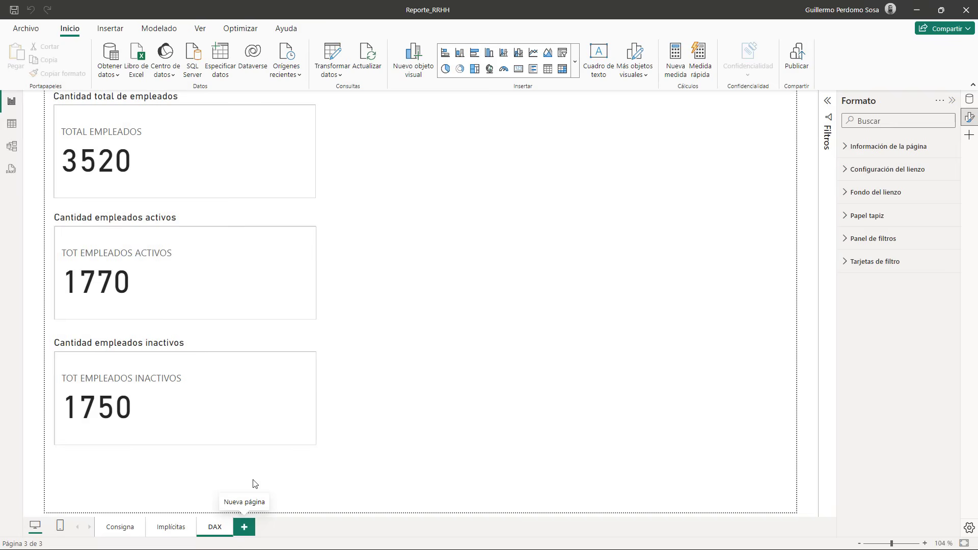
- Add a blank page to the report and name it Reporte RRHH
click(108, 29)
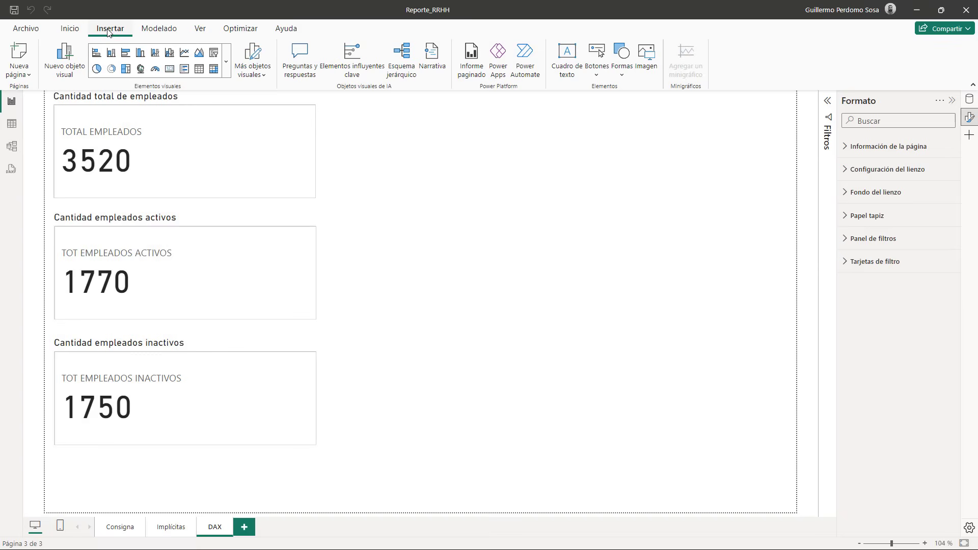
click(16, 55)
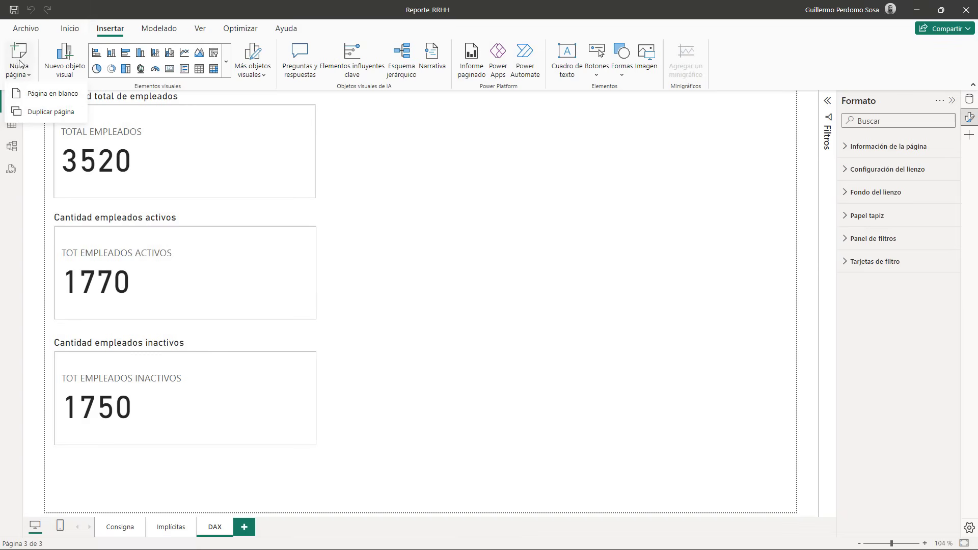
click(53, 95)
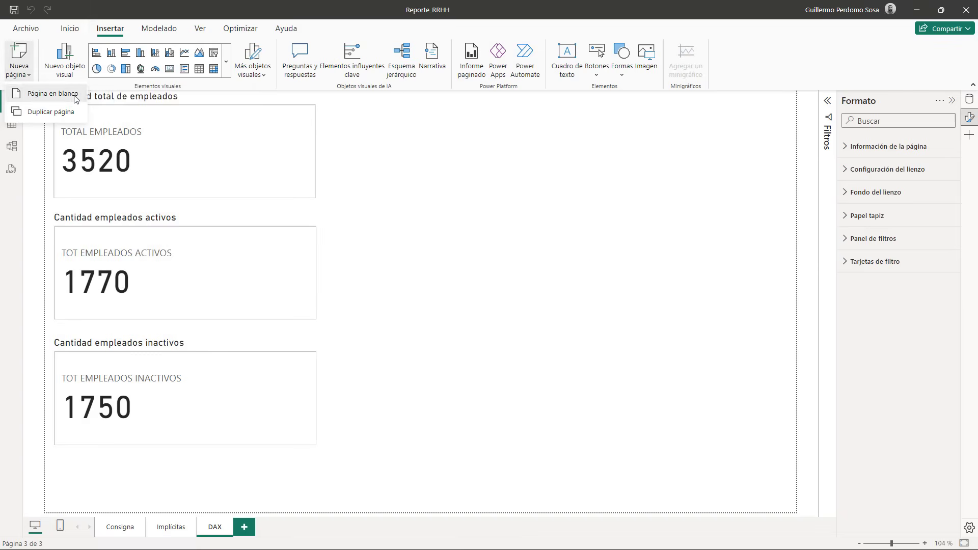
double_click(264, 528)
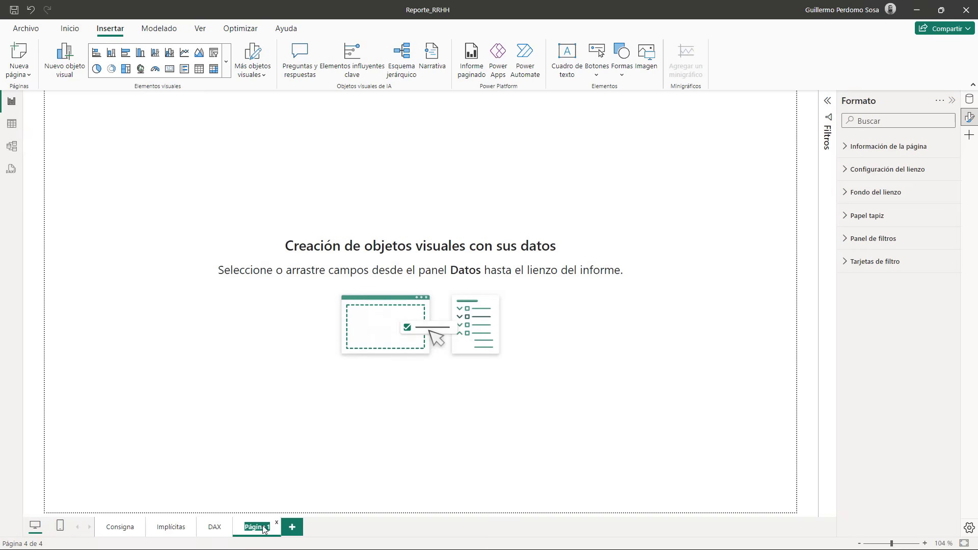
text(Reporte)
text( RRHH)
click(314, 458)
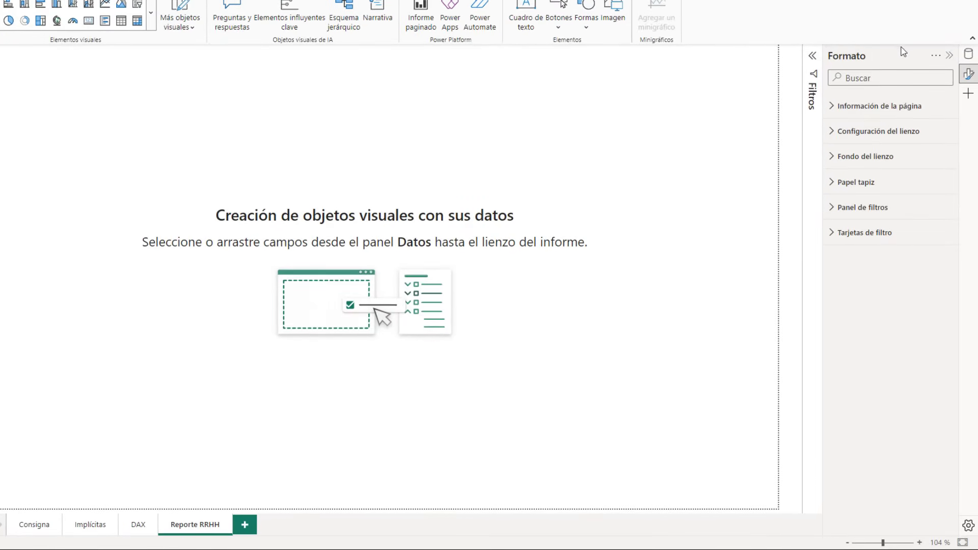
- Enable the option Abrir siempre un panel nuevo and show the Datos pane alongside Formato
click(969, 54)
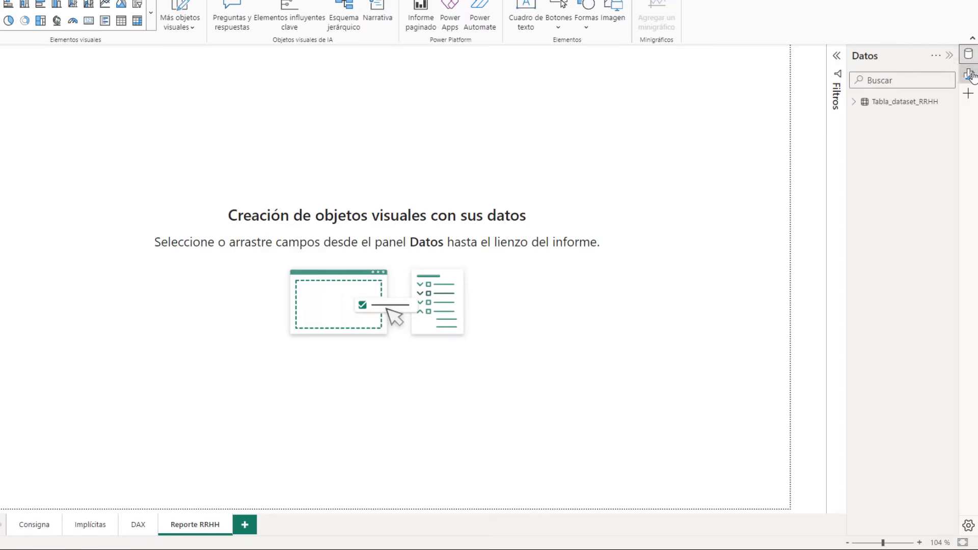
click(969, 74)
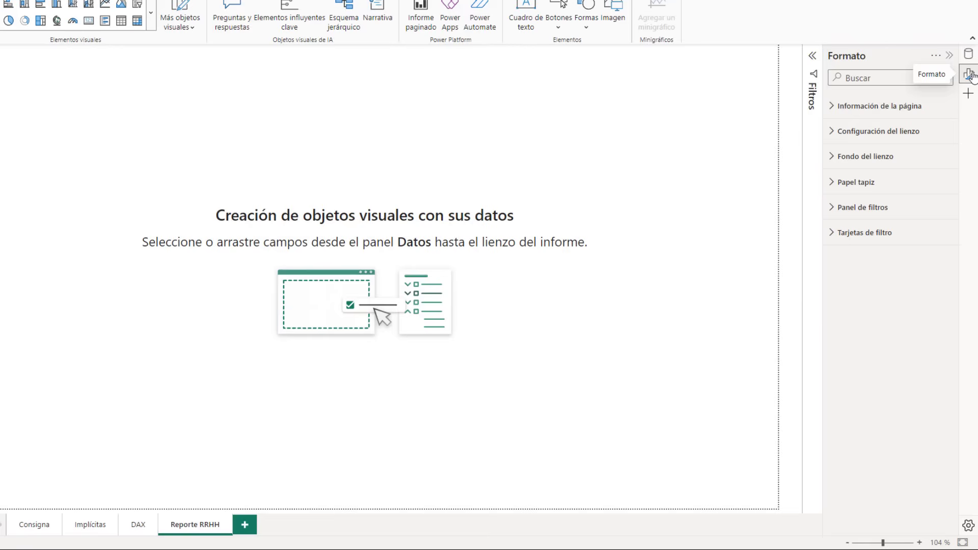
click(970, 530)
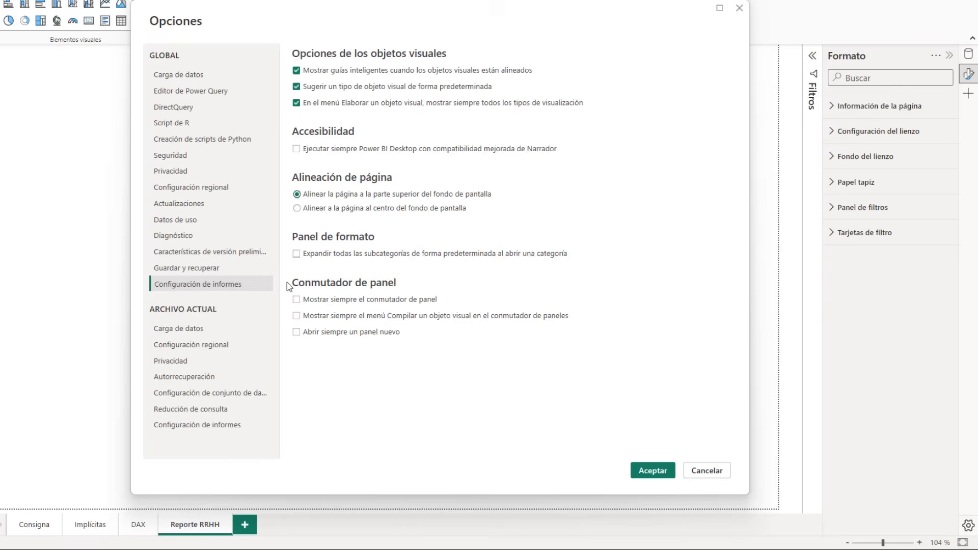
click(341, 335)
click(651, 469)
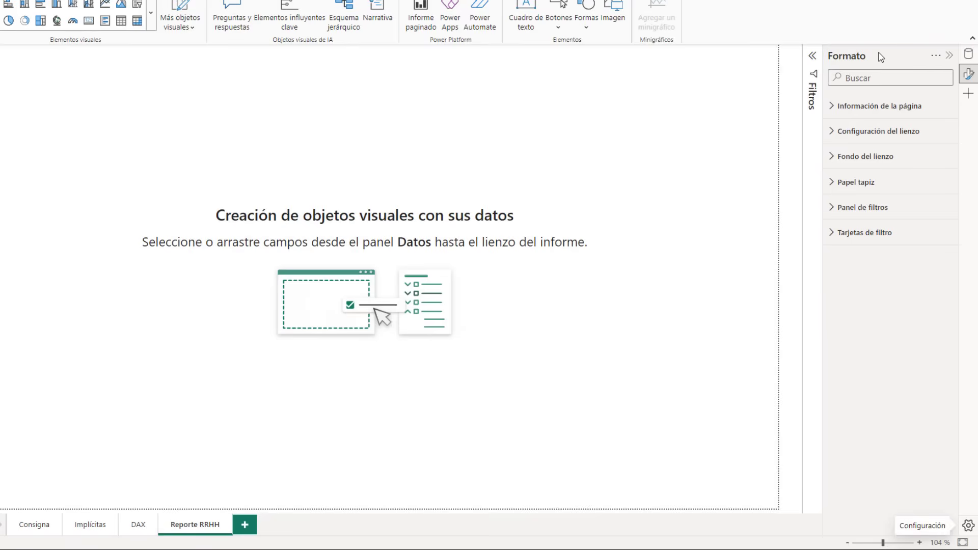
click(971, 54)
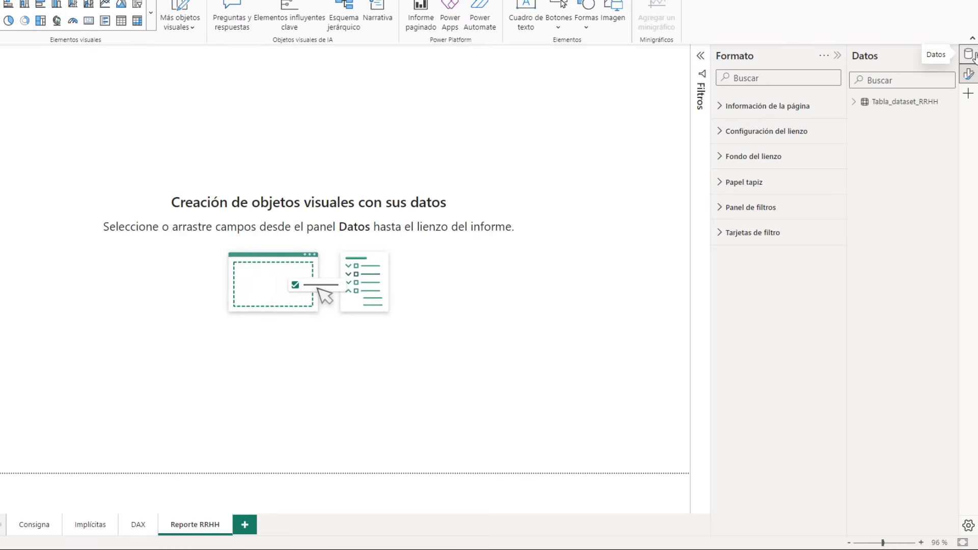
- Add the Selección pane to the pane switcher, show it, and remove it again
click(970, 94)
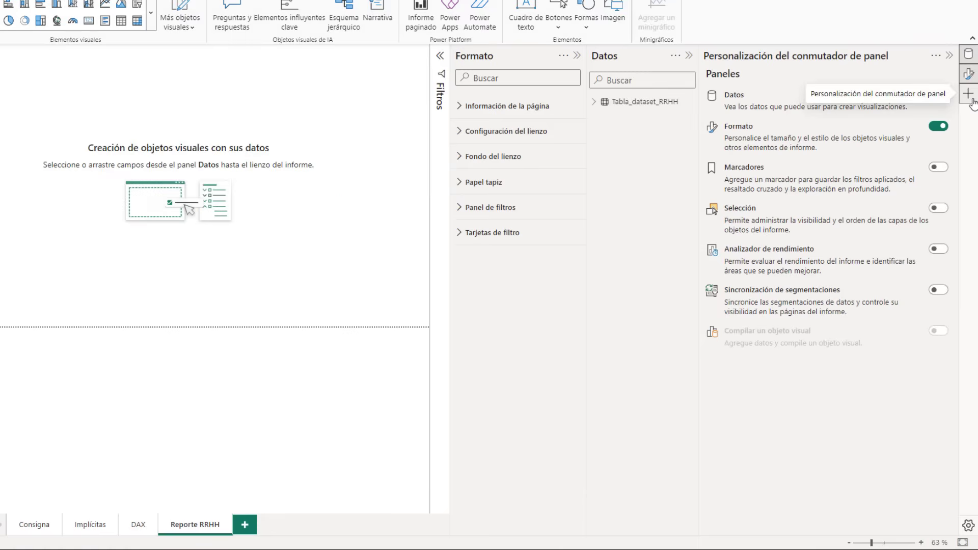
click(938, 208)
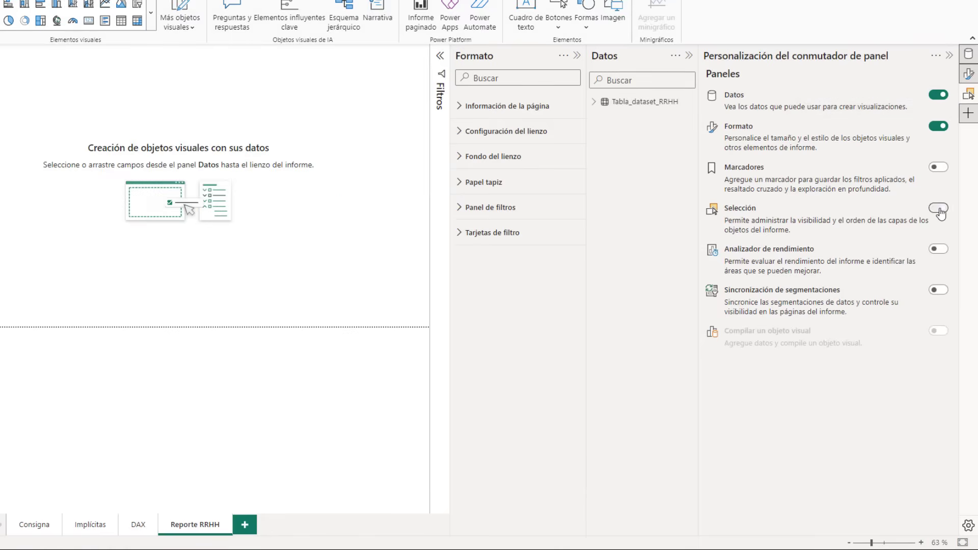
click(970, 96)
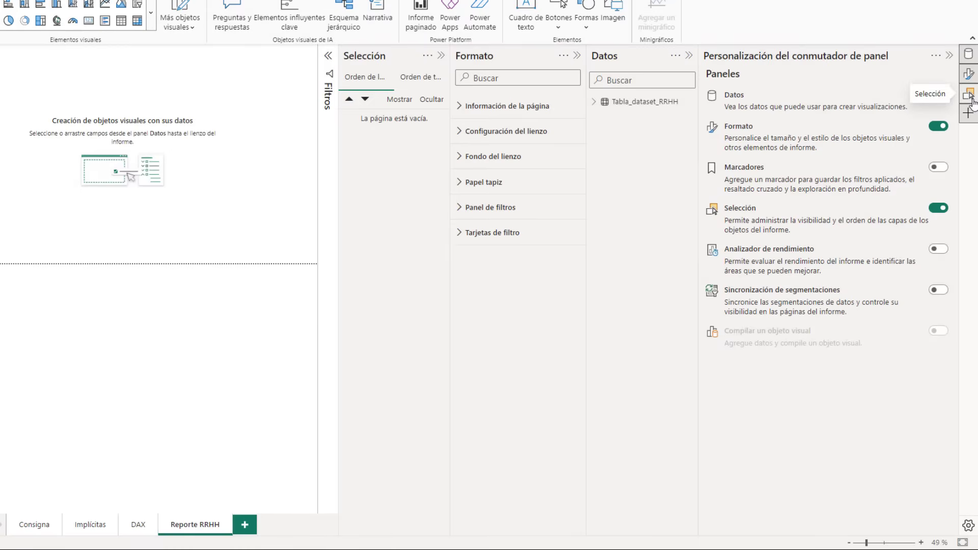
click(938, 207)
click(969, 95)
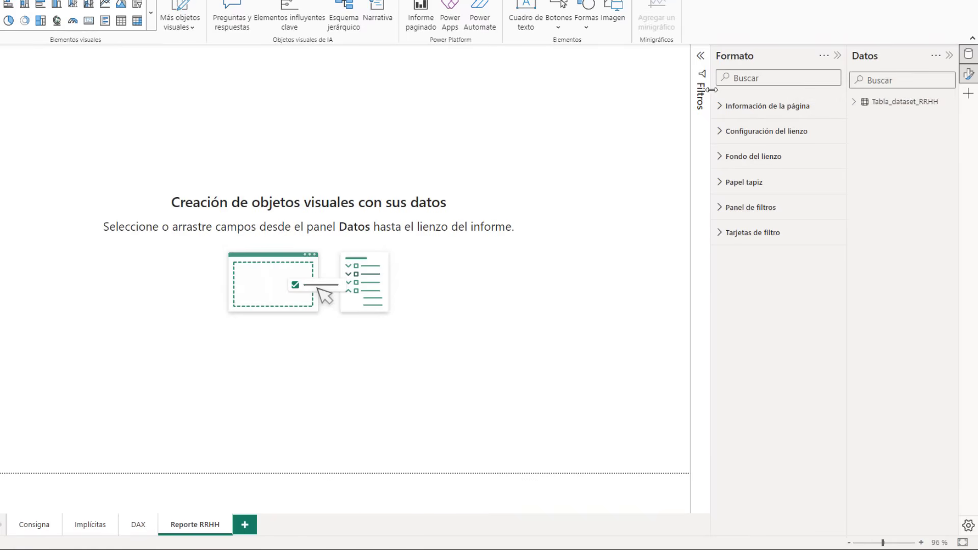
- Narrow the Formato pane slightly, review the Implícitas and DAX pages, and return to Reporte RRHH
drag(711, 90, 726, 90)
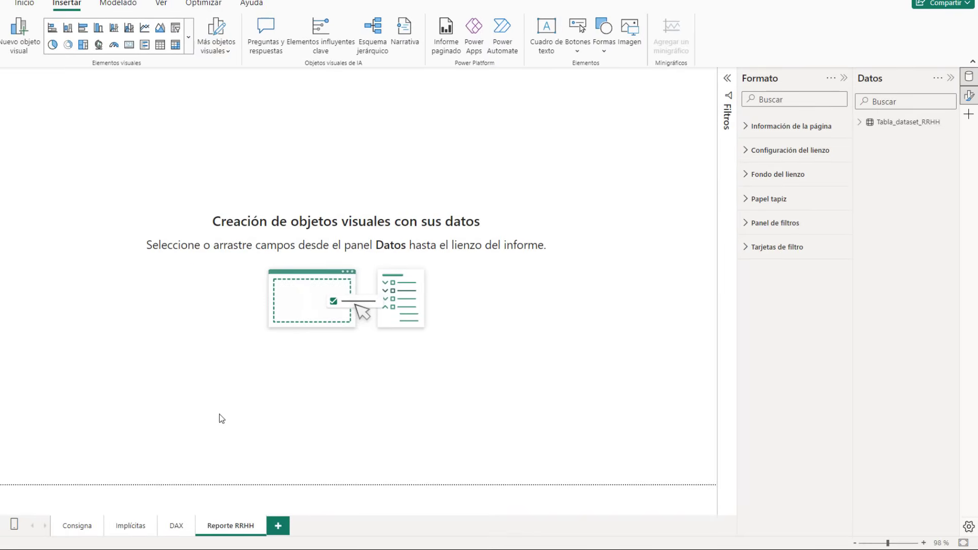
click(131, 526)
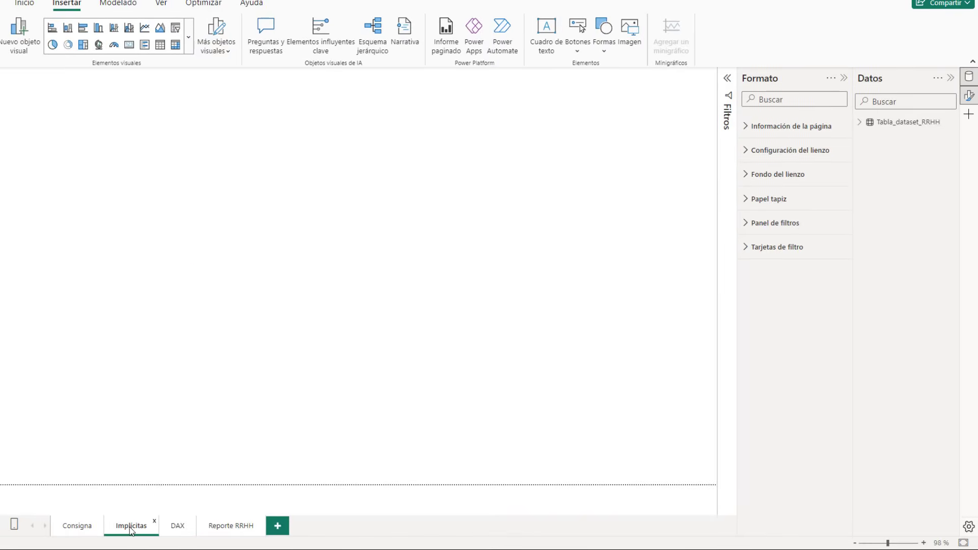
click(176, 526)
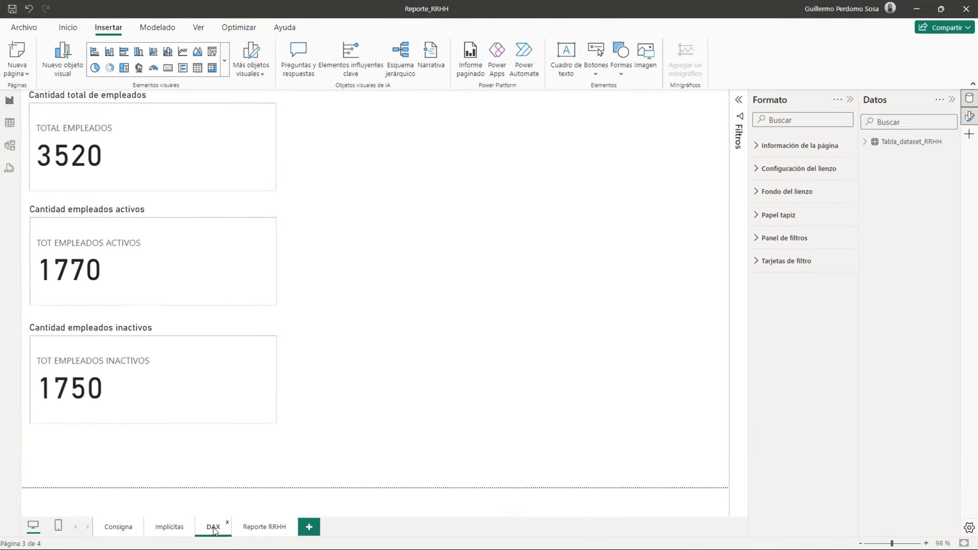
click(255, 527)
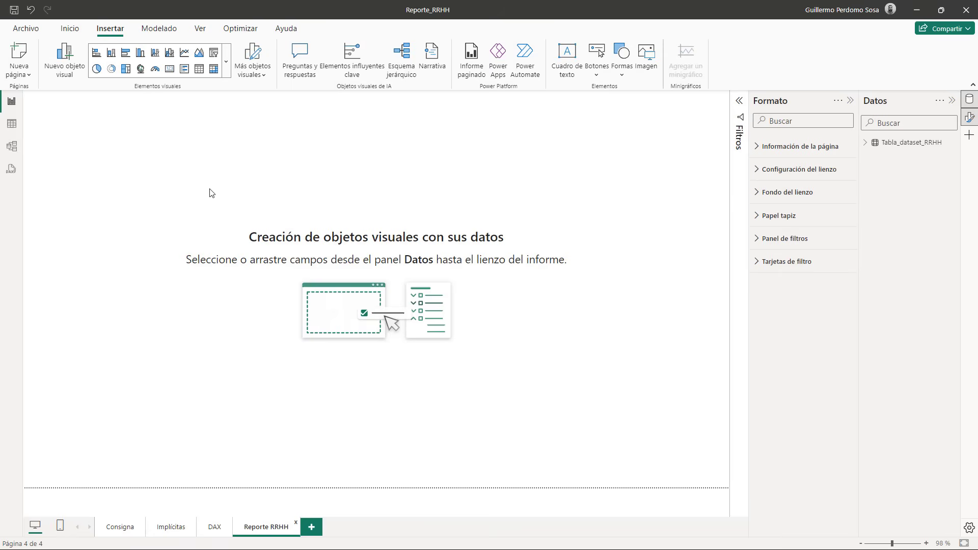
- Add a visual to the Reporte RRHH page and set its type to Tarjeta (nueva)
right_click(267, 184)
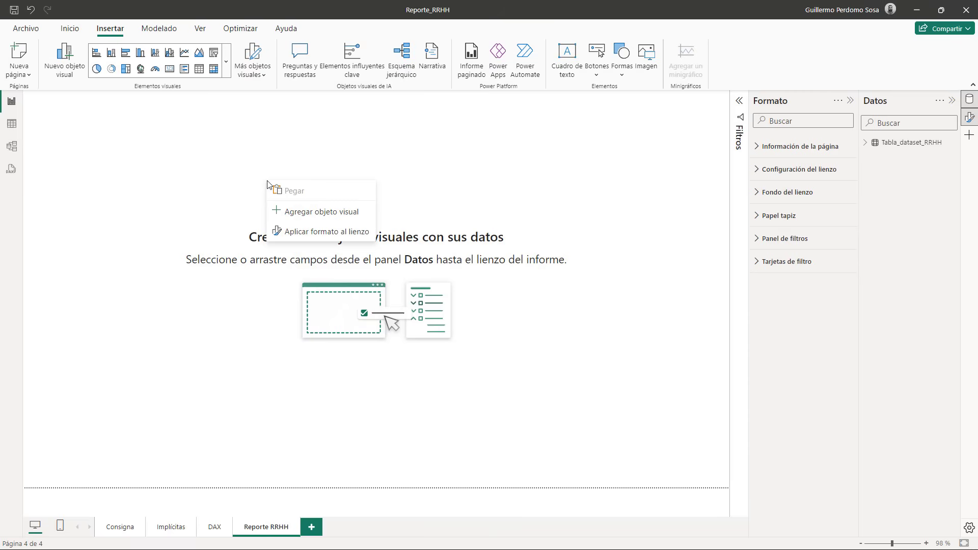
click(332, 219)
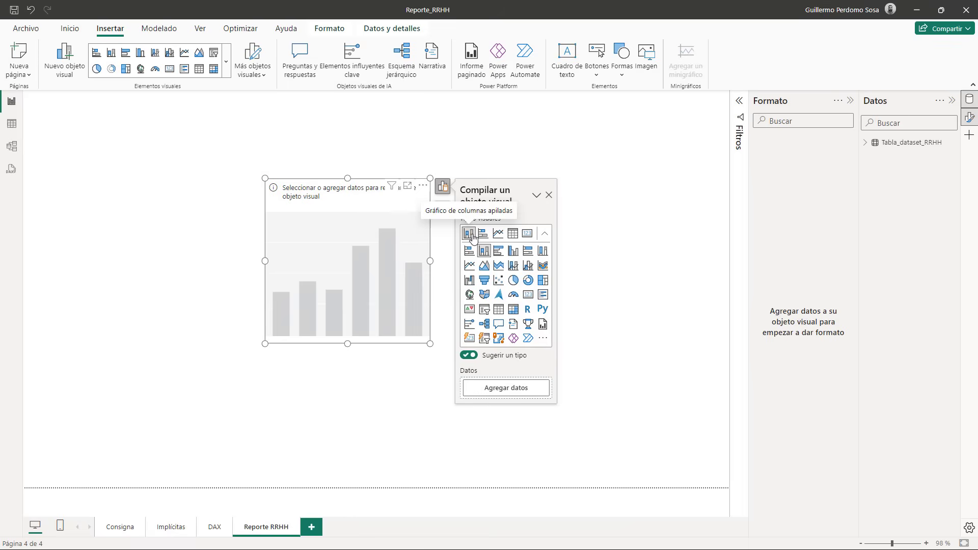
click(473, 341)
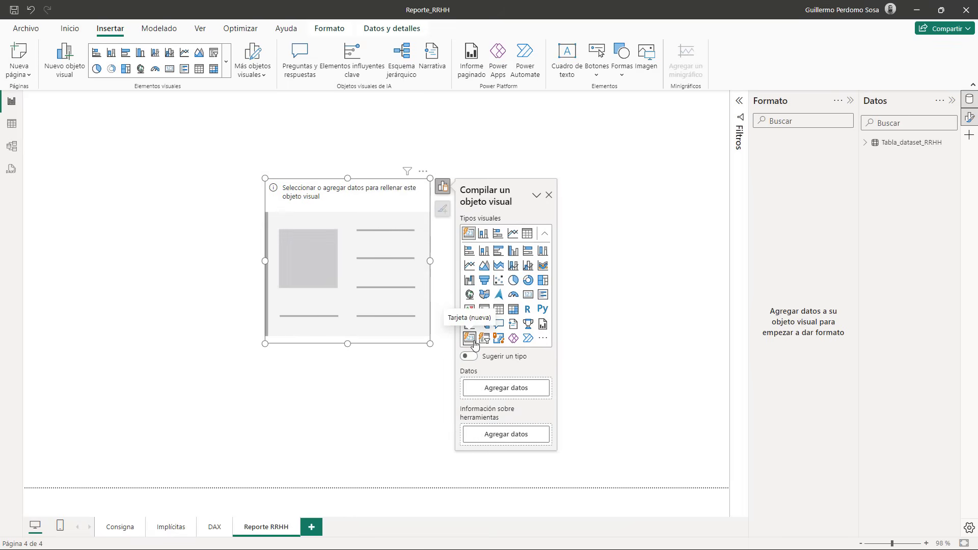
- Add the measures TOT EMPLEADOS ACTIVOS, TOTAL EMPLEADOS and TOT EMPLEADOS INACTIVOS to the new card's data
click(506, 389)
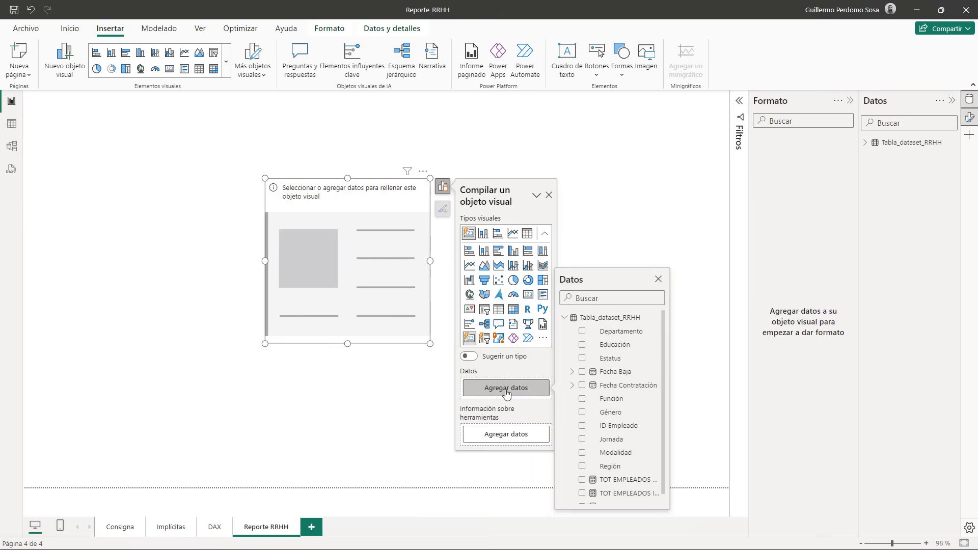
scroll(584, 408, down, 1)
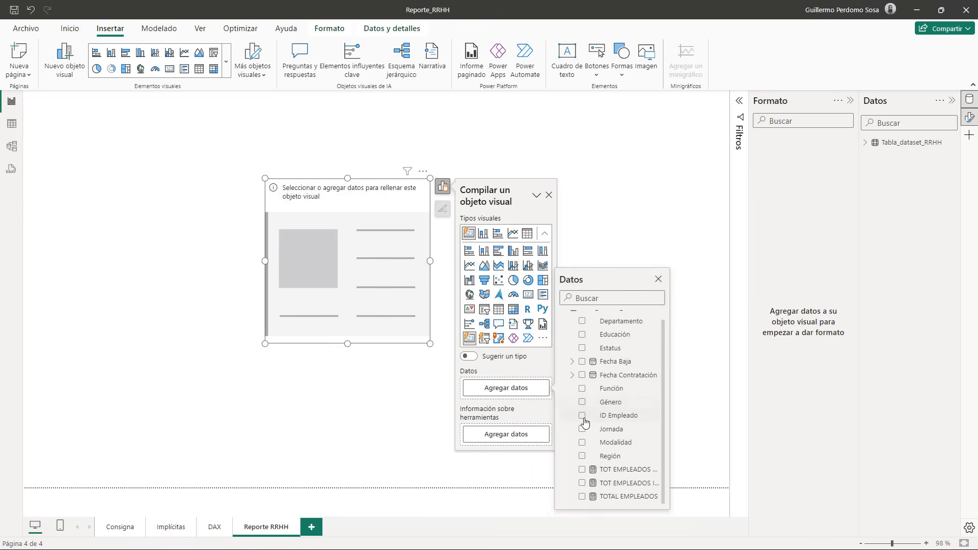
click(583, 470)
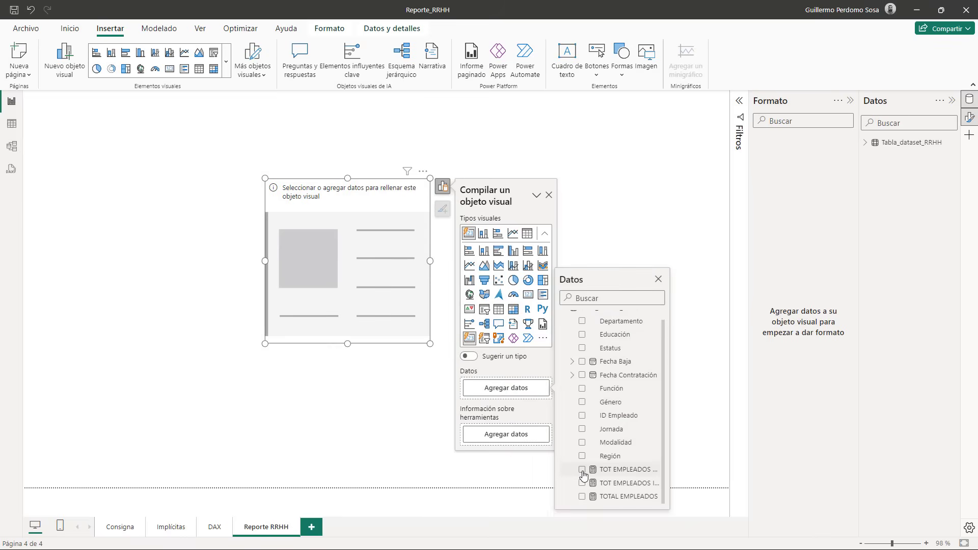
click(583, 496)
click(582, 483)
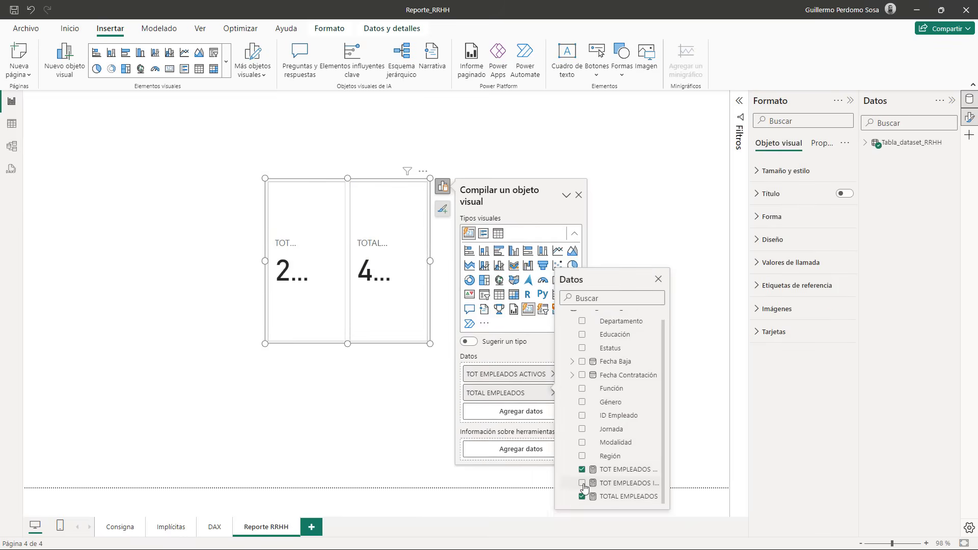
click(384, 391)
- Move the card visual to the page's upper-left corner and widen it across the full page width
drag(350, 175, 155, 117)
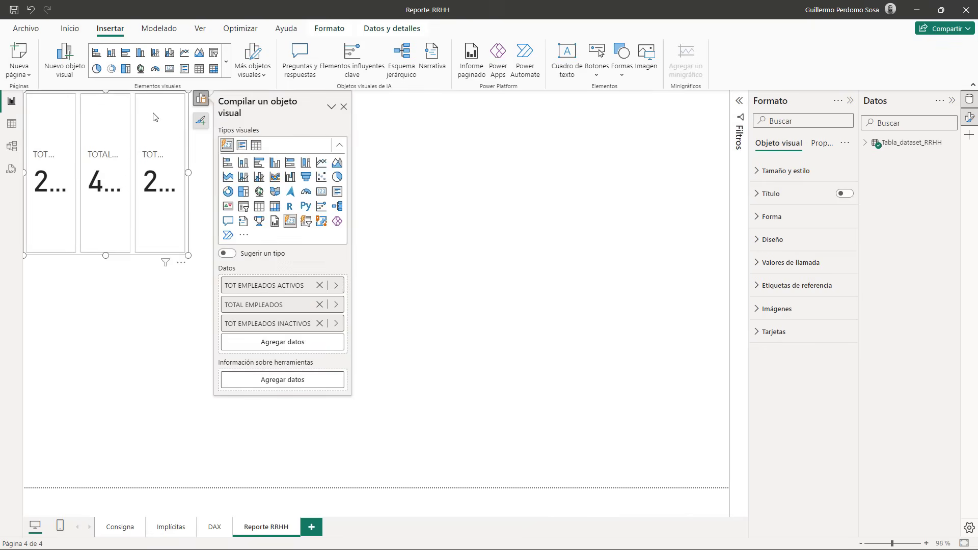
drag(188, 173, 727, 173)
click(624, 167)
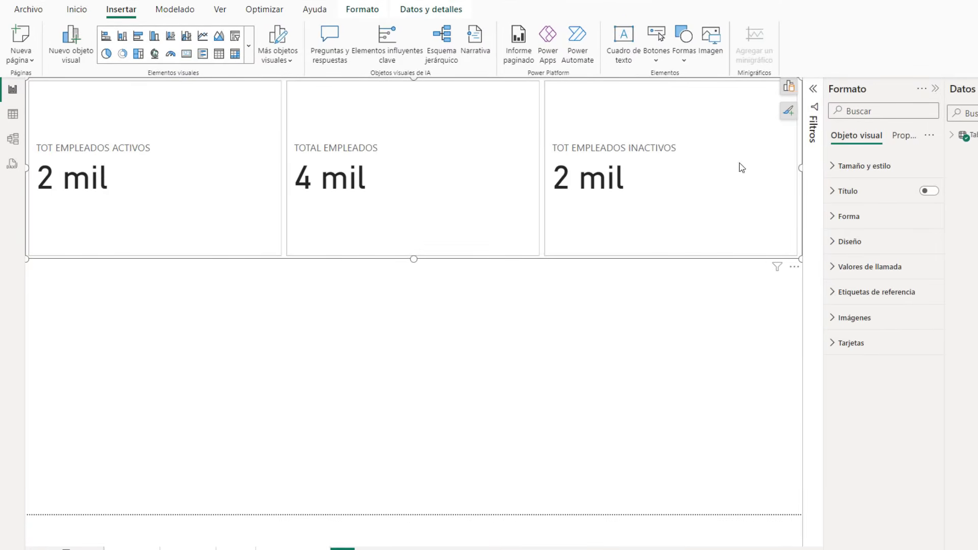
- Reorder the card's data fields so TOTAL EMPLEADOS comes first, before TOT EMPLEADOS ACTIVOS
click(789, 90)
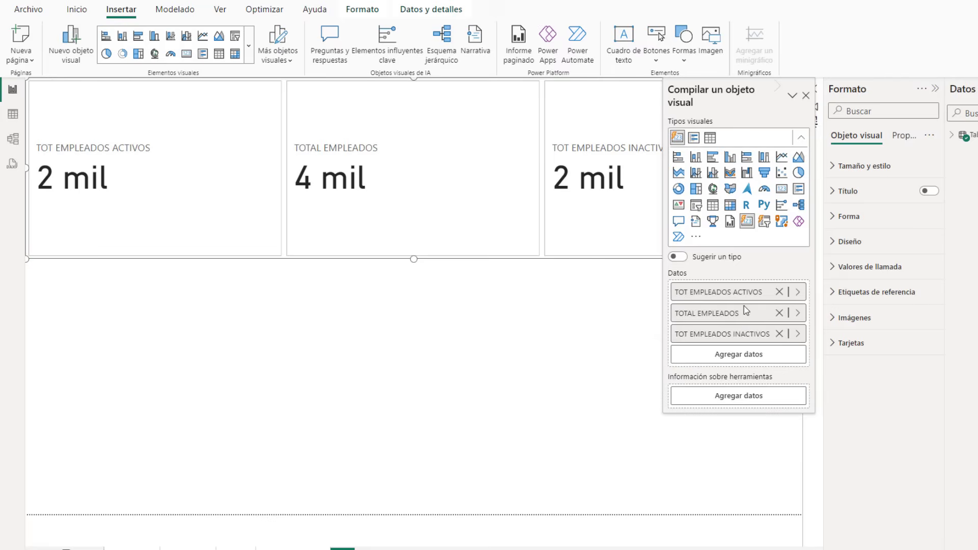
drag(747, 309, 742, 286)
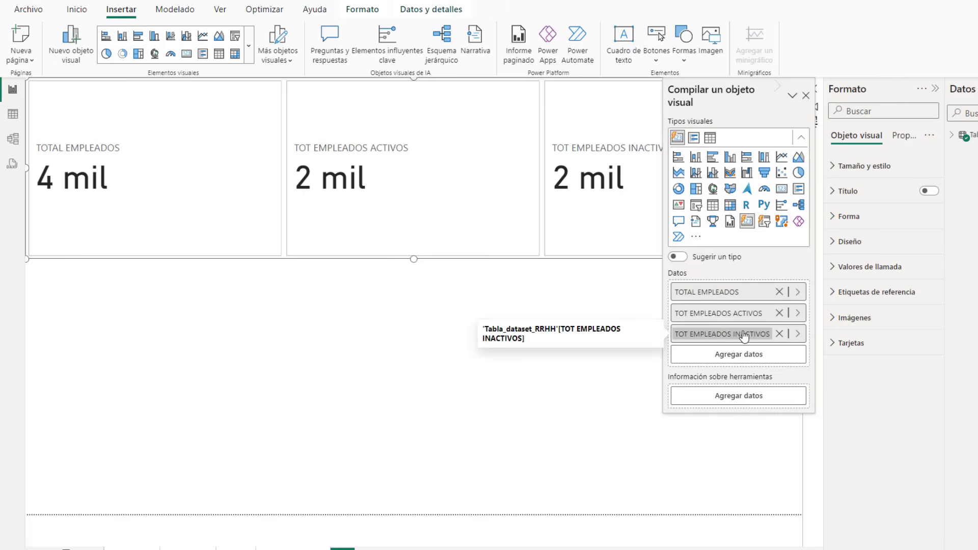
click(462, 317)
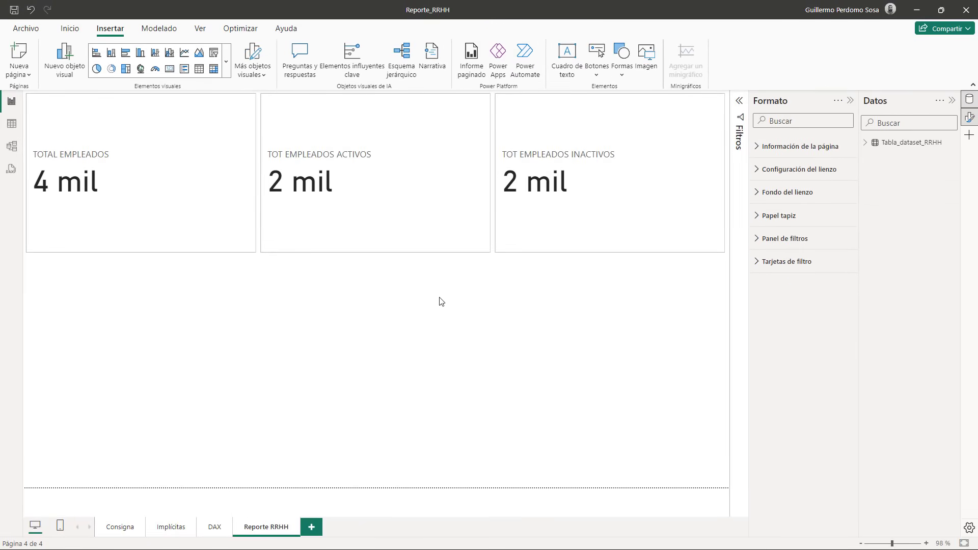
- Check the cards on the DAX page, then set the Reporte RRHH card's callout value display units to Ninguno
click(209, 530)
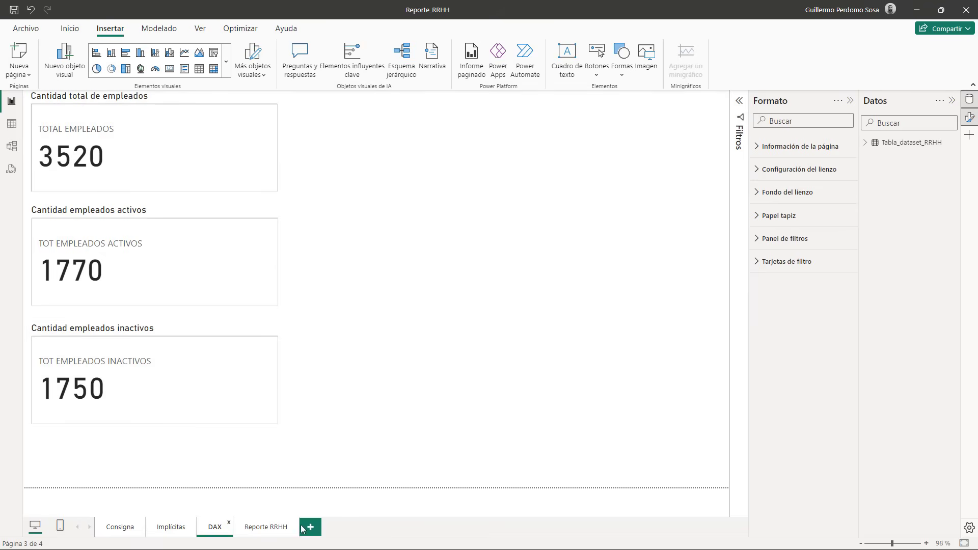
click(265, 530)
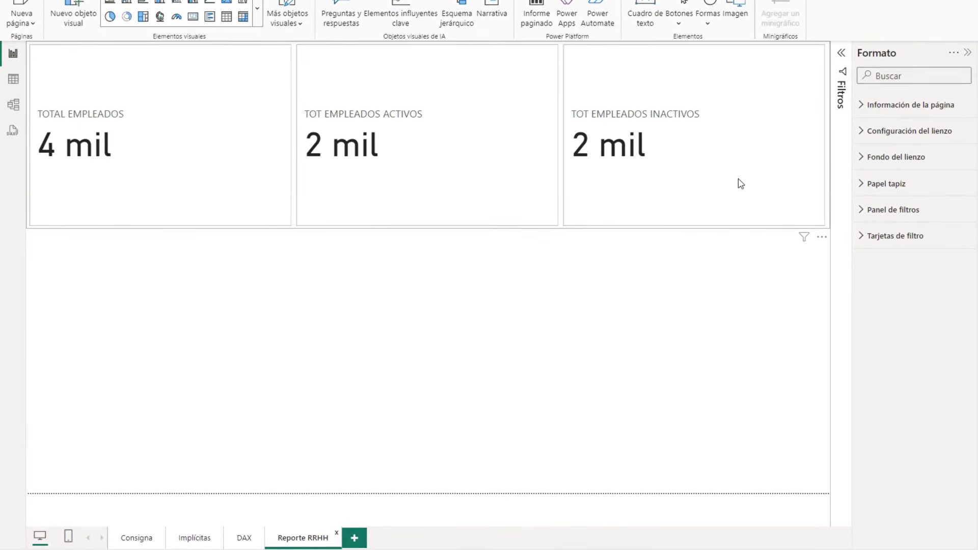
click(741, 182)
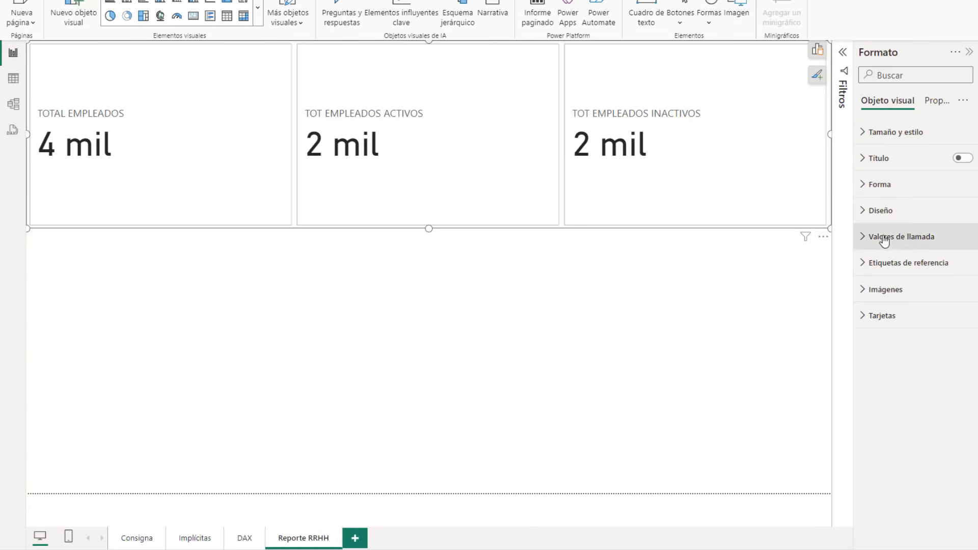
click(868, 239)
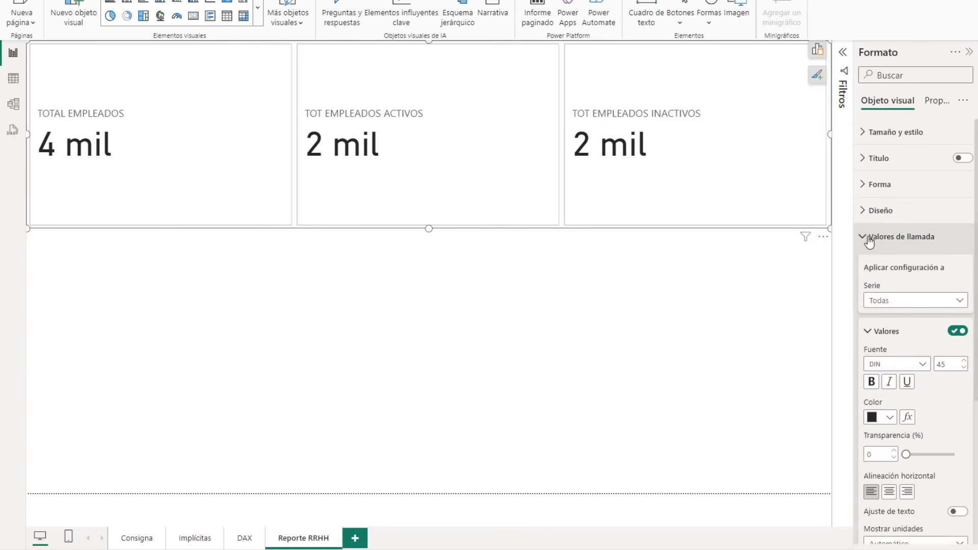
scroll(870, 242, down, 3)
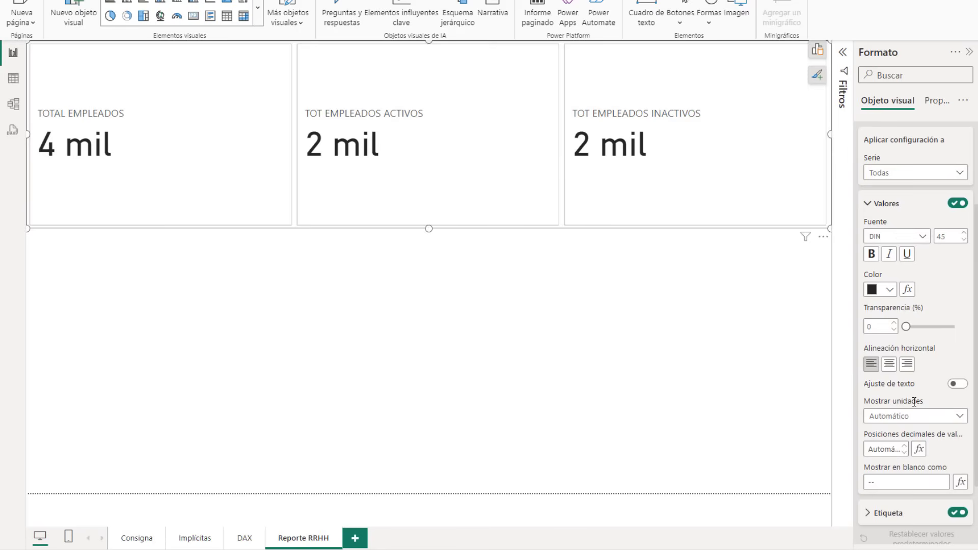
click(917, 419)
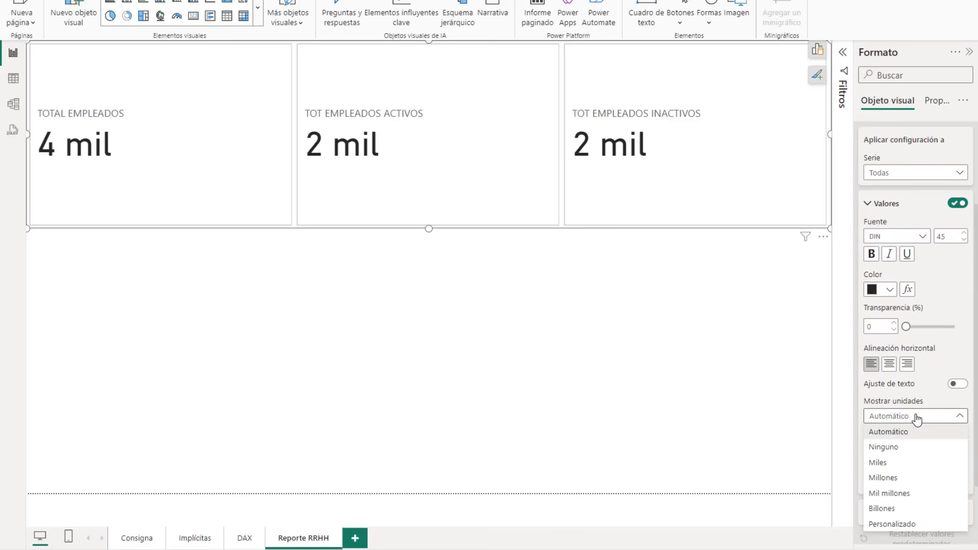
click(915, 448)
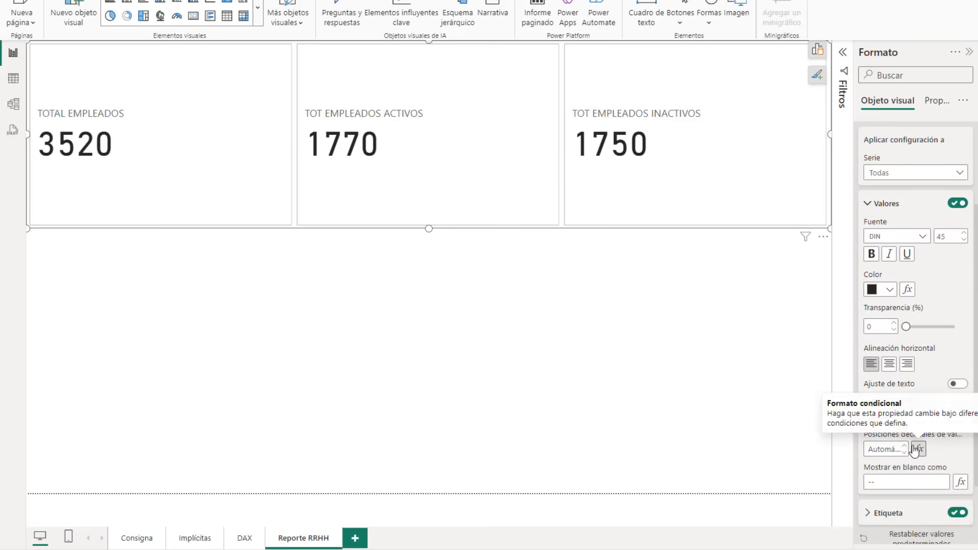
scroll(932, 408, up, 5)
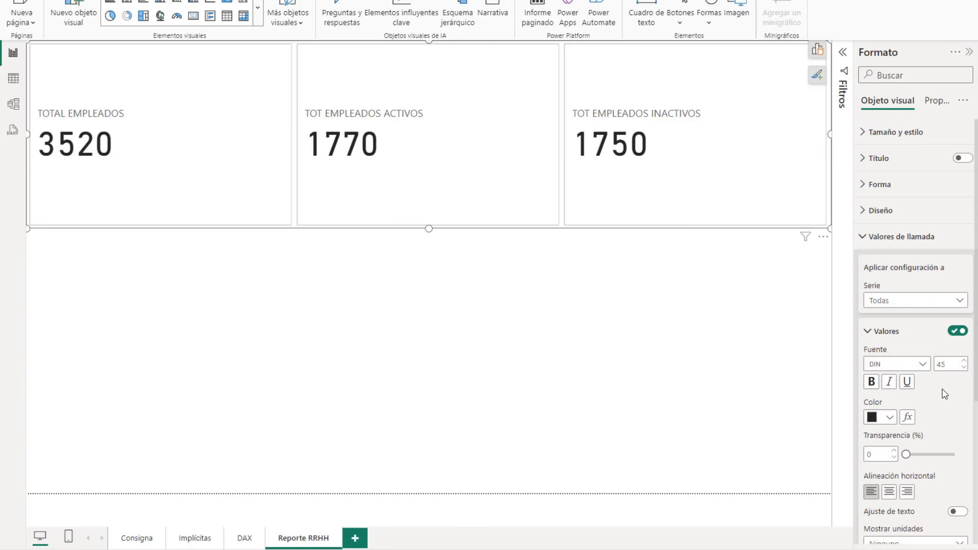
scroll(945, 394, down, 3)
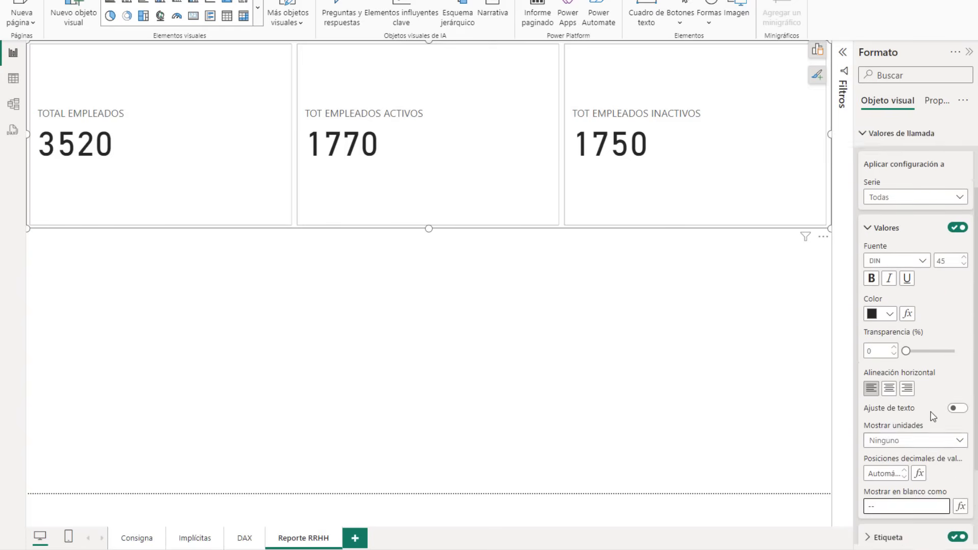
click(910, 416)
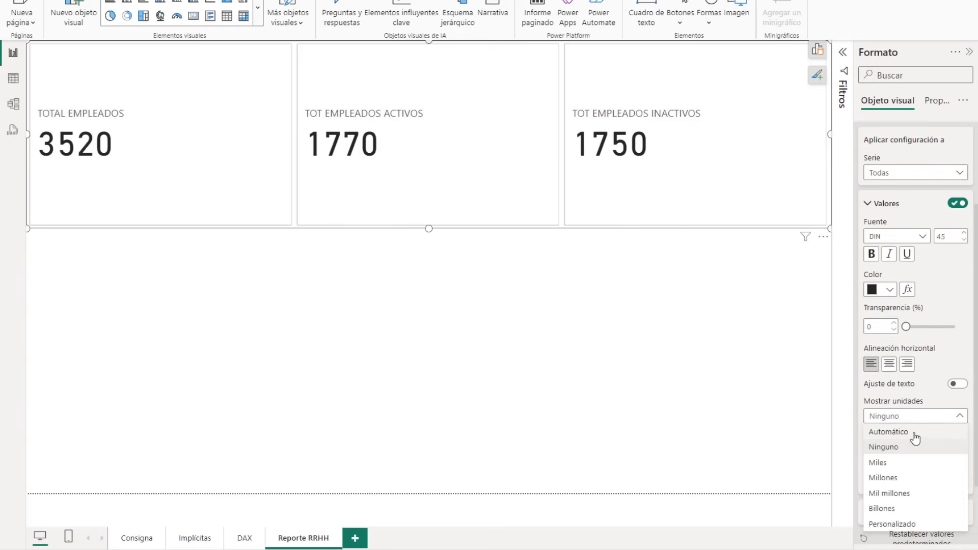
click(955, 322)
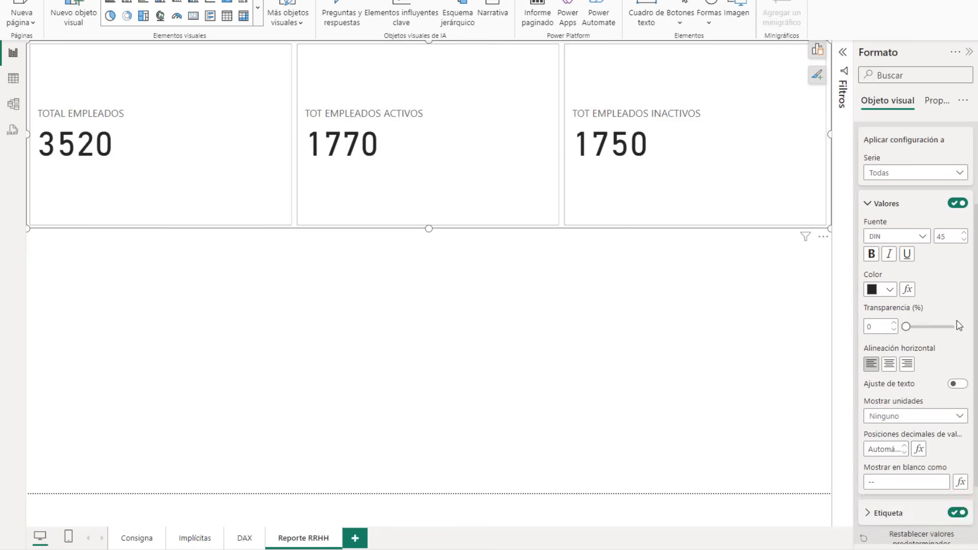
scroll(947, 342, up, 2)
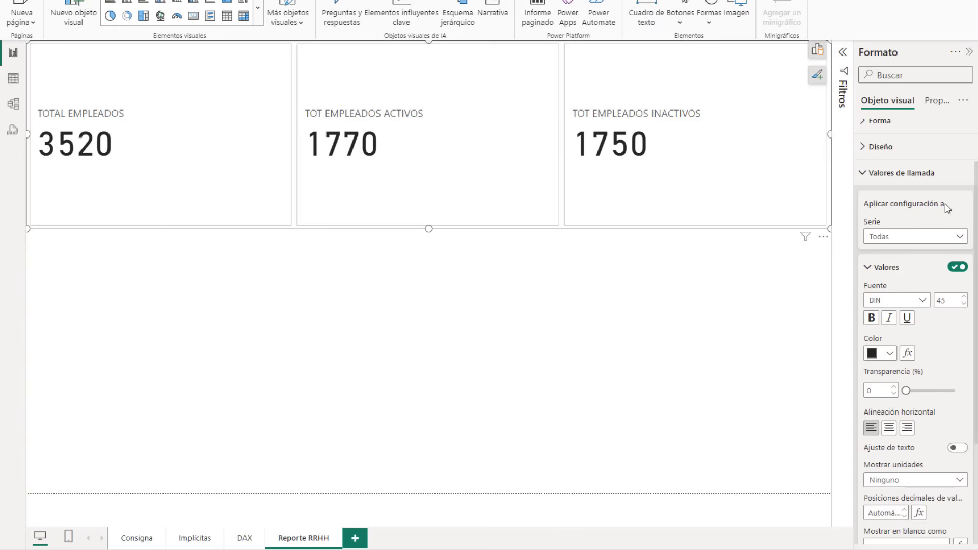
click(896, 236)
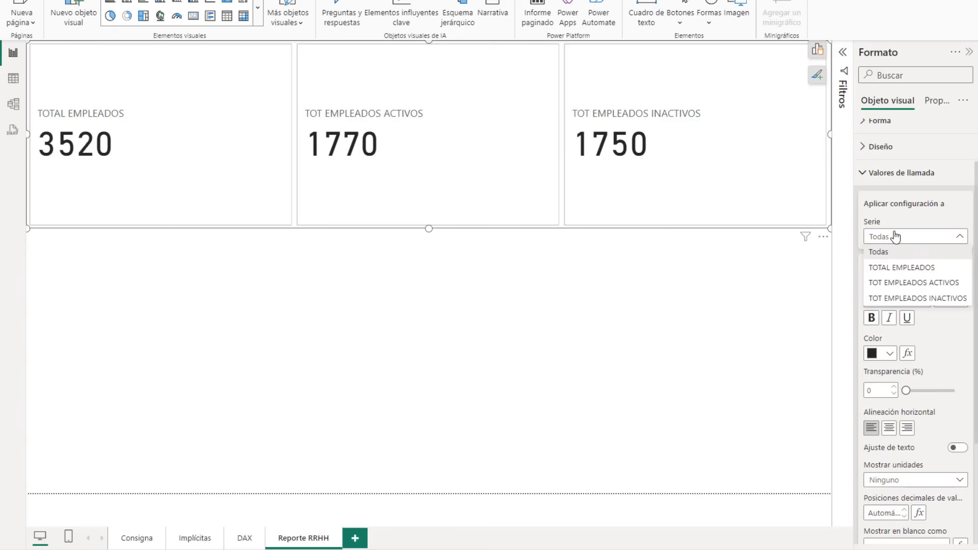
click(906, 252)
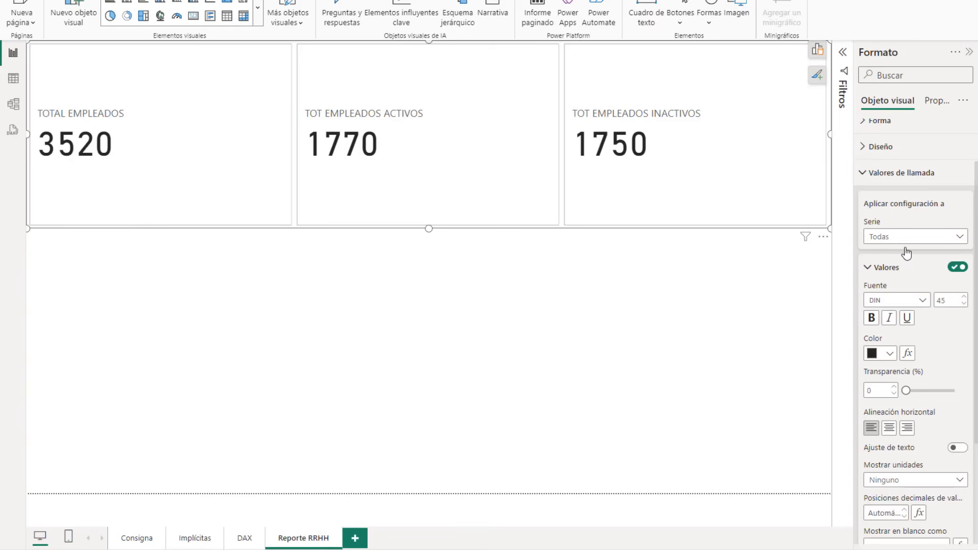
- Make the TOTAL EMPLEADOS callout value bold and set its font size to 48
click(910, 239)
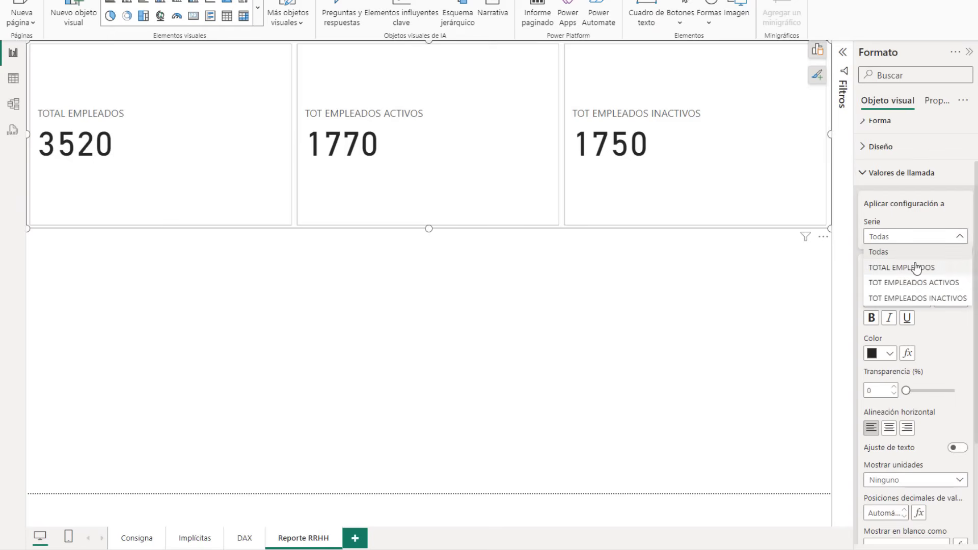
click(908, 269)
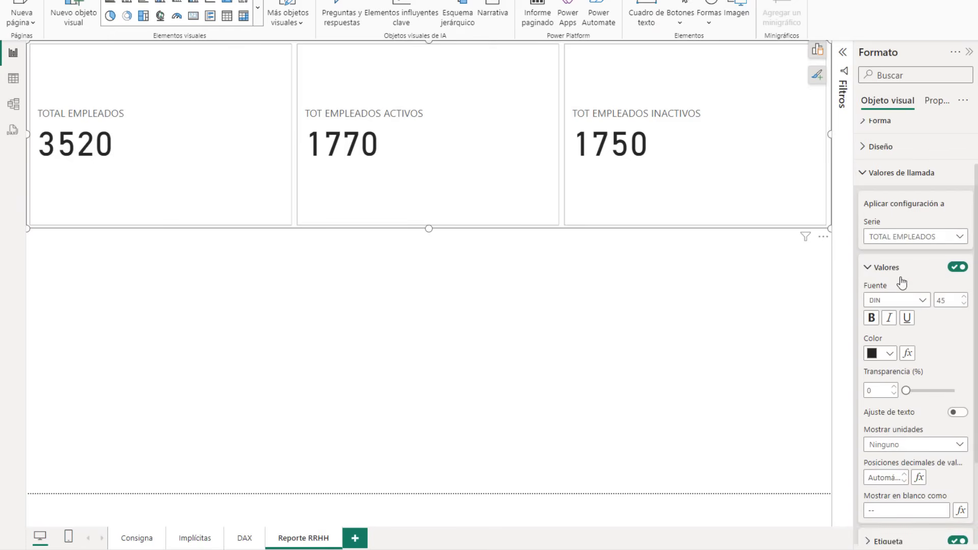
click(872, 321)
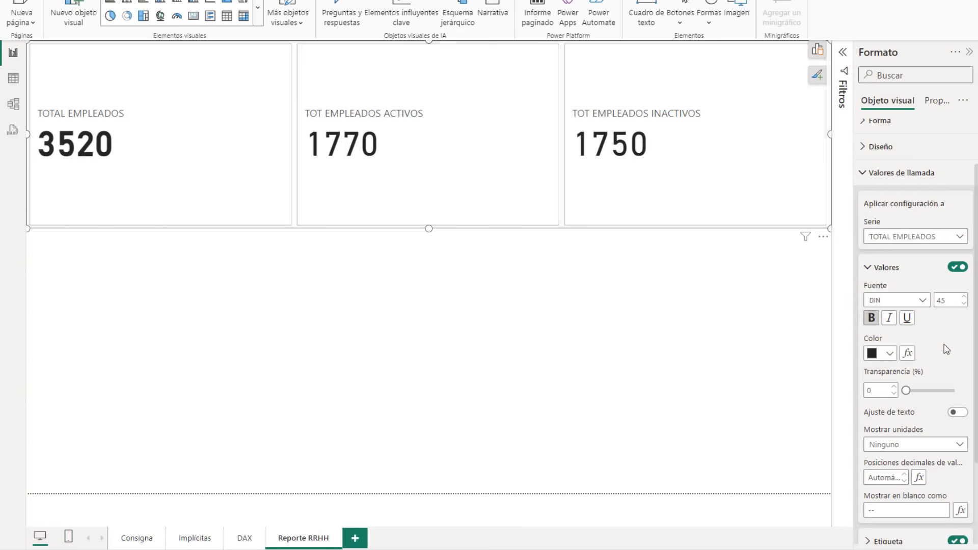
click(964, 297)
click(963, 298)
click(964, 298)
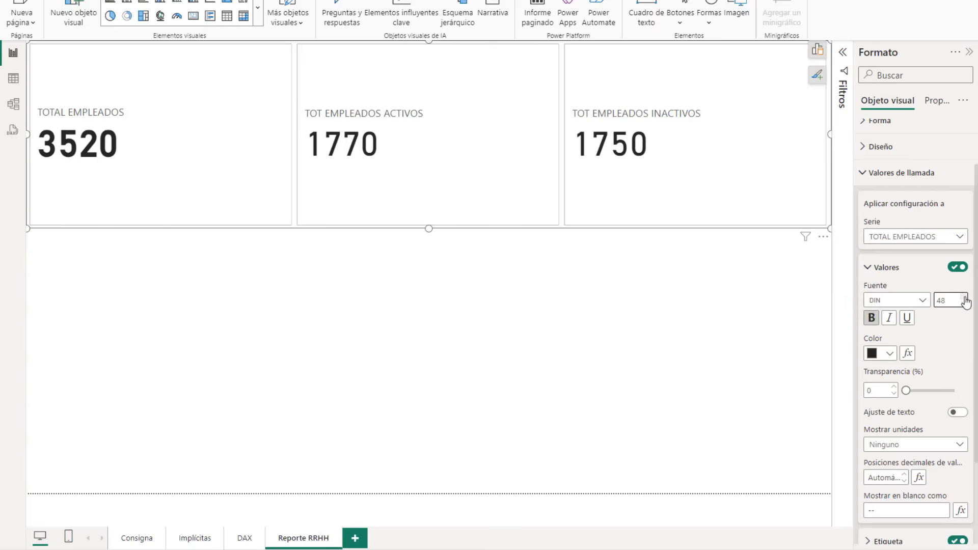
- Set the font size of the TOT EMPLEADOS ACTIVOS callout value to 42
click(937, 237)
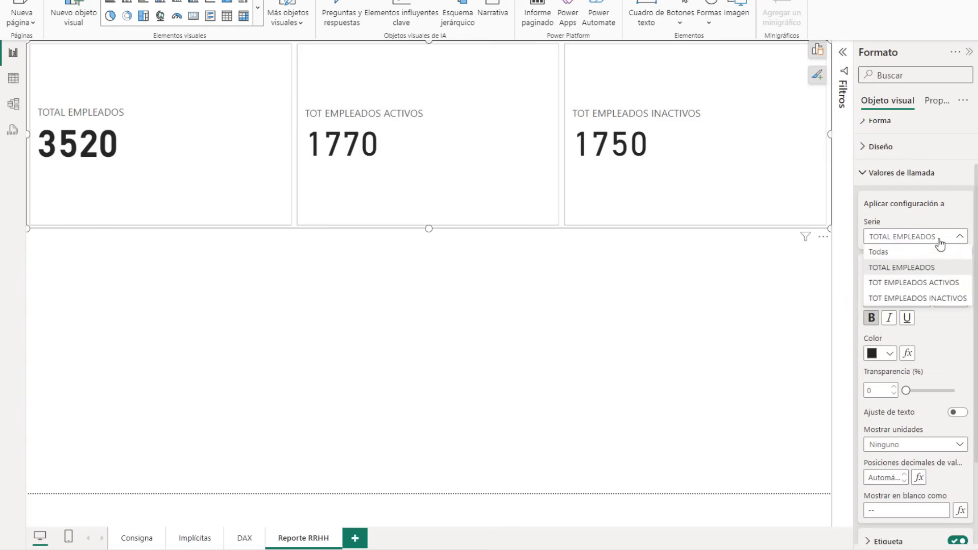
click(933, 283)
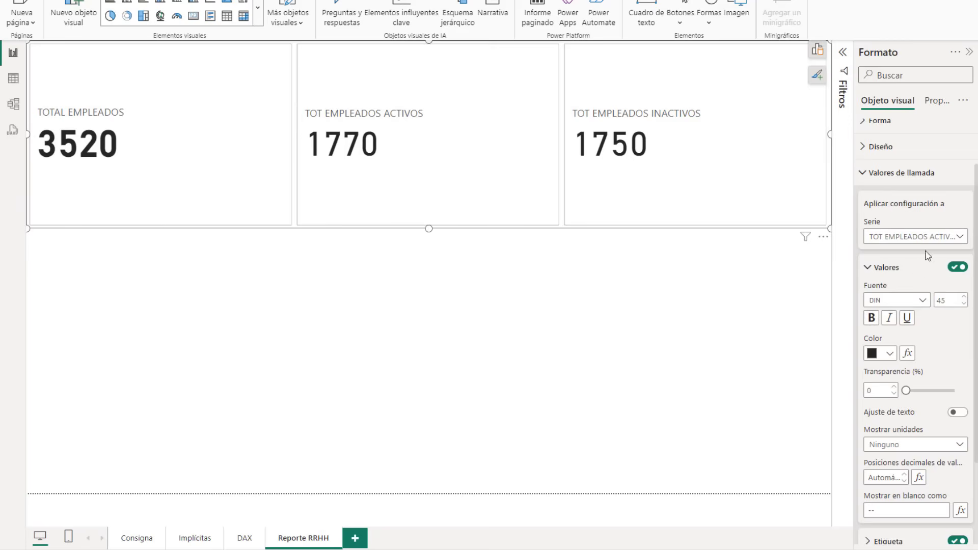
click(963, 303)
click(964, 304)
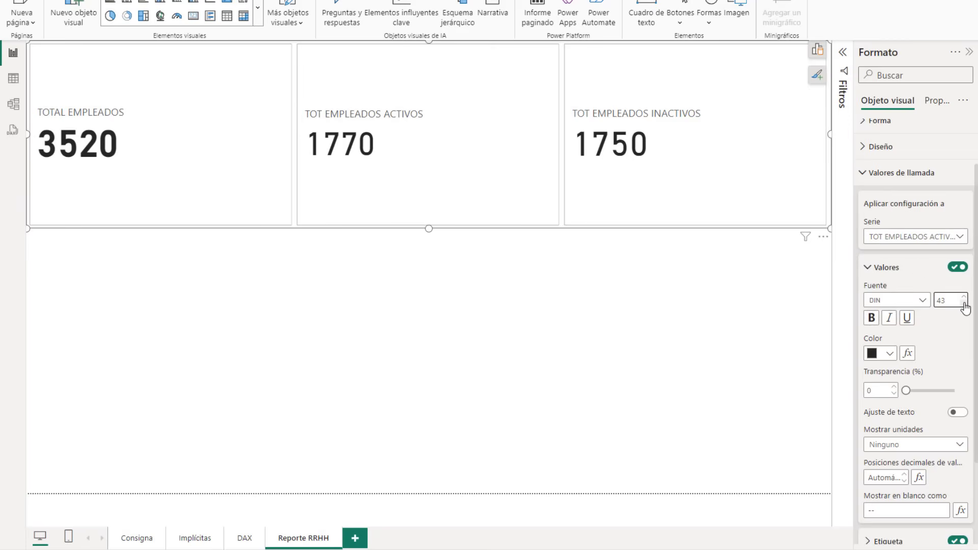
click(964, 304)
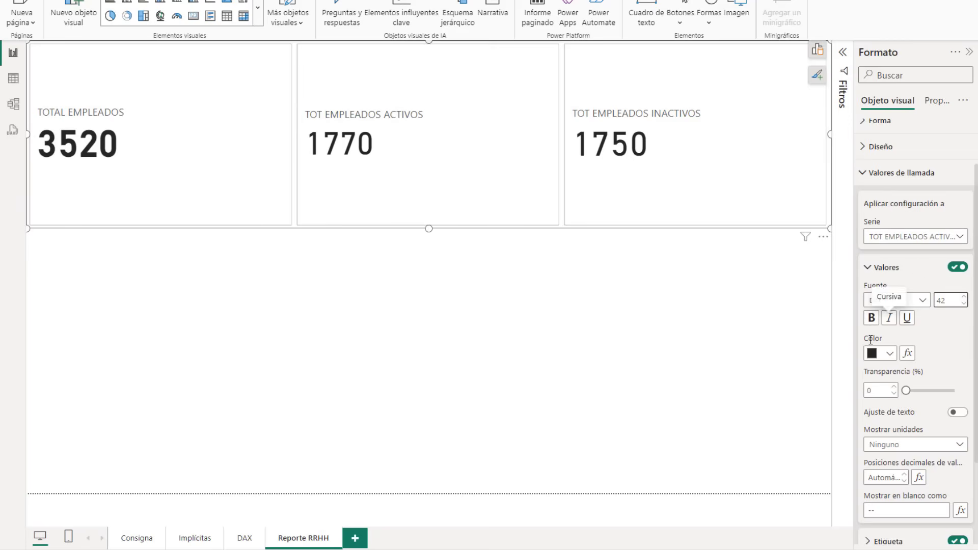
- Set the font size of the TOT EMPLEADOS INACTIVOS callout value to 42
click(932, 237)
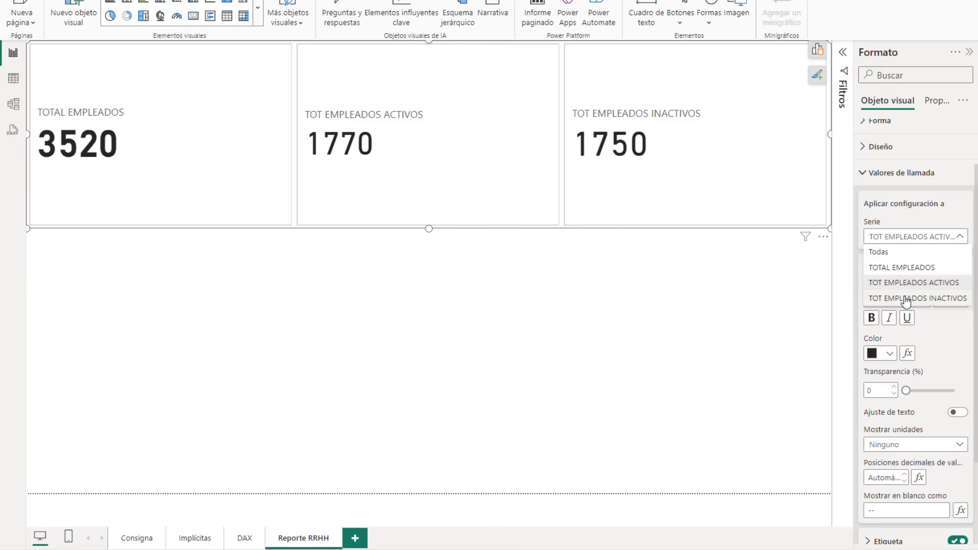
click(904, 297)
click(963, 304)
click(964, 304)
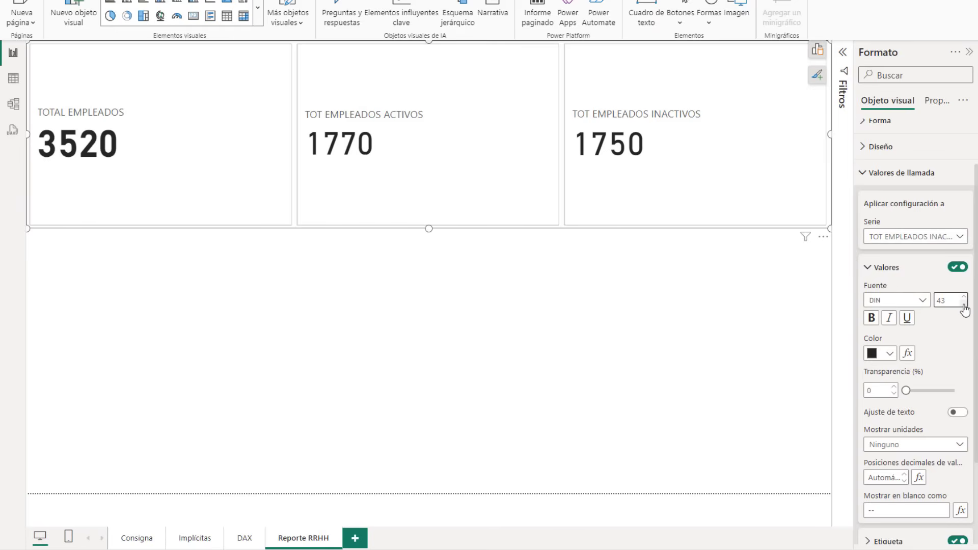
click(963, 304)
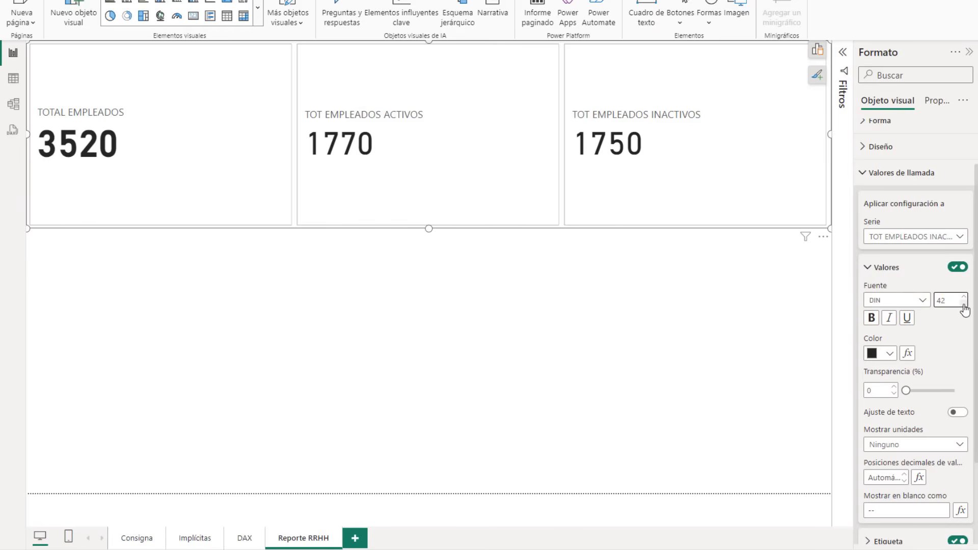
- Switch the card's callout value settings back to apply to all series (Todas)
click(960, 237)
click(945, 255)
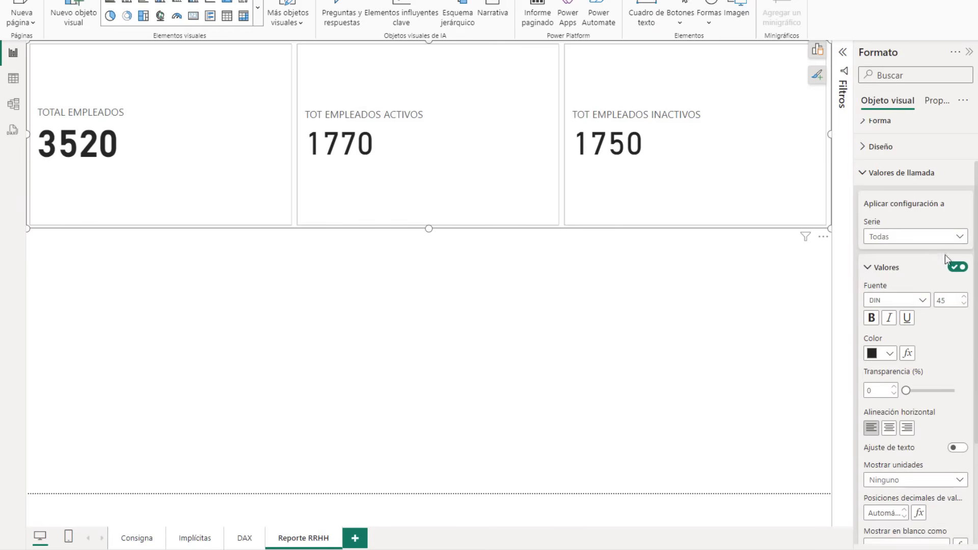
scroll(960, 321, down, 2)
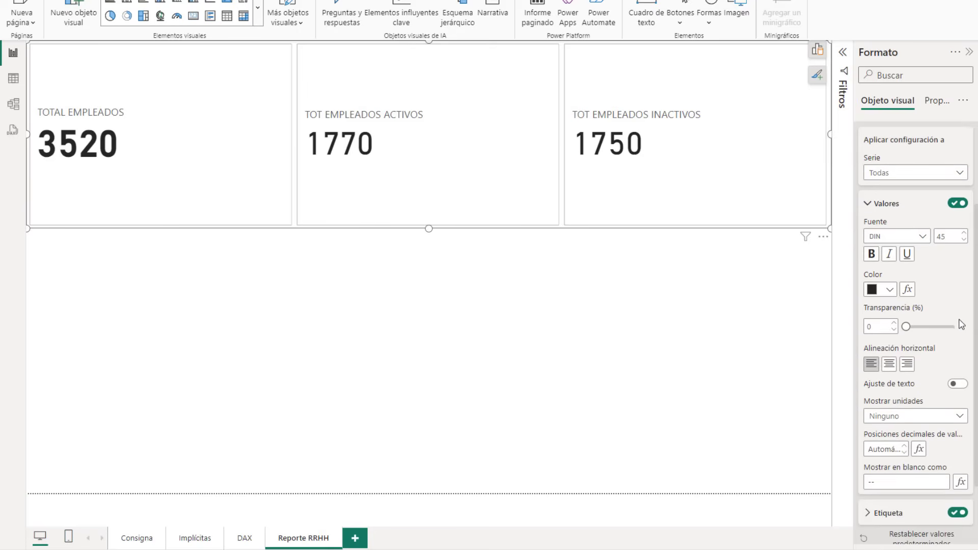
- Make the callout labels bold for all series in the employee cards
click(867, 206)
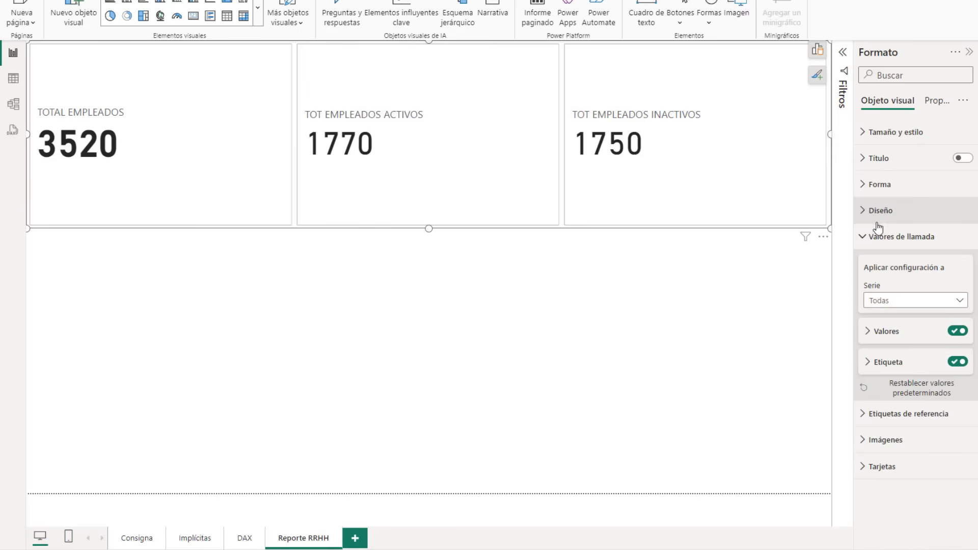
click(869, 364)
scroll(943, 321, down, 2)
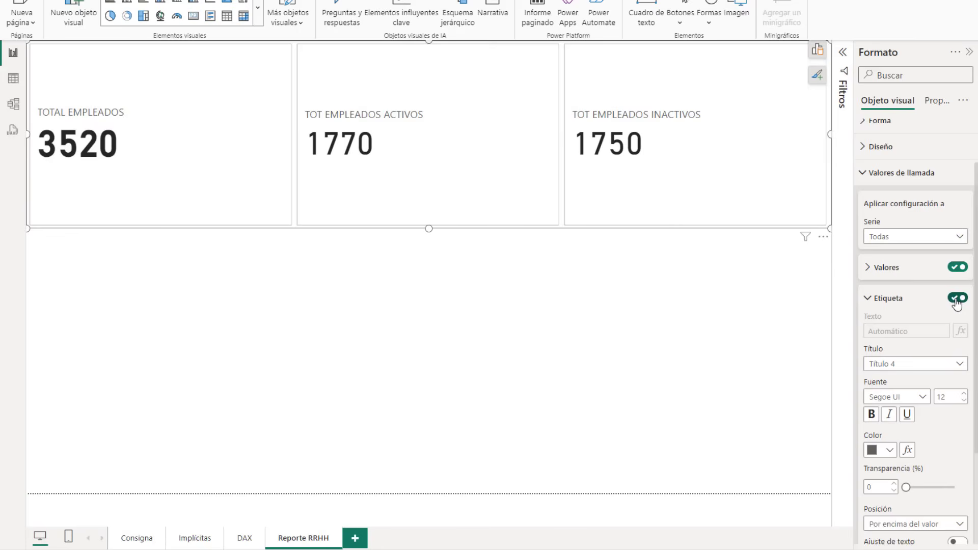
click(957, 300)
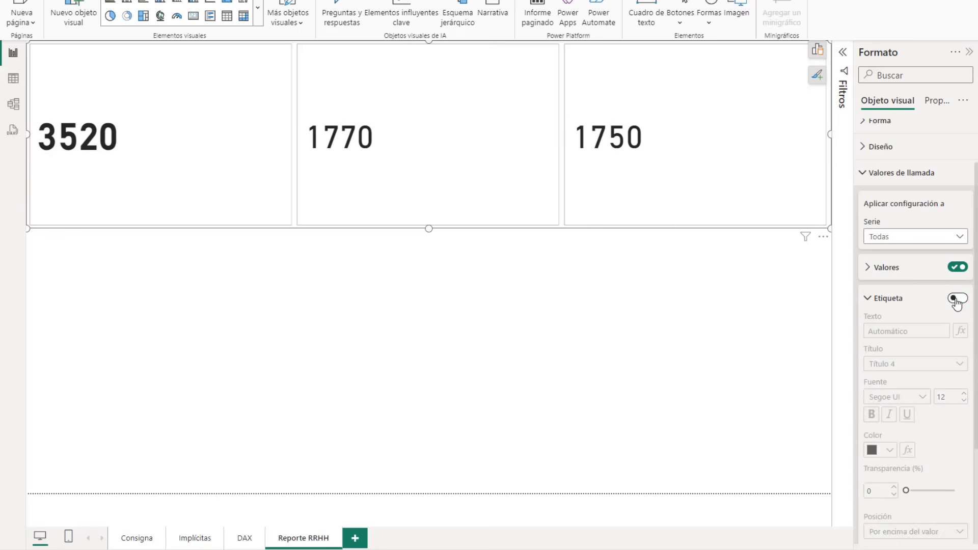
click(957, 300)
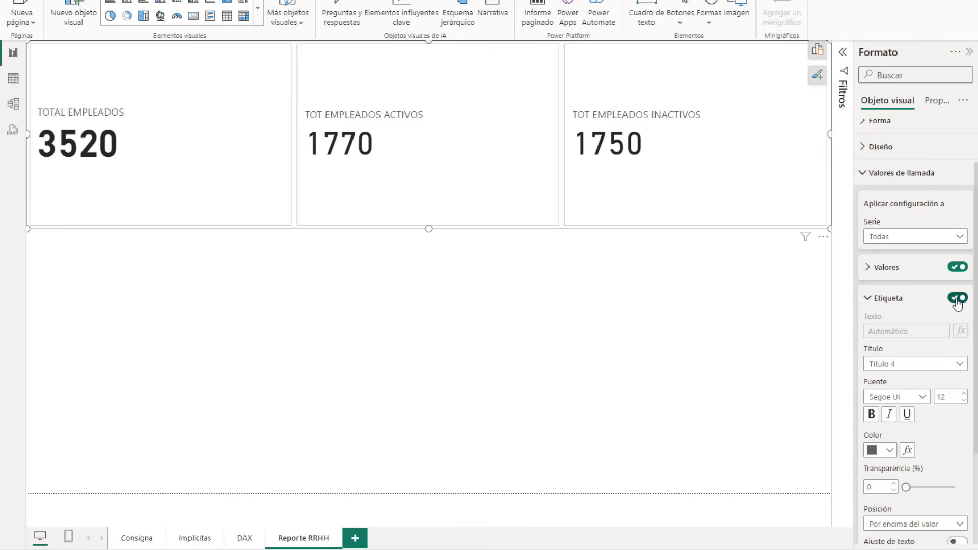
scroll(954, 305, down, 2)
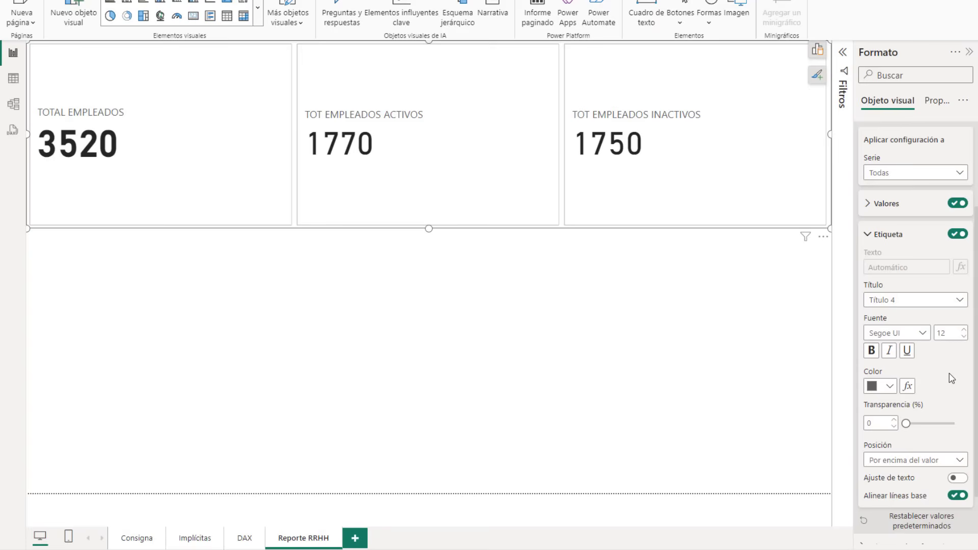
click(872, 352)
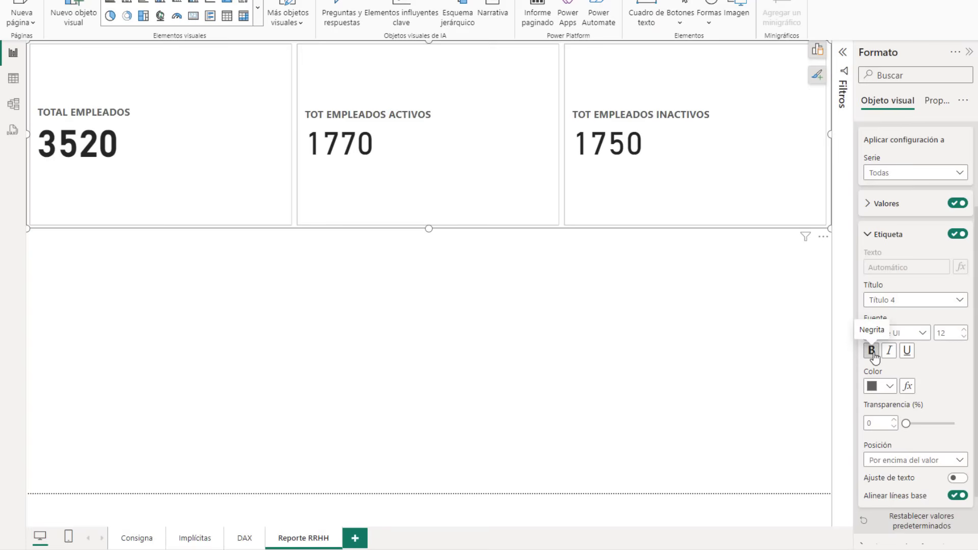
- Try placing the card labels below their values and italicizing them, reverting both changes
click(958, 461)
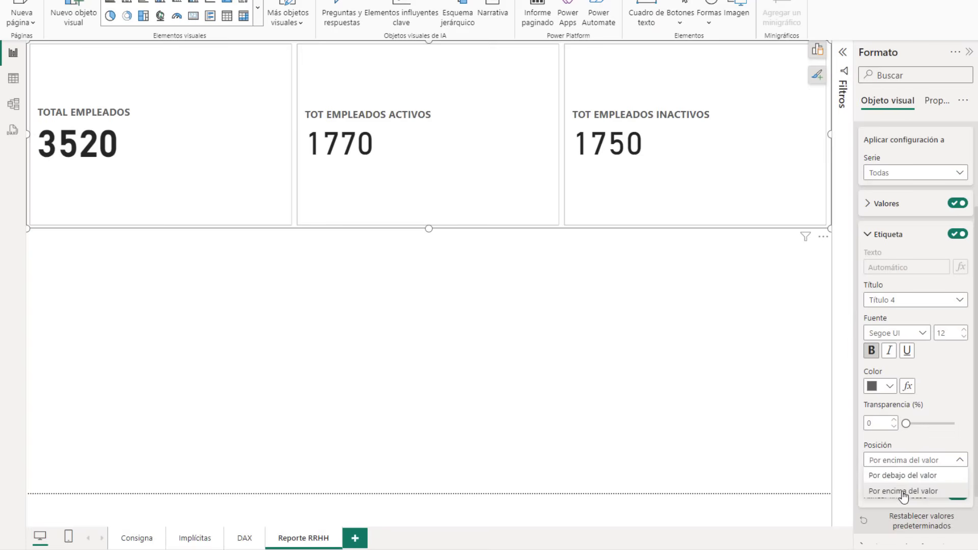
click(912, 479)
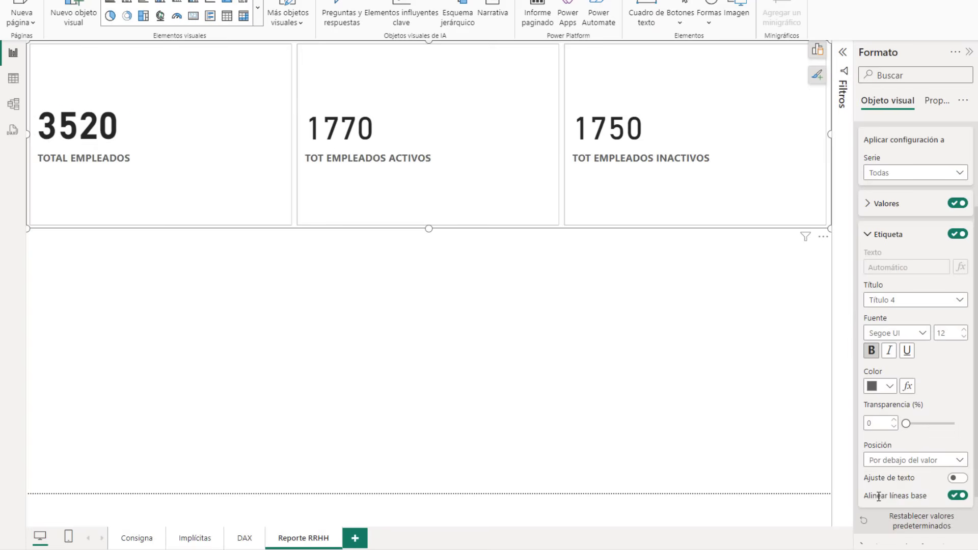
click(903, 462)
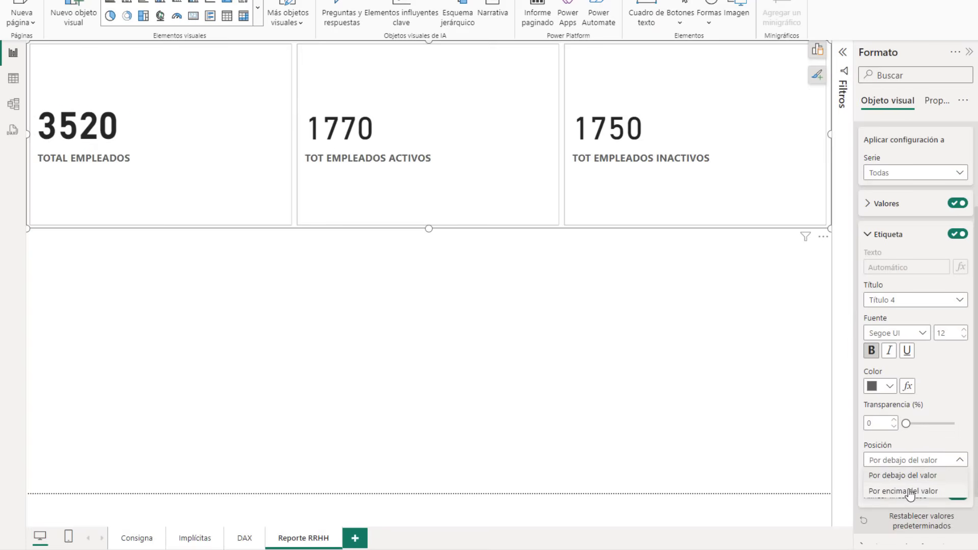
click(910, 492)
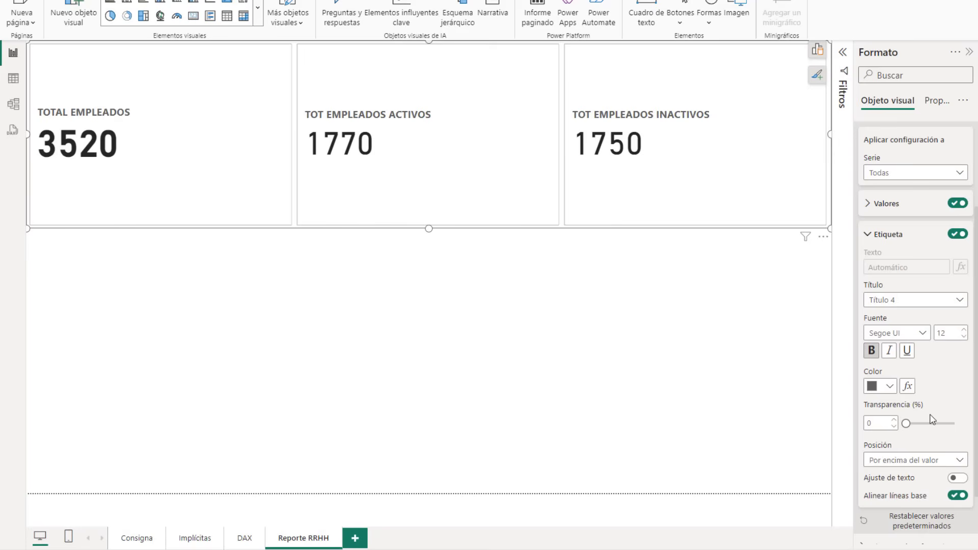
click(892, 353)
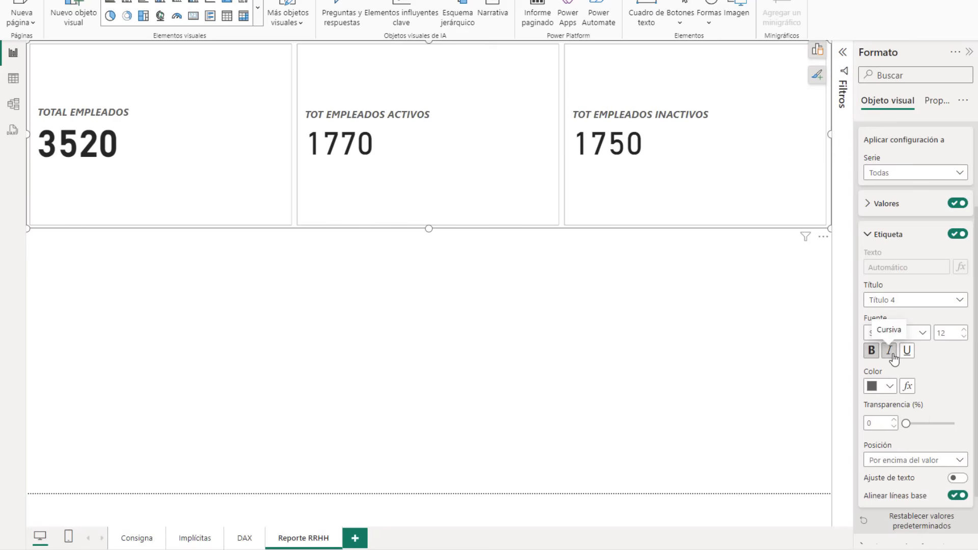
click(891, 351)
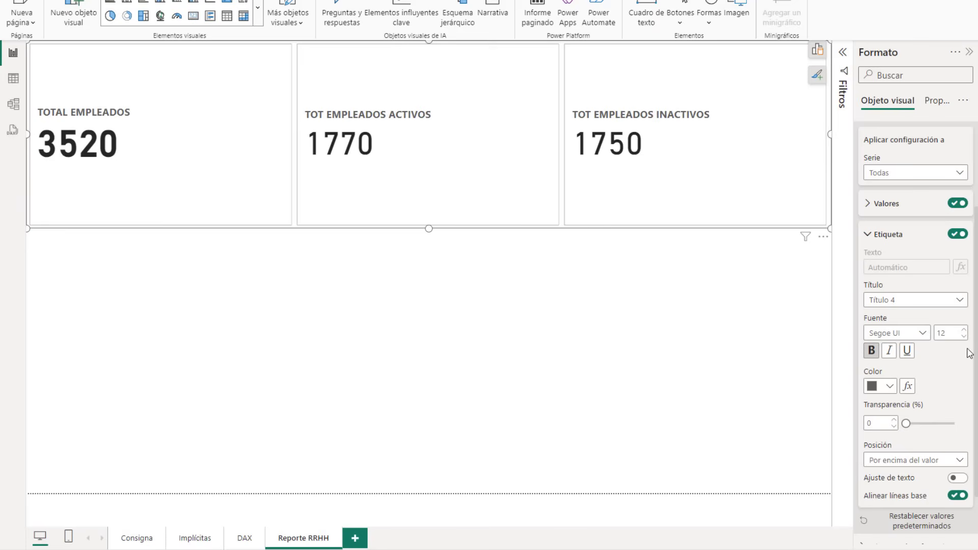
- Set the label text of the TOTAL EMPLEADOS series to "Total empleados"
scroll(959, 390, up, 1)
scroll(960, 391, down, 1)
click(902, 174)
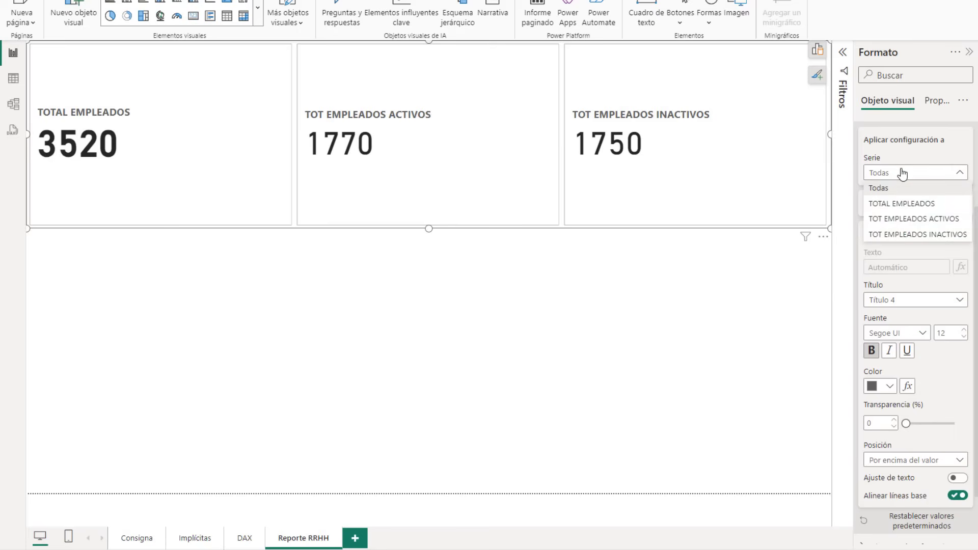
click(924, 204)
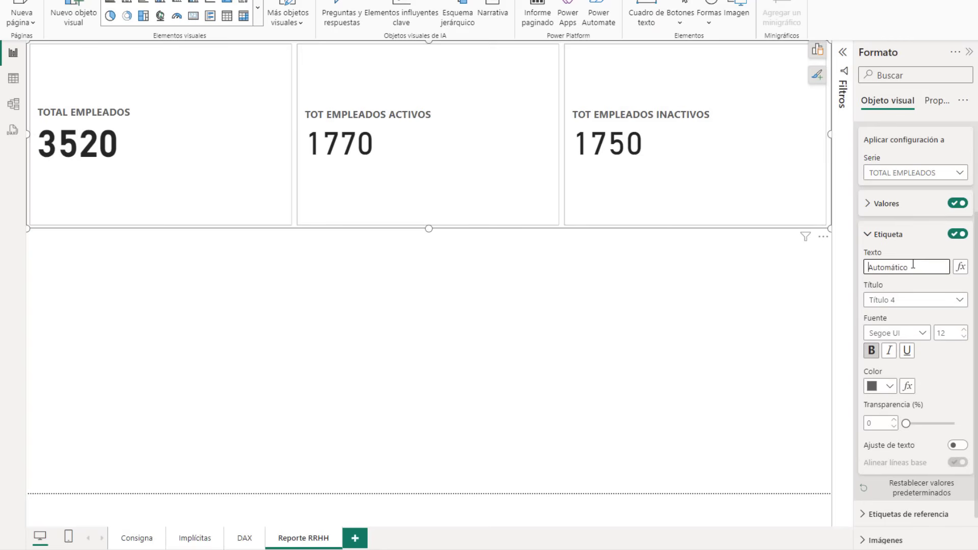
text(Total)
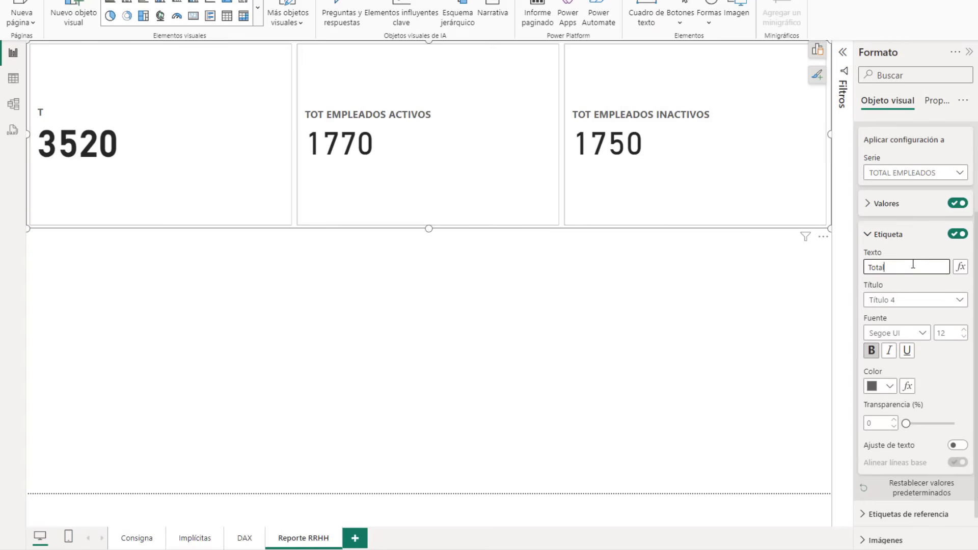
text( empleados)
- Set the label text of the TOT EMPLEADOS ACTIVOS series to "Empleados Activos"
click(916, 175)
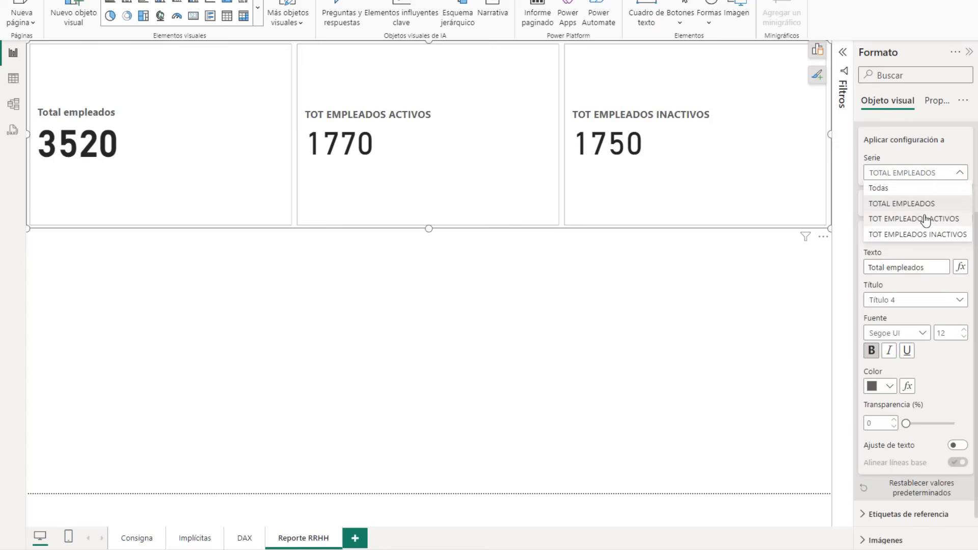
click(925, 220)
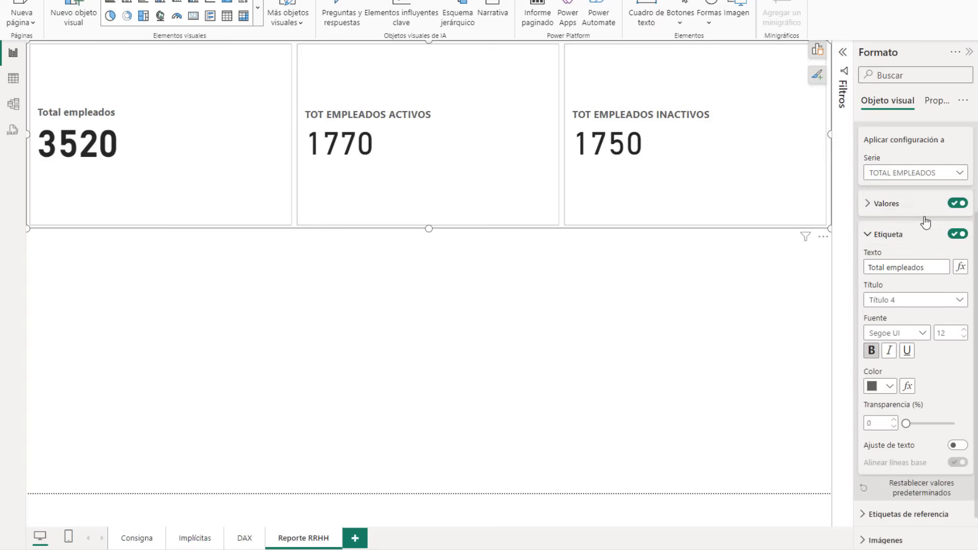
click(917, 265)
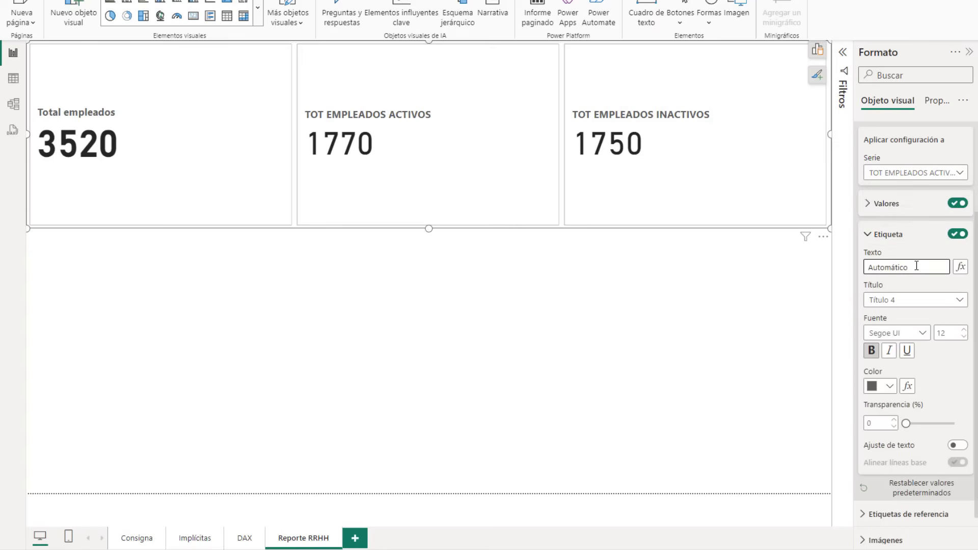
text(Empleados )
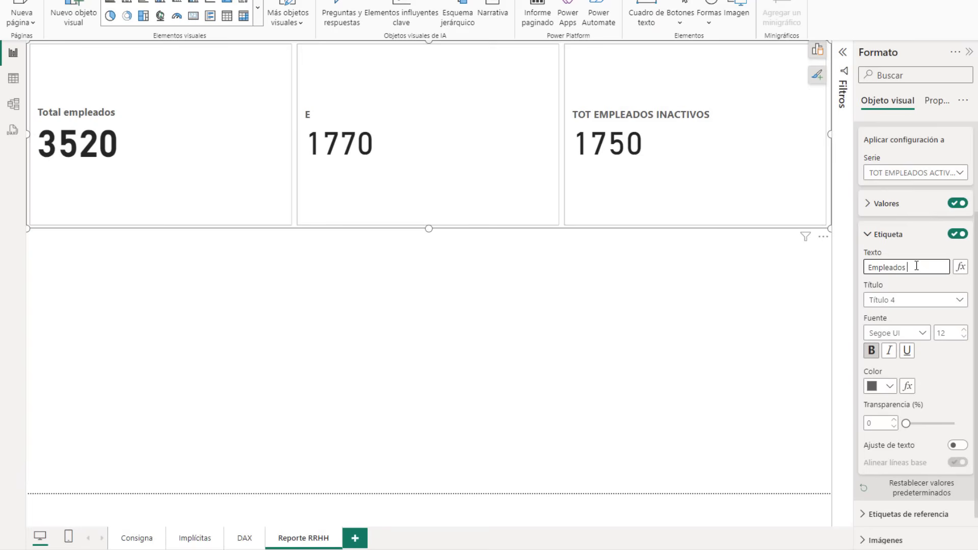
text(activos)
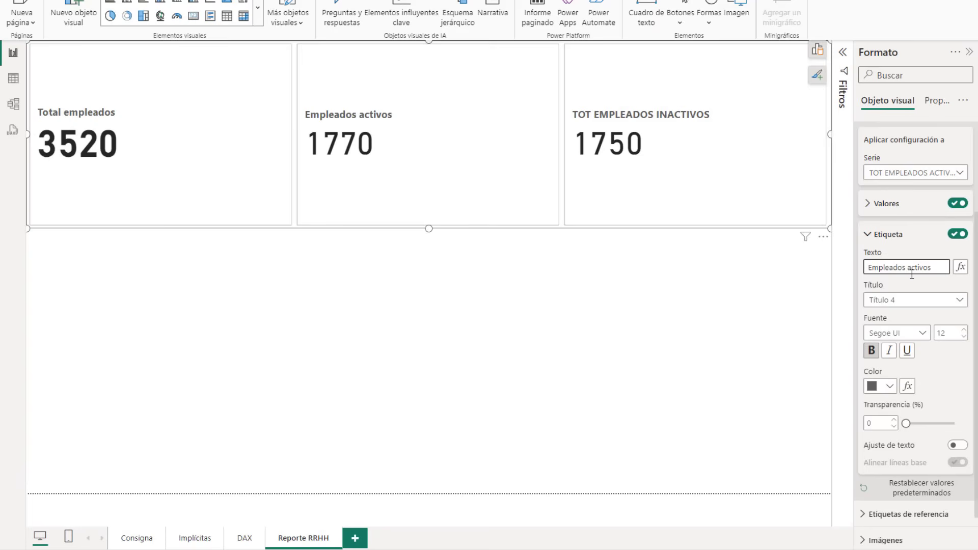
click(912, 272)
key(BackSpace)
text(S)
key(BackSpace)
text(A)
- Set the label text of the TOT EMPLEADOS INACTIVOS series to "Empleados Inactivos"
click(951, 172)
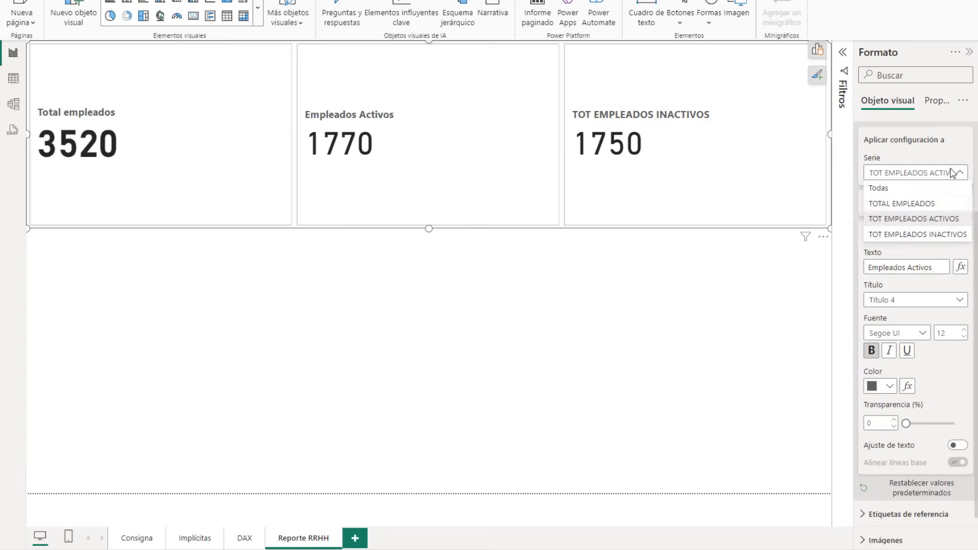
click(917, 234)
click(886, 264)
text(E)
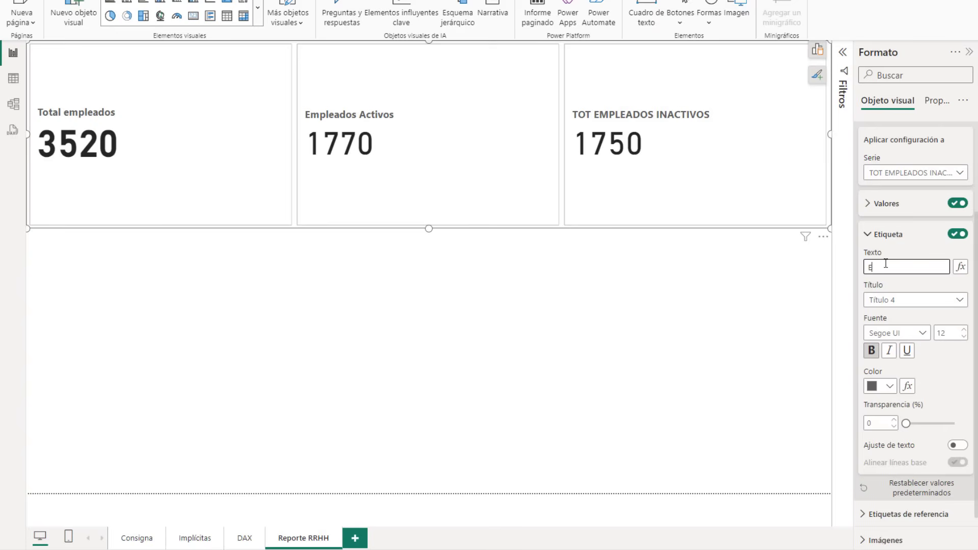
text(mpleados Inactivos)
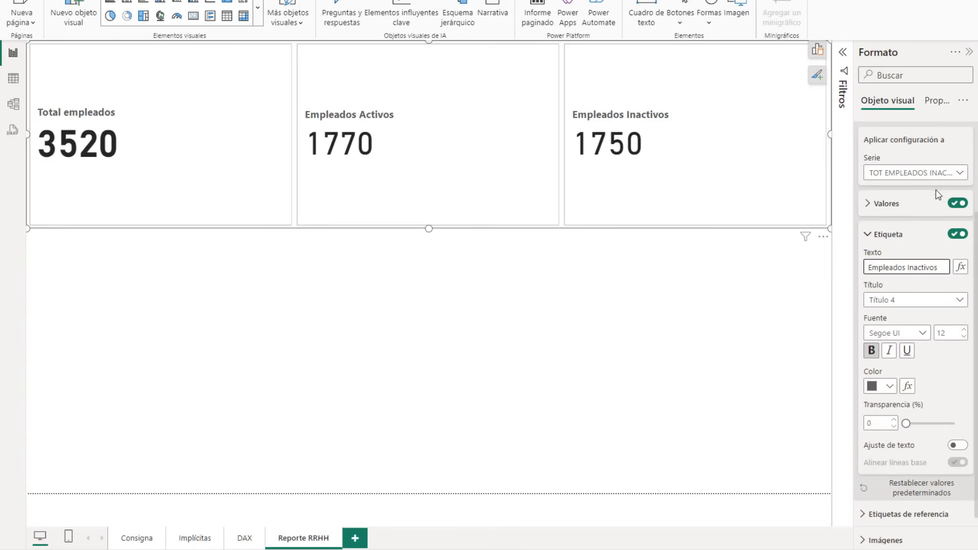
- Capitalize the second word of the first card's label so it reads "Total Empleados", and collapse the callout value settings
click(936, 173)
click(927, 203)
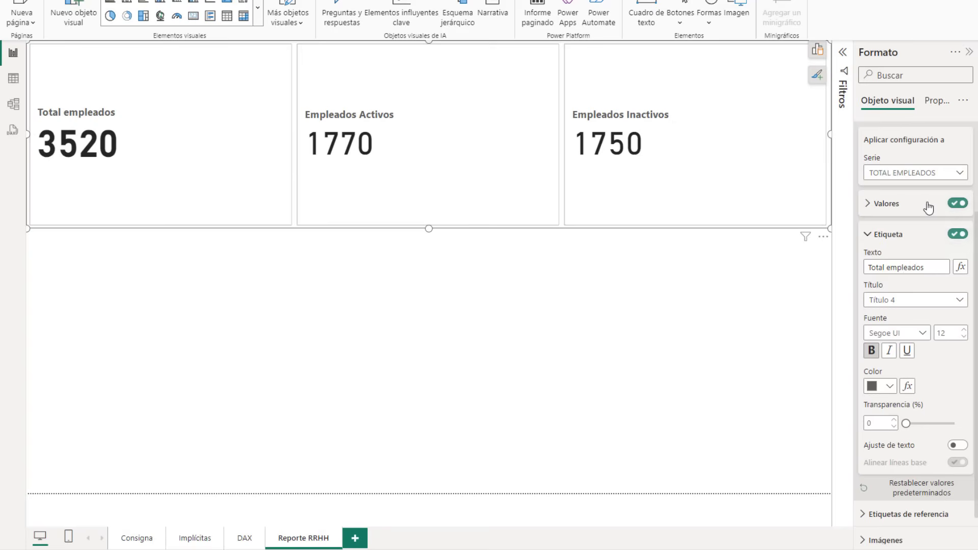
click(892, 267)
key(BackSpace)
text(E)
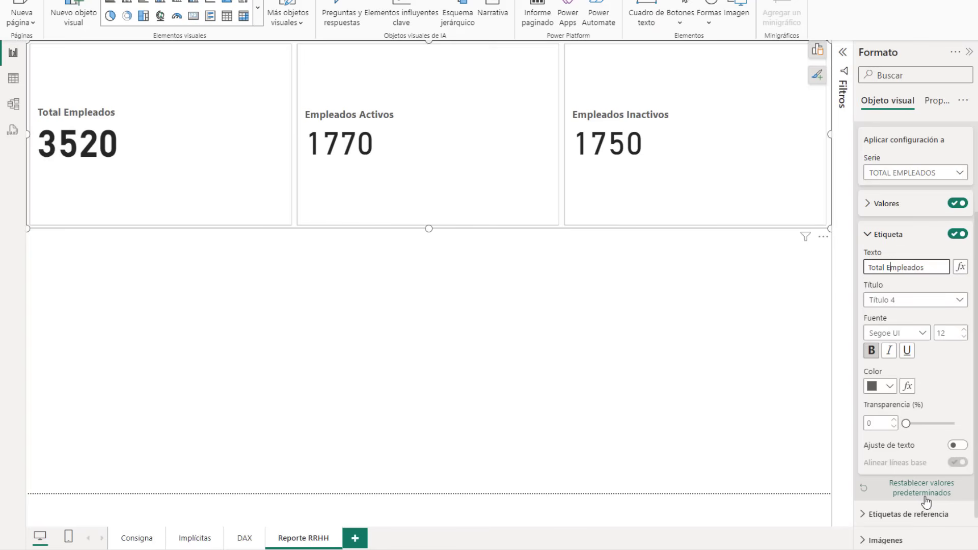
click(874, 236)
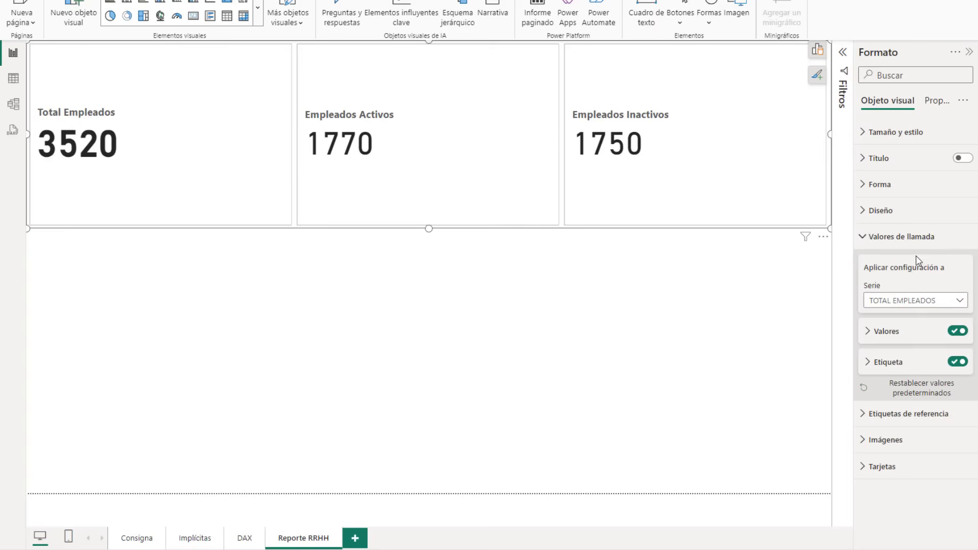
click(865, 239)
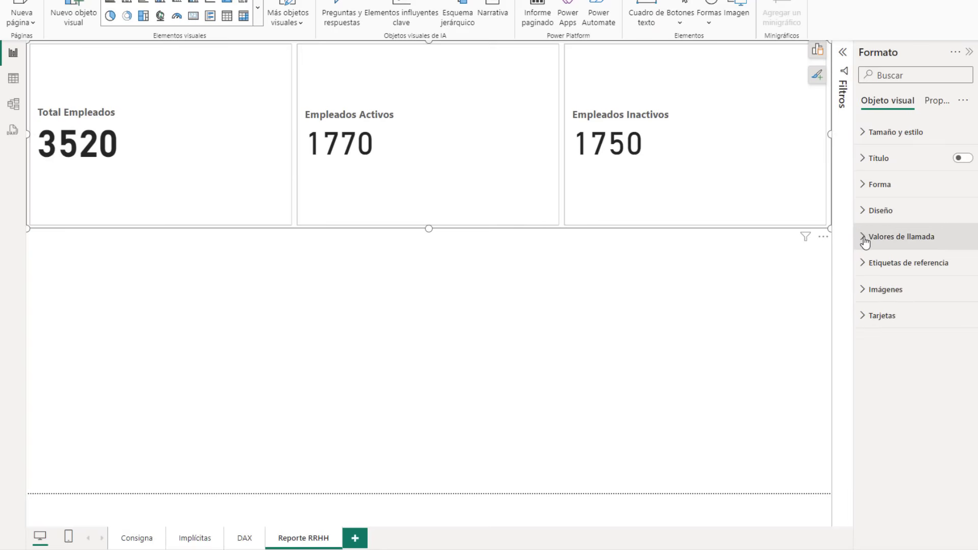
- Change the shape of the cards to Rectángulo redondeado
click(866, 188)
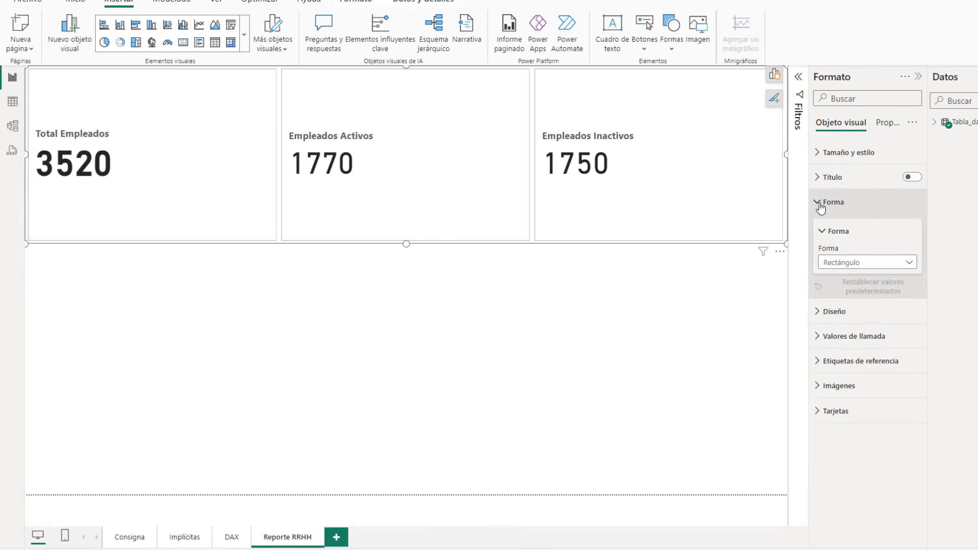
click(861, 263)
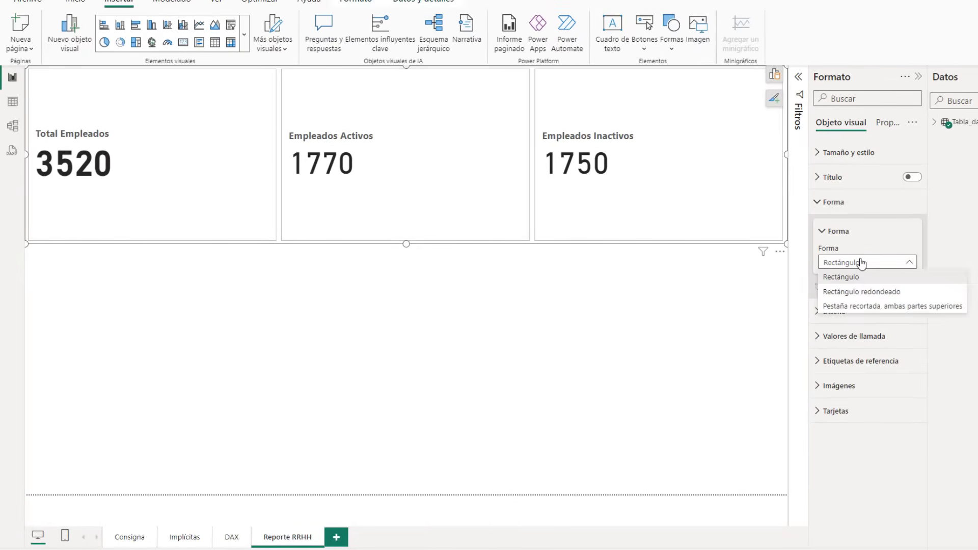
click(884, 292)
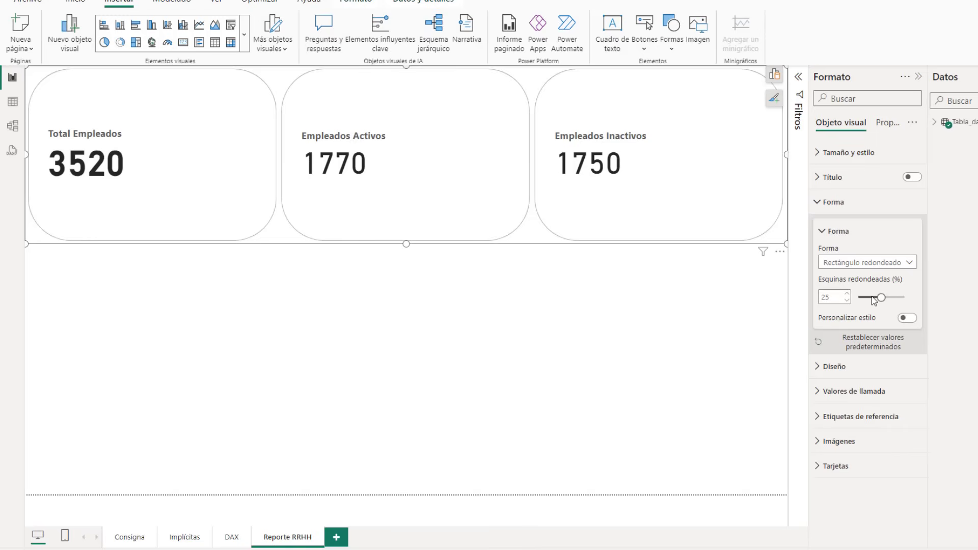
- Try customizing individual card corners with a 50% upper-left corner, and turn the custom style back off
click(908, 318)
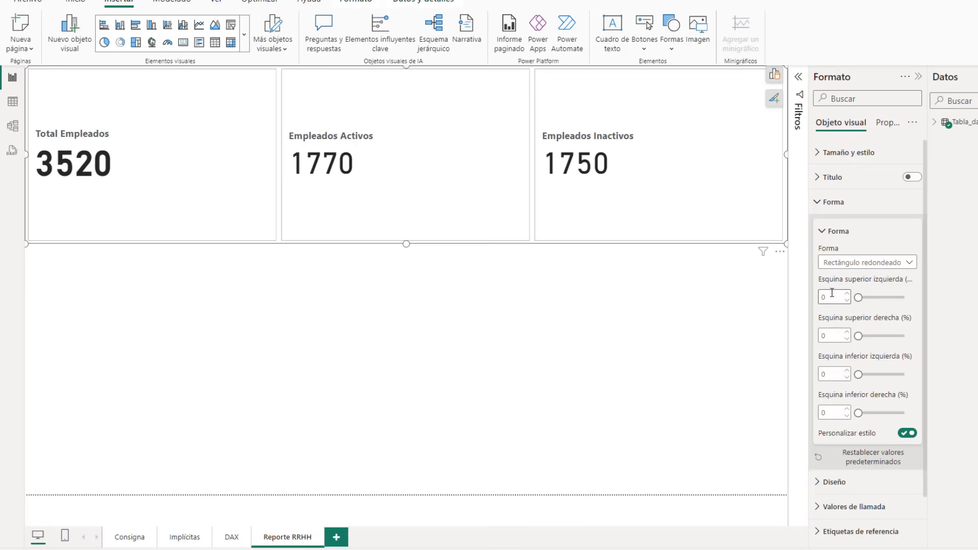
click(832, 293)
text(50)
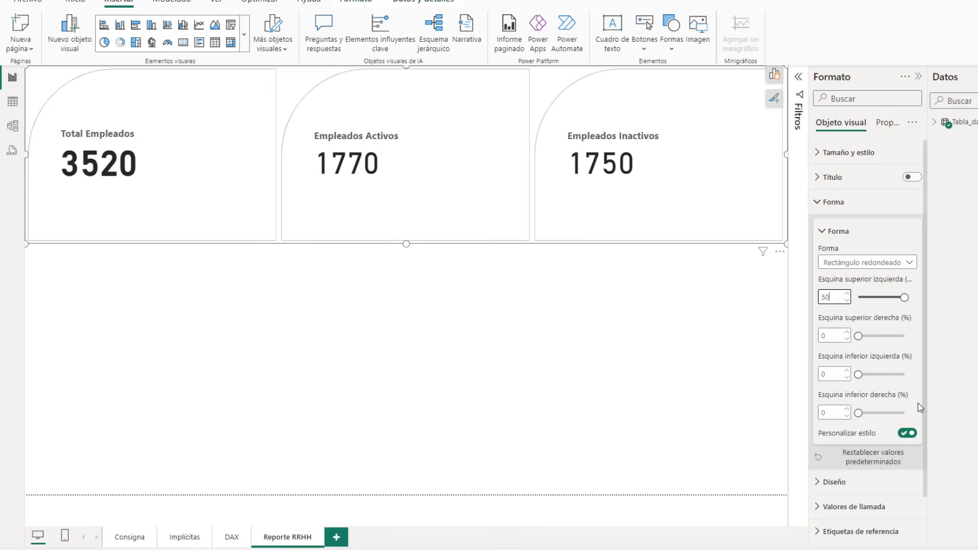
click(906, 434)
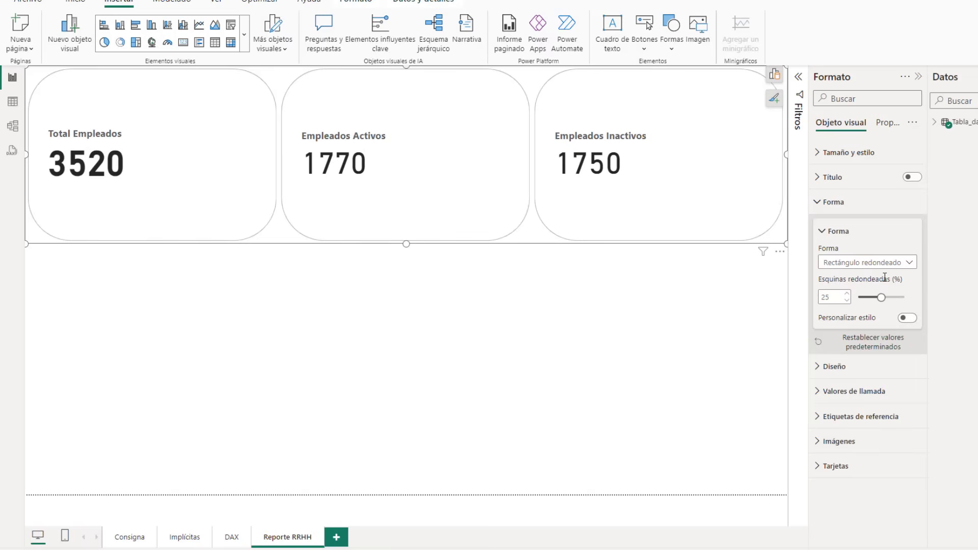
- Set the corner rounding of the cards to 10%
click(828, 295)
double_click(828, 295)
text(15)
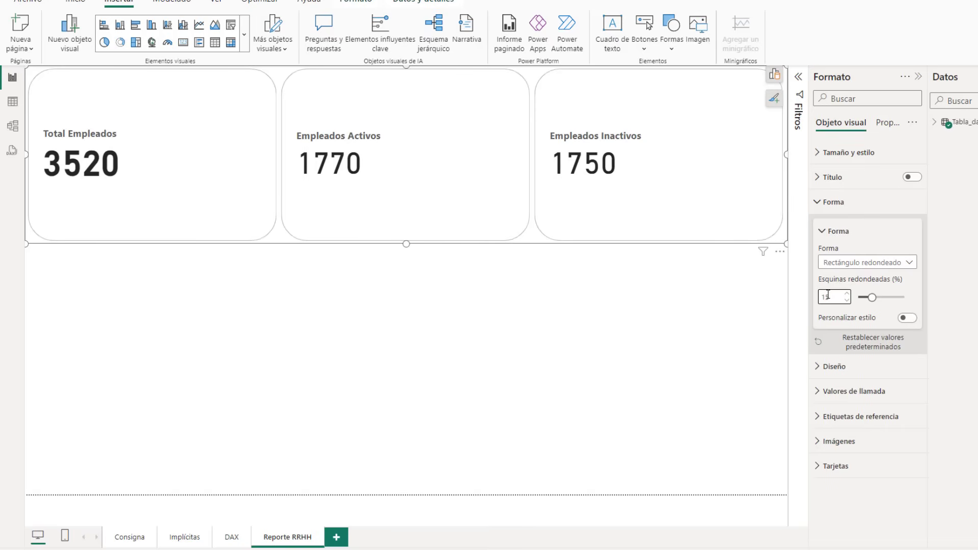
key(BackSpace)
text(0)
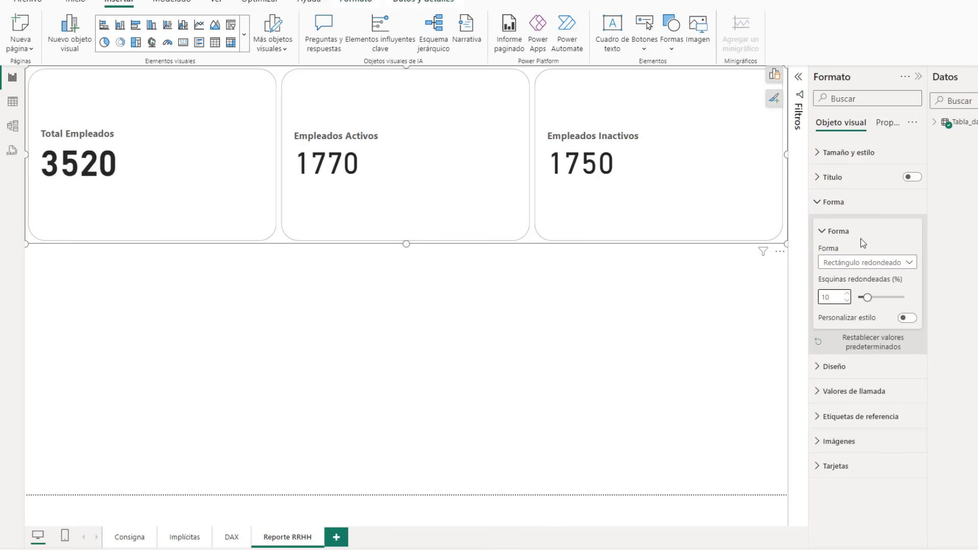
- Try the Columna única arrangement for the cards, making the visual taller and narrowing it to about a third of the page width
click(820, 204)
click(820, 228)
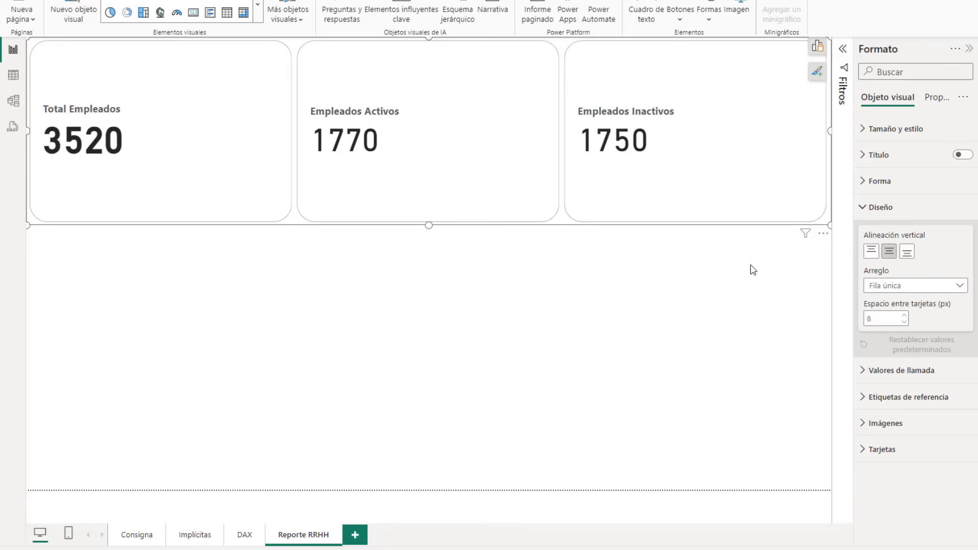
click(917, 286)
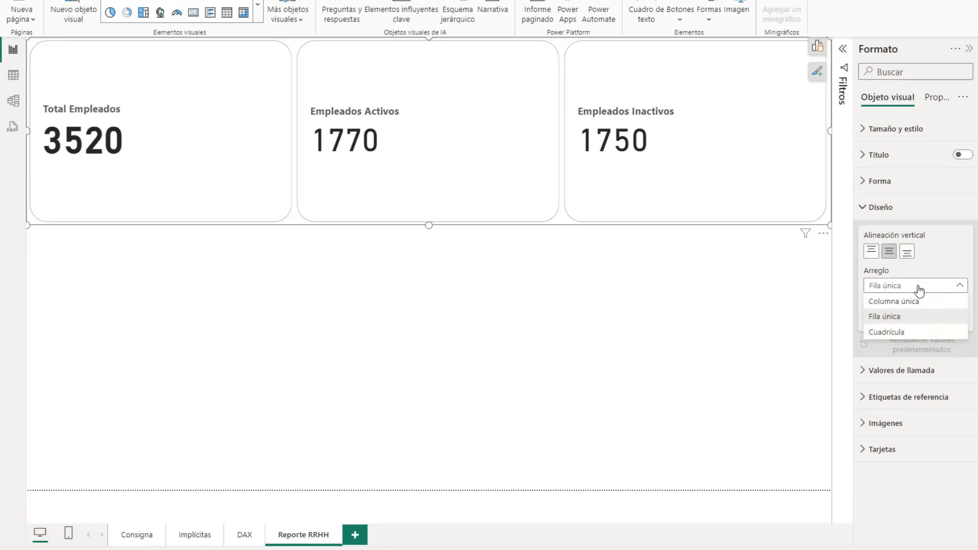
click(920, 301)
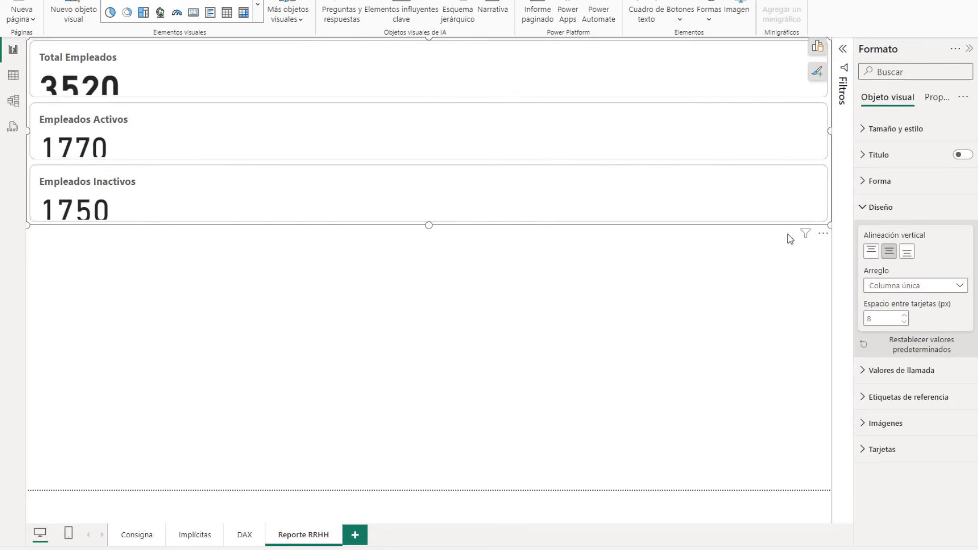
drag(429, 225, 408, 466)
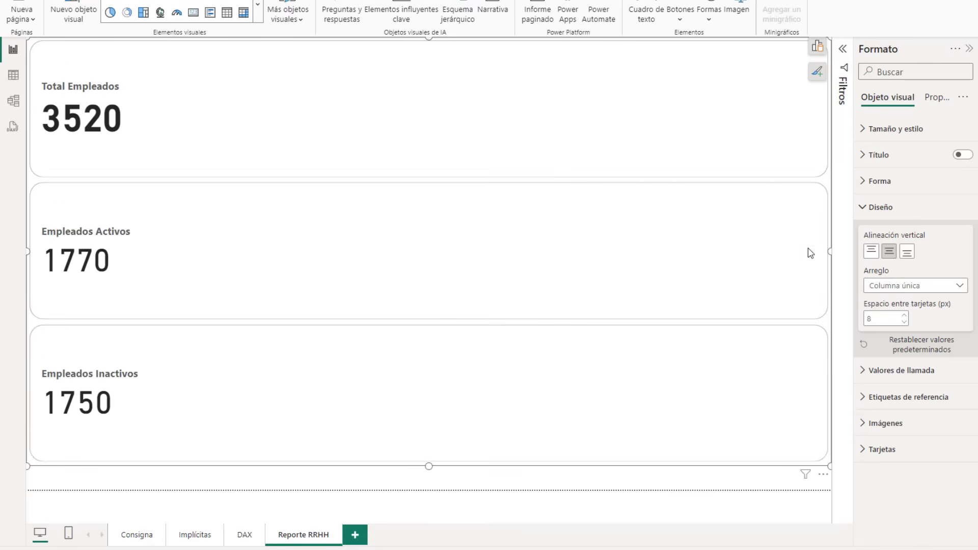
drag(829, 251, 316, 238)
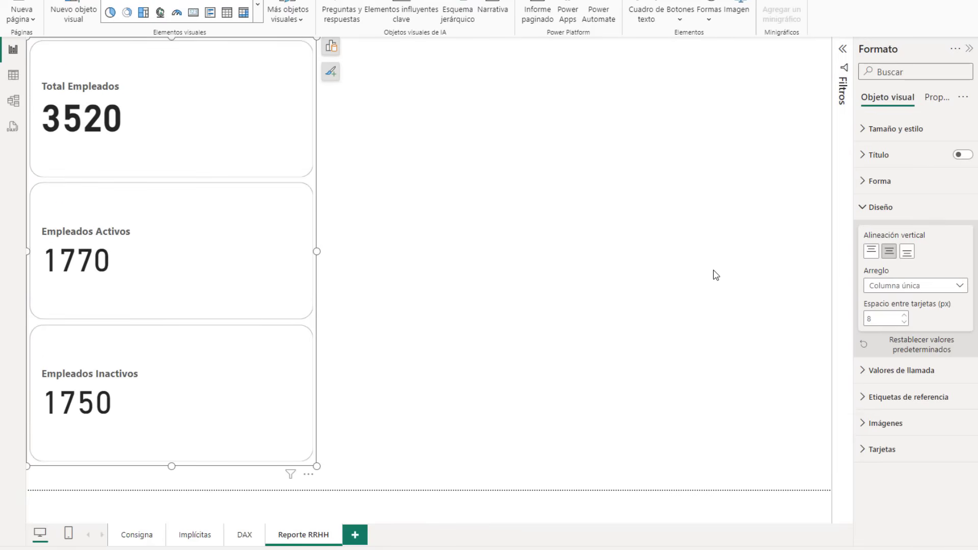
- Try the Cuadrícula arrangement with 2 rows and 2 columns, making the visual slightly wider and shorter
click(921, 286)
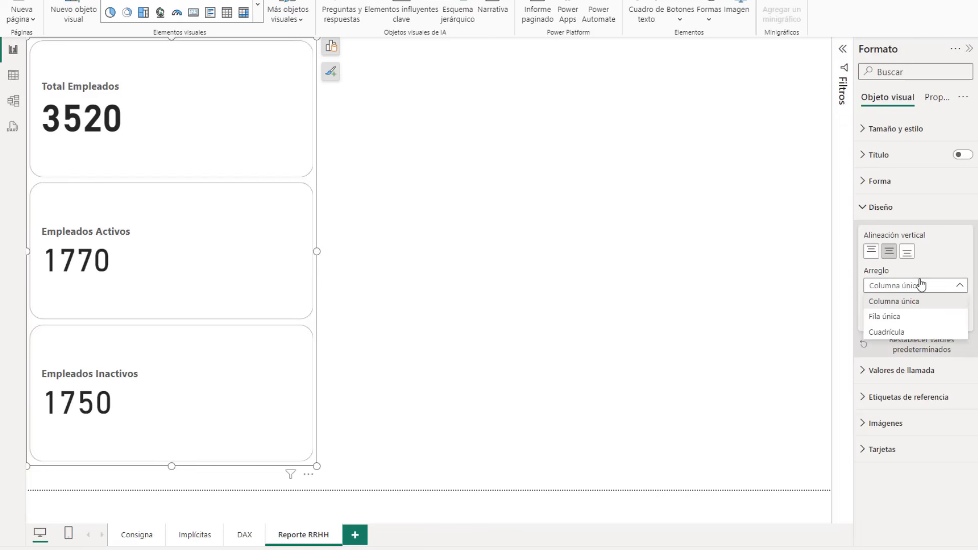
click(908, 334)
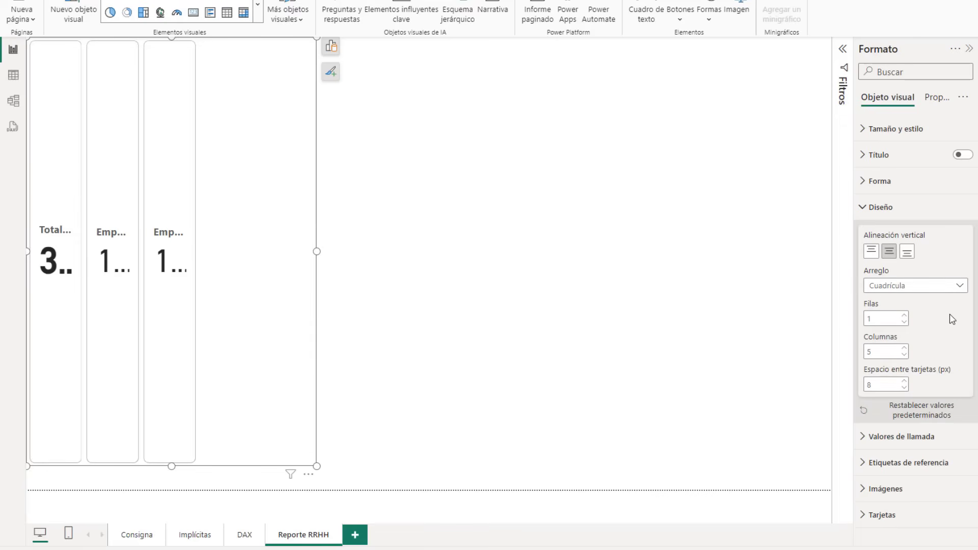
click(894, 319)
click(887, 350)
click(878, 319)
text(2)
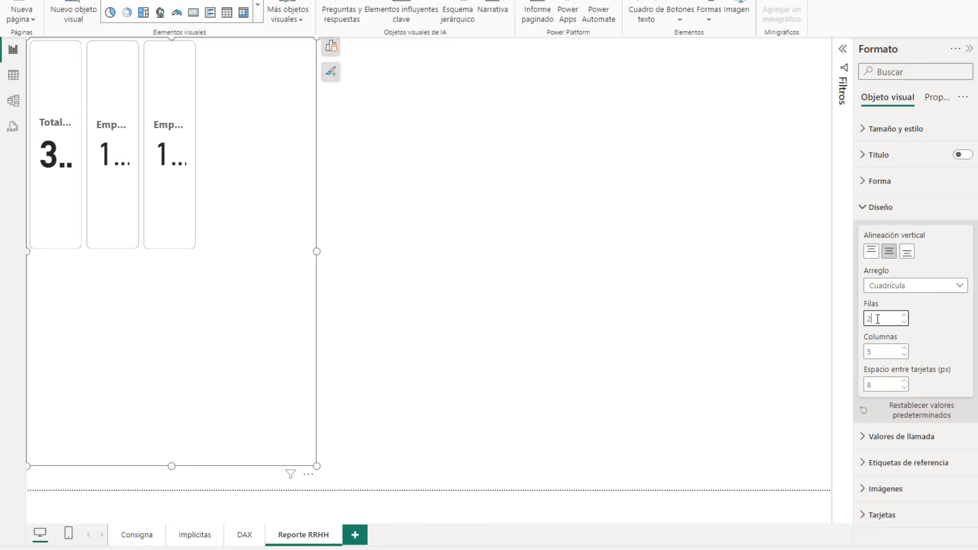
click(876, 351)
text(2)
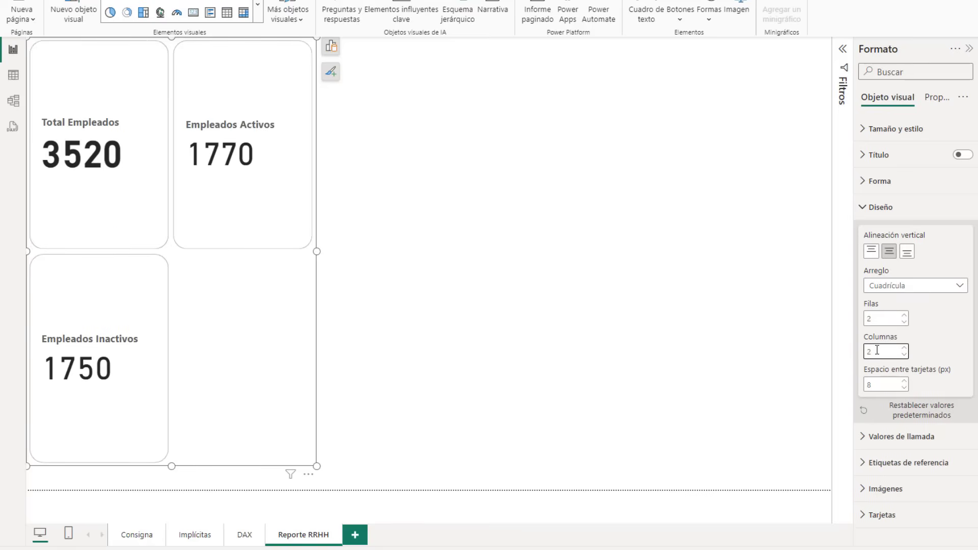
drag(316, 466, 393, 395)
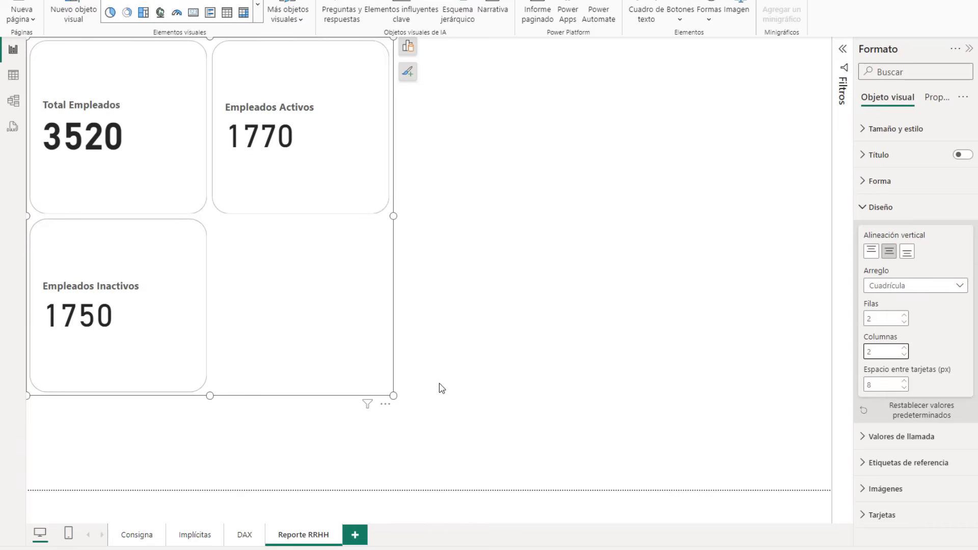
- Arrange the cards as Fila única and resize the visual to a short band spanning the full page width
click(922, 286)
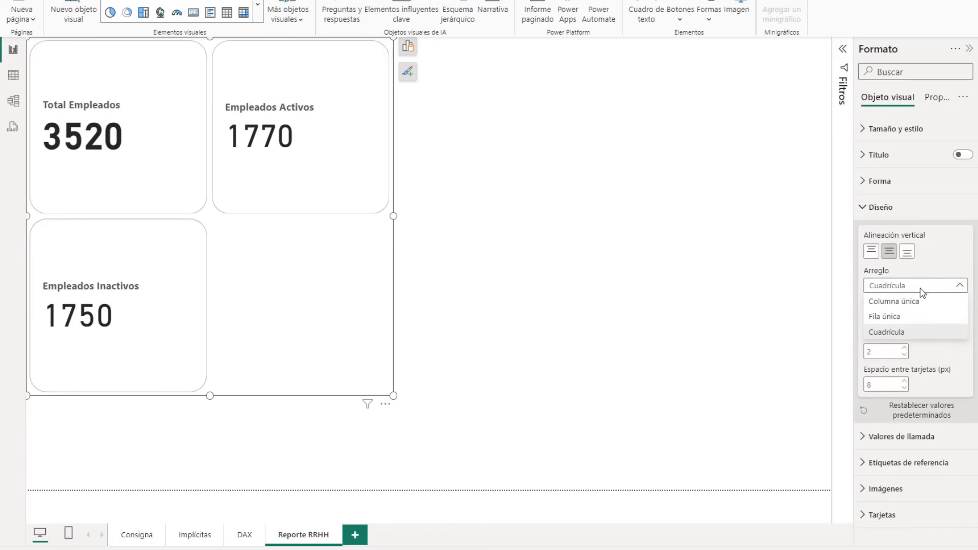
click(908, 317)
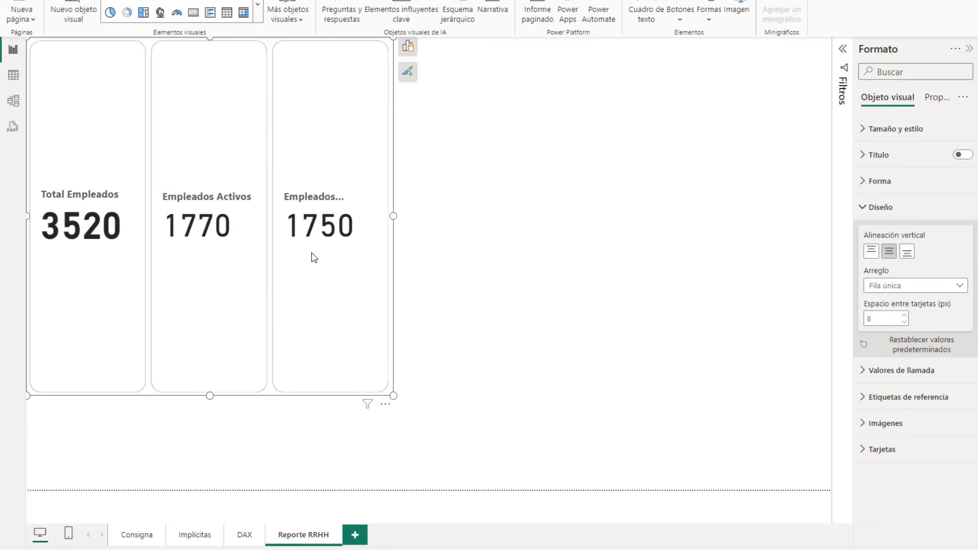
drag(394, 216, 830, 216)
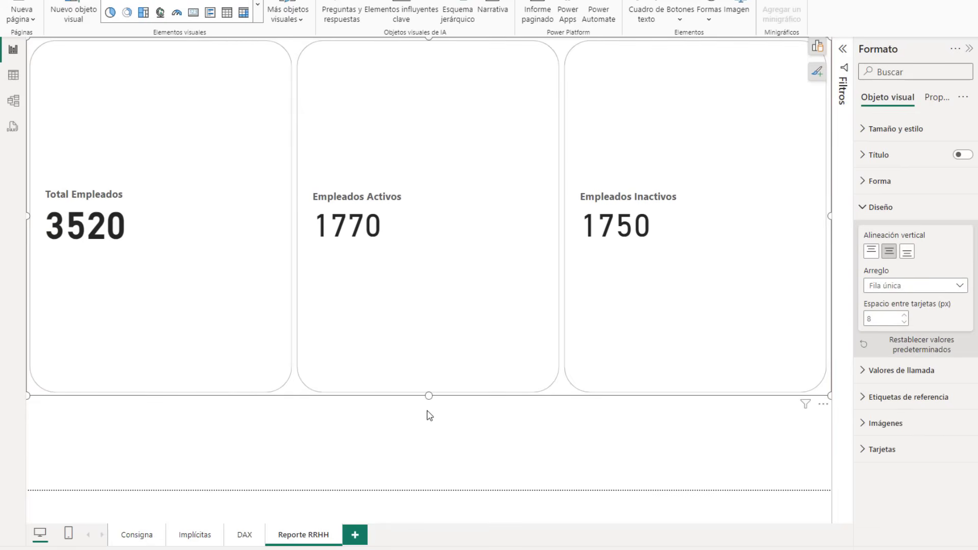
drag(429, 395, 443, 223)
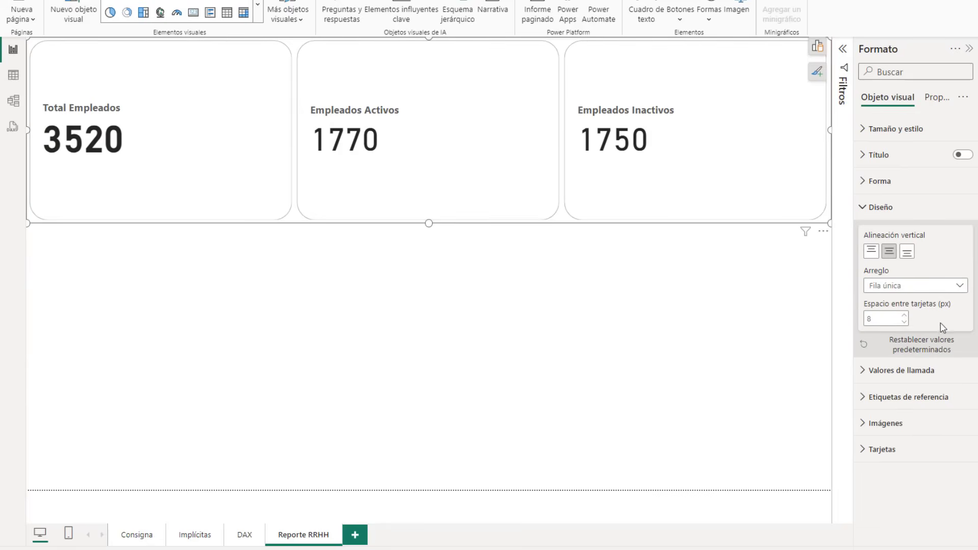
- Set the space between the cards to 15 px and collapse the layout settings
click(890, 317)
text(15)
click(905, 316)
click(904, 315)
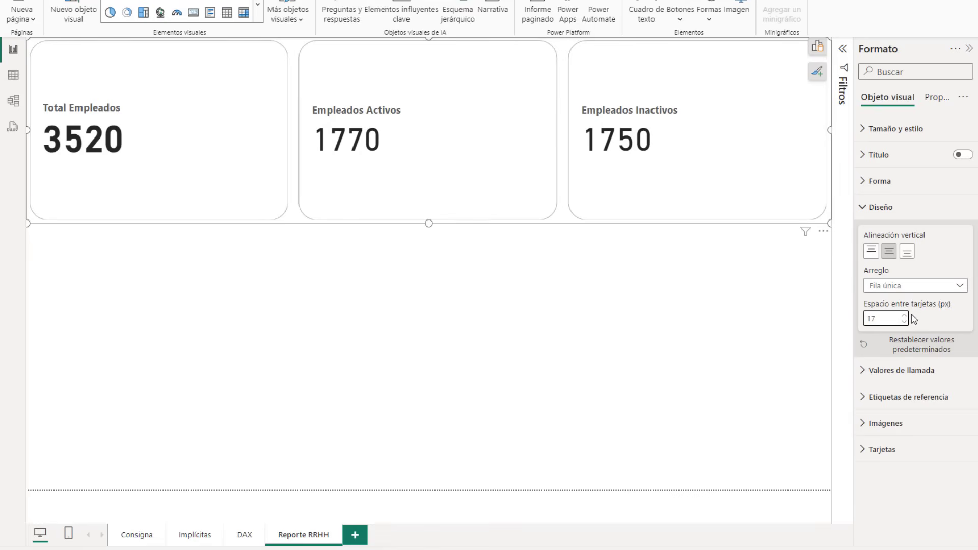
double_click(881, 317)
text(15)
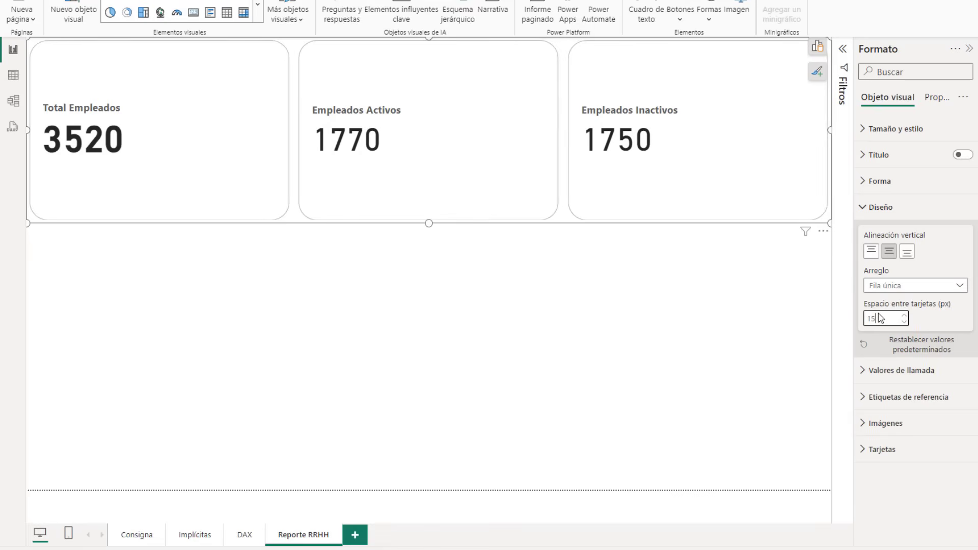
click(932, 320)
click(860, 208)
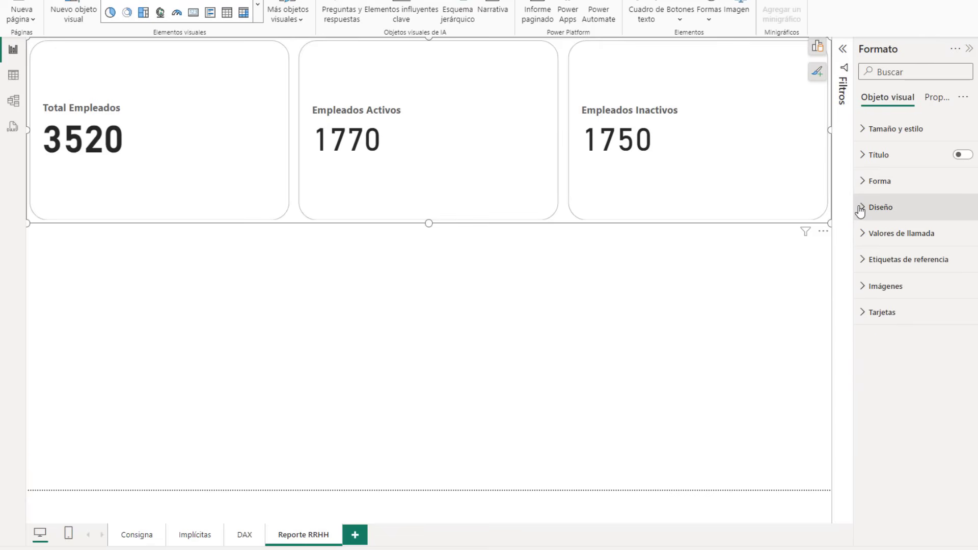
click(867, 233)
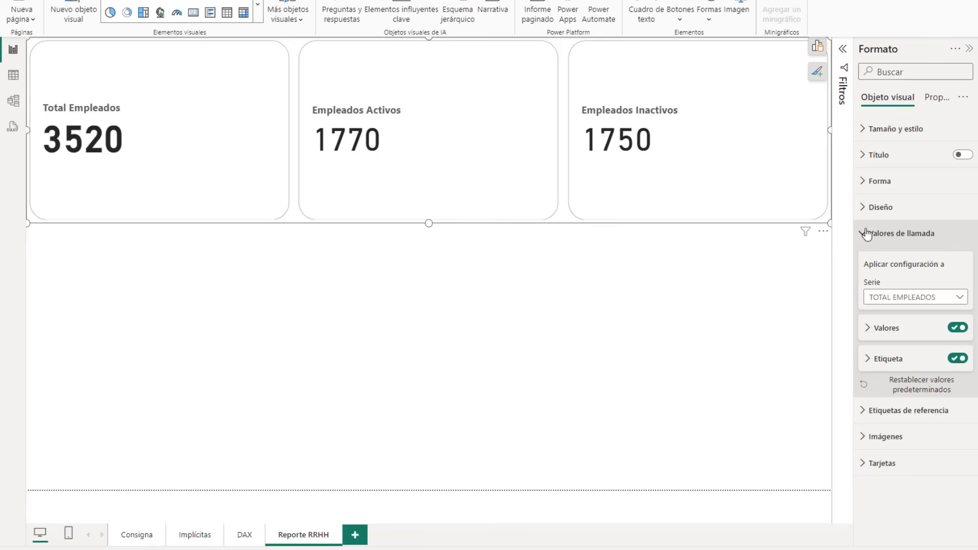
click(867, 234)
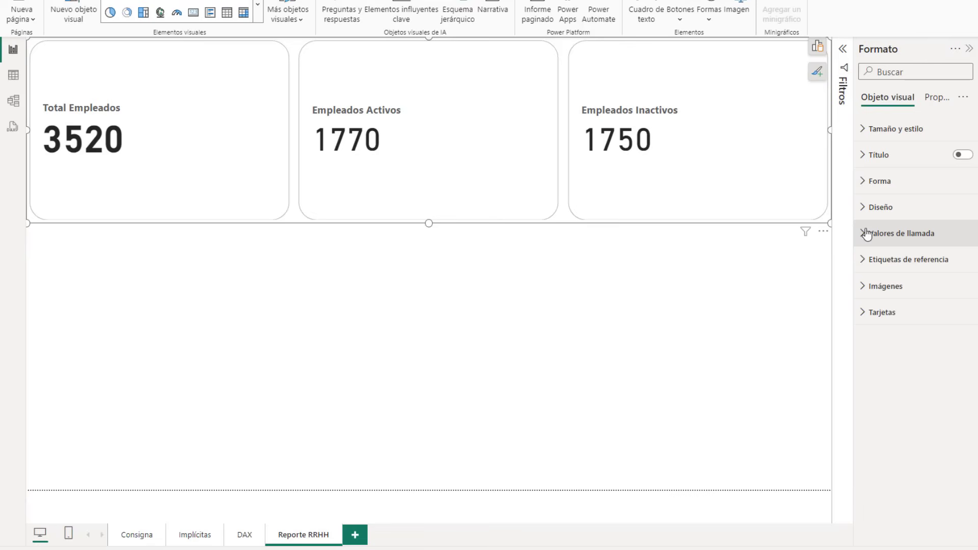
click(863, 260)
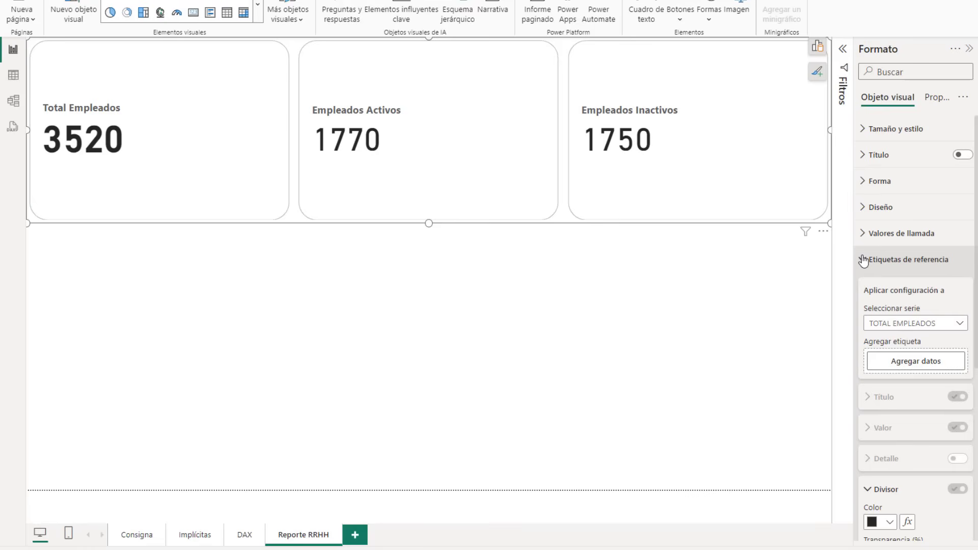
click(864, 260)
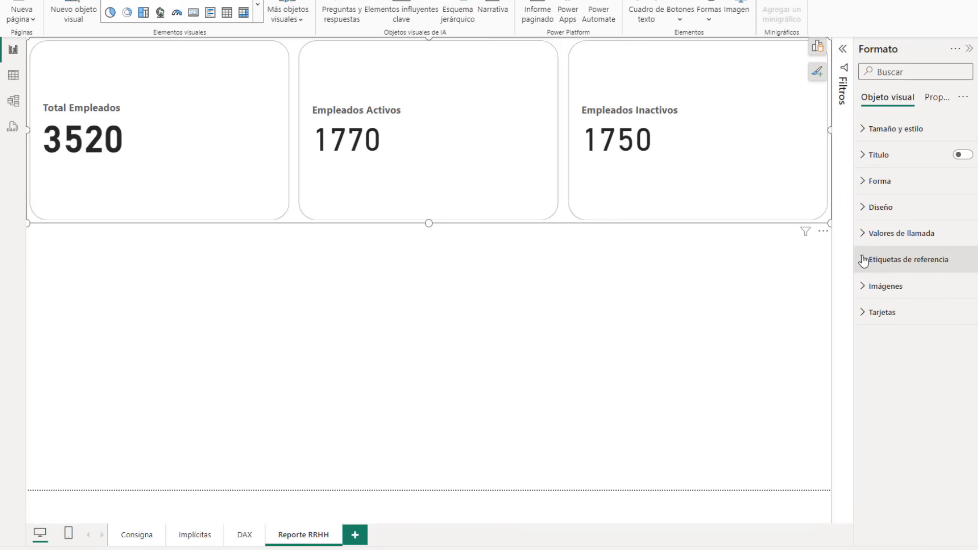
- Turn on card images for the Todas series, keeping Imagen as the image type
click(866, 298)
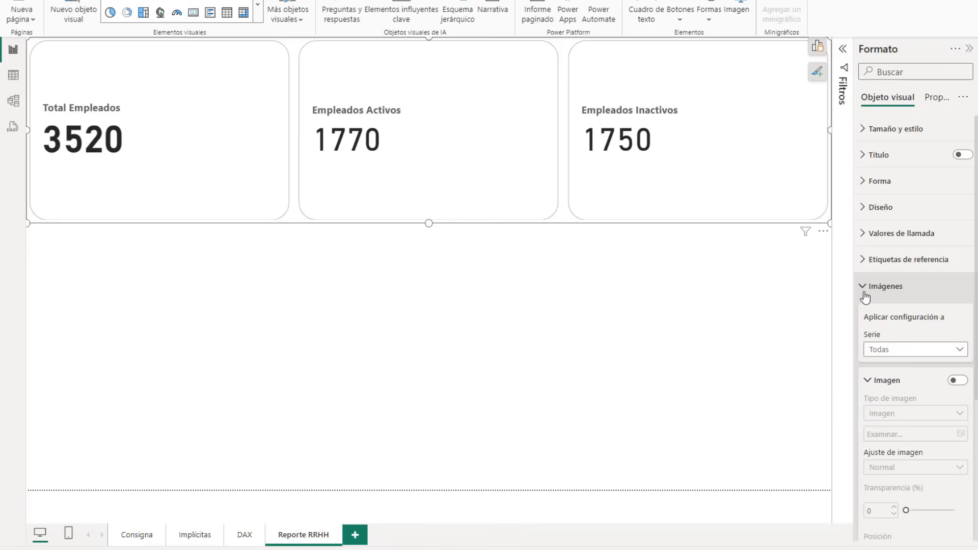
scroll(951, 282, down, 3)
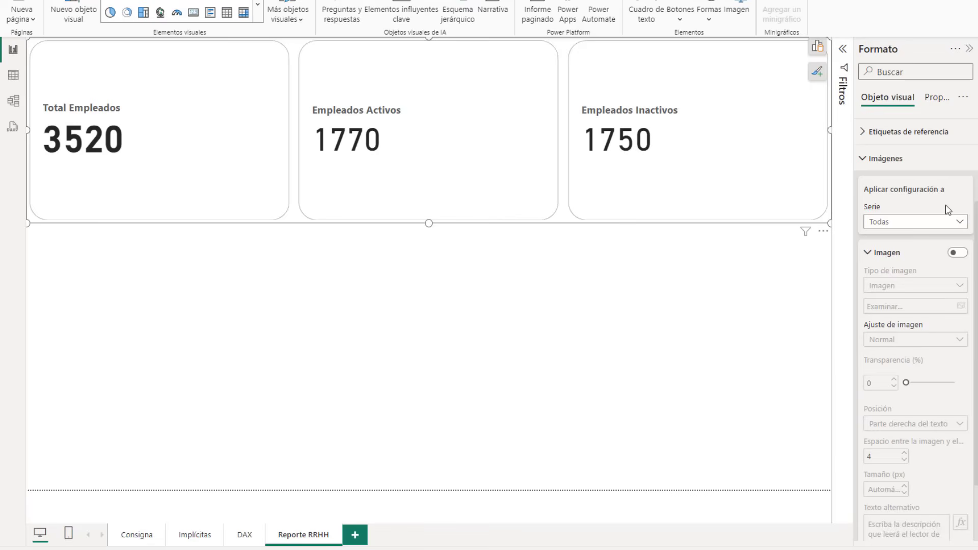
click(956, 222)
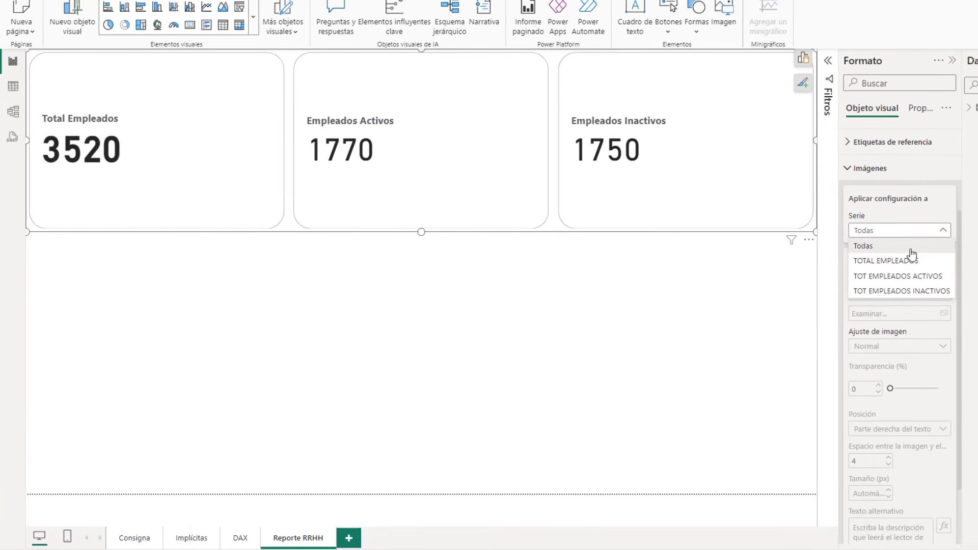
click(912, 250)
click(944, 261)
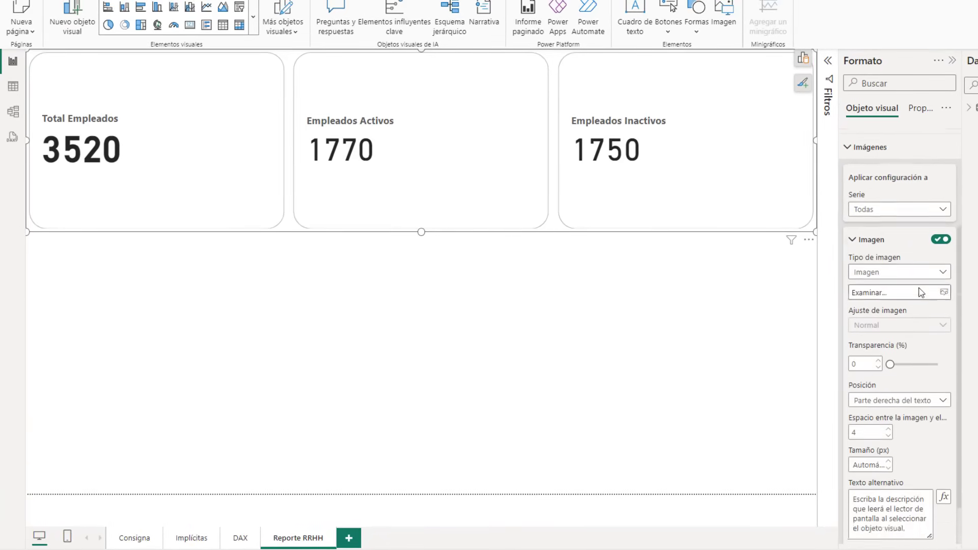
scroll(917, 290, down, 2)
click(942, 235)
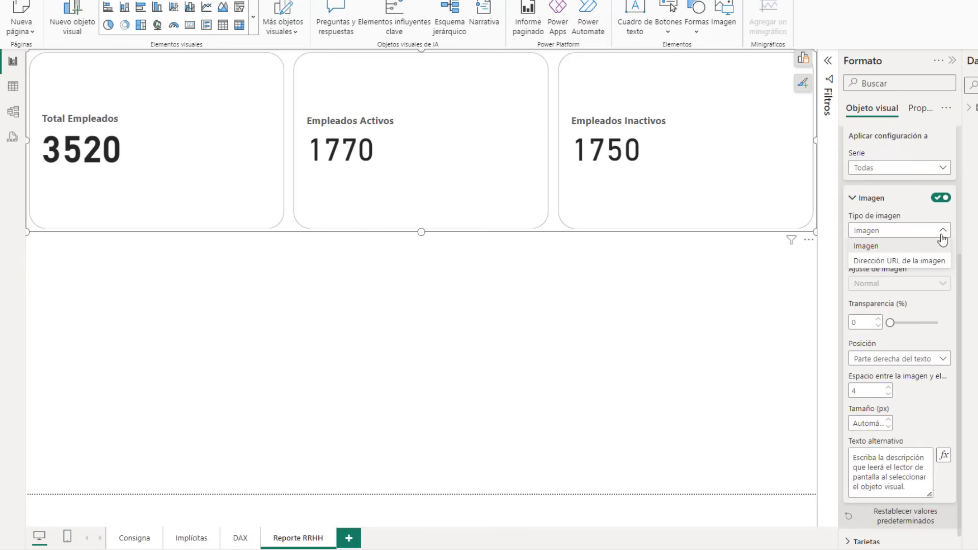
click(942, 237)
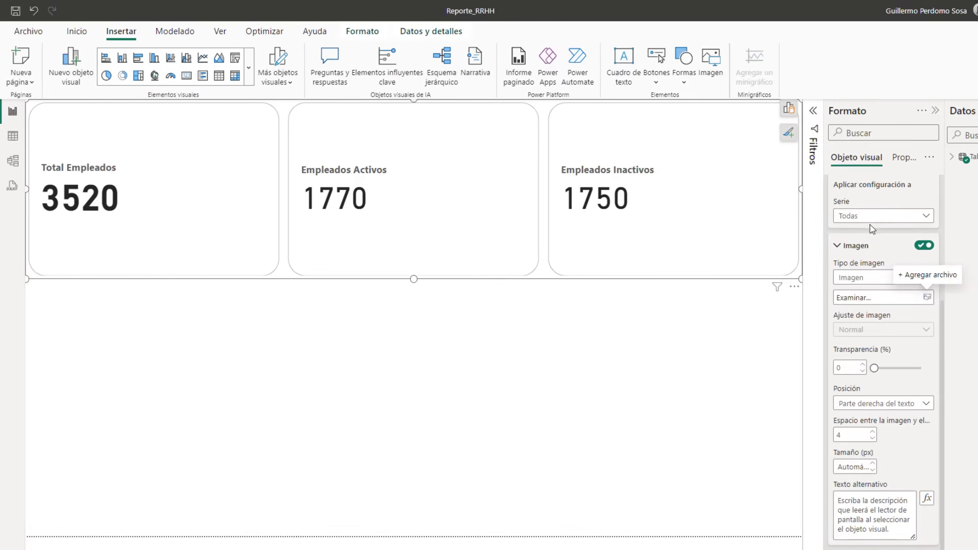
- Try the Tot_empleados image from the desktop's Imágenes folder on all cards, and remove it again
click(928, 300)
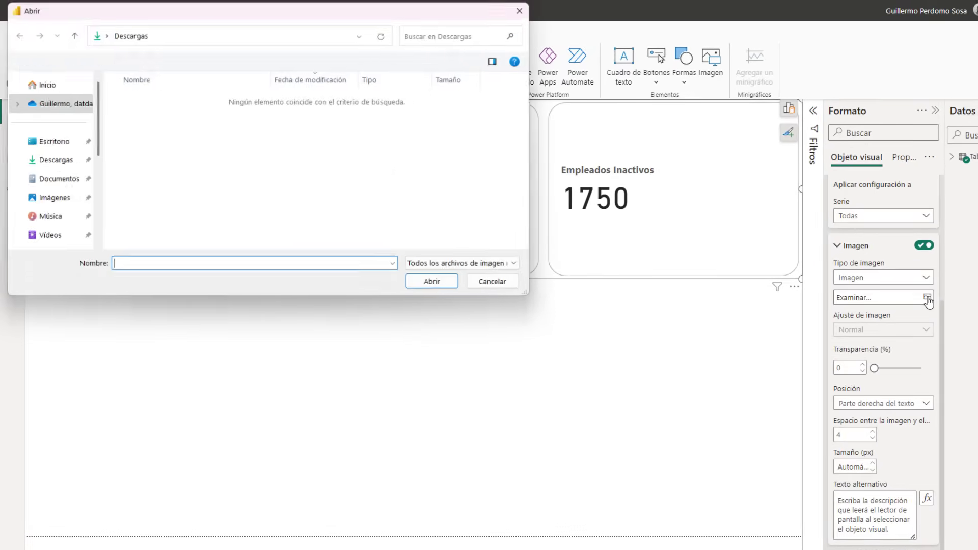
click(43, 141)
double_click(172, 103)
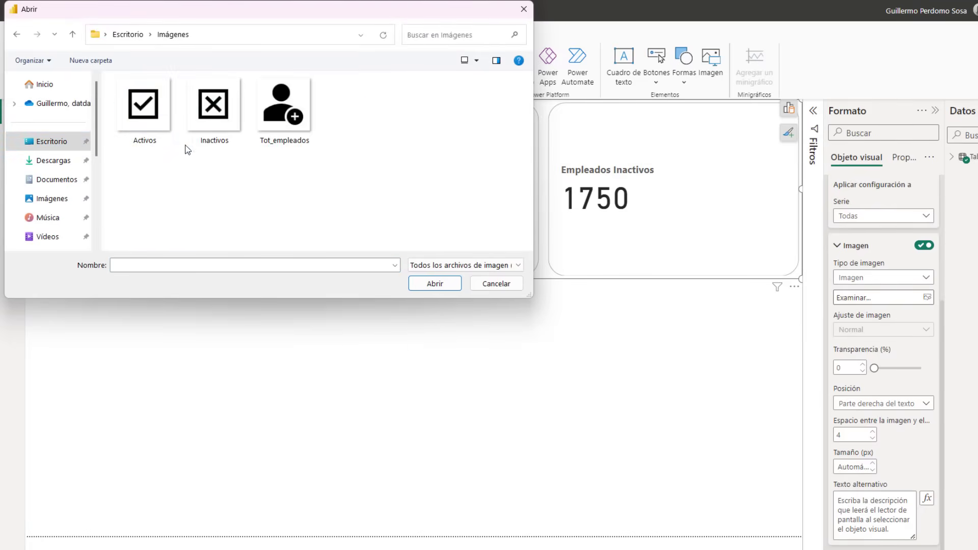
click(294, 135)
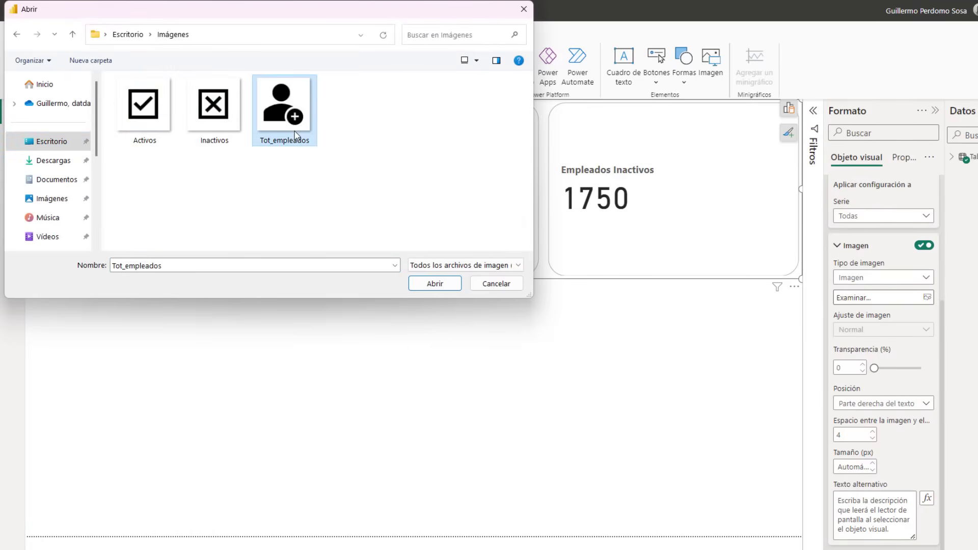
click(434, 284)
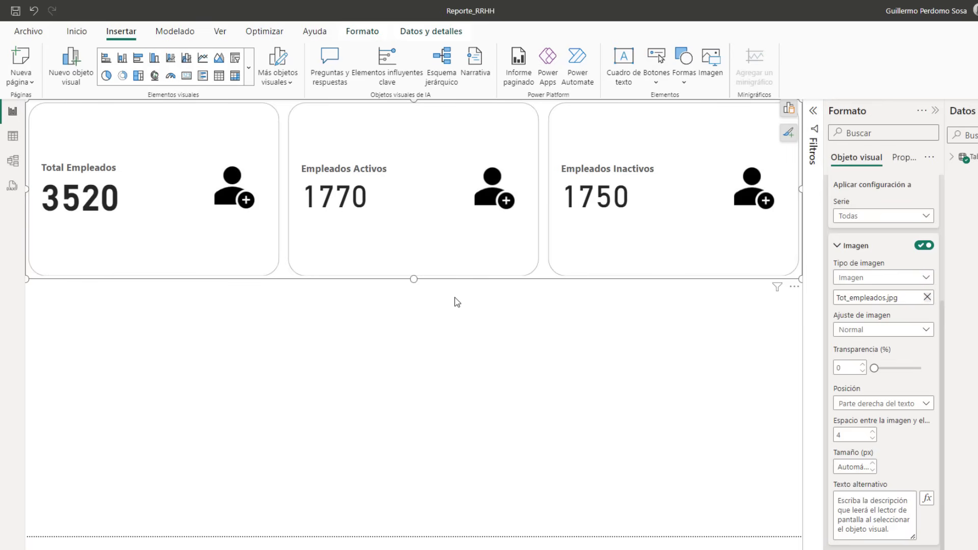
click(927, 297)
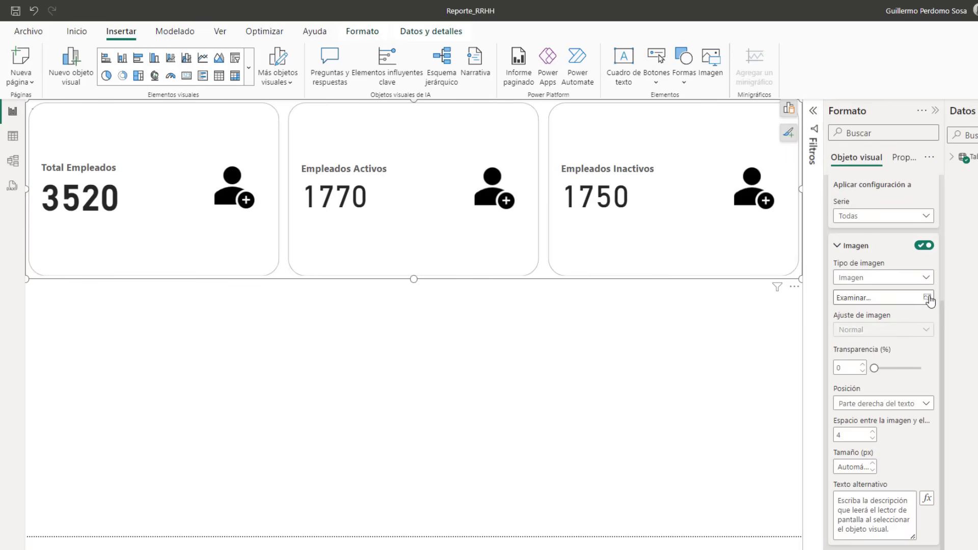
- Select the TOTAL EMPLEADOS series and assign it the Tot_empleados image from the Imágenes folder
scroll(928, 299, up, 1)
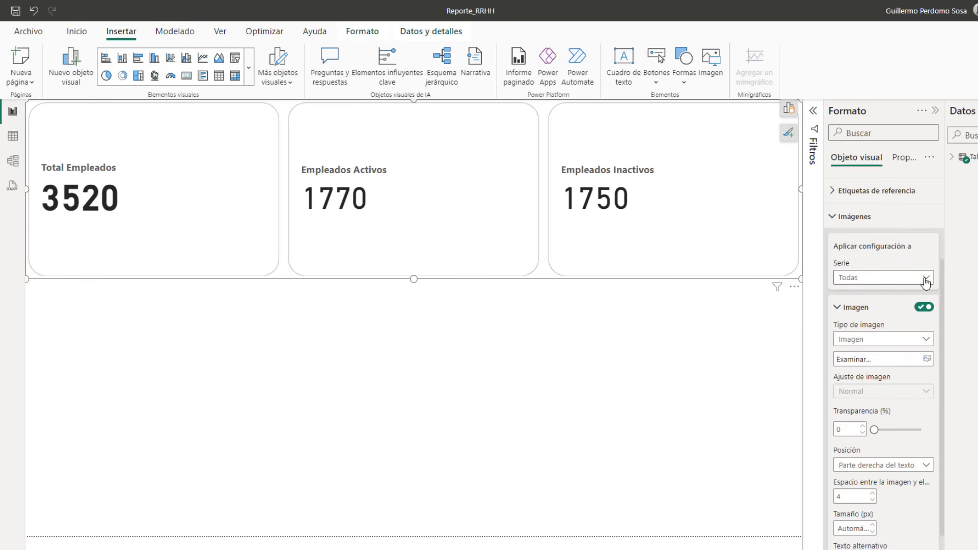
click(926, 279)
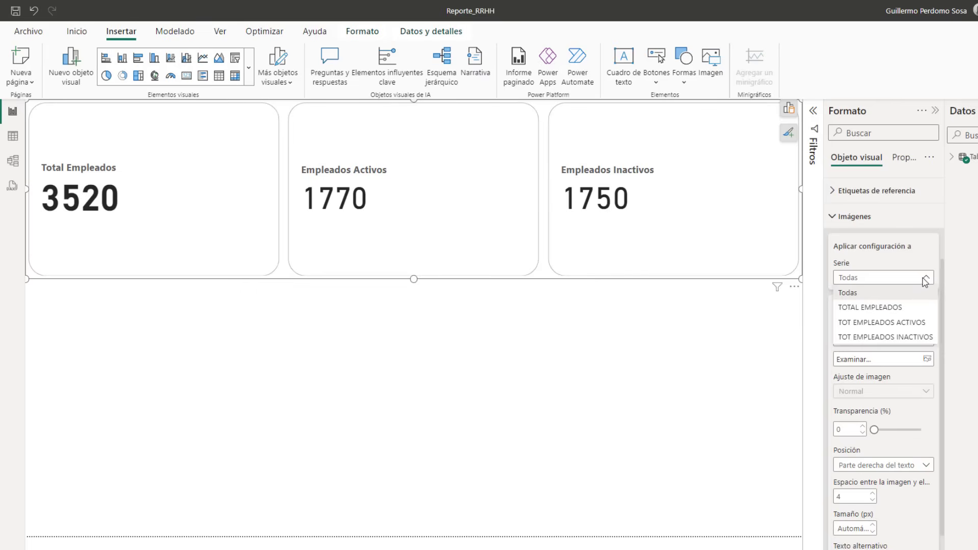
click(910, 308)
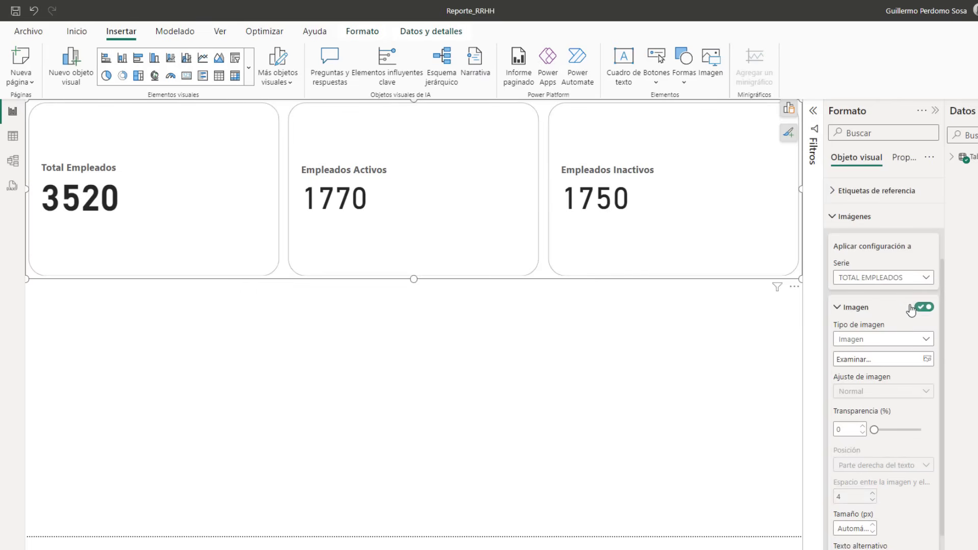
click(923, 359)
click(283, 107)
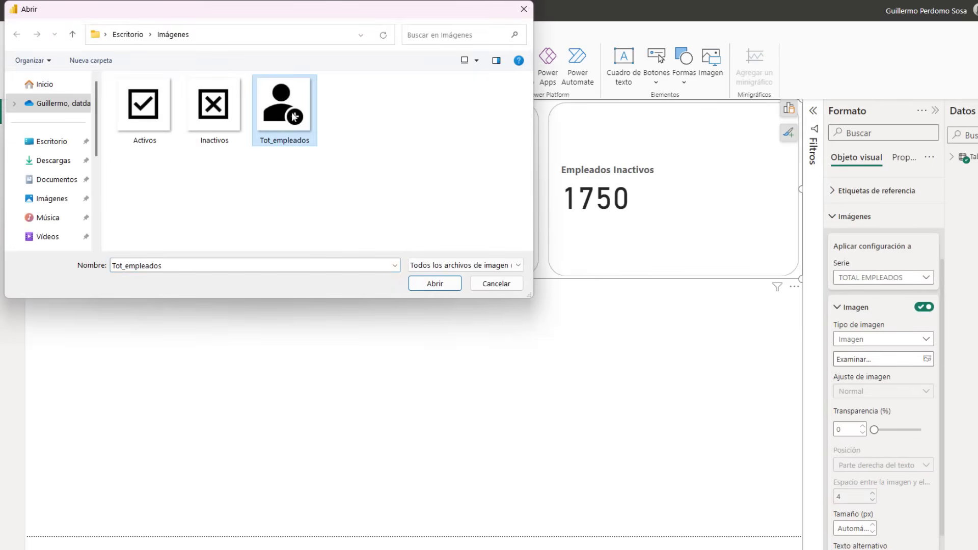
click(444, 288)
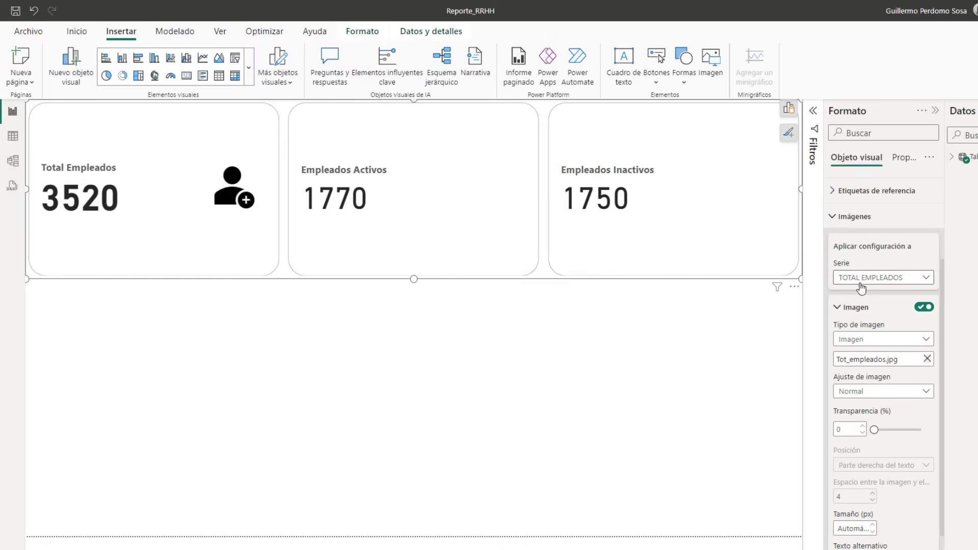
- Switch the image settings to the TOT EMPLEADOS ACTIVOS series and assign it the Activos image
click(926, 278)
click(920, 322)
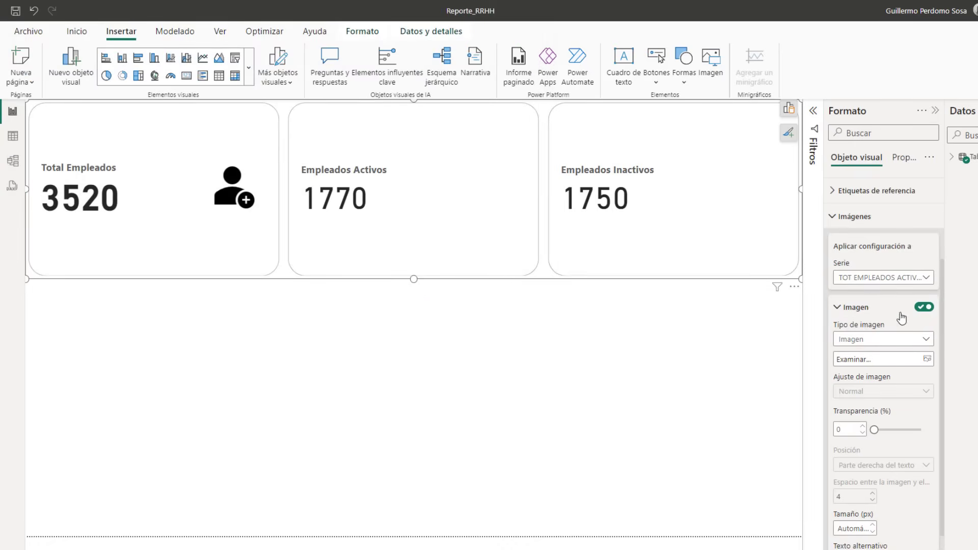
click(927, 359)
click(159, 120)
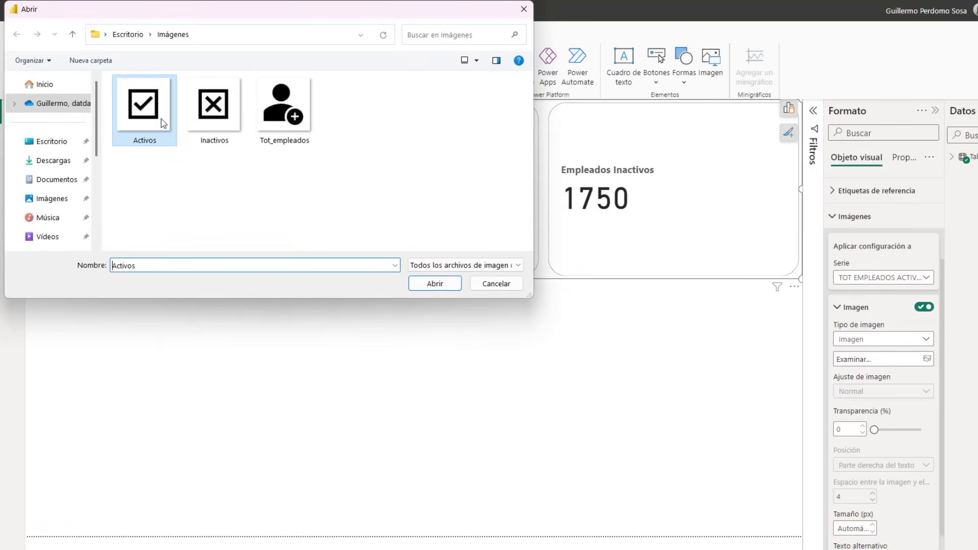
click(434, 284)
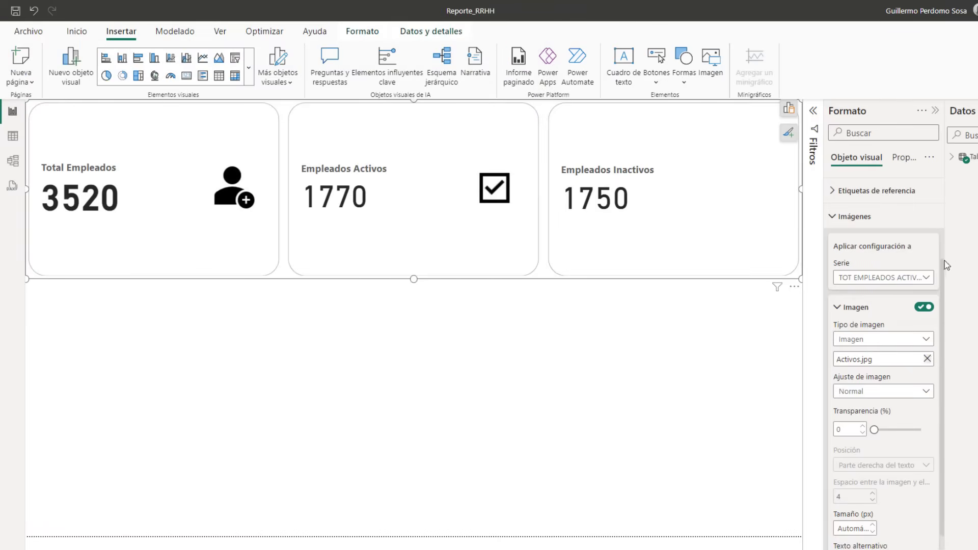
- Switch the image settings to the TOT EMPLEADOS INACTIVOS series and assign it the Inactivos image
click(926, 278)
click(879, 336)
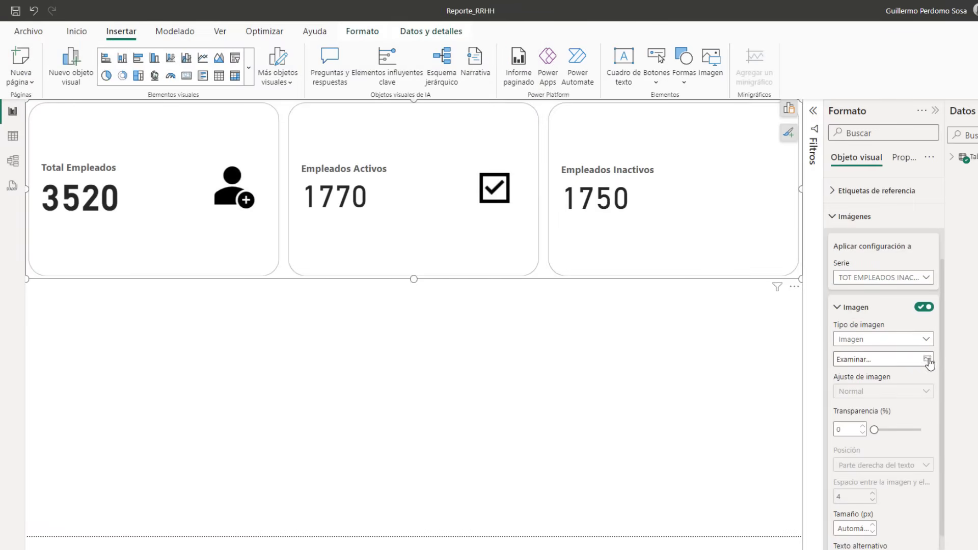
click(927, 359)
click(214, 114)
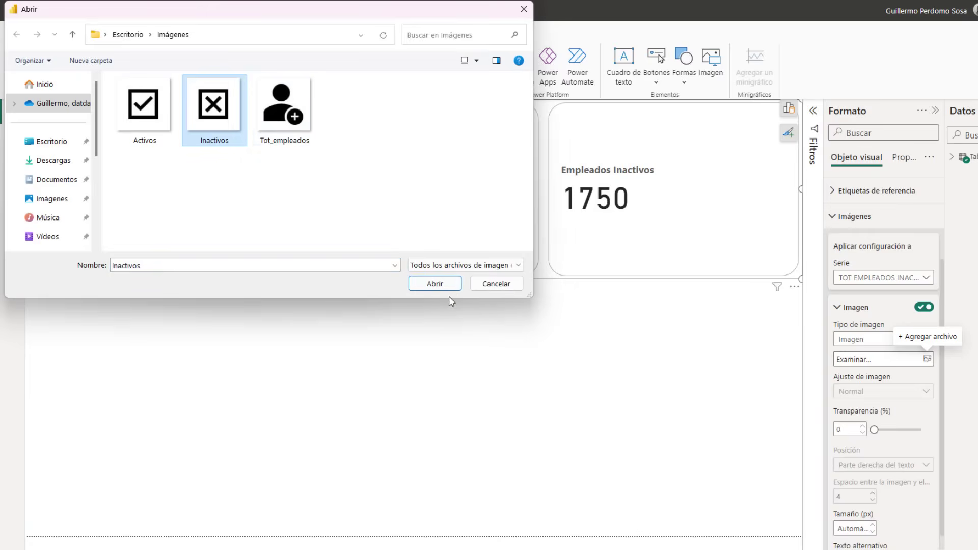
click(435, 280)
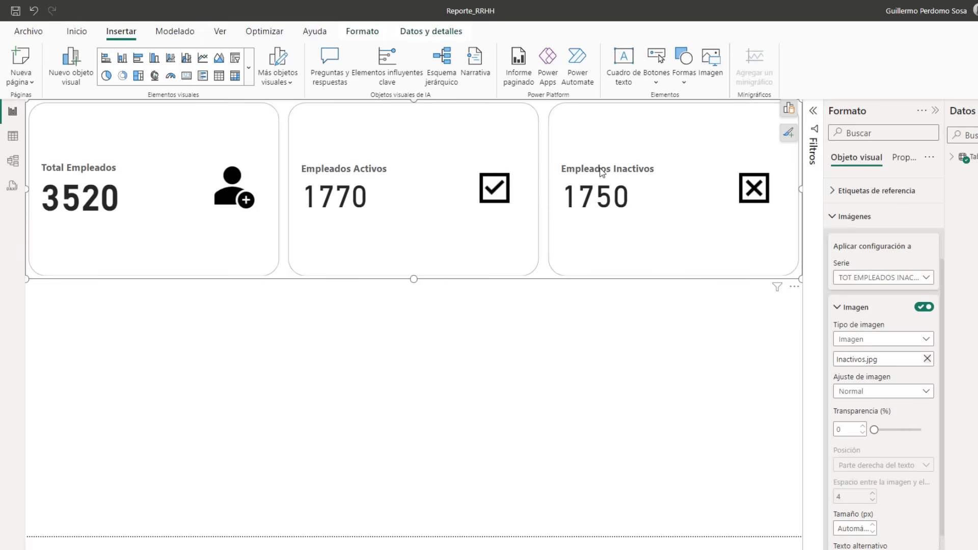
- Apply the image settings to the Todas series and set the image position to Parte izquierda del texto
scroll(864, 260, down, 1)
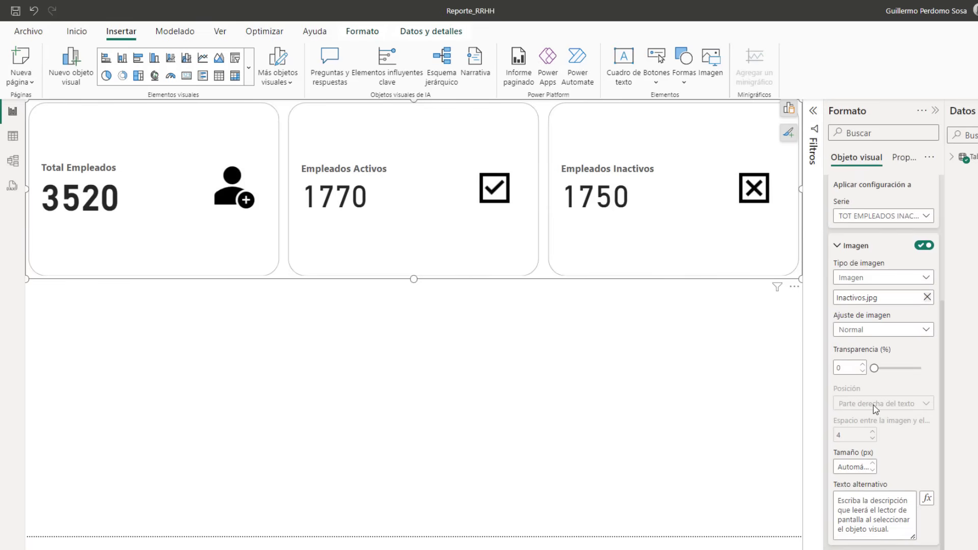
scroll(838, 348, up, 1)
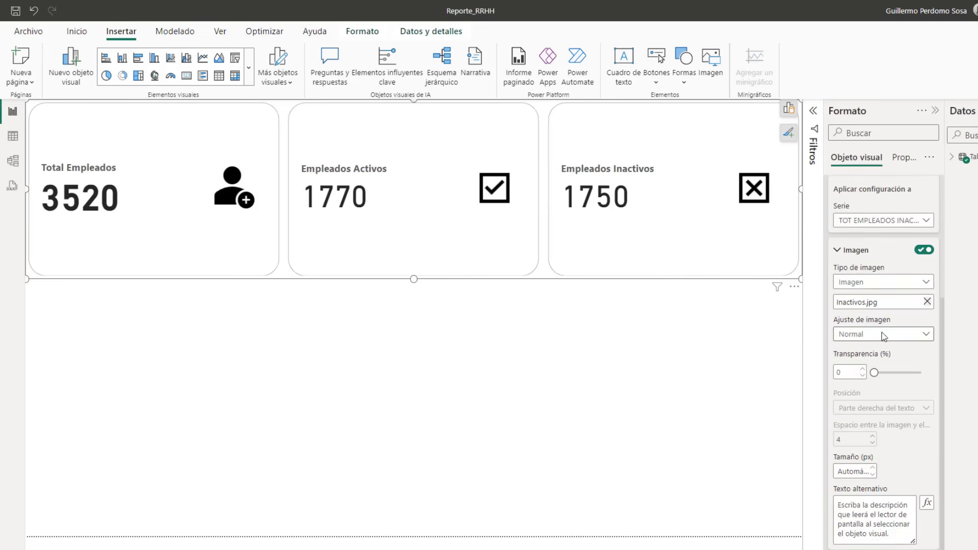
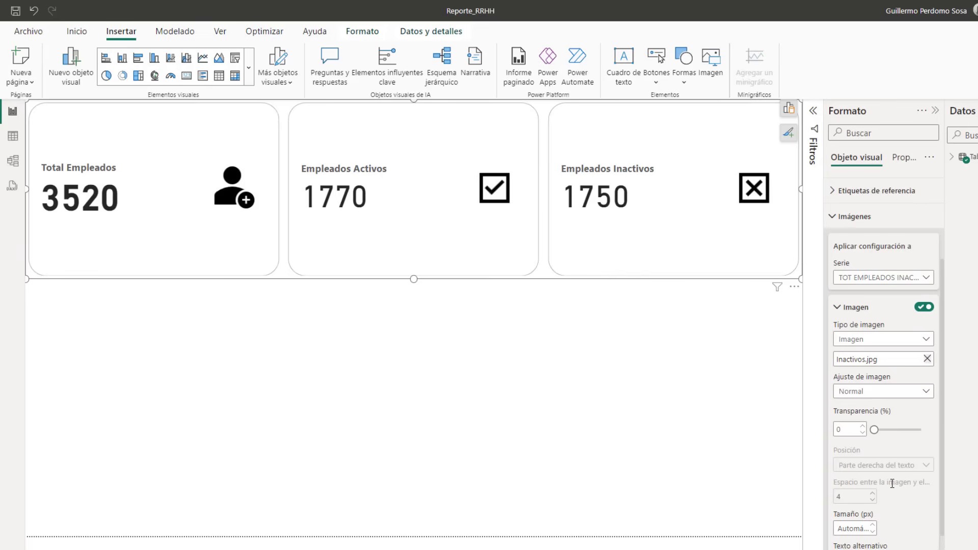
click(926, 278)
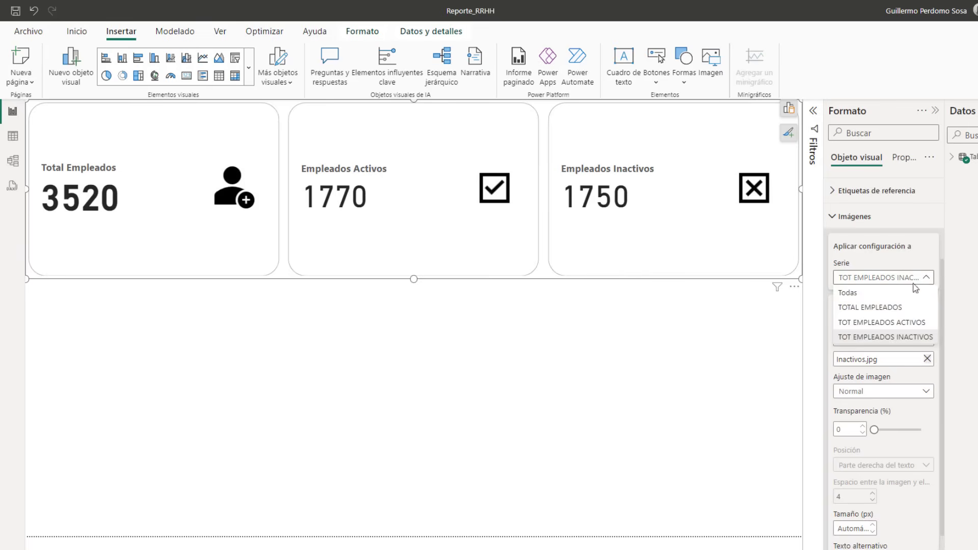
click(896, 294)
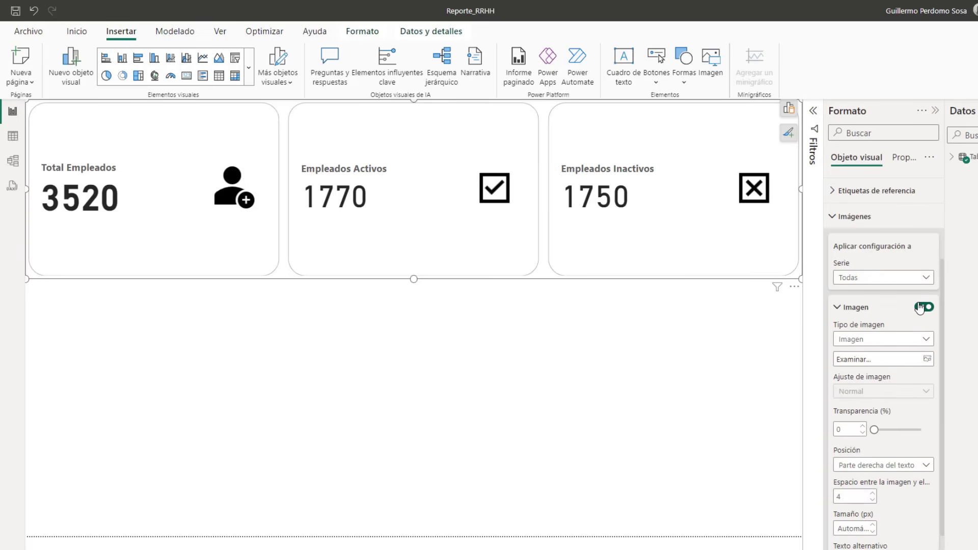
scroll(871, 404, down, 2)
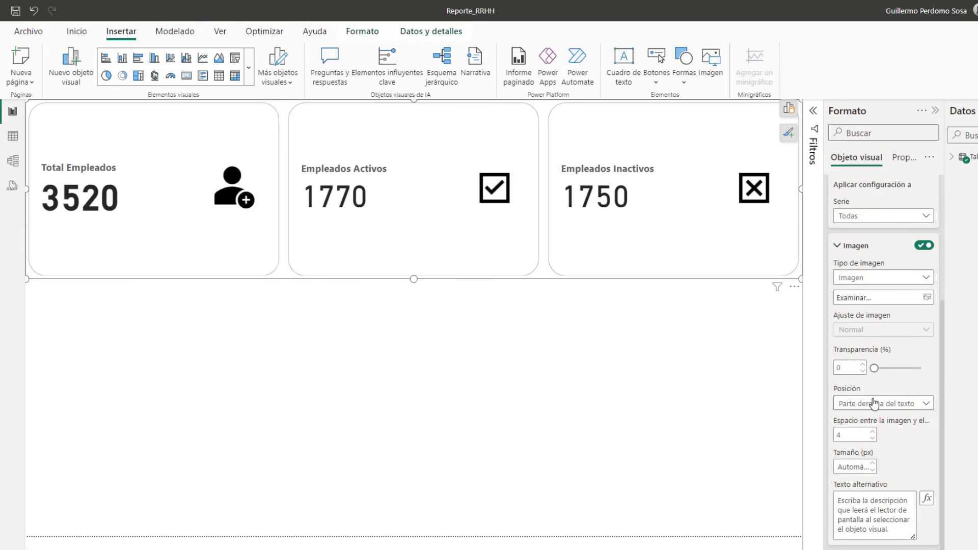
click(874, 404)
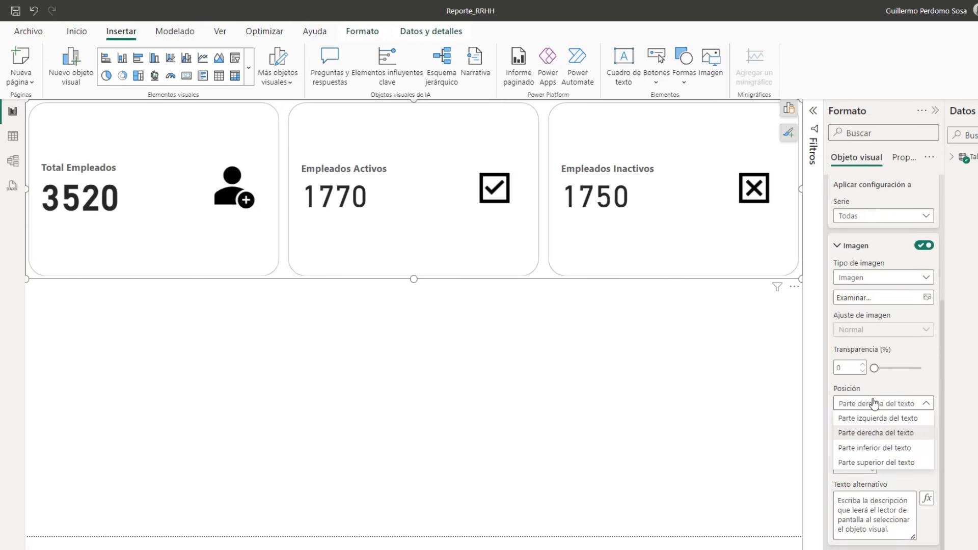
click(903, 419)
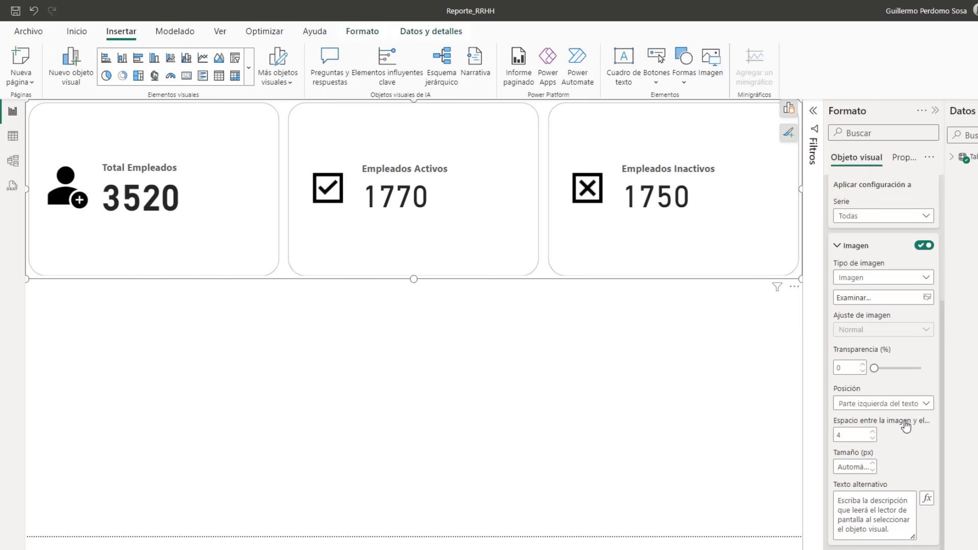
- Try the image positions Parte inferior del texto and Parte superior del texto, and return to Parte izquierda del texto
click(894, 407)
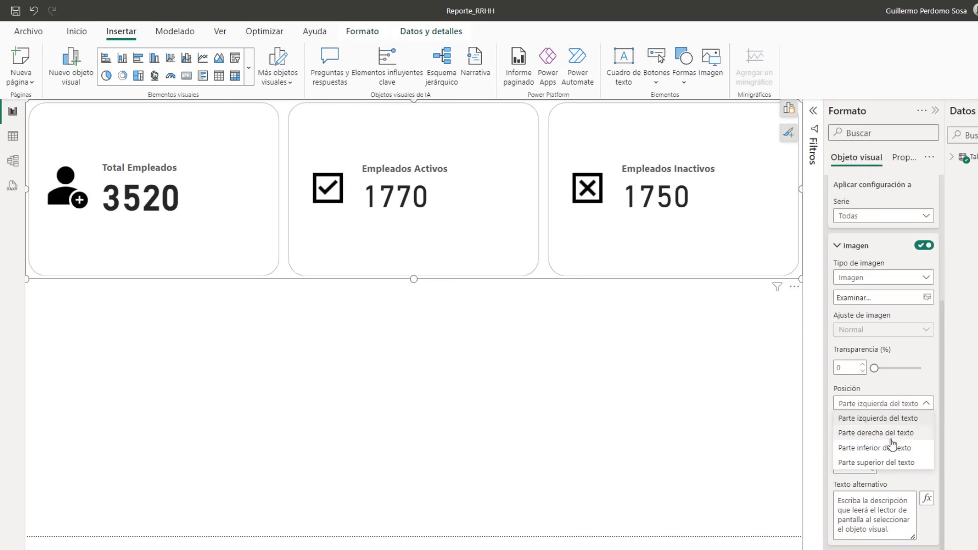
click(891, 451)
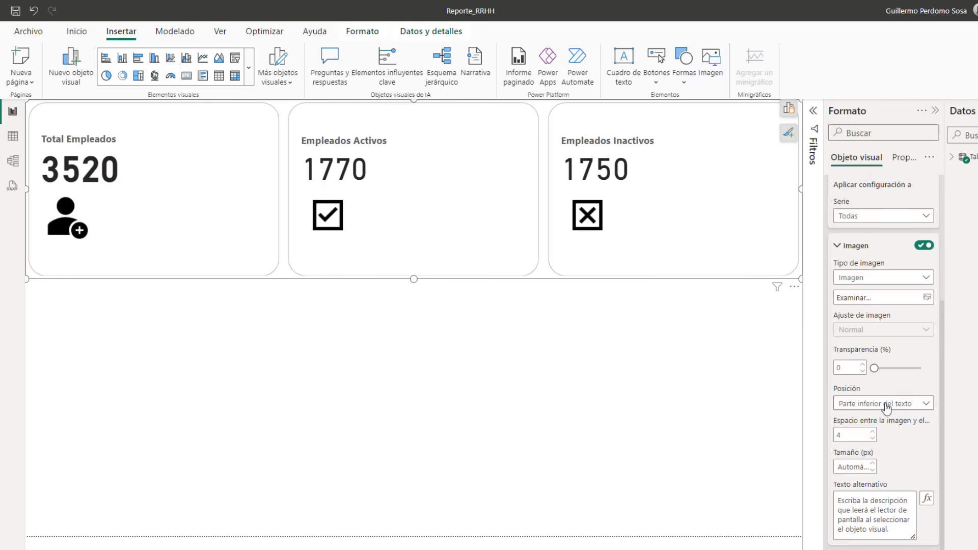
click(886, 404)
click(872, 462)
click(885, 404)
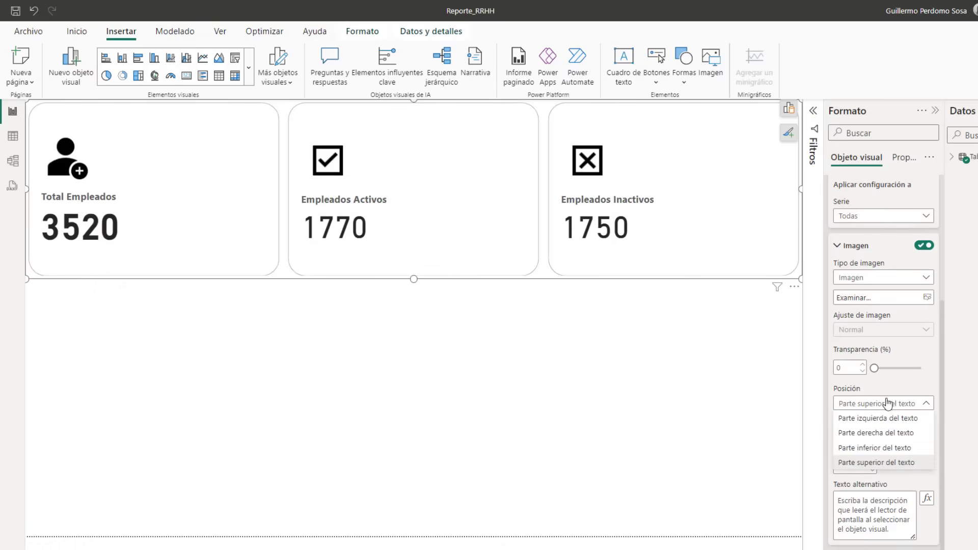
click(889, 418)
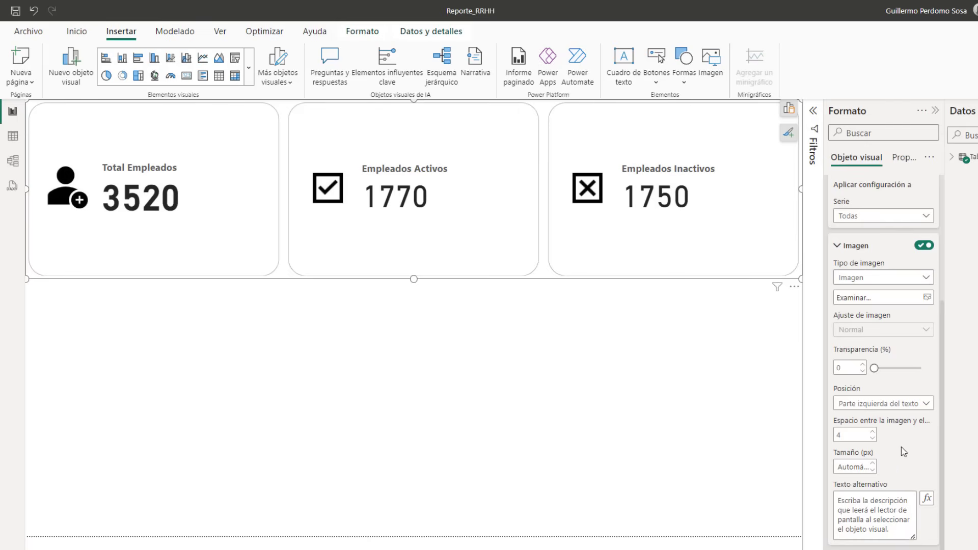
- Set the transparency of all card images to 25% after trying 10%, and collapse the image settings
click(850, 368)
text(10)
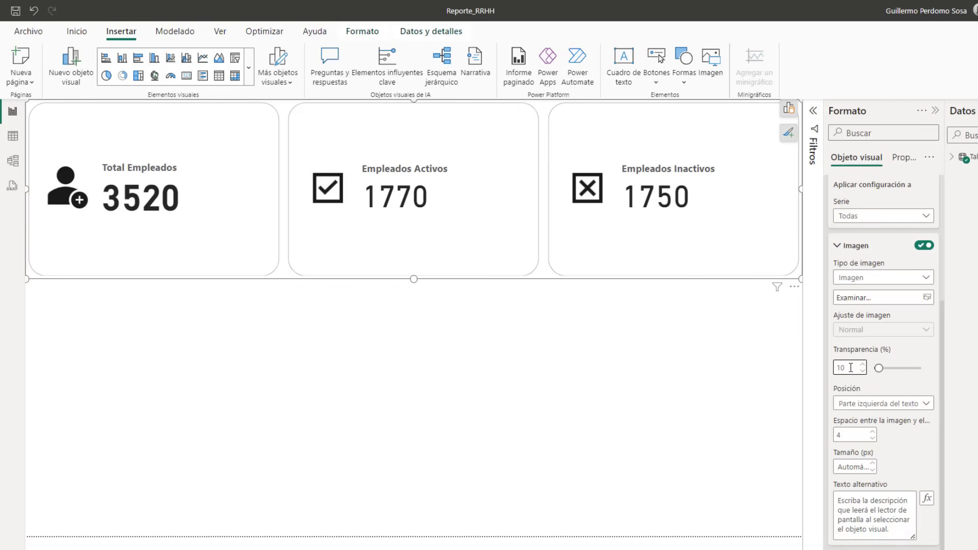
click(848, 363)
text(25)
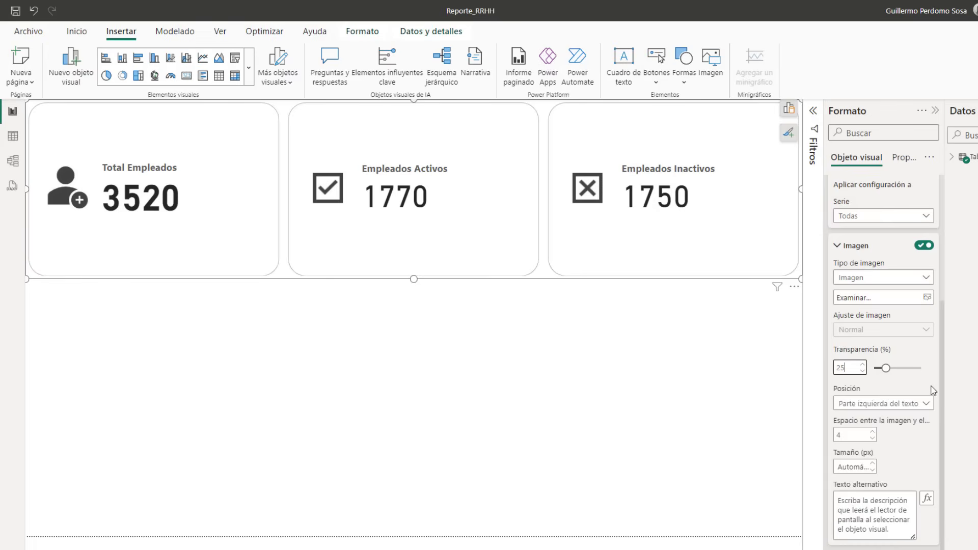
click(838, 246)
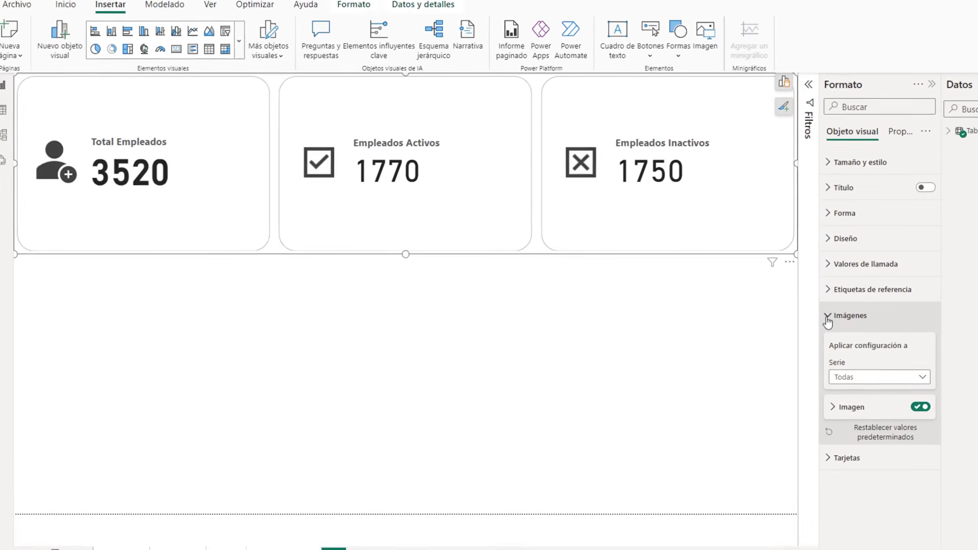
click(827, 318)
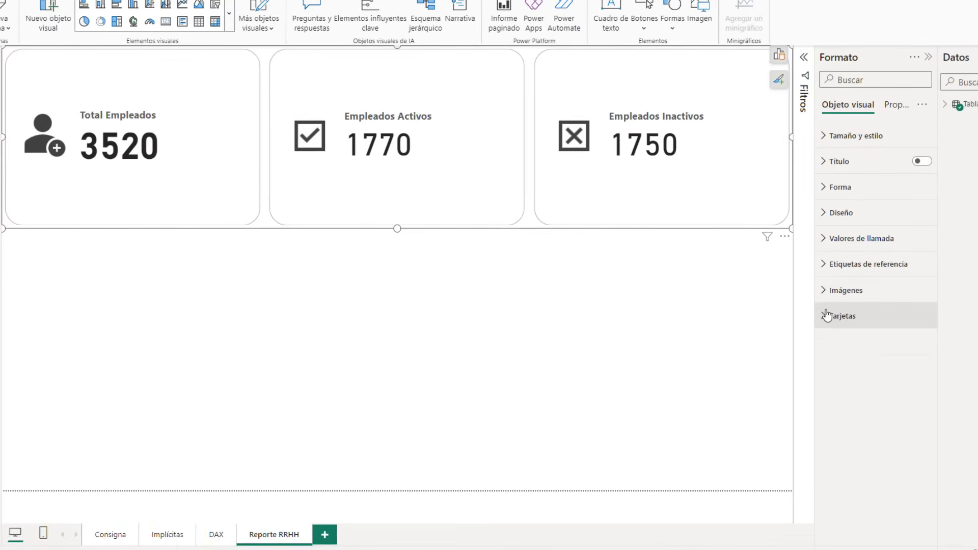
- Expand the Tarjetas settings, keep the Todas series and try a light lavender-blue theme colour as the card background
click(827, 316)
scroll(840, 321, down, 2)
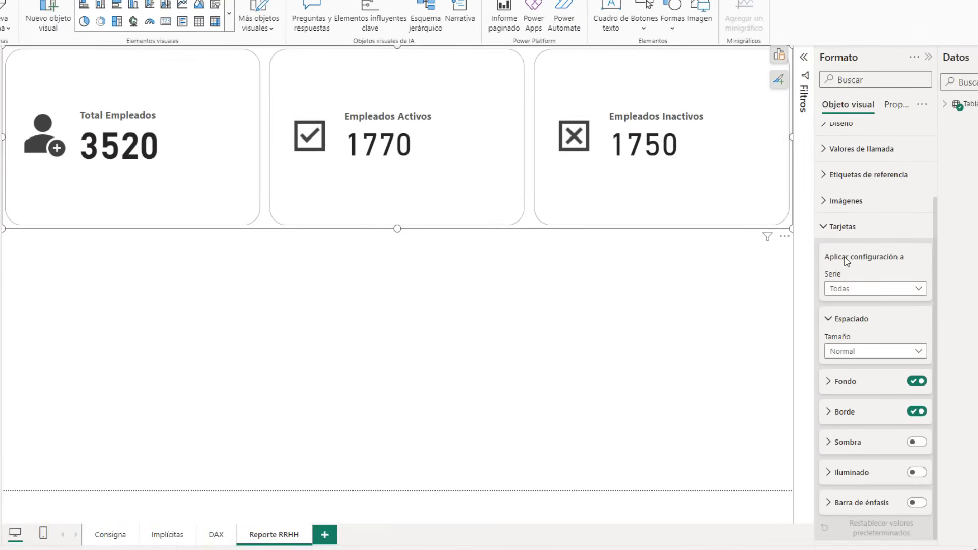
click(880, 287)
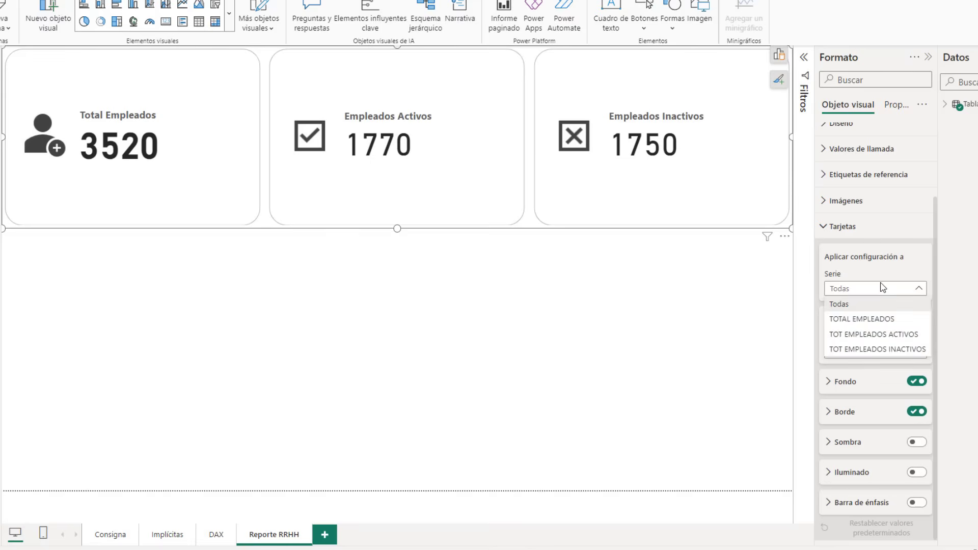
click(882, 279)
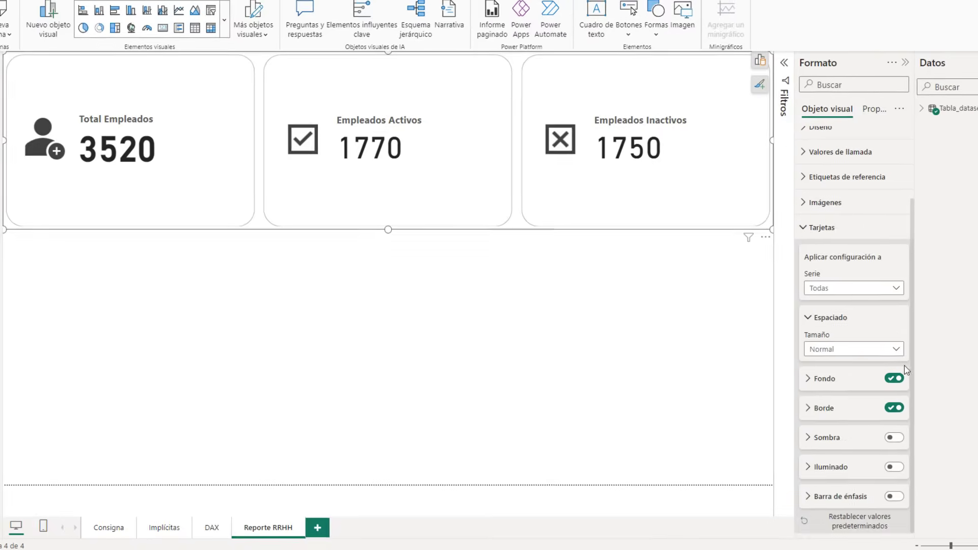
click(896, 379)
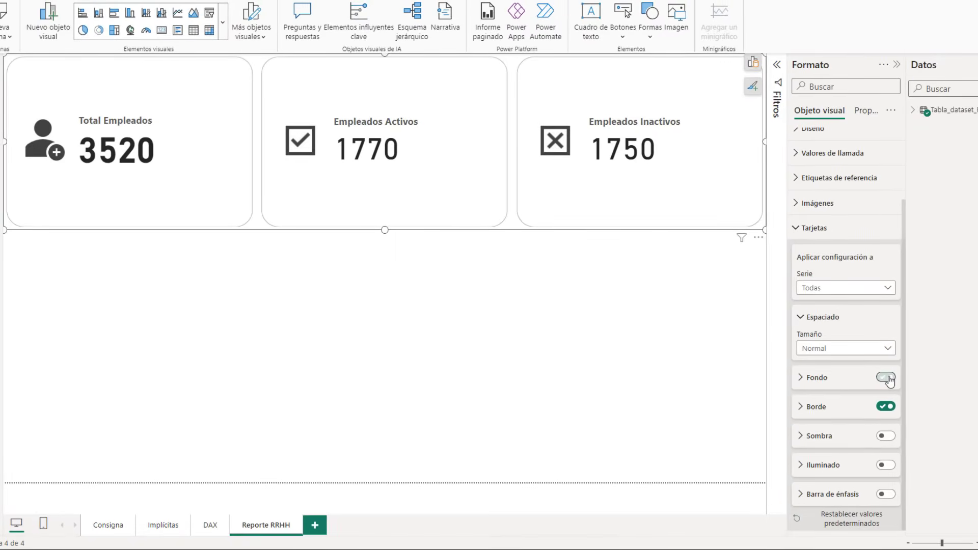
click(799, 381)
click(822, 412)
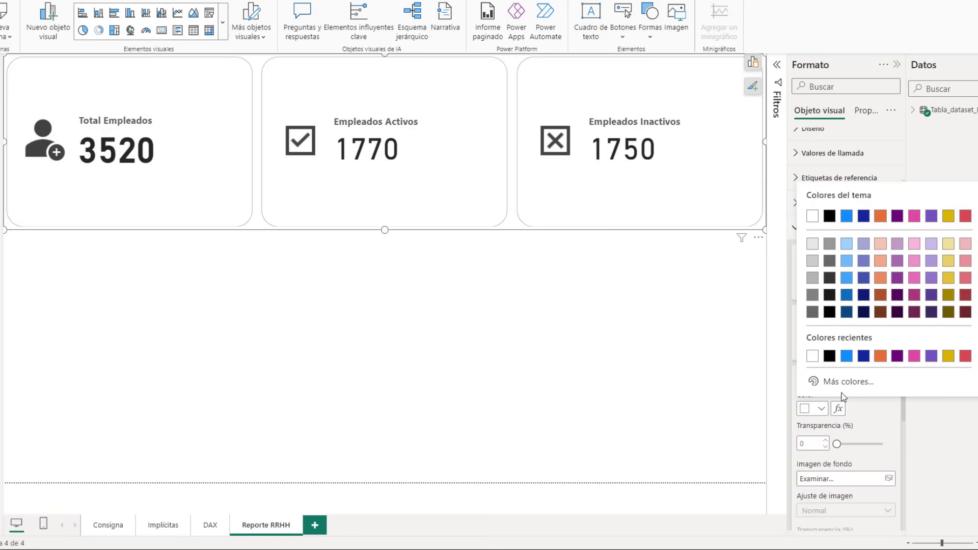
click(865, 250)
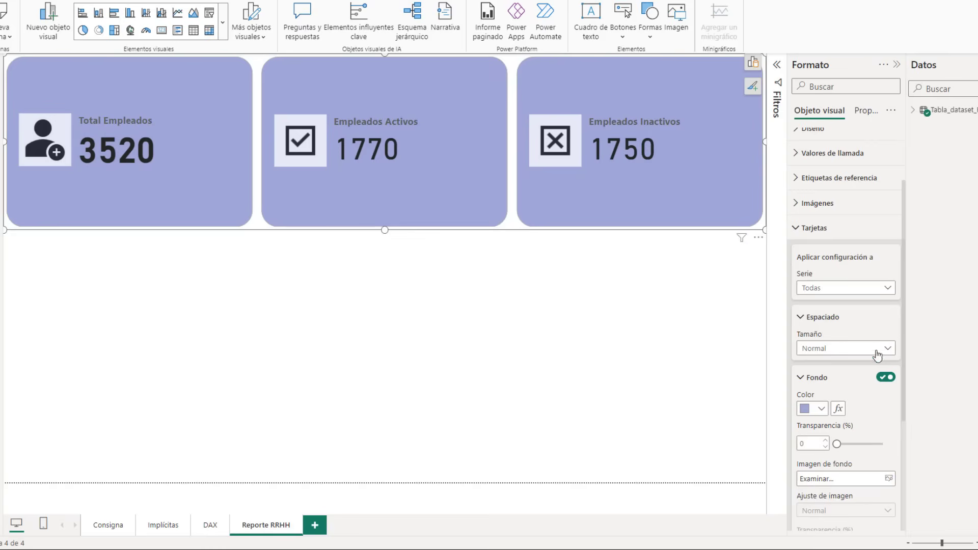
- Leave the background colour choice as it is and turn off the Fondo of all cards
click(821, 409)
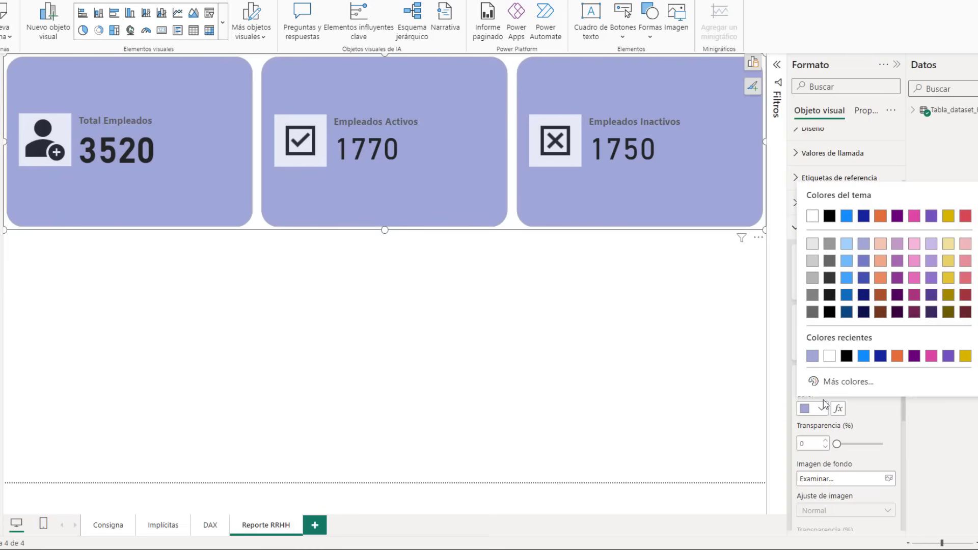
click(871, 415)
click(885, 377)
scroll(863, 398, down, 2)
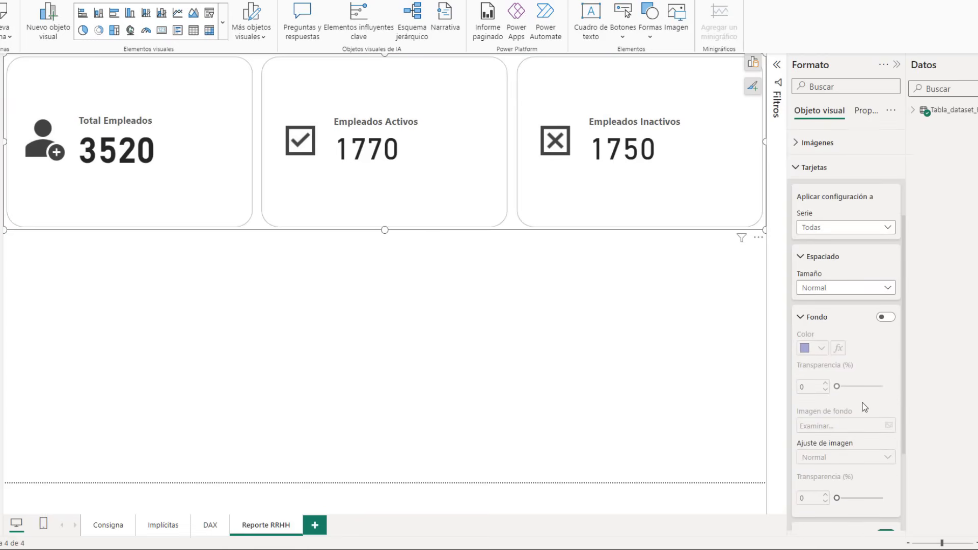
- Collapse the Fondo settings and give the Borde of all cards a near-black theme colour and a width of 5 px
click(829, 317)
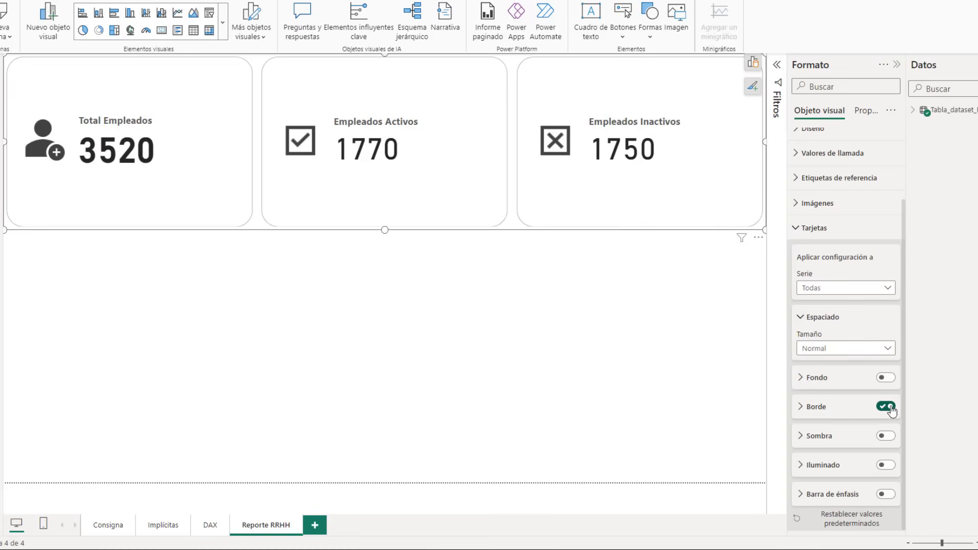
click(812, 411)
scroll(815, 402, down, 1)
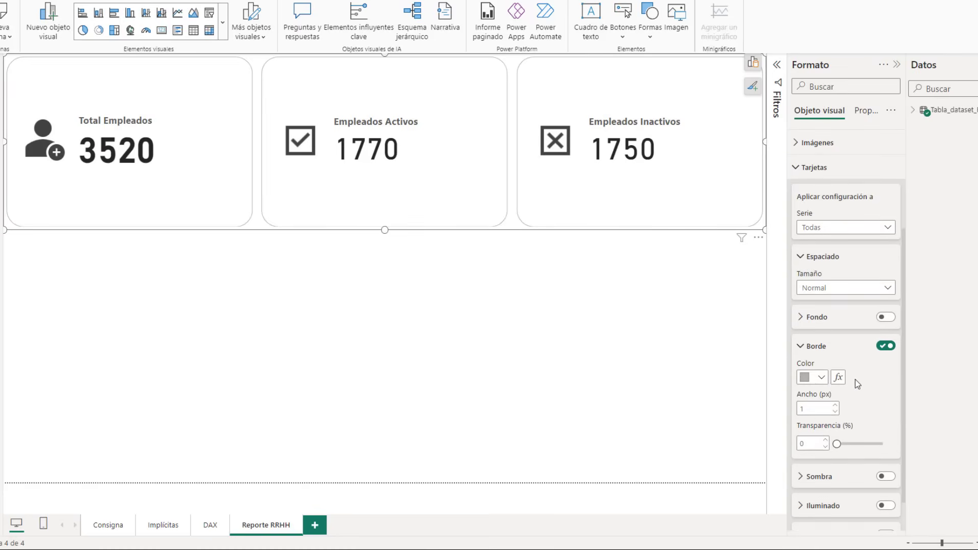
click(821, 377)
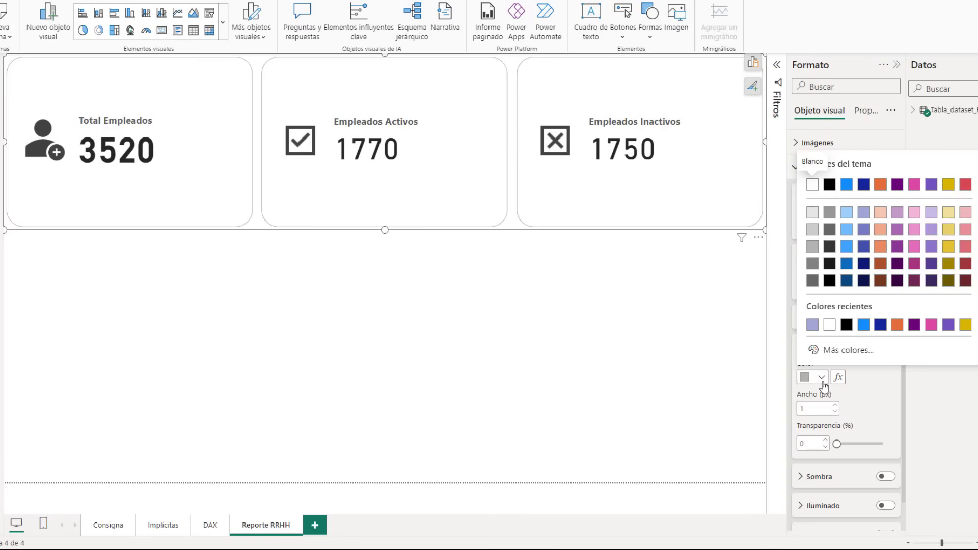
click(829, 269)
click(837, 405)
click(836, 405)
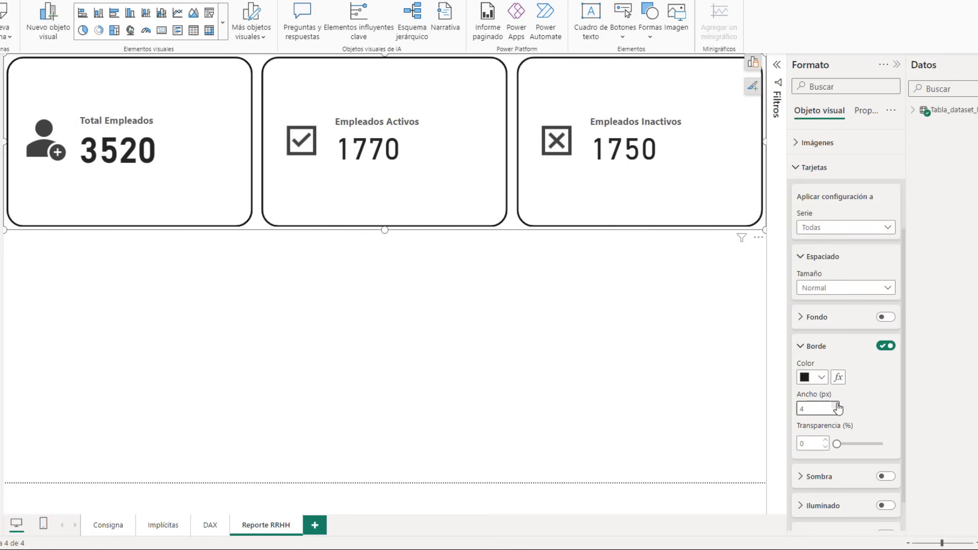
click(836, 405)
click(837, 405)
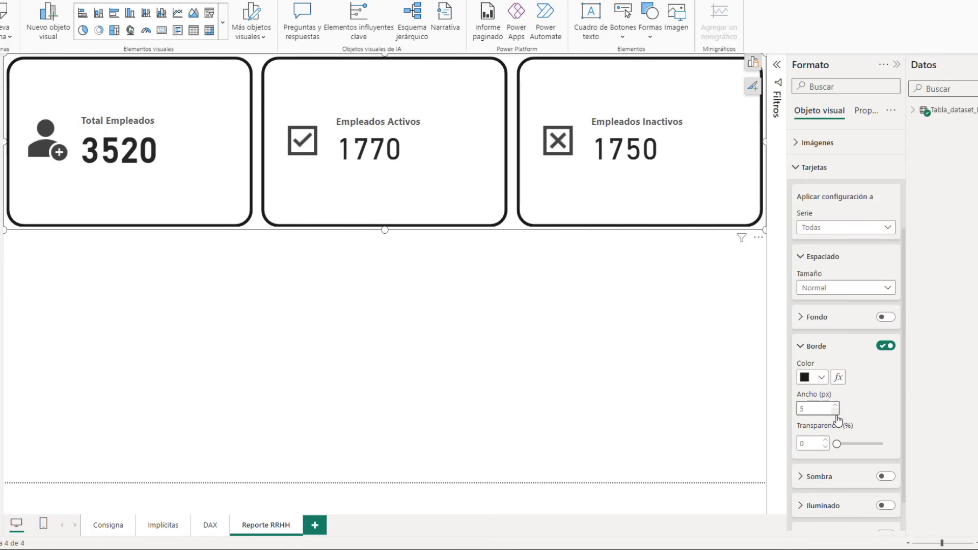
- Set the border transparency of all cards to 20% and collapse the Borde settings
click(812, 443)
text(2)
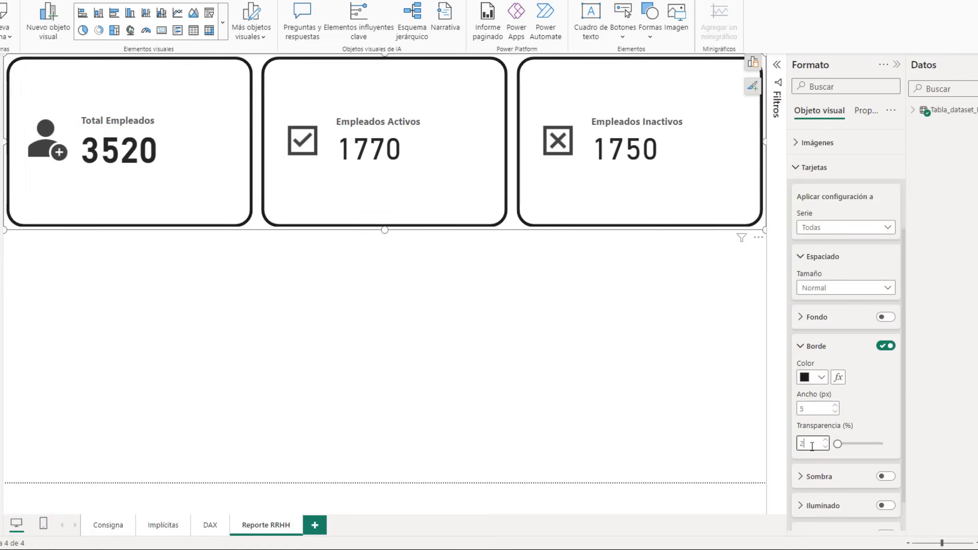
text(0)
scroll(868, 415, down, 1)
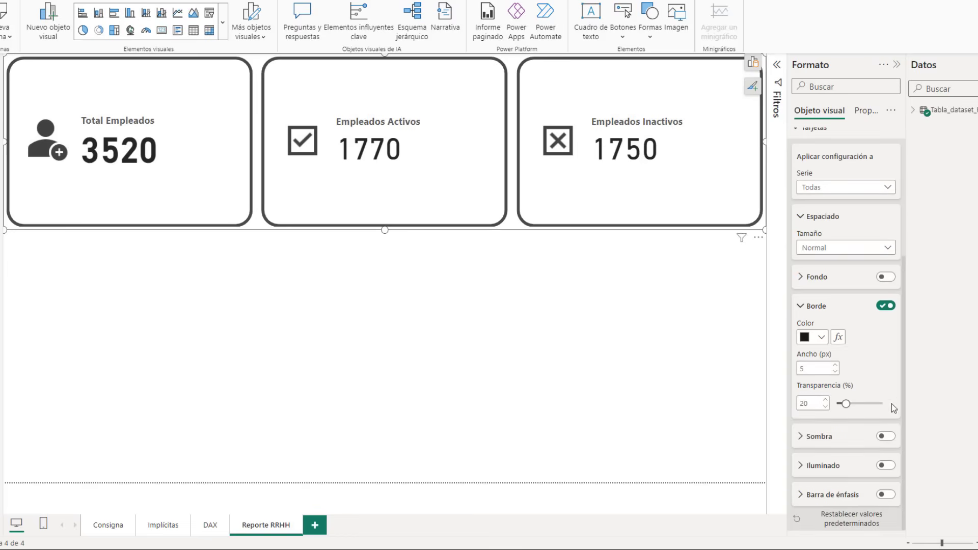
click(805, 308)
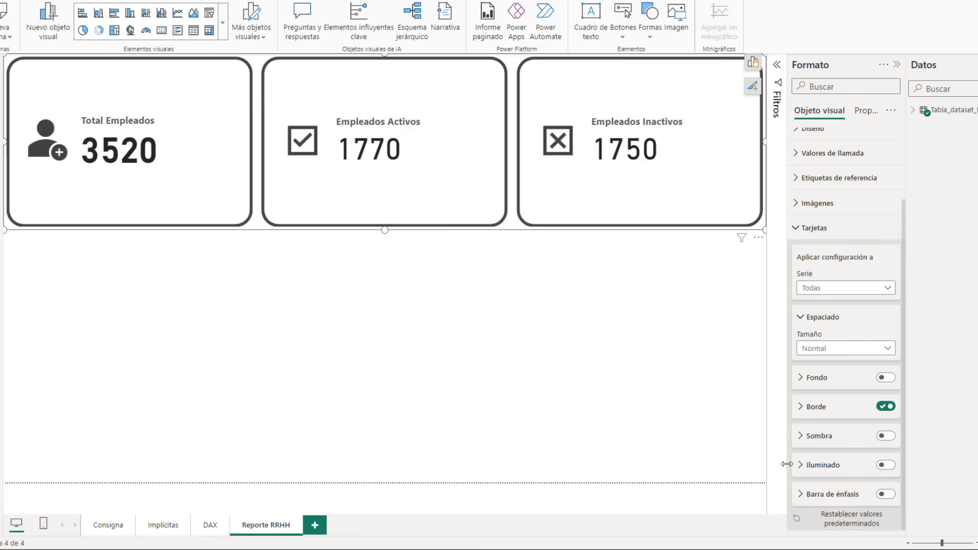
- Try the Sombra, Iluminado and Barra de énfasis effects on all cards one at a time, turning each off again
click(886, 438)
click(886, 437)
click(885, 464)
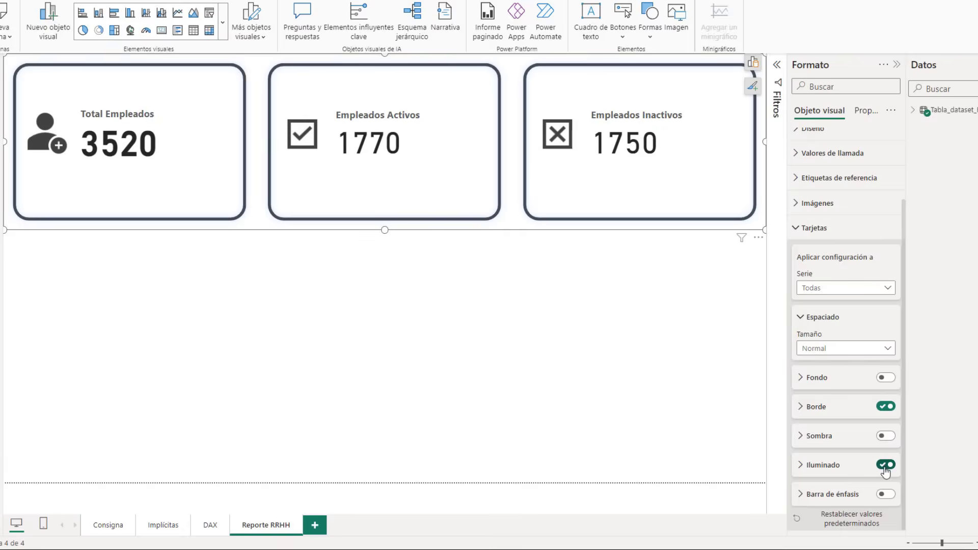
click(886, 464)
click(886, 495)
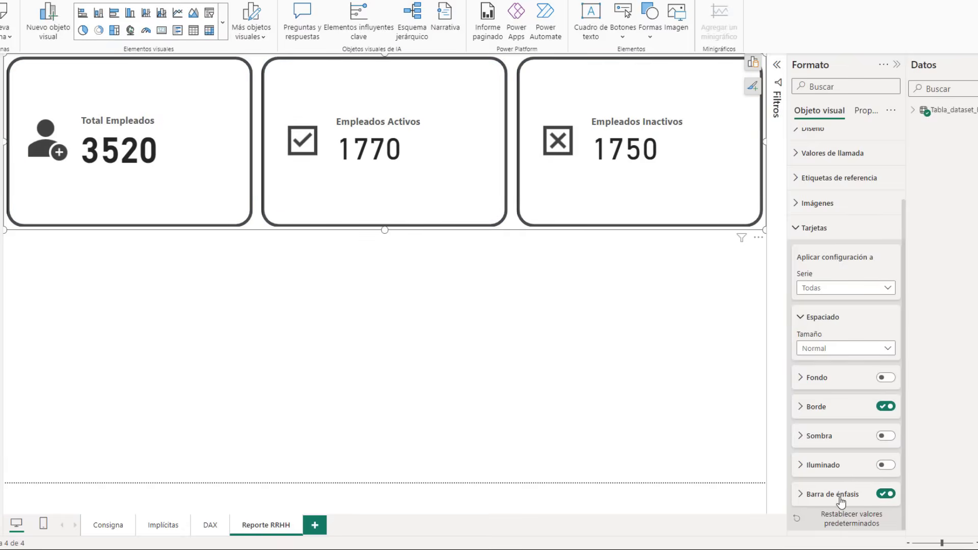
click(885, 494)
- Compare the cards with only the Barra de énfasis, restore the Borde, and briefly try the Sombra with it
click(885, 406)
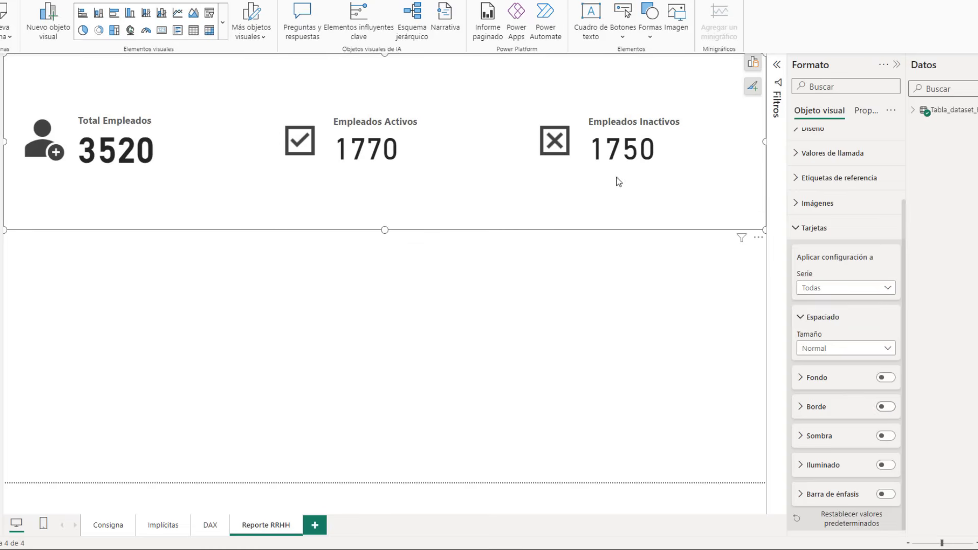
click(885, 493)
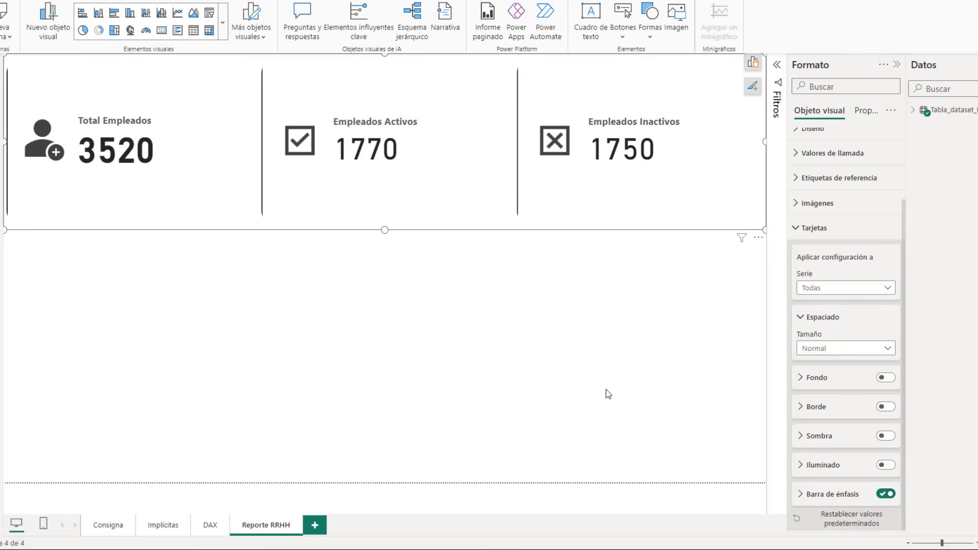
click(886, 493)
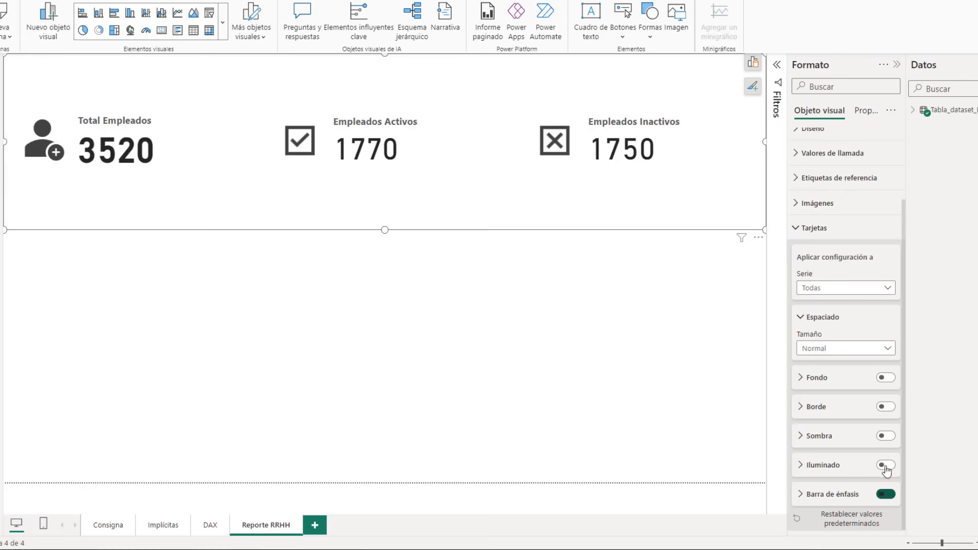
click(886, 406)
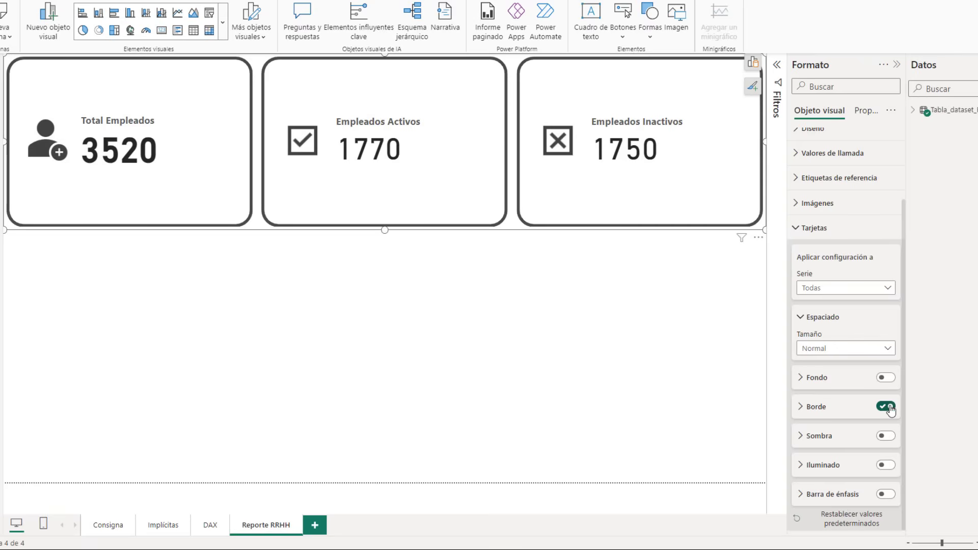
click(886, 436)
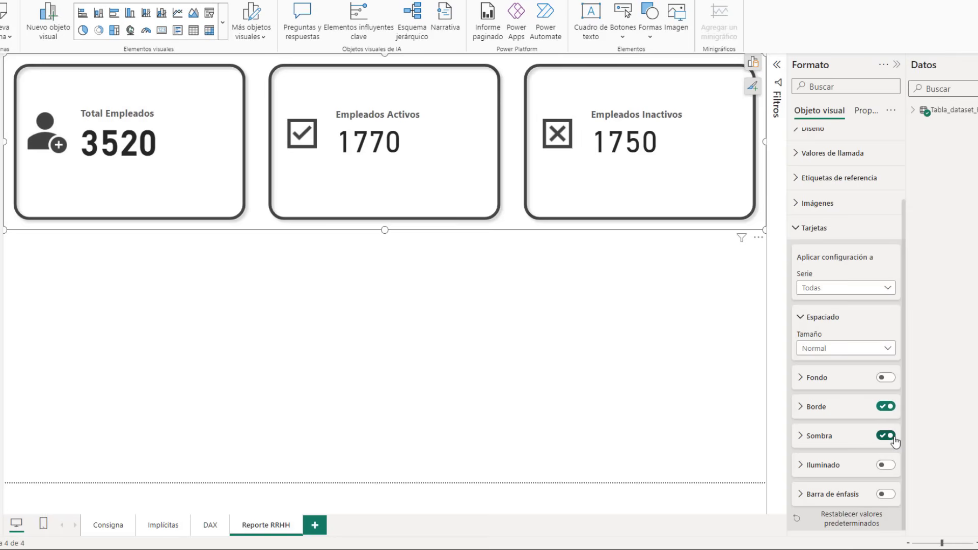
click(886, 436)
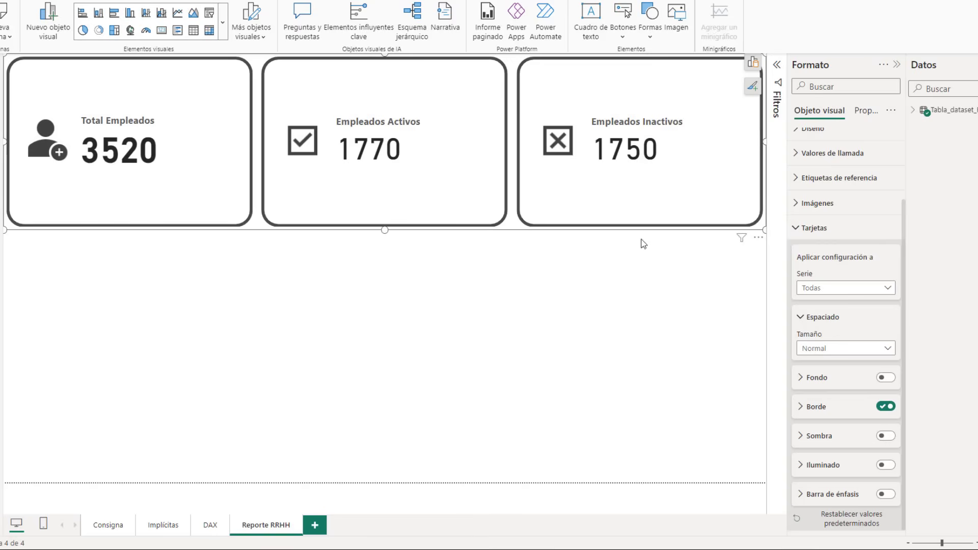
- Reduce the height and width of the card visual to a compact row at the page's upper left, and deselect it
drag(386, 230, 390, 164)
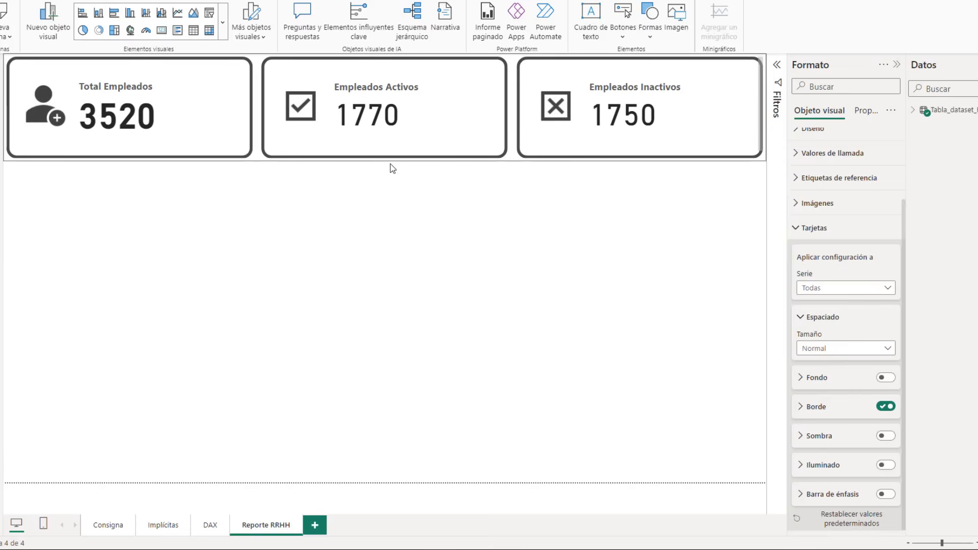
drag(764, 112, 568, 110)
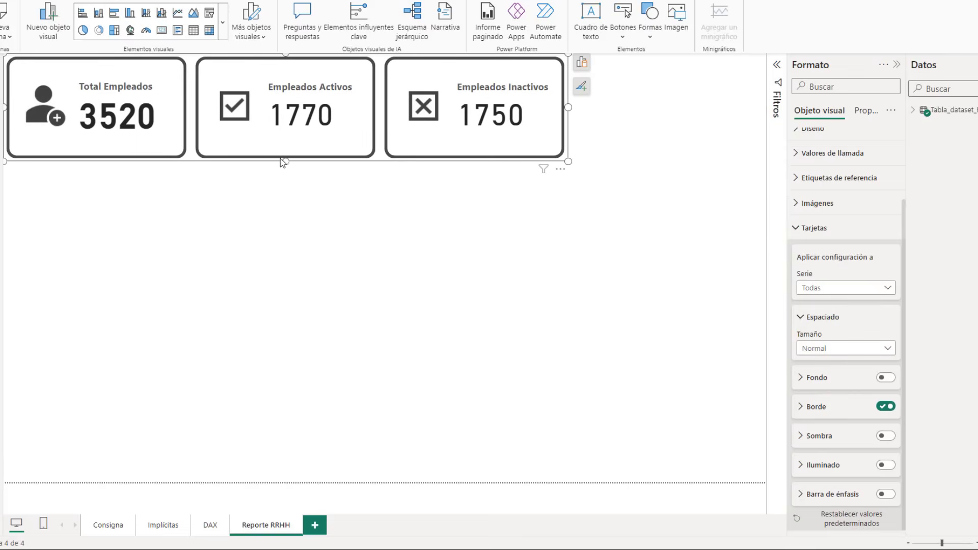
drag(282, 162, 288, 143)
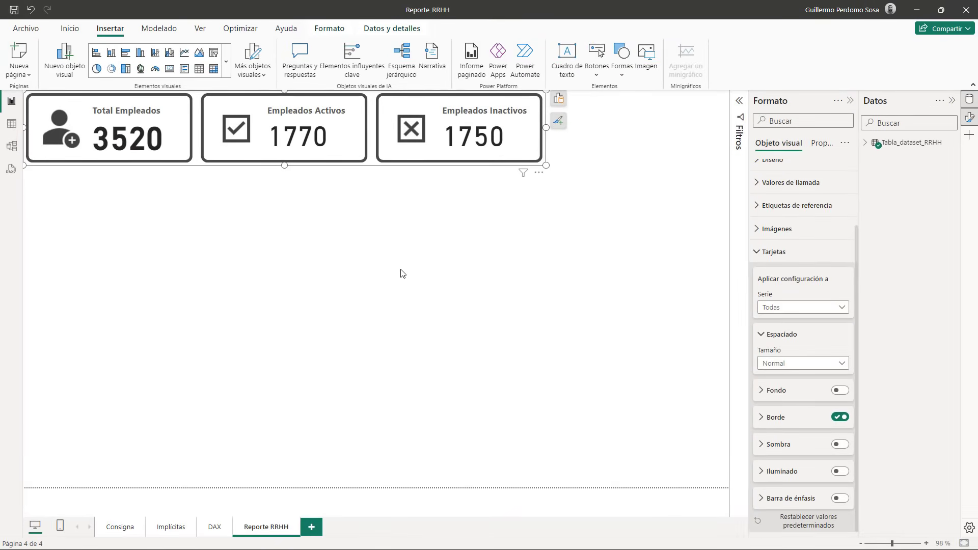
click(508, 333)
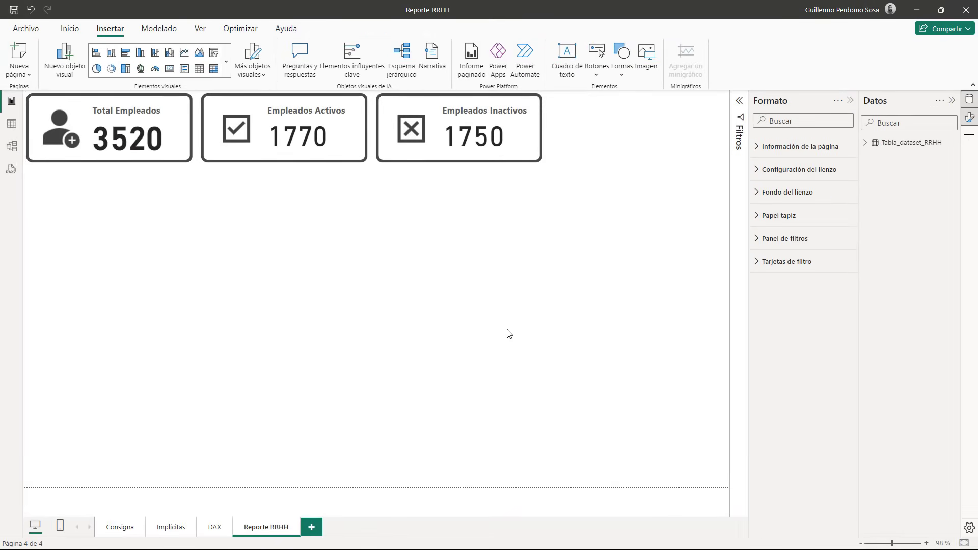
- Check the planned visualizations on the Consigna page, and insert a donut chart on the Reporte RRHH page
click(117, 530)
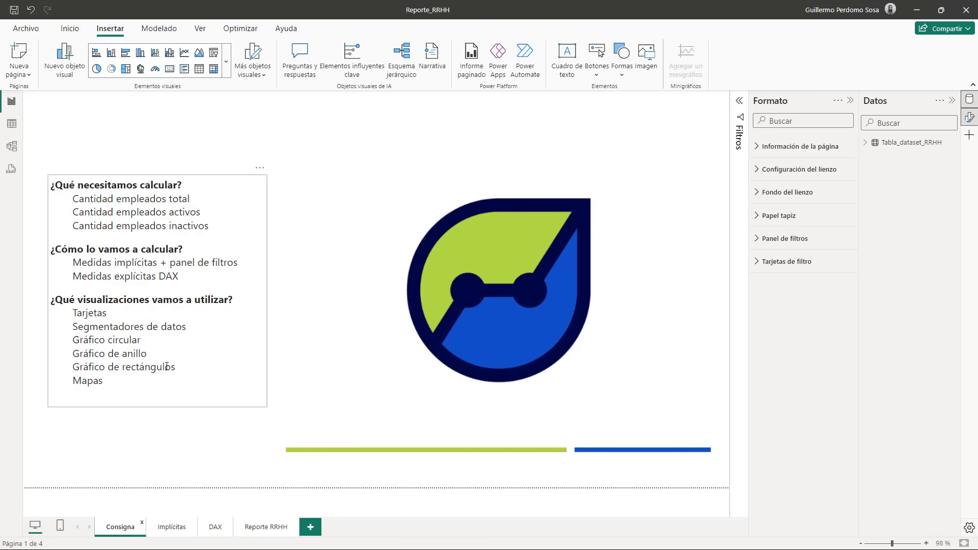
click(270, 527)
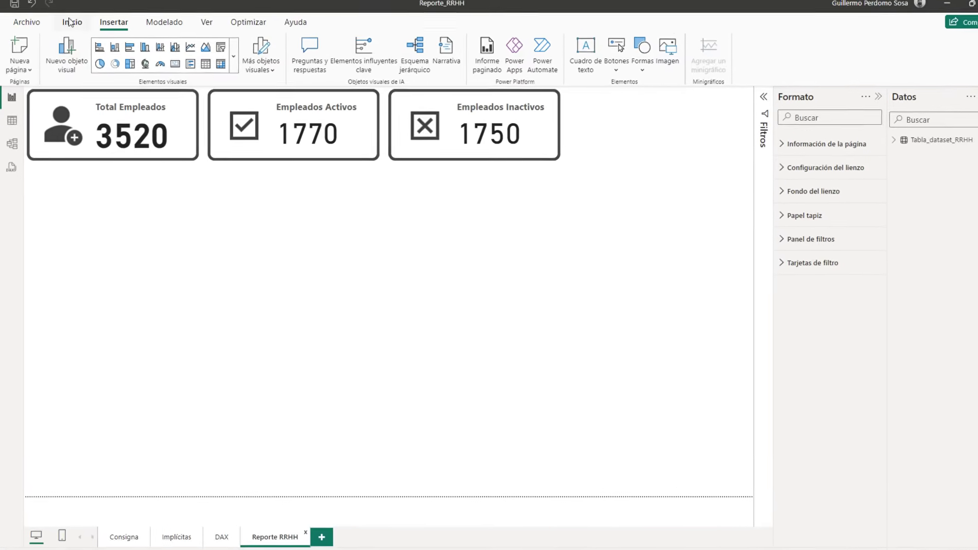
click(72, 22)
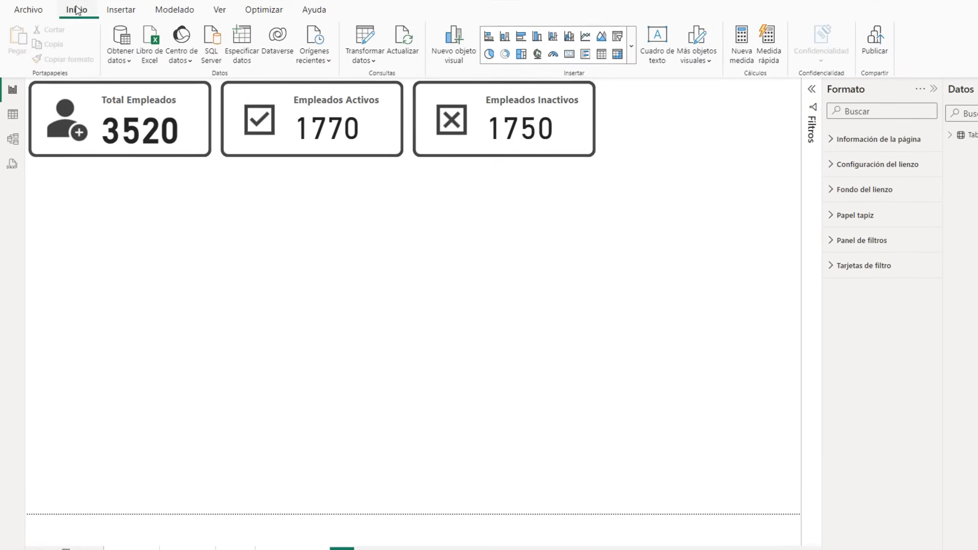
click(121, 9)
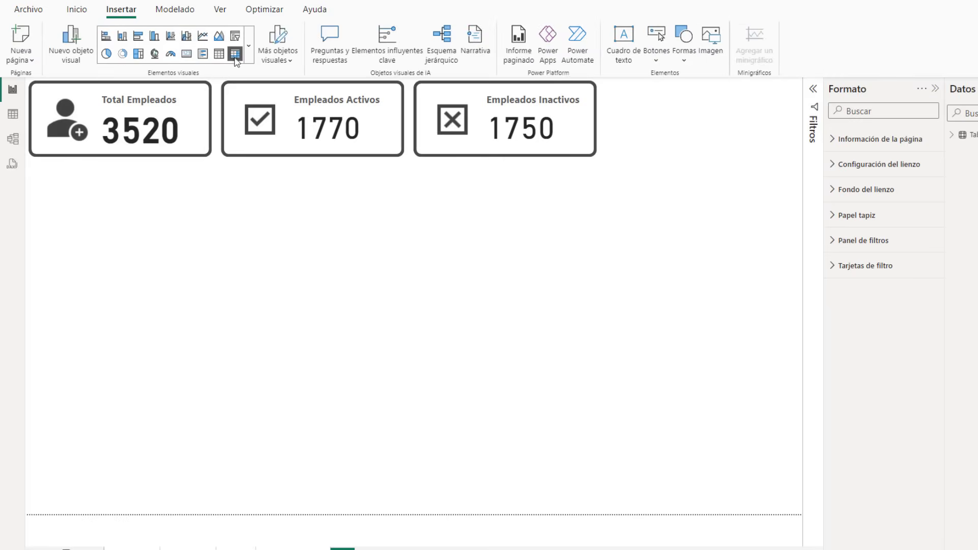
click(249, 46)
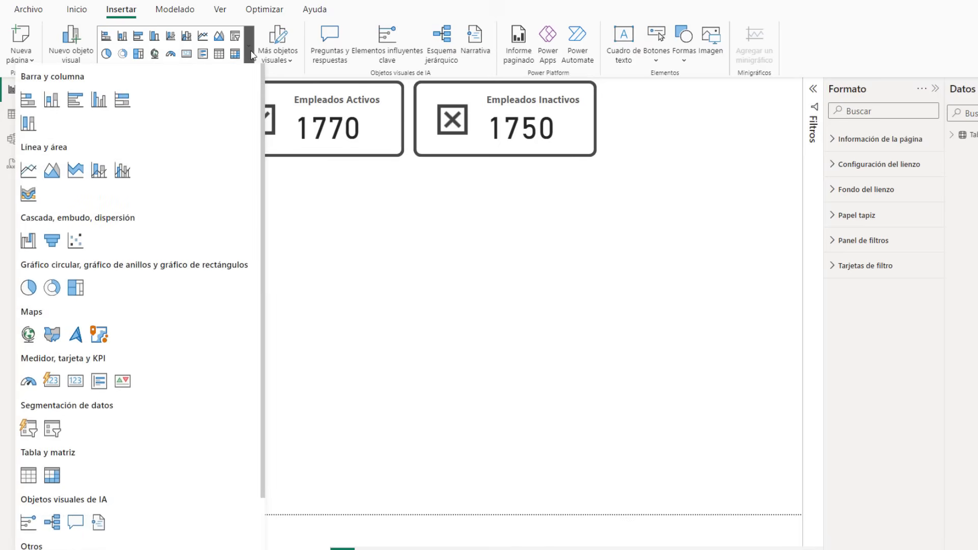
click(58, 290)
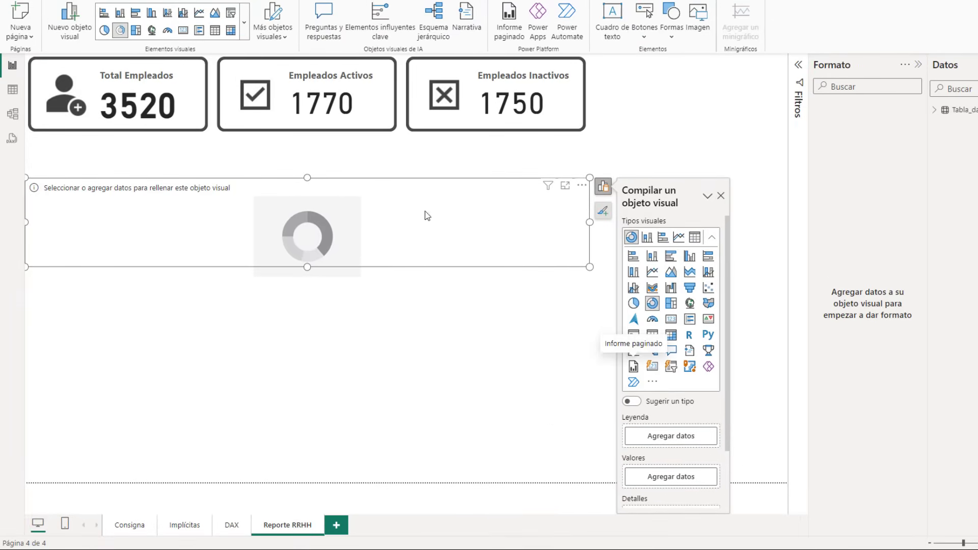
- Add TOTAL EMPLEADOS to the donut chart's Valores and extend the chart's height down to near the page's lower edge
scroll(662, 397, down, 2)
click(667, 406)
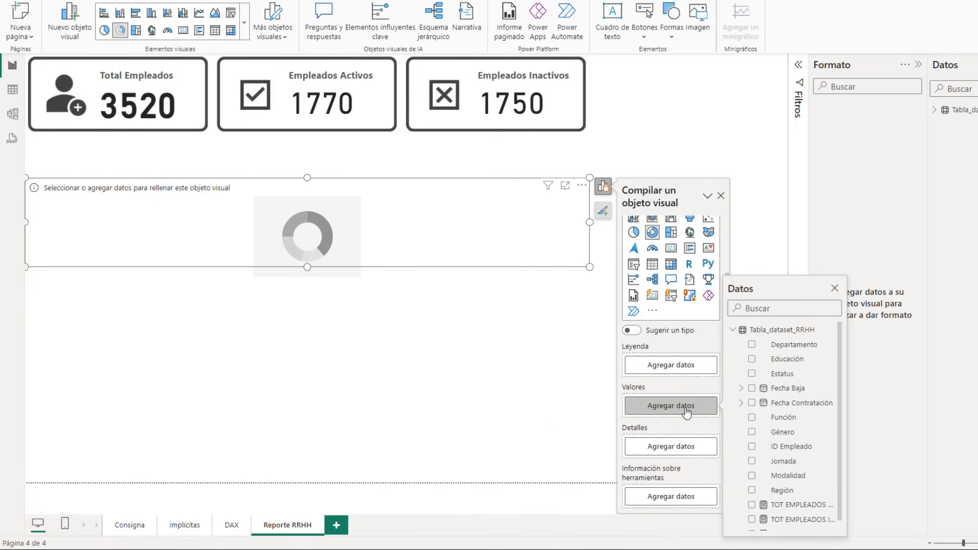
scroll(797, 467, down, 1)
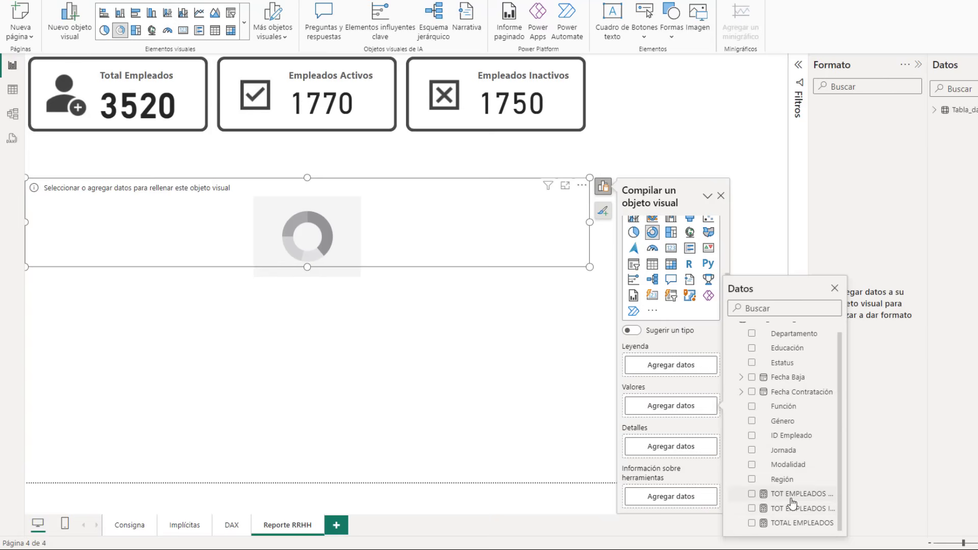
click(751, 523)
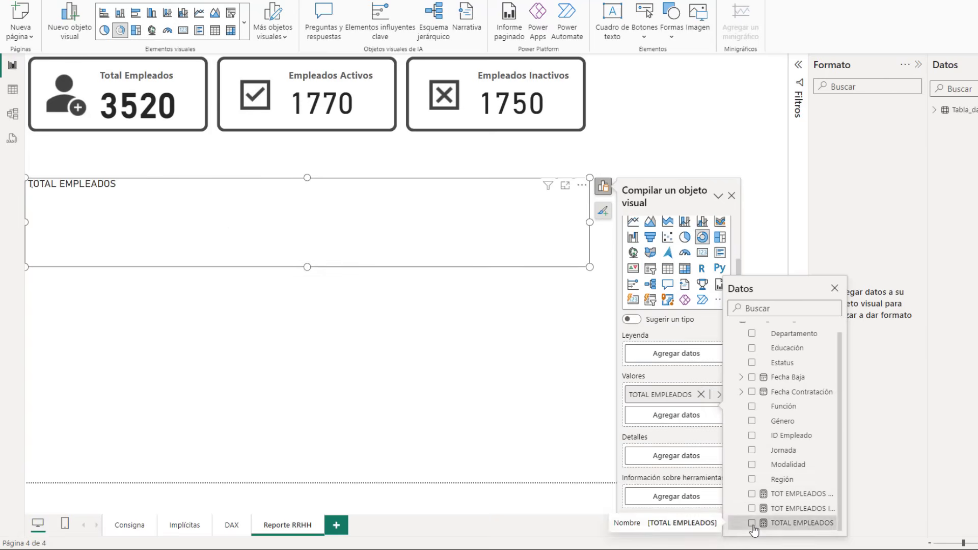
drag(307, 267, 319, 457)
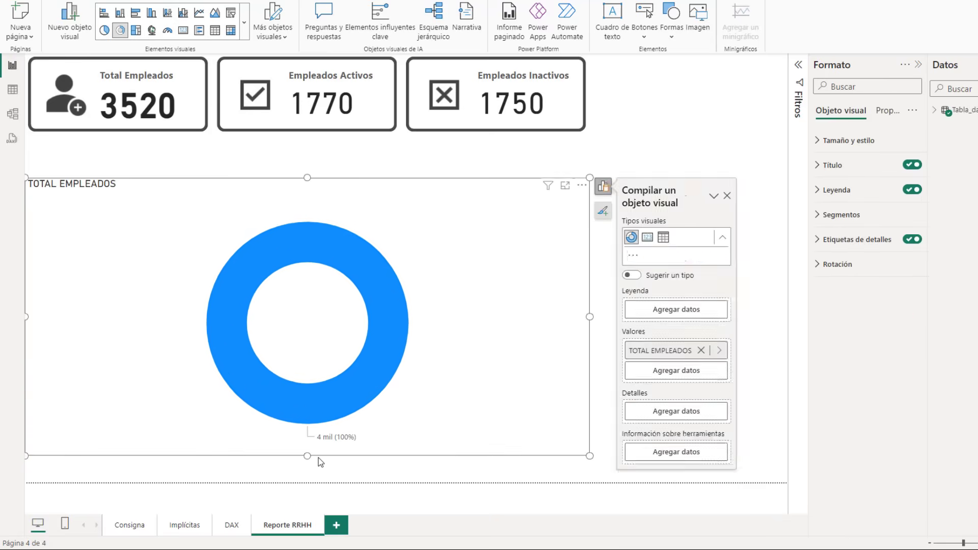
- Add Género to the donut chart's Leyenda and view the tooltip of the Masculino segment
scroll(718, 383, down, 1)
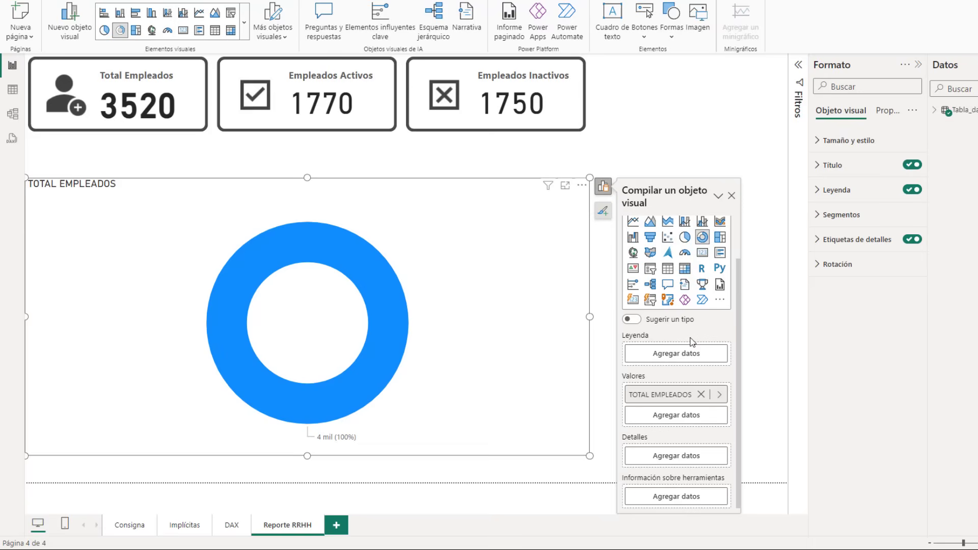
click(676, 354)
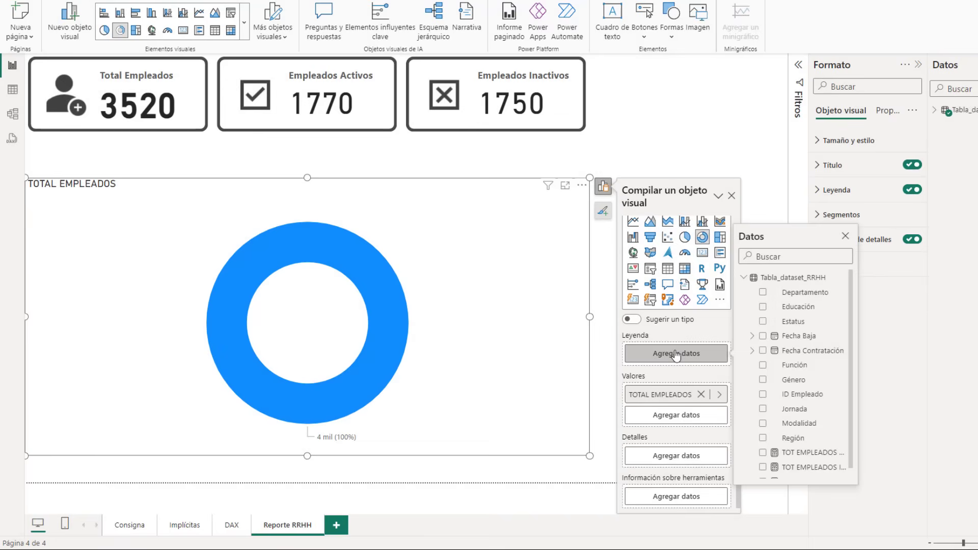
click(768, 382)
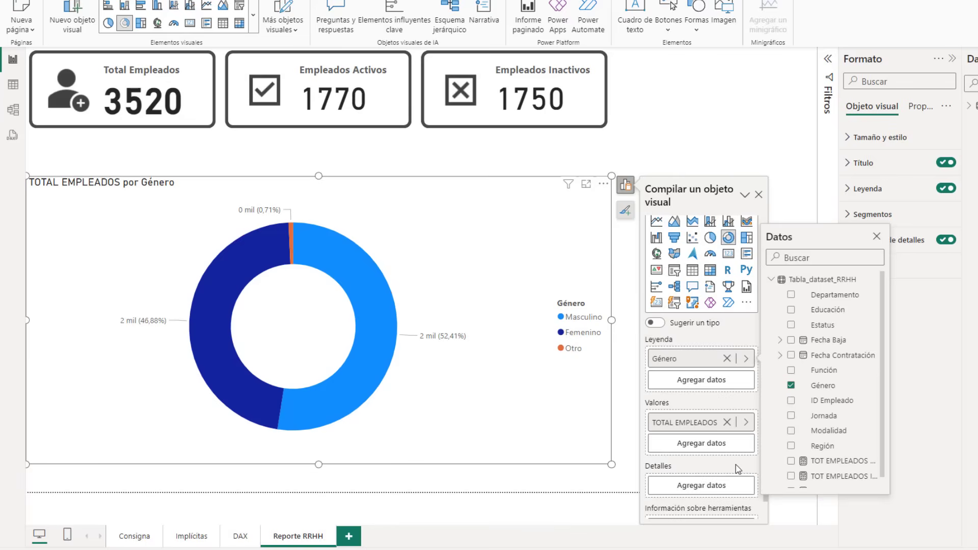
scroll(739, 468, down, 2)
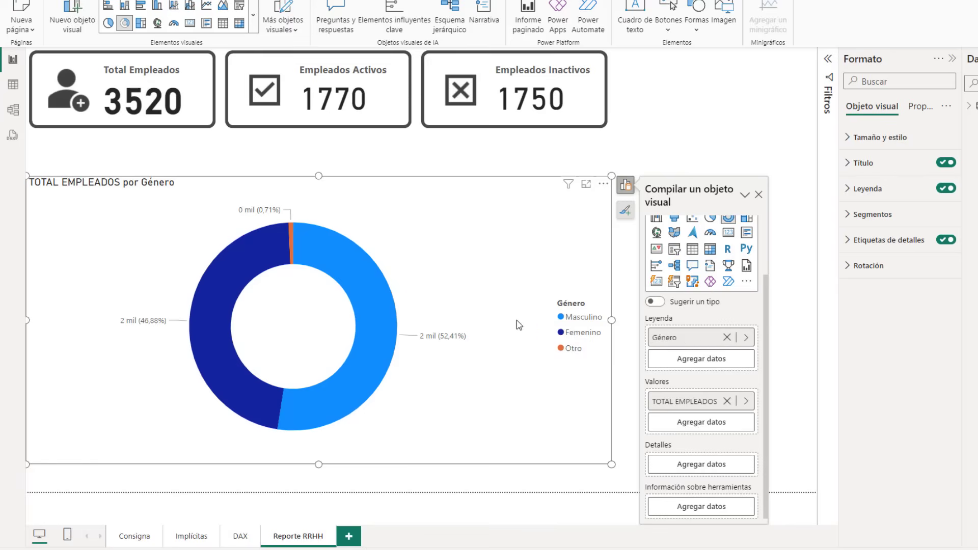
mouse_move(368, 283)
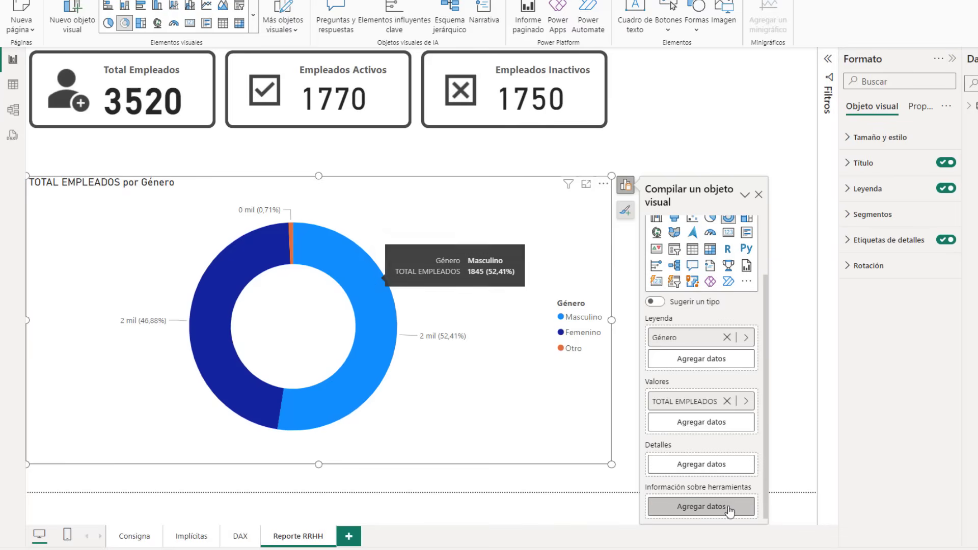
- Add TOT EMPLEADOS ACTIVOS and TOT EMPLEADOS INACTIVOS to the donut chart's tooltip fields and view the Masculino segment's tooltip
click(726, 507)
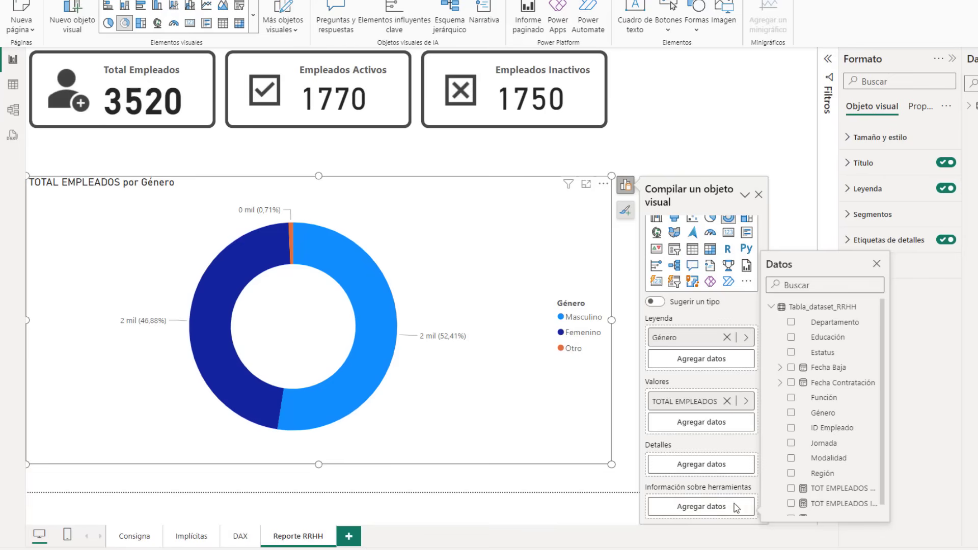
click(791, 489)
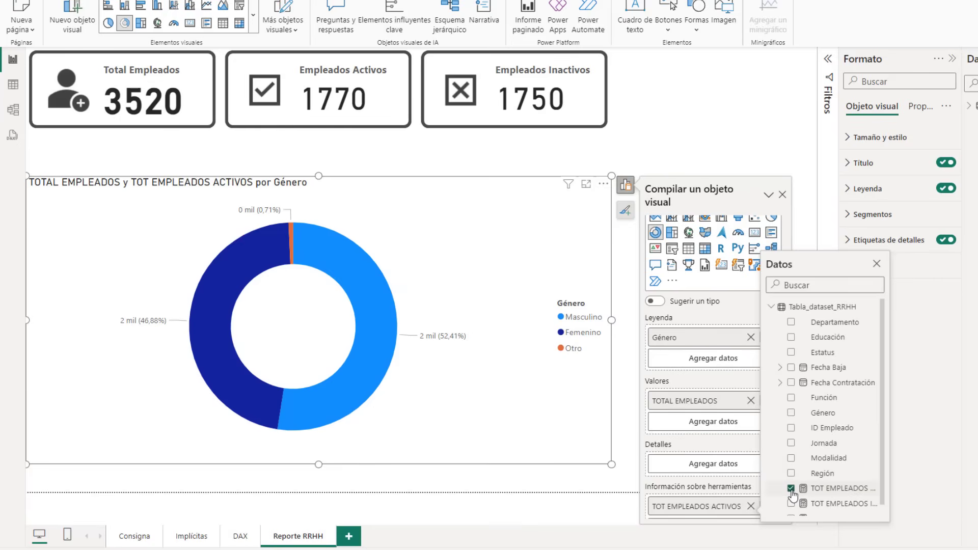
scroll(792, 494, down, 1)
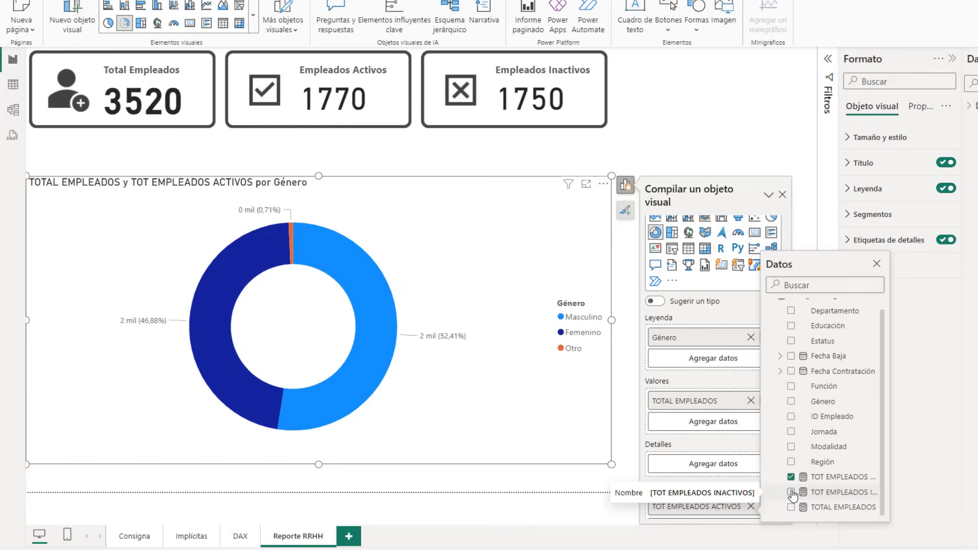
click(791, 492)
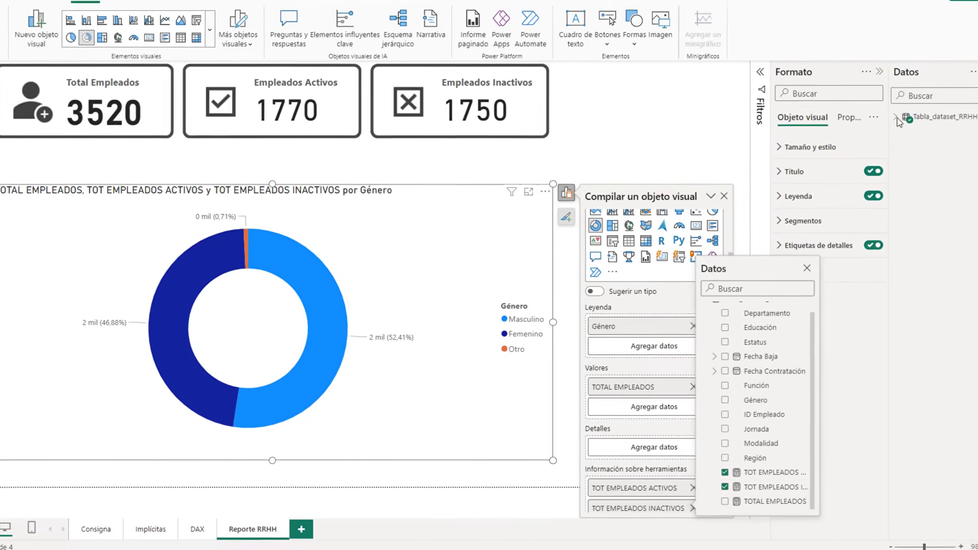
click(933, 111)
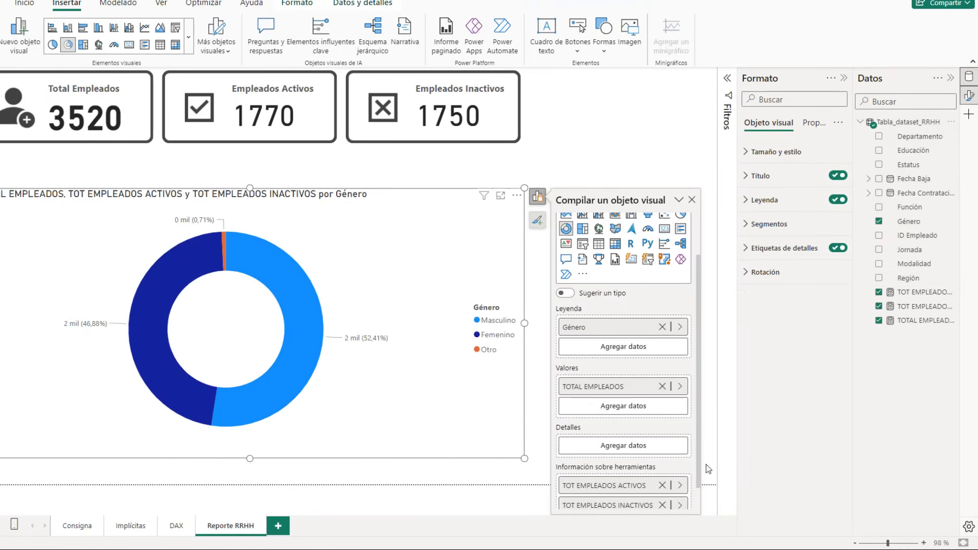
scroll(645, 434, down, 1)
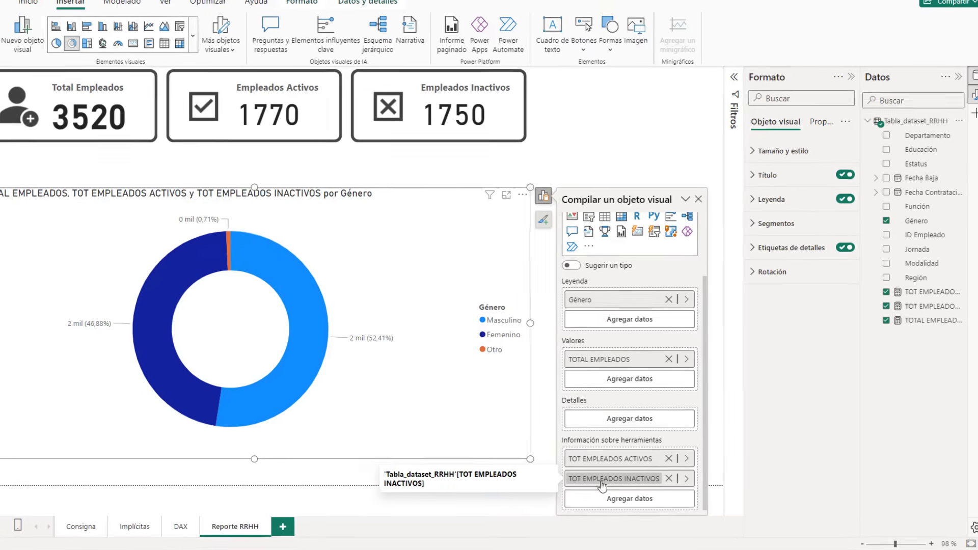
mouse_move(290, 272)
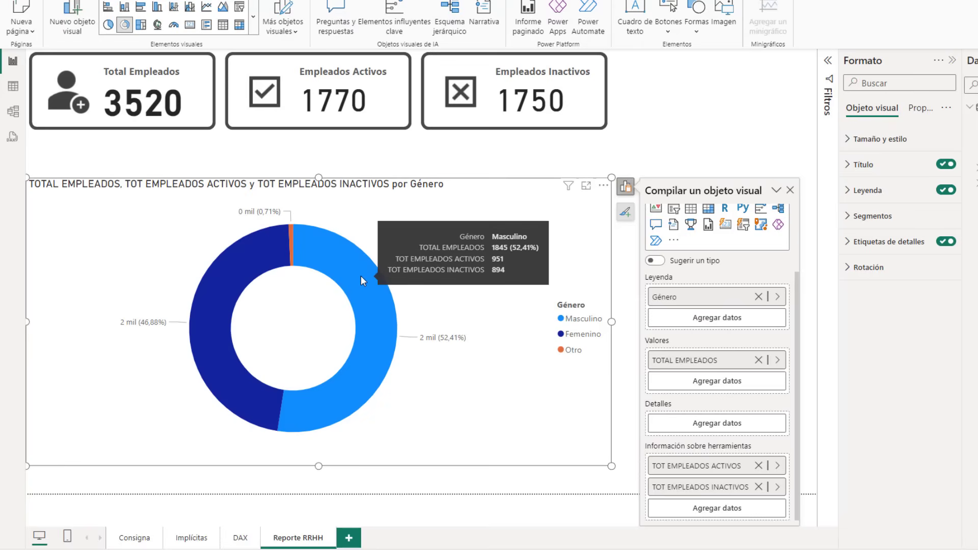
- Rename the donut chart's Valores field as Total Empleados and its first tooltip field as Empleados Activos
double_click(703, 362)
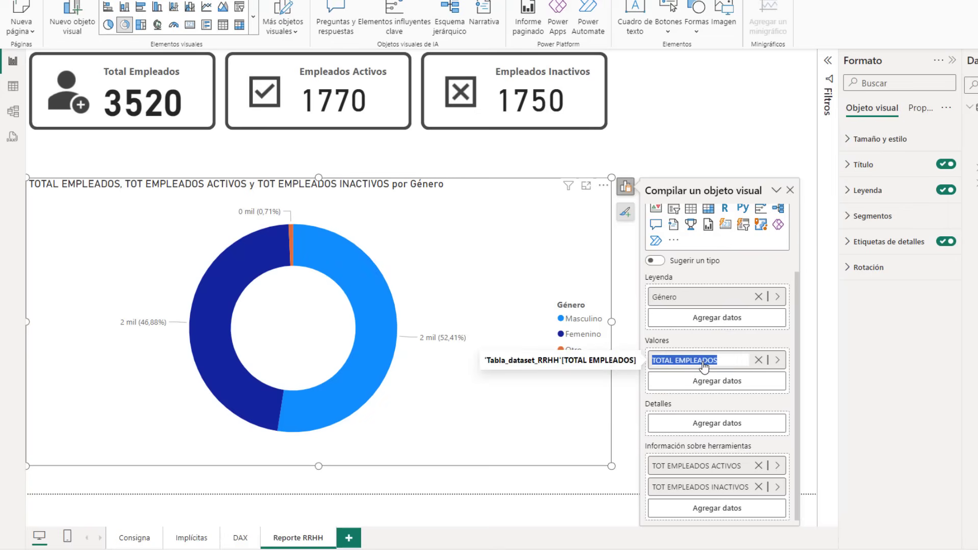
text(Total Empleados)
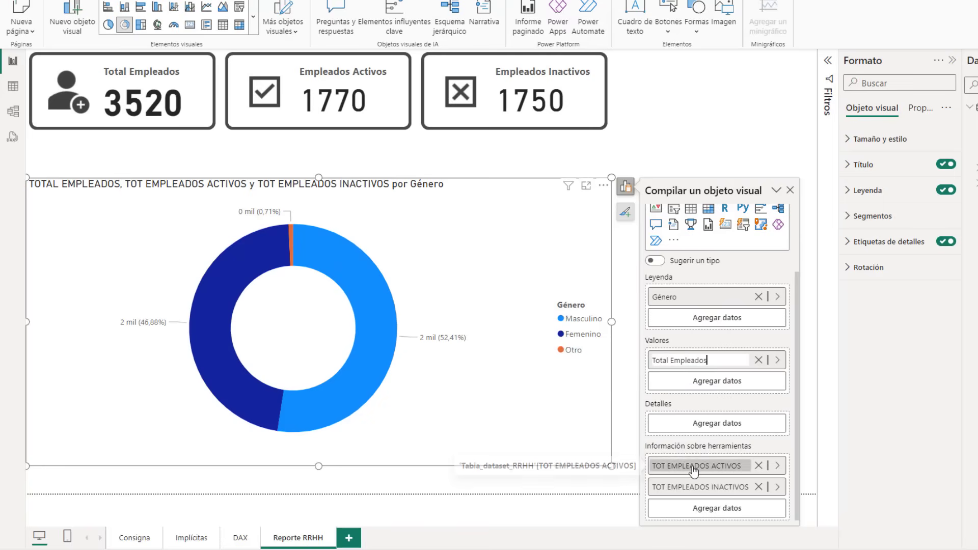
key(Return)
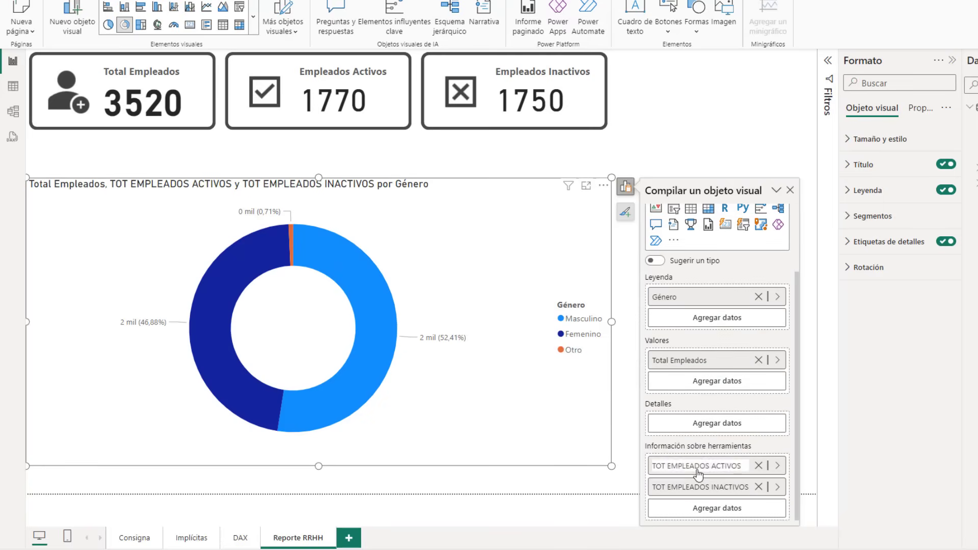
double_click(697, 471)
text(Empleados )
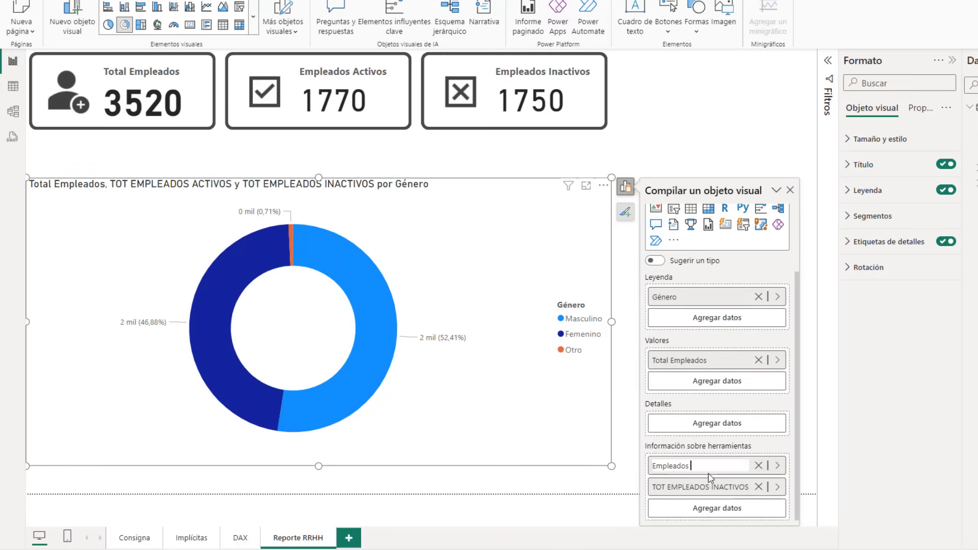
text(Activos)
- Try to rename the donut chart's TOT EMPLEADOS INACTIVOS tooltip field as Empleados Inactivos
double_click(702, 487)
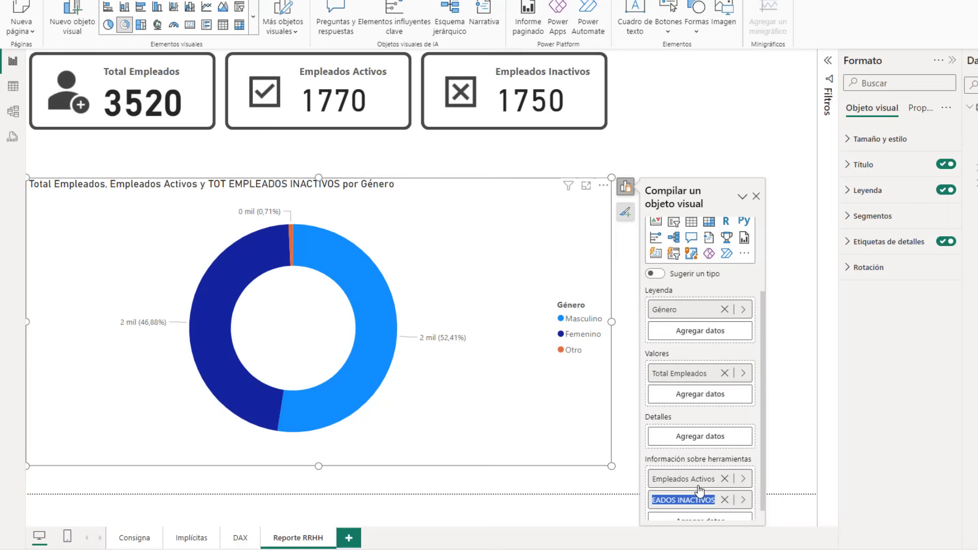
text(Empleados)
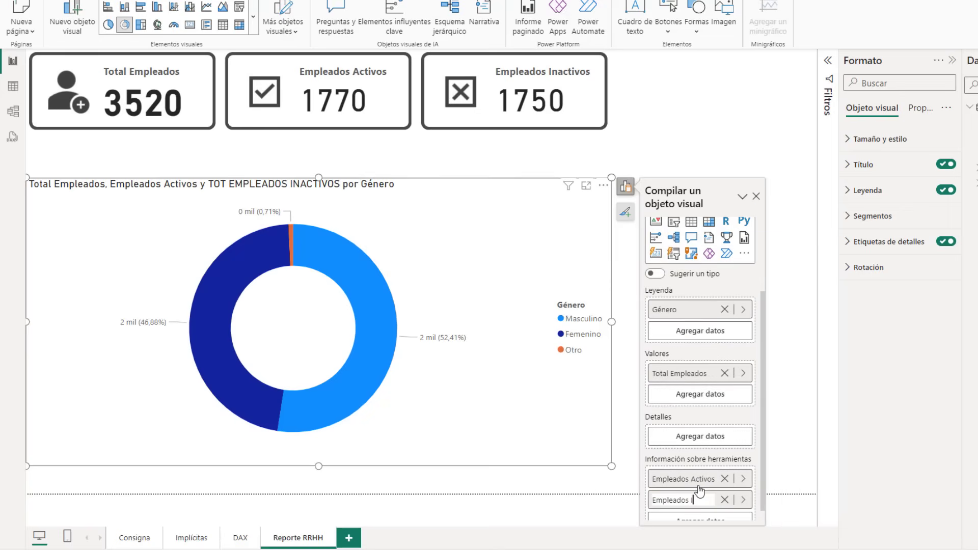
text( Inactivos)
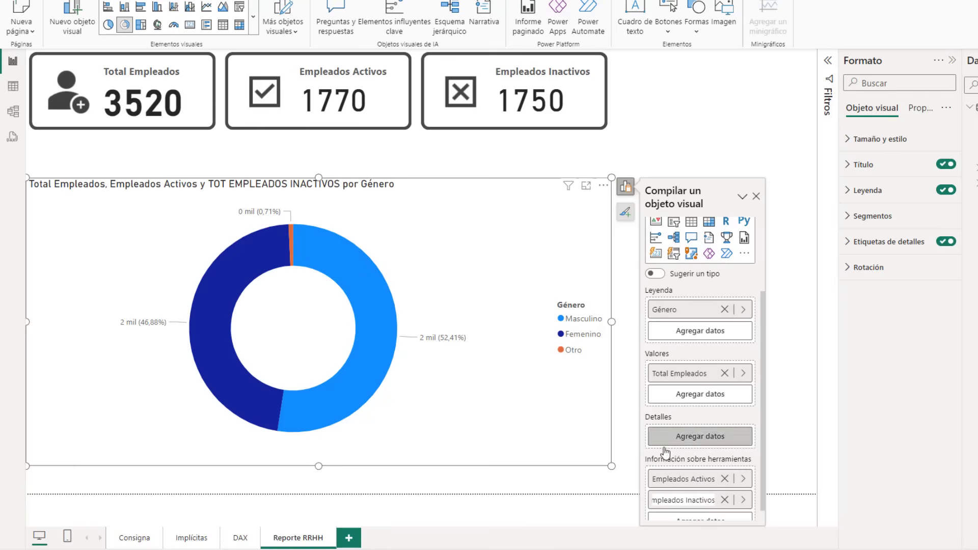
click(633, 473)
click(620, 309)
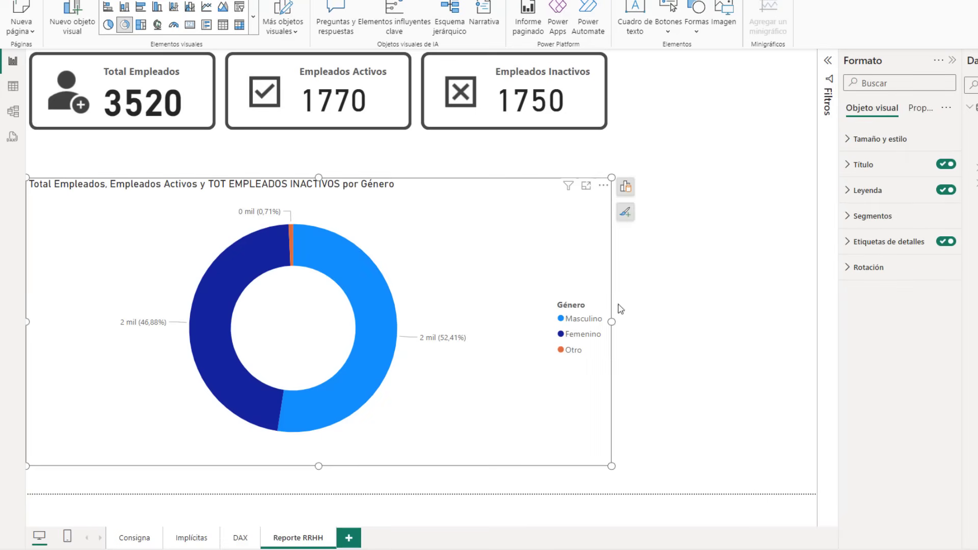
- Rename the second tooltip field of the donut chart as Empleados Inactivos and view the Masculino segment's tooltip
click(625, 186)
scroll(702, 388, down, 3)
double_click(705, 497)
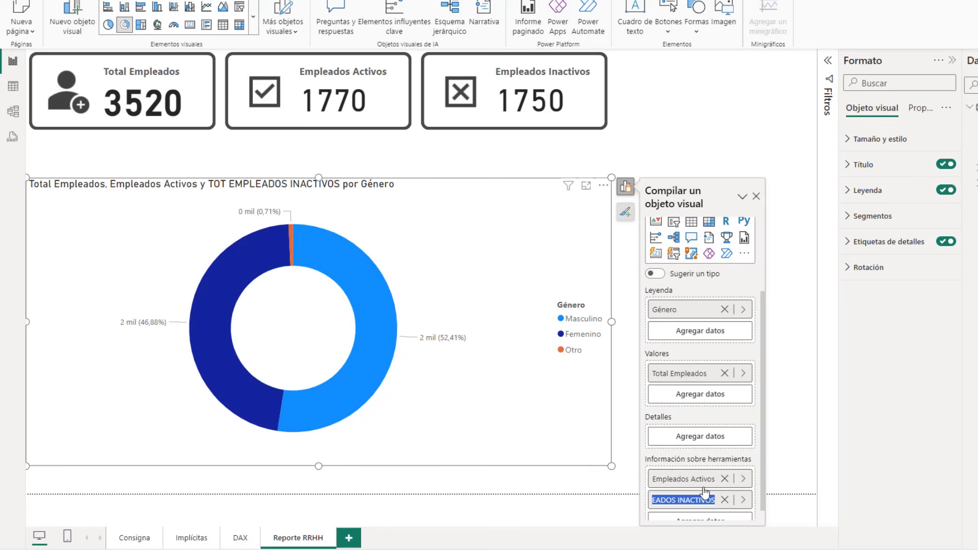
text(Empleados )
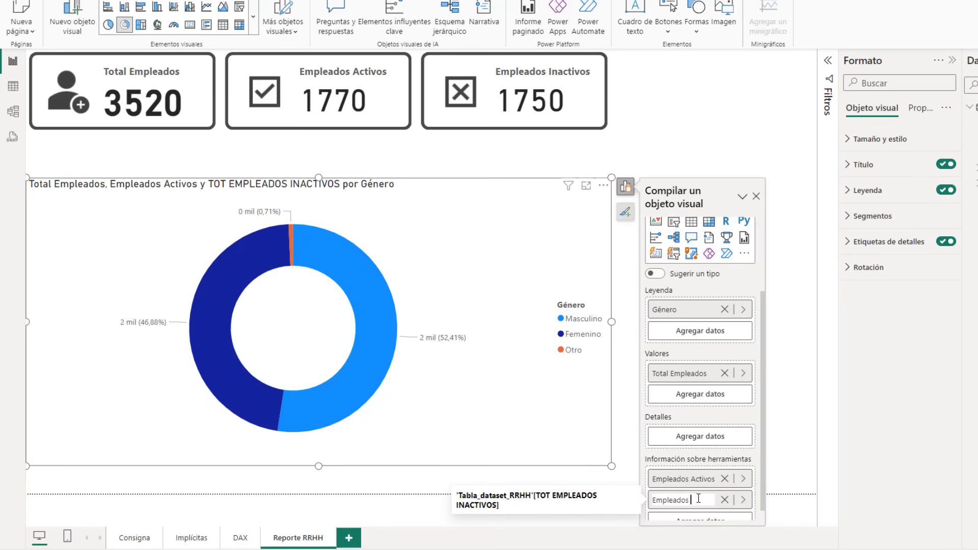
text(Inactivos)
key(Return)
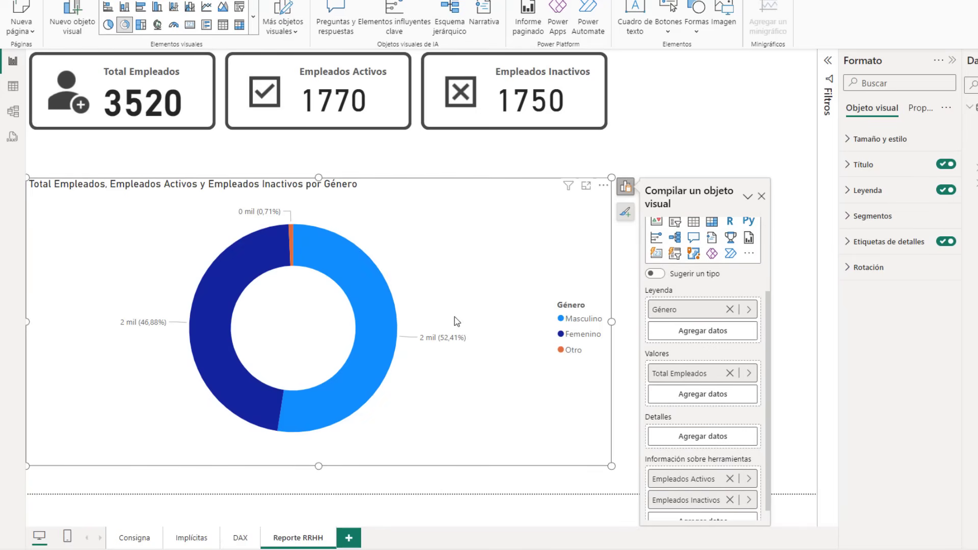
mouse_move(350, 272)
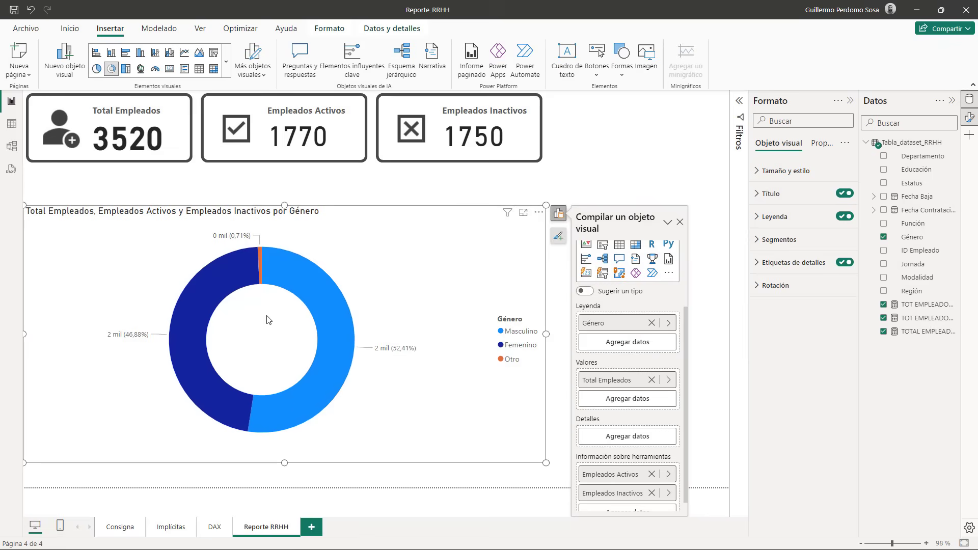
mouse_move(349, 315)
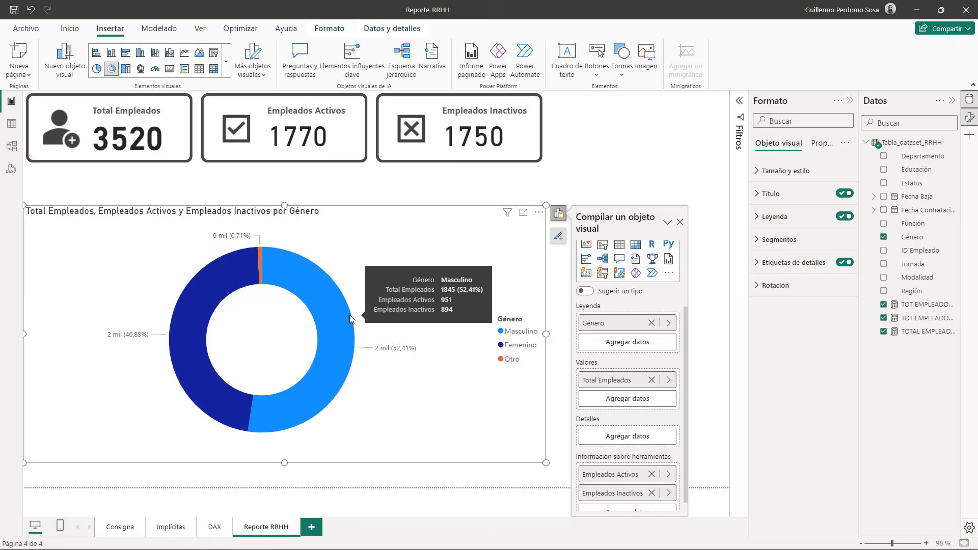
- Widen the Datos pane, enlarge the TOT EMPLEADOS ACTIVOS measure's formula text, and remove the TOT prefix from its name
drag(859, 326, 821, 324)
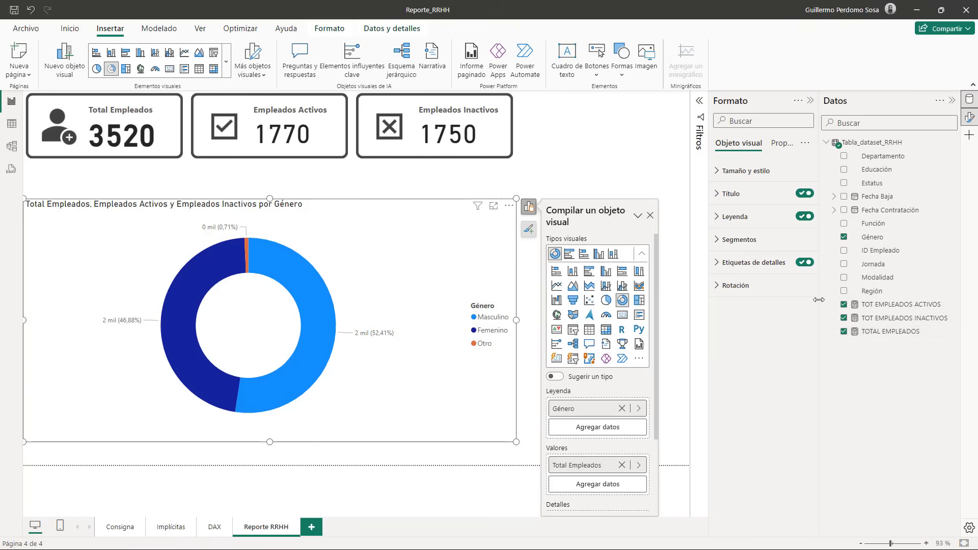
click(906, 304)
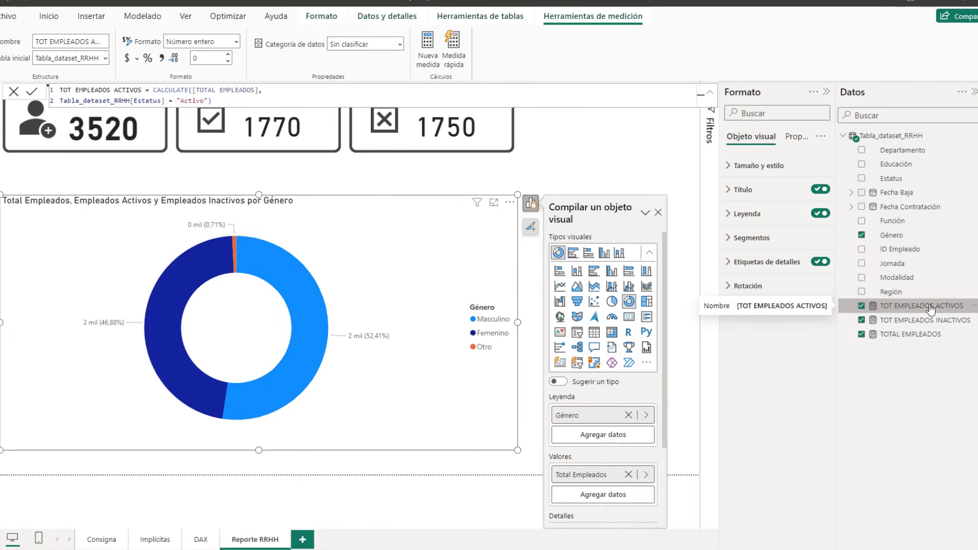
click(254, 100)
scroll(254, 101, up, 3)
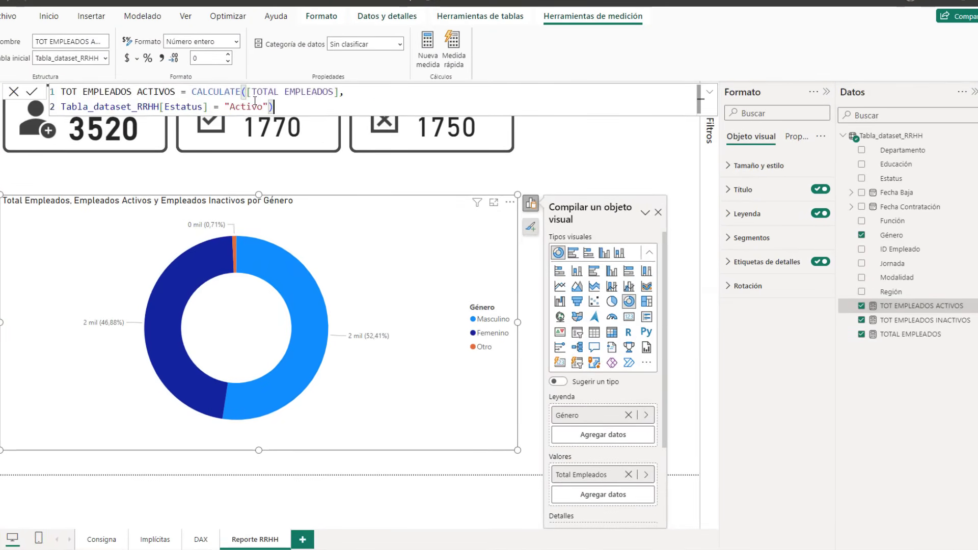
scroll(255, 100, up, 1)
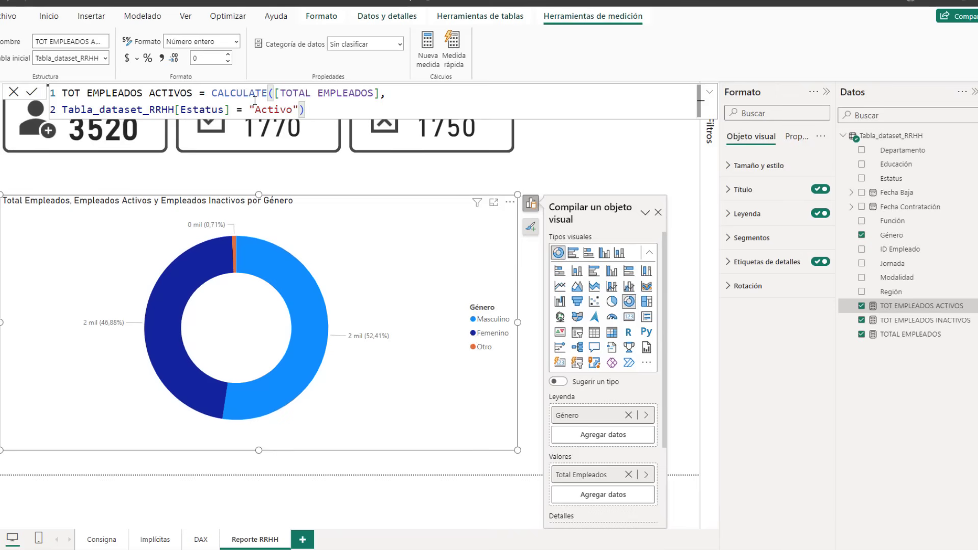
double_click(71, 93)
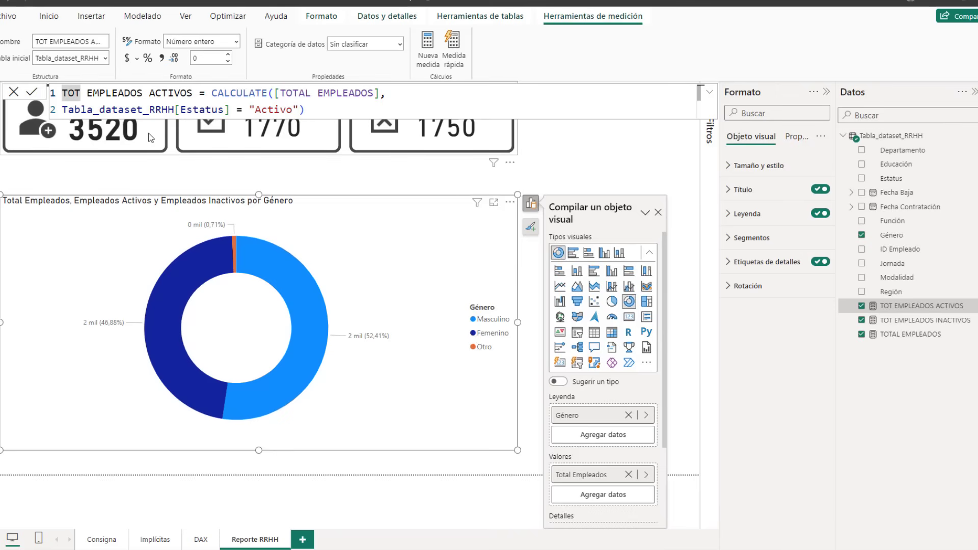
key(Right)
key(BackSpace)
key(BackSpace)
key(BackSpace)
key(BackSpace)
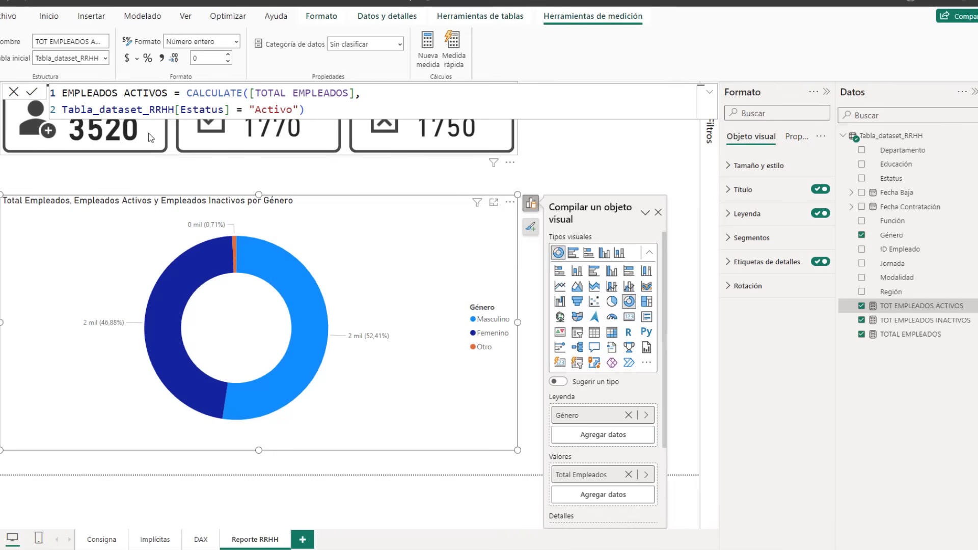
- Change the rest of the active employees measure's name to Empleados Aactivos in its DAX formula
key(ctrl+Right)
key(BackSpace)
key(BackSpace)
key(BackSpace)
key(BackSpace)
key(BackSpace)
key(BackSpace)
key(BackSpace)
key(BackSpace)
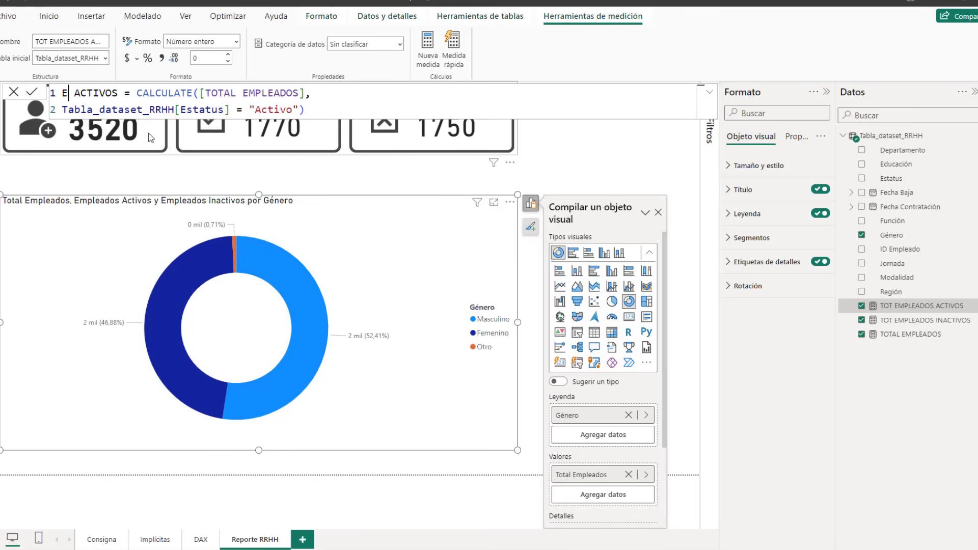
text(mpleados)
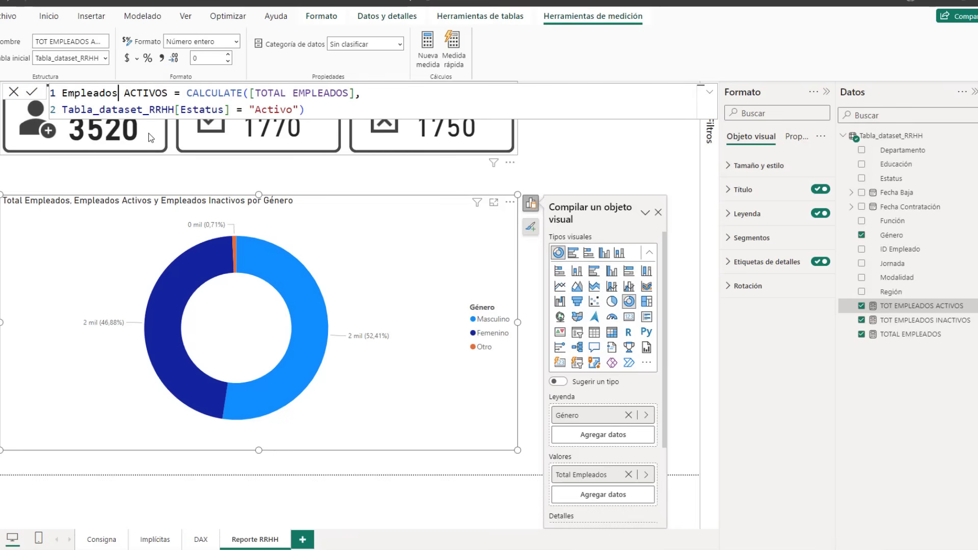
key(ctrl+shift+Right)
text(Aac)
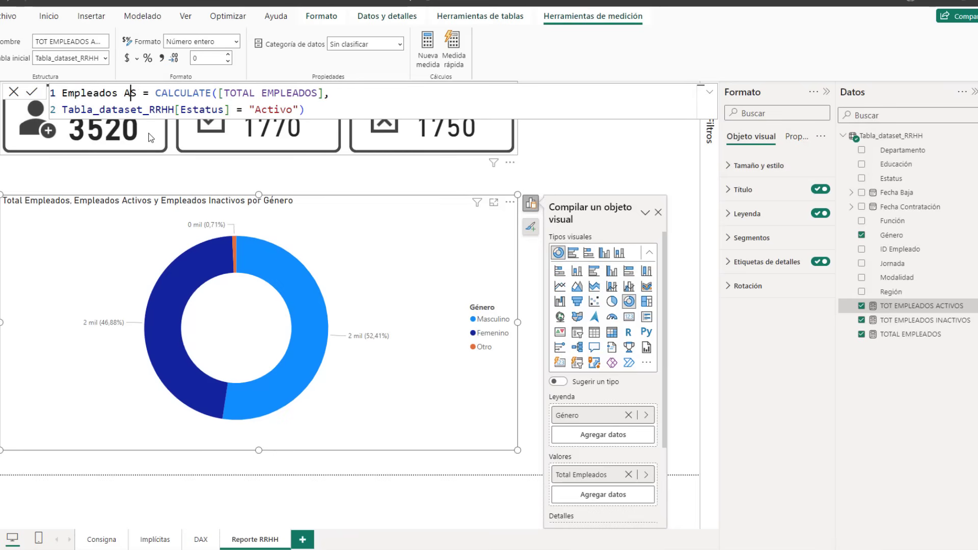
text(tivos)
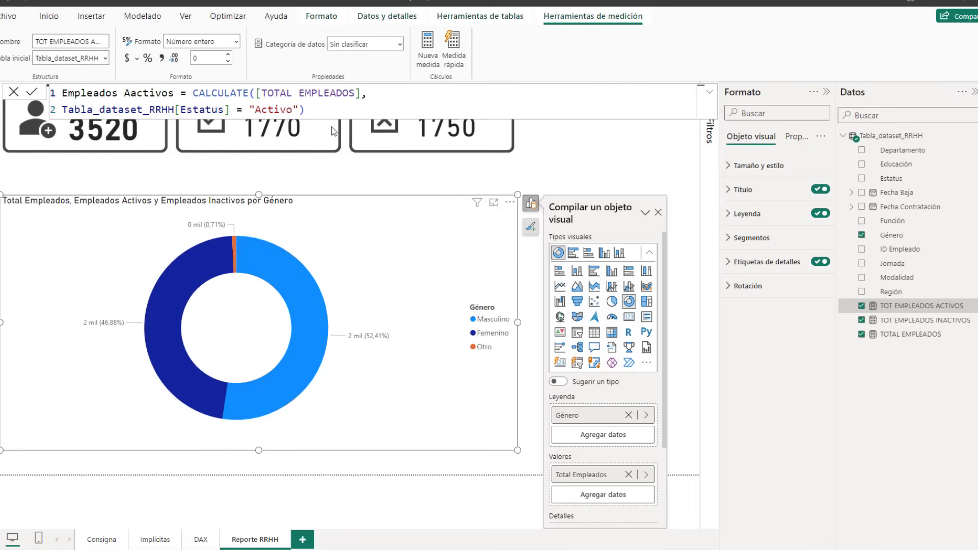
- Rename the TOT EMPLEADOS INACTIVOS measure as Empleados Inactivos in its DAX formula
click(931, 321)
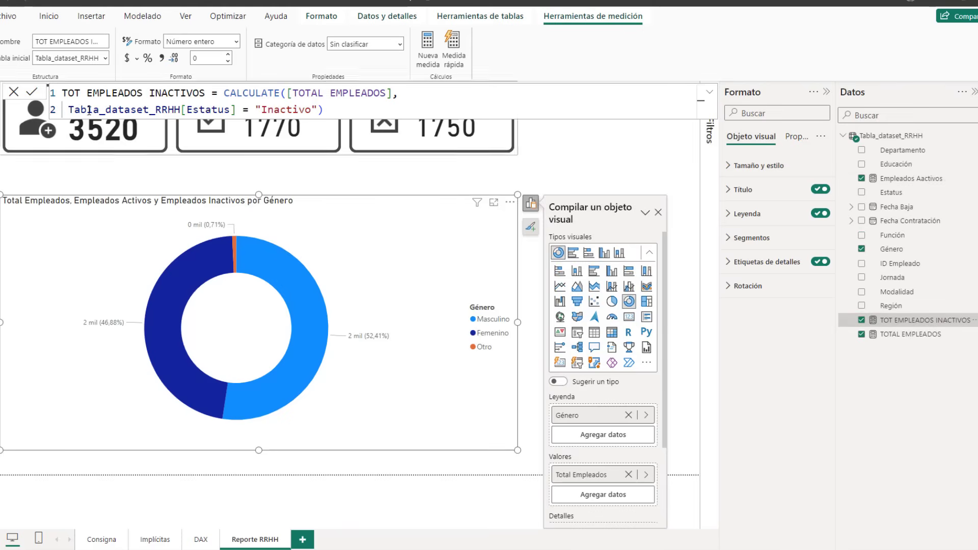
double_click(183, 93)
text(Inac)
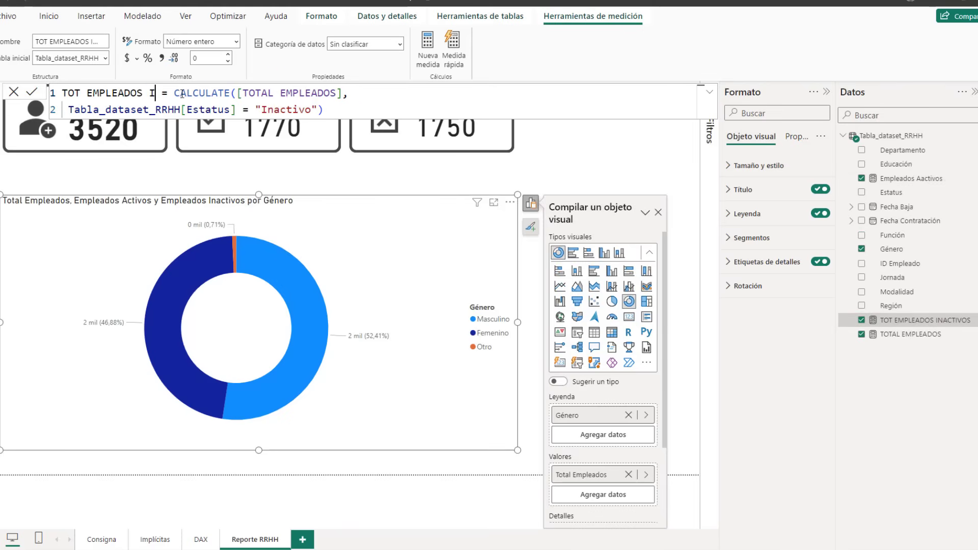
text(tivos)
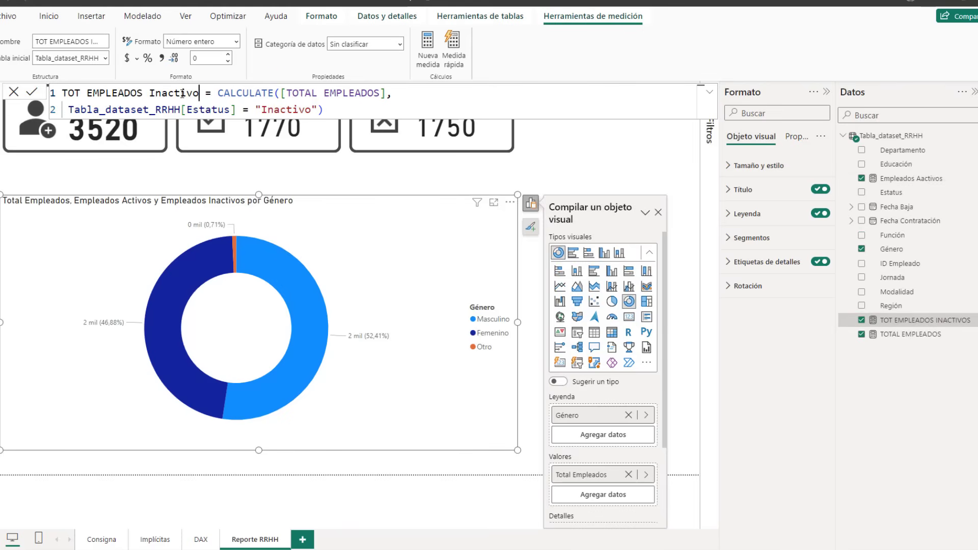
key(ctrl+Left)
key(Left)
key(BackSpace)
key(BackSpace)
key(BackSpace)
key(BackSpace)
key(BackSpace)
key(BackSpace)
key(BackSpace)
key(BackSpace)
text(mpleados)
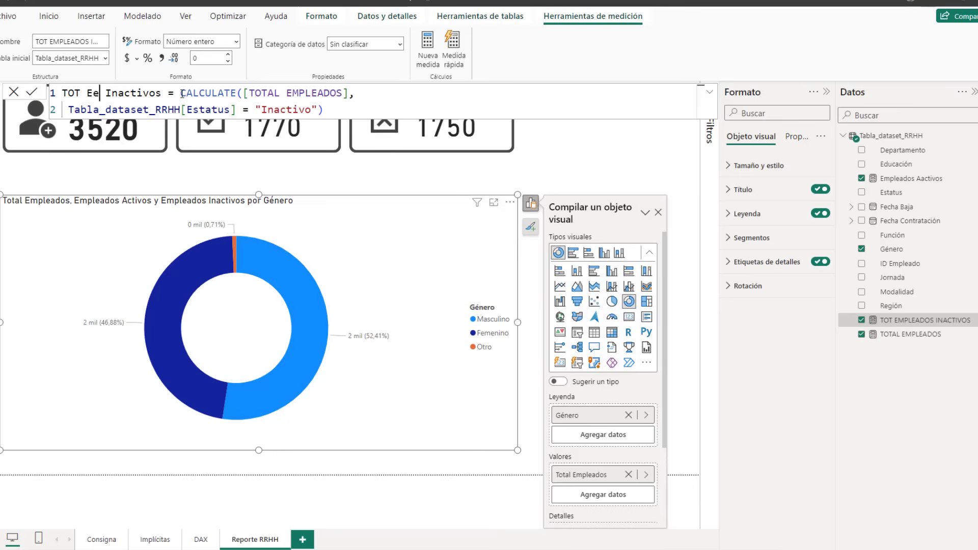
key(ctrl+Left)
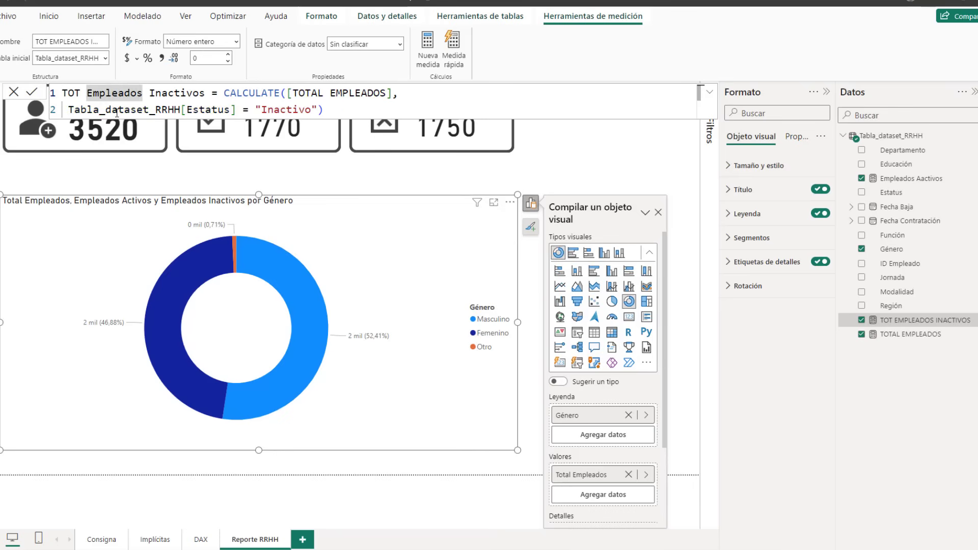
key(BackSpace)
key(BackSpace)
key(BackSpace)
key(BackSpace)
key(Return)
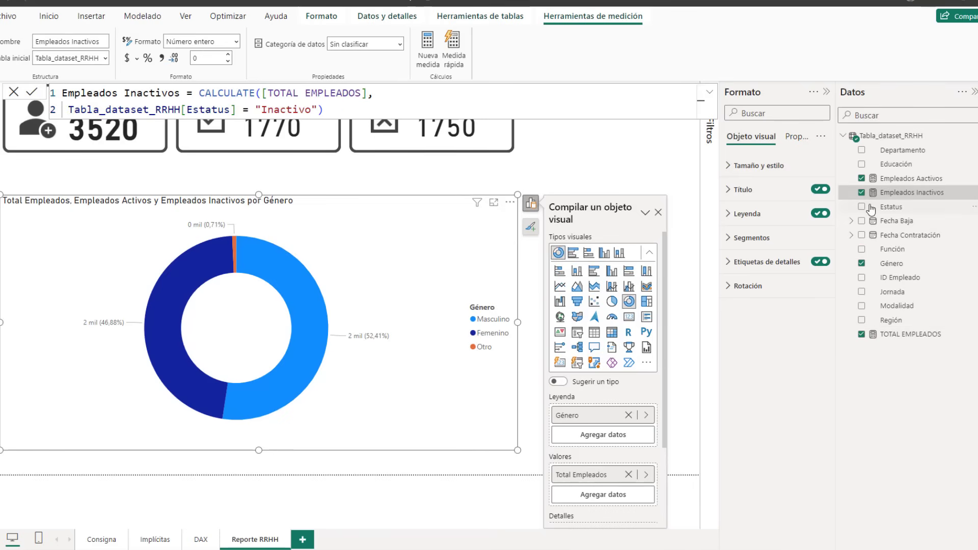
- Rename the TOTAL EMPLEADOS measure as Total Empleados in its DAX formula
click(911, 335)
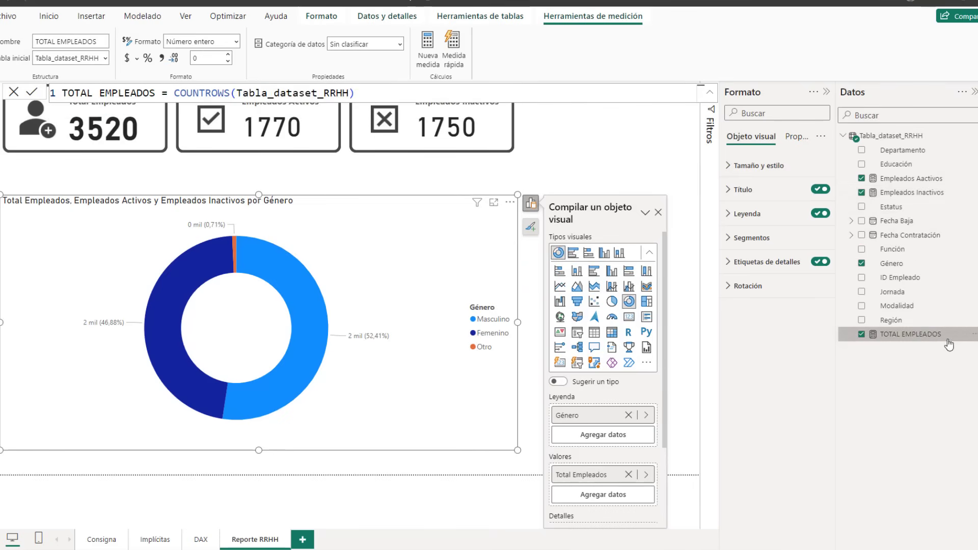
double_click(94, 93)
click(95, 94)
key(BackSpace)
key(BackSpace)
key(BackSpace)
key(BackSpace)
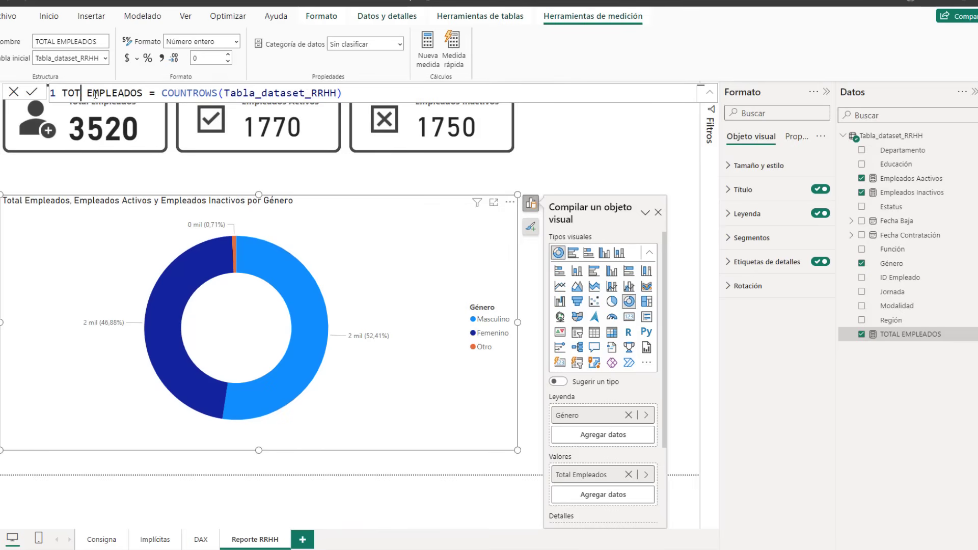
text(otal)
key(Right)
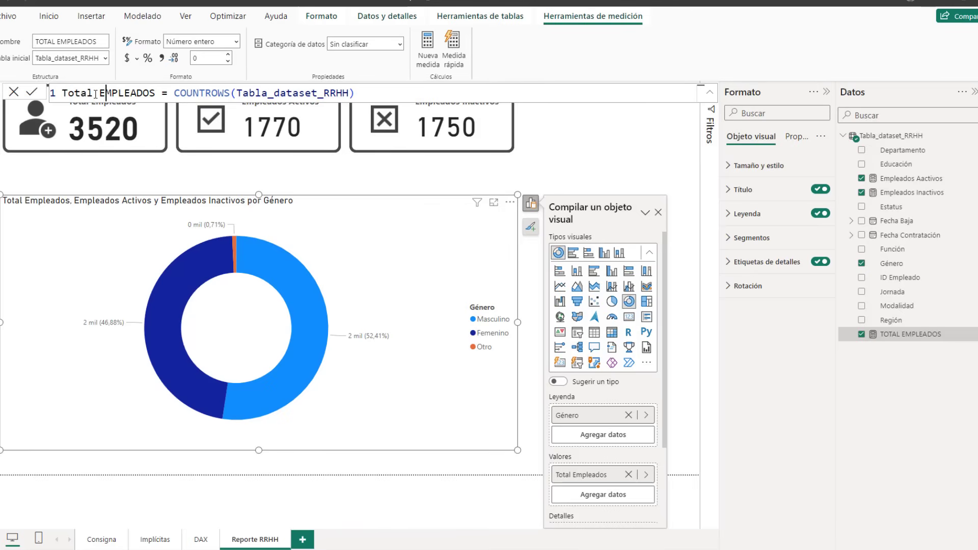
key(Delete)
key(Delete)
key(Delete)
key(Delete)
key(Delete)
key(Delete)
key(Delete)
key(Delete)
key(Delete)
text(Empleados)
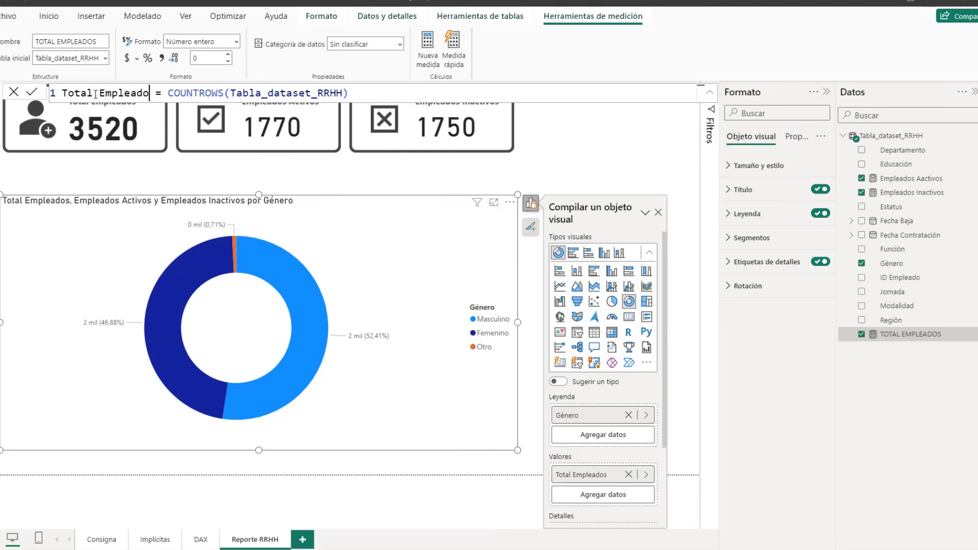
click(33, 94)
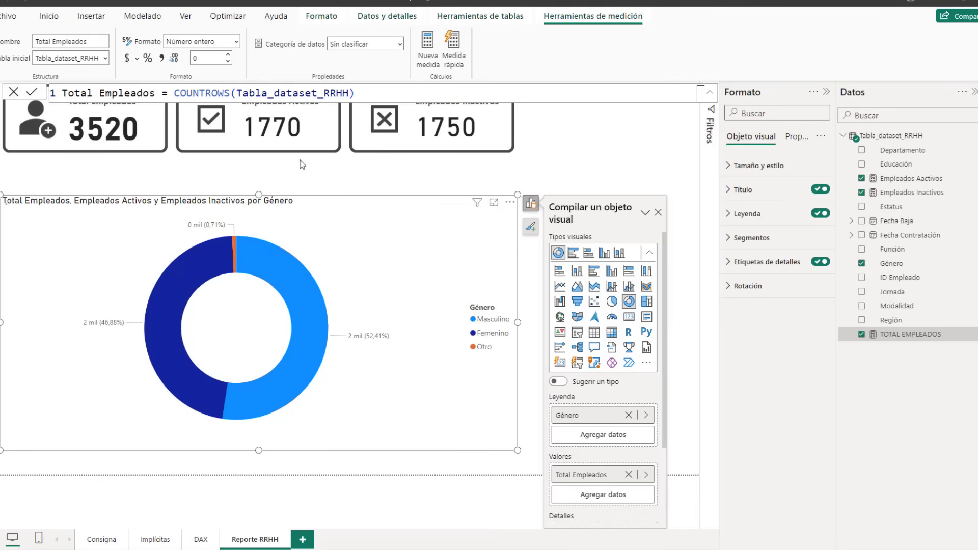
- Shrink the gender donut chart from its lower corner to free space beside it on the page
key(Escape)
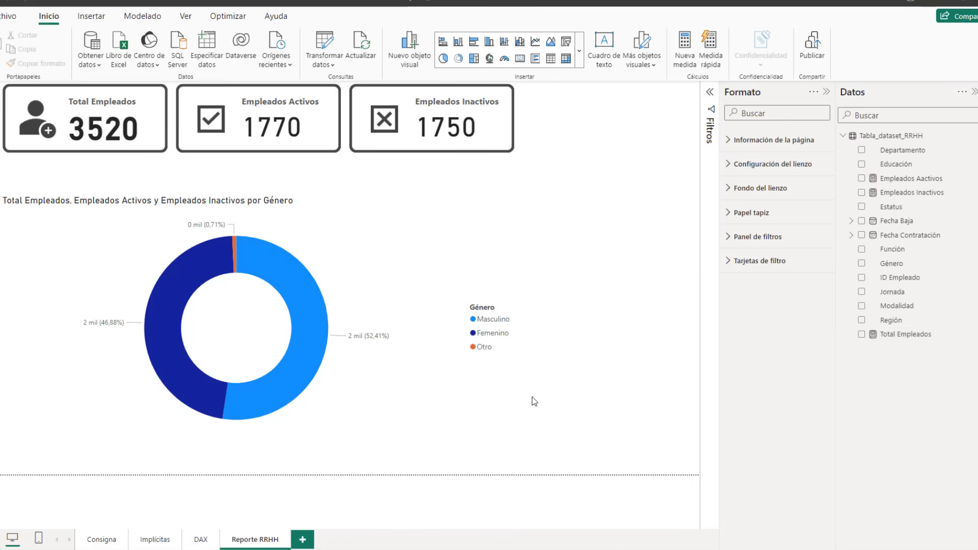
click(497, 395)
drag(516, 449, 314, 397)
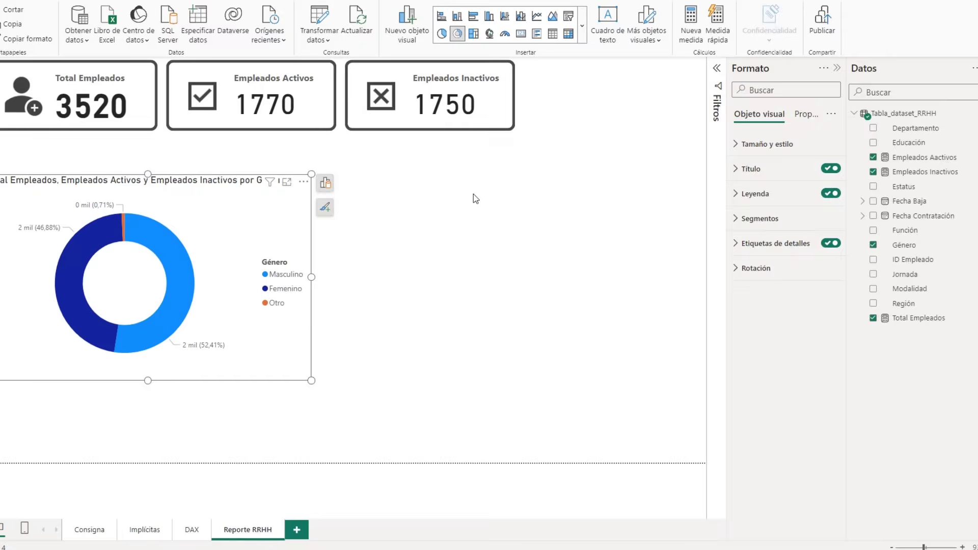
- Add a new pie chart visual to the empty area beside the gender donut chart
right_click(462, 220)
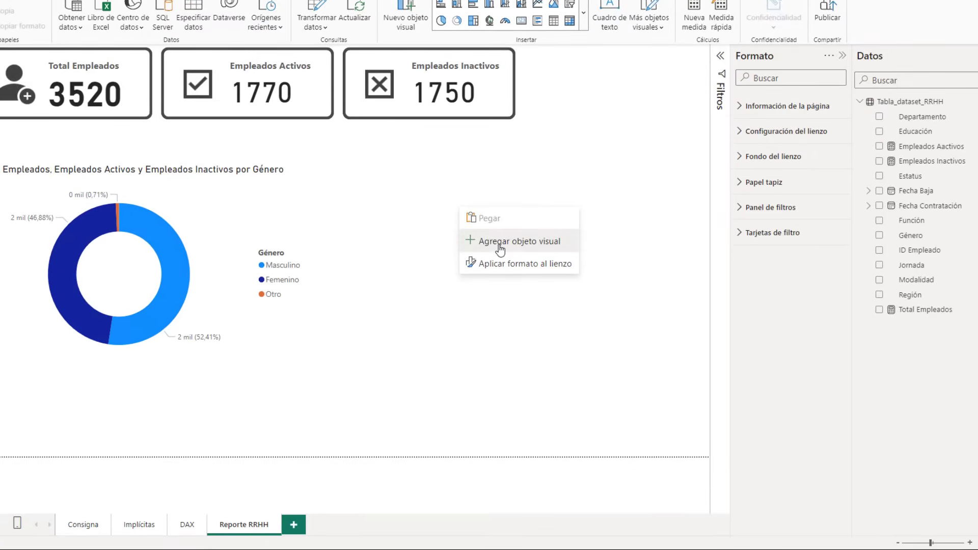
click(499, 245)
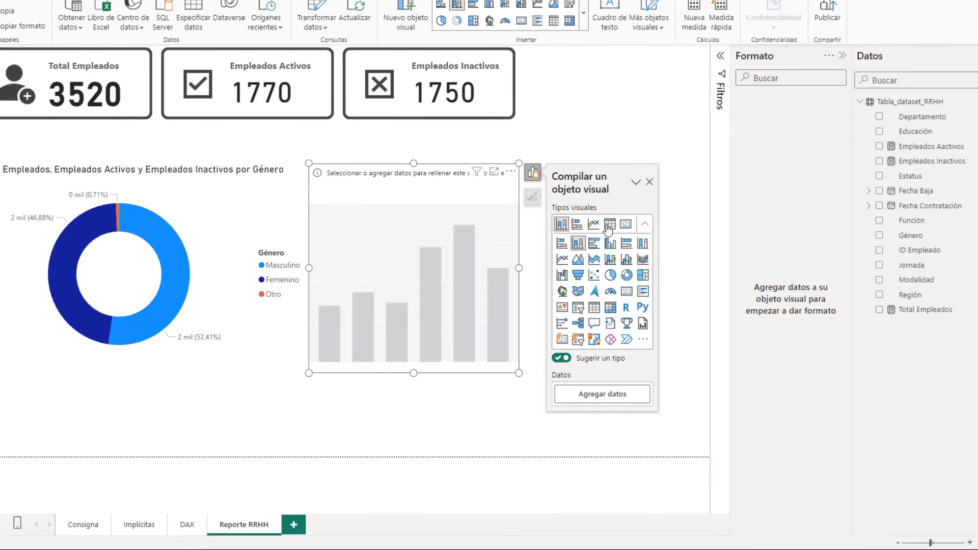
click(610, 275)
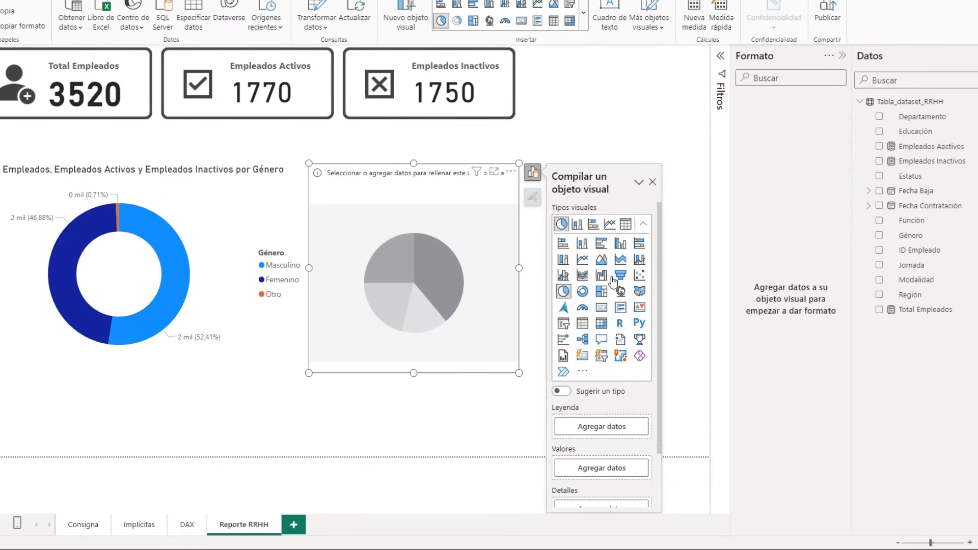
- Set the pie chart's values to Total Empleados and its legend to Departamento, and enlarge it to nearly the page's edge
scroll(619, 430, down, 2)
click(601, 402)
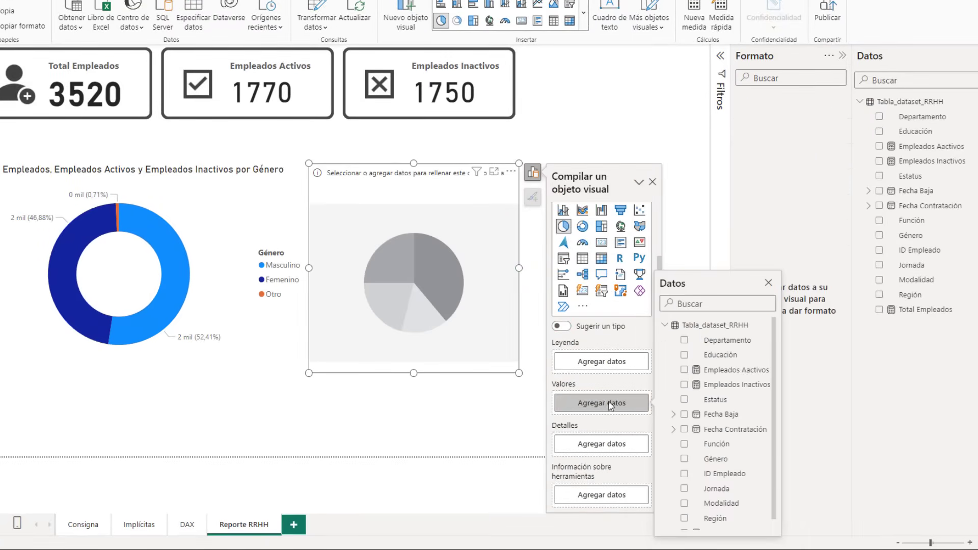
scroll(723, 448, down, 1)
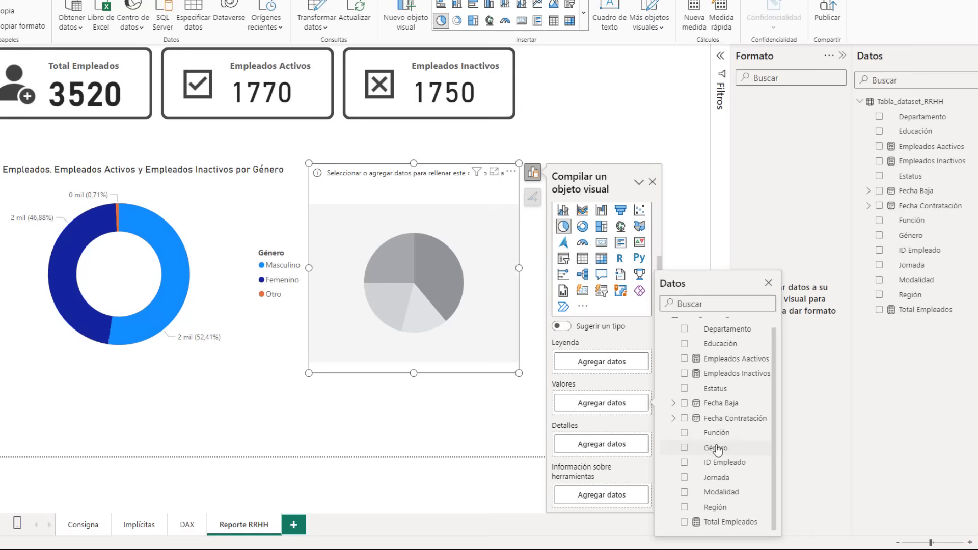
click(683, 521)
click(609, 364)
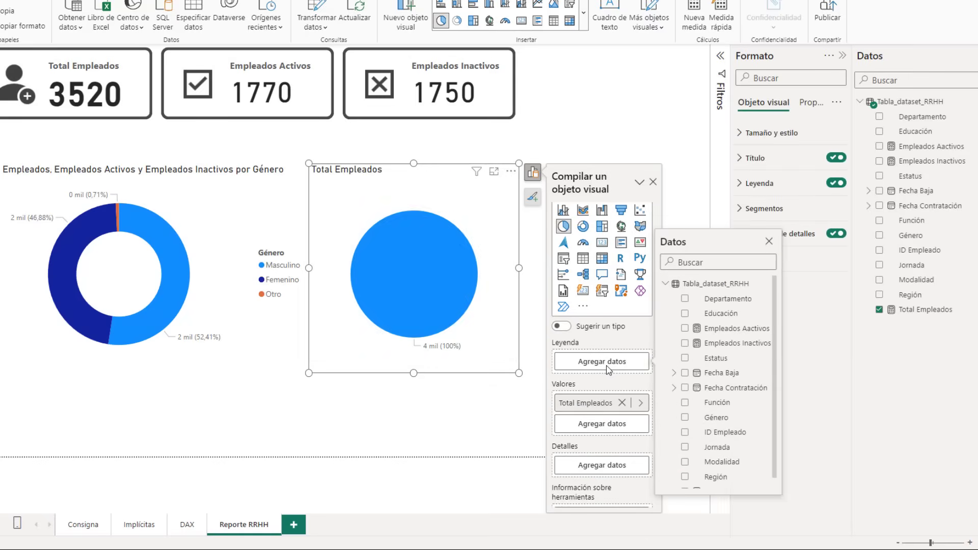
click(684, 299)
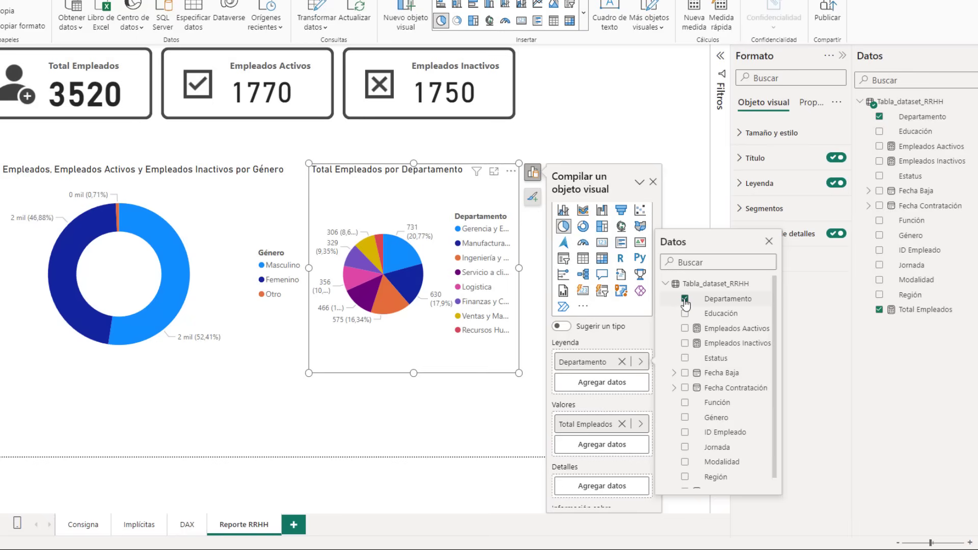
click(458, 408)
drag(518, 373, 694, 397)
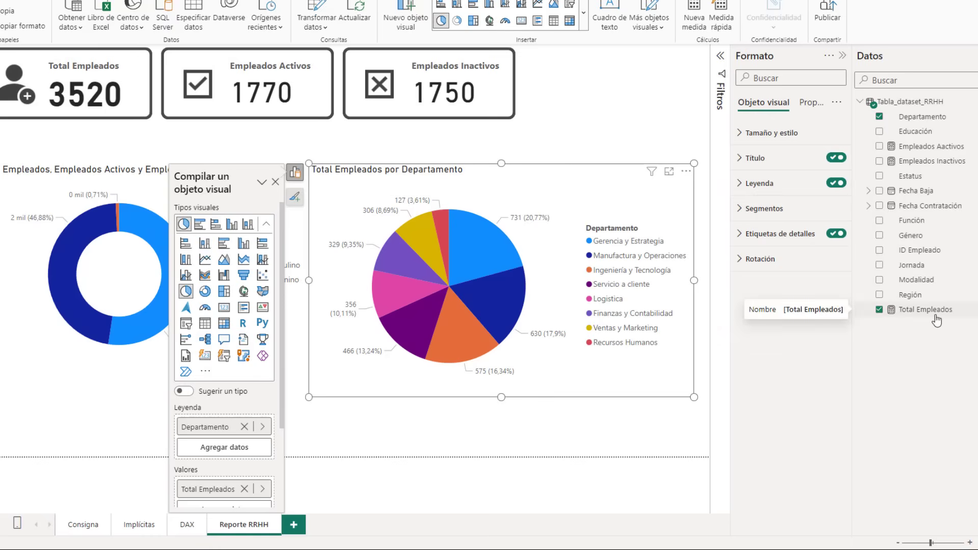
- Add Empleados Aactivos and Empleados Inactivos as the pie chart's tooltip fields and view the Gerencia y Estrategia slice's tooltip
scroll(209, 428, down, 3)
click(227, 497)
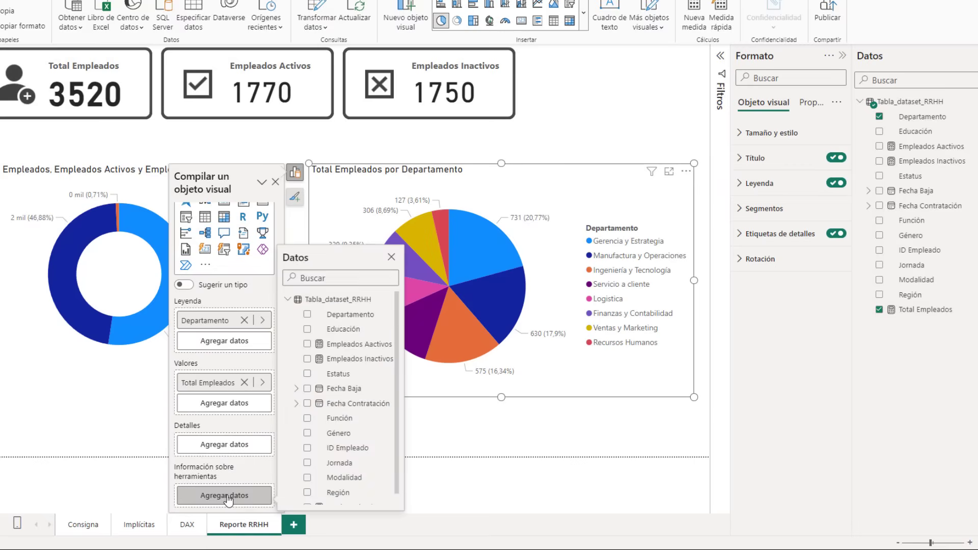
scroll(298, 481, down, 1)
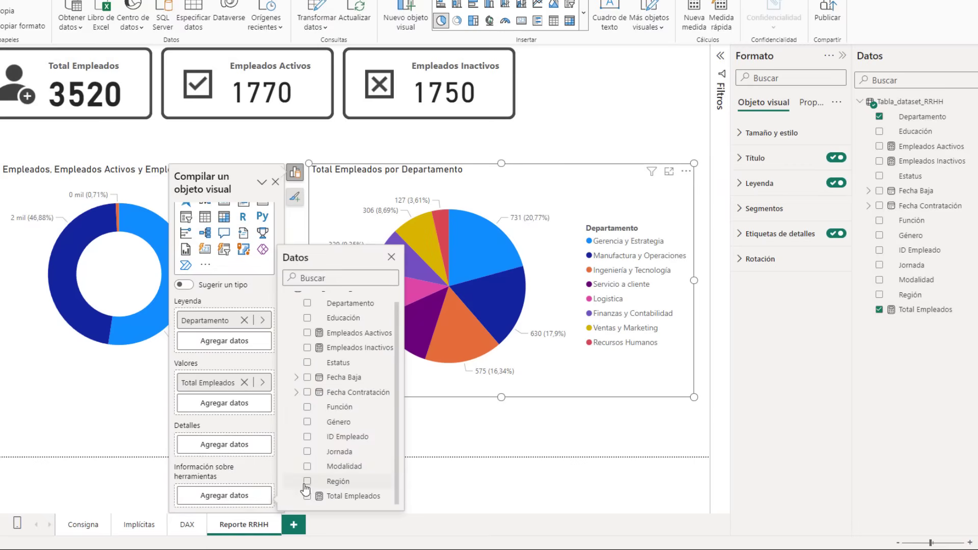
click(307, 335)
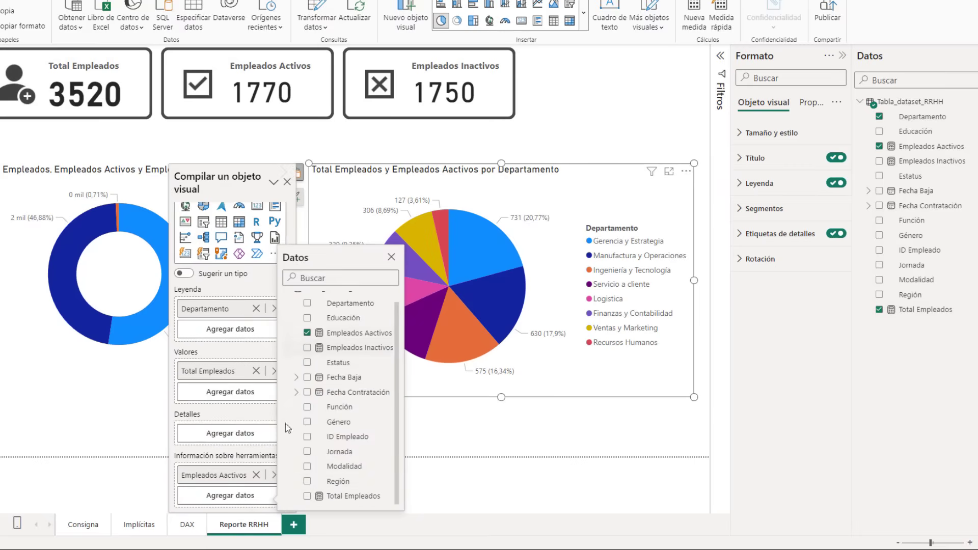
click(308, 348)
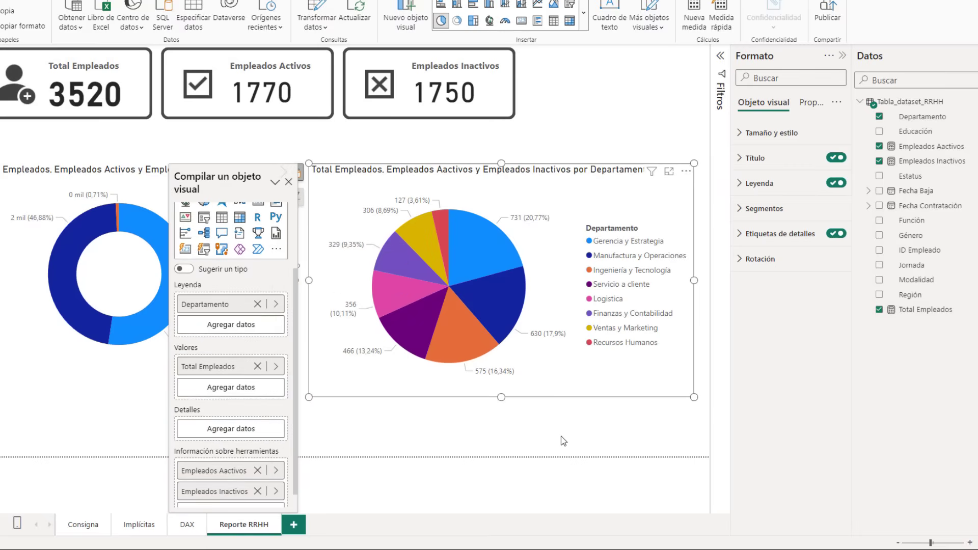
click(576, 427)
mouse_move(484, 254)
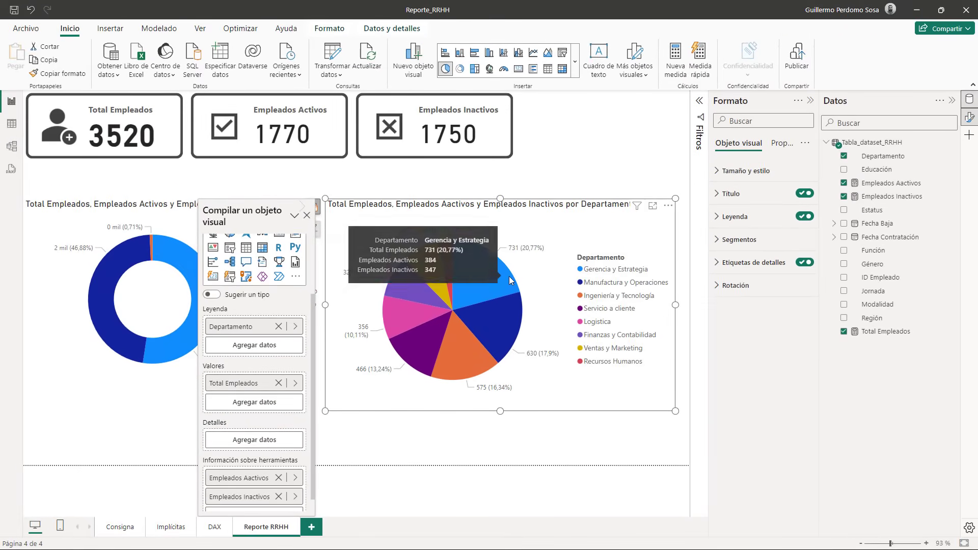
- Correct the active employees measure's name to Empleados Activos in its DAX formula and view the pie chart's updated tooltip
click(886, 188)
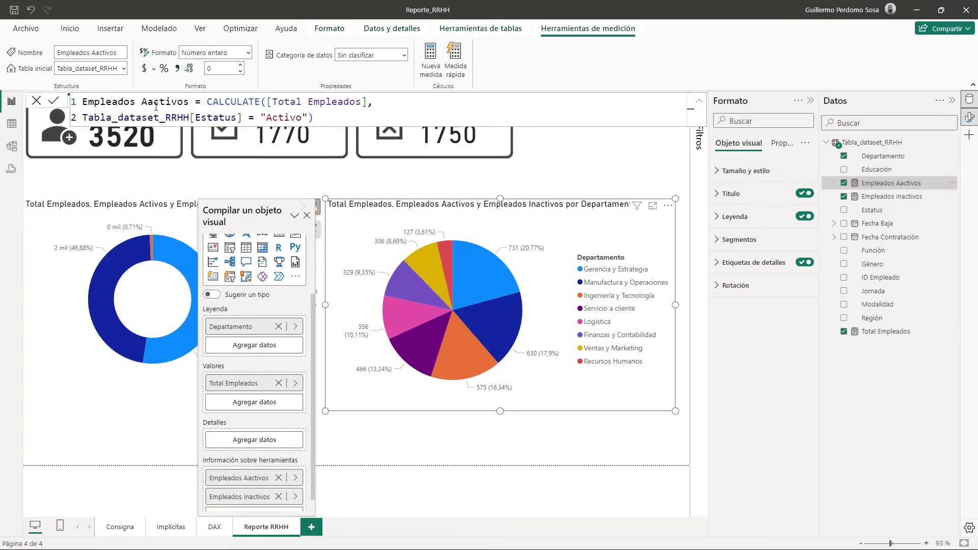
key(Delete)
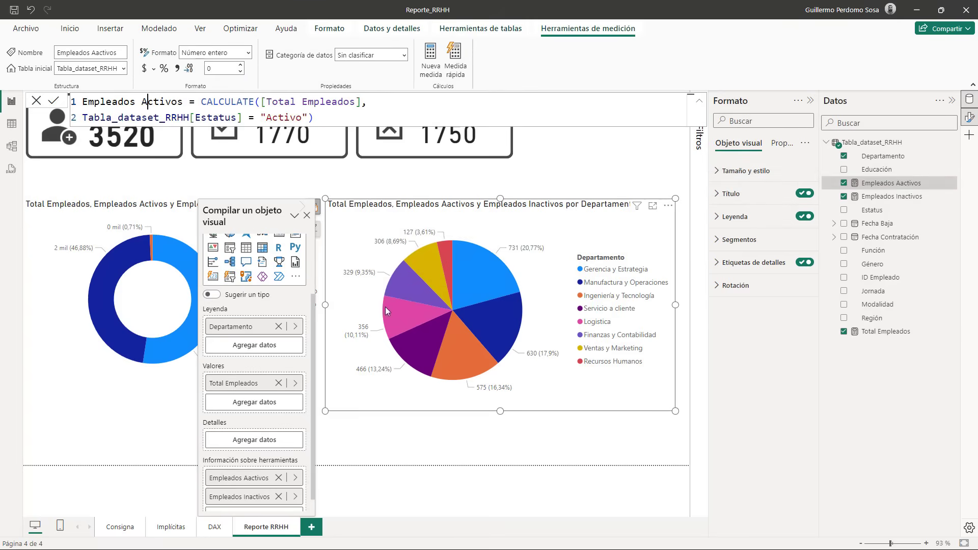
click(55, 101)
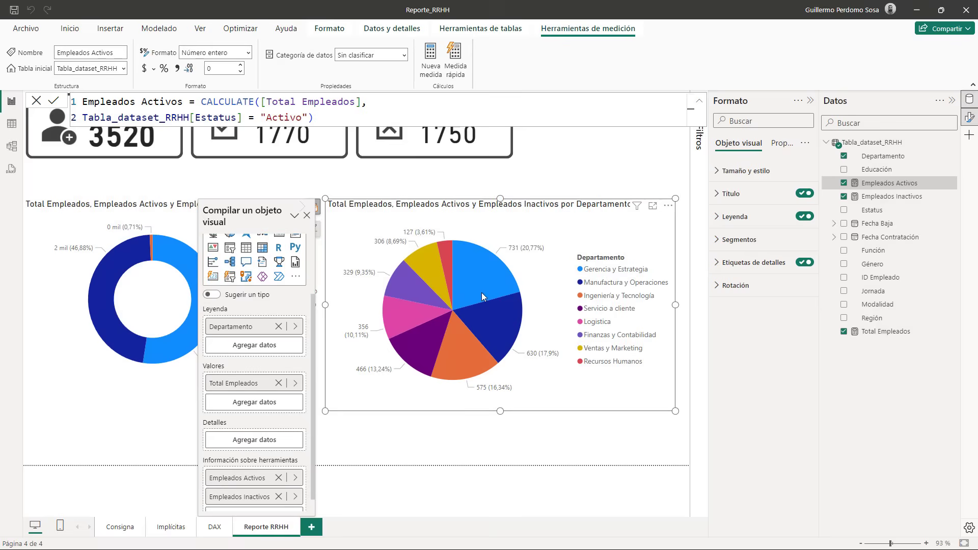
mouse_move(481, 295)
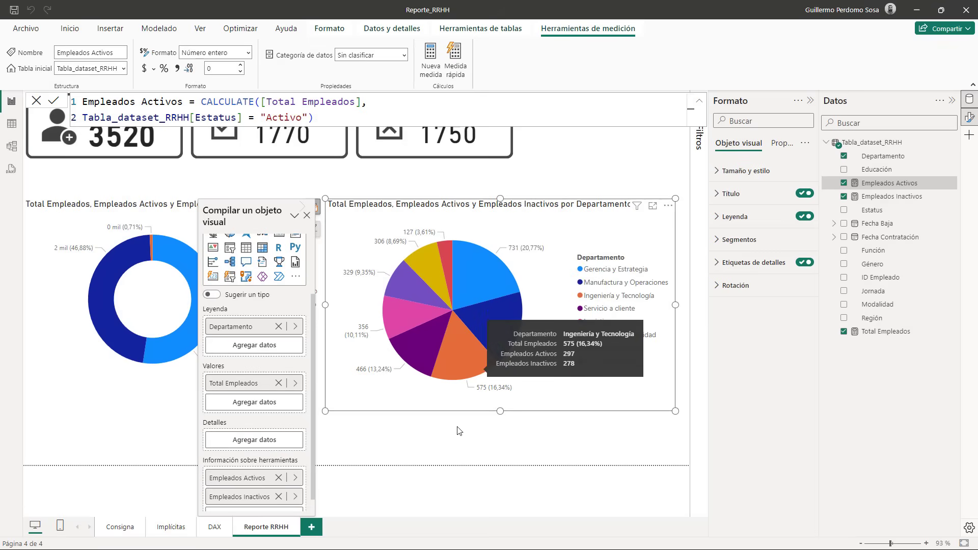
click(437, 454)
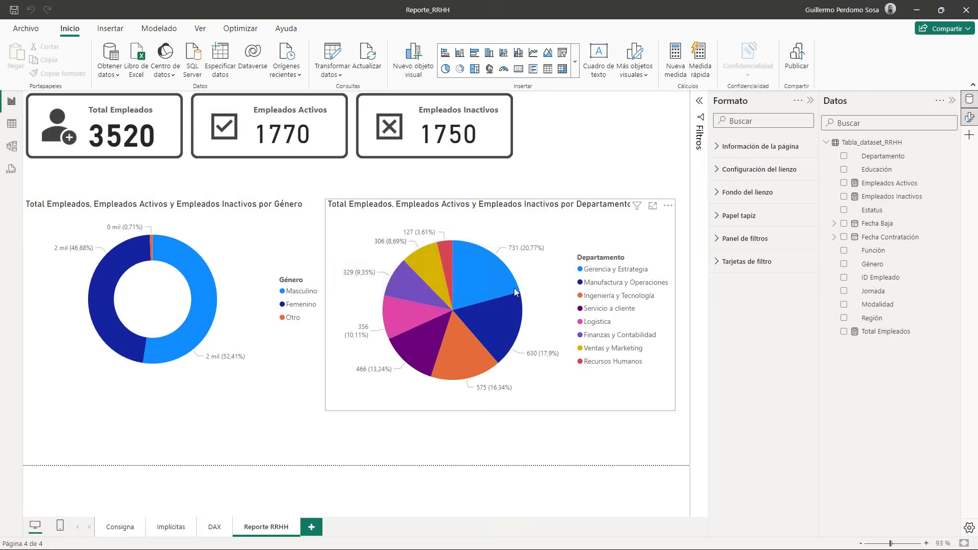
- Convert the department pie chart into a donut chart and deselect it
click(564, 225)
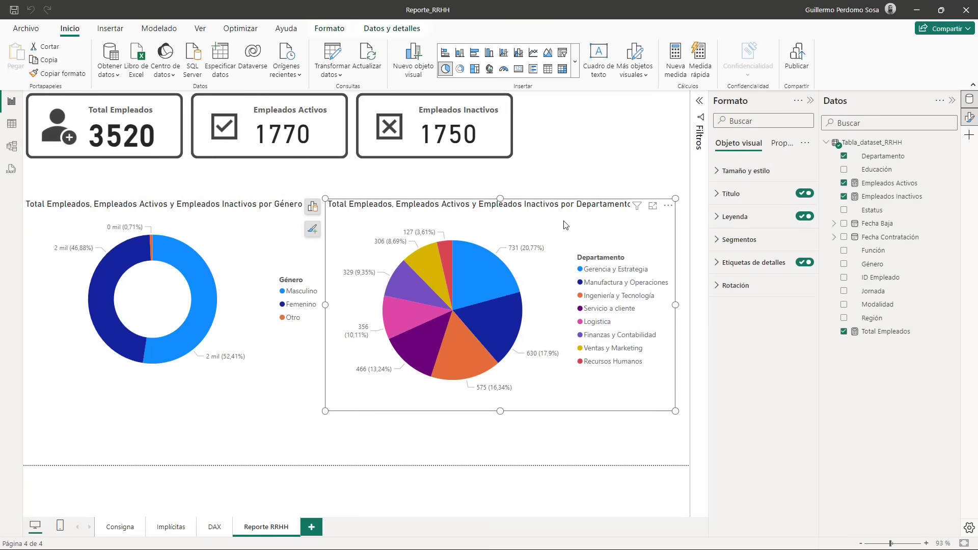
click(315, 207)
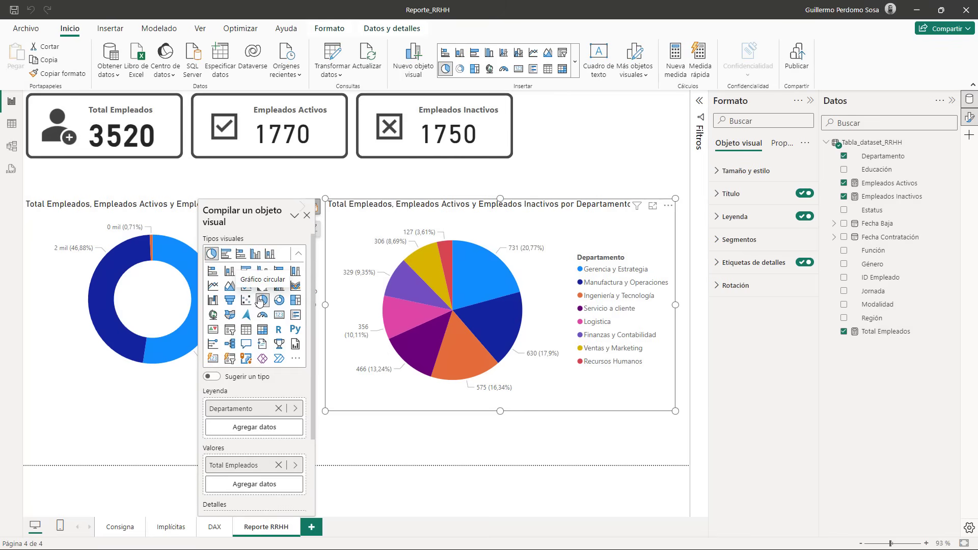
click(278, 301)
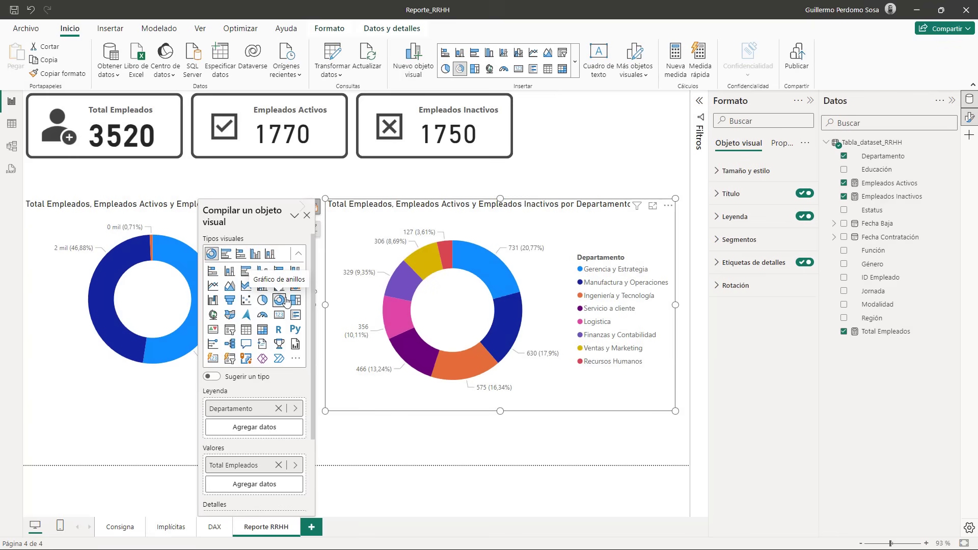
click(560, 427)
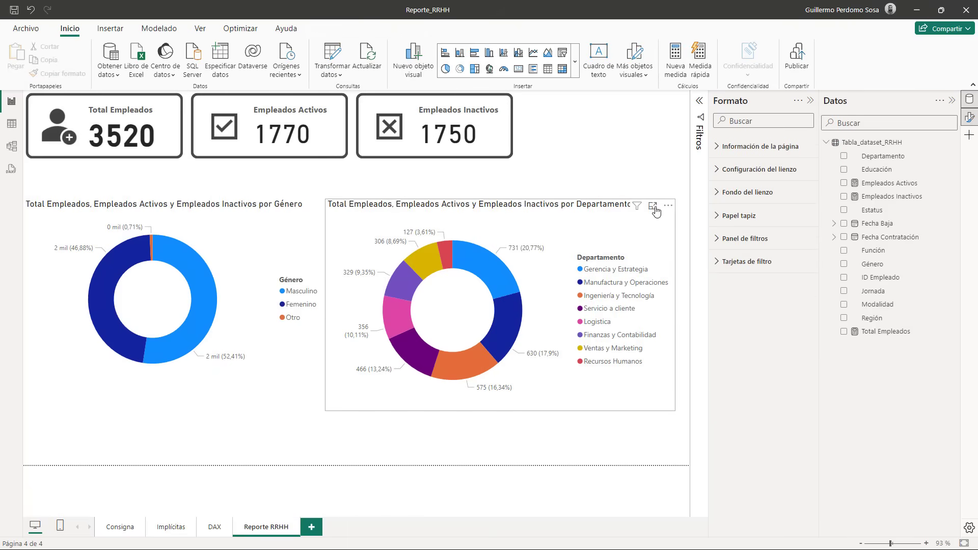
- Examine the department donut chart's legend, value and tooltip field assignments, and look through the gallery of available visual types
click(656, 214)
scroll(265, 327, down, 2)
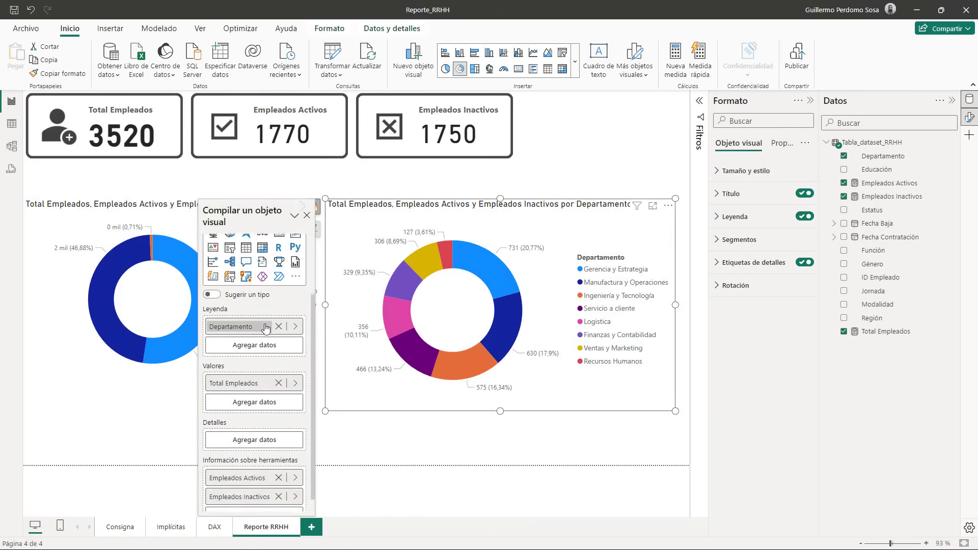
scroll(266, 326, up, 2)
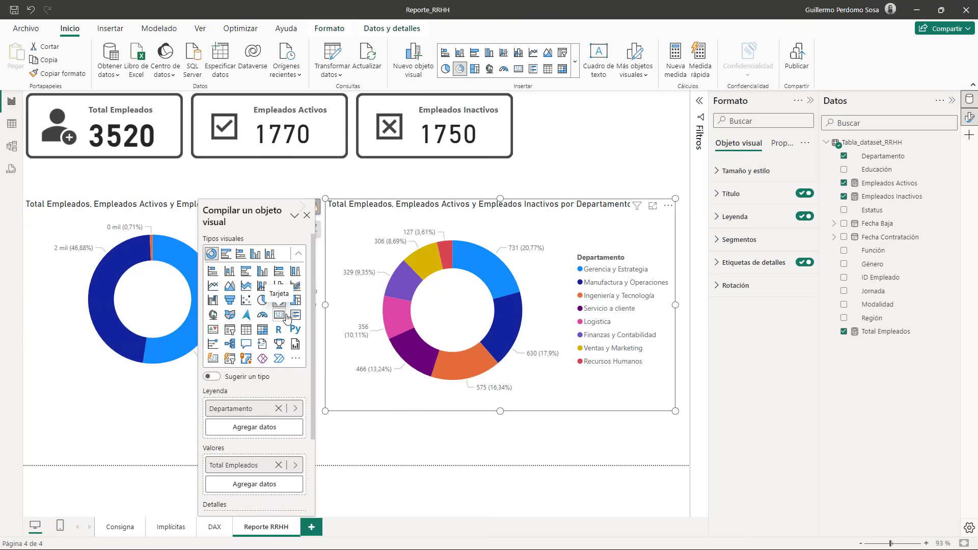
scroll(243, 357, down, 3)
scroll(244, 357, down, 1)
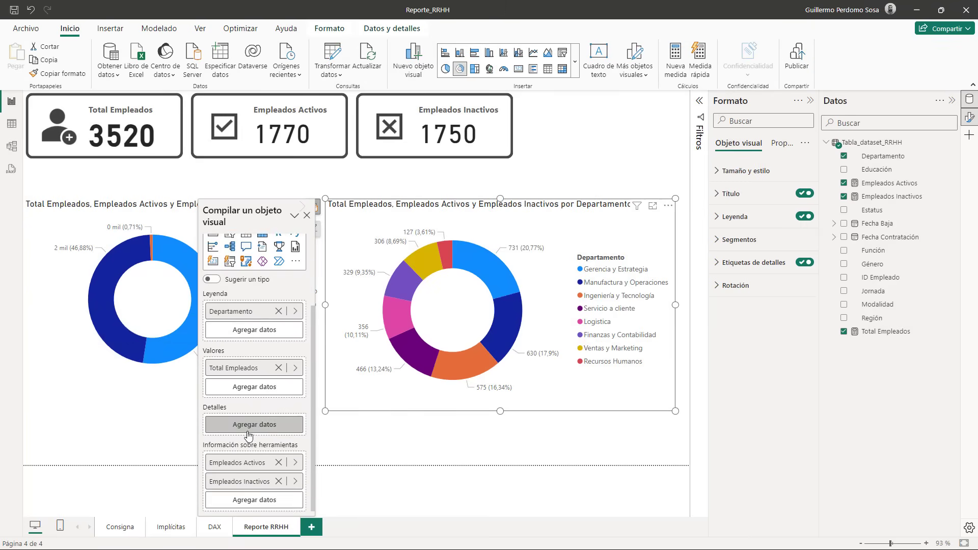
scroll(245, 441, up, 4)
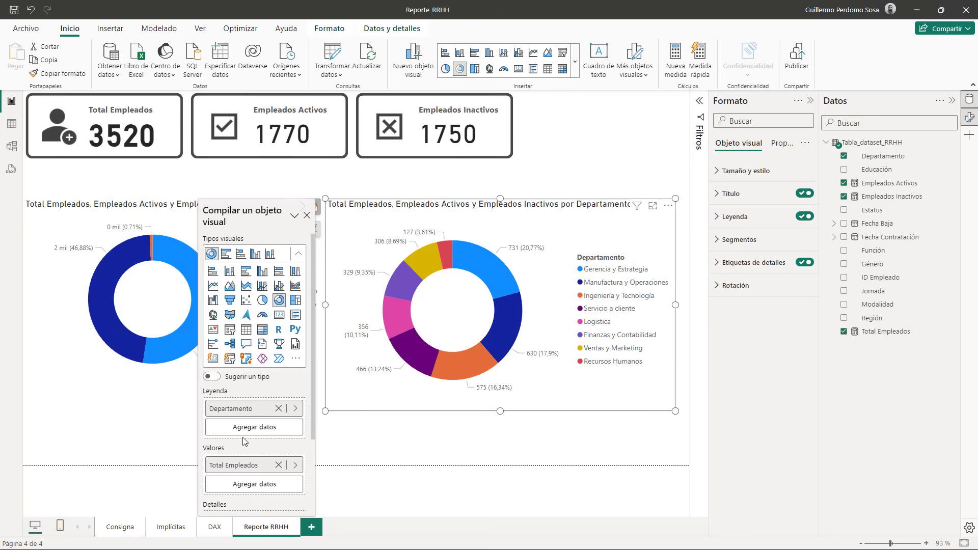
click(565, 184)
click(575, 62)
scroll(523, 118, down, 3)
scroll(522, 184, up, 3)
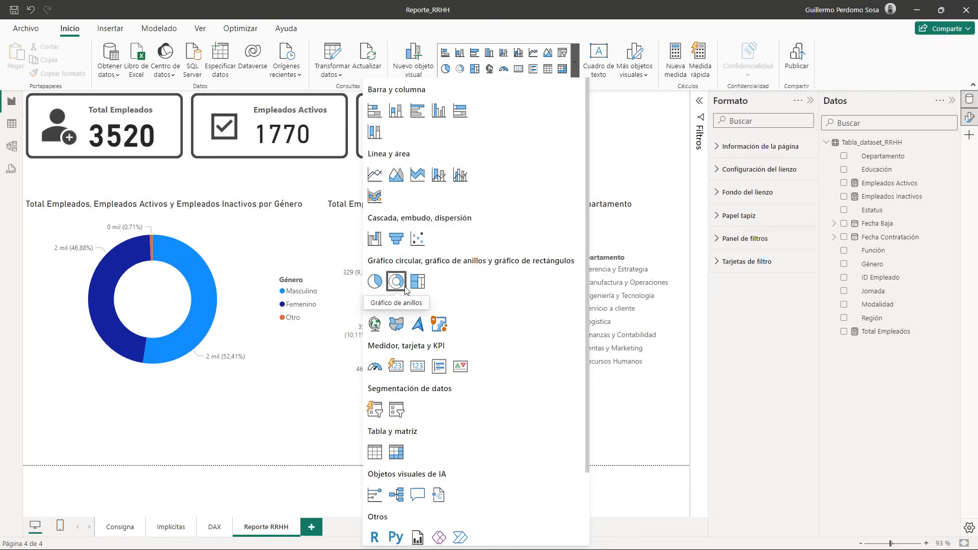
scroll(407, 290, down, 2)
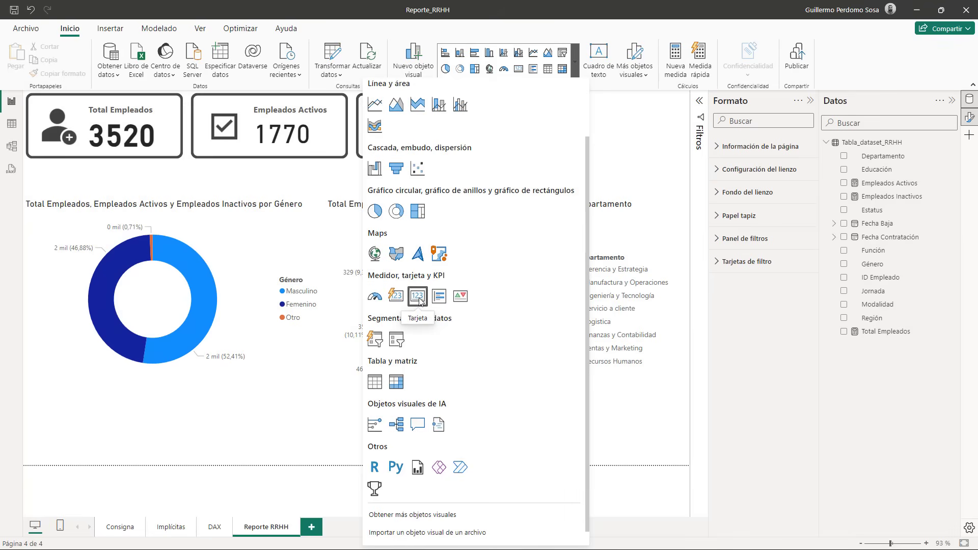
click(634, 445)
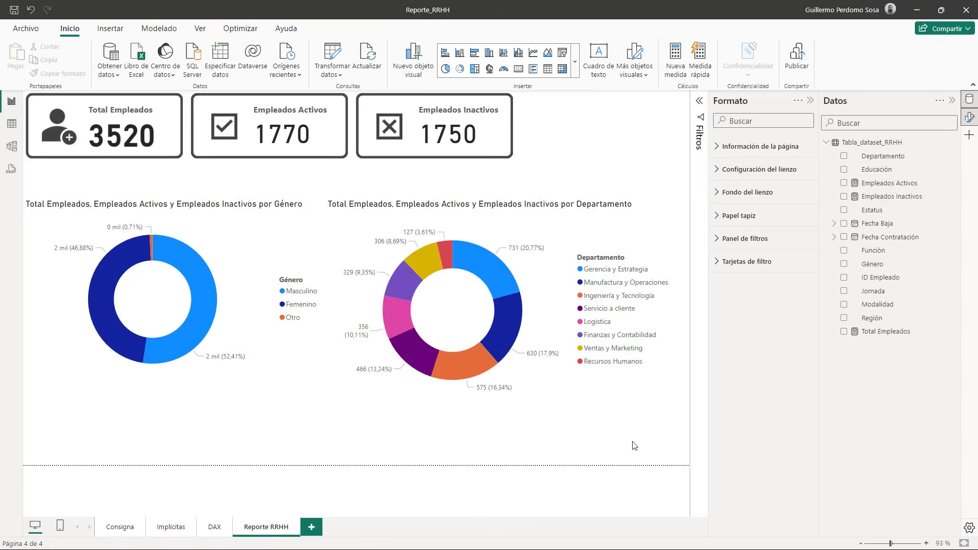
- Try the department donut chart as a new-style card visual, and change it back to a donut chart
click(555, 396)
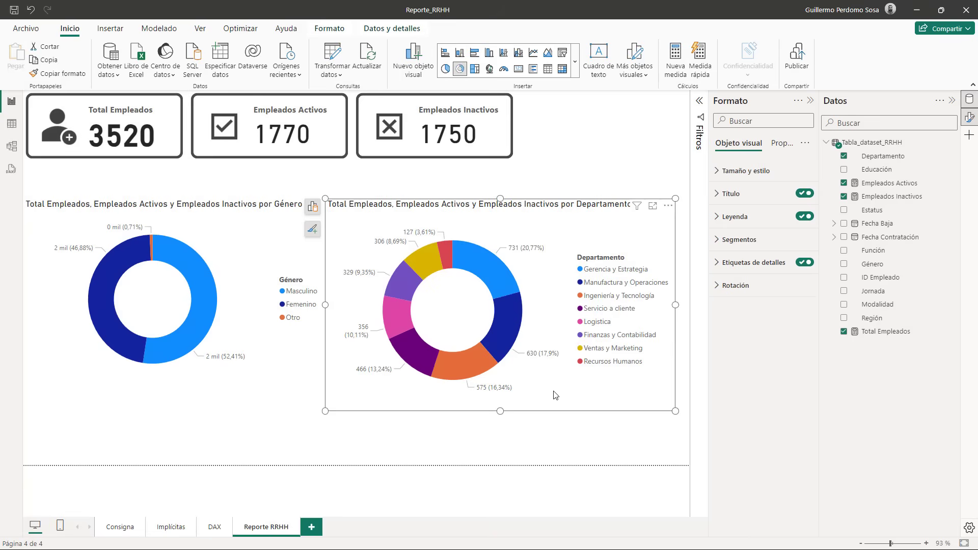
click(313, 208)
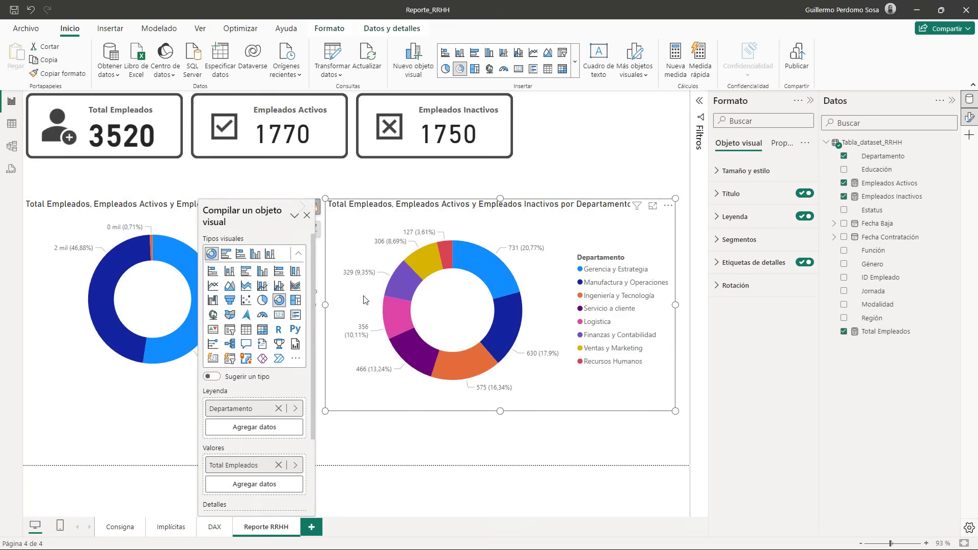
click(215, 359)
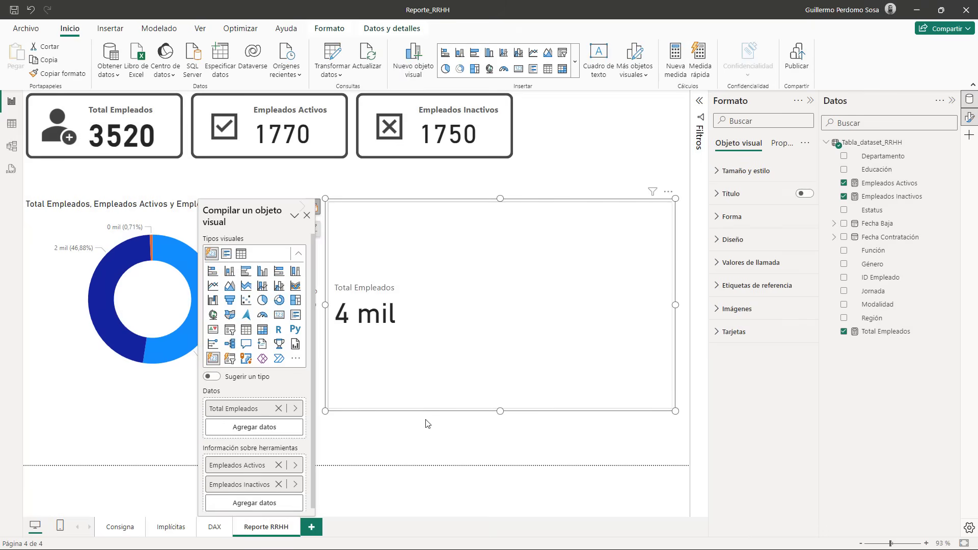
click(283, 301)
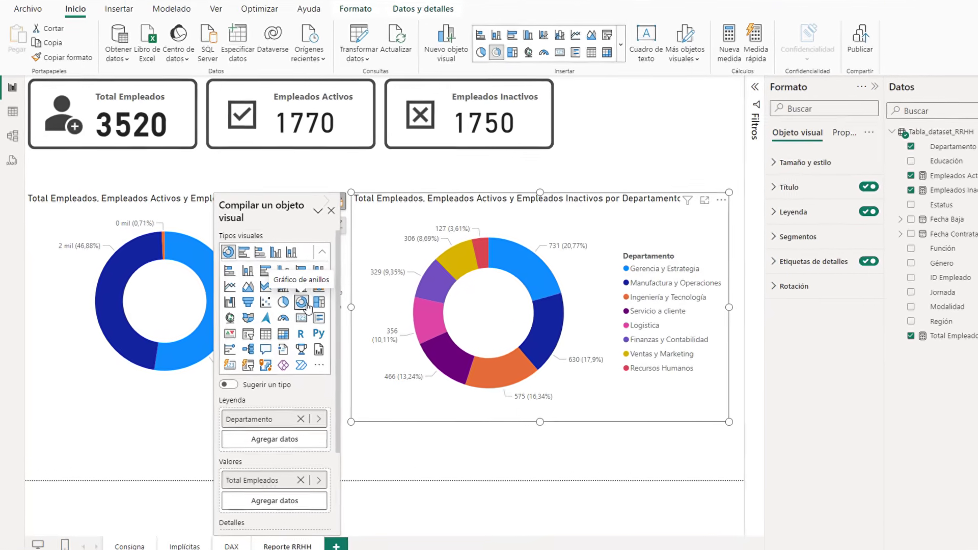
click(526, 467)
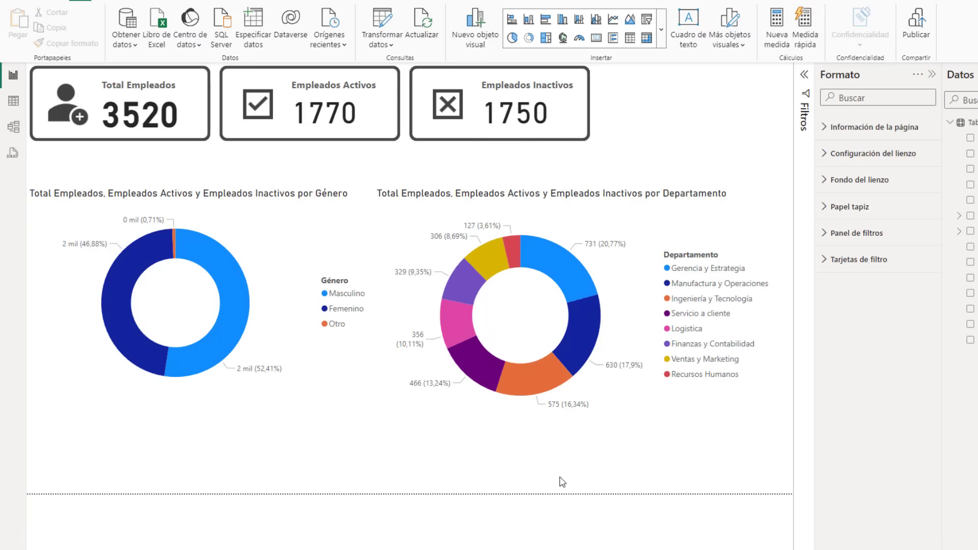
- View the Femenino slice's tooltip and set the gender donut chart's detail label display units to Ninguno
click(683, 224)
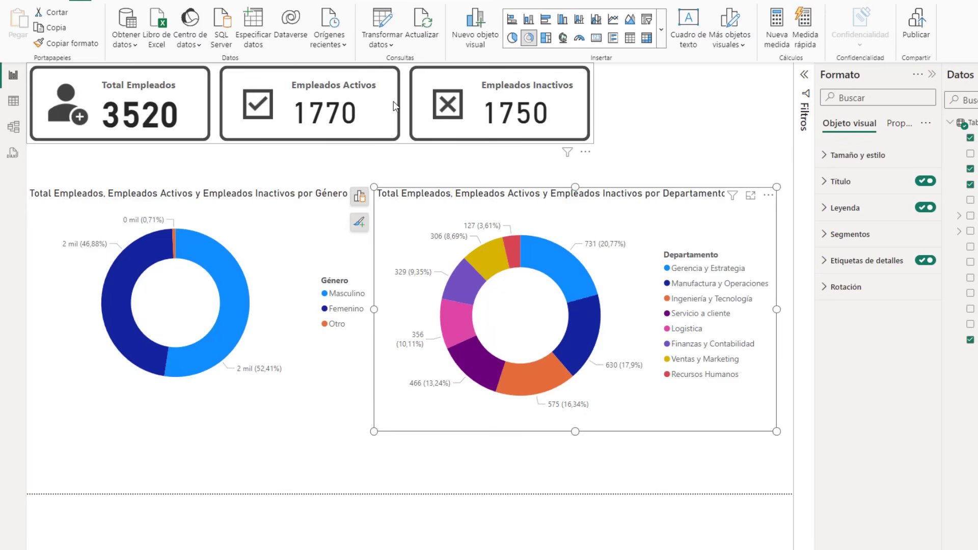
mouse_move(140, 252)
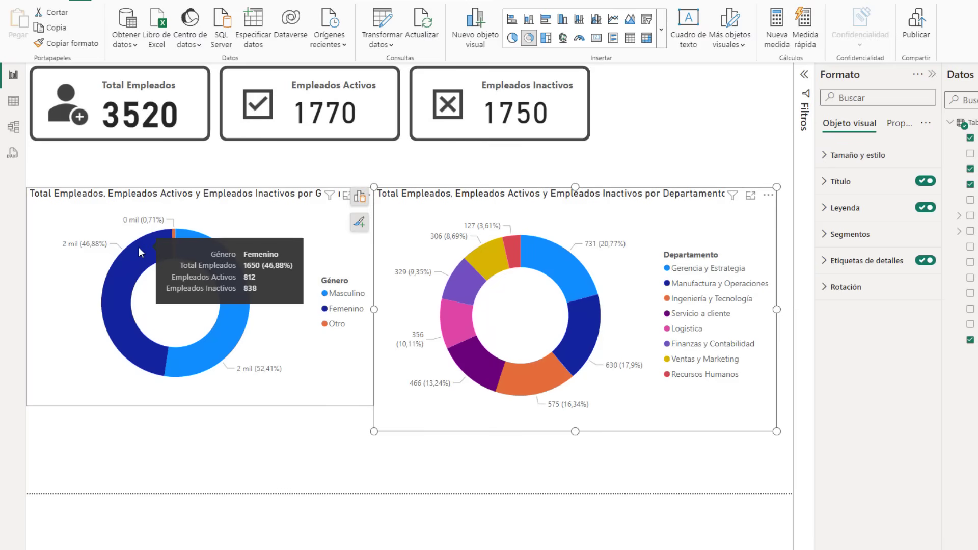
click(263, 214)
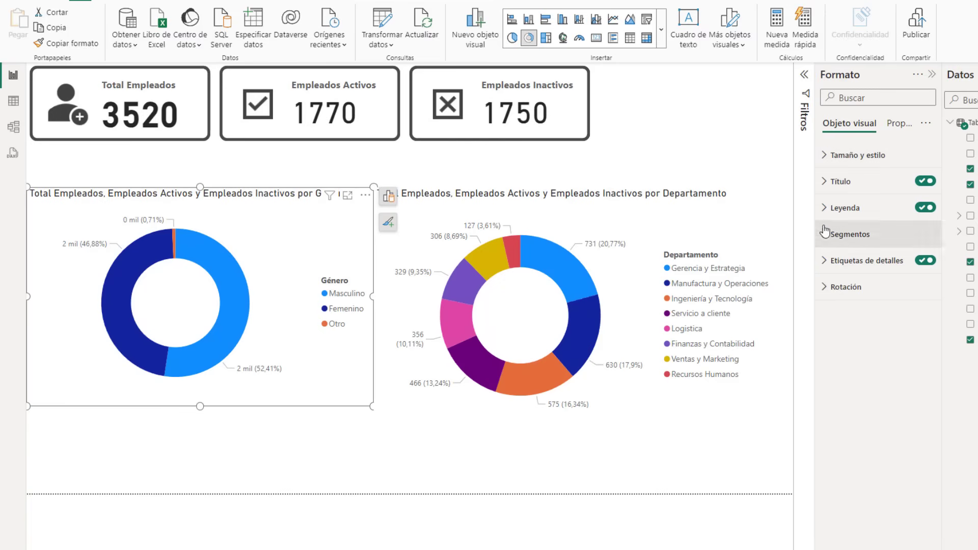
click(826, 260)
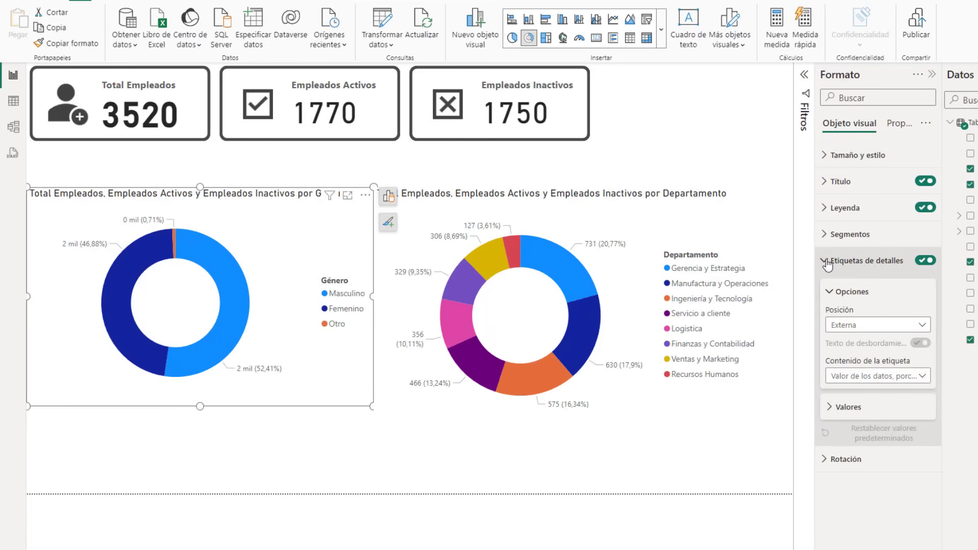
click(831, 406)
scroll(834, 409, down, 1)
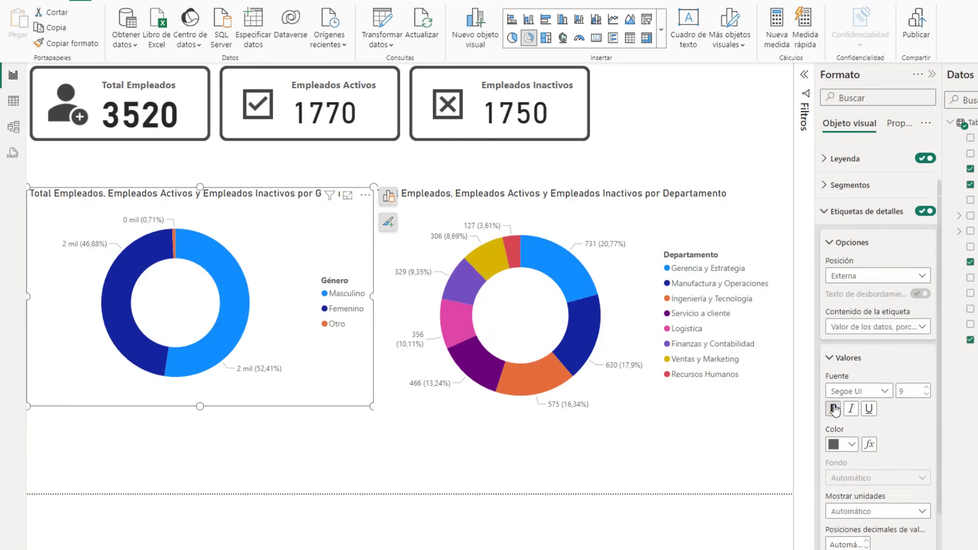
scroll(834, 409, down, 2)
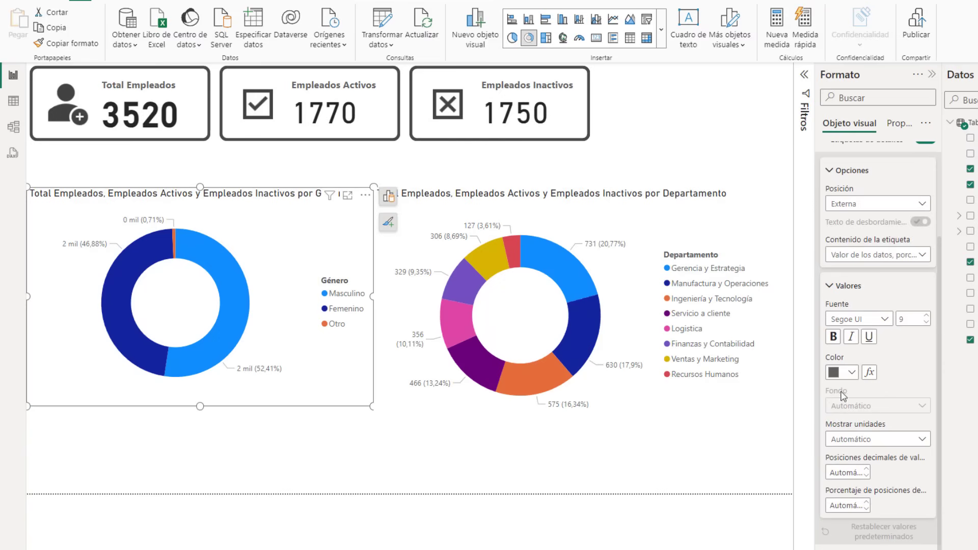
click(864, 442)
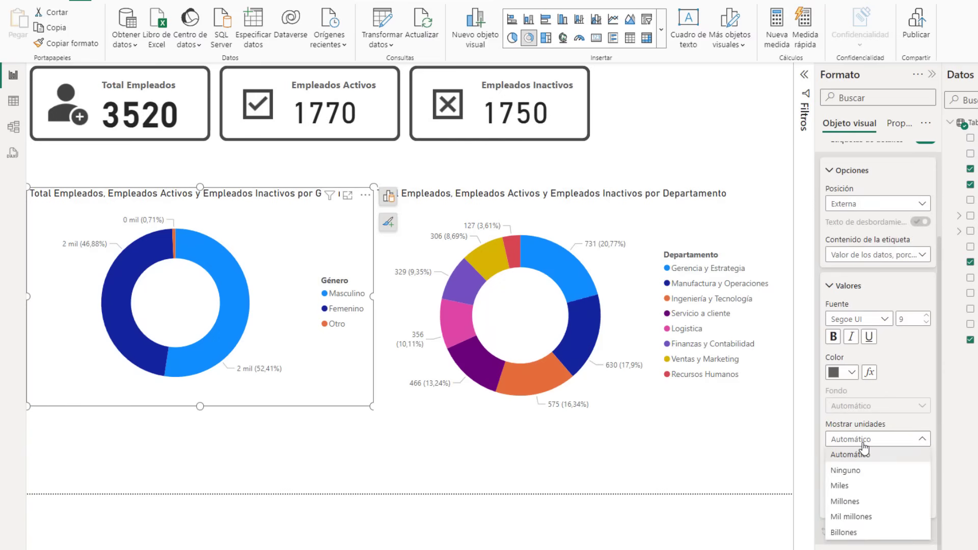
click(867, 476)
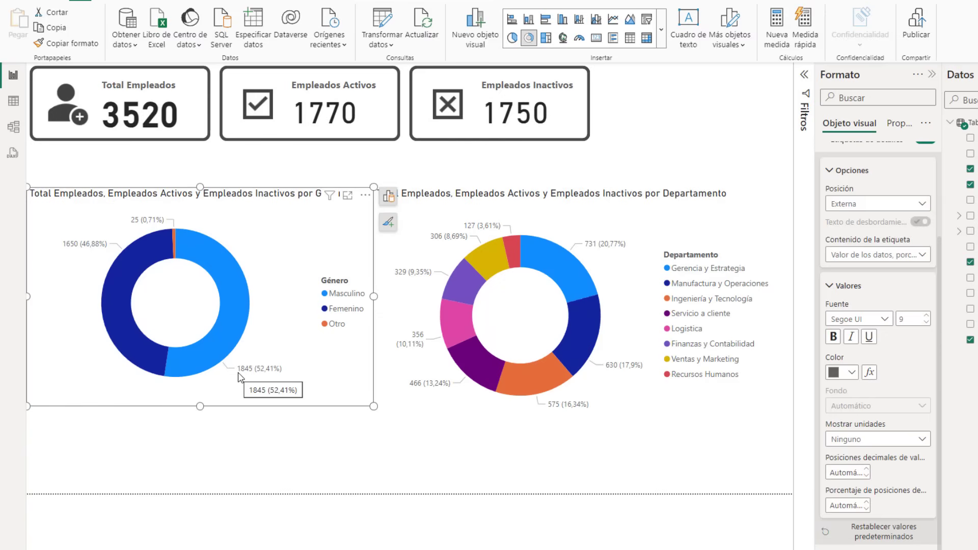
- Set the department donut chart's detail label display units to Ninguno
click(647, 225)
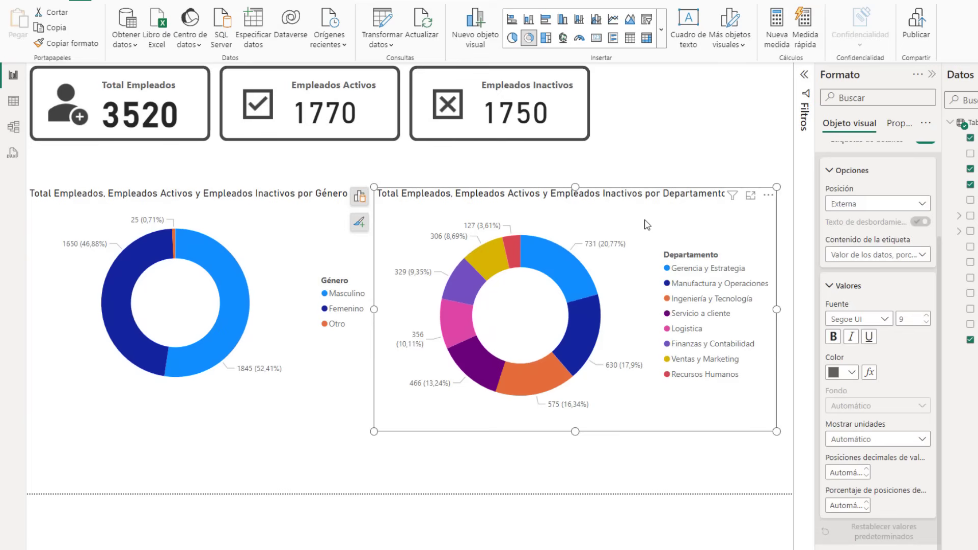
click(867, 436)
click(862, 480)
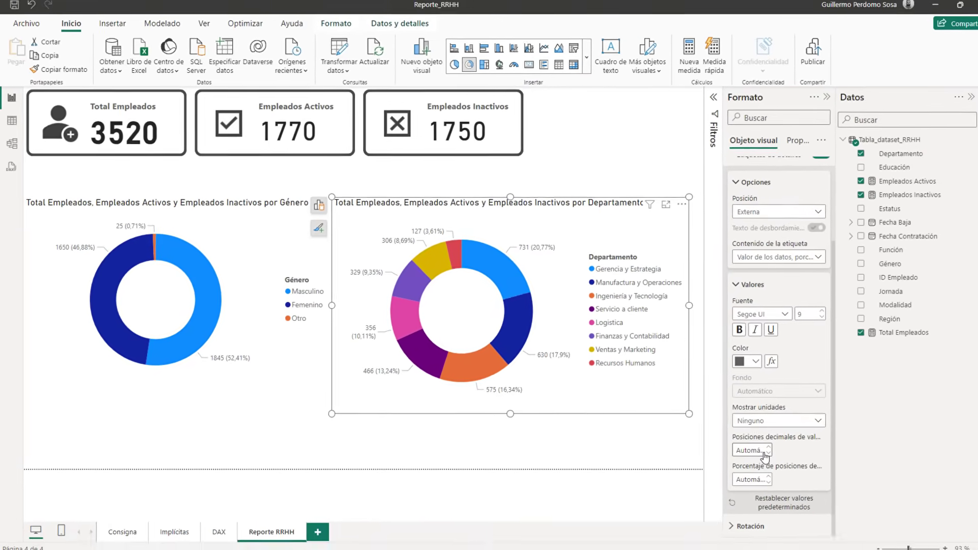
- Shrink the gender and department donut charts and move them up side by side just below the employee cards
click(292, 377)
drag(326, 390, 283, 349)
click(652, 380)
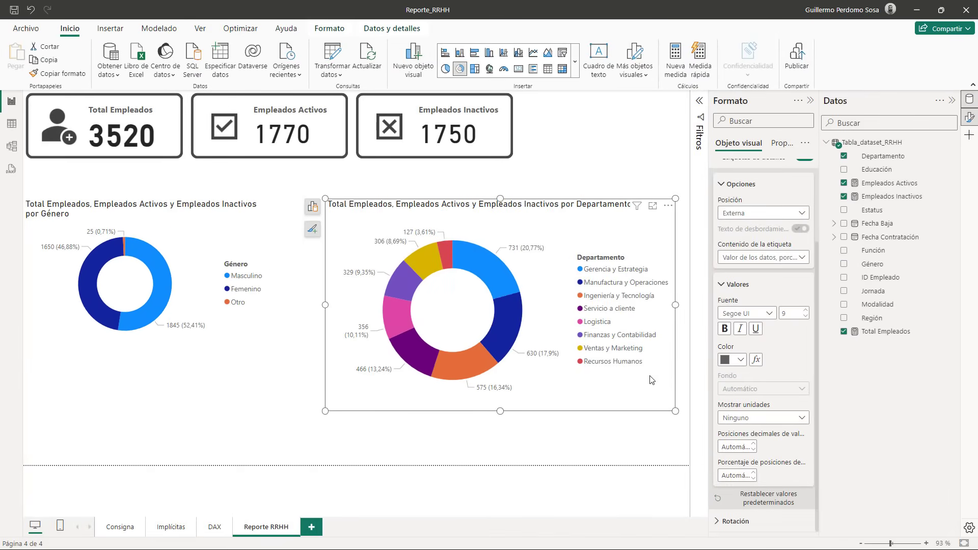
drag(675, 411, 645, 349)
click(244, 227)
drag(244, 227, 240, 220)
drag(633, 228, 607, 204)
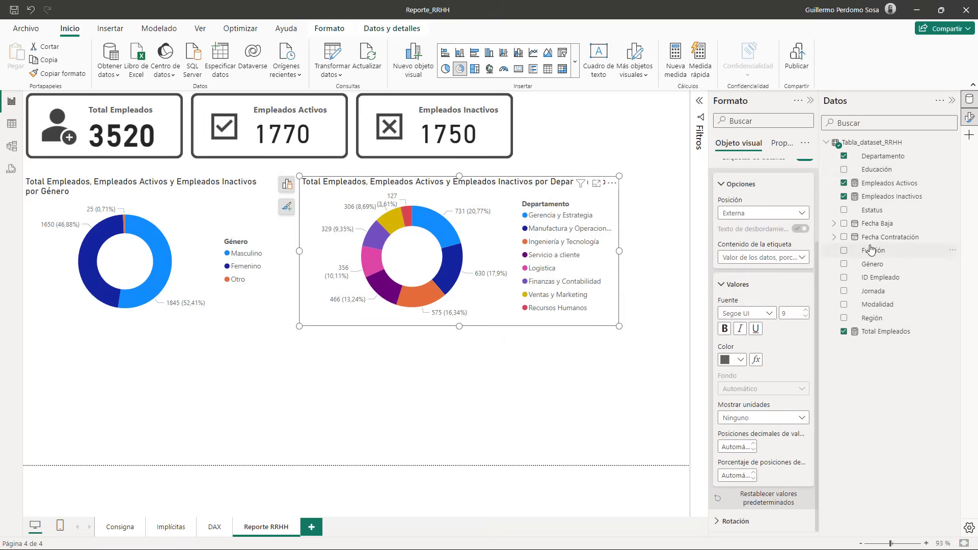
click(396, 391)
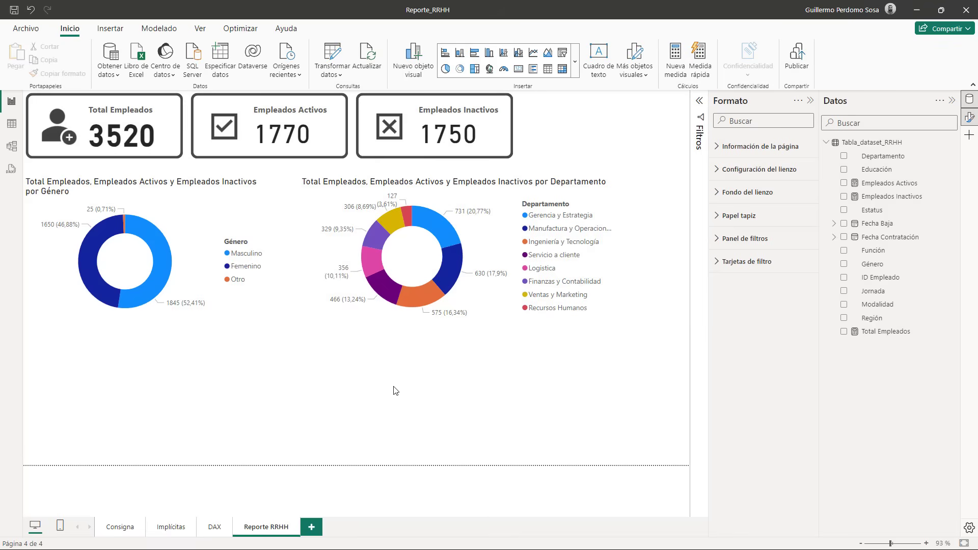
- Duplicate the gender donut chart, place the copy directly below the original, and reduce the original's height slightly
click(249, 318)
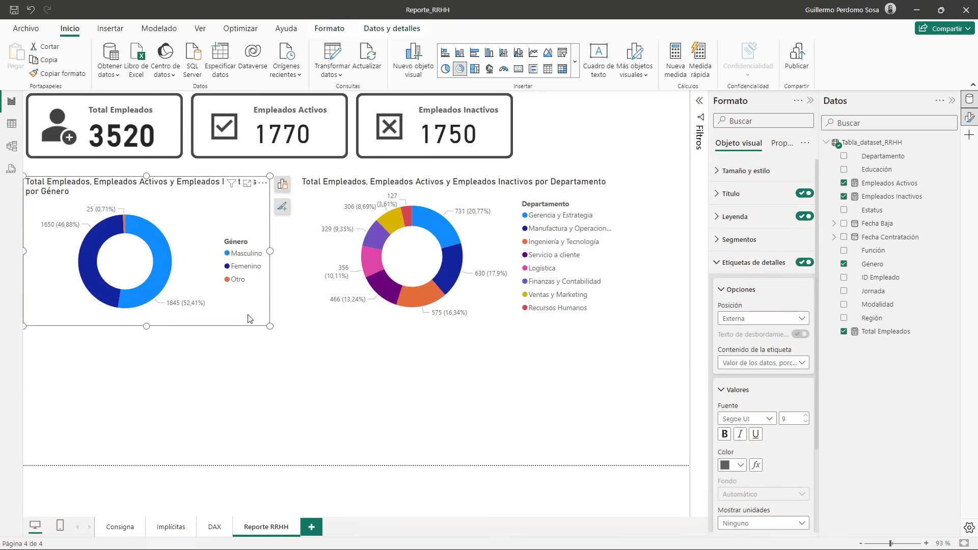
key(ctrl+c)
key(ctrl+v)
drag(201, 205, 145, 295)
click(167, 316)
click(182, 352)
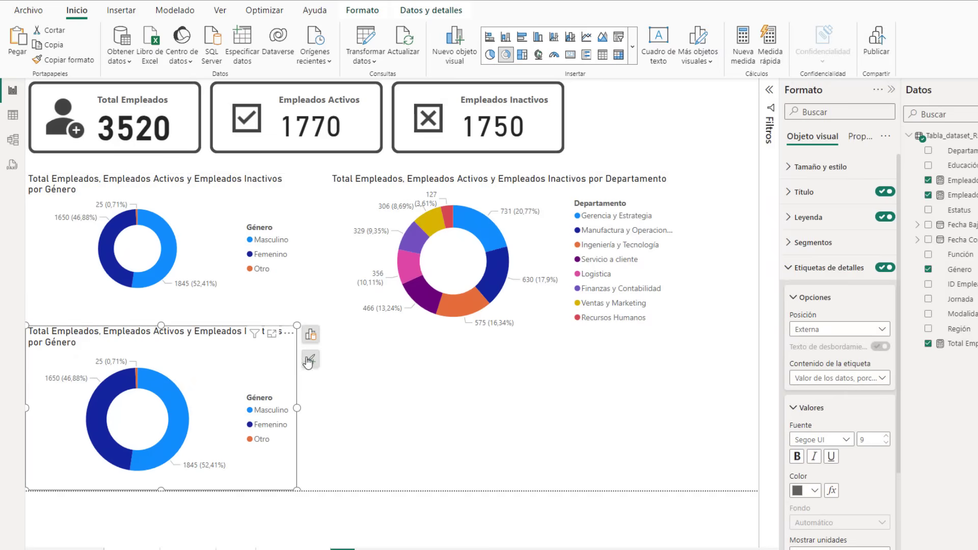
- Replace Género with Educación as the legend field of the copied donut chart and deselect it
click(311, 334)
scroll(404, 354, down, 1)
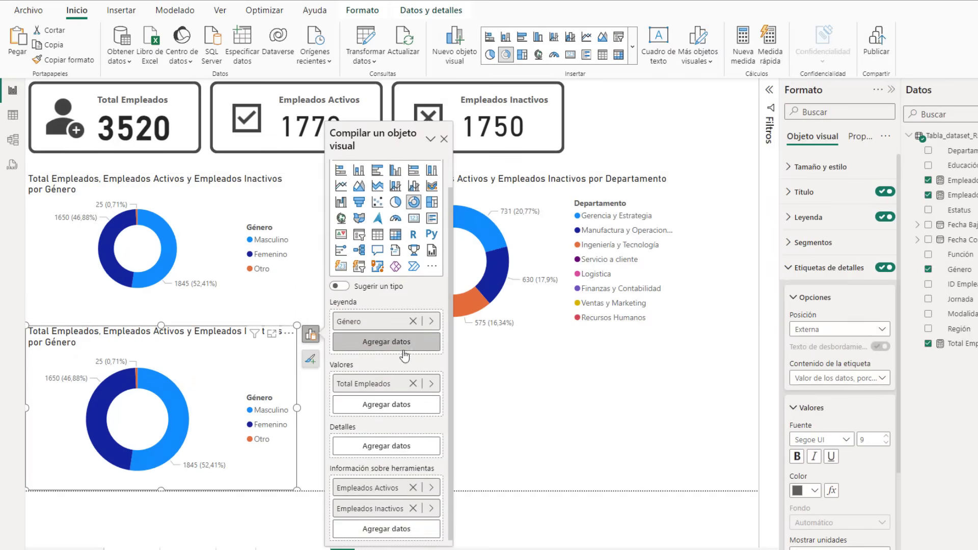
click(413, 321)
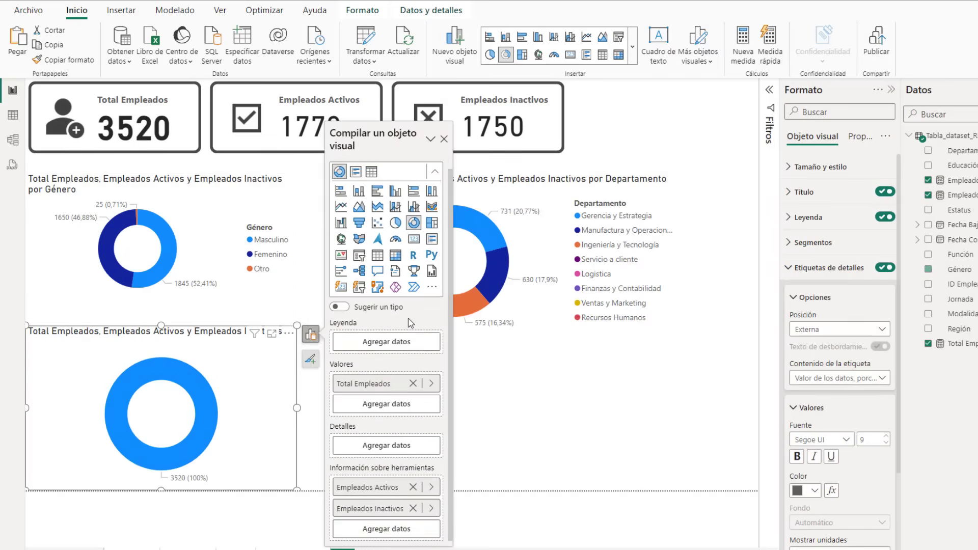
click(393, 346)
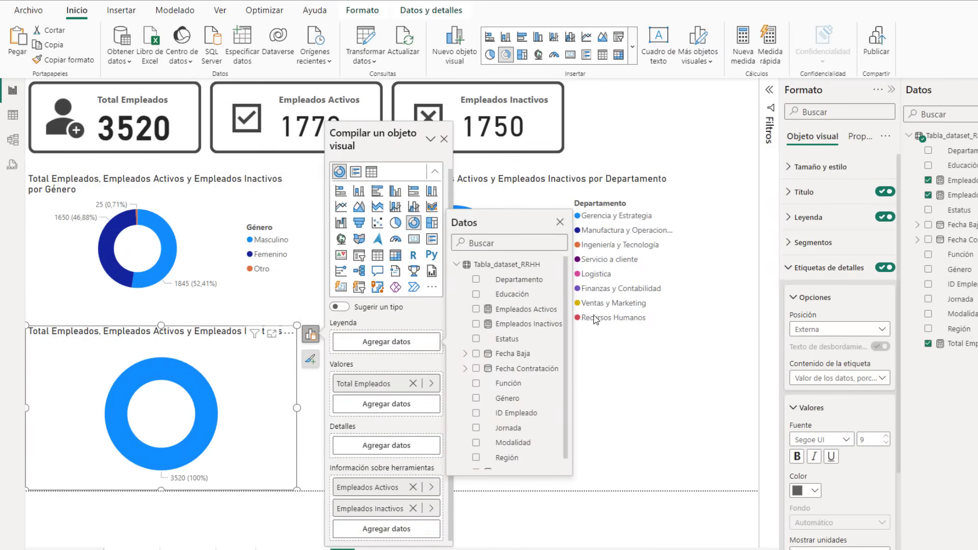
click(476, 294)
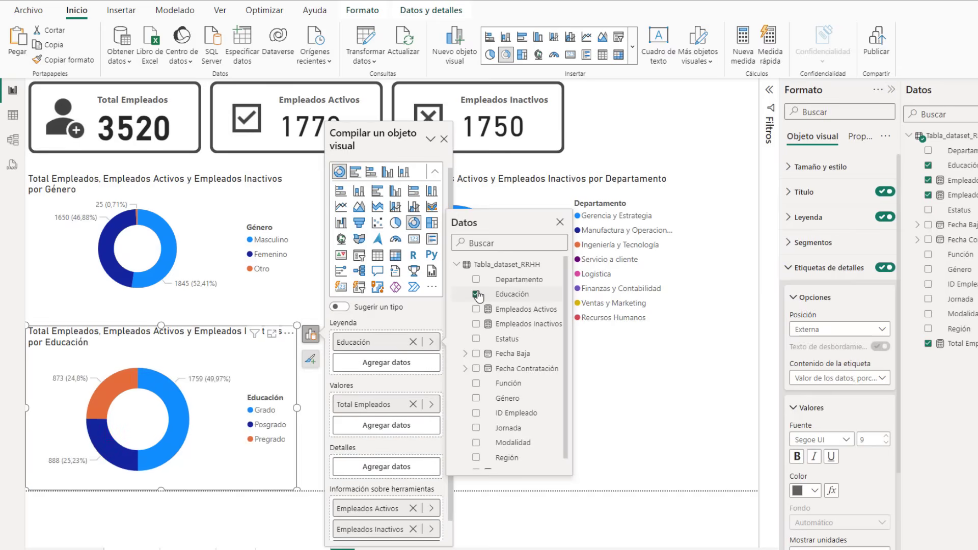
click(270, 379)
click(563, 446)
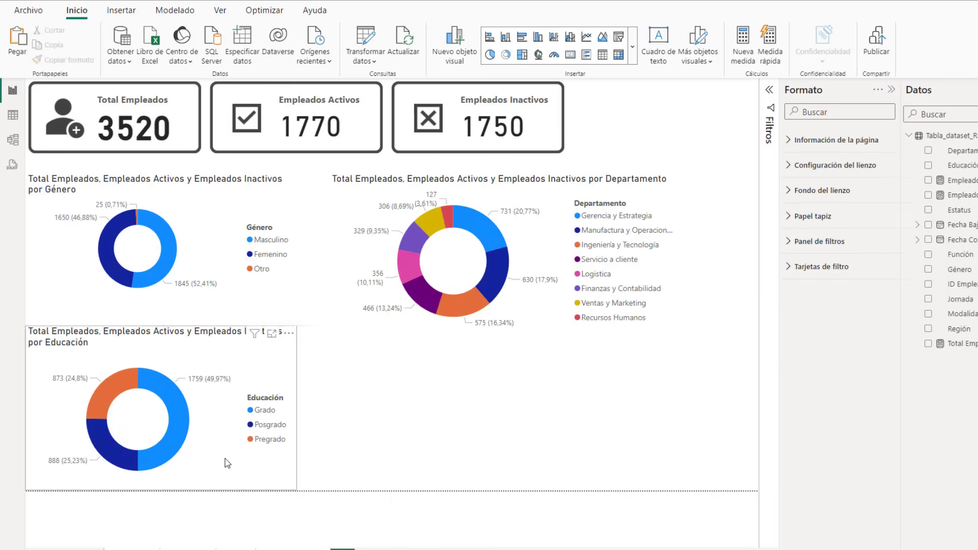
- Duplicate the education donut chart and place the copy beside it, below the department chart
click(225, 462)
key(ctrl+c)
key(ctrl+v)
drag(212, 370, 483, 370)
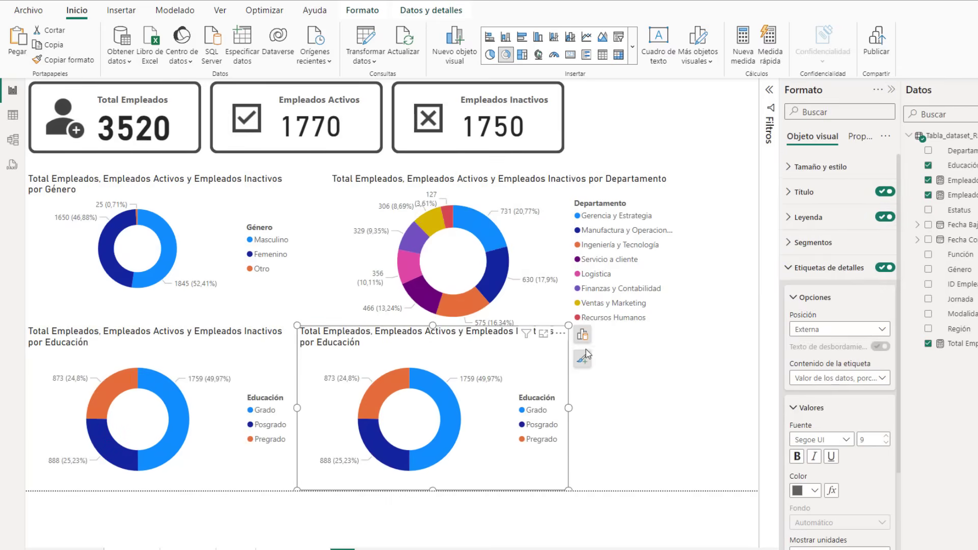
- Replace Educación with Función as the legend field of the copied education donut chart
click(582, 334)
click(684, 352)
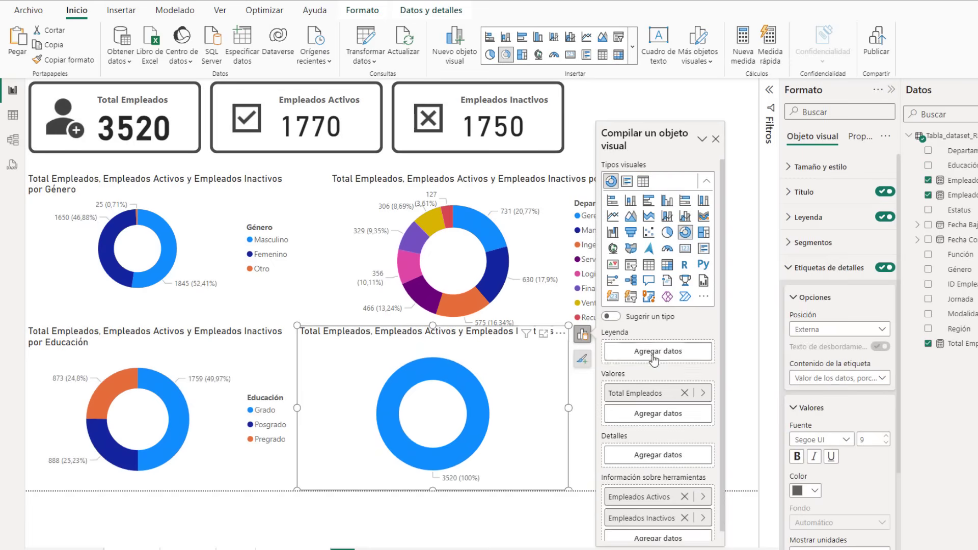
click(654, 356)
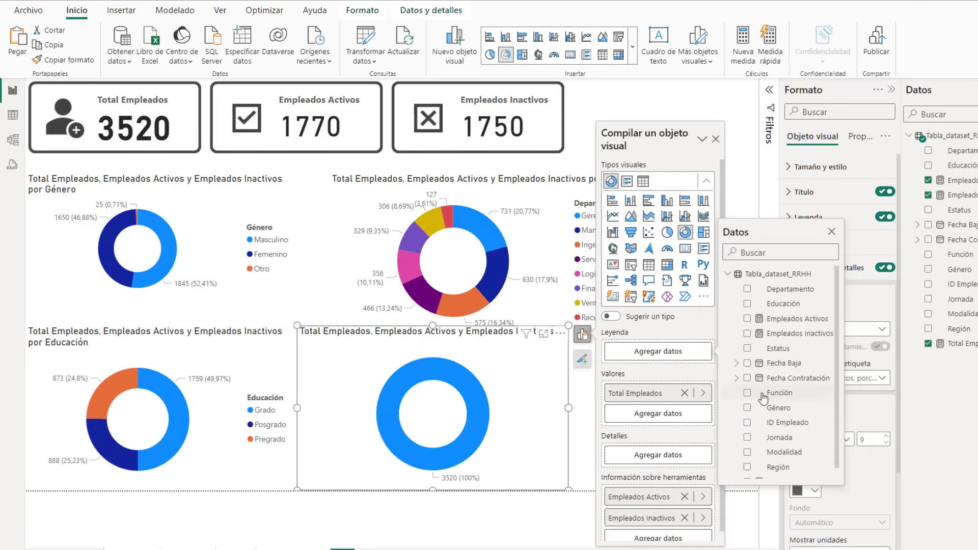
click(747, 393)
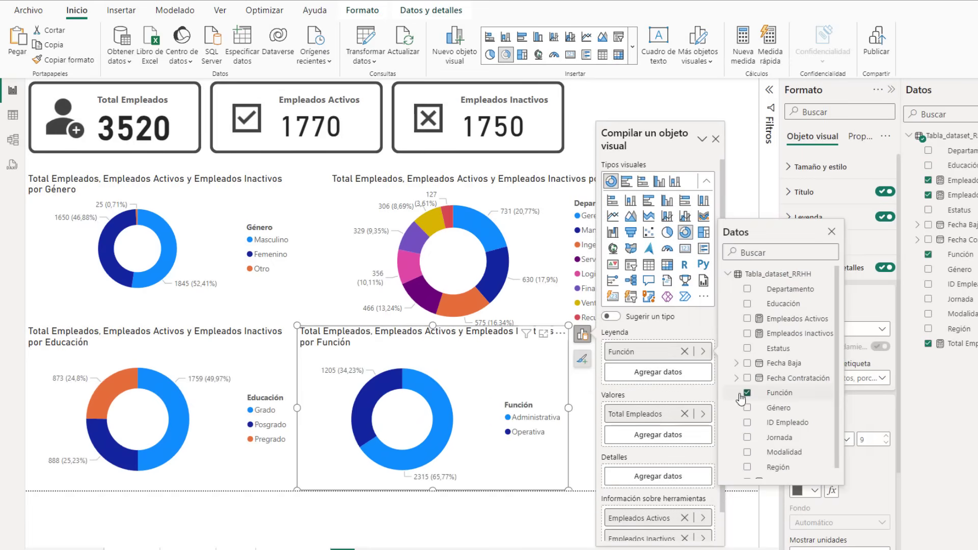
- Duplicate the Función donut chart and place the copy beside it, at the end of the lower row
click(498, 477)
key(ctrl+c)
key(ctrl+v)
drag(484, 381, 678, 376)
- Narrow the Educación and first Función donut charts and shift both Función charts so all three fit in one row
click(260, 368)
drag(297, 408, 258, 407)
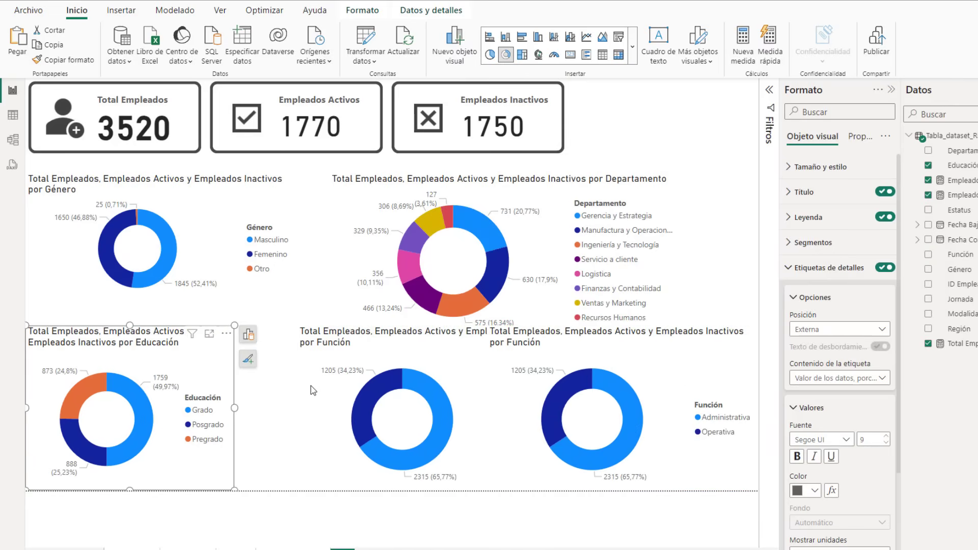
click(311, 386)
drag(568, 408, 487, 408)
drag(451, 371, 412, 372)
drag(639, 372, 618, 372)
- Replace Función with Región as the legend field of the last donut chart in the lower row and deselect it
click(451, 335)
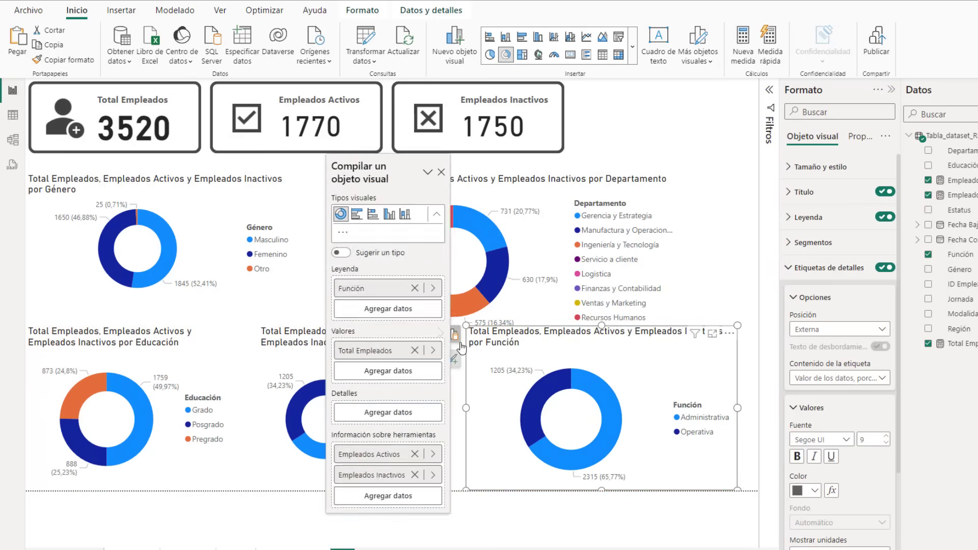
click(415, 352)
click(402, 352)
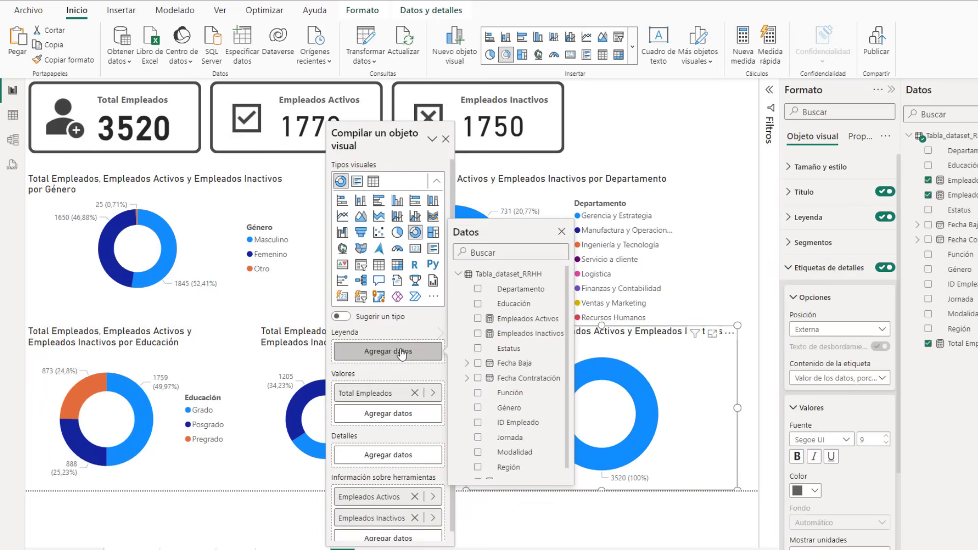
click(478, 467)
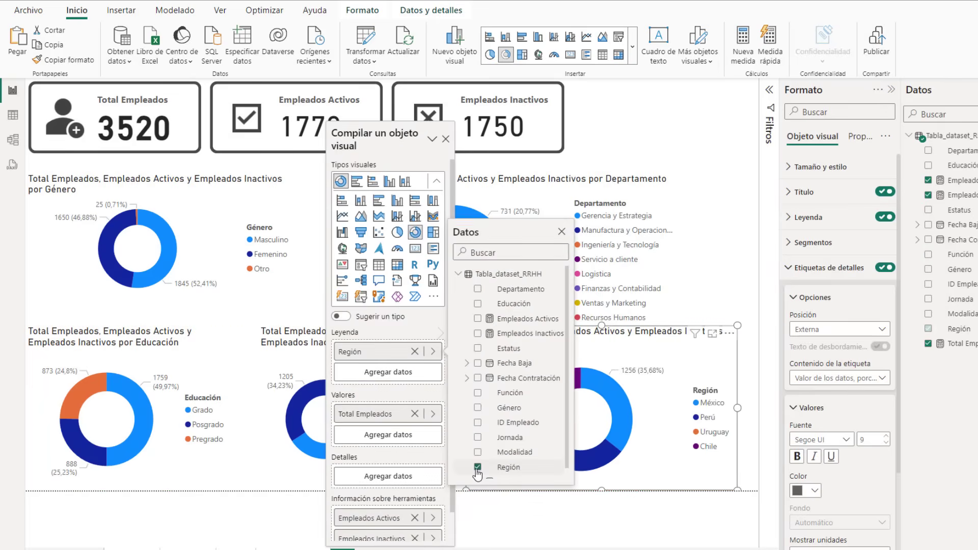
click(603, 516)
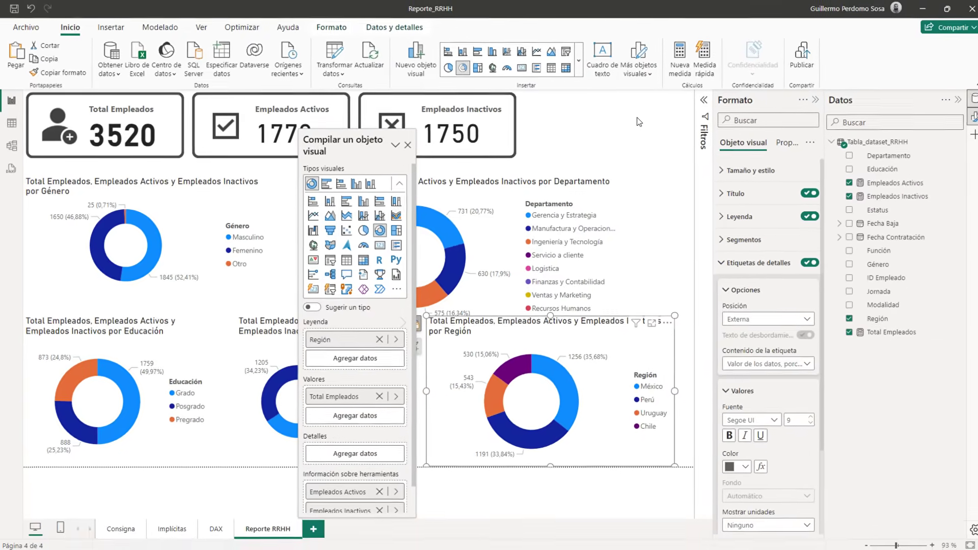
click(683, 110)
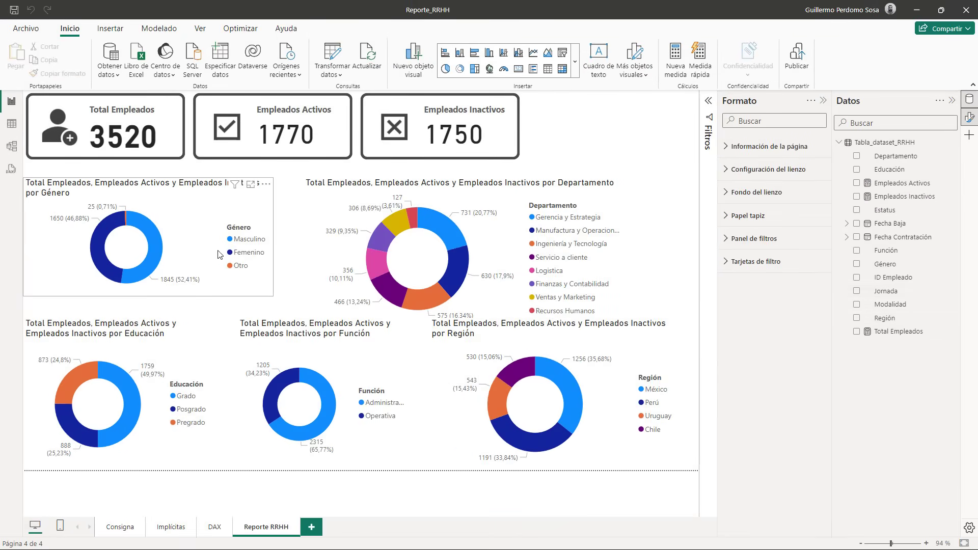
- Shrink the Género and Departamento donut charts and move the Departamento chart next to Género, above the Función chart
click(274, 298)
drag(273, 298, 219, 302)
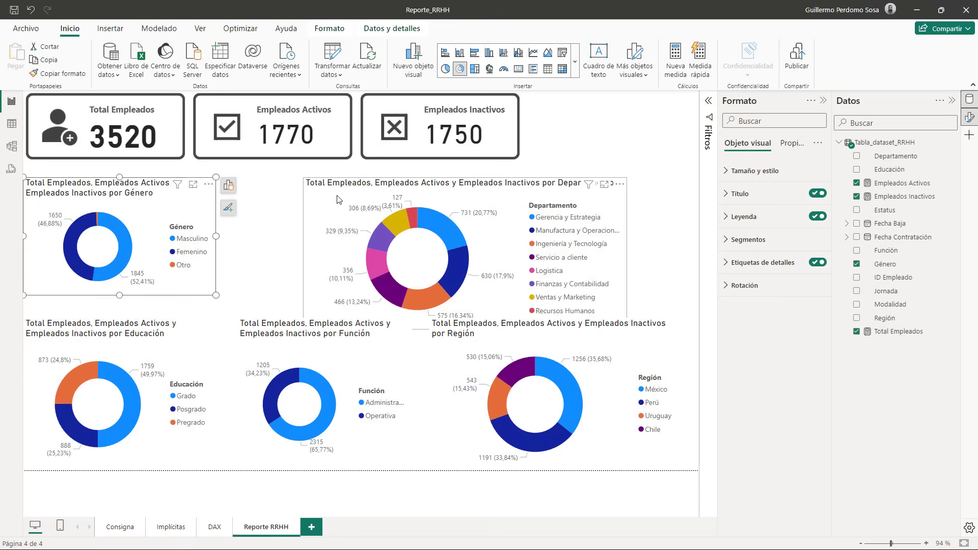
click(624, 316)
drag(627, 318, 473, 300)
drag(397, 200, 328, 195)
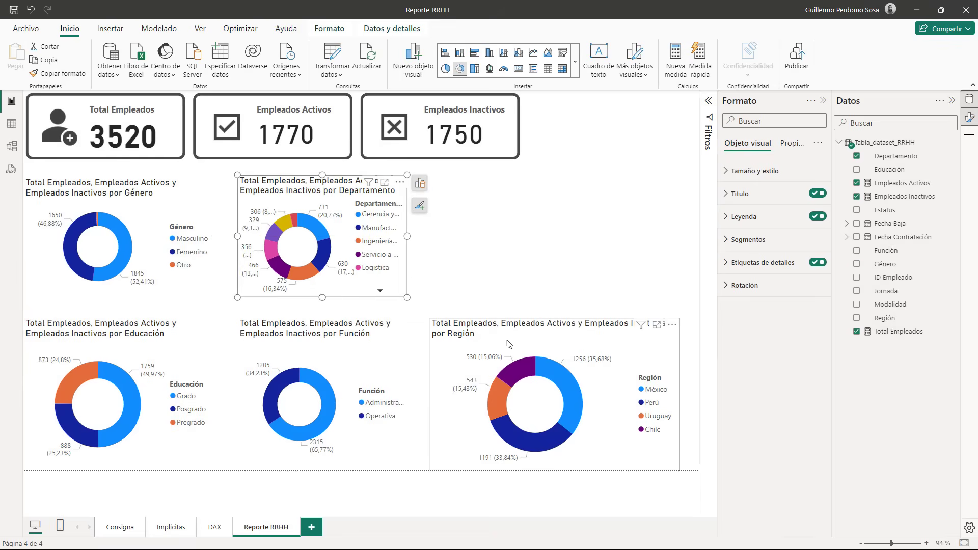
- Move the Región donut chart up beside the Departamento chart and reduce its size to fit the upper row
click(620, 382)
drag(619, 382, 630, 212)
drag(673, 323, 661, 301)
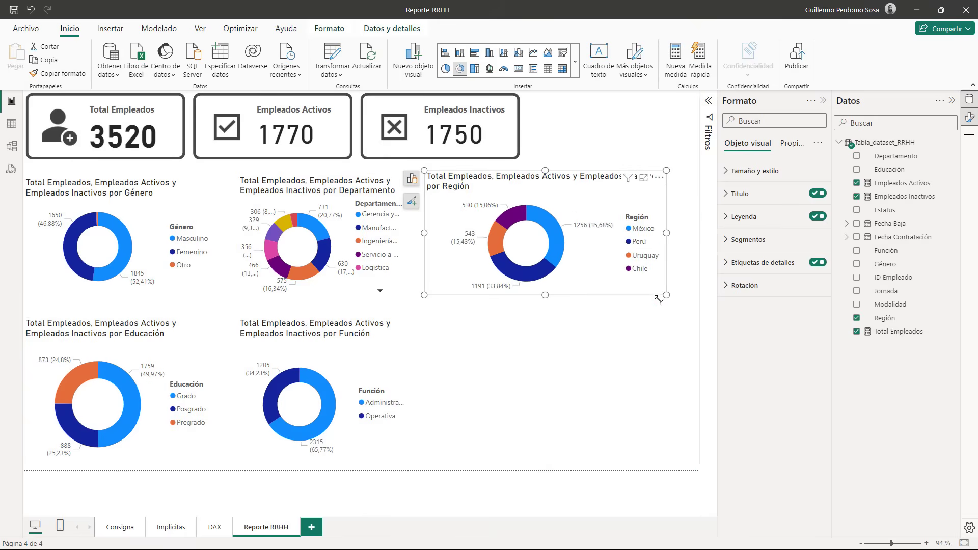
- Narrow the Función donut chart, duplicate it, place the copy beside it, and enlarge the copy to fill the lower row
click(400, 467)
drag(412, 469, 394, 460)
click(434, 376)
click(368, 372)
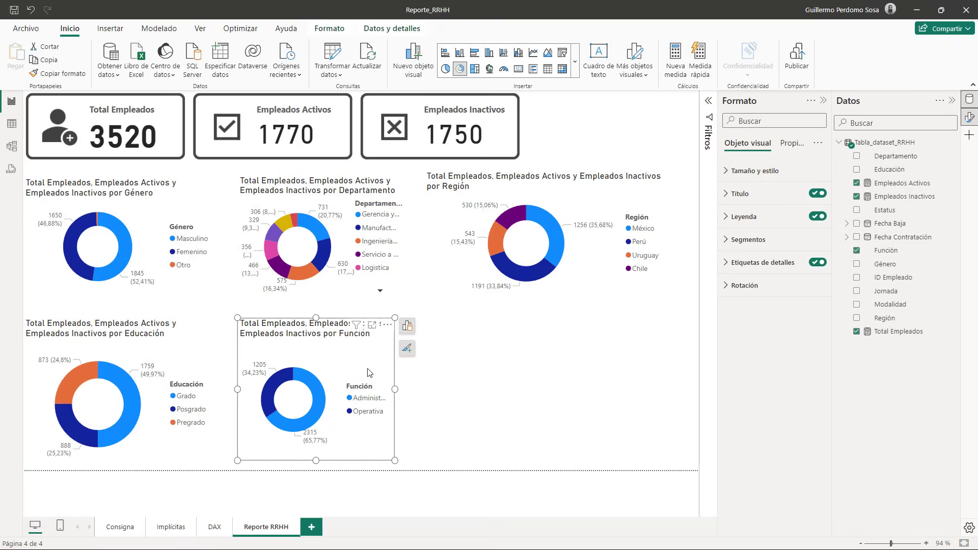
drag(321, 352, 500, 352)
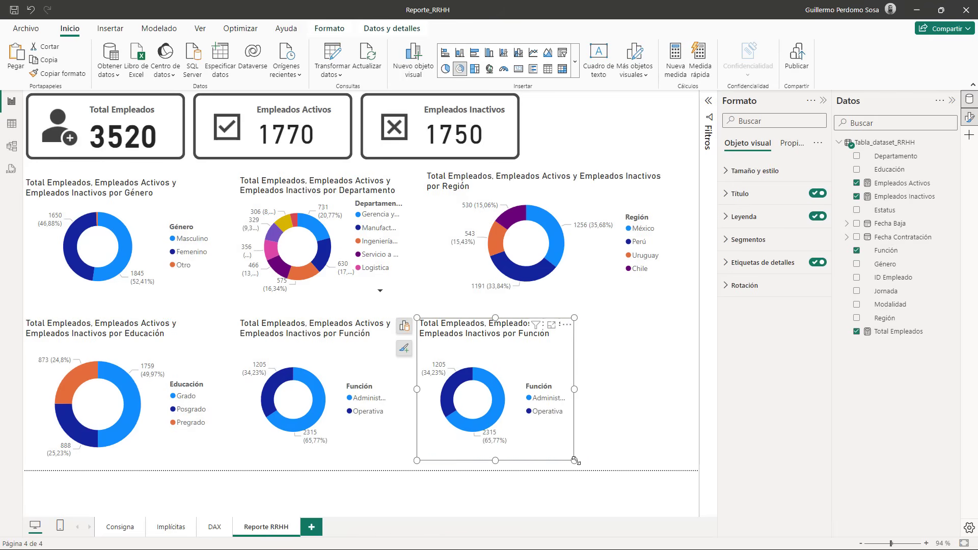
drag(575, 461, 680, 469)
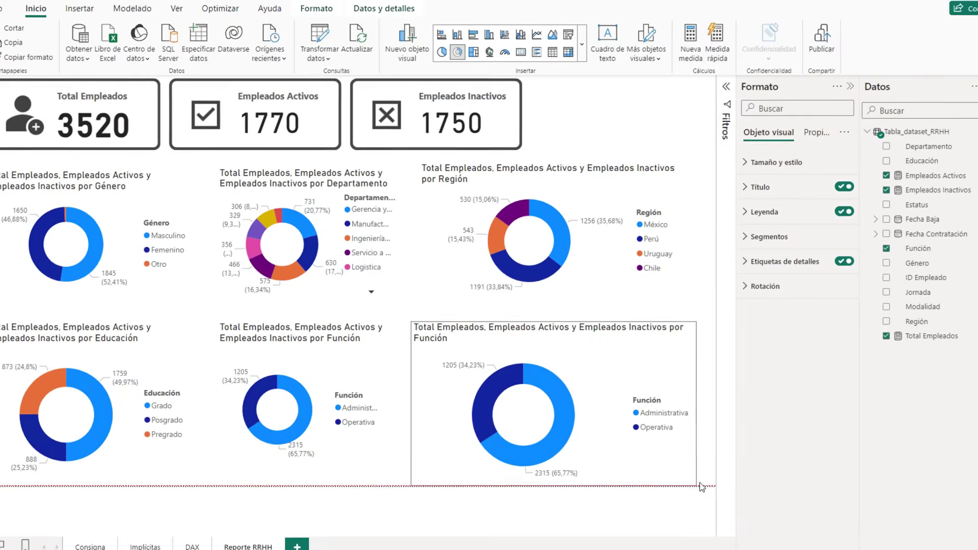
- Replace Función with Jornada as the legend field of the enlarged donut chart copy
click(403, 329)
scroll(363, 409, down, 1)
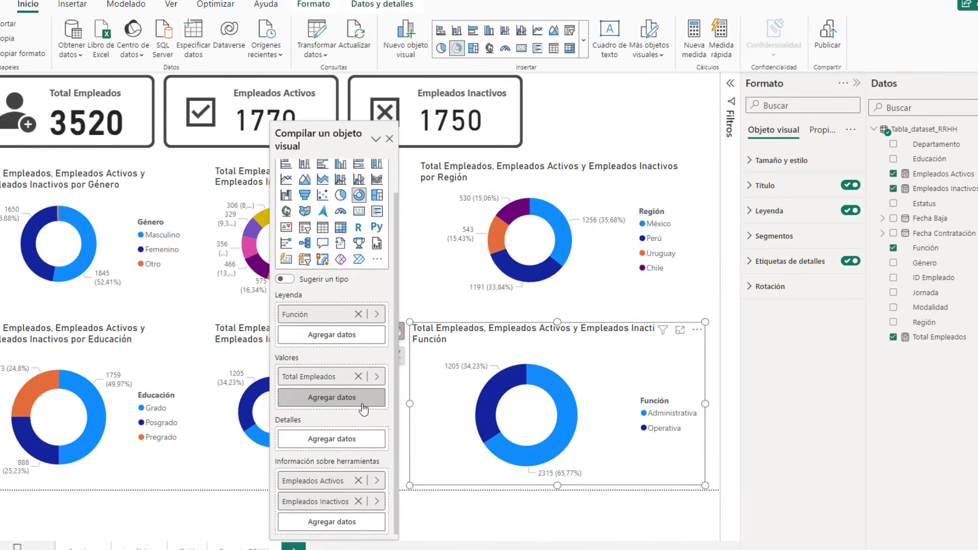
click(358, 314)
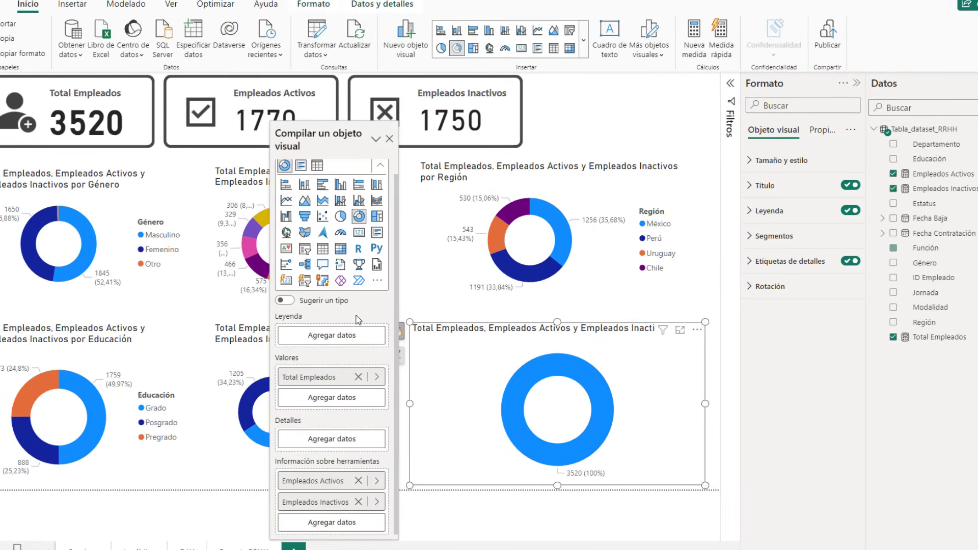
click(358, 335)
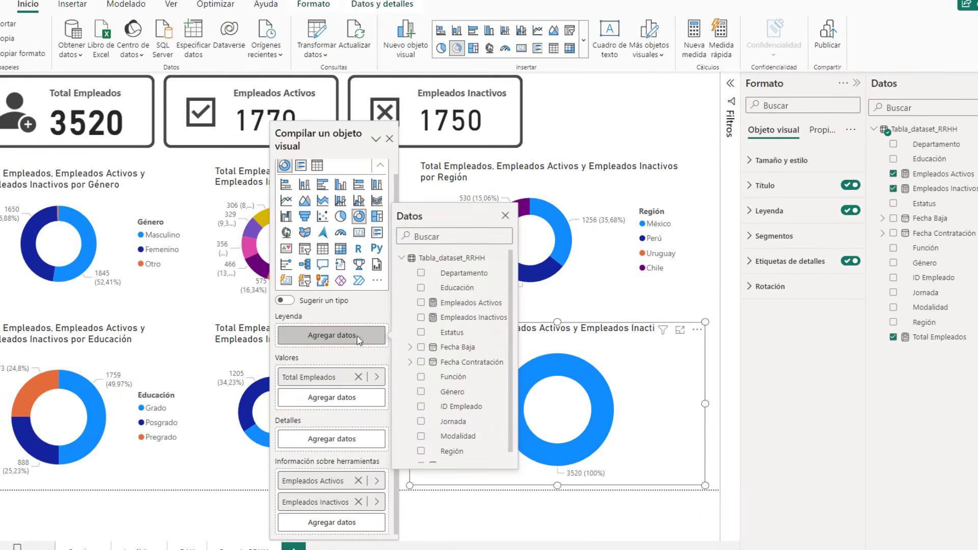
click(439, 412)
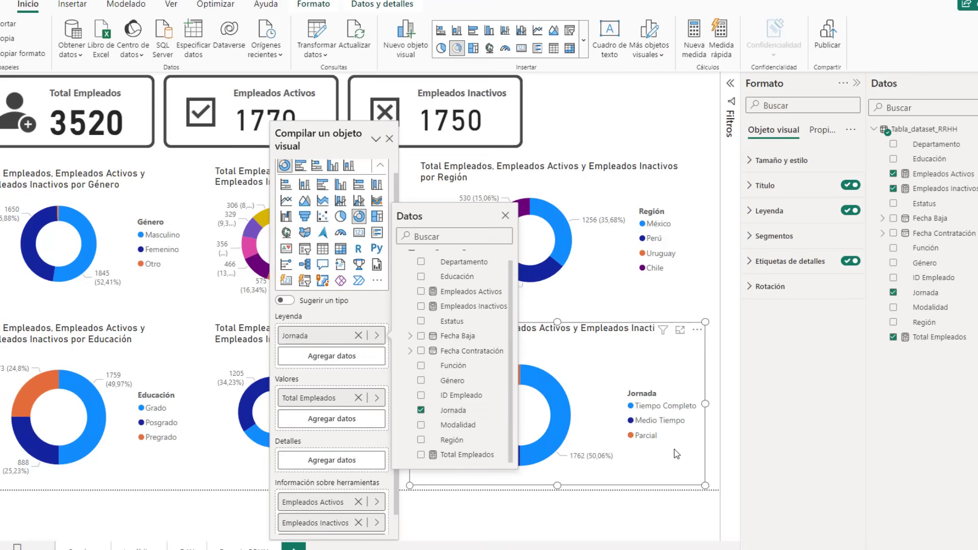
click(505, 216)
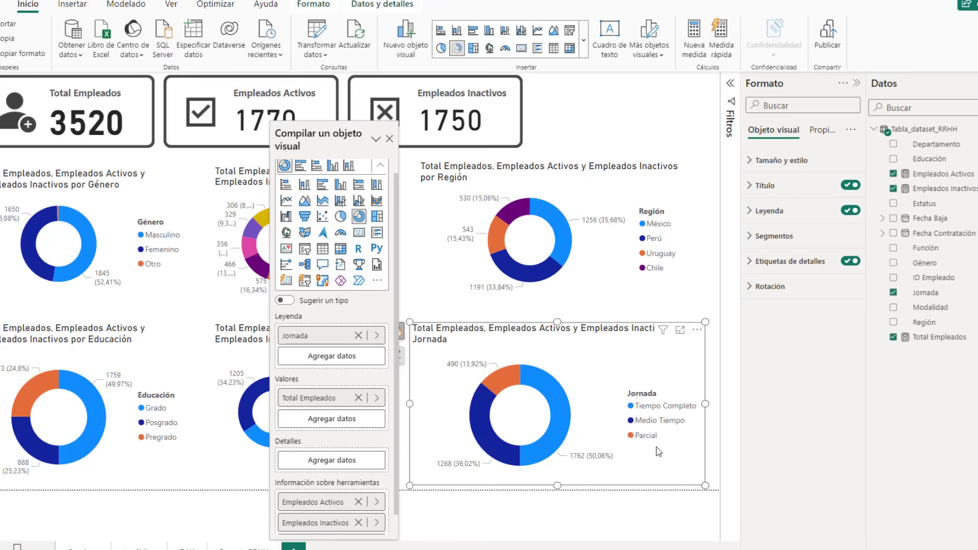
scroll(364, 438, down, 1)
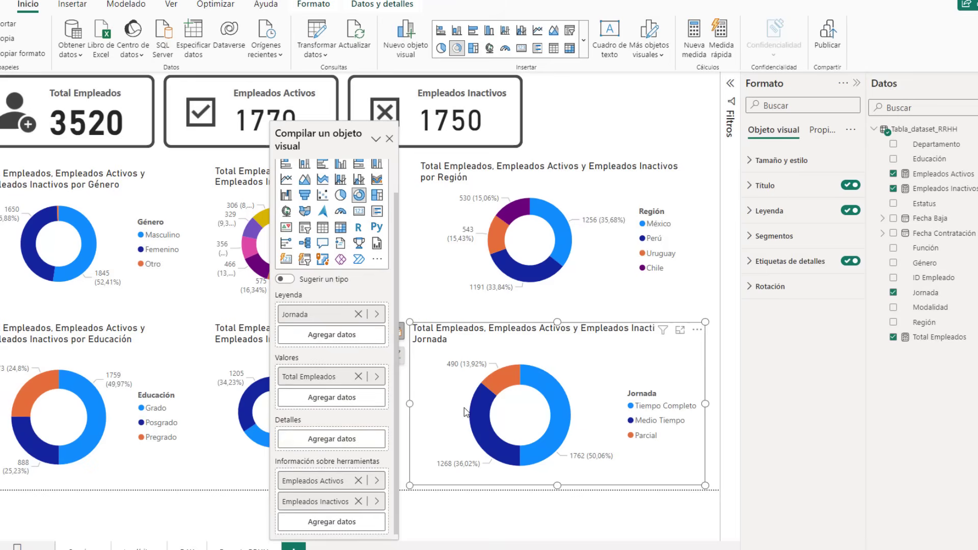
- Show the Jornada donut chart in focus mode and add Modalidad as its details field
click(680, 331)
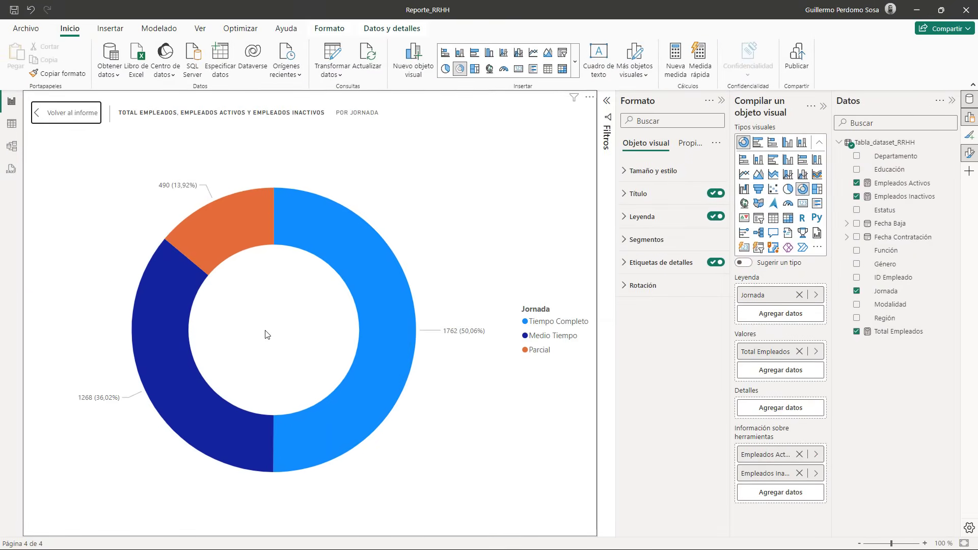
click(64, 113)
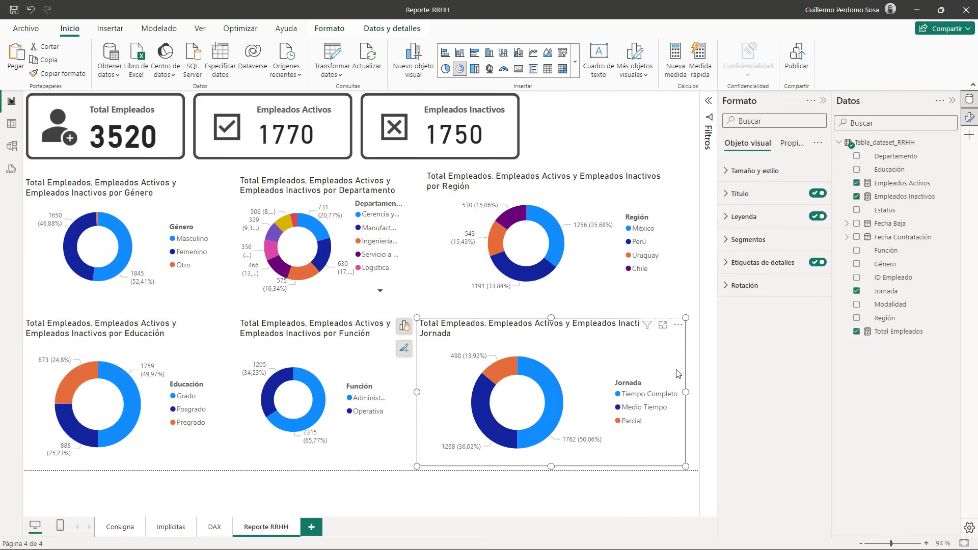
click(662, 325)
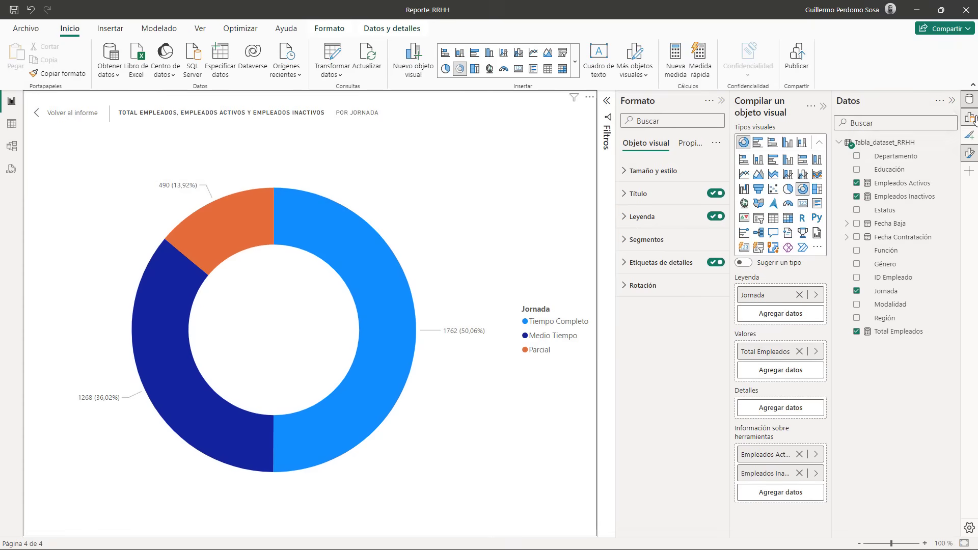
click(785, 411)
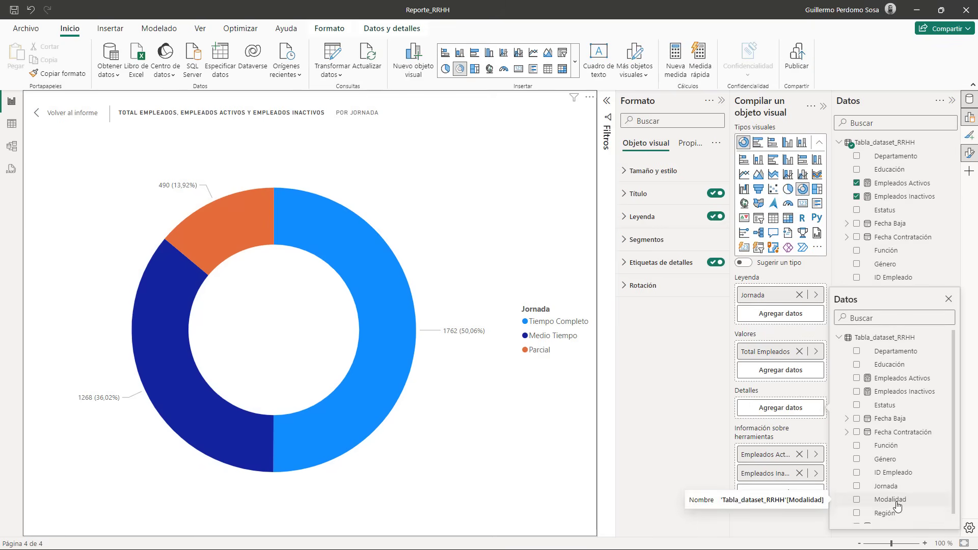
click(856, 500)
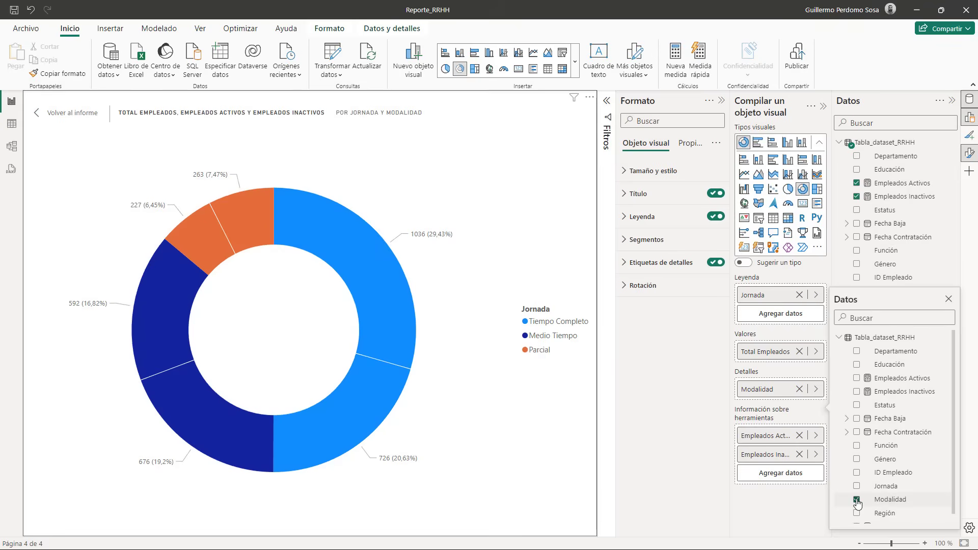
click(856, 500)
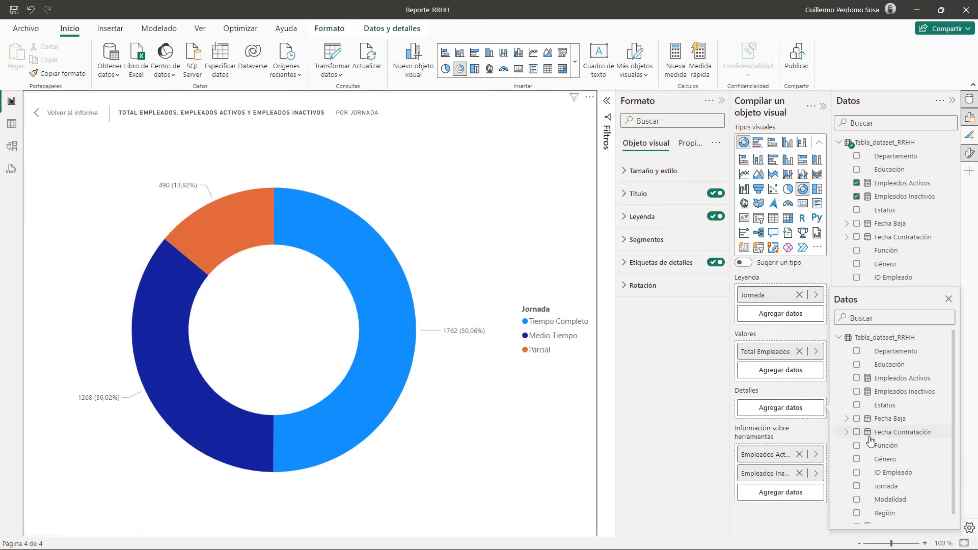
click(856, 500)
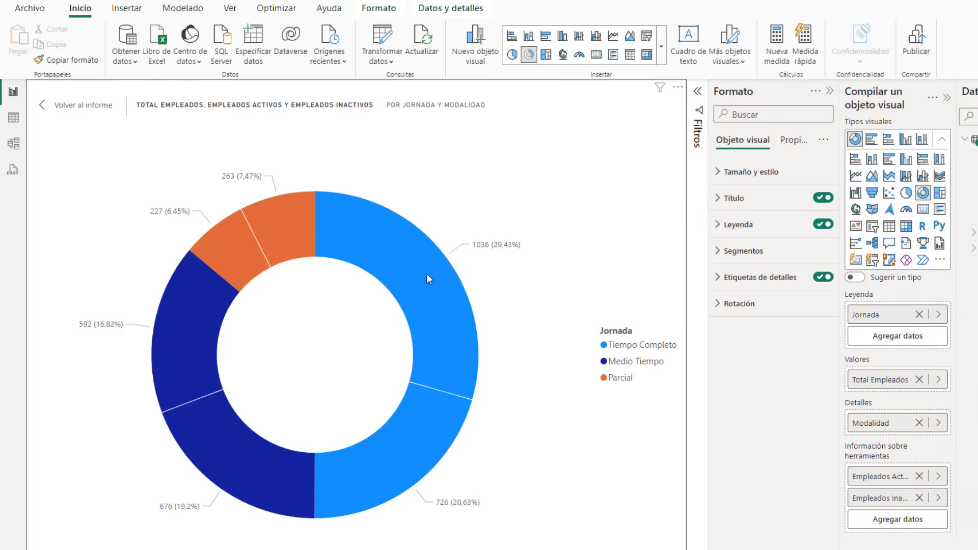
- Try Categoría, porcentaje del total as the chart's detail label content, and set it to Categoría, valor de los datos
mouse_move(420, 277)
click(720, 280)
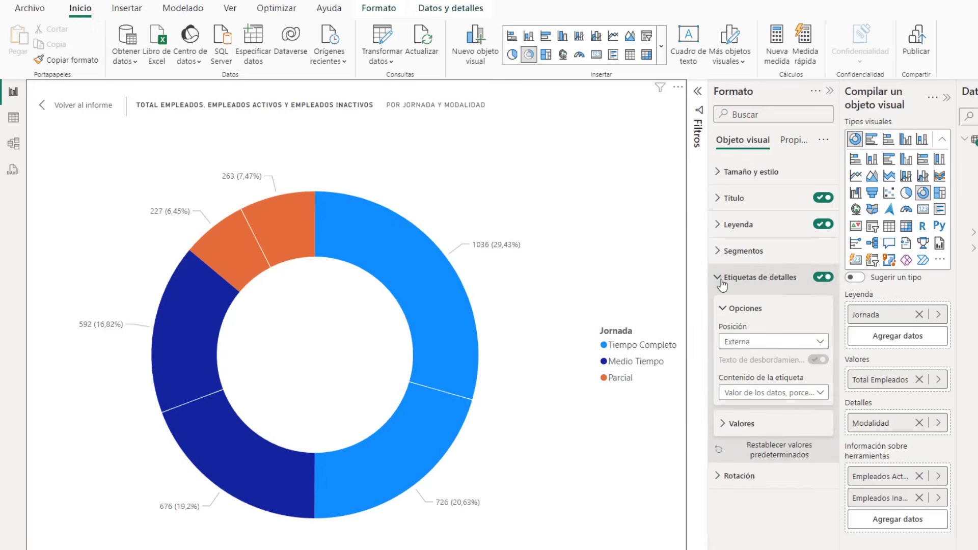
click(801, 342)
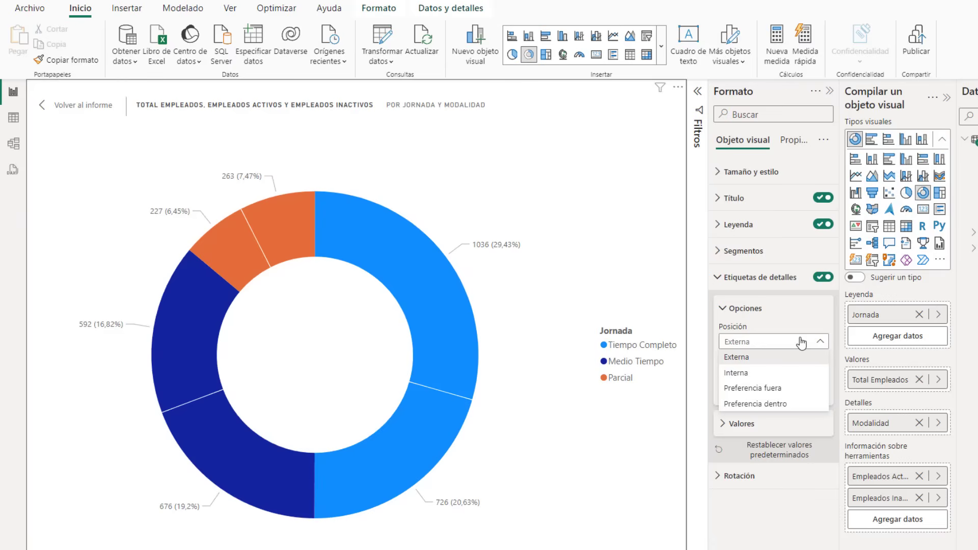
click(802, 342)
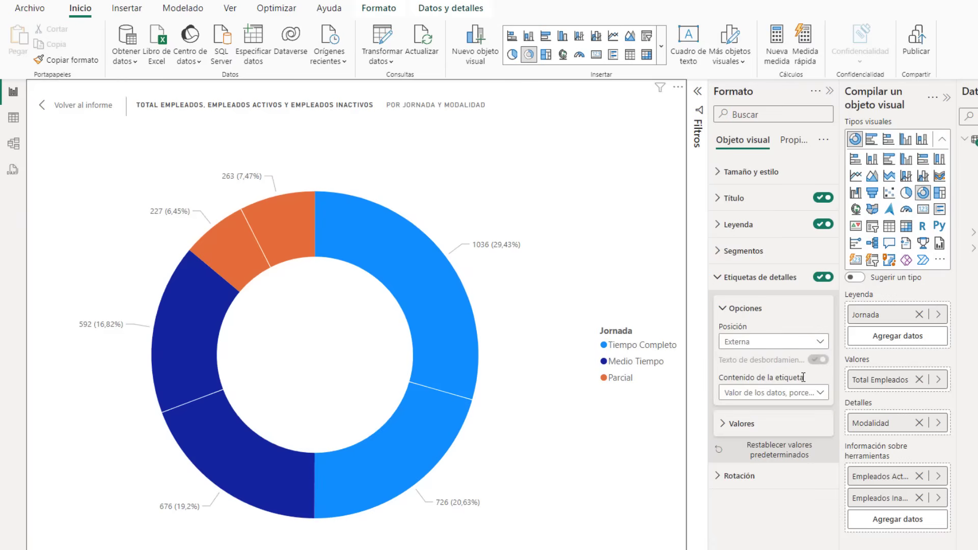
click(813, 394)
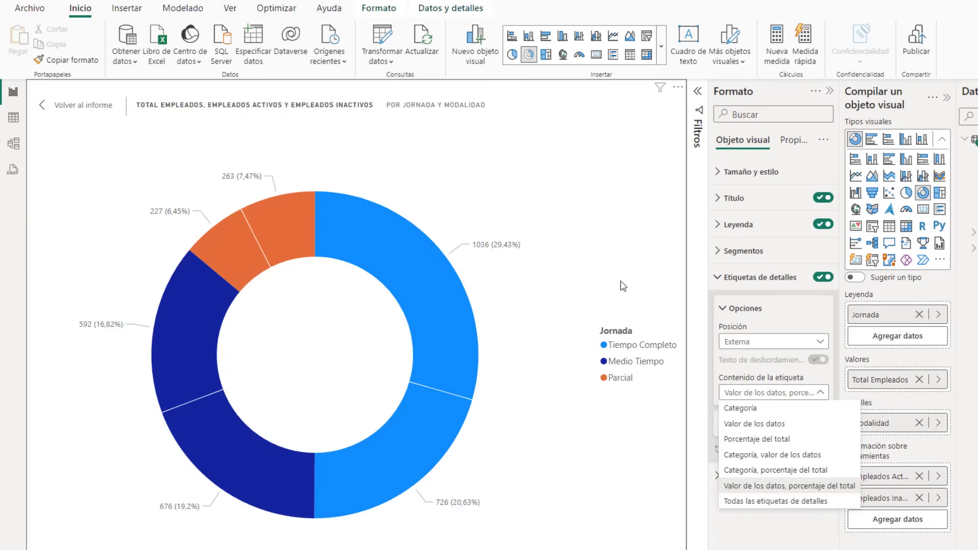
click(788, 470)
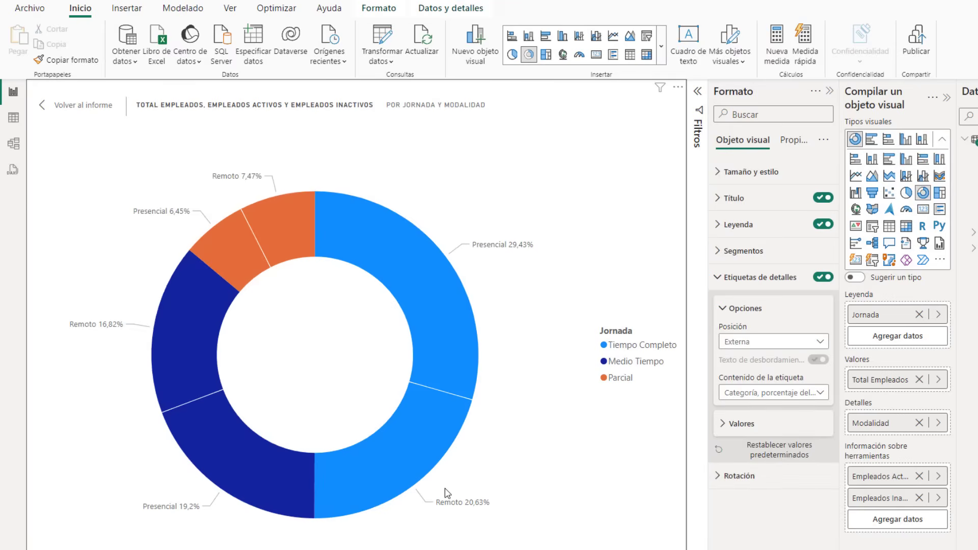
click(821, 393)
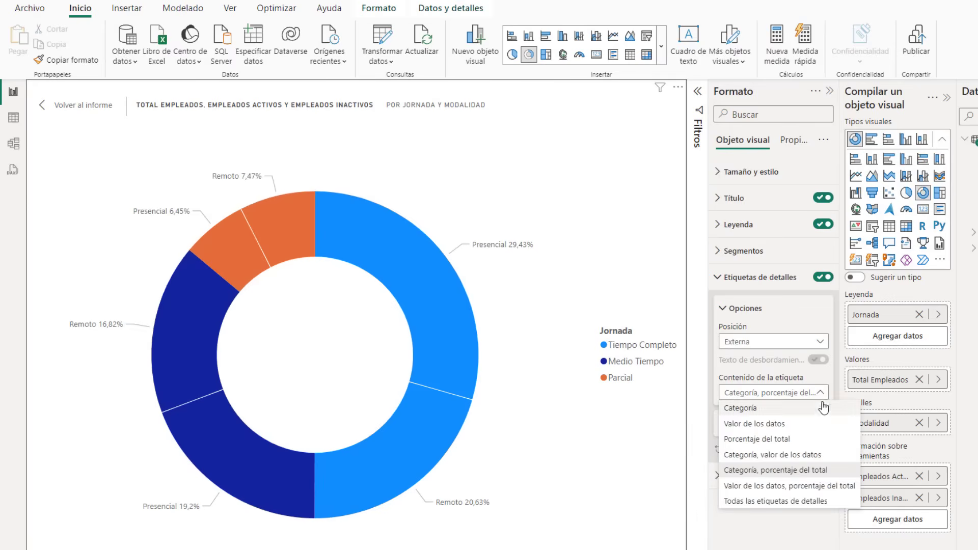
click(816, 455)
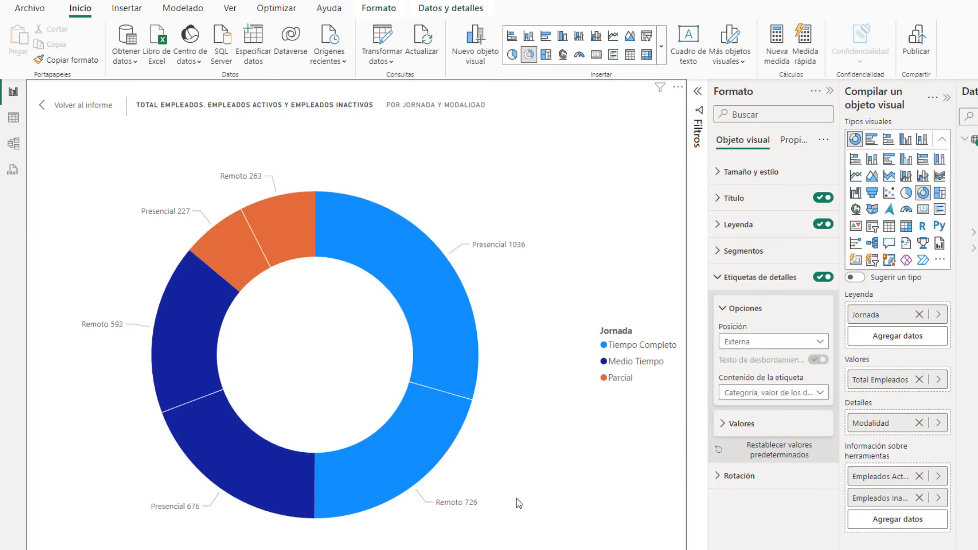
- Try Todas las etiquetas de detalles as the Jornada chart's label content, set Categoría, porcentaje del total, and return to the report
click(819, 392)
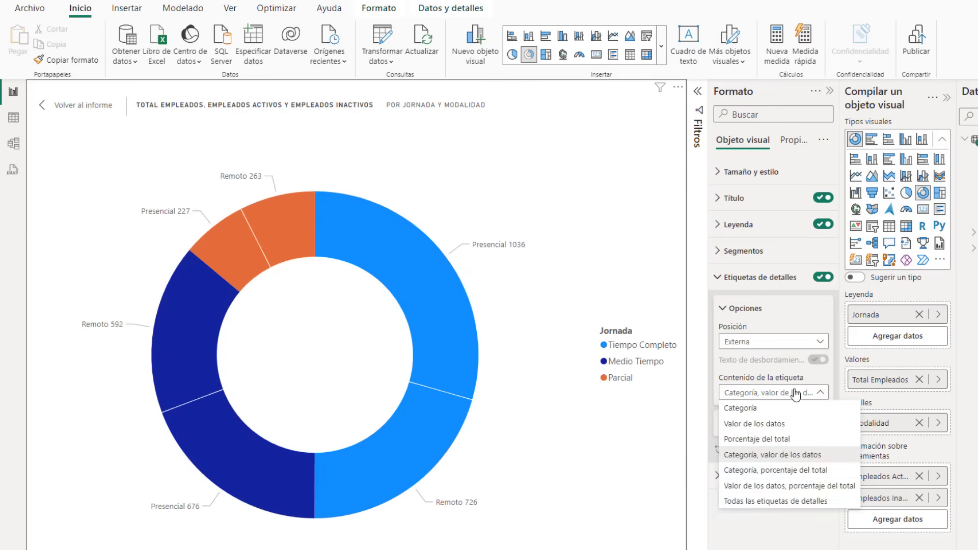
click(803, 501)
click(817, 396)
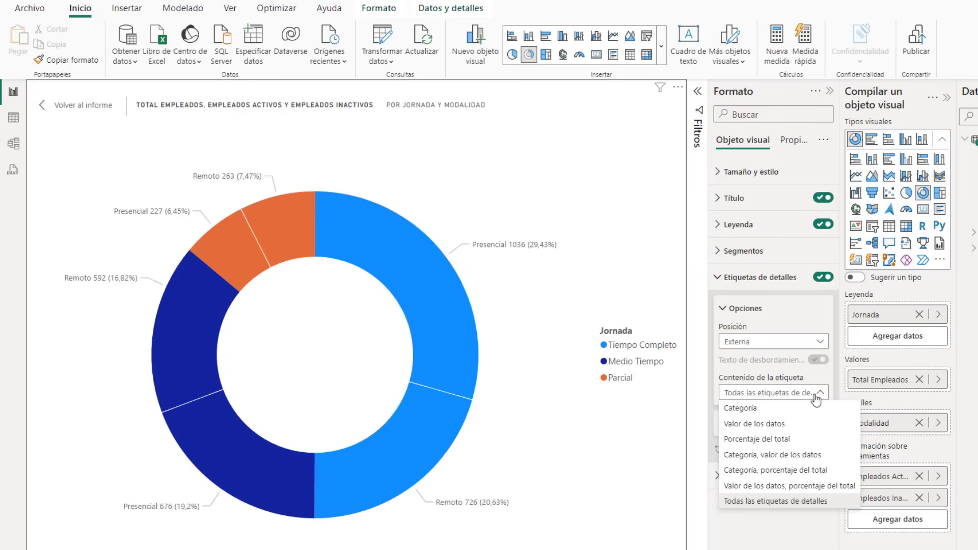
click(814, 474)
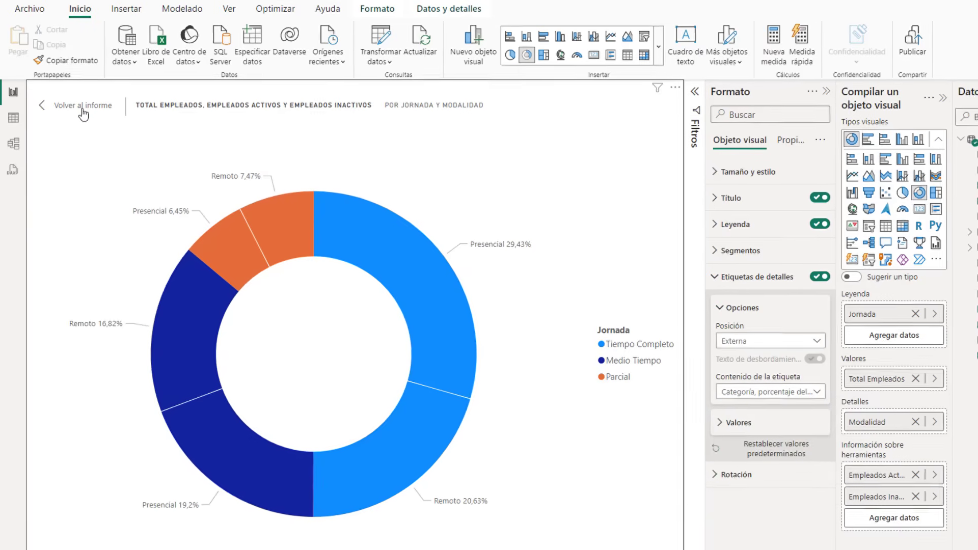
click(82, 109)
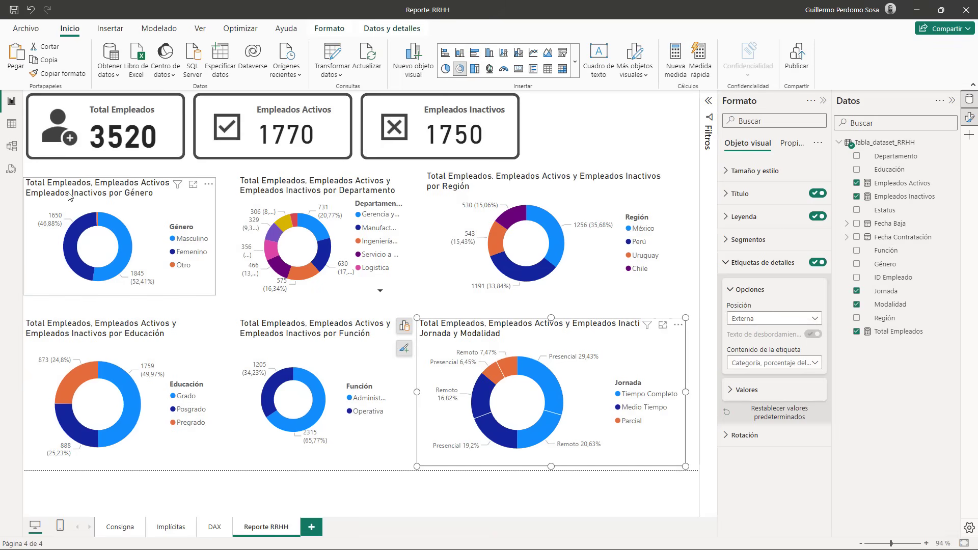
- Try the Género donut chart without its title, and turn the title back on
click(122, 198)
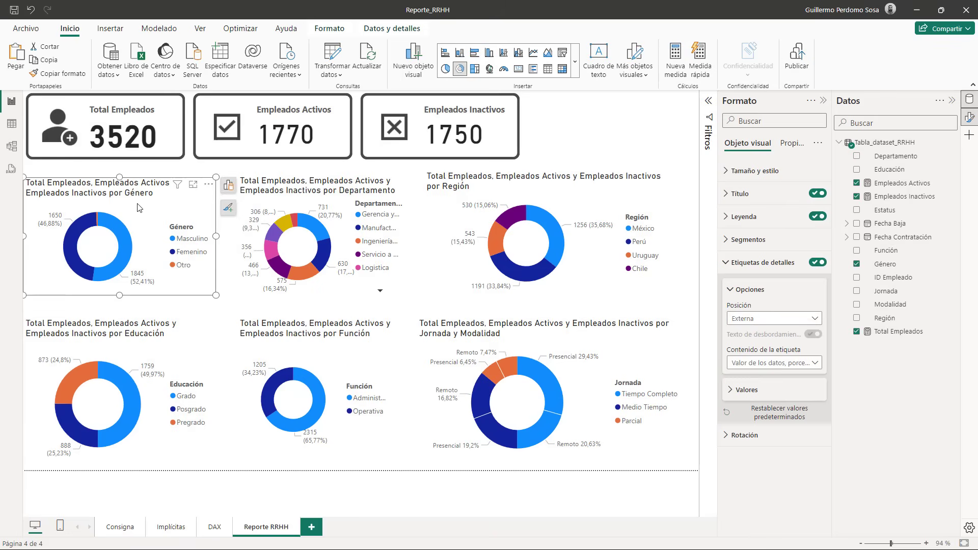
click(732, 194)
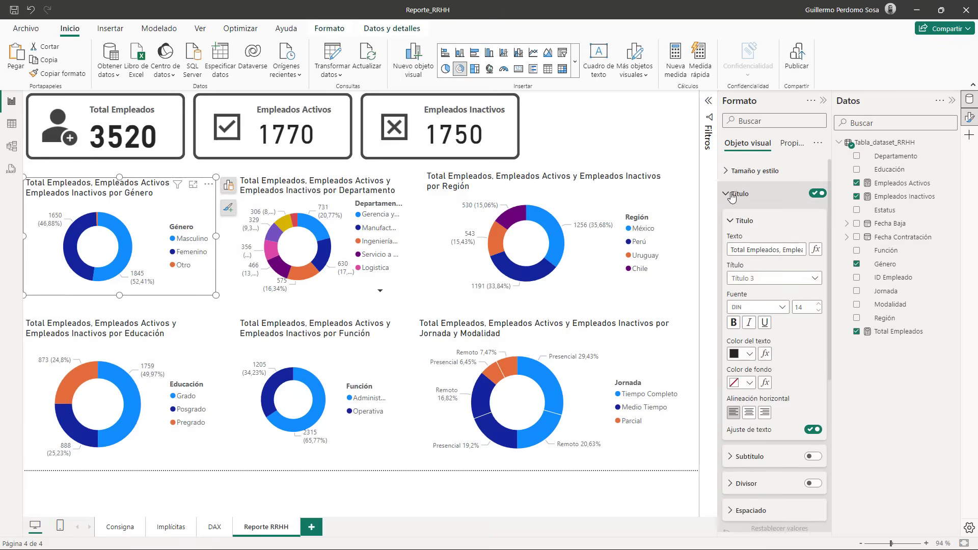
triple_click(758, 249)
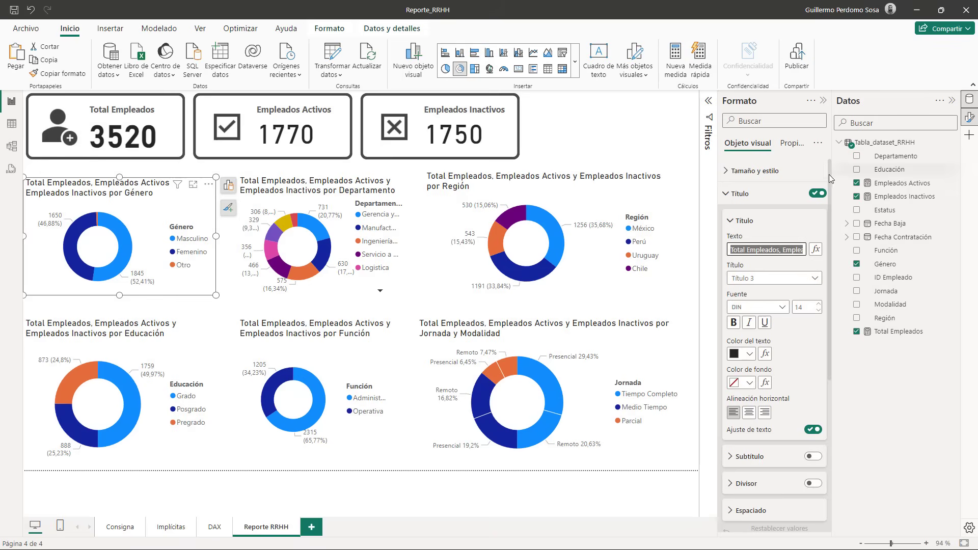
click(817, 196)
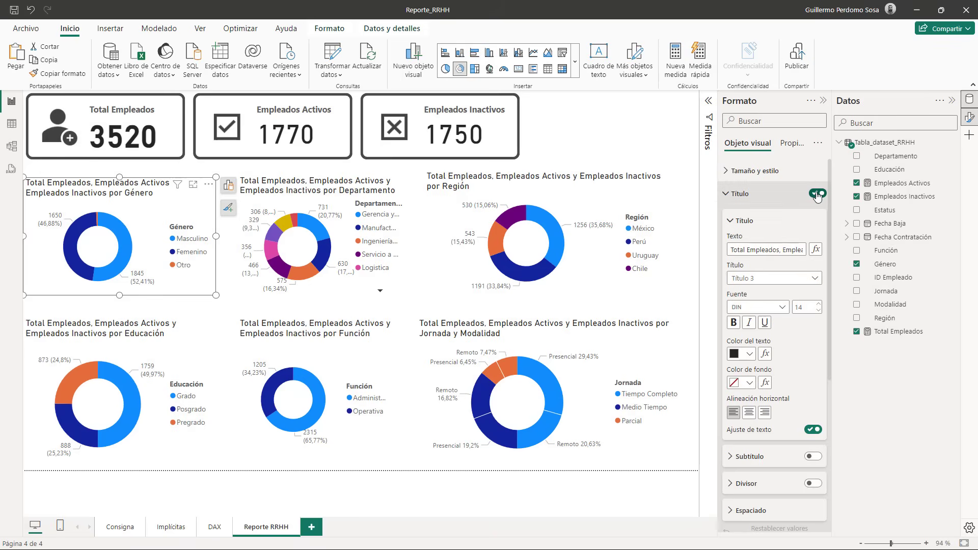
click(814, 196)
click(815, 196)
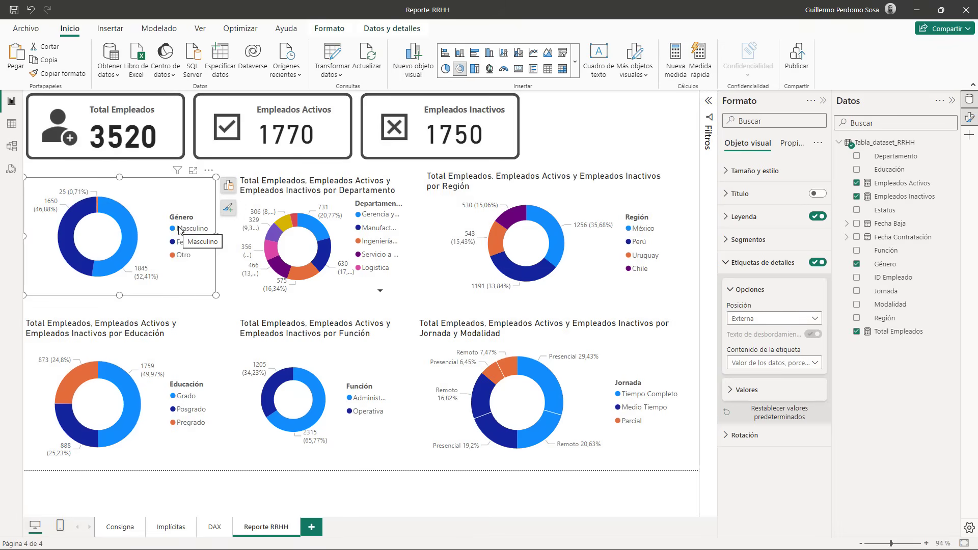
click(819, 194)
- Set the title text of the Género donut chart to "Total empleados según género"
click(739, 194)
click(761, 249)
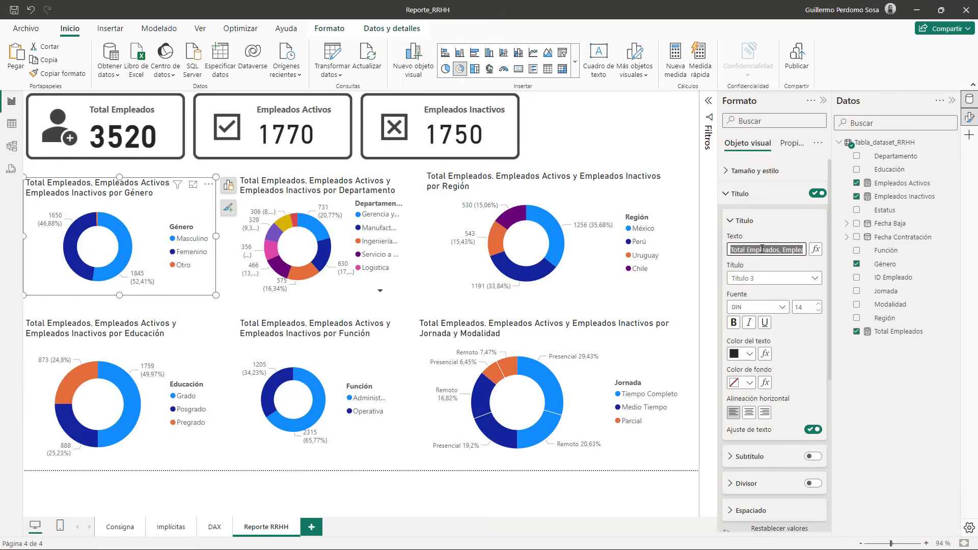
text(Total )
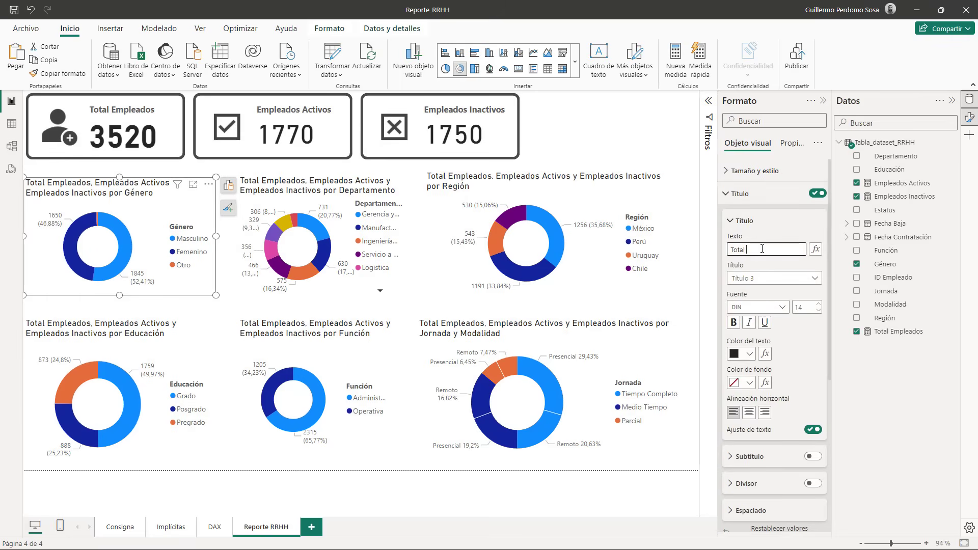
text(empleados según gne)
text(énero)
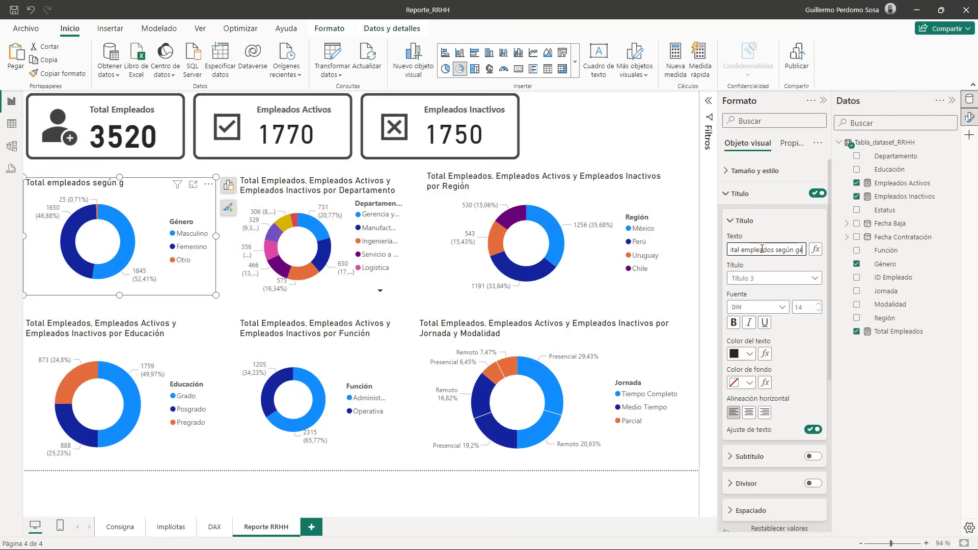
click(724, 196)
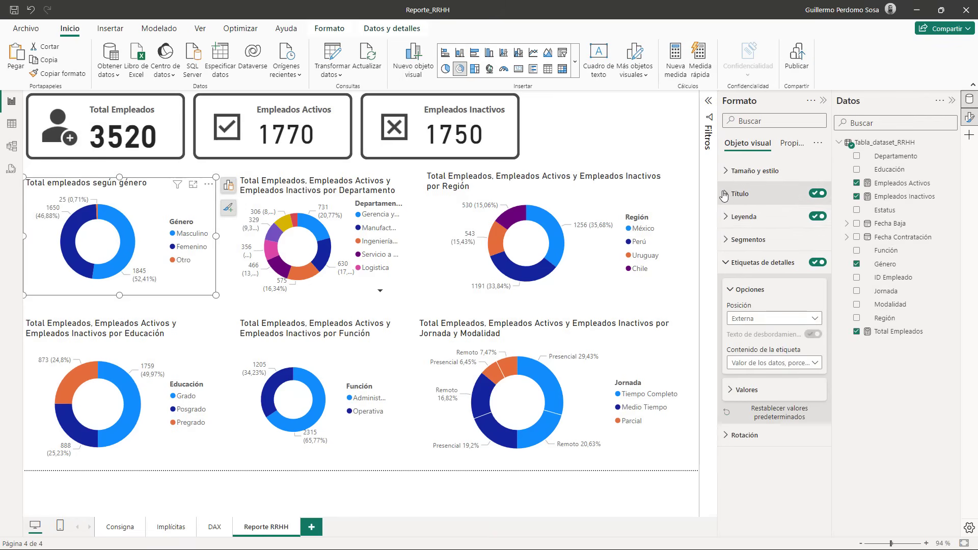
- Hide the legend title of the Género donut chart and reopen its chart title settings
click(741, 216)
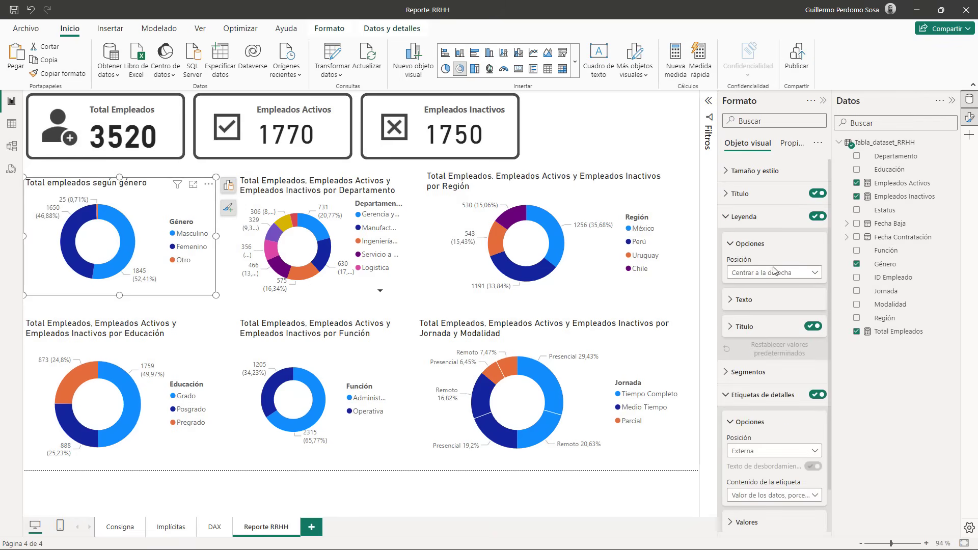
click(813, 328)
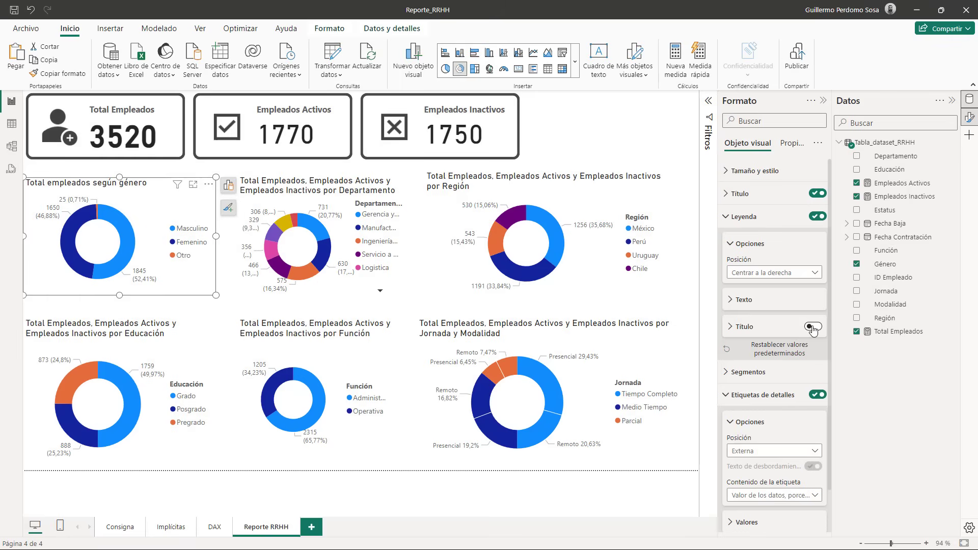
click(725, 195)
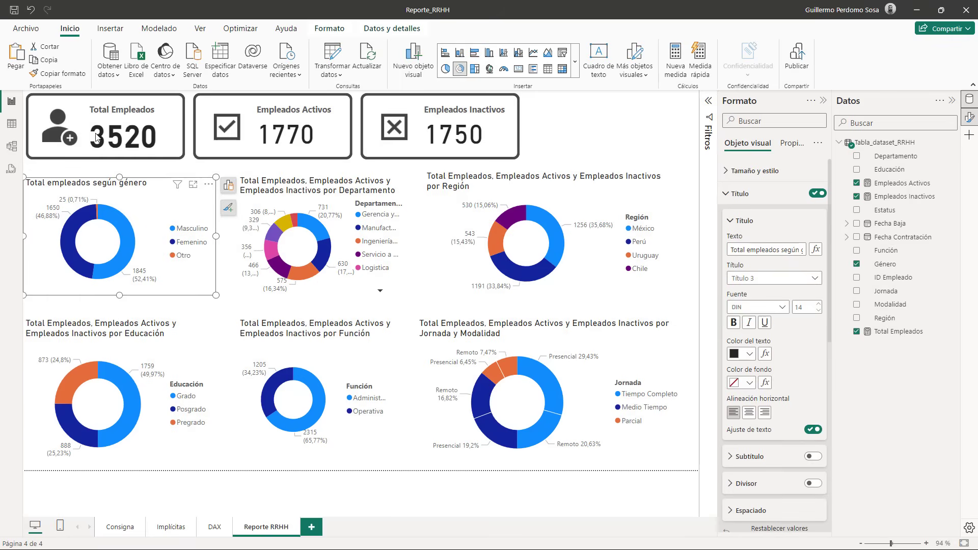
- Copy the Género donut chart's format successively to the Departamento, Región, Educación and Función donut charts
click(59, 73)
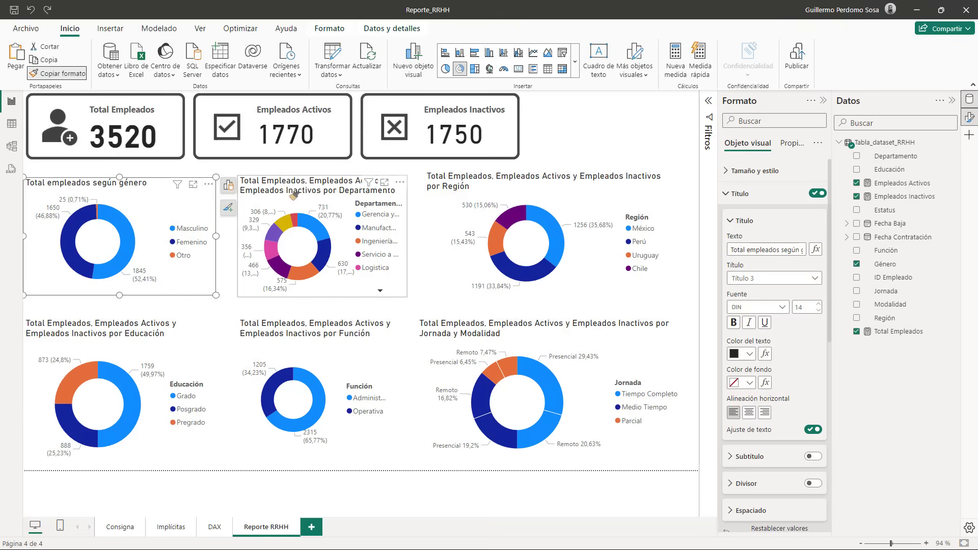
click(328, 191)
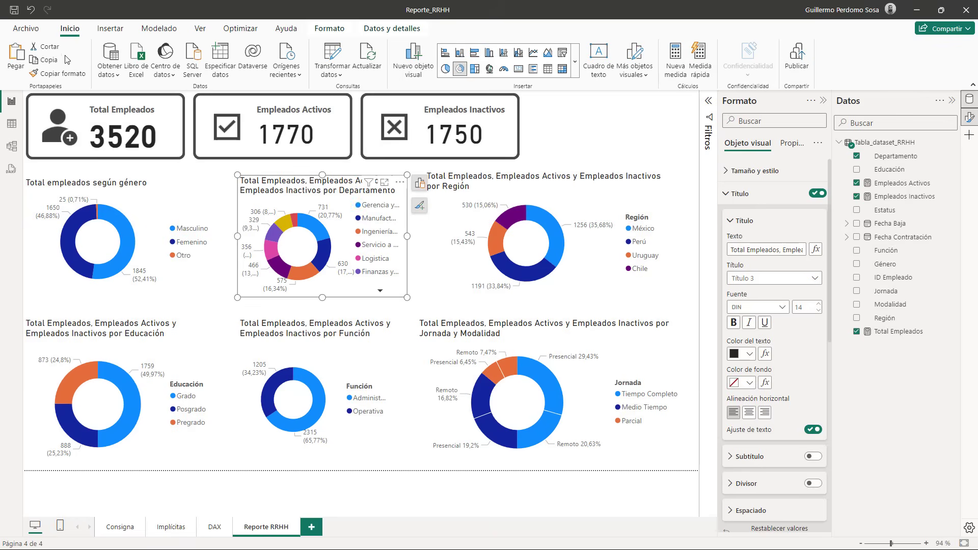
click(64, 75)
click(563, 201)
click(562, 201)
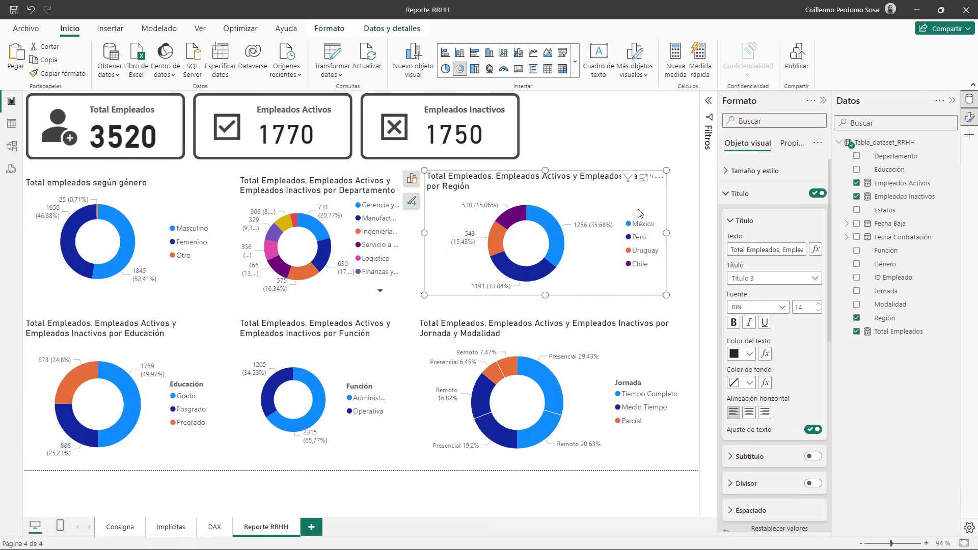
click(56, 76)
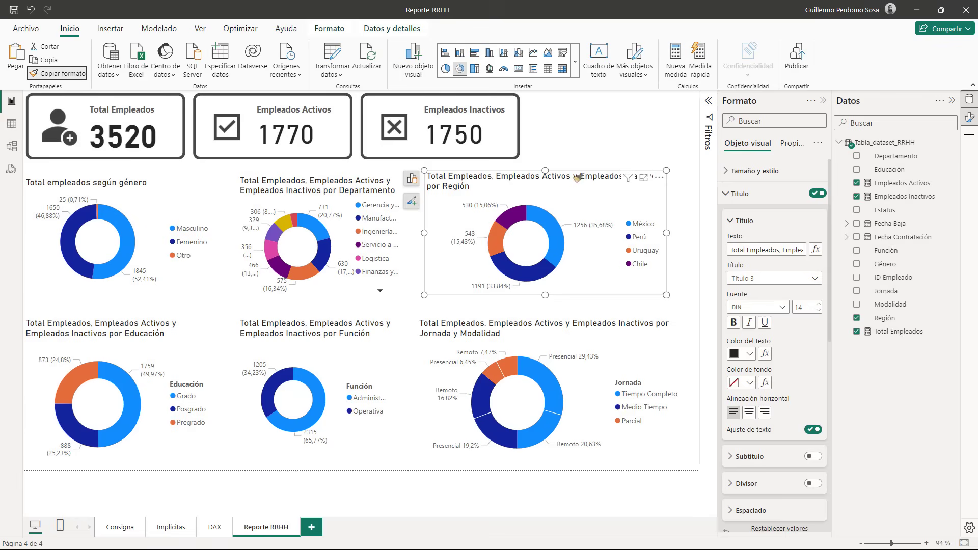
click(178, 354)
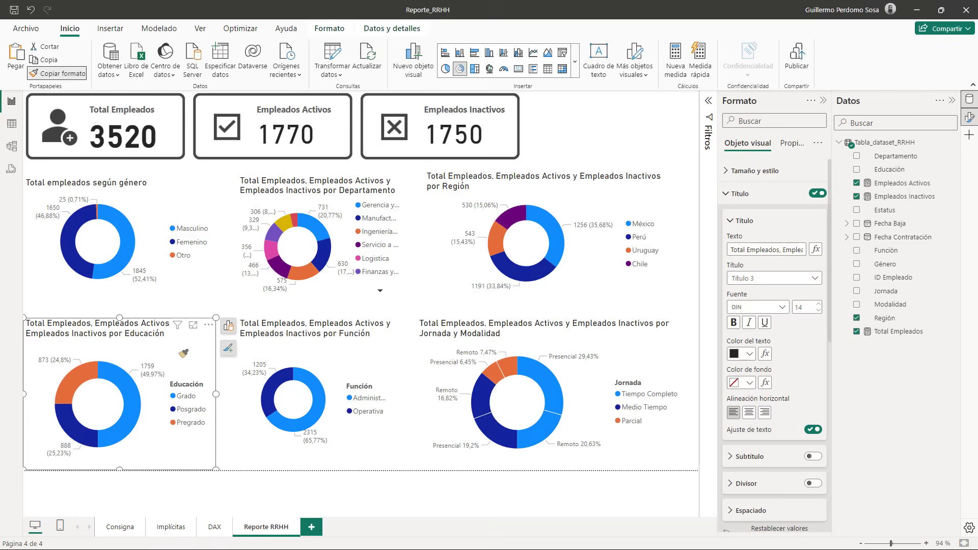
click(81, 75)
click(372, 340)
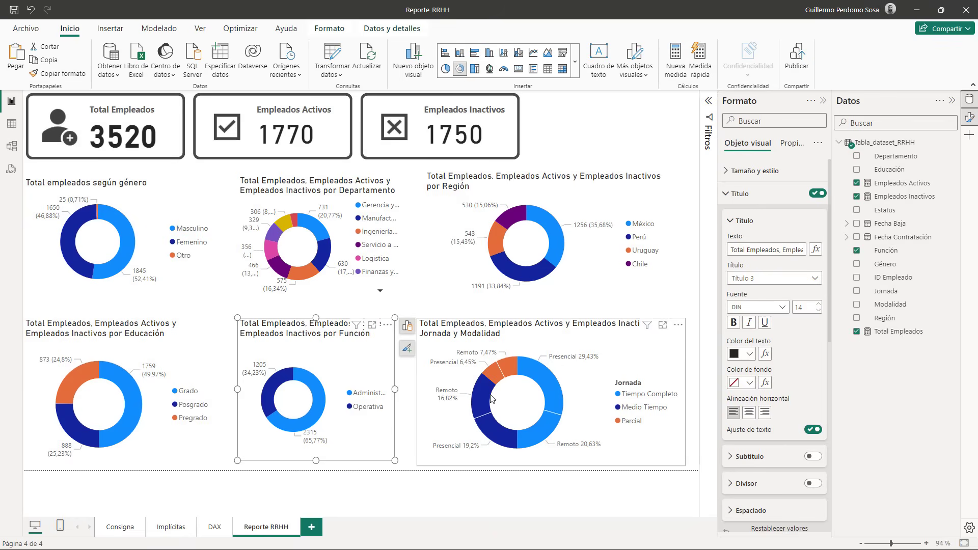
- Hide the legend title of the Jornada y Modalidad donut chart
click(654, 464)
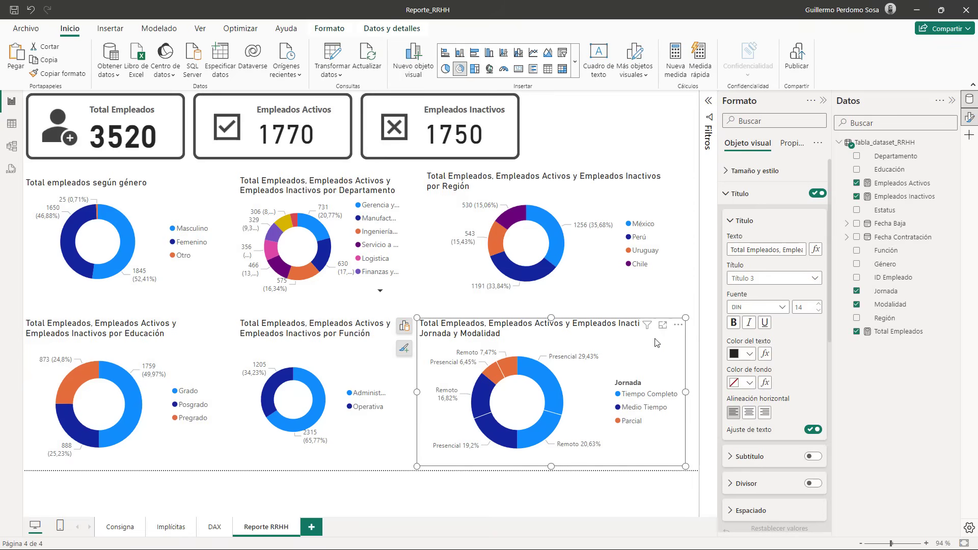
scroll(795, 392, down, 3)
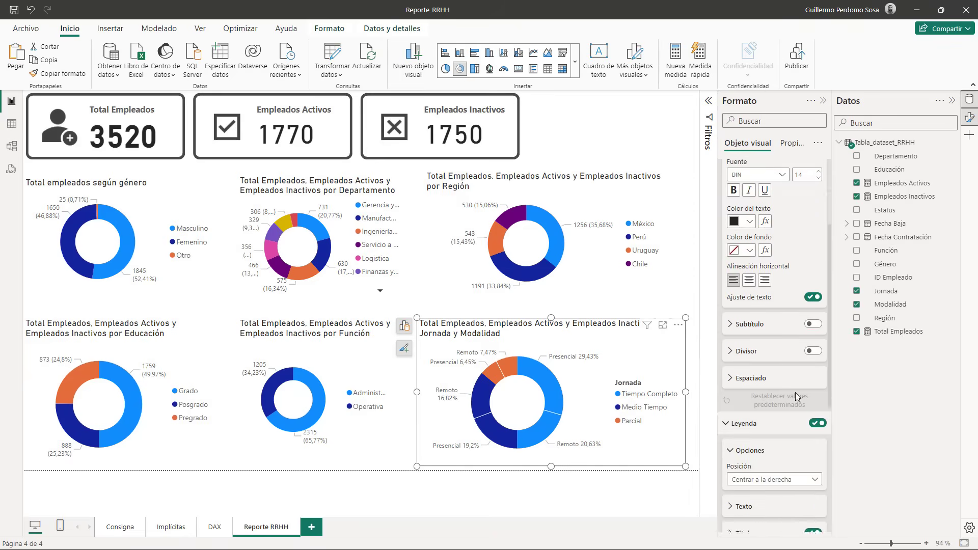
scroll(764, 438, down, 1)
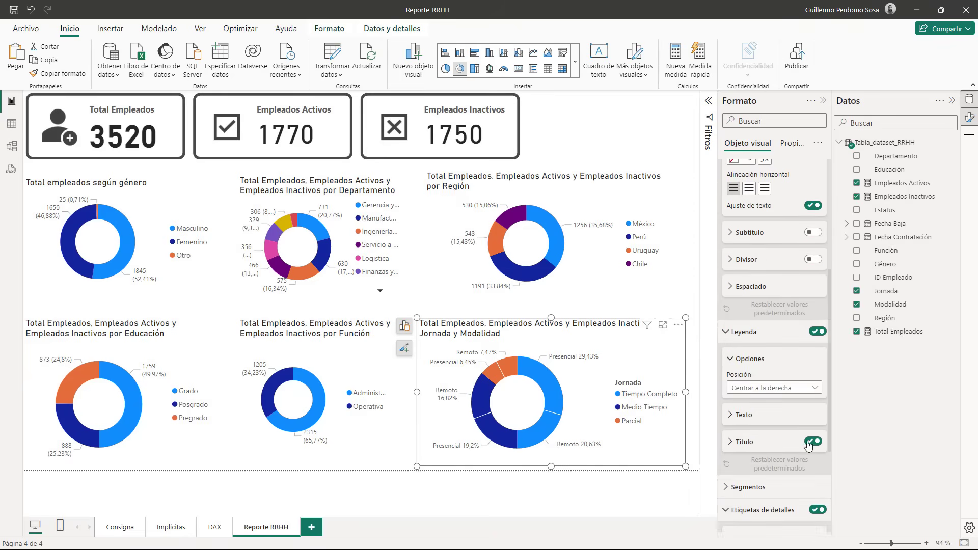
- Turn off the legend title on the donut chart by Jornada and Modalidad
click(812, 442)
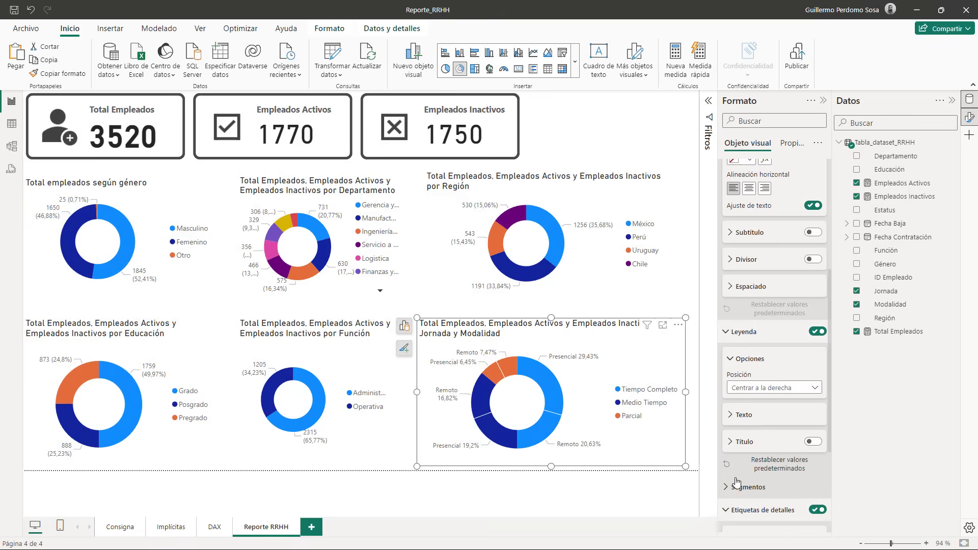
mouse_move(493, 371)
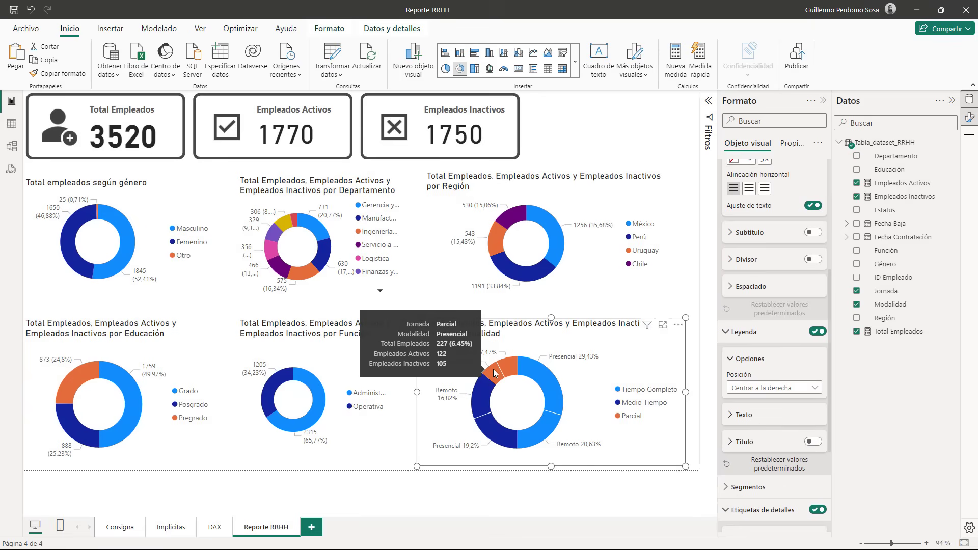
- Change the title of the Departamento donut chart to "Total empleados según departamento"
click(340, 291)
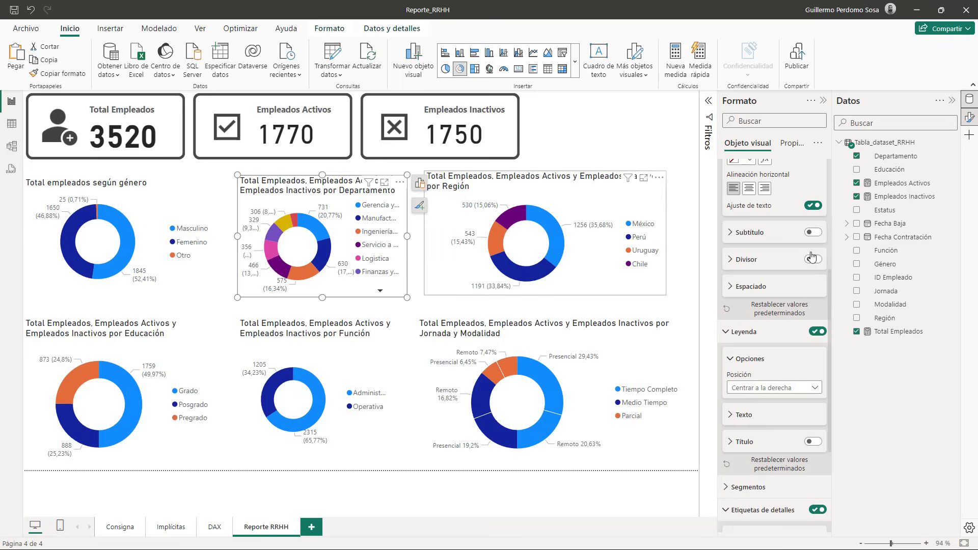
scroll(794, 254, up, 5)
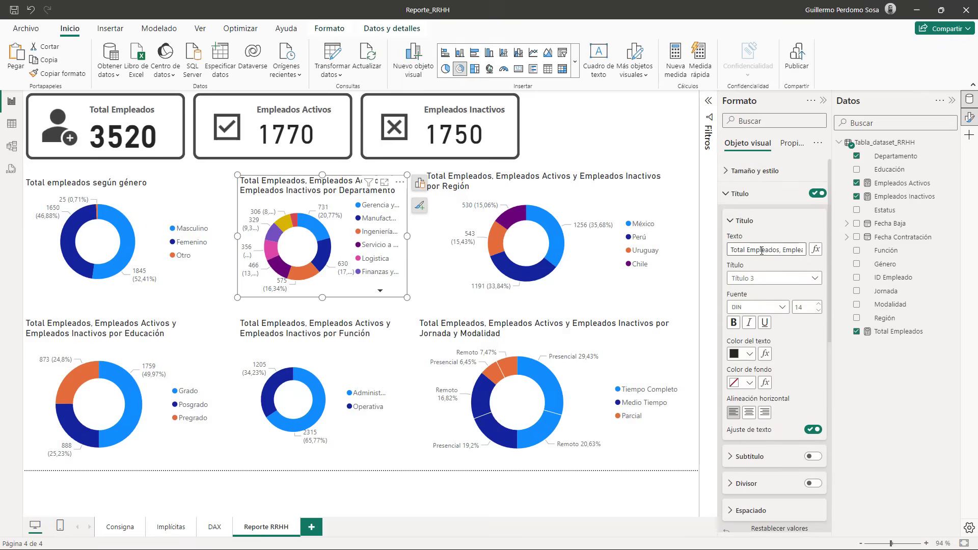
click(760, 249)
key(Left)
key(Left)
key(BackSpace)
text(e)
key(Right)
key(Right)
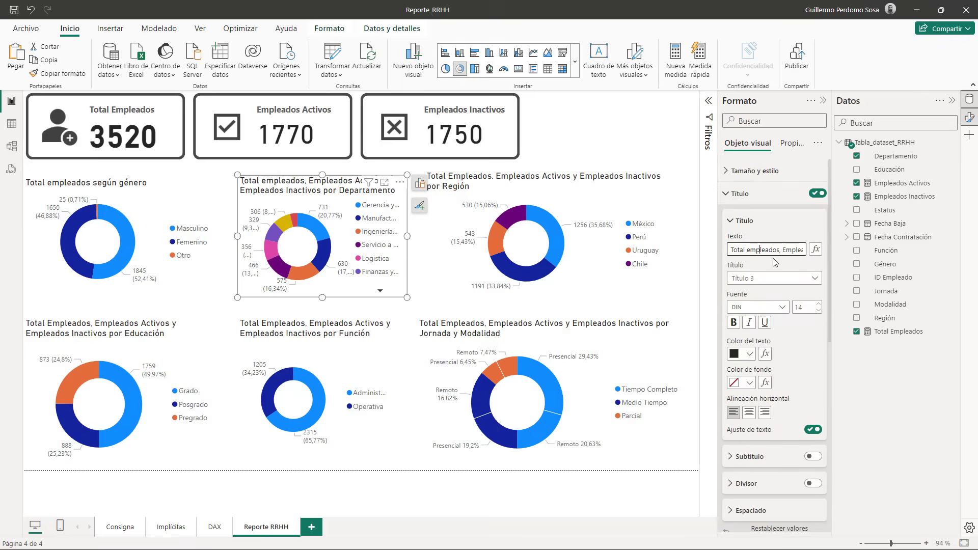
key(Right)
key(Right)
key(Delete)
key(Delete)
key(Delete)
key(Delete)
key(Delete)
key(Delete)
key(Delete)
key(Delete)
key(Delete)
key(Delete)
key(Delete)
key(Delete)
key(Delete)
key(Delete)
key(Delete)
key(Delete)
key(Delete)
key(Delete)
key(Delete)
key(Delete)
text(según)
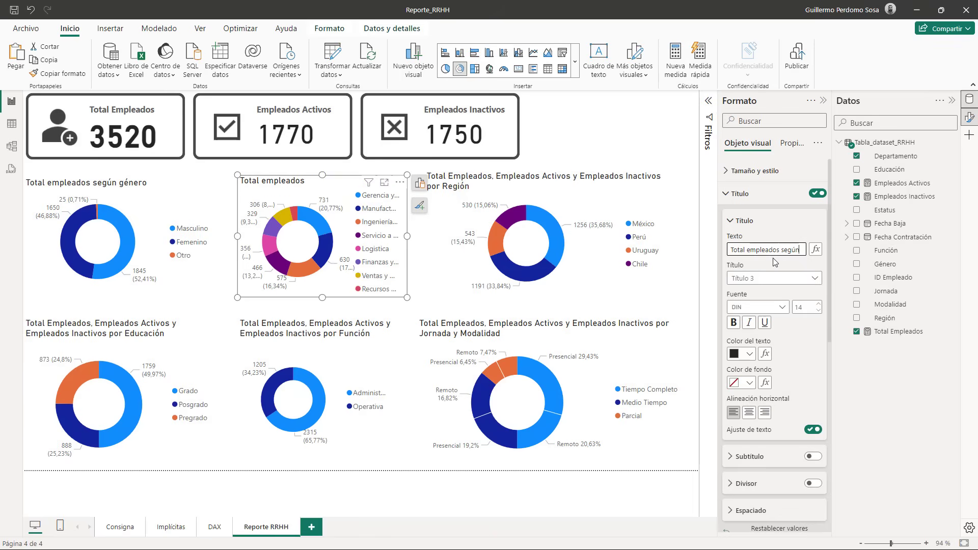
text( departame)
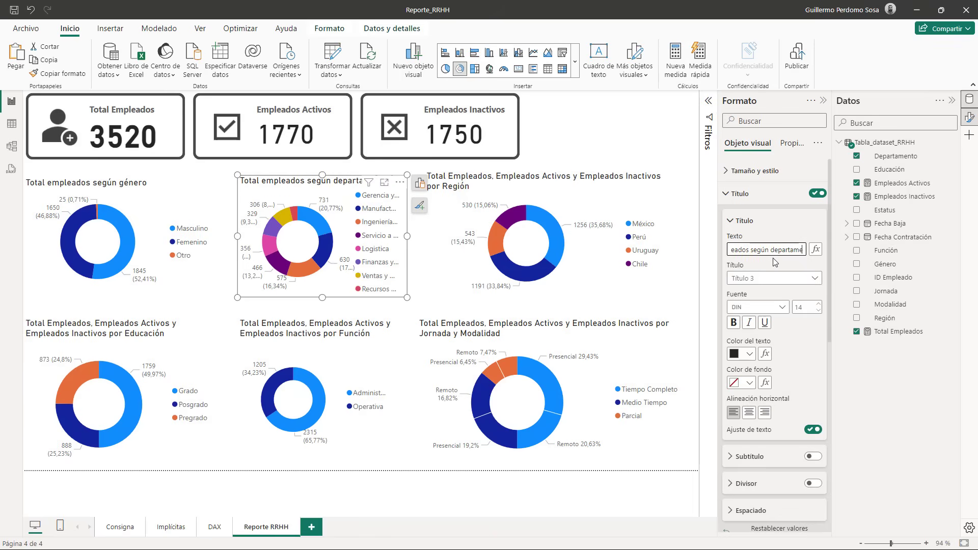
text(nto)
- Change the title of the Región donut chart to "Total empleados según regiones"
click(604, 197)
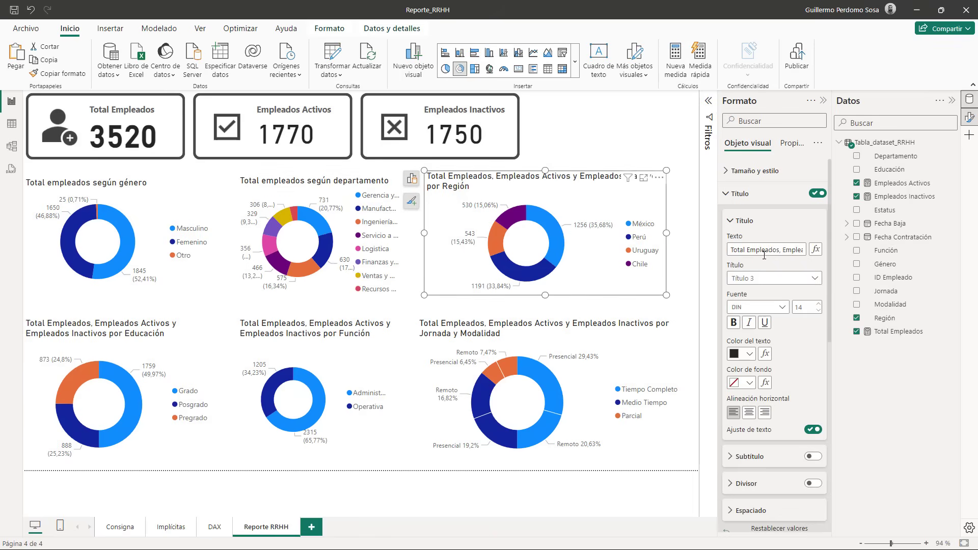
click(780, 251)
click(752, 249)
key(BackSpace)
text(e)
key(ctrl+a)
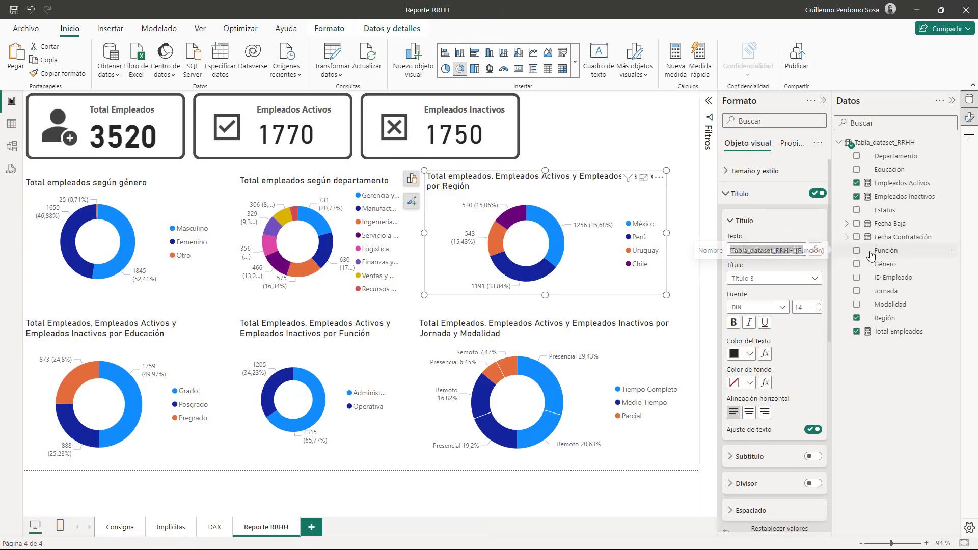
text(s)
key(BackSpace)
text(según regiones)
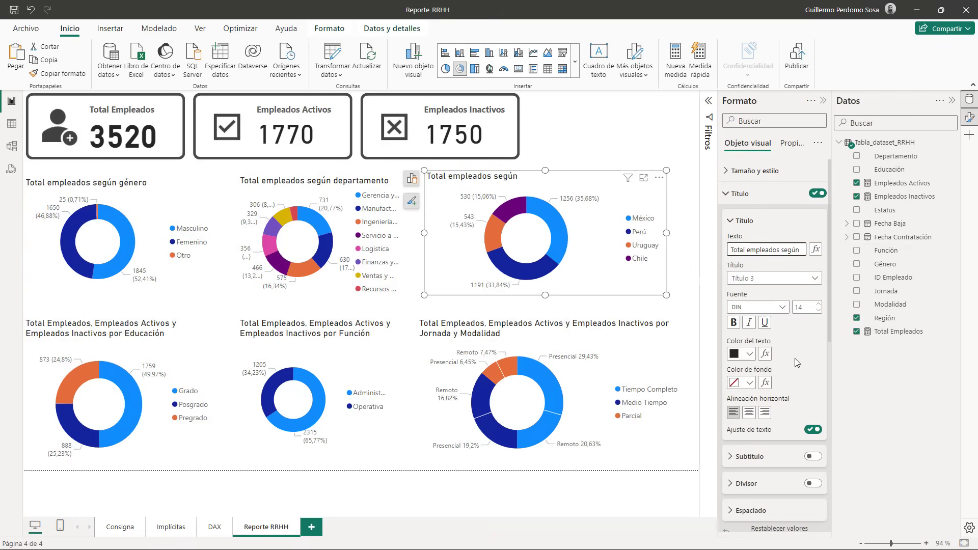
- Change the title of the Educación donut chart to "Total empleados según nivel educativo"
click(191, 367)
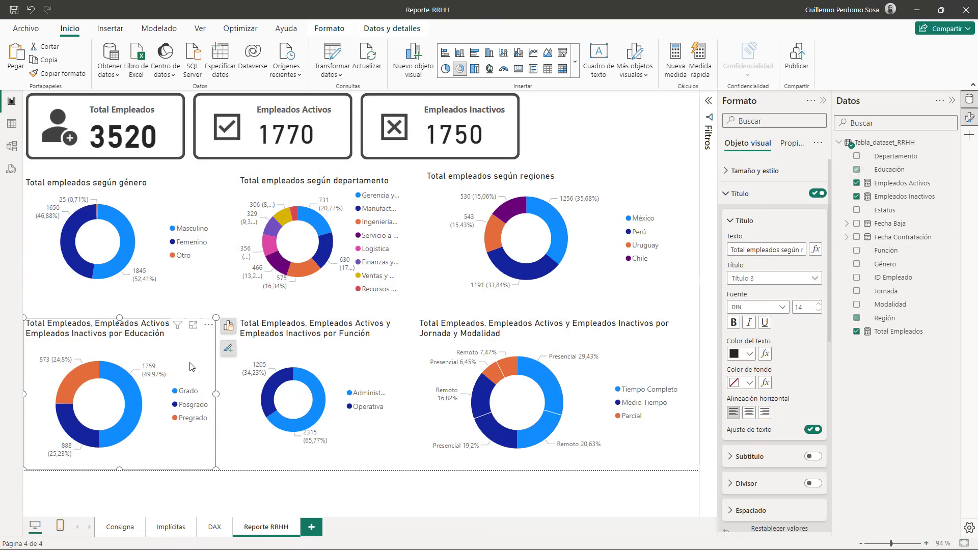
click(751, 250)
key(BackSpace)
text(e)
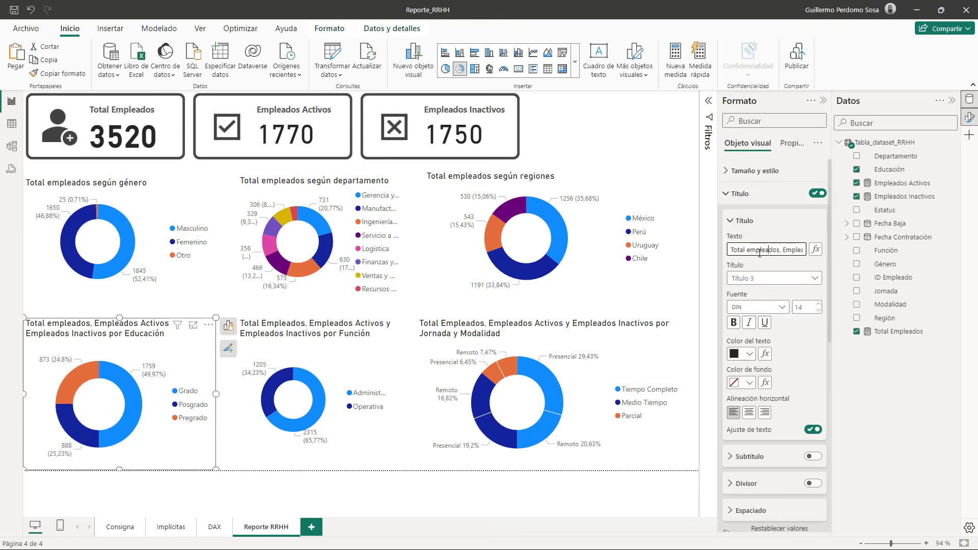
key(BackSpace)
text(según)
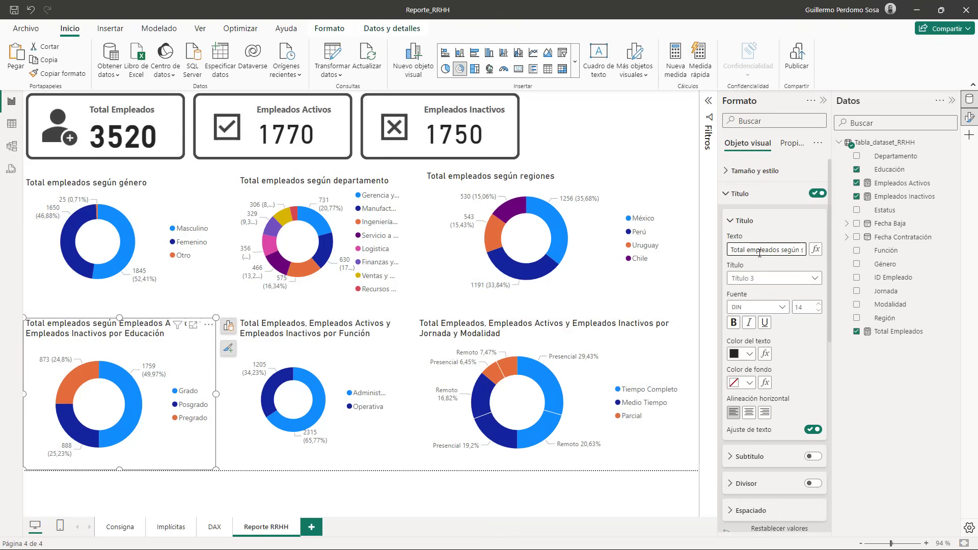
key(Delete)
key(Delete)
key(Delete)
key(Delete)
key(Delete)
key(Delete)
key(Delete)
key(Delete)
key(Delete)
key(Delete)
key(Delete)
key(Delete)
key(Delete)
key(Delete)
key(Delete)
key(Delete)
key(Delete)
key(Delete)
key(Delete)
key(Delete)
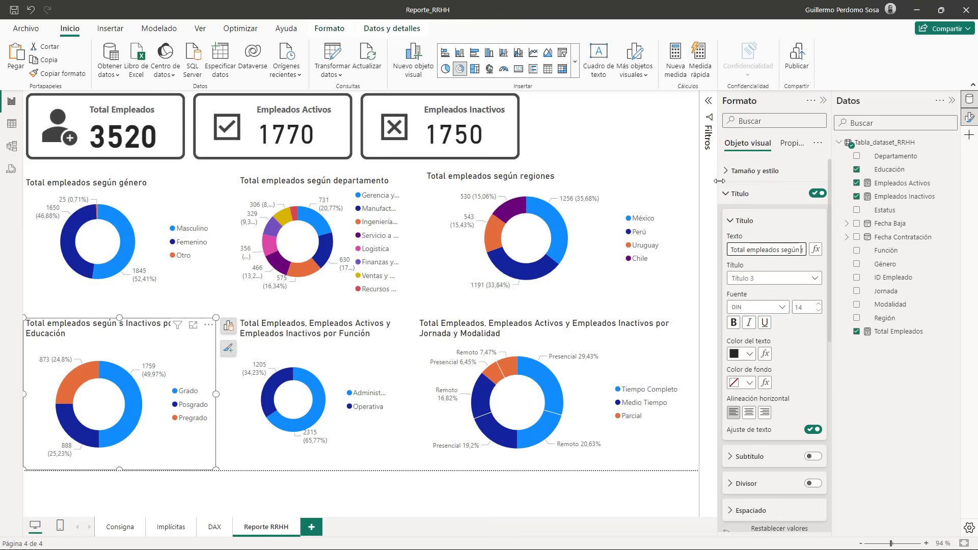
drag(699, 175, 617, 175)
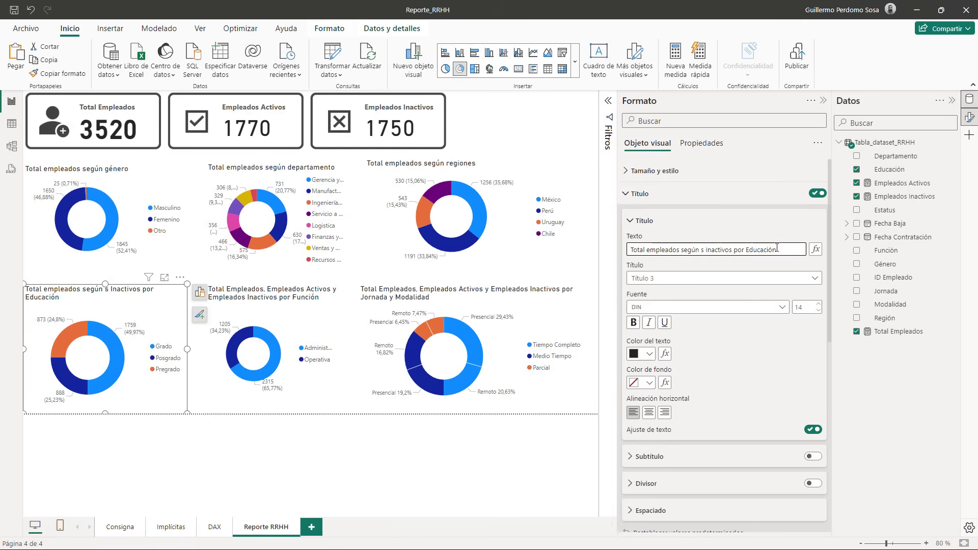
key(ctrl+shift+Left)
key(ctrl+shift+Left)
key(ctrl+shift+Left)
key(ctrl+shift+Left)
key(BackSpace)
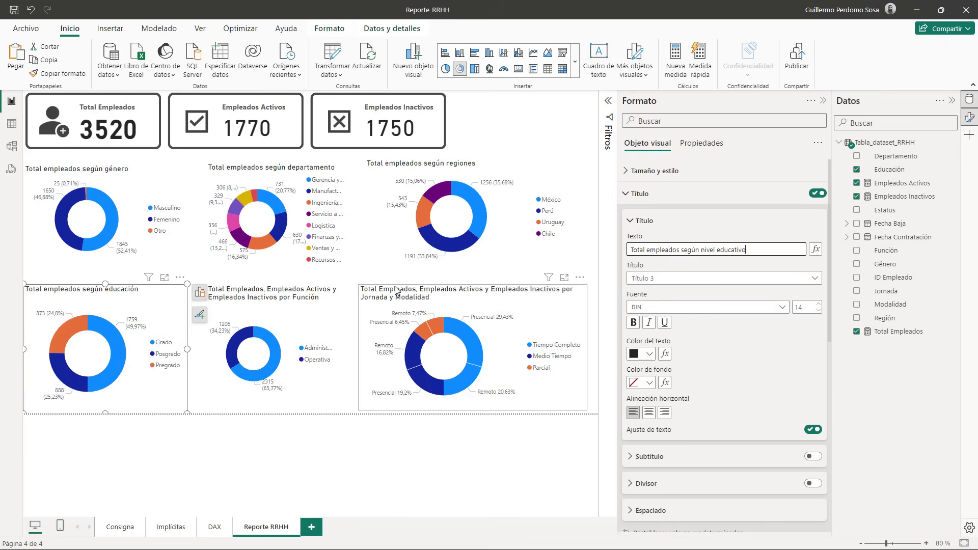
- Change the title of the Función donut chart to "Total empleados según función"
click(312, 305)
double_click(662, 250)
text(empleados)
key(ctrl+Delete)
key(ctrl+Delete)
key(ctrl+Delete)
key(ctrl+Delete)
key(ctrl+Delete)
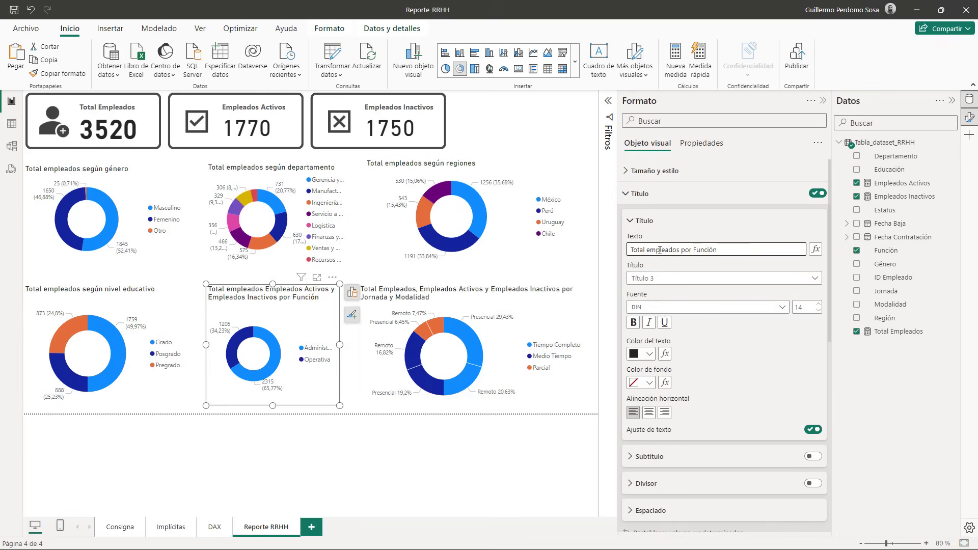
key(ctrl+Delete)
text(según)
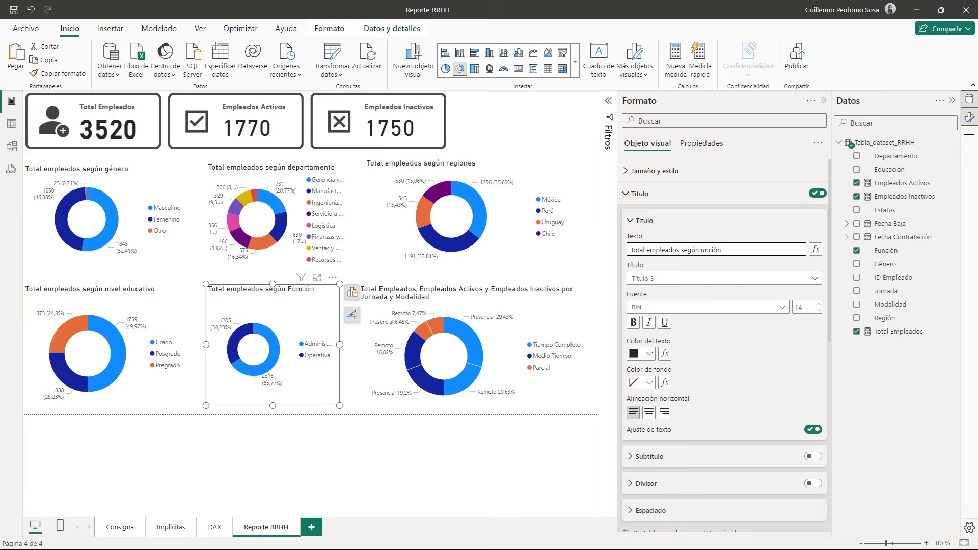
- Change the title of the Jornada and Modalidad donut chart to "Total empleados según jornada y modalidad" and deselect the chart
click(481, 326)
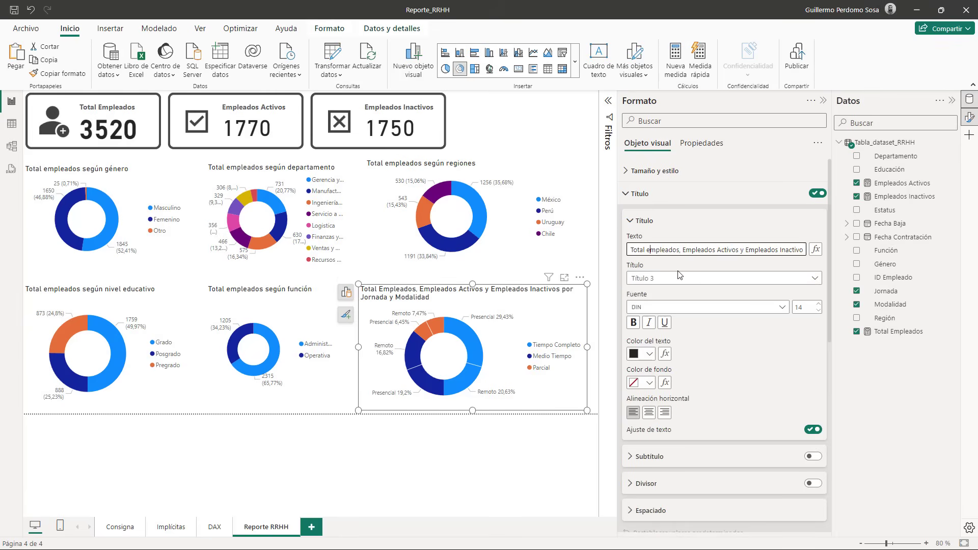
key(Right)
key(Right)
key(Right)
text(según)
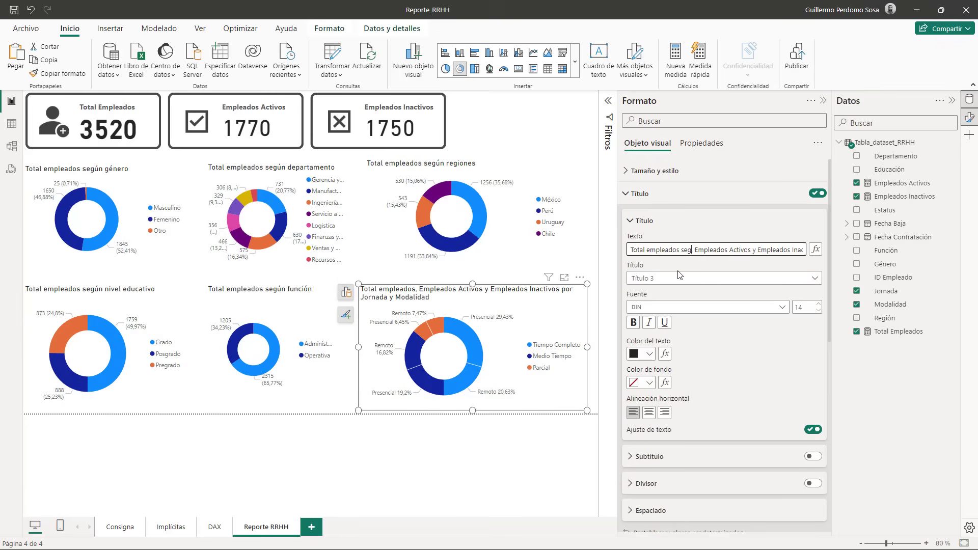
key(Delete)
key(Delete)
key(Delete)
key(Delete)
key(Delete)
key(Delete)
key(Delete)
key(Delete)
key(Delete)
key(Delete)
key(Delete)
key(Delete)
key(Delete)
key(Delete)
key(Delete)
key(Delete)
key(Delete)
key(Delete)
key(Delete)
key(Delete)
key(Delete)
key(Delete)
key(Delete)
key(Delete)
key(Delete)
key(Delete)
key(Delete)
key(Delete)
key(Delete)
key(Delete)
key(Delete)
key(Delete)
key(Delete)
key(Delete)
key(Delete)
key(Delete)
text(jornada)
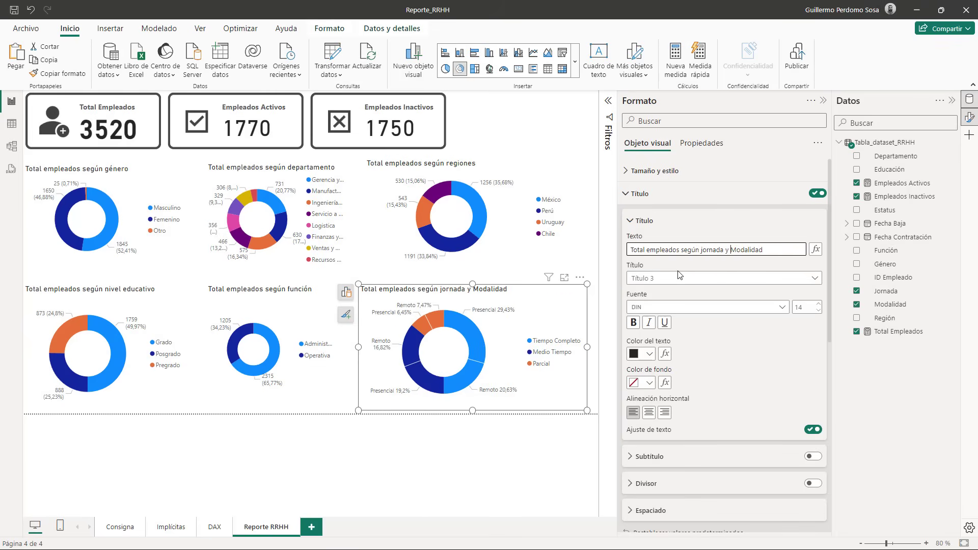
key(Delete)
text(m)
click(526, 467)
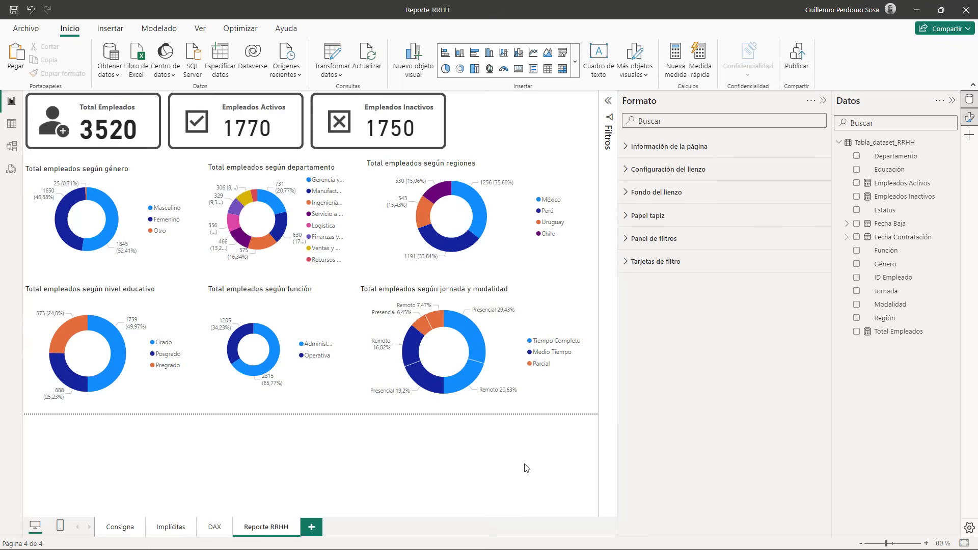
- Check the planned visualizations on the Consigna page and return to the Reporte RRHH page
click(121, 529)
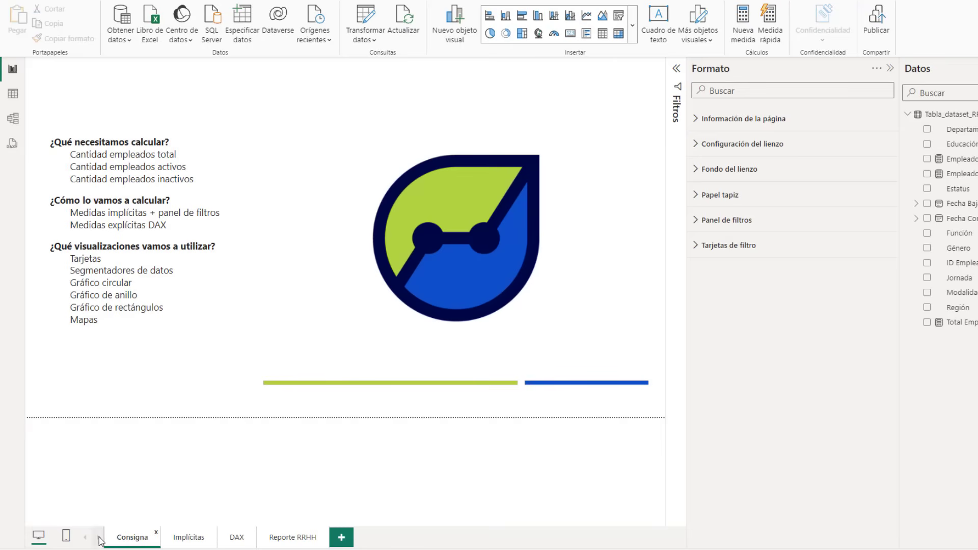
click(295, 541)
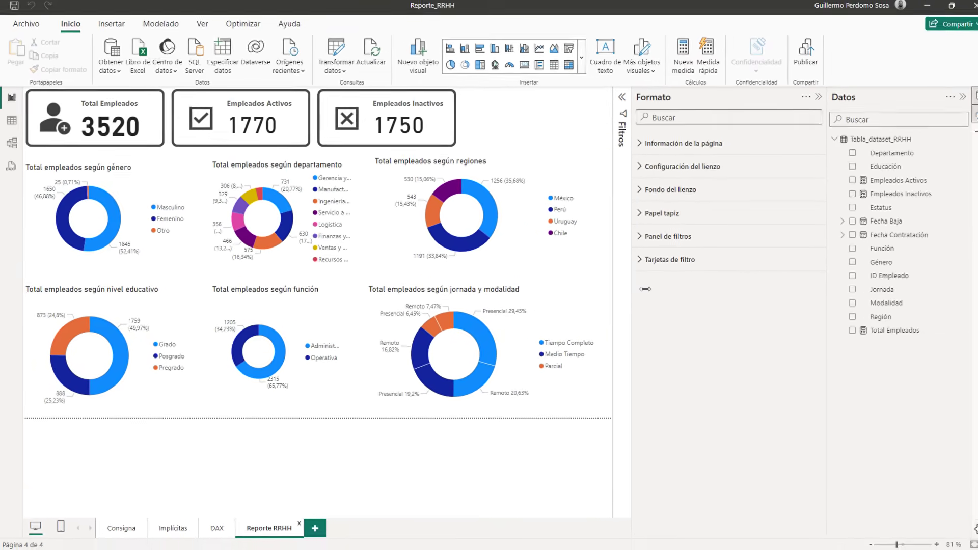
- Narrow the formatting and data panes to enlarge the canvas, and move the employee cards to the right edge of the report page
drag(645, 289, 708, 291)
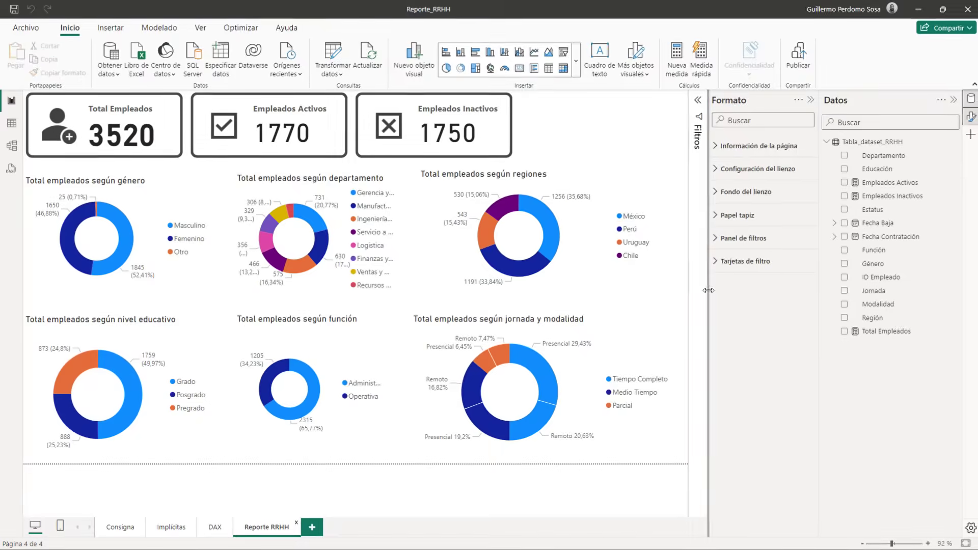
drag(819, 246, 873, 244)
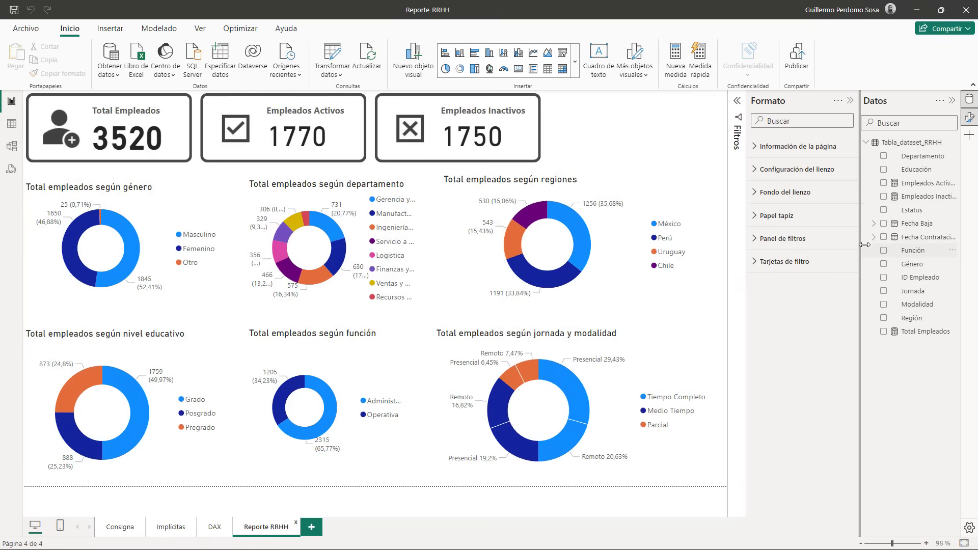
drag(399, 112, 577, 113)
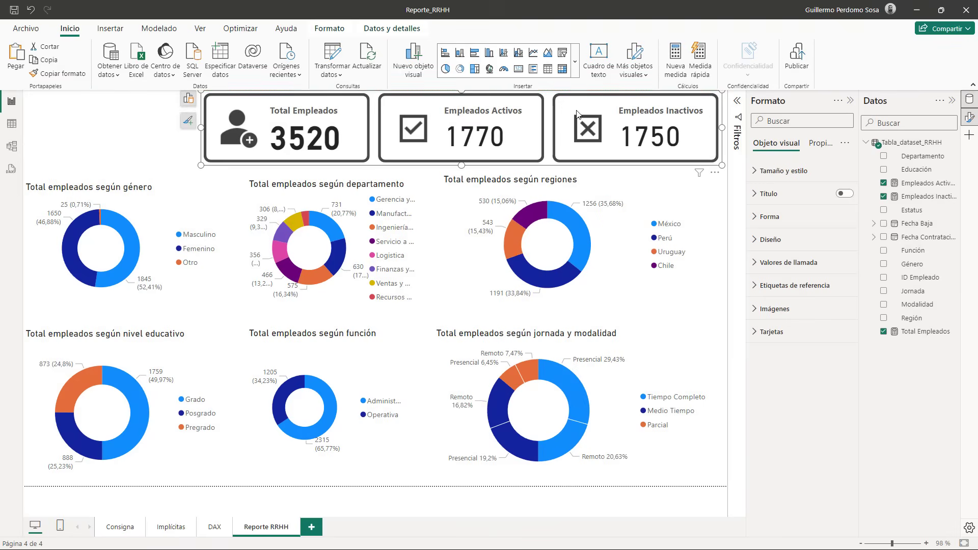
- Shift the gender, education and function donut charts to the right and place the department chart in the freed left column below the cards
click(314, 196)
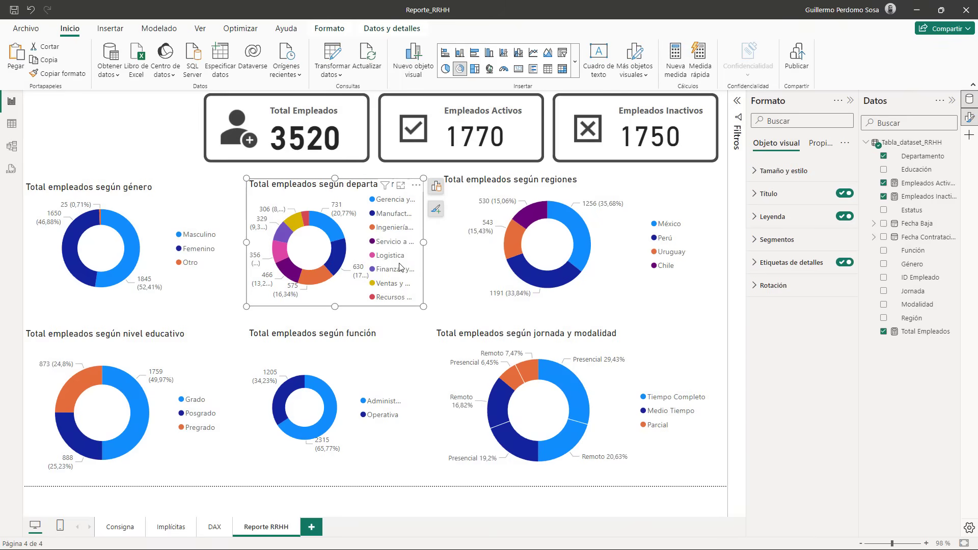
drag(316, 192, 115, 116)
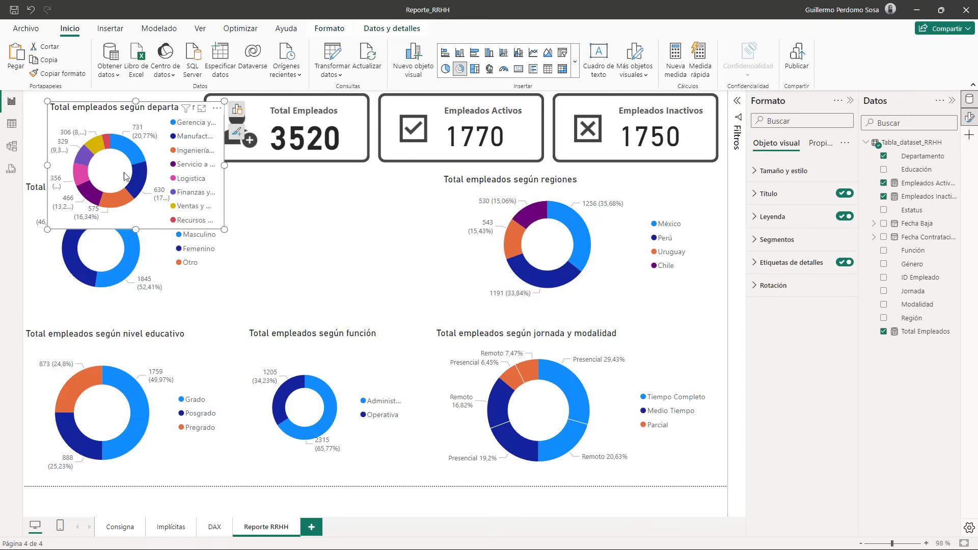
click(103, 260)
drag(102, 259, 312, 260)
drag(363, 407, 476, 403)
drag(118, 380, 327, 379)
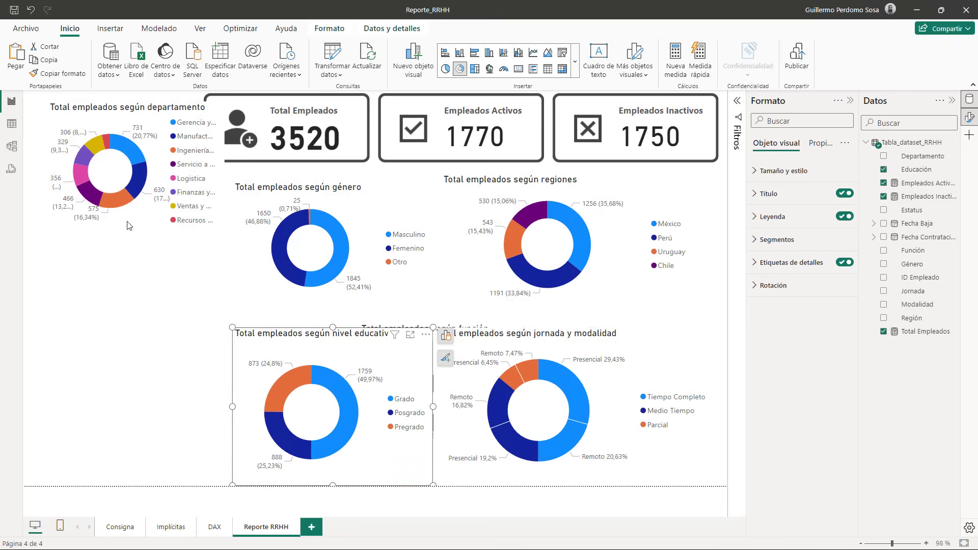
drag(127, 222, 117, 289)
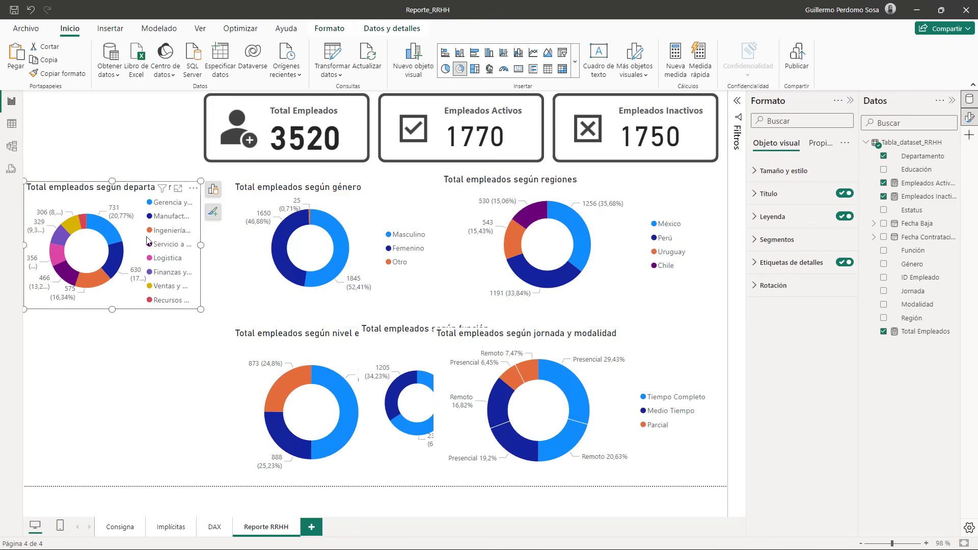
- Convert the department donut chart into a button slicer and remove Total Empleados, Empleados Activos and Empleados Inactivos from its tooltips
click(213, 190)
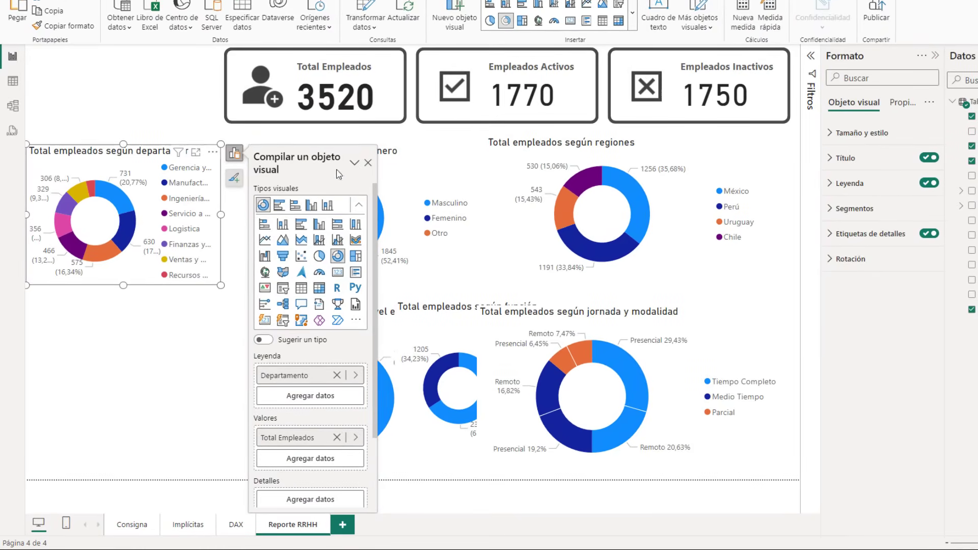
click(283, 324)
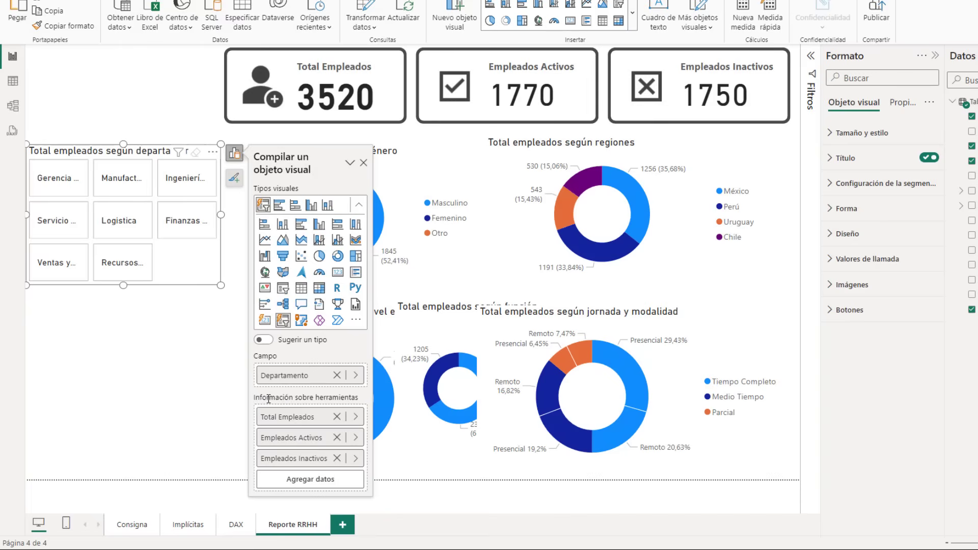
click(336, 417)
click(337, 416)
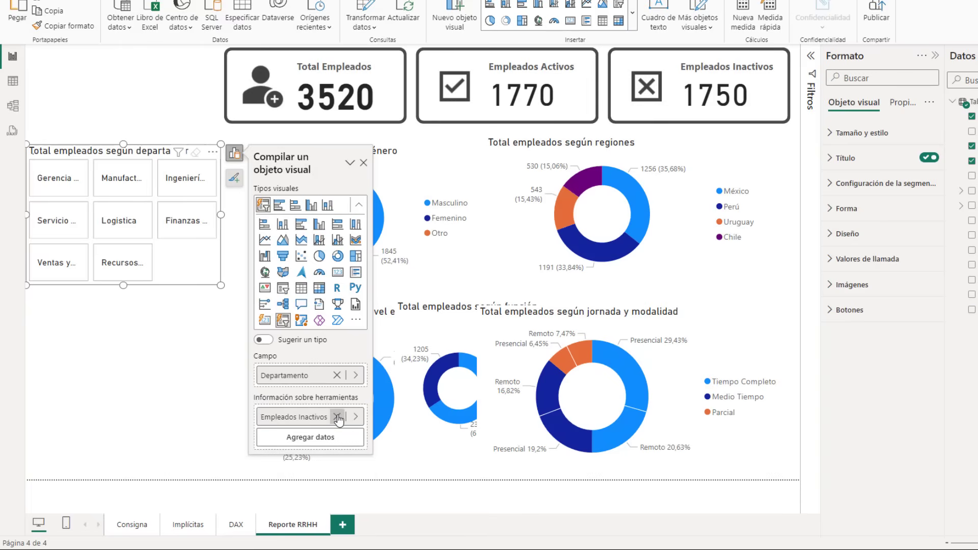
click(336, 417)
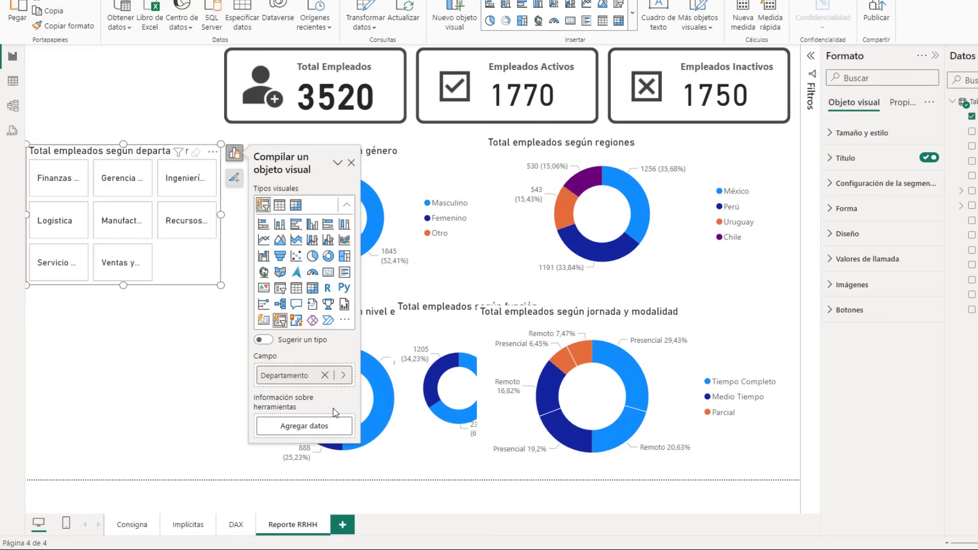
- Filter the report by individual departments, ending on Ingeniería y Tecnología, and shift the education and function donut charts left on the canvas
click(70, 194)
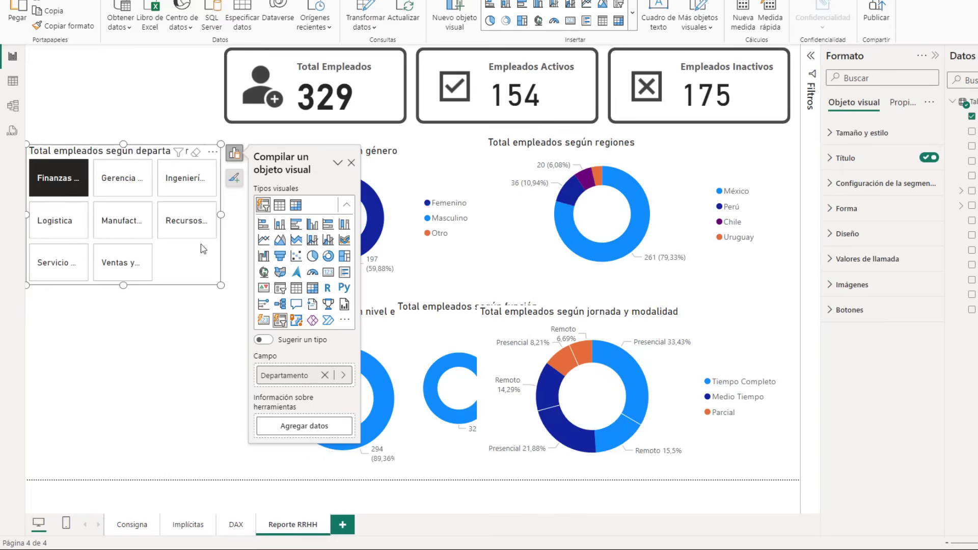
click(235, 152)
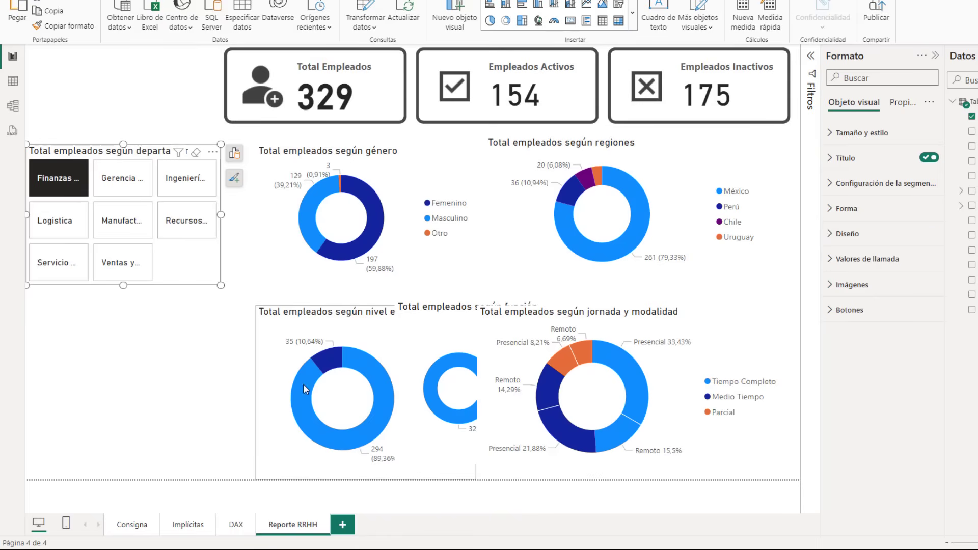
drag(304, 385, 240, 381)
drag(453, 339, 440, 339)
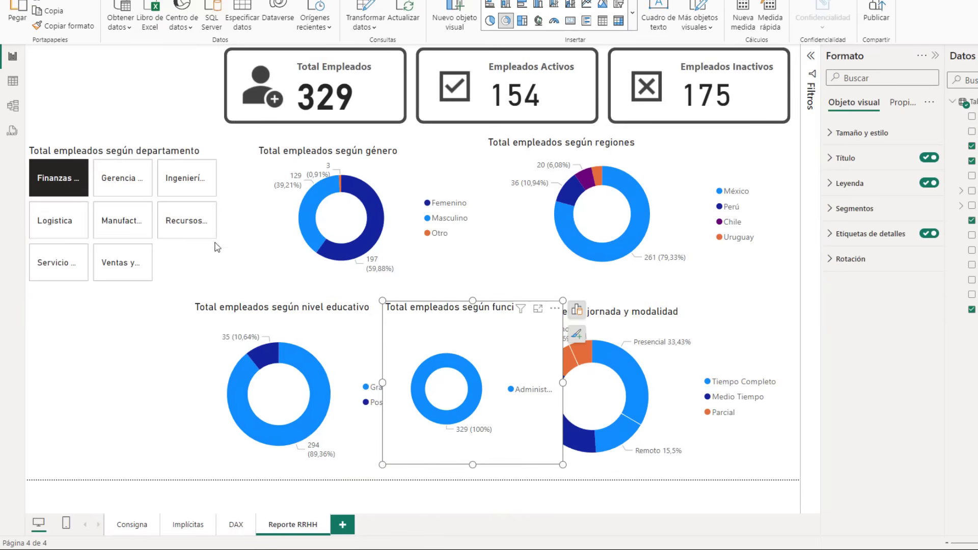
click(138, 182)
click(186, 192)
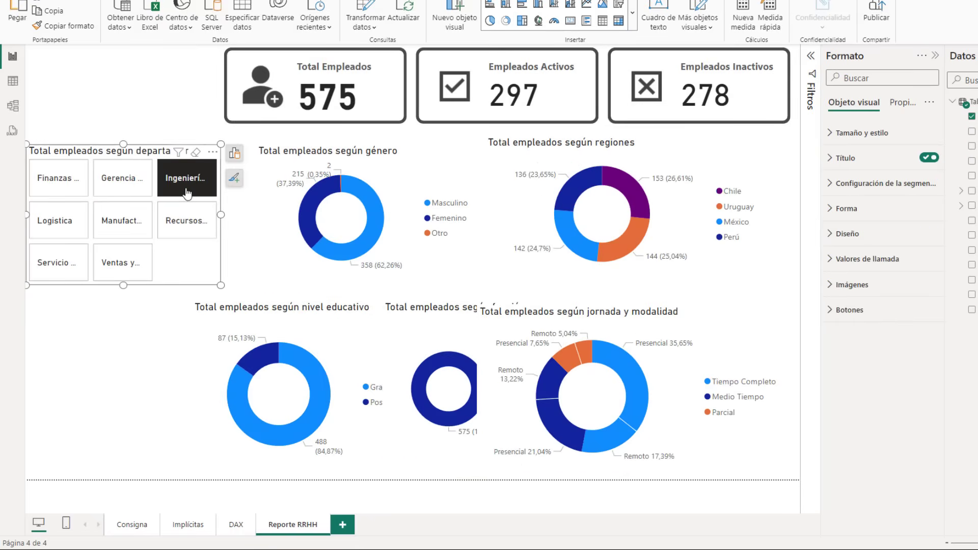
- Enlarge the department slicer to fill the left column of the report page down to the lower charts, and turn off its title
drag(123, 285, 103, 461)
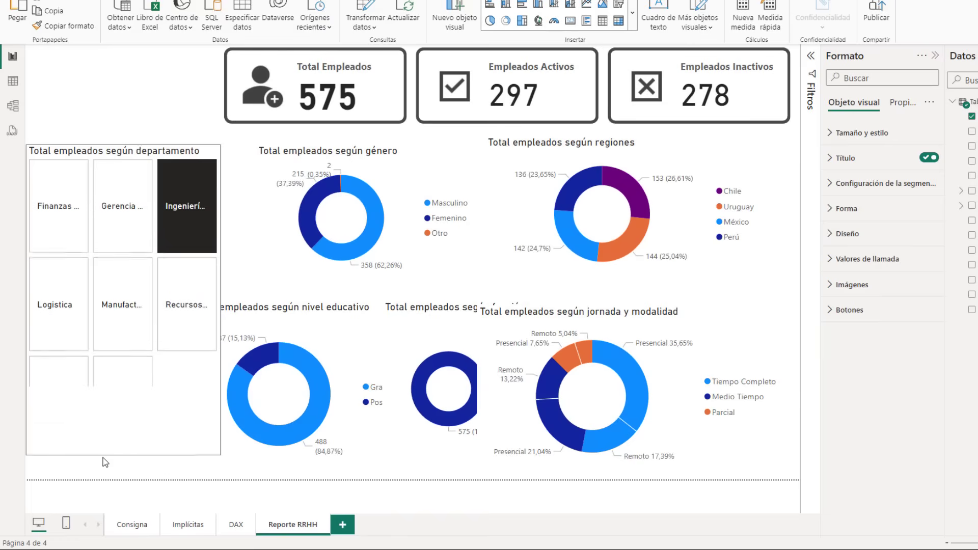
drag(231, 300, 235, 300)
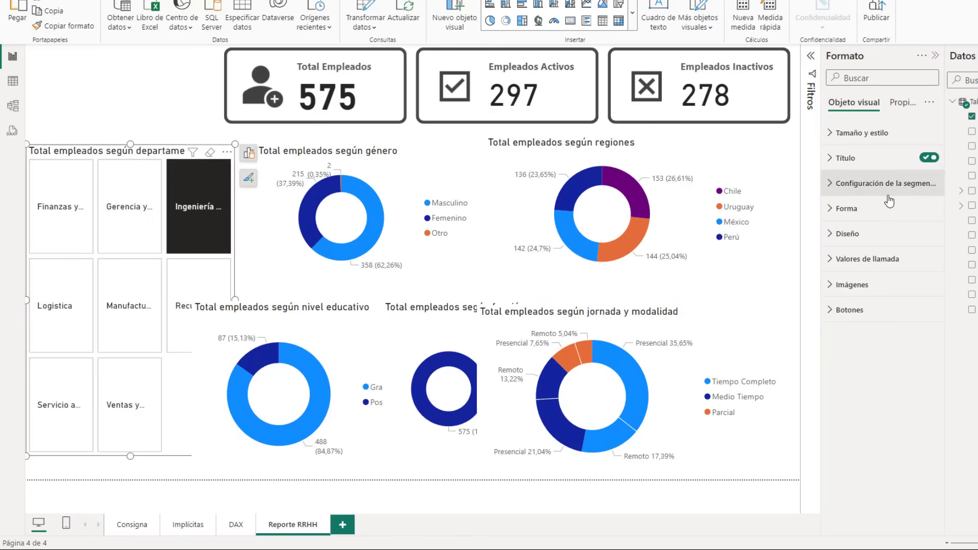
click(928, 159)
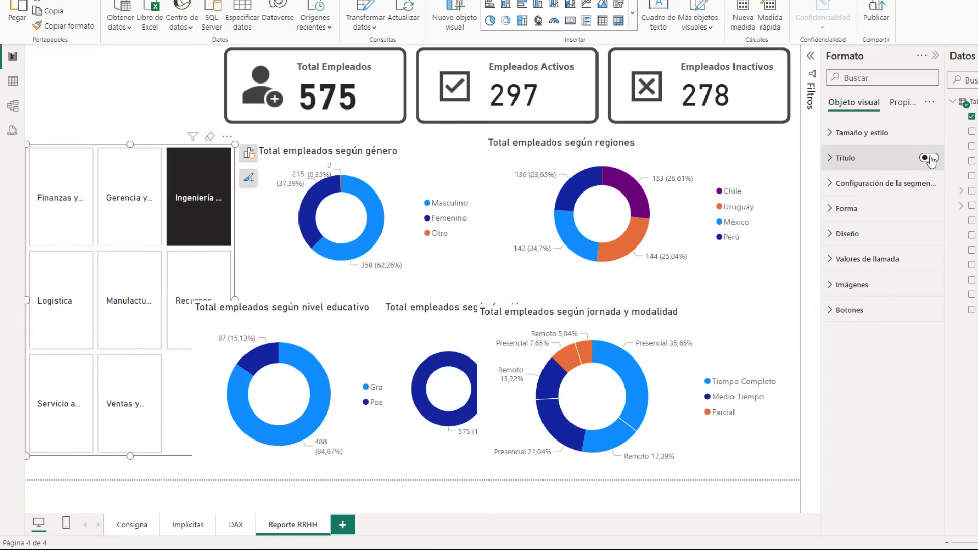
- Open the department slicer's selection settings and test single selection on several departments, ending on Manufactura y Operaciones
click(836, 184)
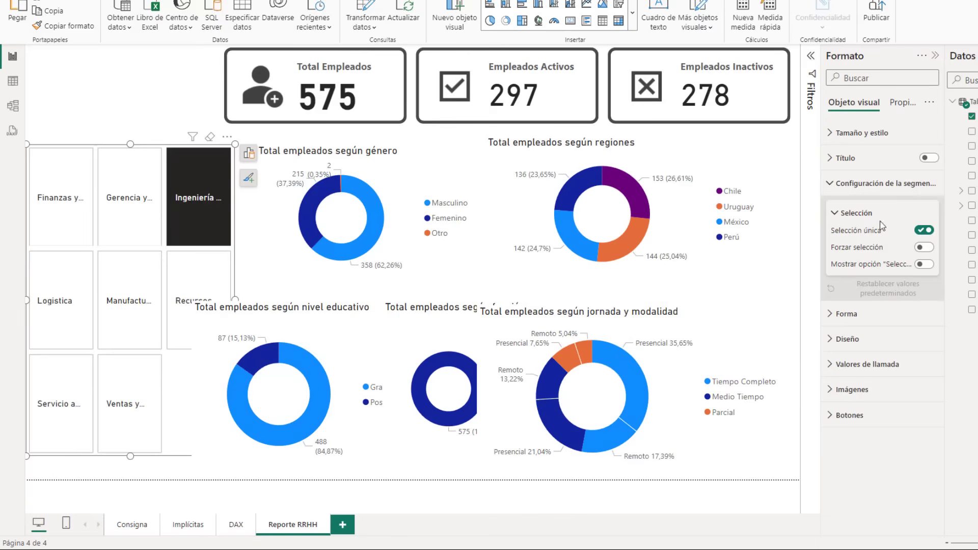
click(114, 218)
click(80, 224)
click(72, 295)
click(113, 290)
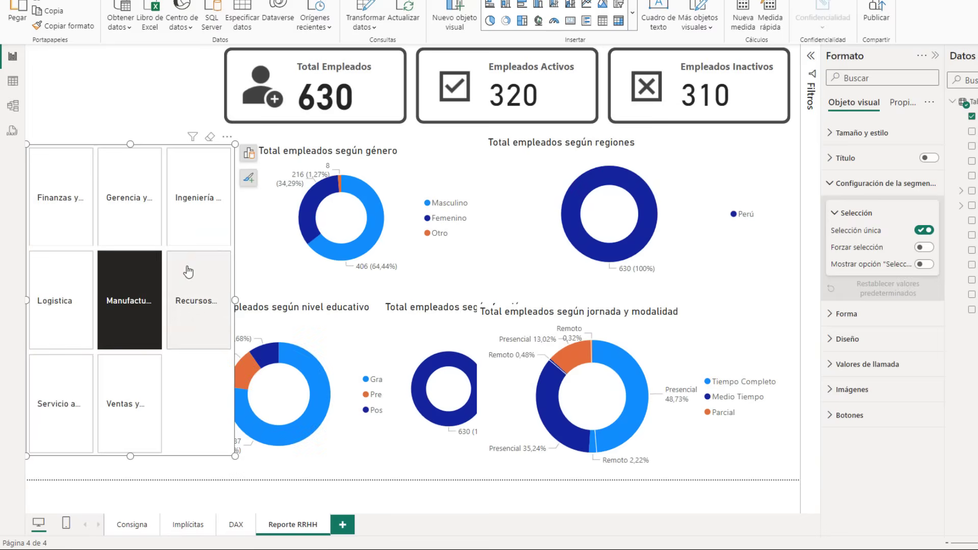
- Turn off single selection for the department slicer and add Gerencia y Estrategia and Finanzas y Contabilidad to the selected departments
click(921, 231)
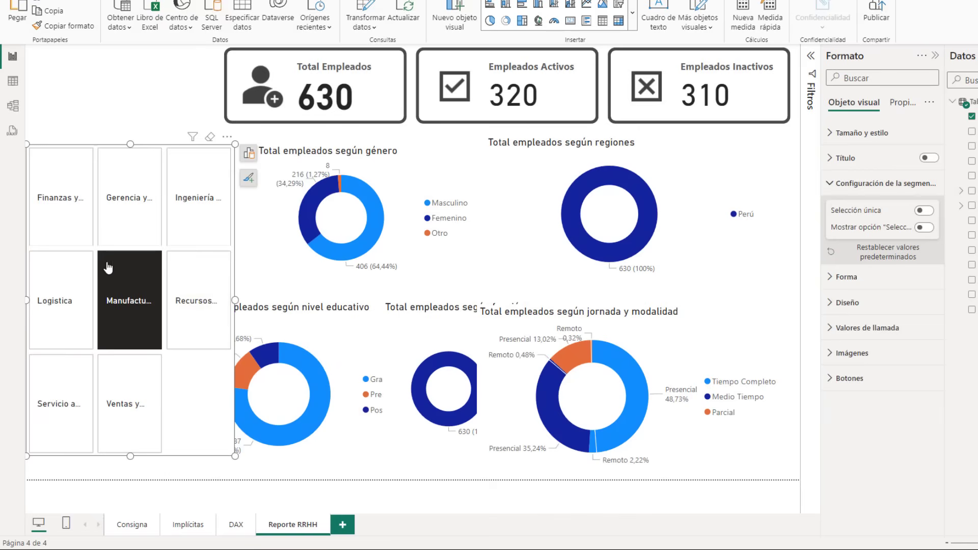
click(124, 244)
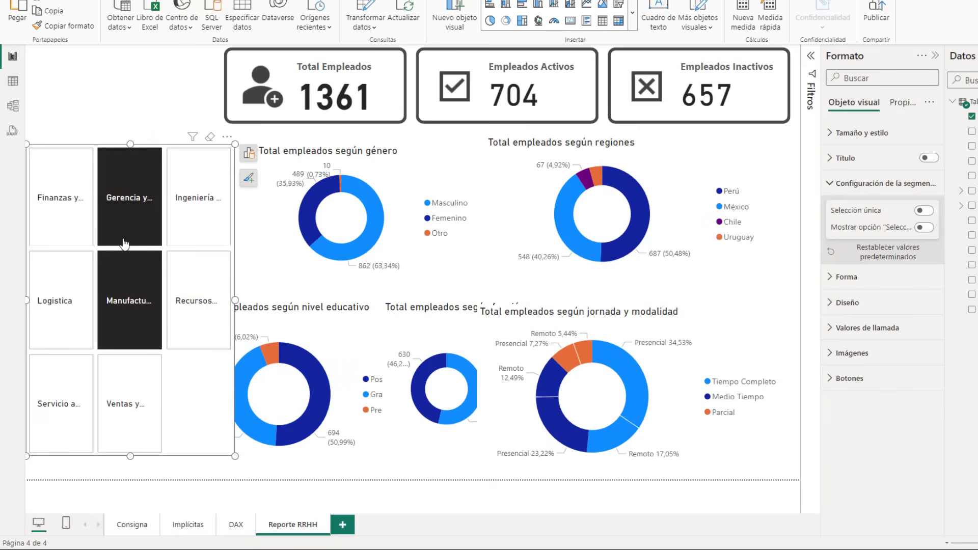
click(69, 230)
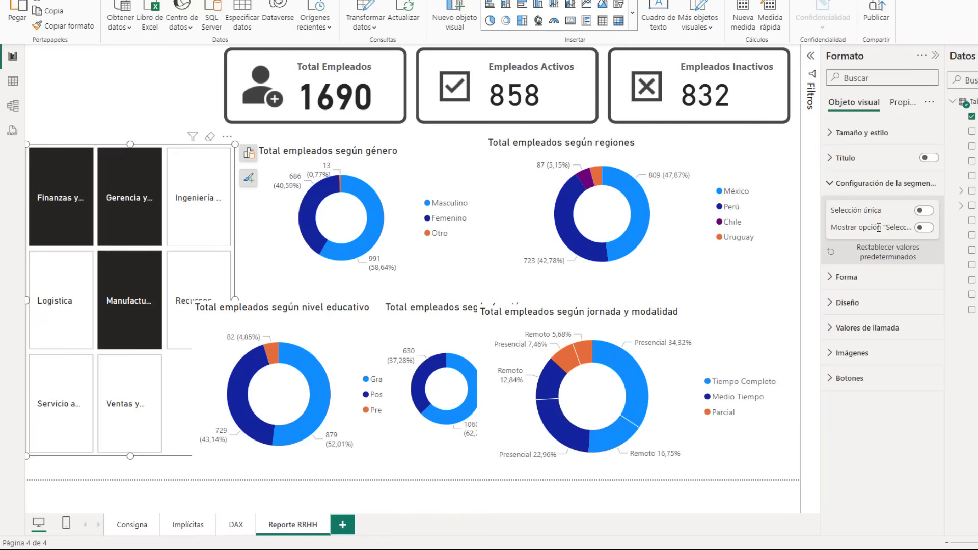
- Enable the select-all option in the department slicer and test it by selecting all departments and clearing them again
click(924, 229)
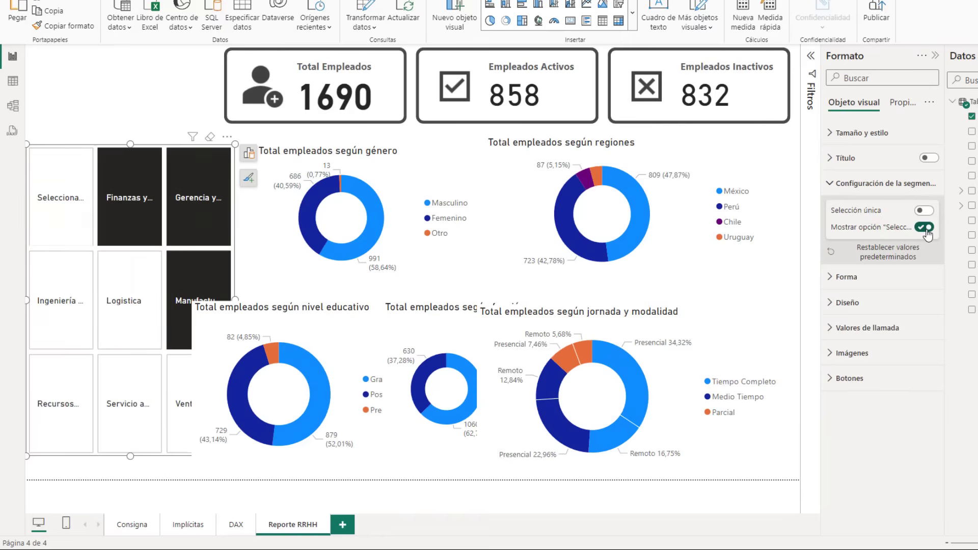
click(77, 227)
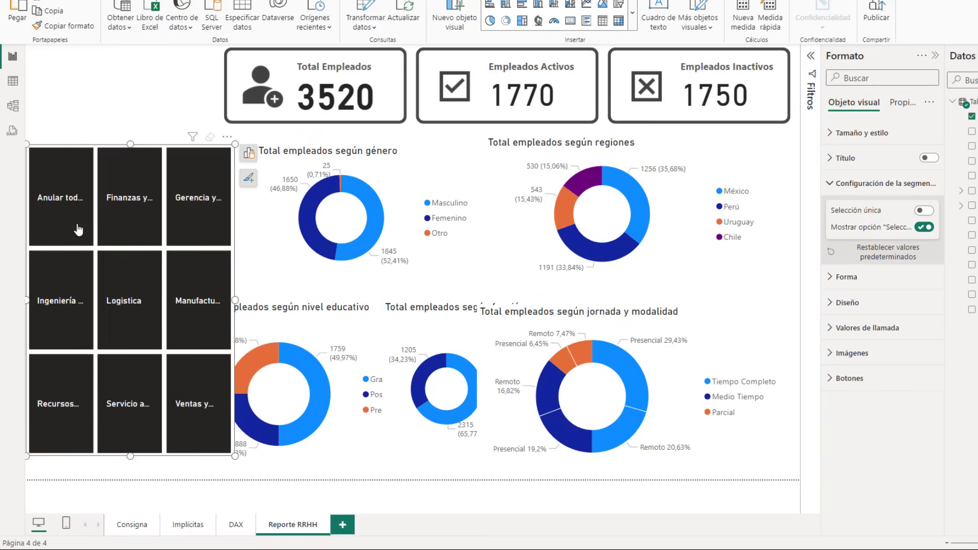
click(78, 229)
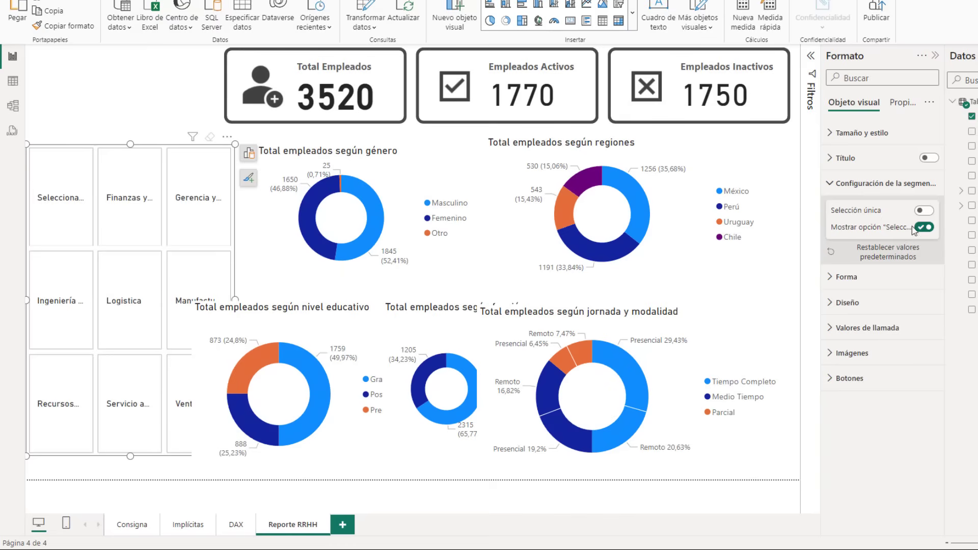
click(833, 187)
- Narrow the jornada y modalidad and education donut charts, and shift the education, function and gender charts right to clear the slicer
click(494, 428)
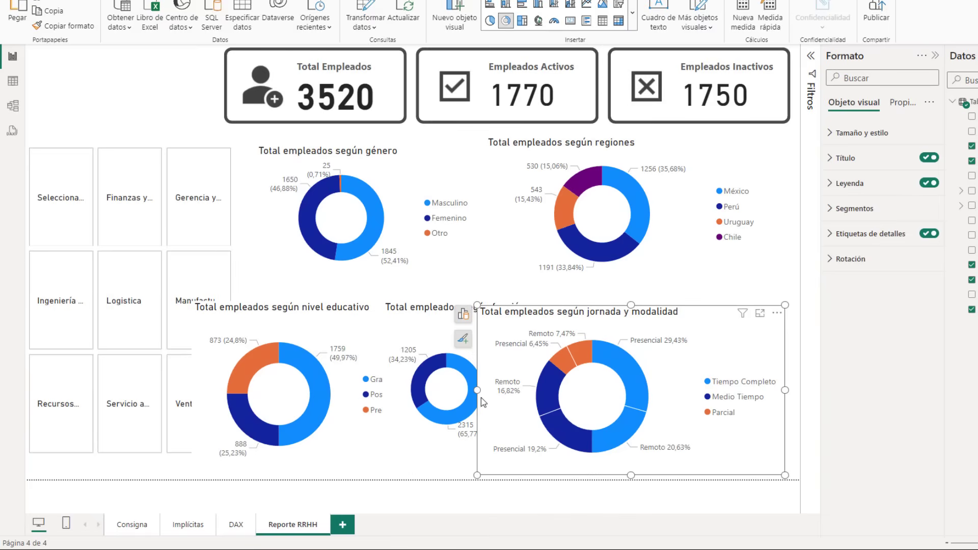
drag(478, 390, 569, 390)
click(479, 338)
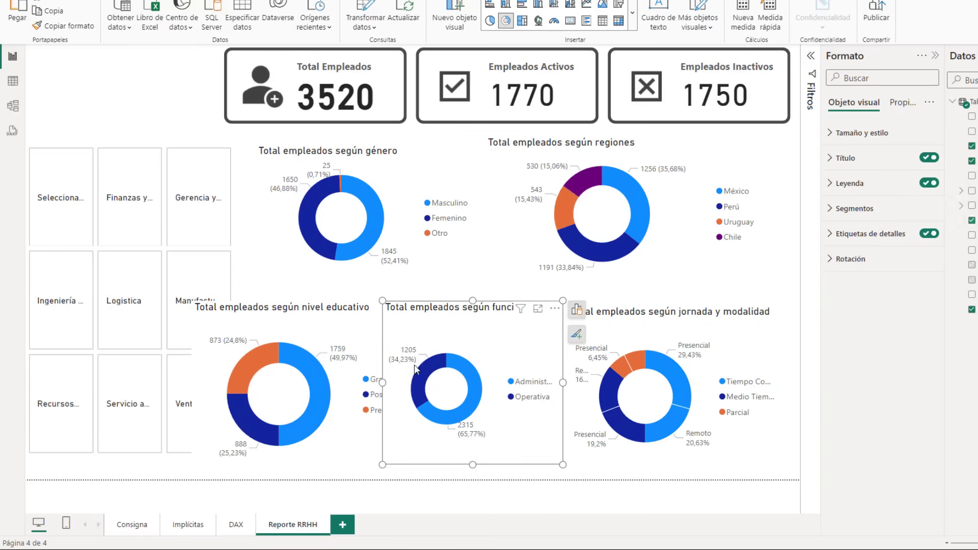
drag(474, 337, 480, 342)
click(205, 365)
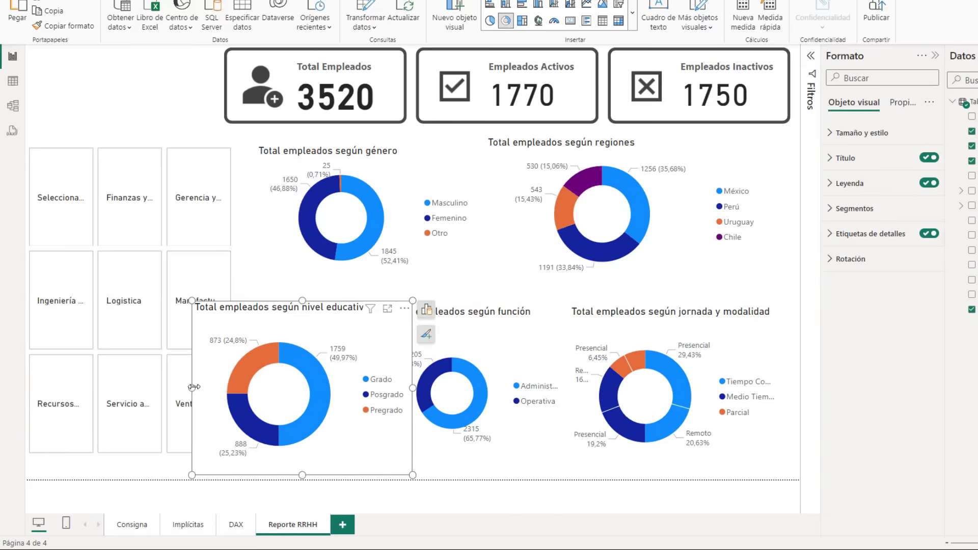
drag(191, 388, 241, 388)
drag(379, 355, 403, 356)
drag(384, 233, 415, 241)
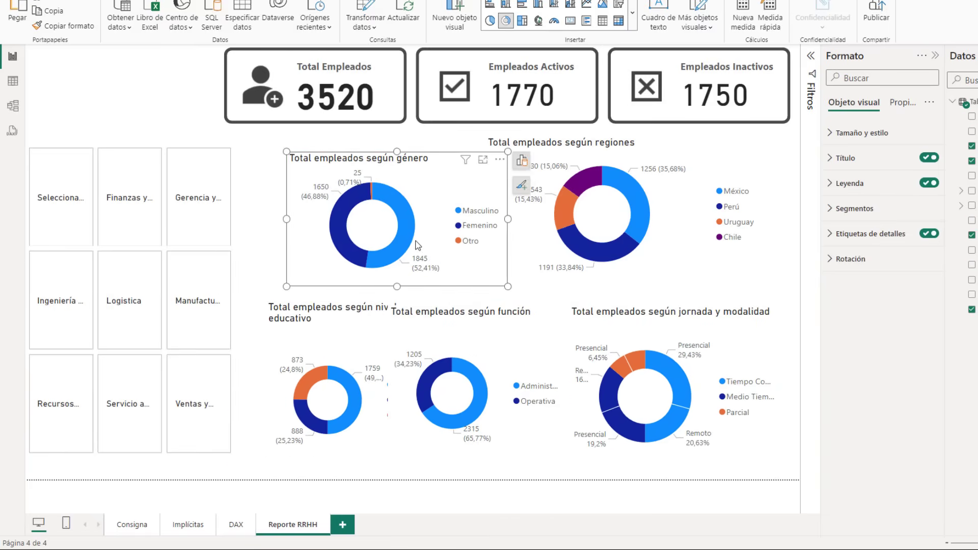
- Change the shape of the department slicer's buttons to Rectángulo redondeado
click(234, 249)
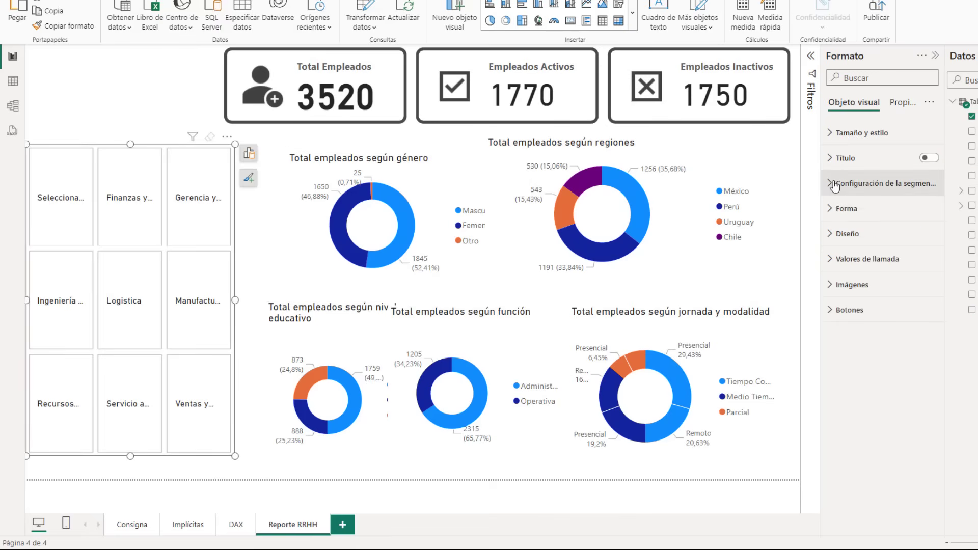
click(916, 185)
click(829, 183)
click(829, 208)
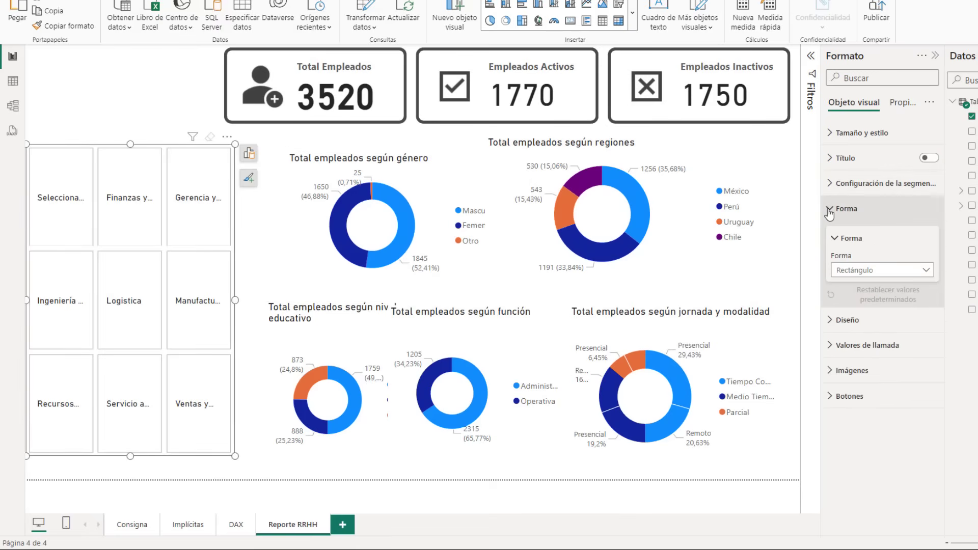
click(891, 273)
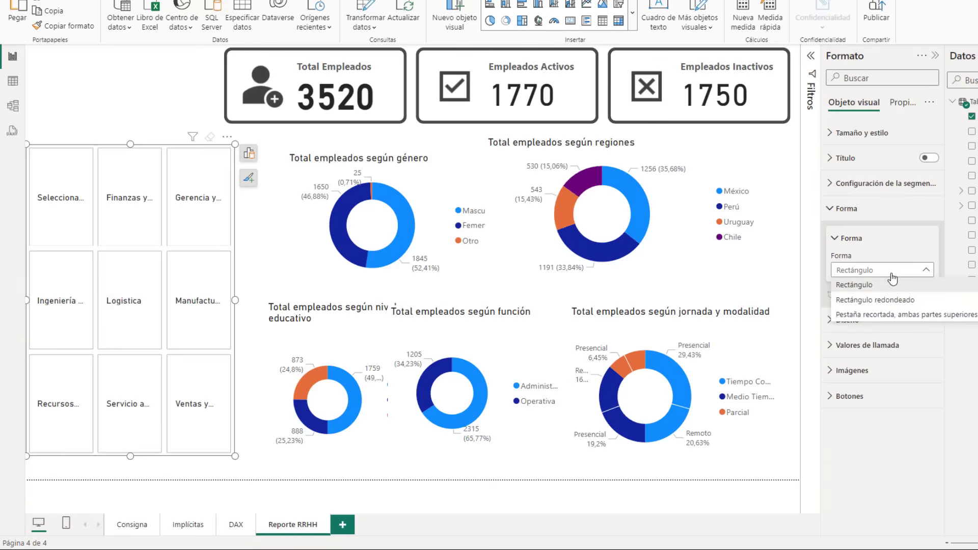
click(915, 301)
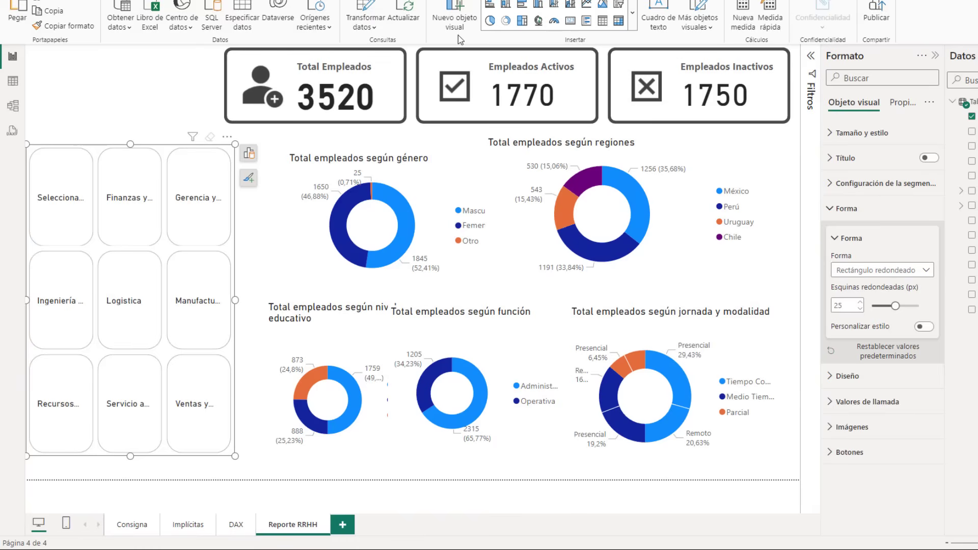
- Check the corner rounding of the employee cards and set the department slicer's rounded corners to 10 px
click(412, 54)
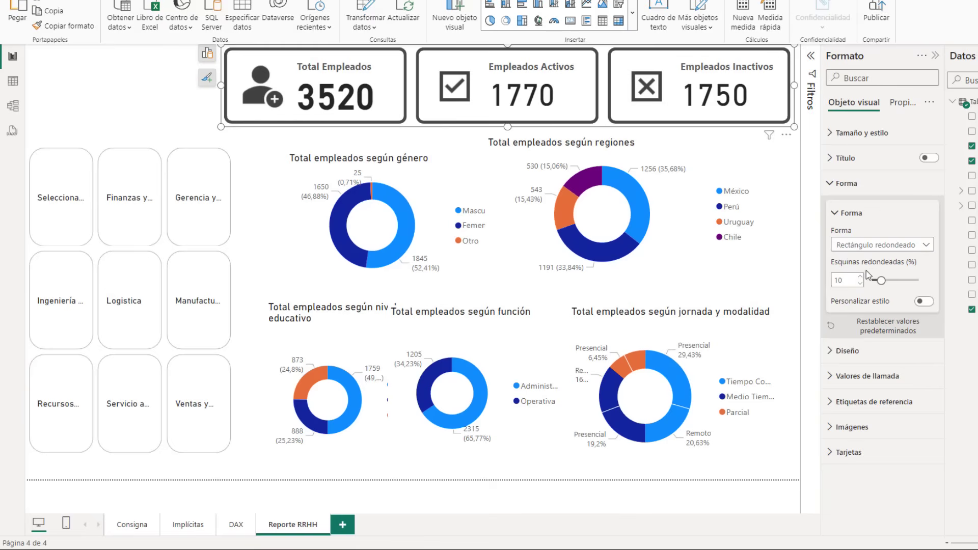
click(233, 159)
drag(895, 305, 881, 306)
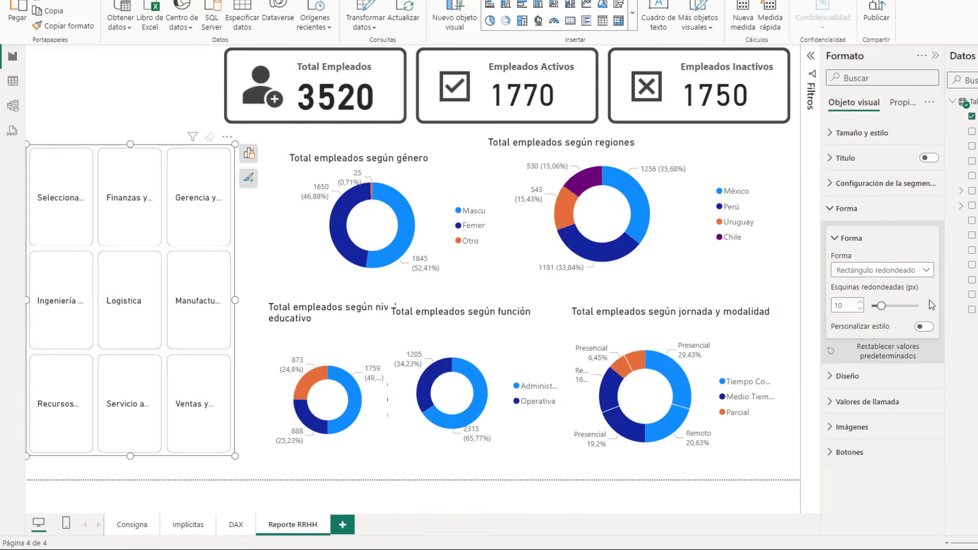
click(832, 209)
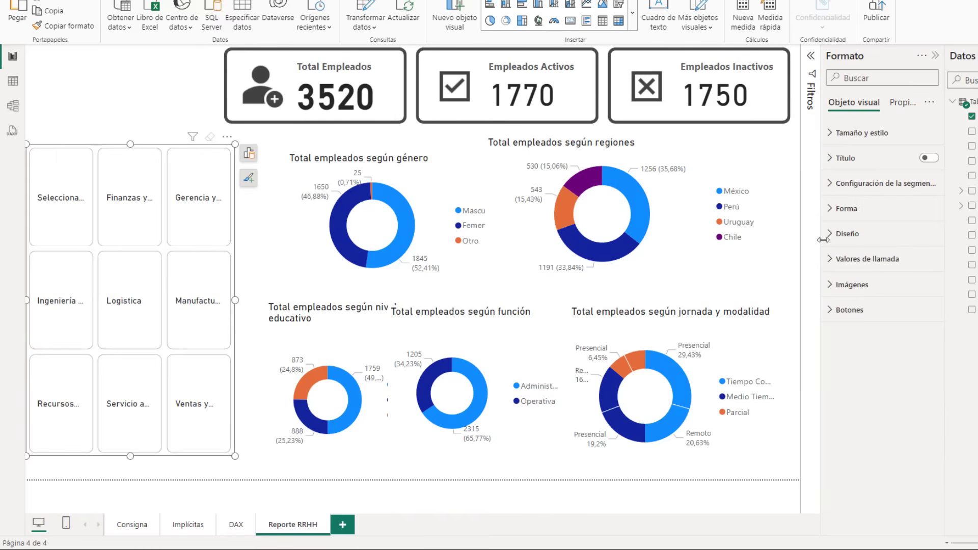
- Set the department slicer's layout to 9 rows and 1 column
click(829, 234)
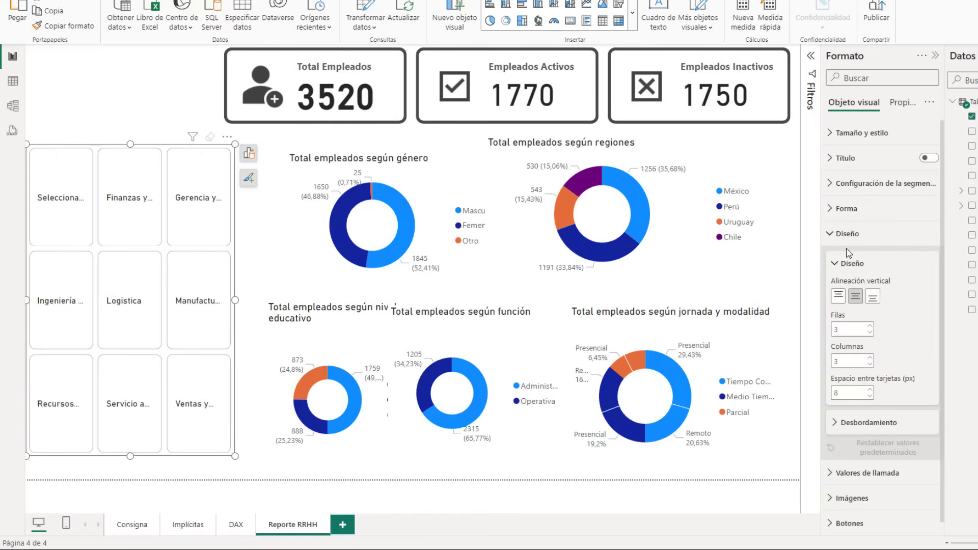
scroll(904, 331, down, 1)
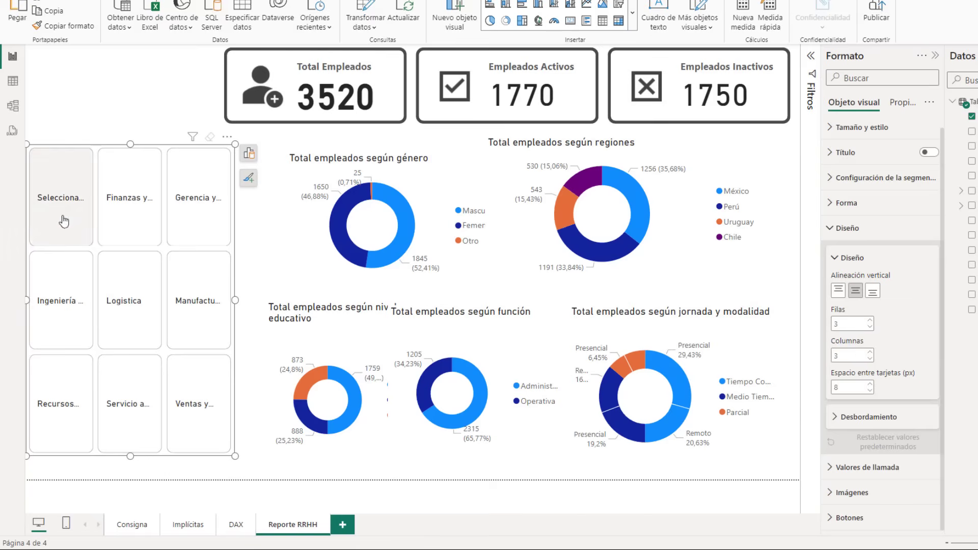
click(845, 323)
text(9)
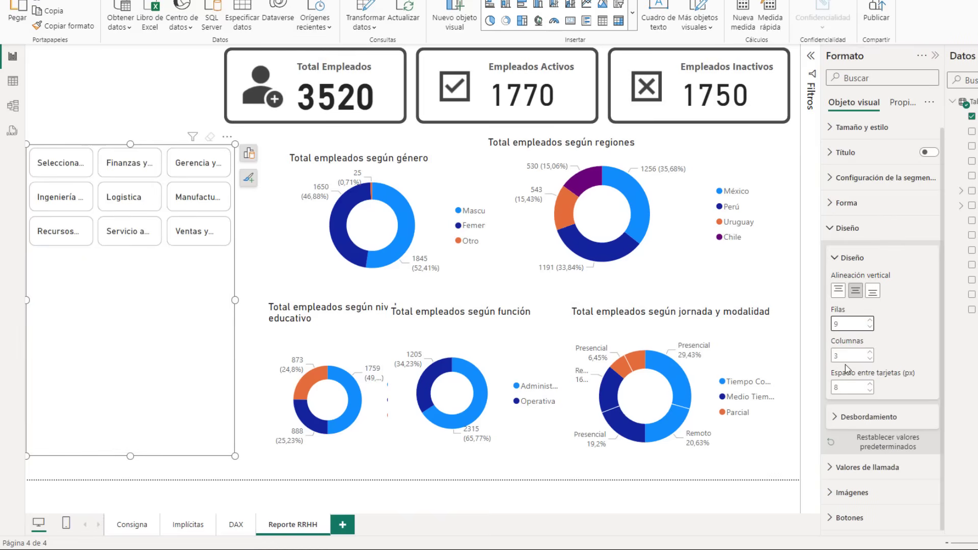
click(843, 359)
text(1)
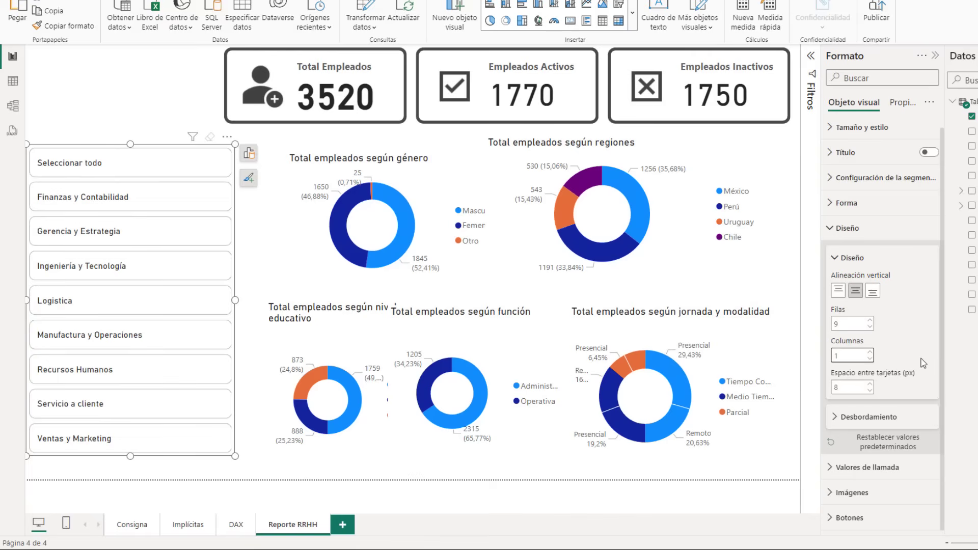
click(830, 229)
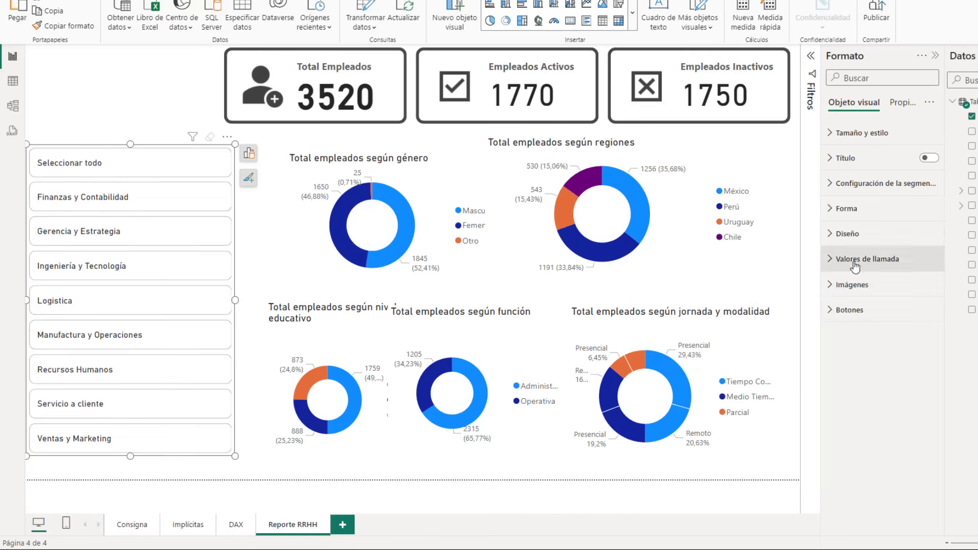
- Center the department names horizontally within the slicer buttons through the callout value settings
click(854, 262)
scroll(923, 337, down, 1)
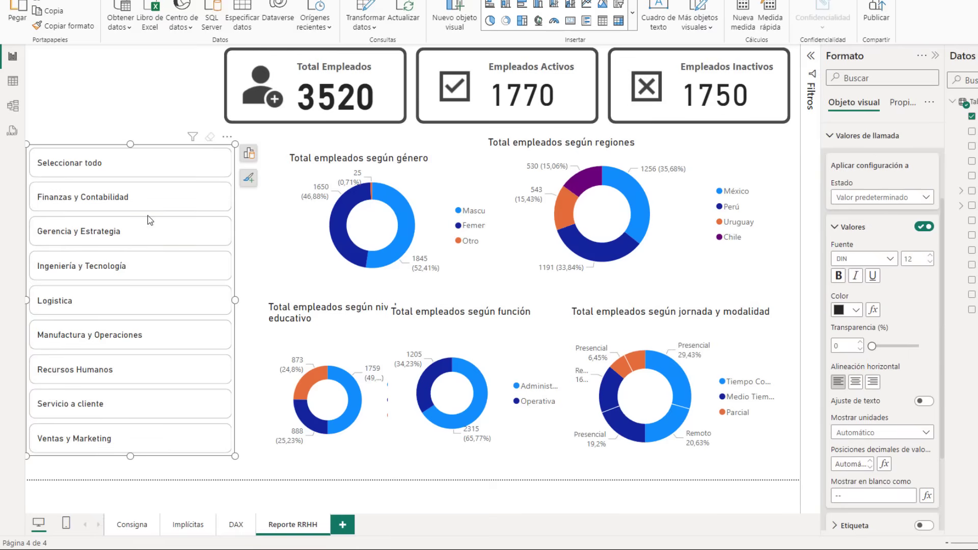
click(860, 385)
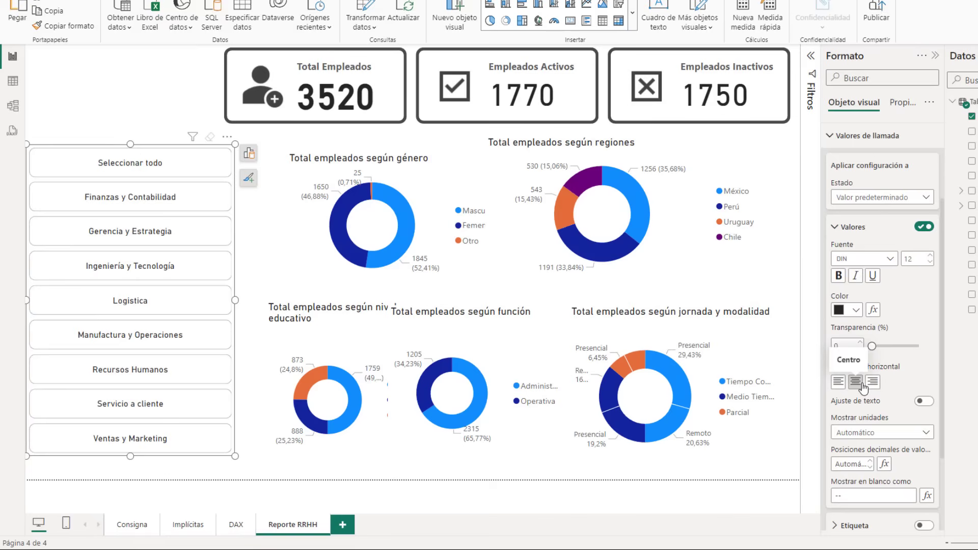
scroll(872, 370, down, 1)
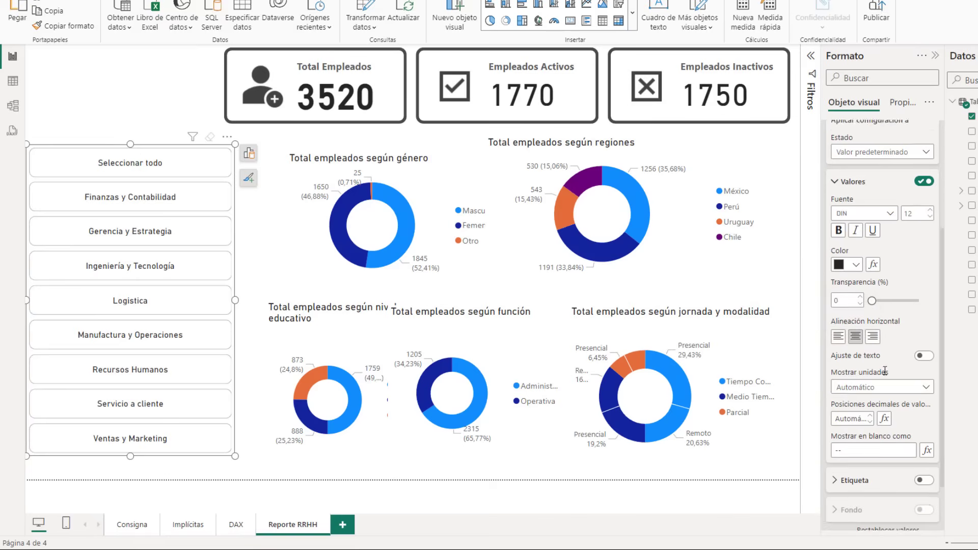
scroll(906, 310, up, 1)
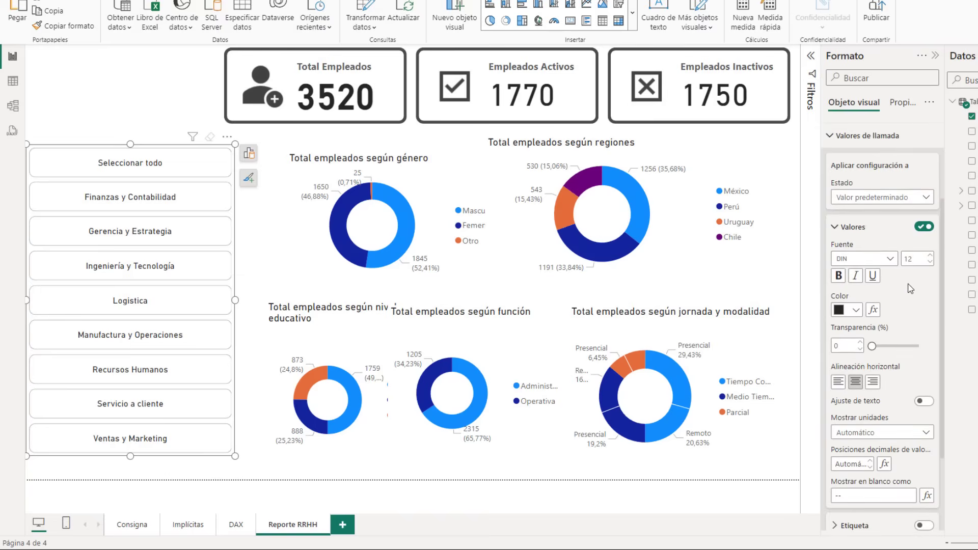
click(829, 136)
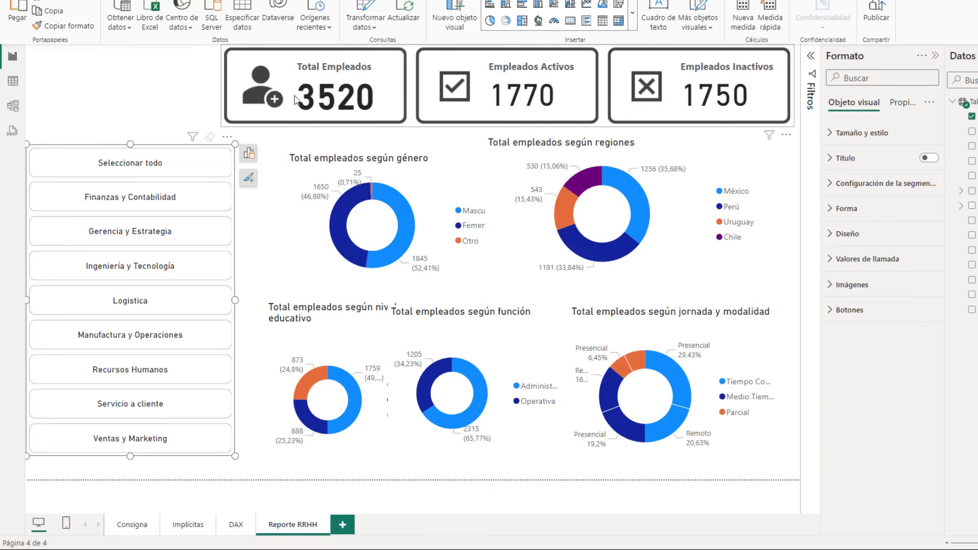
click(848, 284)
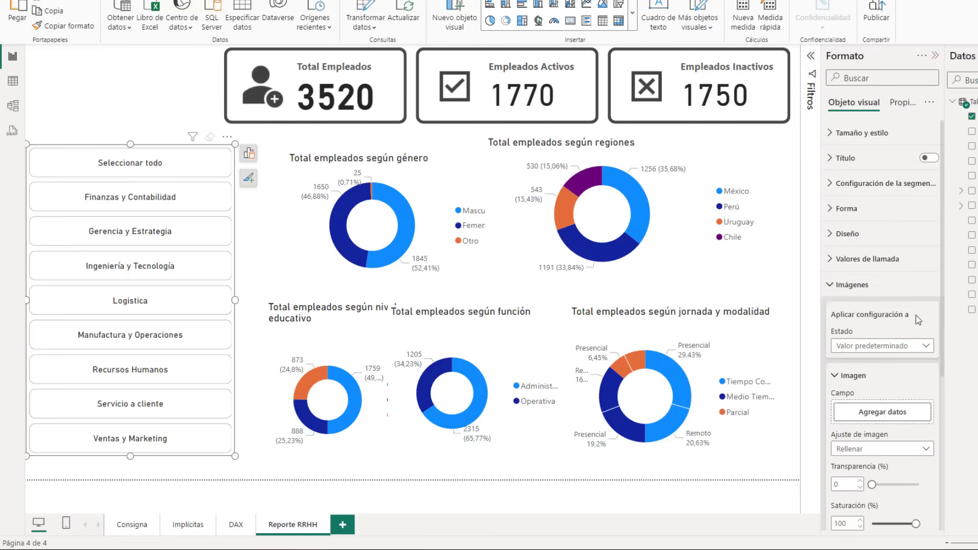
scroll(877, 342, down, 1)
scroll(877, 343, up, 2)
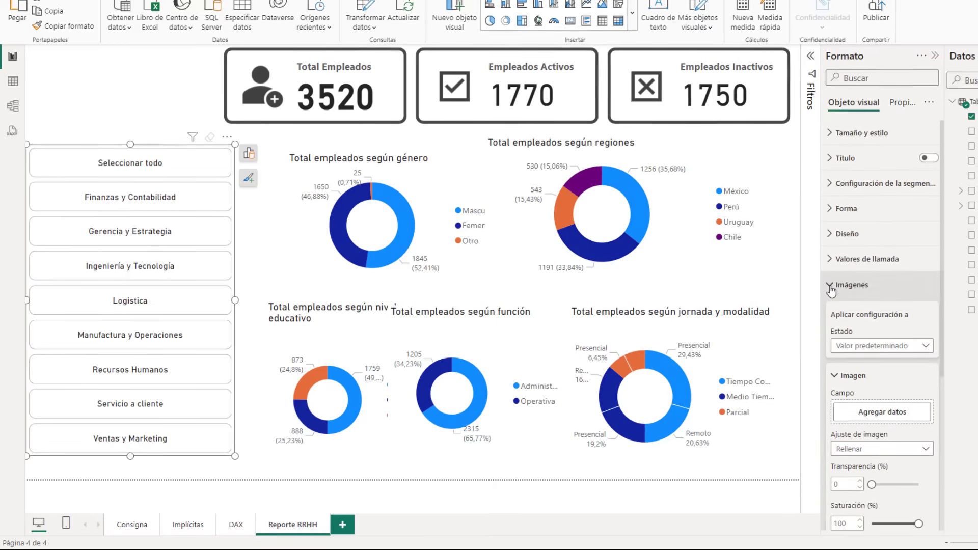
click(924, 290)
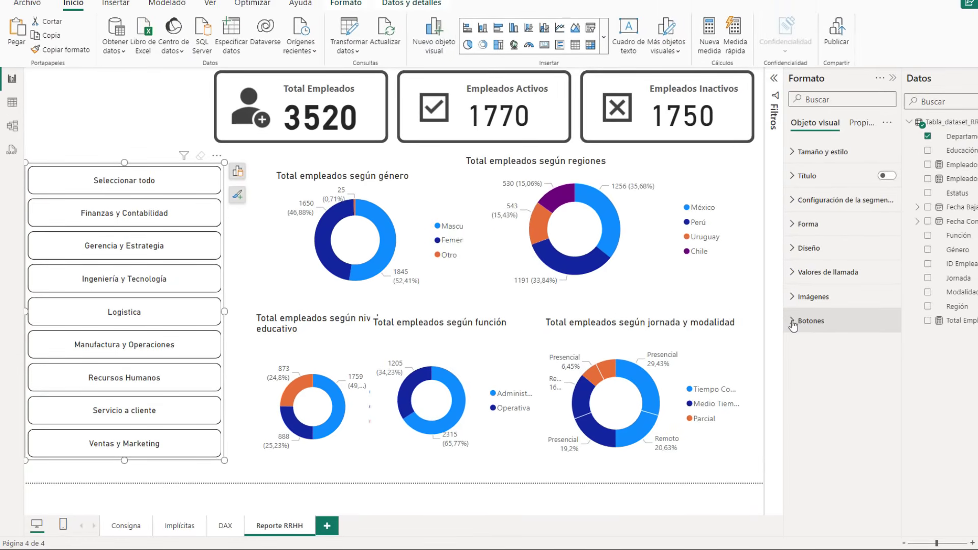
- Set the border width of the department slicer's buttons to 2 px
click(820, 316)
scroll(868, 352, down, 1)
scroll(872, 364, down, 2)
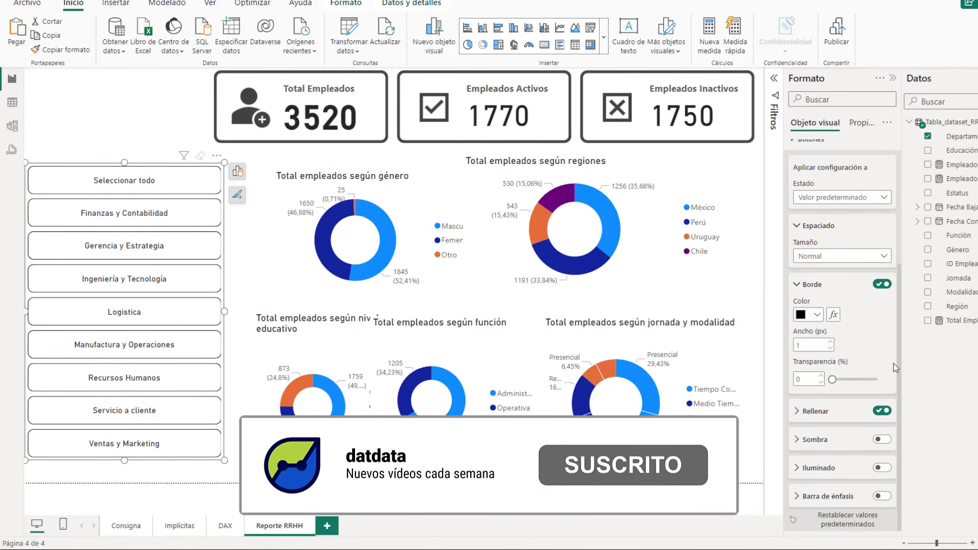
click(812, 346)
text(2)
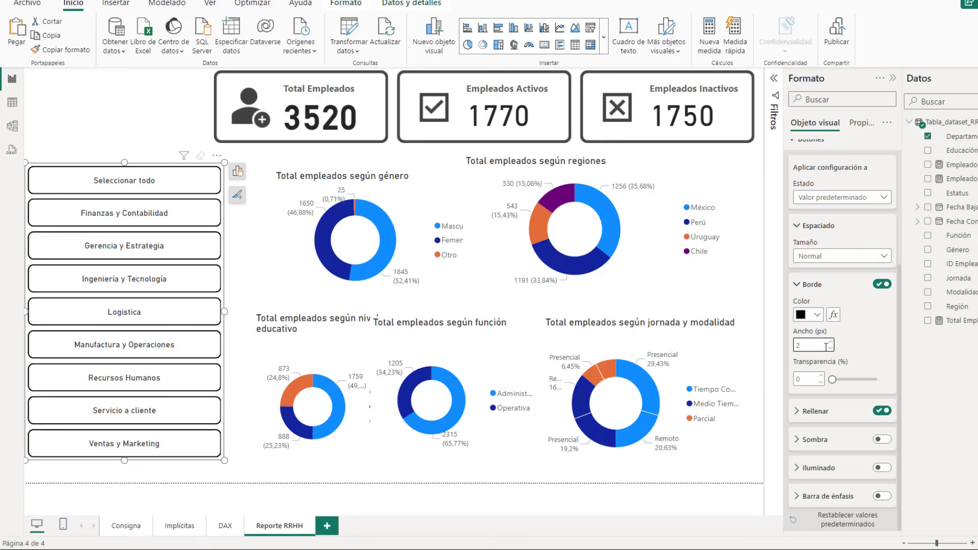
click(817, 315)
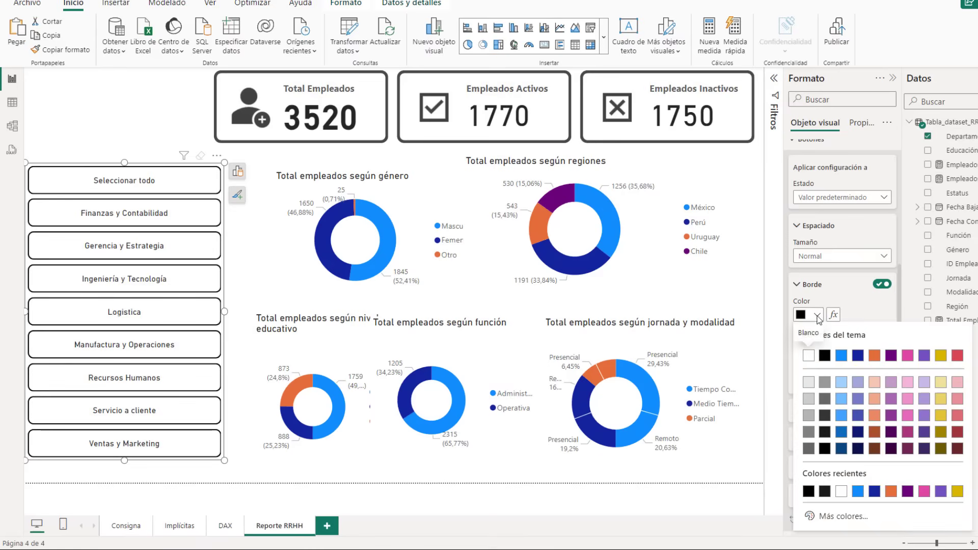
click(817, 315)
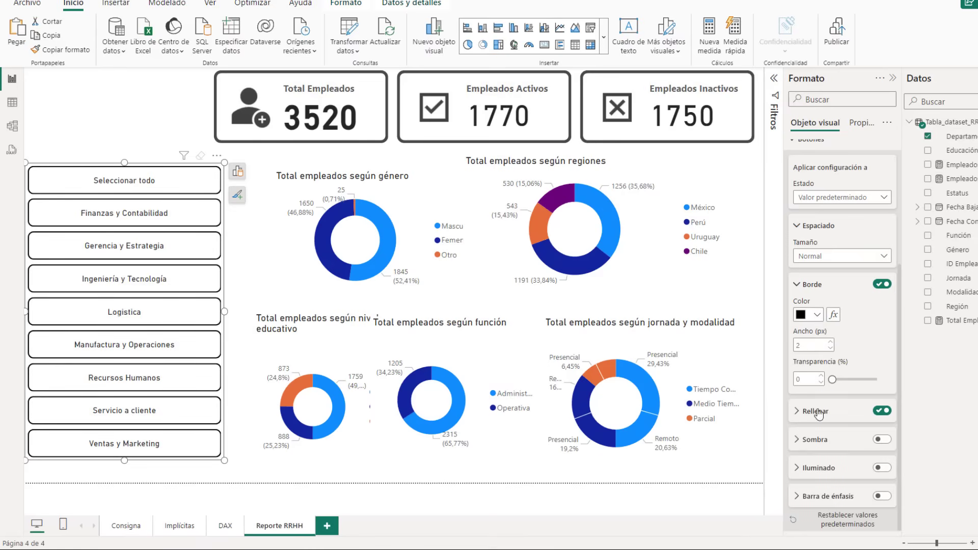
- Try a light blue fill on the department slicer's buttons, then return the fill to white
click(799, 414)
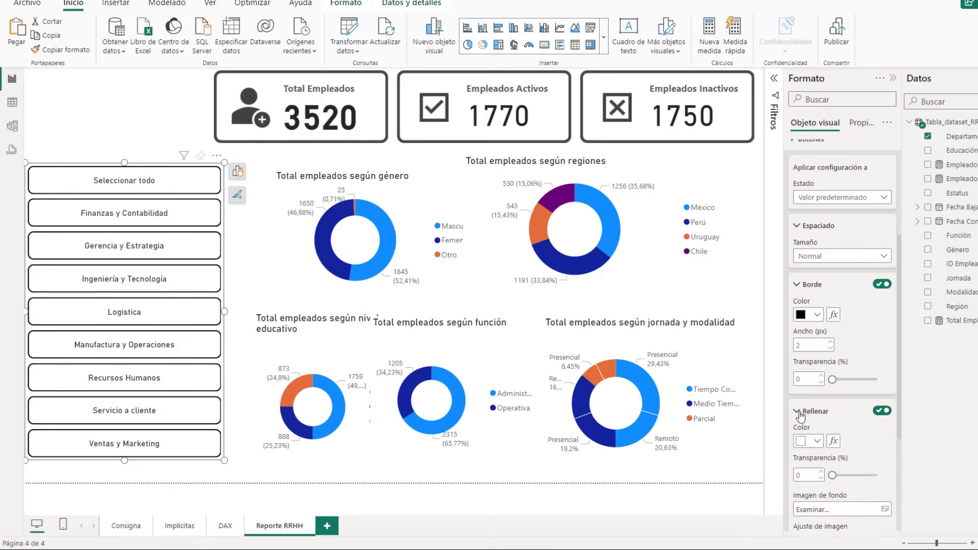
scroll(801, 417, down, 2)
click(818, 383)
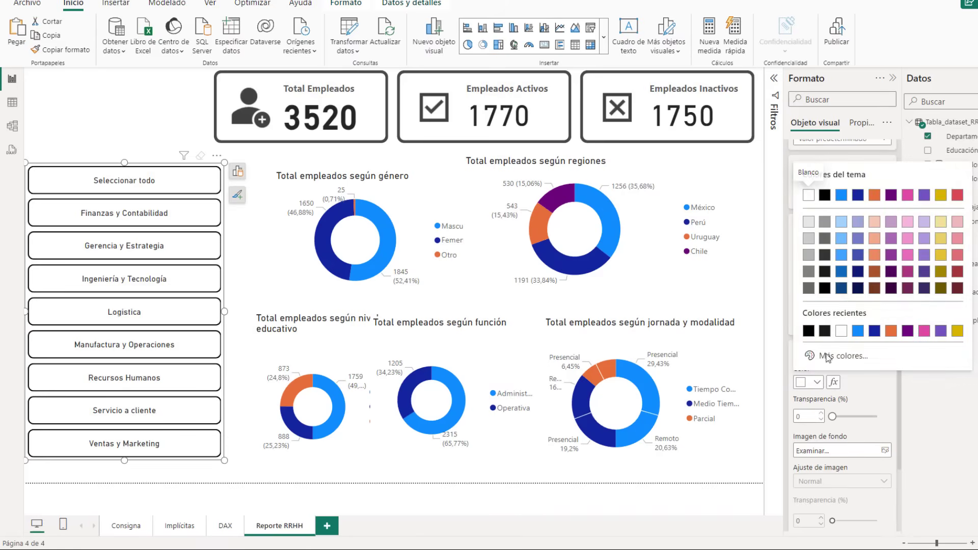
click(841, 237)
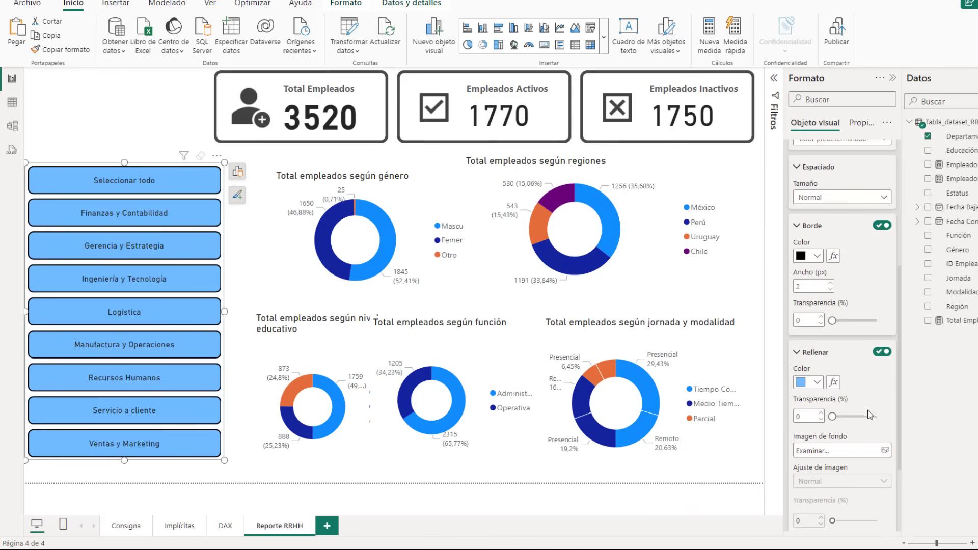
click(817, 383)
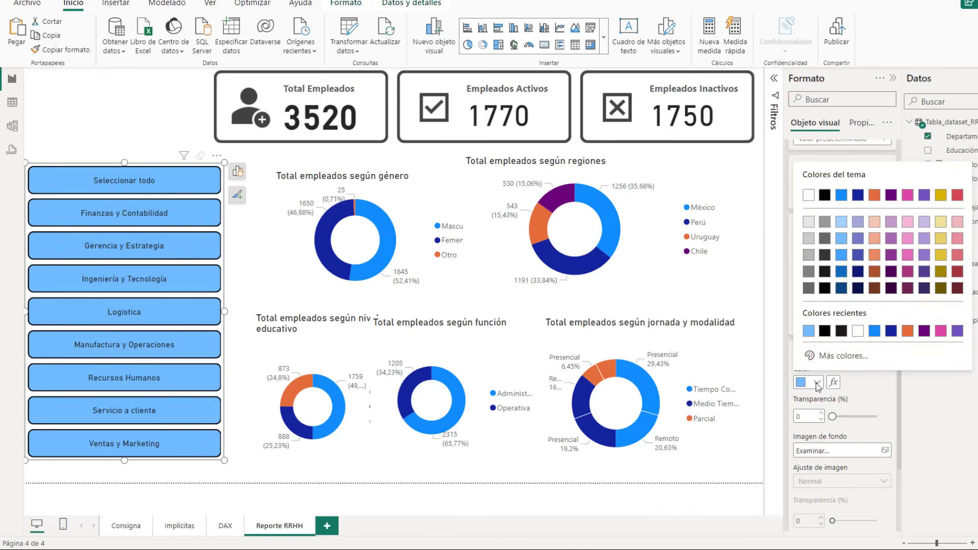
click(809, 195)
- Examine the shadow, glow and accent bar options for the department slicer's buttons
scroll(883, 389, down, 1)
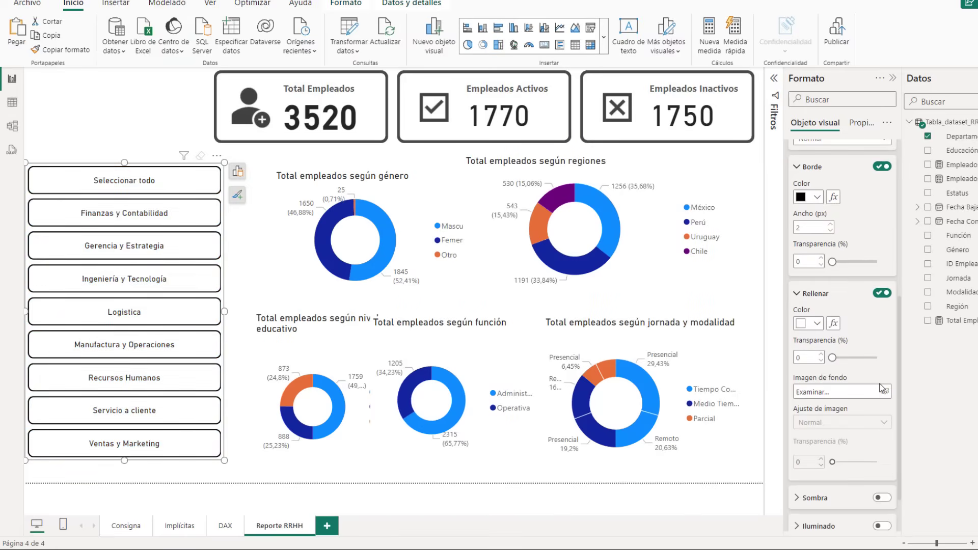
scroll(852, 444, down, 2)
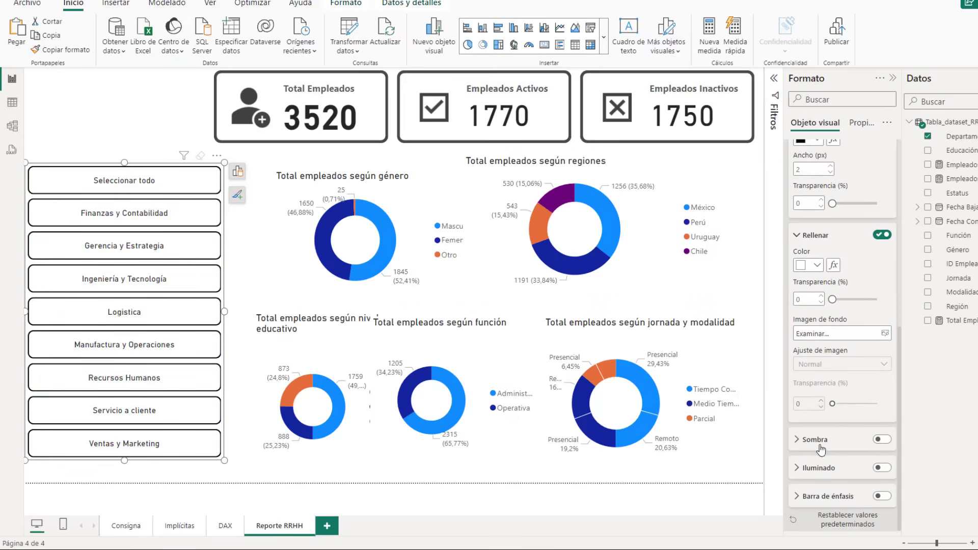
click(799, 440)
scroll(801, 444, down, 3)
click(798, 467)
scroll(797, 469, down, 3)
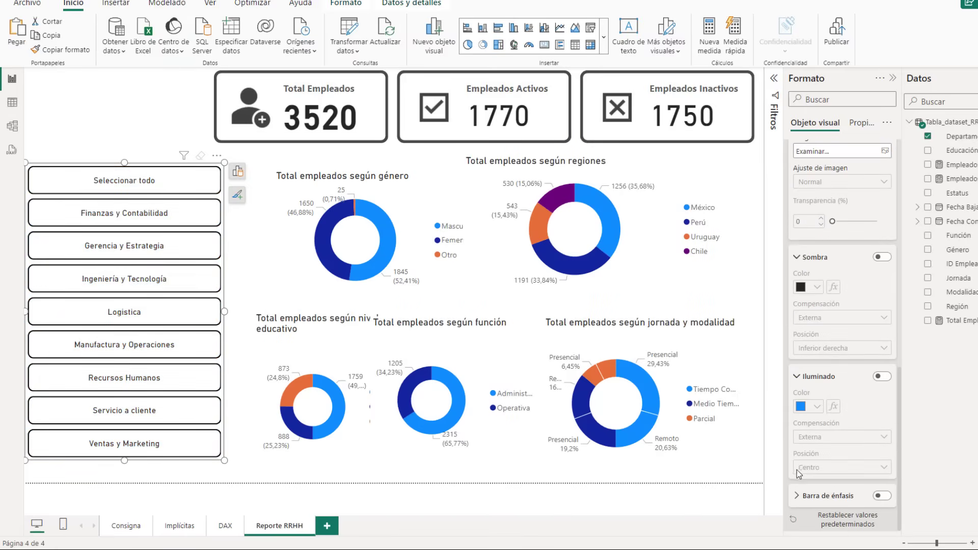
click(796, 506)
scroll(841, 469, down, 4)
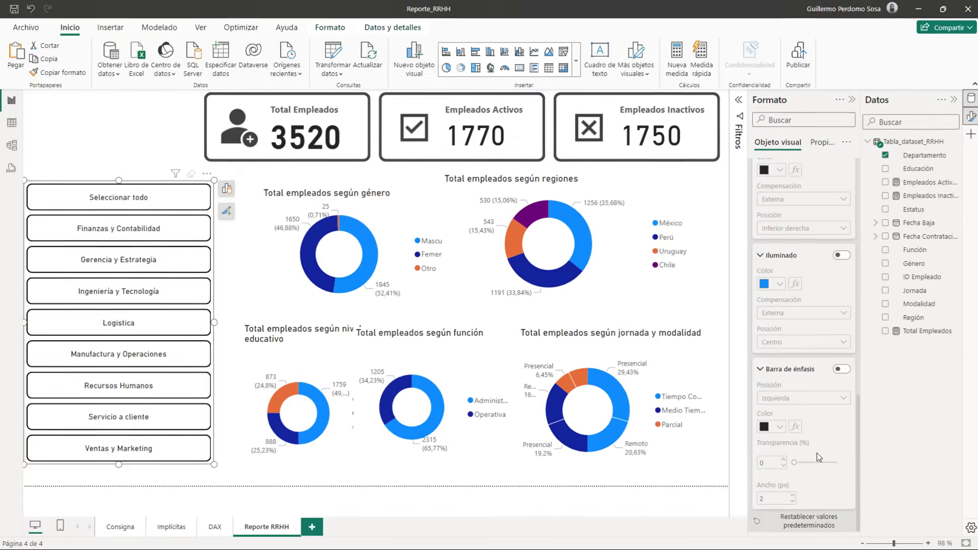
- Reduce the border width of the three employee cards
click(374, 111)
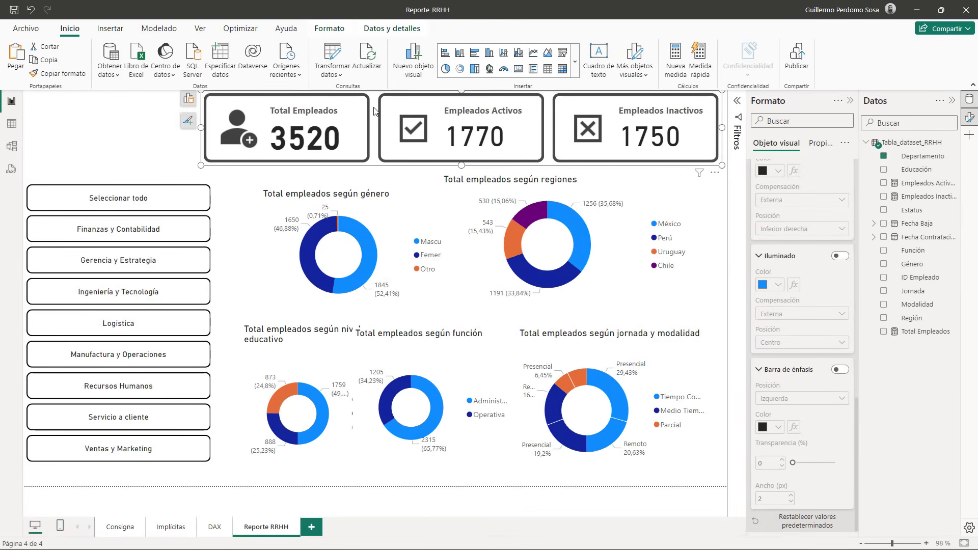
scroll(779, 214, up, 10)
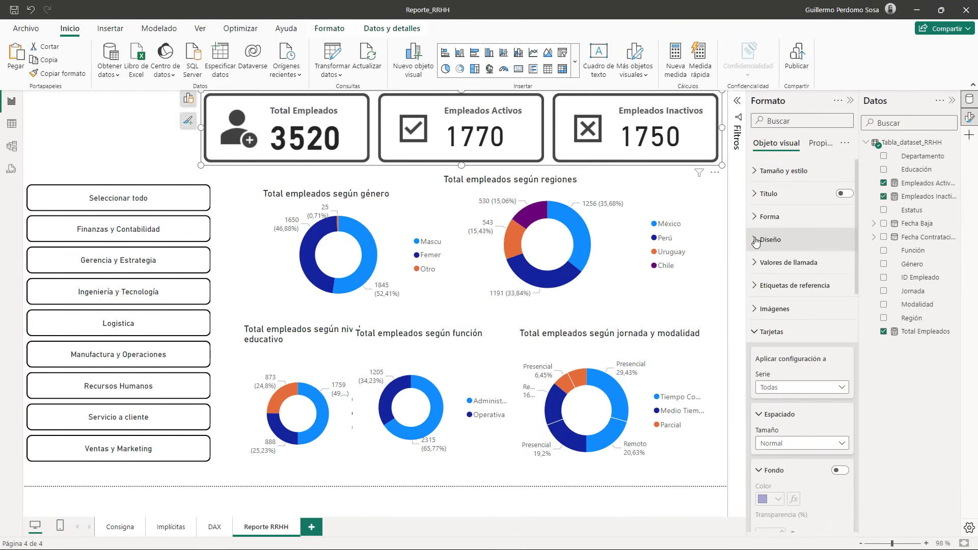
scroll(796, 377, down, 5)
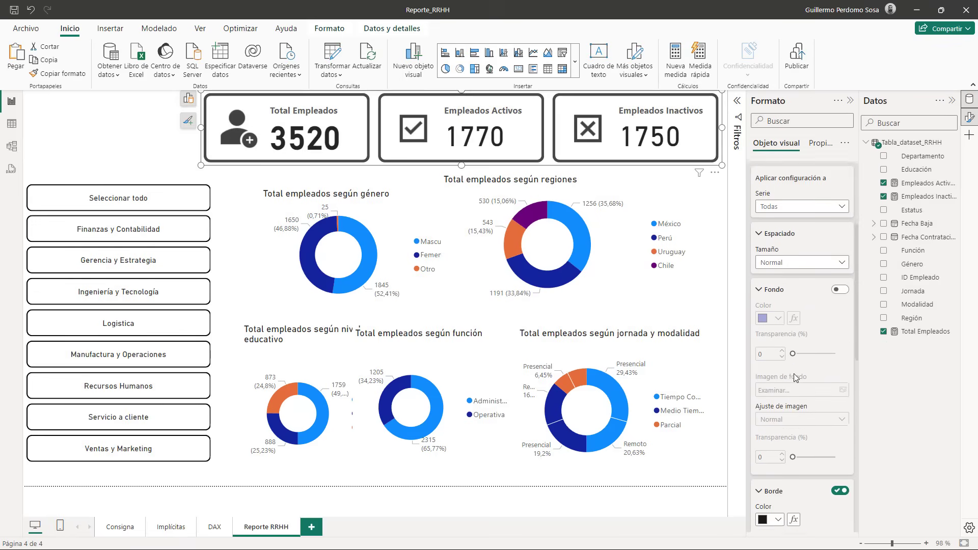
scroll(796, 378, down, 5)
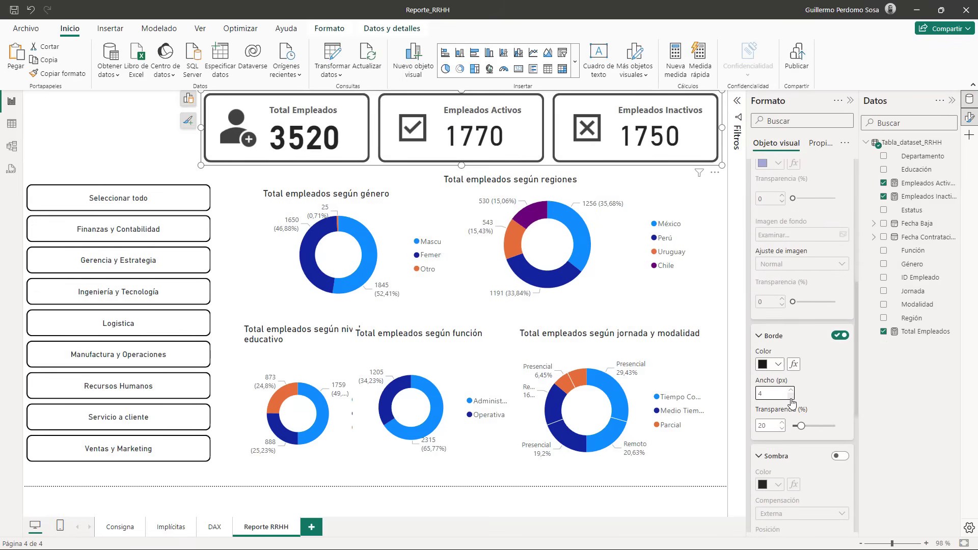
click(791, 399)
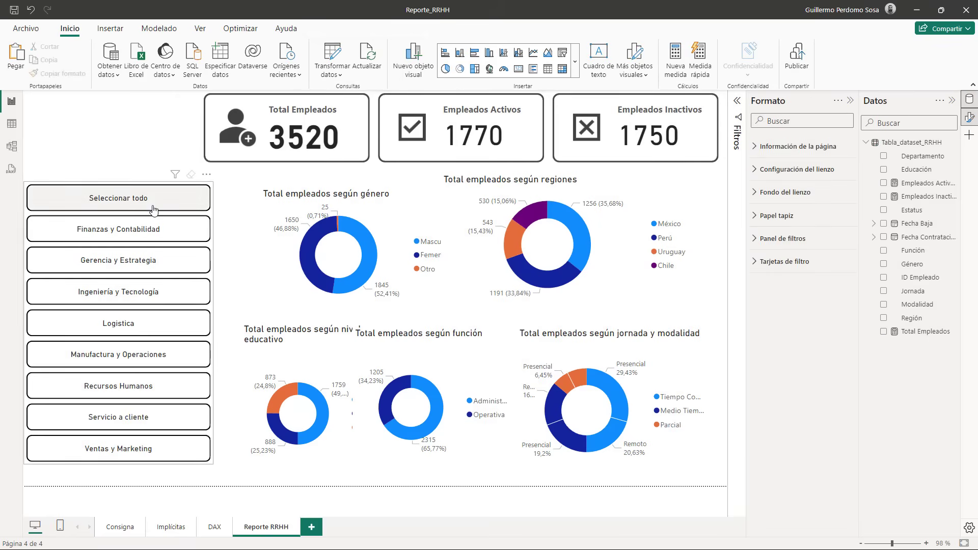
- Move the department slicer down to the page's lower edge and narrow it to fit its labels more closely
drag(149, 192, 137, 220)
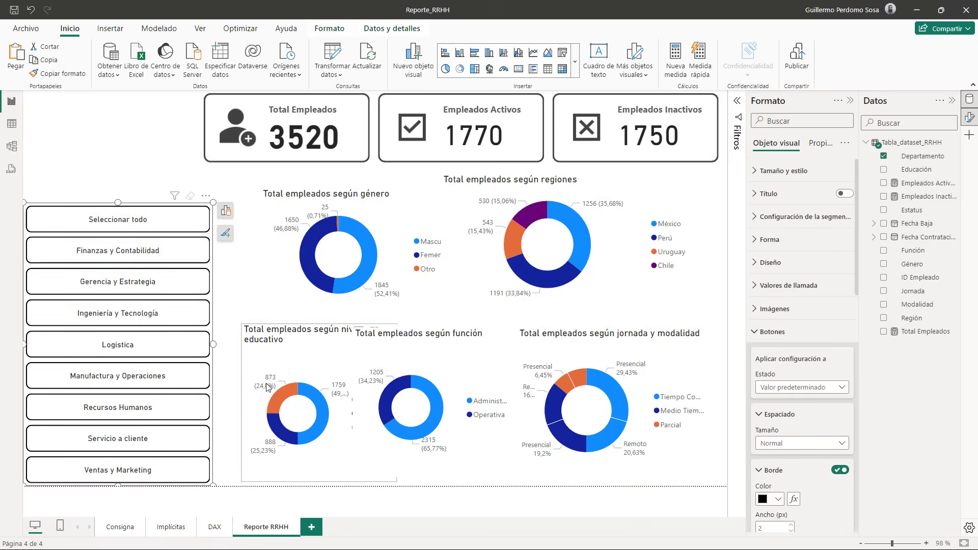
drag(214, 344, 159, 359)
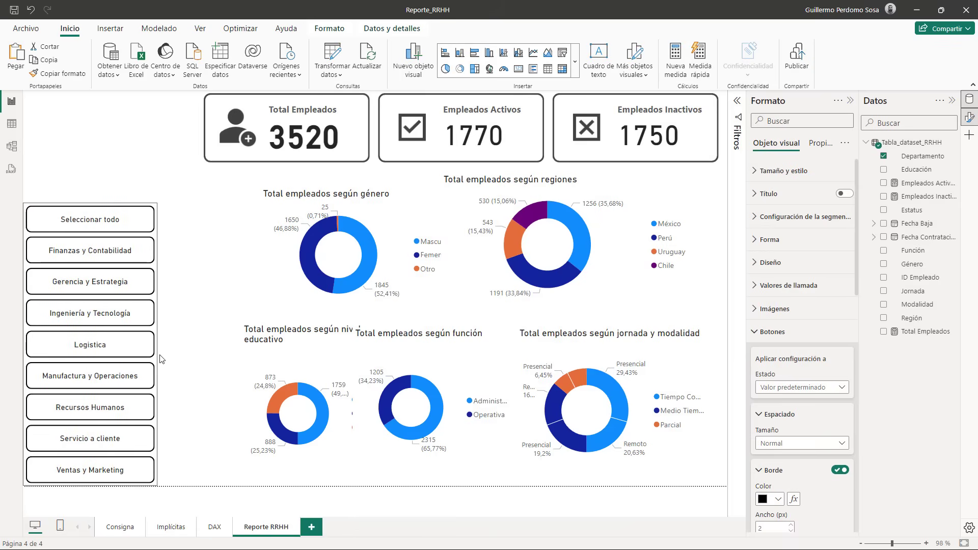
- Line up the nivel educativo, función and jornada y modalidad donut charts in one row along the page's lower edge, starting beside the slicer
click(214, 395)
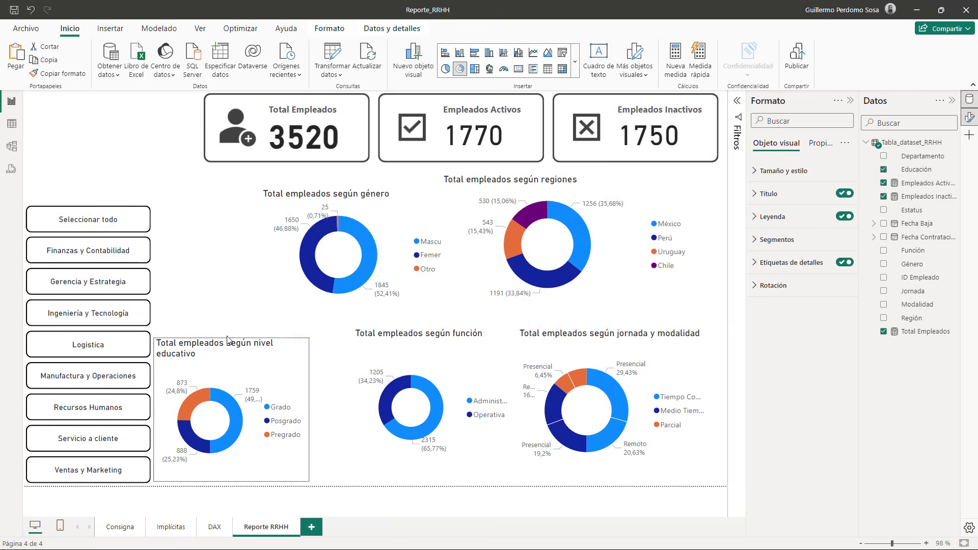
click(407, 369)
drag(407, 369, 368, 370)
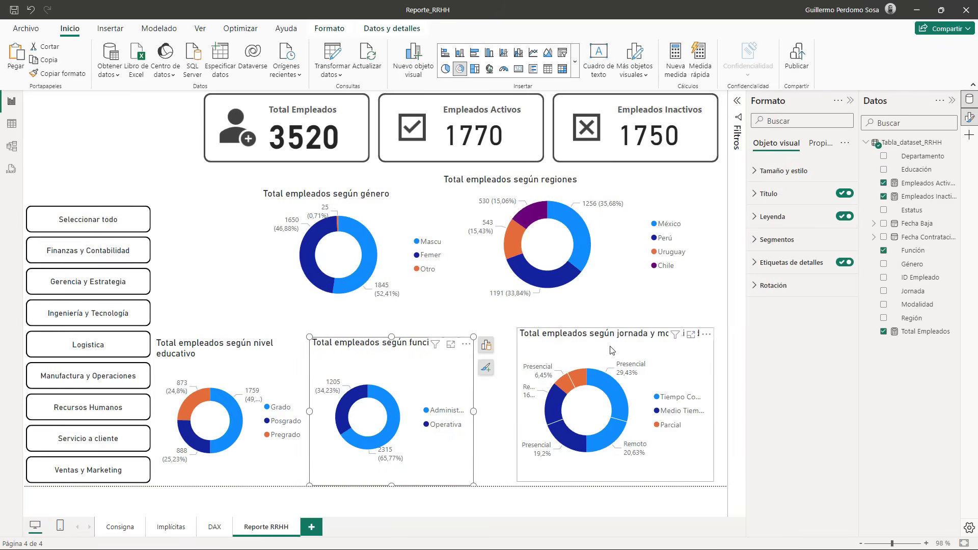
drag(611, 349, 607, 367)
drag(612, 331, 609, 337)
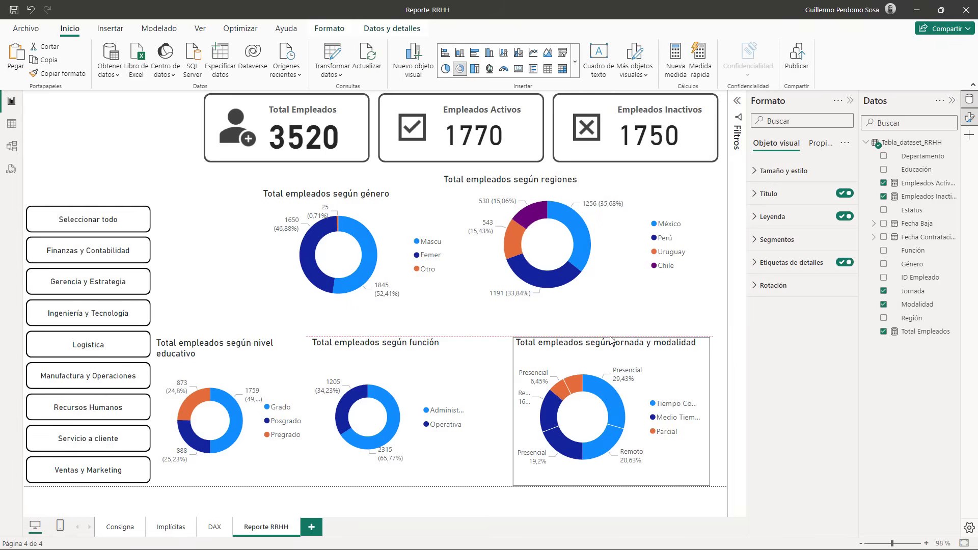
drag(376, 359, 397, 359)
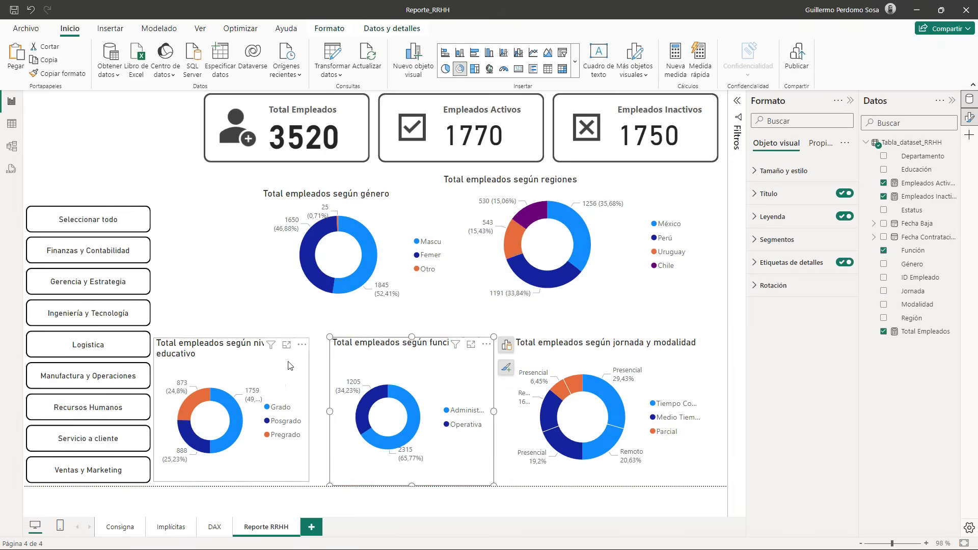
drag(288, 365, 297, 366)
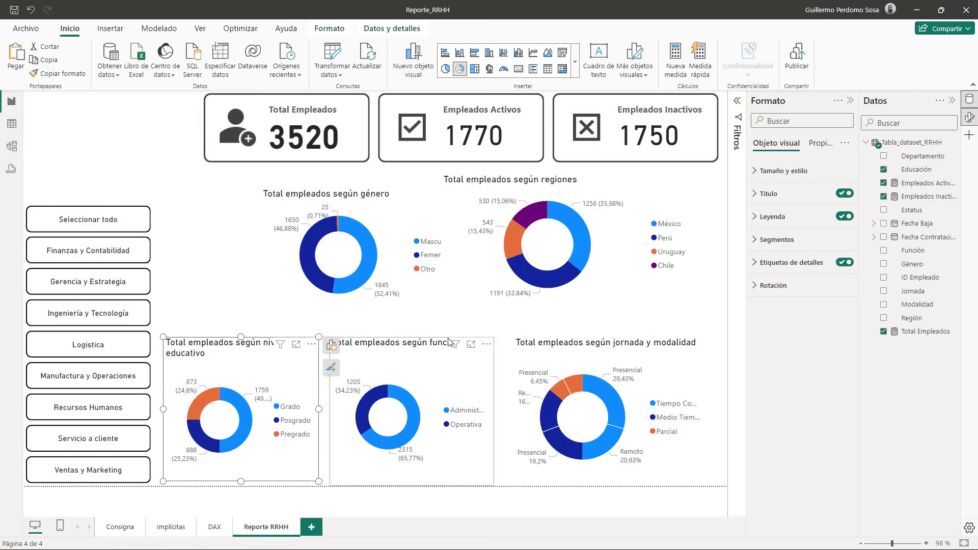
- Move the género donut chart beside the slicer's upper buttons, align the nivel educativo chart beneath it and shift the función chart to match
click(380, 309)
drag(374, 231, 276, 247)
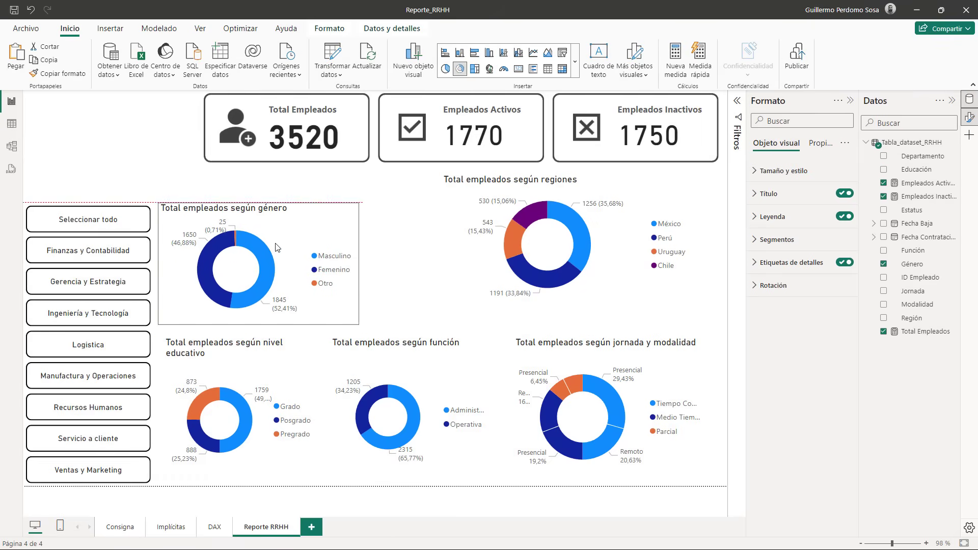
click(255, 352)
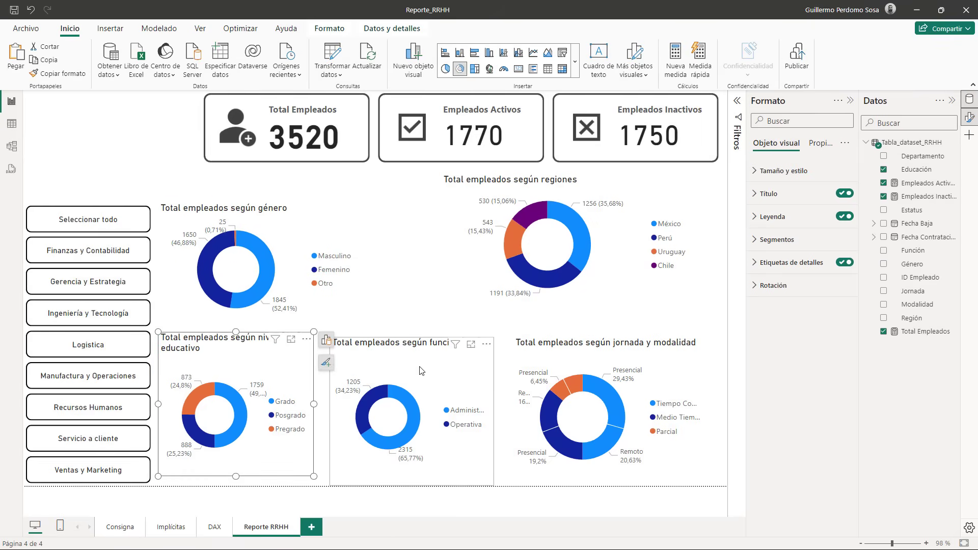
drag(420, 371, 413, 366)
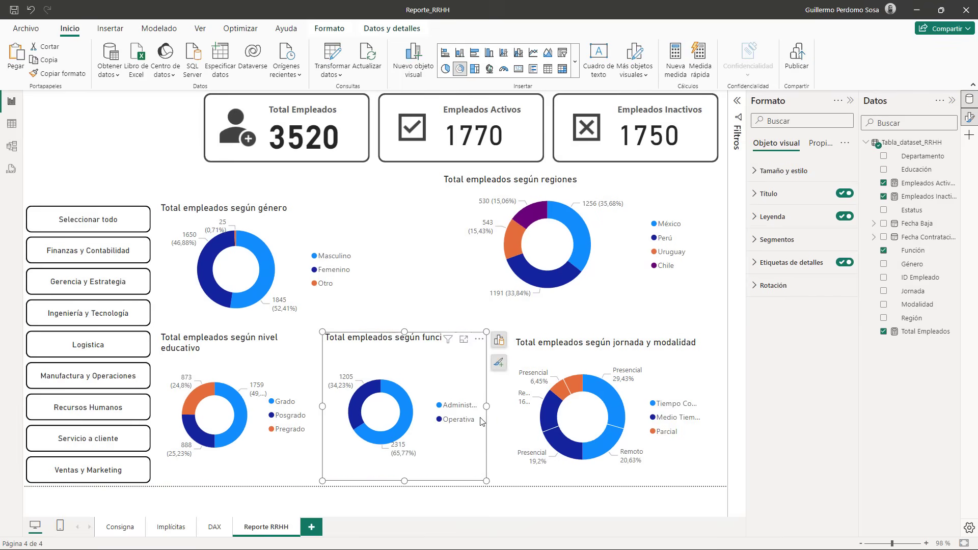
- Place the función donut between the género and regiones charts, with the regiones chart shifted outward and a narrower jornada y modalidad chart below función
drag(482, 421, 485, 285)
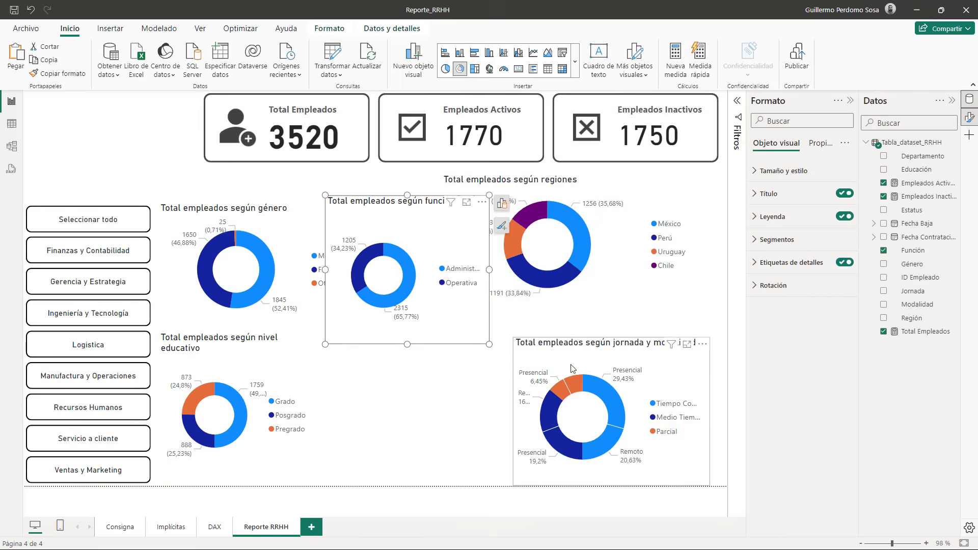
drag(571, 367, 383, 368)
drag(556, 235, 586, 240)
drag(474, 245, 491, 246)
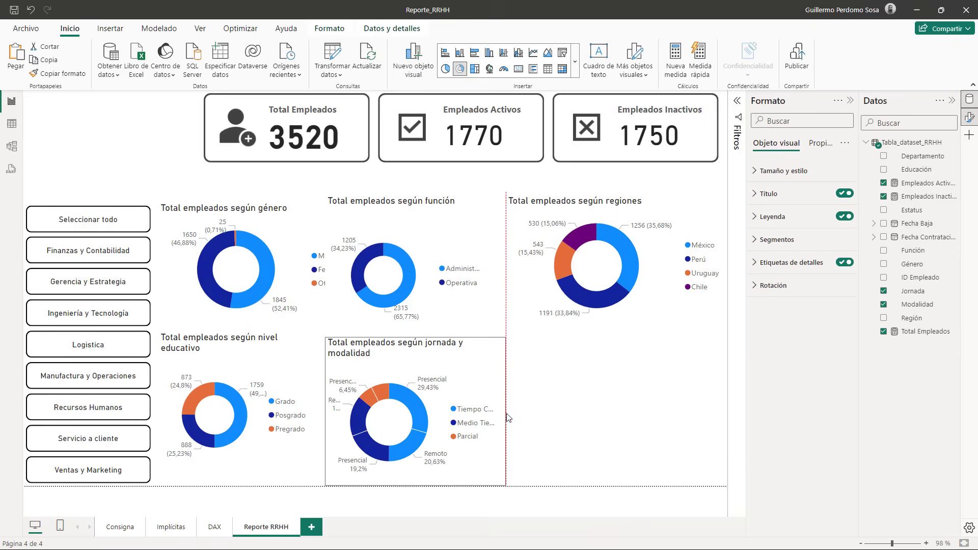
drag(506, 414, 501, 413)
drag(463, 376, 457, 371)
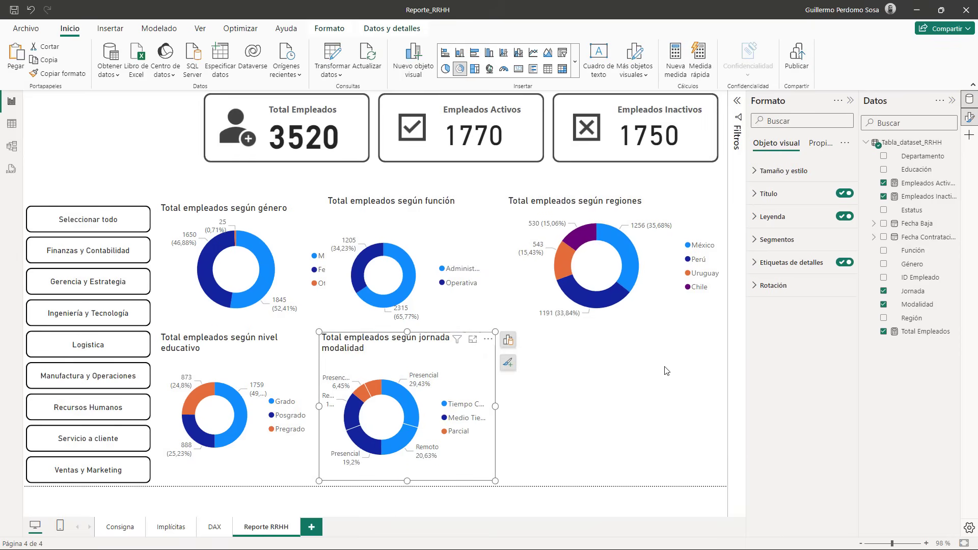
click(656, 389)
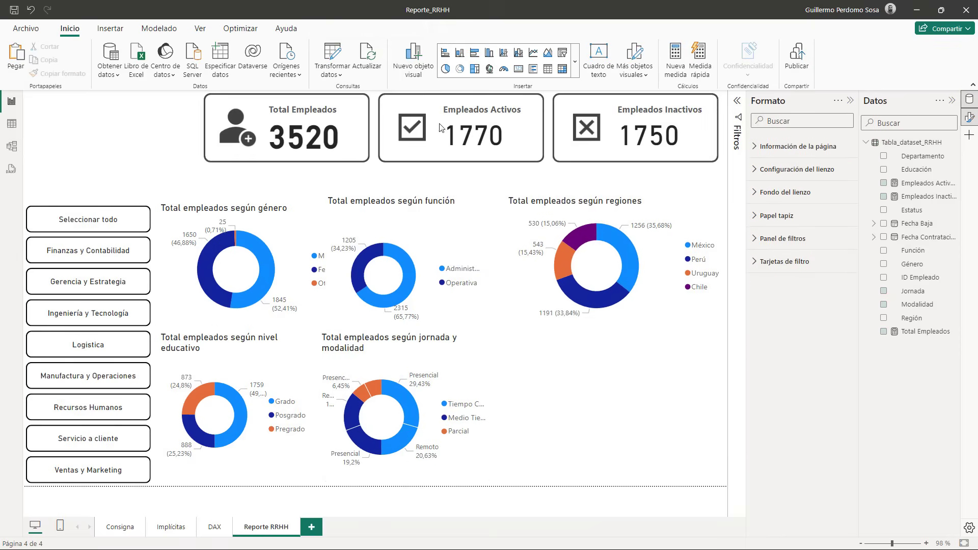
- Insert a map visual in the empty area below the regiones donut chart, using Región as its location
click(111, 29)
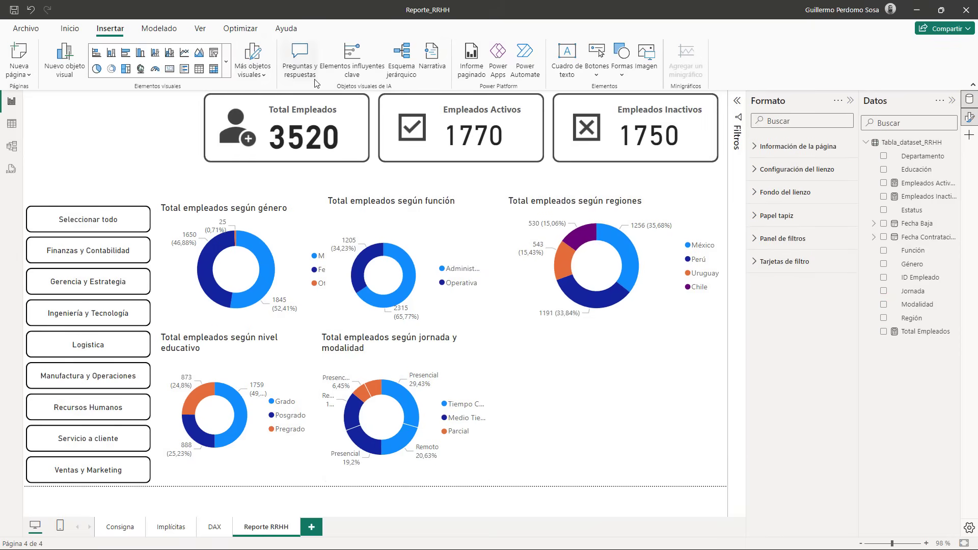
click(226, 64)
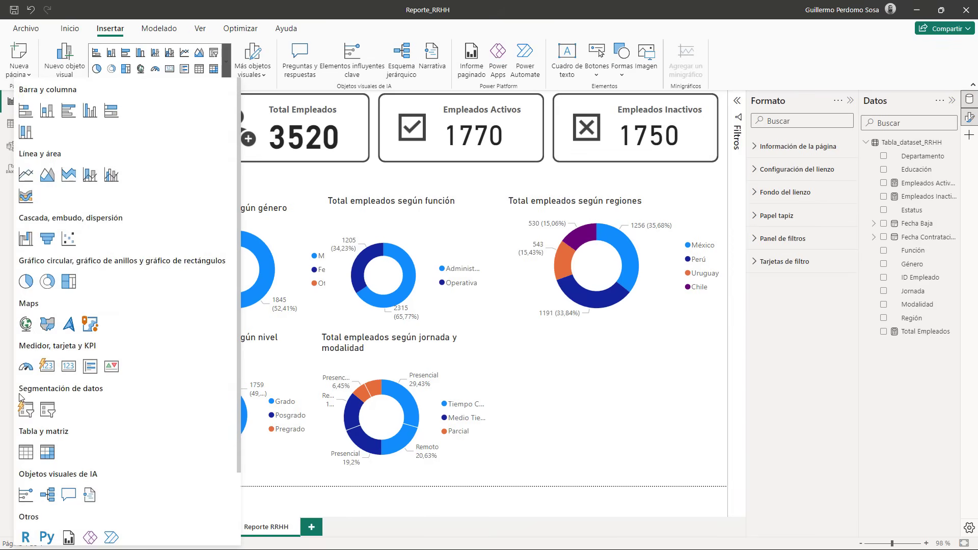
click(26, 324)
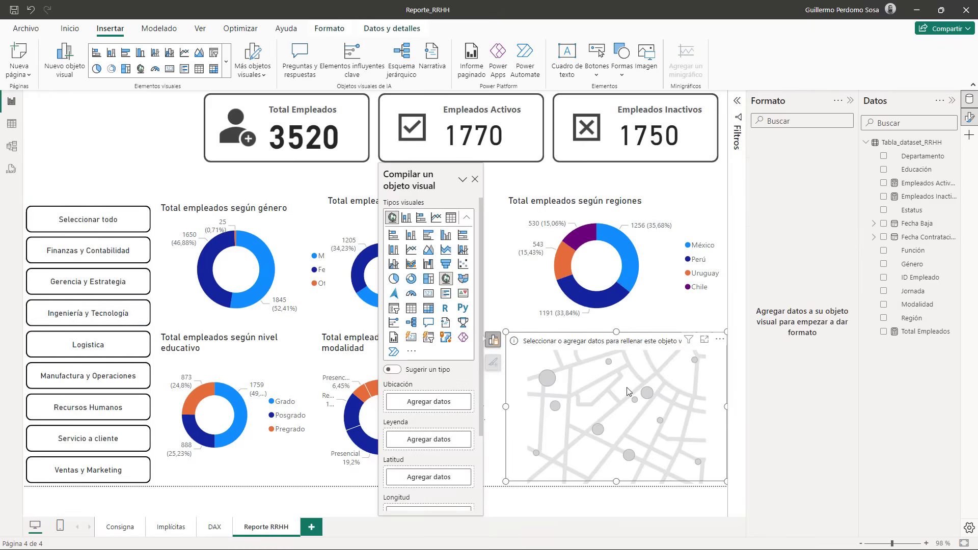
click(429, 402)
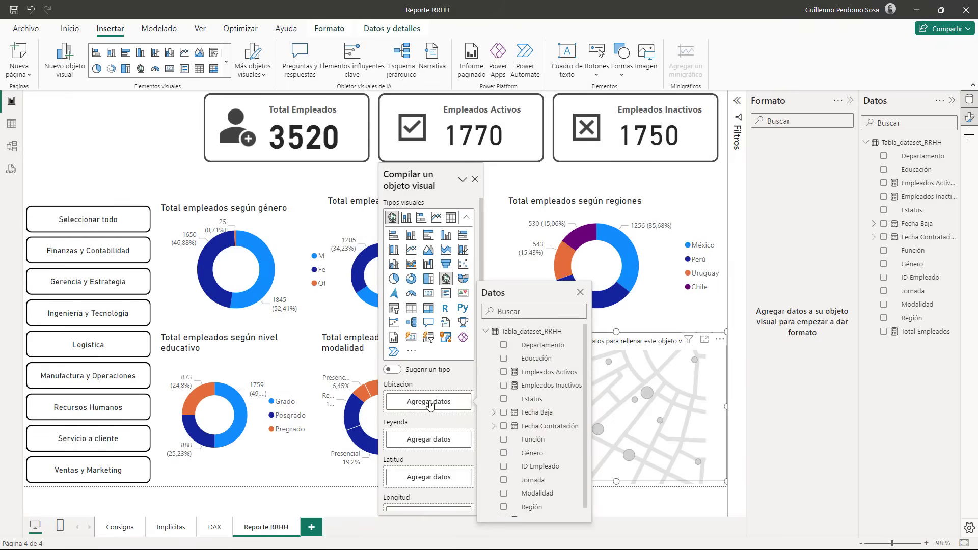
scroll(509, 459, down, 1)
click(504, 497)
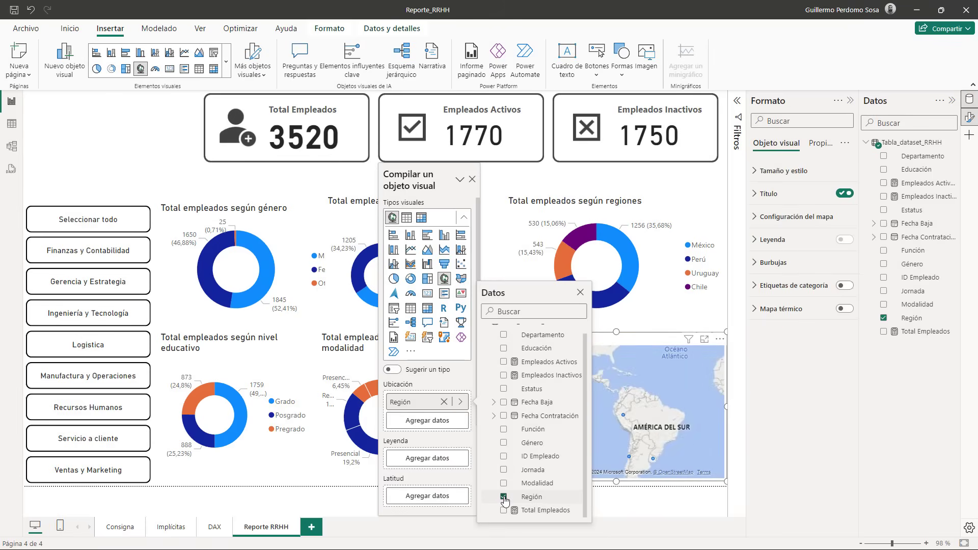
click(612, 503)
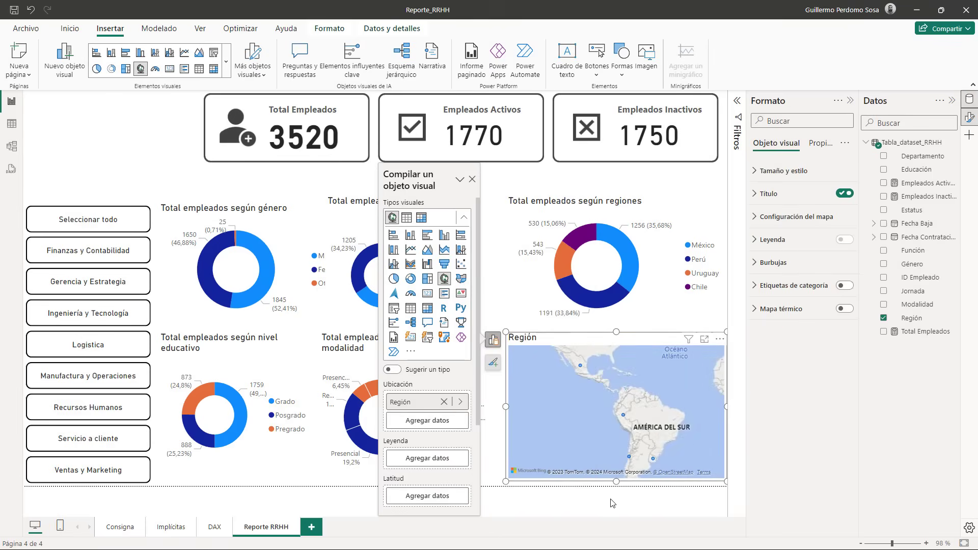
- Show the map in focus mode and set the Región column's data category to País o región
click(705, 339)
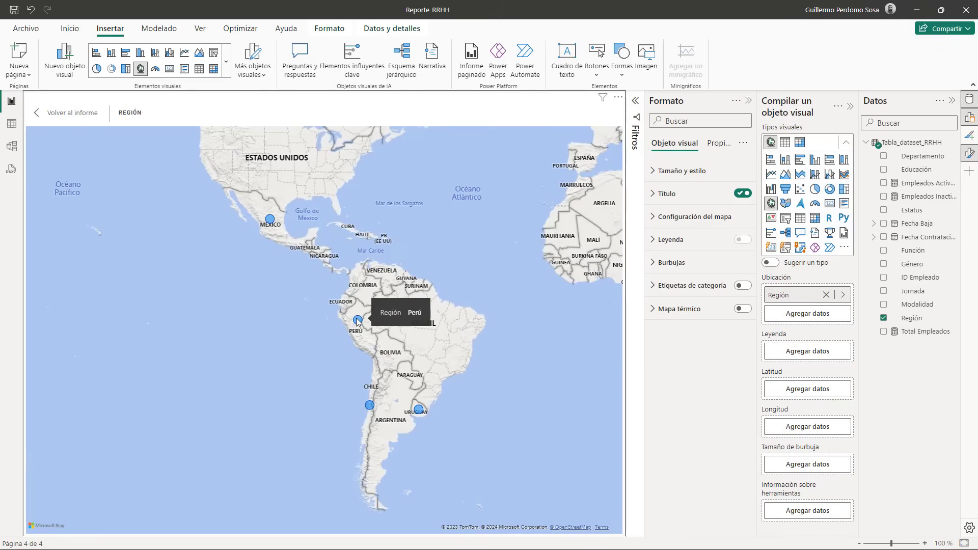
mouse_move(275, 223)
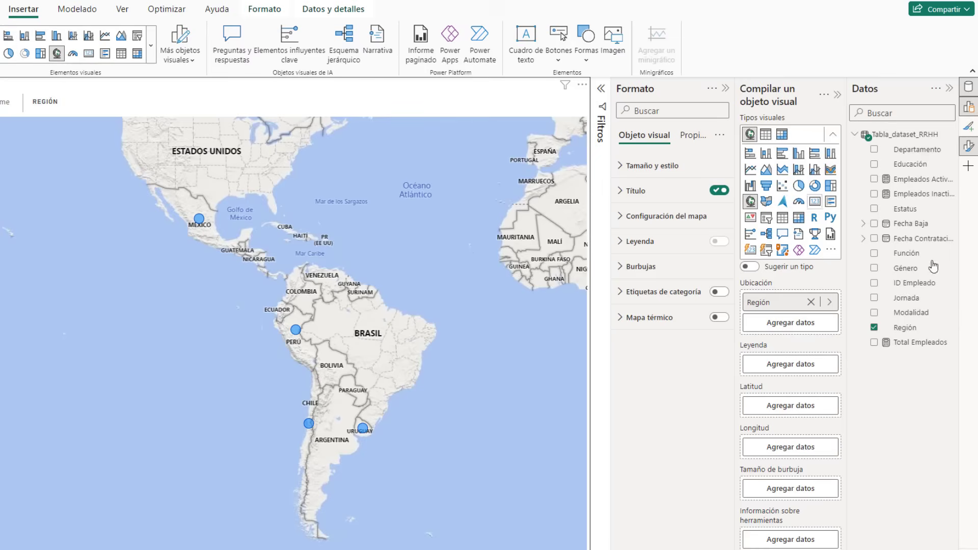
click(910, 329)
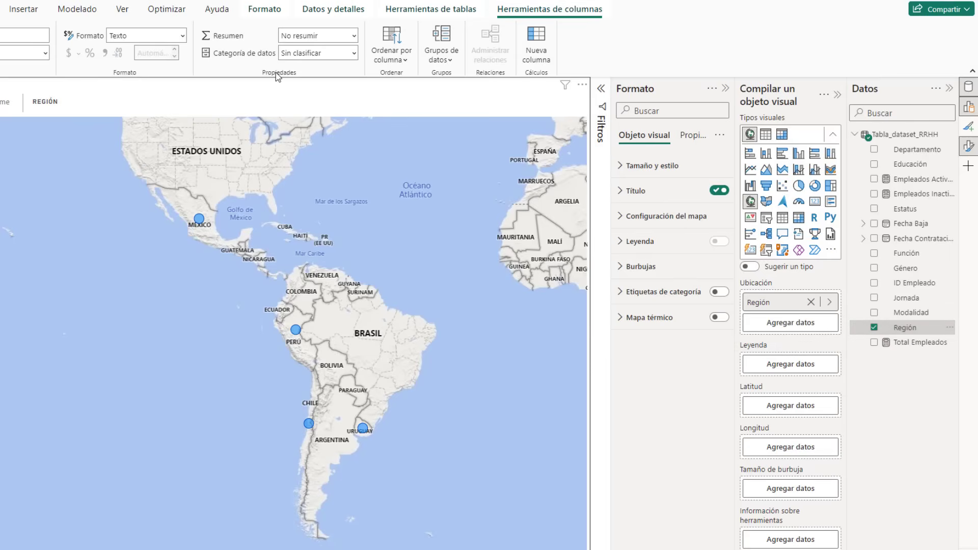
click(355, 54)
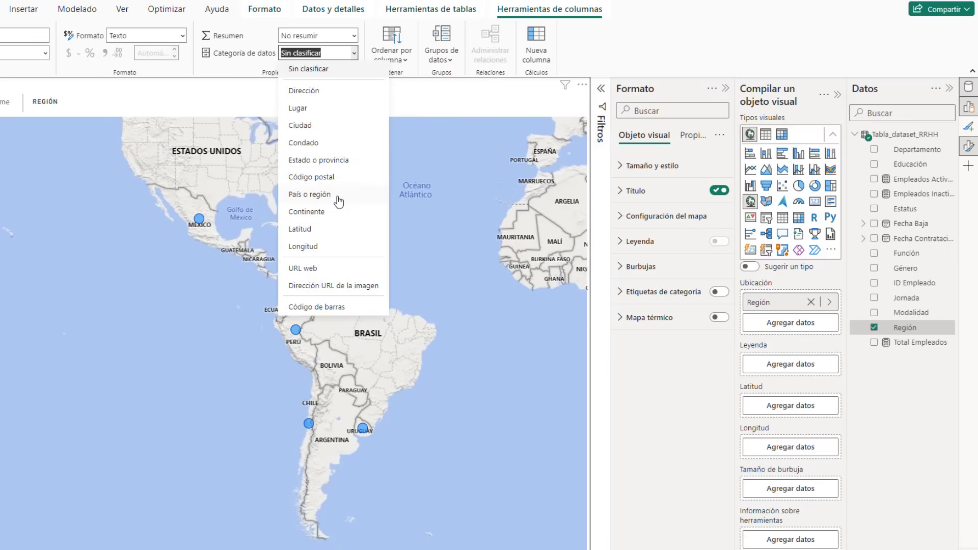
click(309, 195)
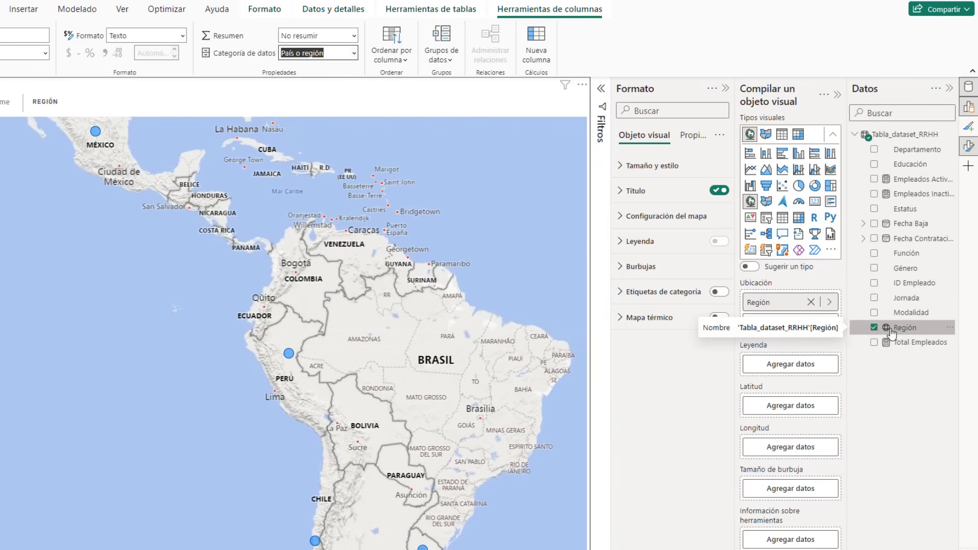
- Size the map's bubbles by Total Empleados
scroll(424, 345, down, 2)
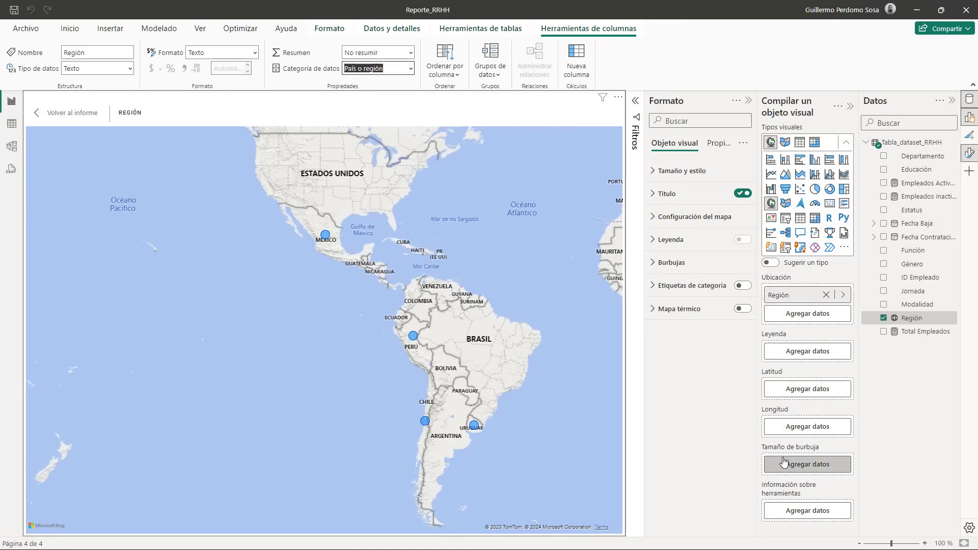
click(764, 447)
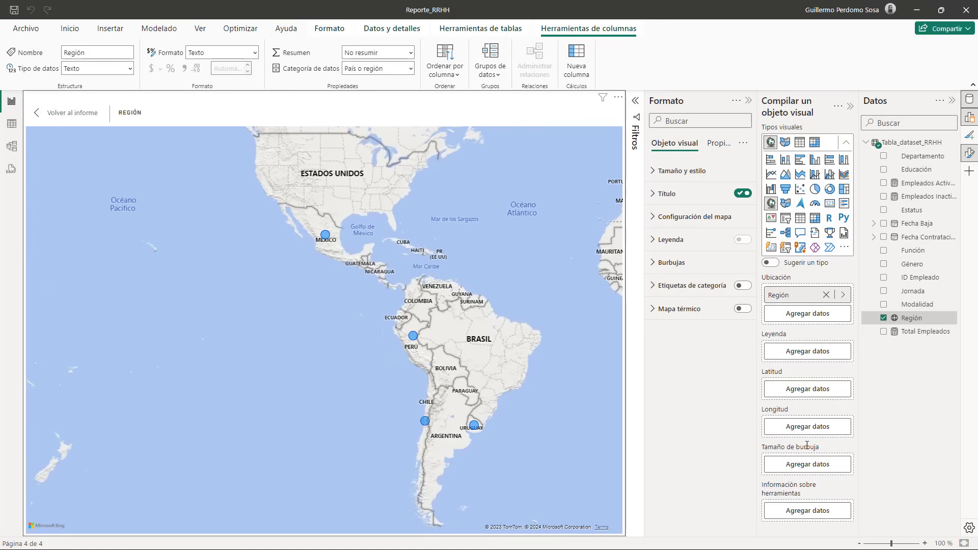
click(815, 463)
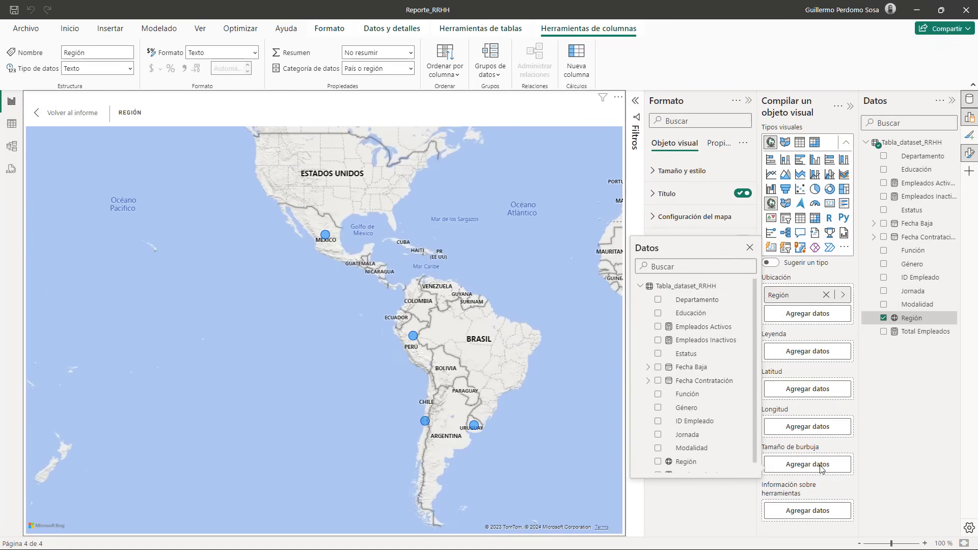
scroll(744, 458, down, 1)
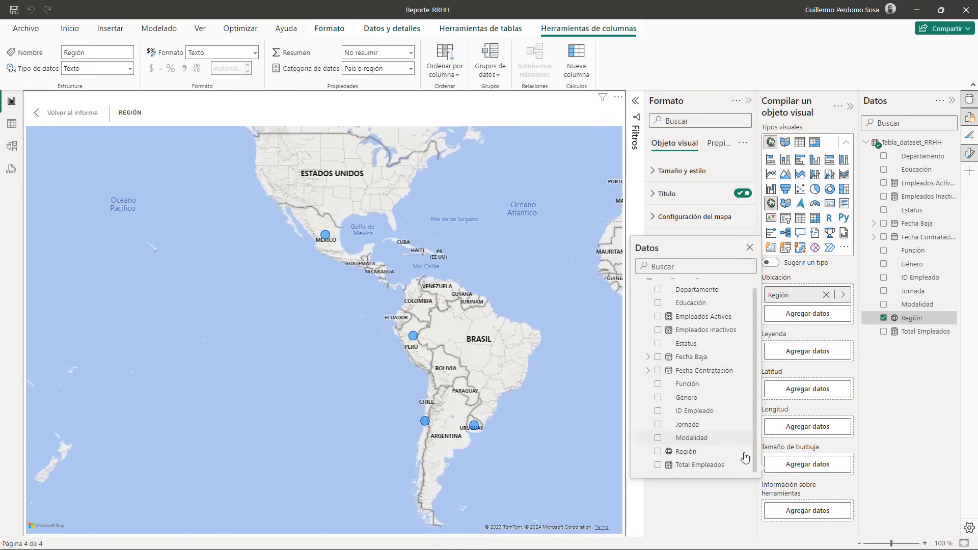
click(657, 465)
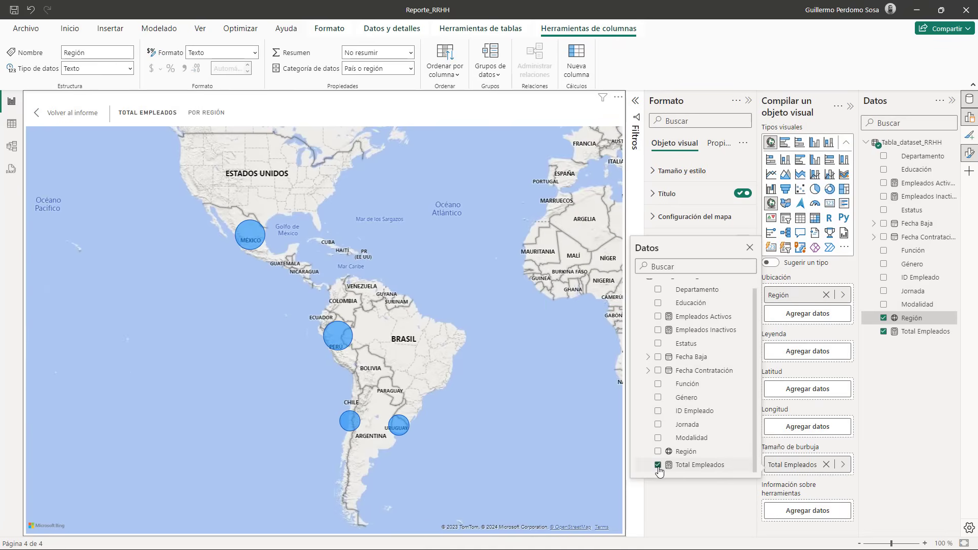
click(656, 502)
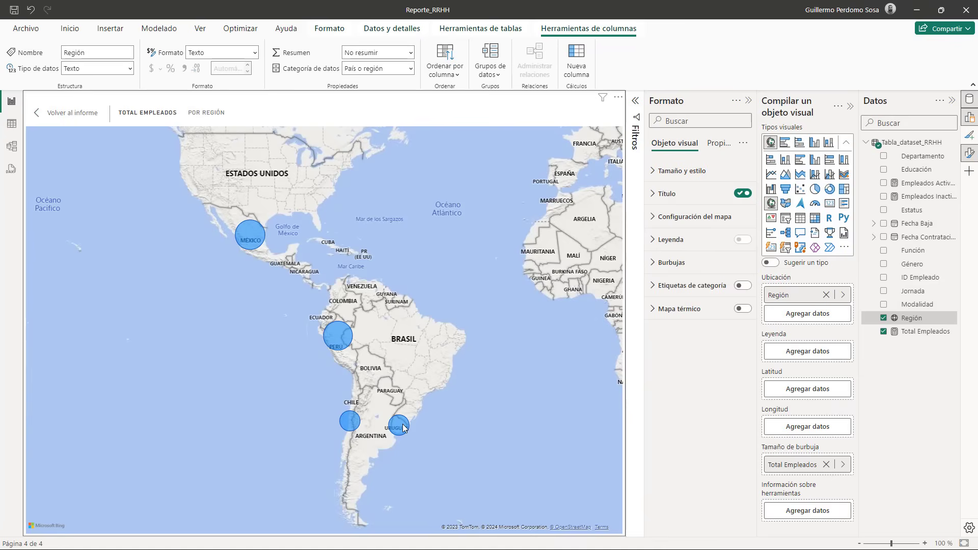
- Add Empleados Activos and Empleados Inactivos to the map's tooltip information
mouse_move(403, 428)
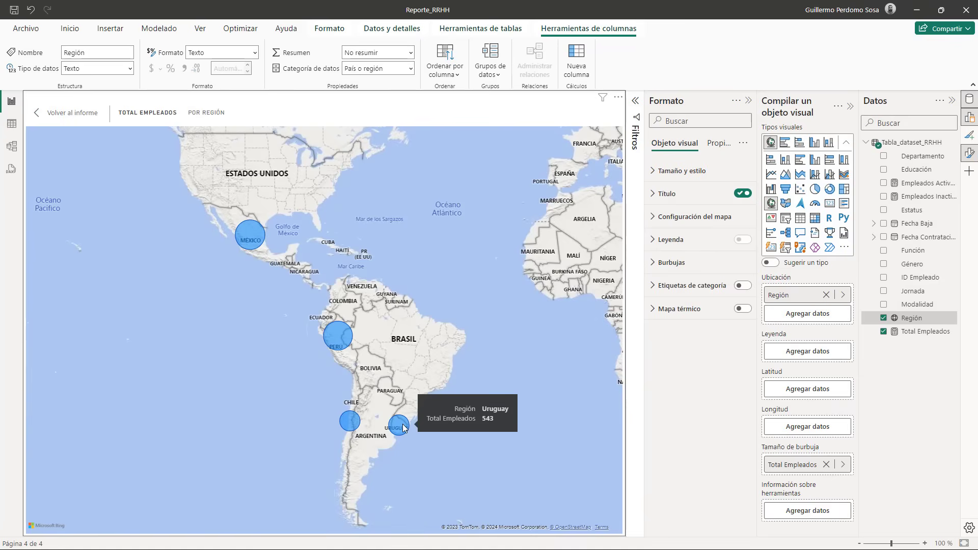
click(809, 514)
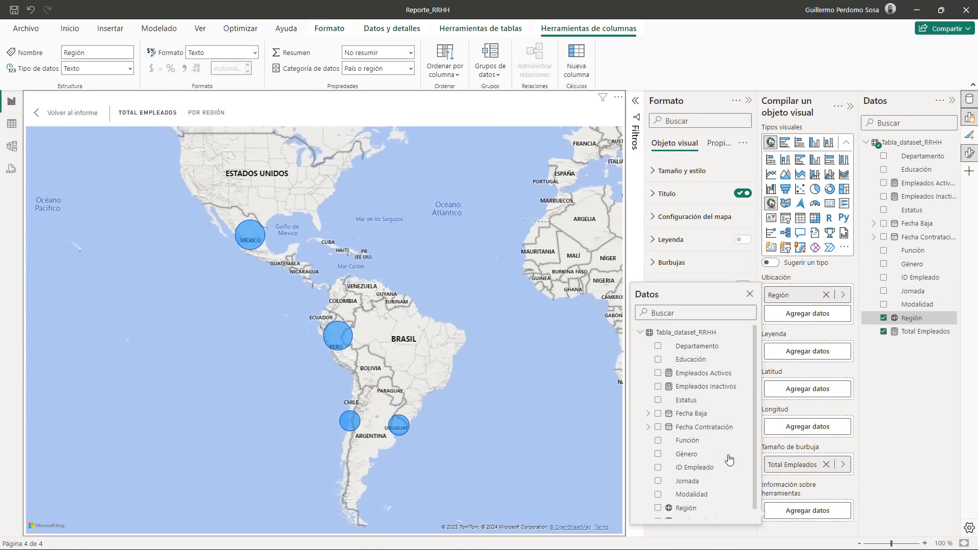
scroll(729, 460, down, 1)
click(657, 363)
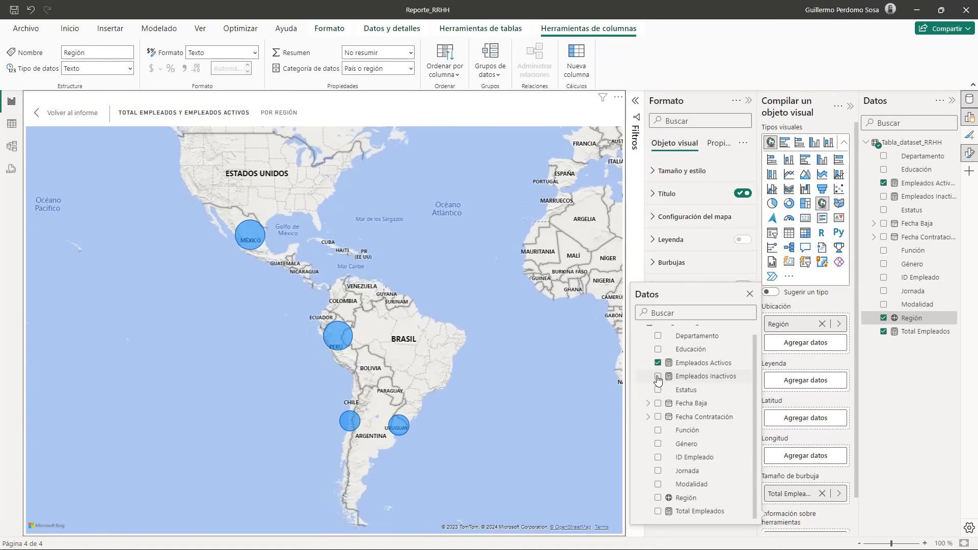
click(658, 377)
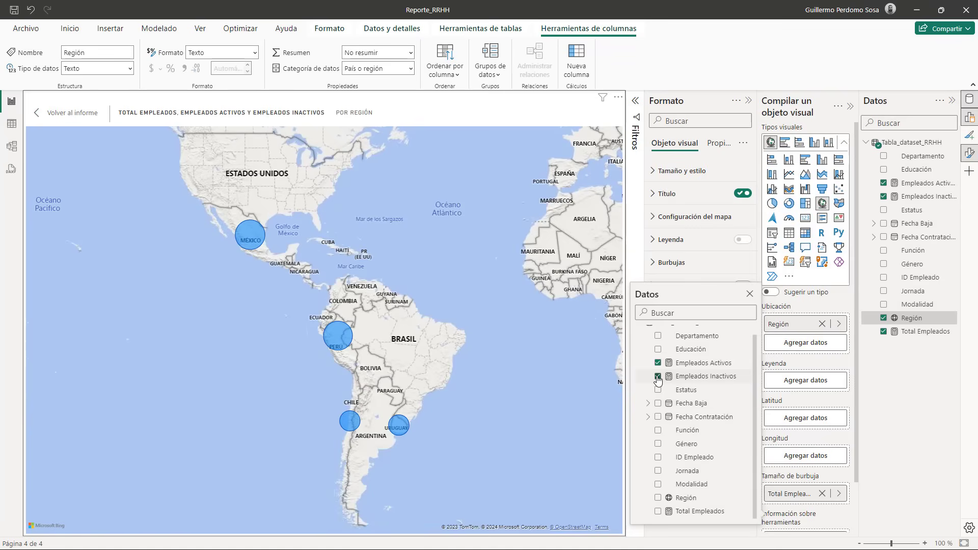
- Inspect the tooltip of the Perú bubble on the map and return to the report page
click(340, 344)
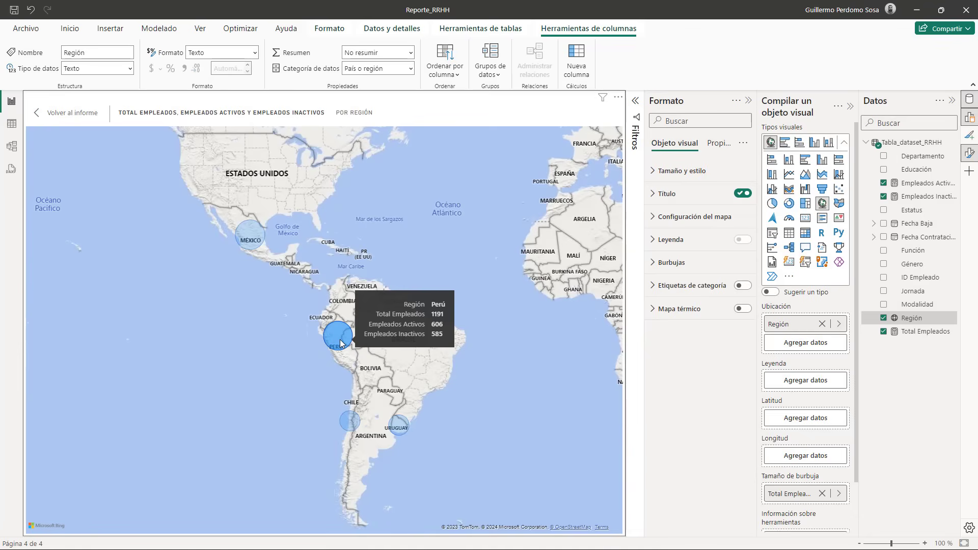
click(340, 342)
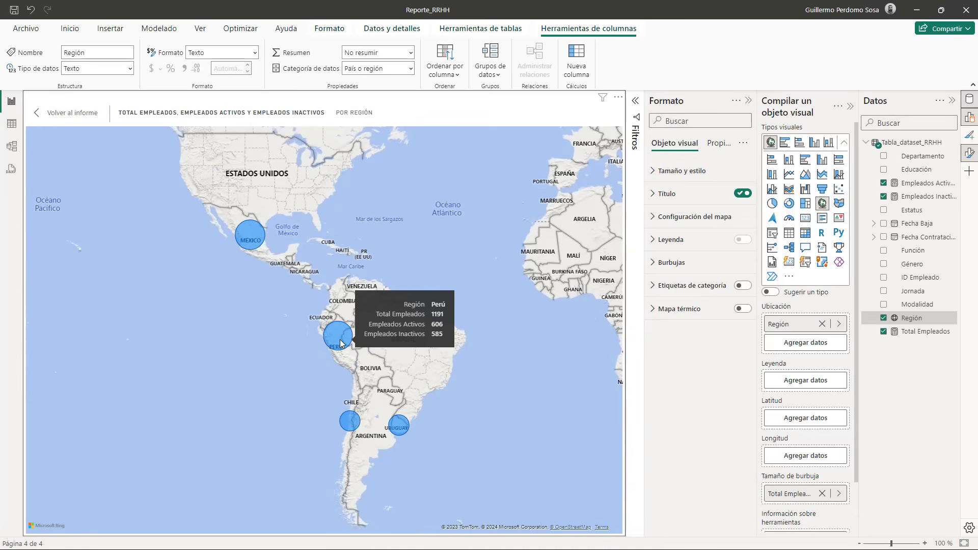
click(71, 115)
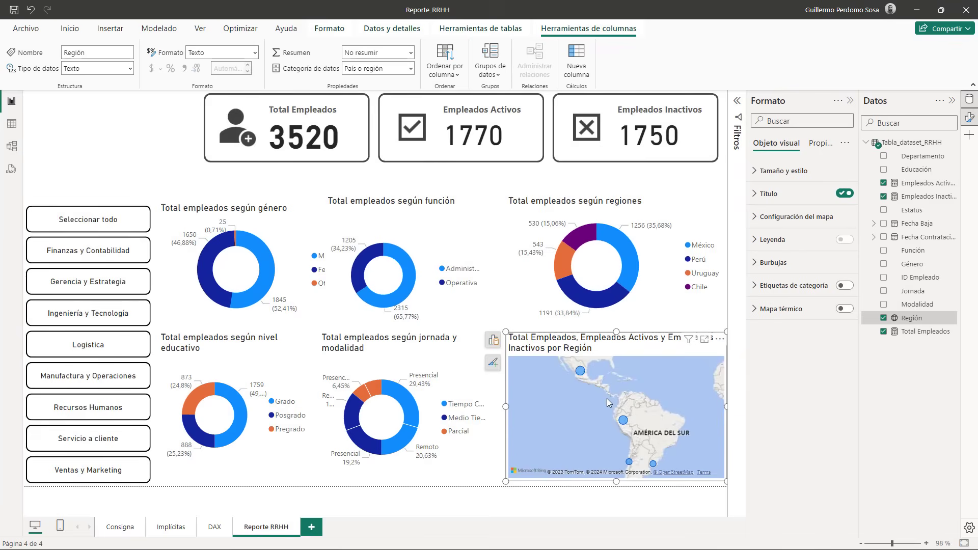
- Hide the map's title, nudge the género donut chart up slightly and open its size and position settings
click(845, 194)
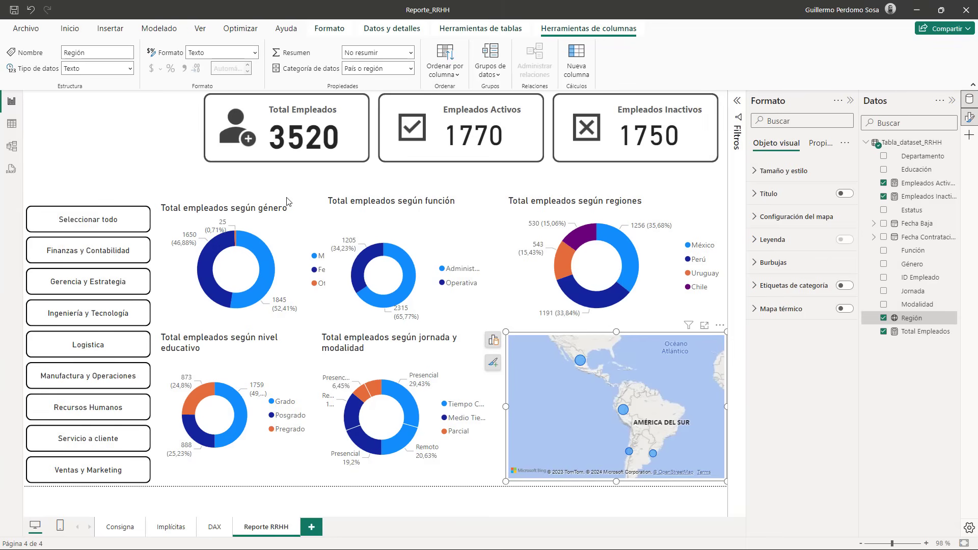
click(281, 231)
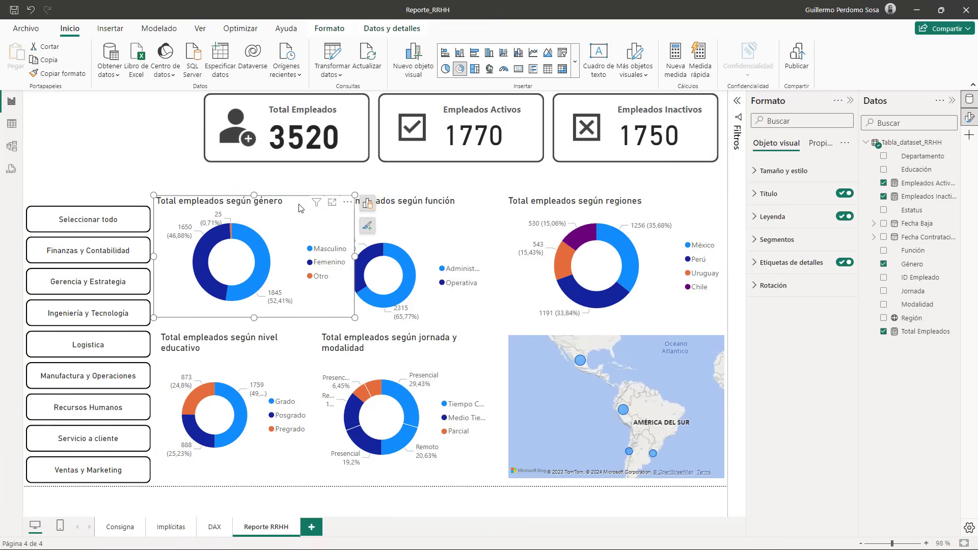
click(775, 171)
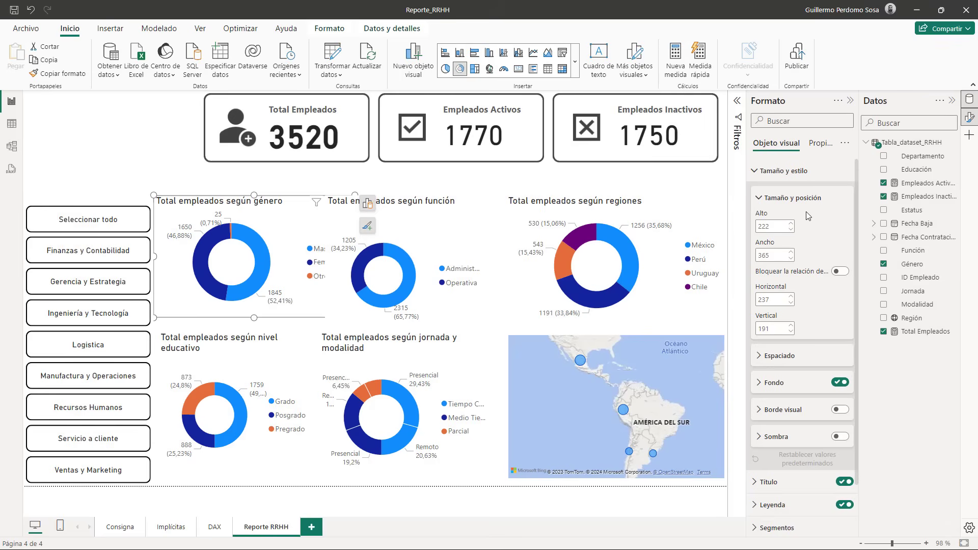
- Try a width of 400 for the nivel educativo donut chart
click(88, 202)
click(530, 411)
click(481, 375)
drag(486, 411, 506, 410)
click(229, 415)
click(770, 256)
text(400)
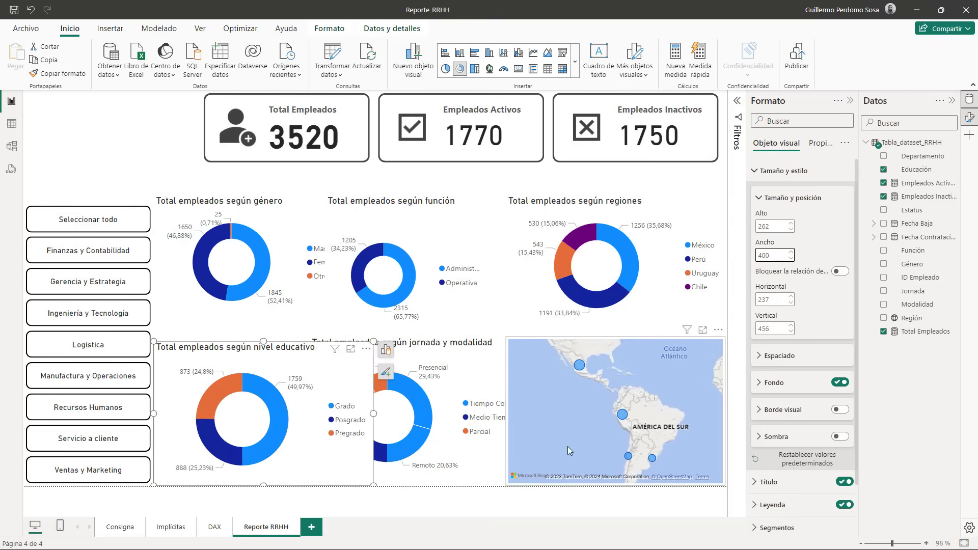
- Undo the latest size and position changes to the charts and the map
click(30, 12)
click(30, 12)
click(31, 11)
click(31, 11)
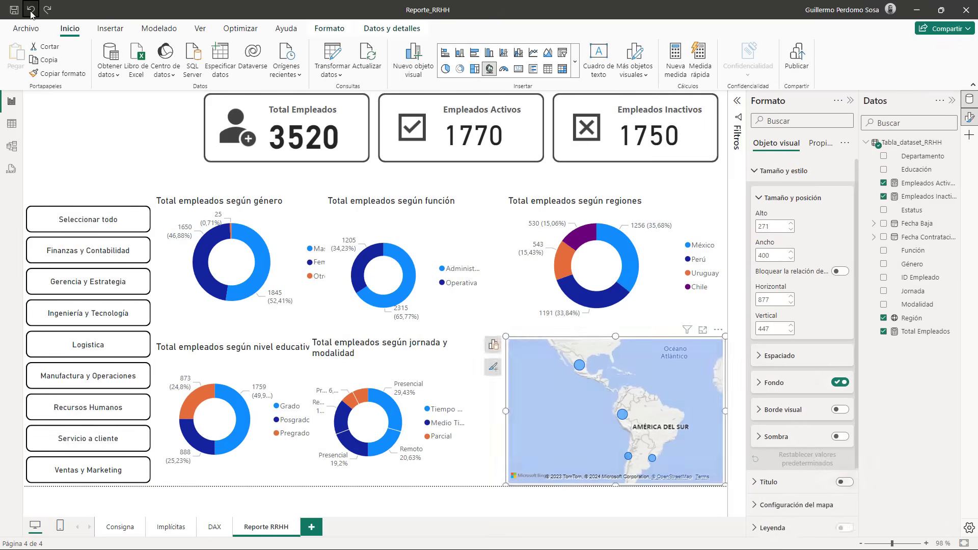
click(30, 12)
click(31, 12)
click(30, 13)
- Lower the employee cards slightly and widen their row up to the slicer, then stretch the slicer upward to a height of 574
drag(336, 155, 336, 160)
drag(201, 132, 154, 133)
click(87, 202)
drag(86, 202, 87, 170)
click(296, 165)
- Set the width of the nivel educativo, jornada y modalidad and other donut charts and the map to 330
click(229, 415)
double_click(770, 255)
text(330)
click(407, 413)
double_click(770, 255)
text(330)
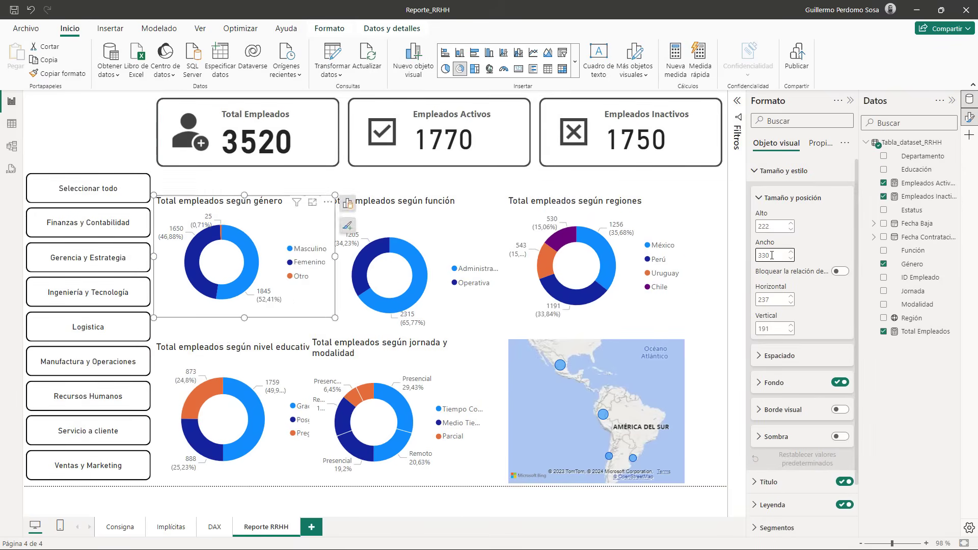
- Shift the map, the regiones donut and the jornada y modalidad donut away from the slicer, raising regiones closer to the cards
drag(665, 339, 704, 338)
drag(666, 228, 705, 212)
click(474, 224)
drag(445, 380, 484, 380)
click(147, 173)
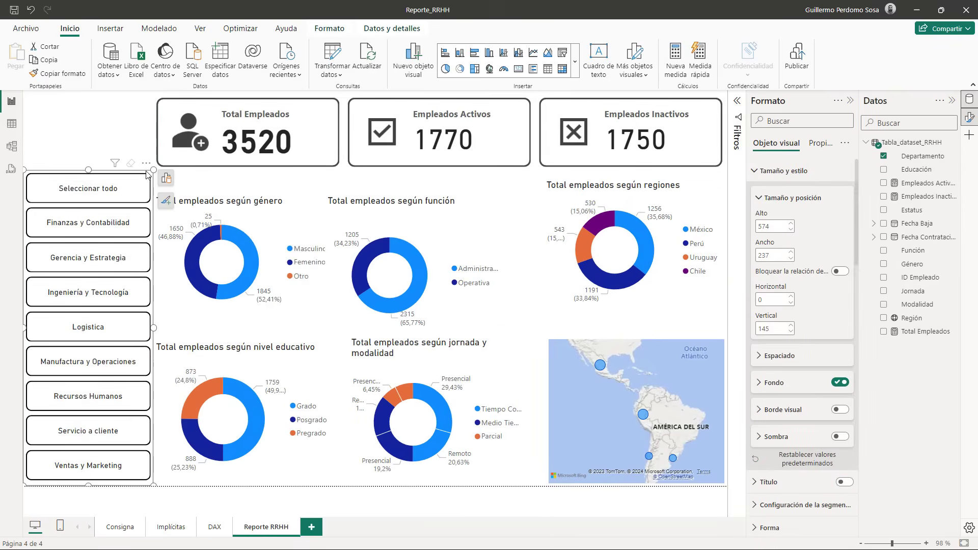
- Set the height of the donut charts, including regiones and género, to 264
click(522, 373)
click(703, 212)
drag(771, 227, 745, 228)
text(264)
click(305, 224)
double_click(764, 226)
text(264)
- Line up the género, función and regiones donut charts in one evenly spaced row just beneath the employee cards
drag(265, 231, 266, 216)
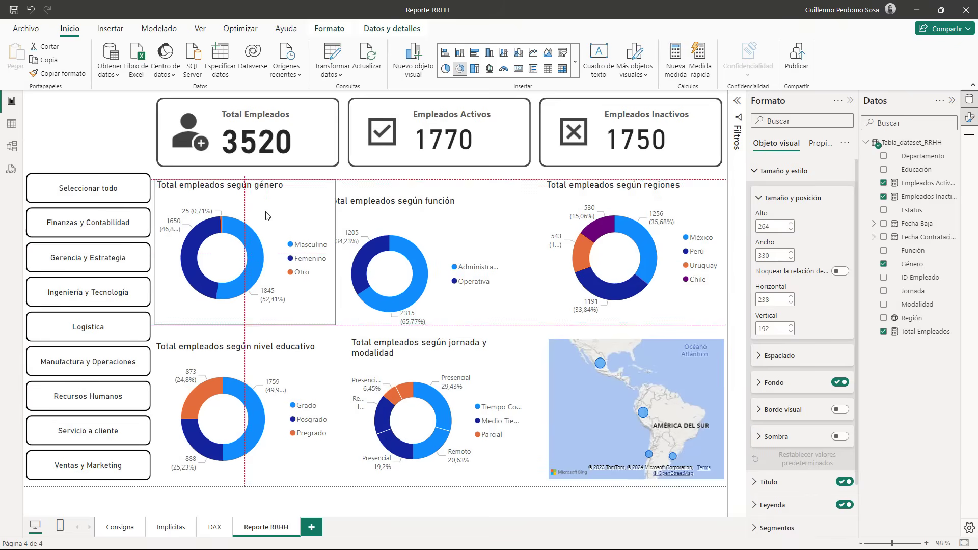
drag(469, 220, 492, 204)
click(502, 392)
drag(700, 203, 702, 212)
drag(492, 209, 492, 217)
drag(305, 209, 306, 217)
- Nudge the row of employee cards down slightly, closer to the donut charts
click(91, 173)
drag(326, 123, 326, 127)
click(543, 341)
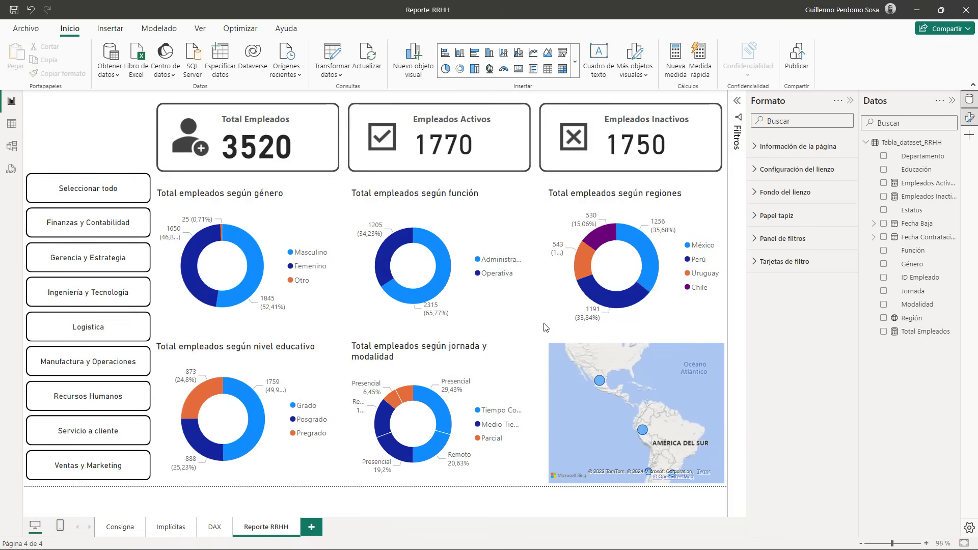
- Distribute the género, función and regiones donut charts and the department slicer horizontally with even spacing
click(553, 322)
ctrl+click(514, 320)
ctrl+click(323, 320)
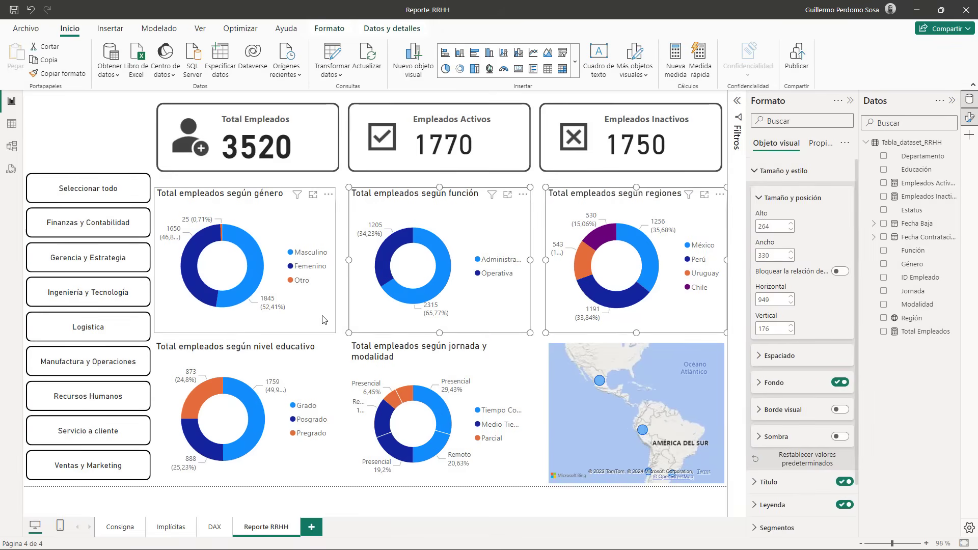
ctrl+click(322, 319)
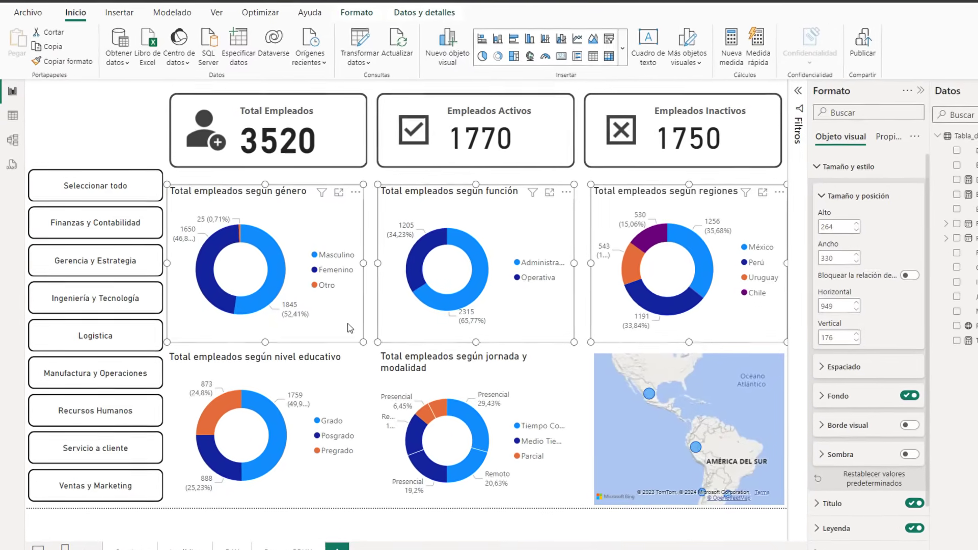
ctrl+click(157, 172)
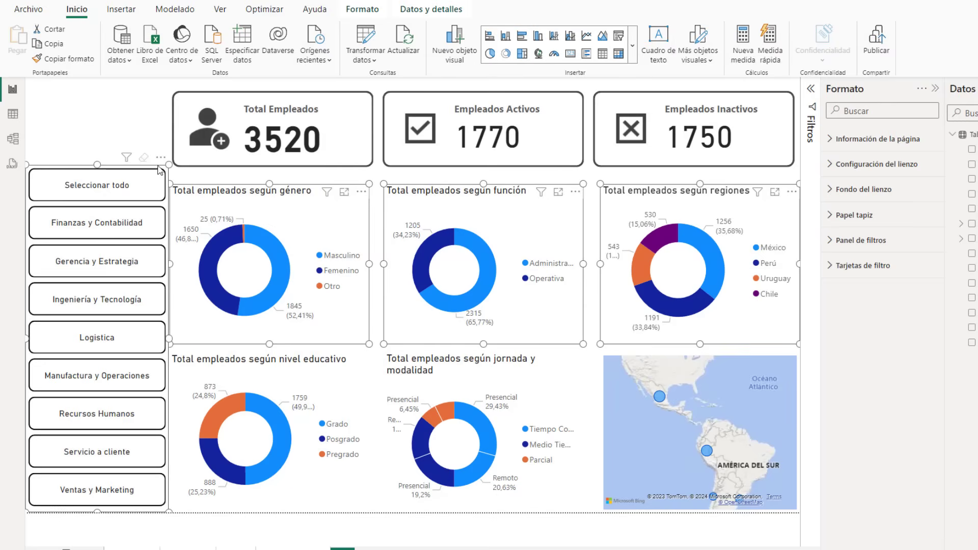
click(350, 10)
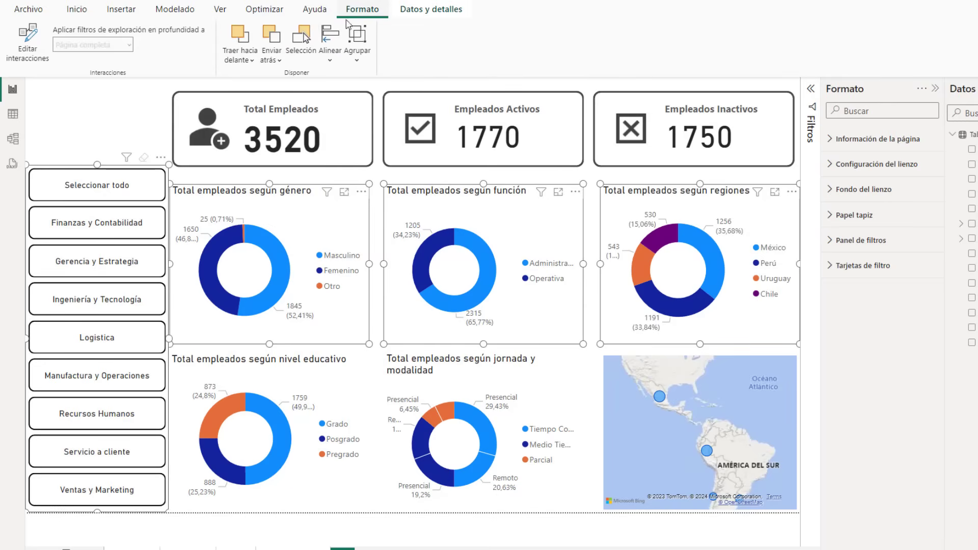
click(330, 57)
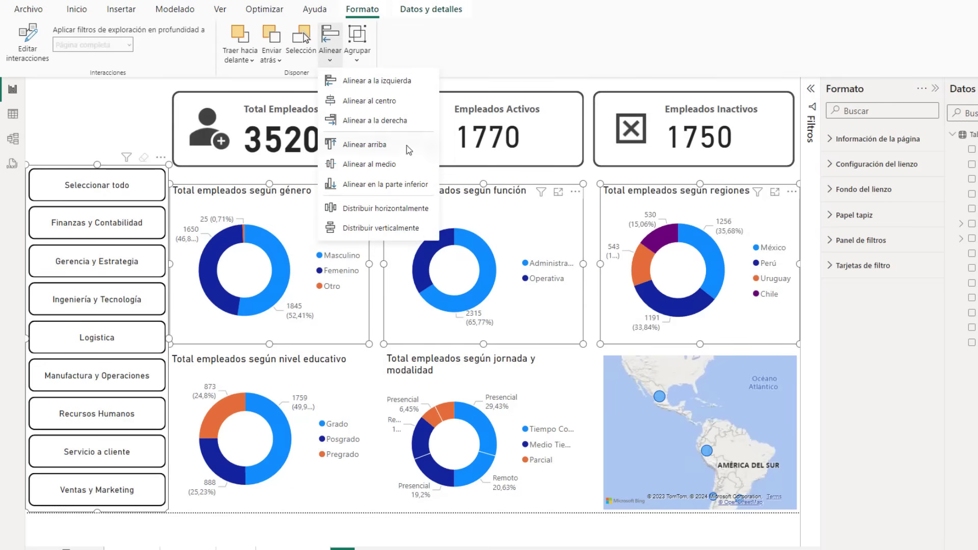
click(391, 209)
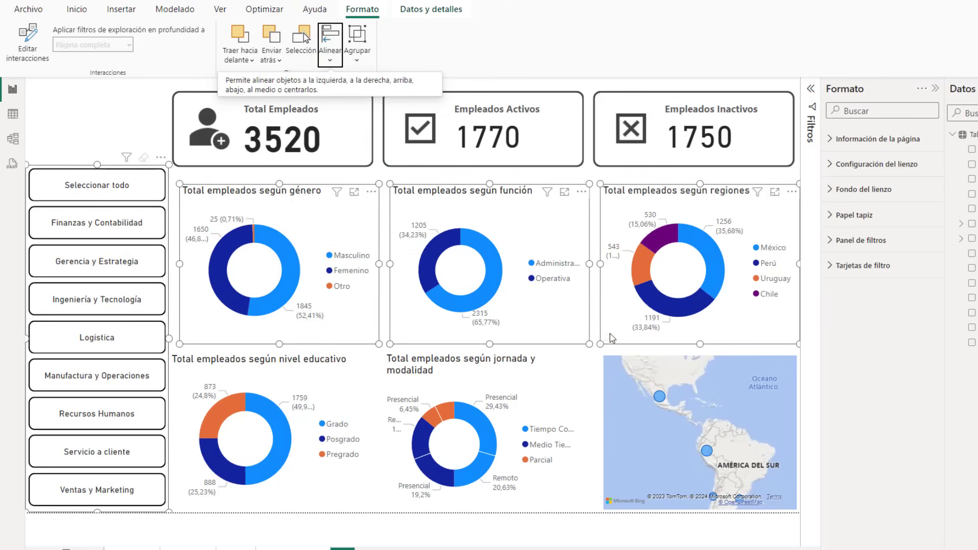
- Distribute the map, the jornada y modalidad donut, the nivel educativo donut and the department slicer horizontally with even spacing
click(643, 355)
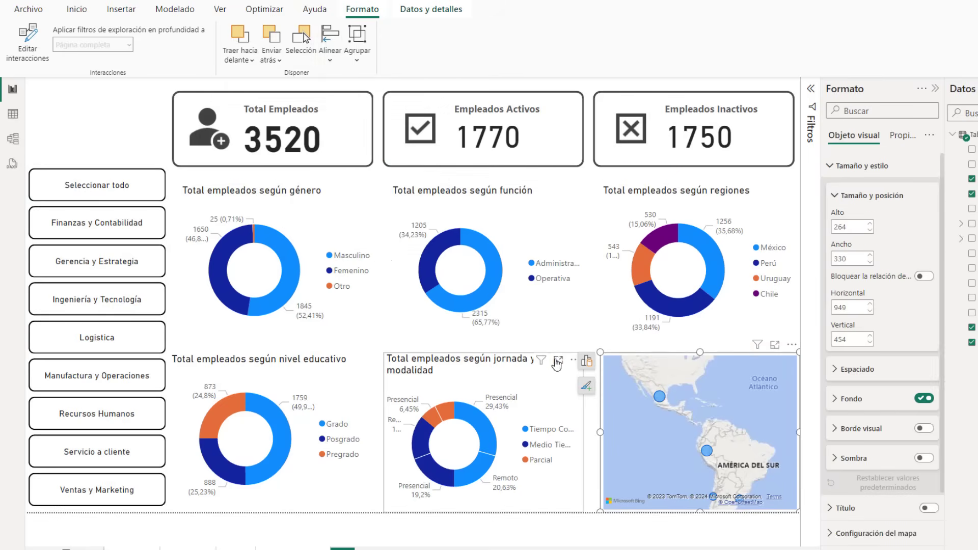
ctrl+click(546, 390)
ctrl+click(351, 391)
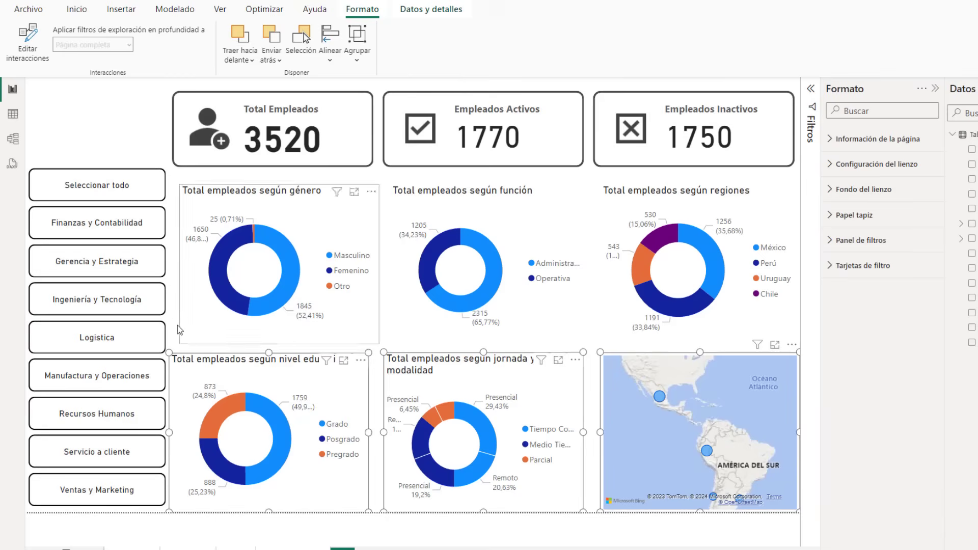
ctrl+click(170, 323)
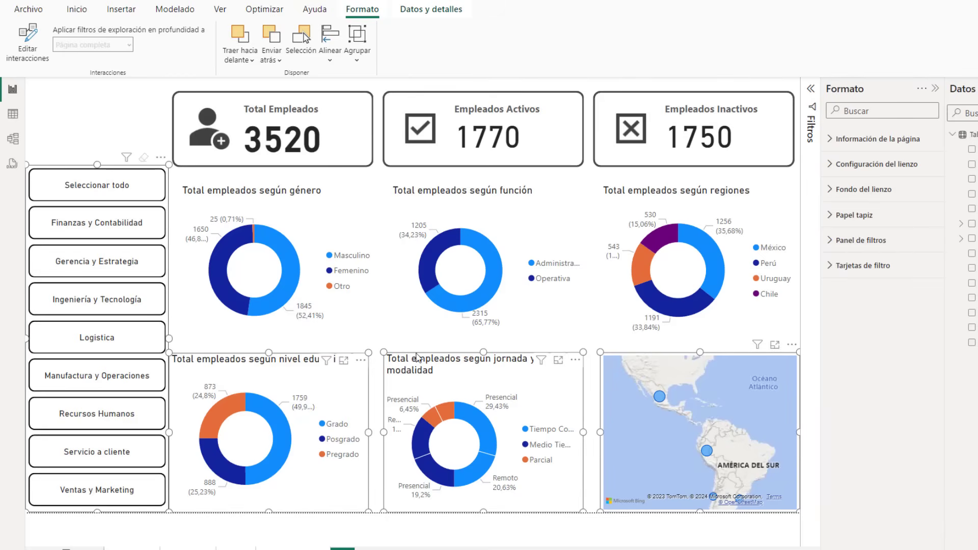
click(330, 44)
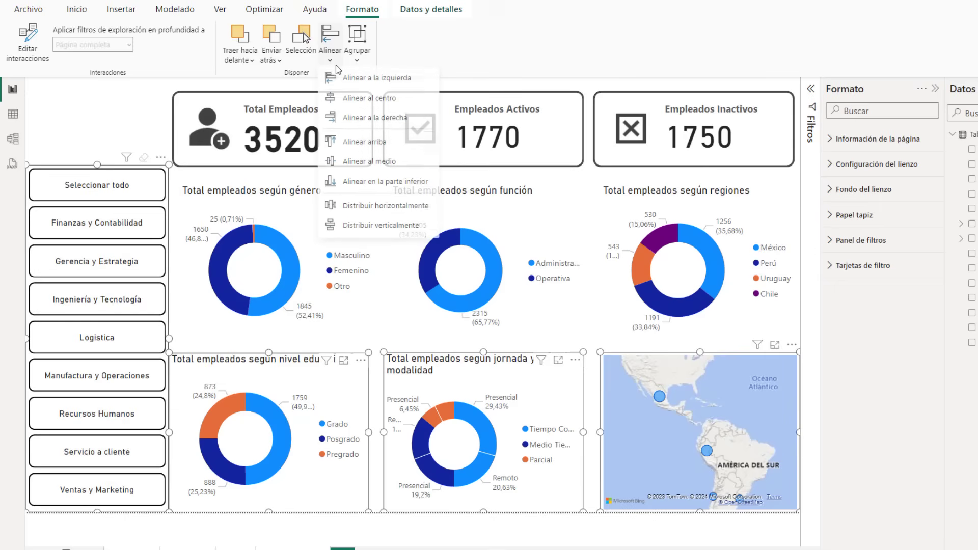
click(384, 227)
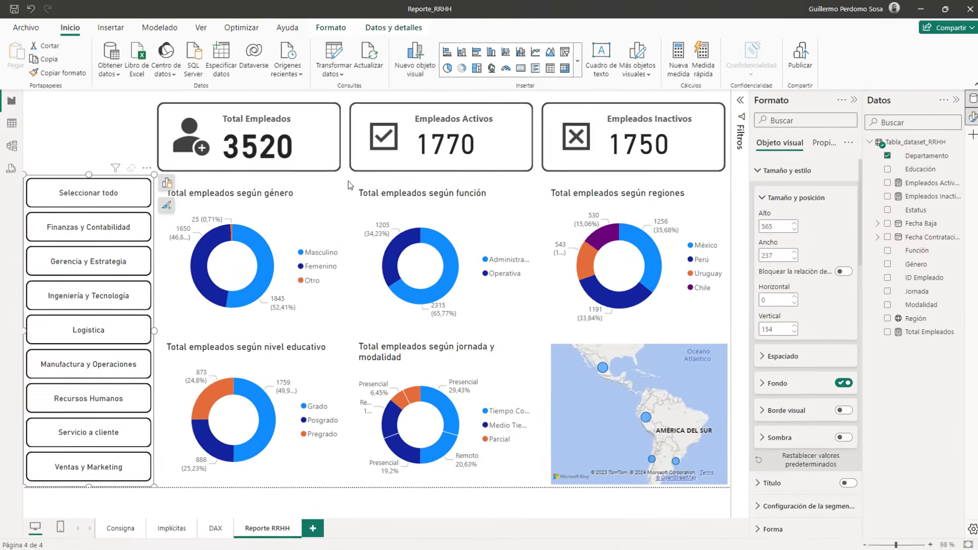
- Enter on-object editing of the género donut and bring up its legend options
click(345, 228)
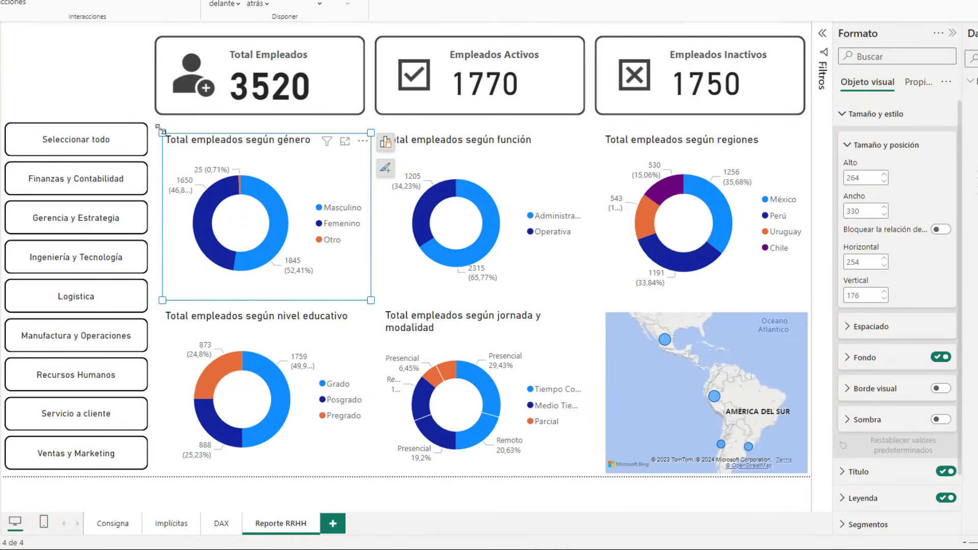
click(359, 287)
click(388, 285)
click(354, 284)
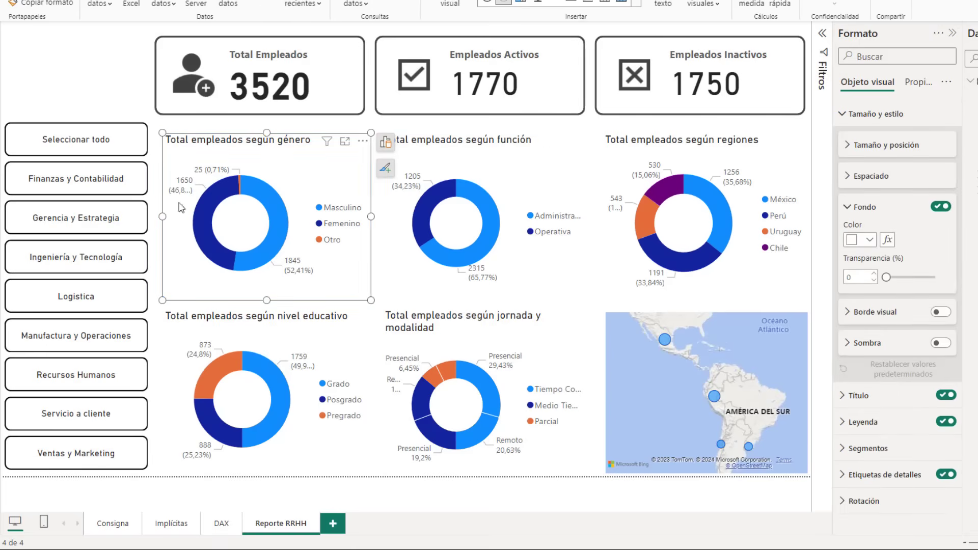
double_click(343, 267)
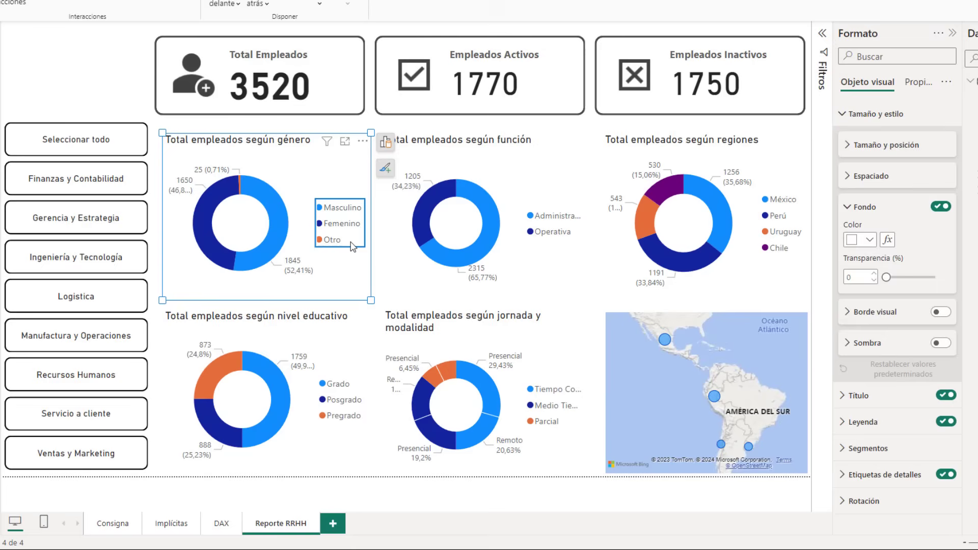
click(352, 246)
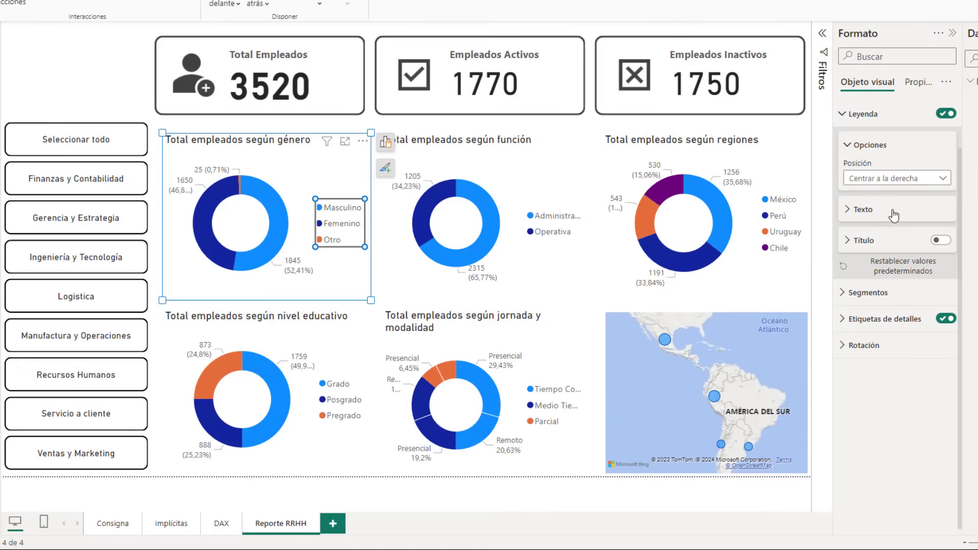
- Shorten the title of the género donut chart to "Género"
click(289, 144)
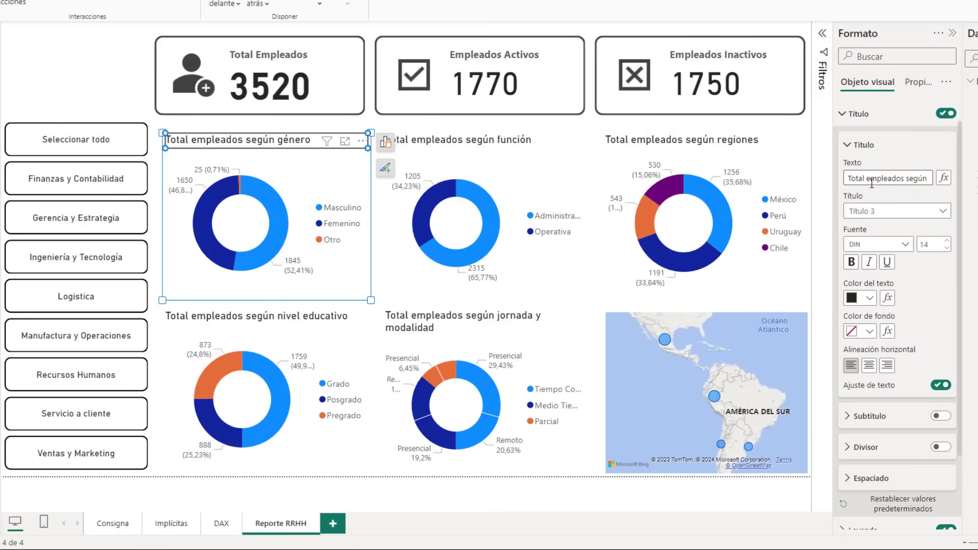
drag(926, 180, 812, 192)
key(BackSpace)
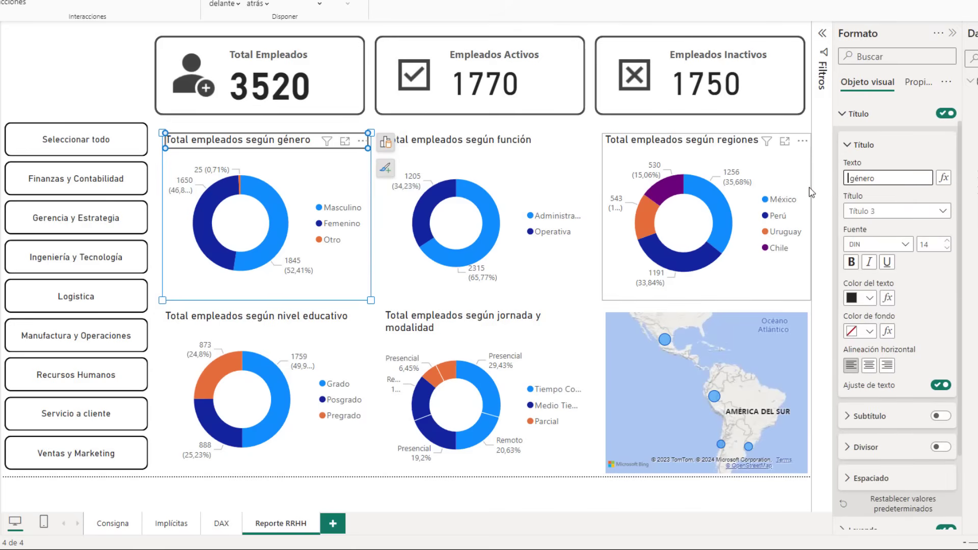
key(Delete)
text(G)
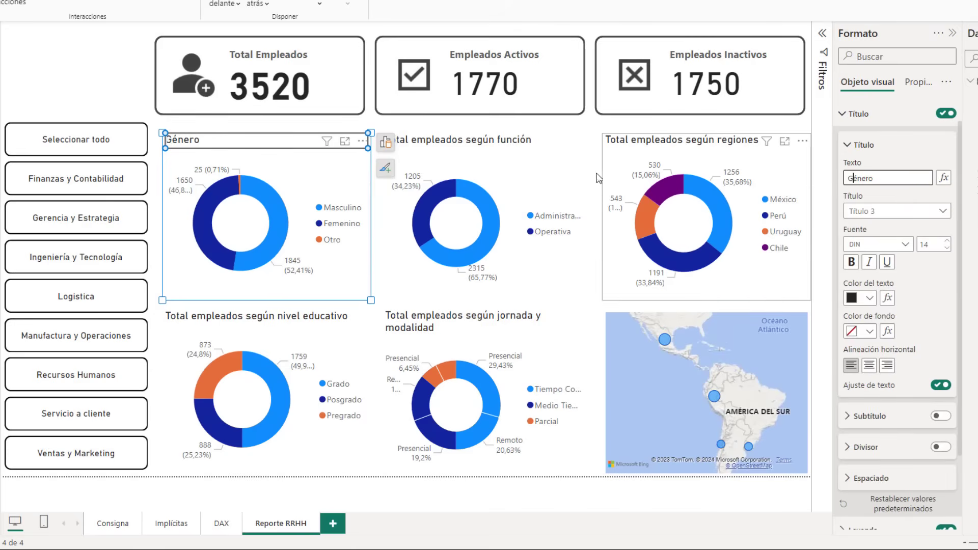
- Shorten the title of the función donut chart to "Función"
click(524, 159)
click(517, 148)
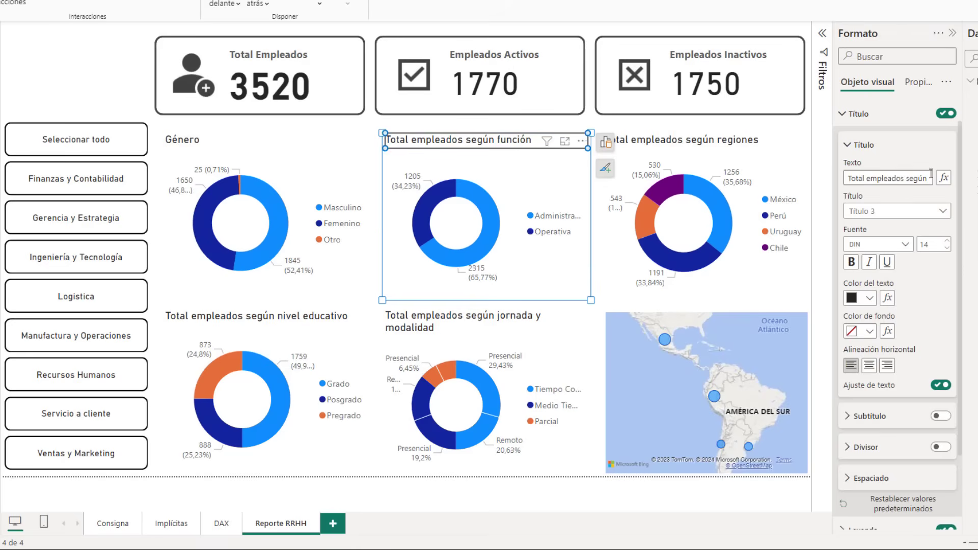
drag(930, 178, 818, 184)
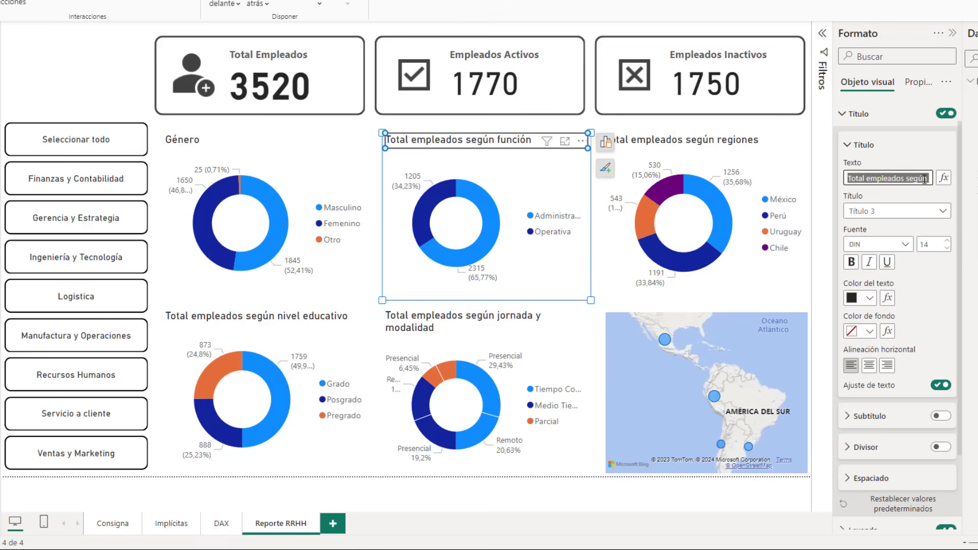
key(BackSpace)
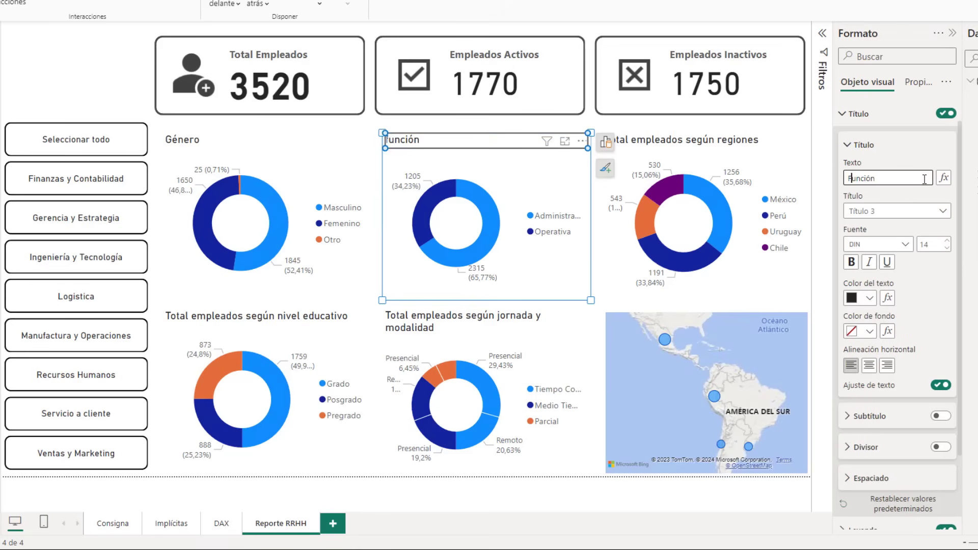
- Shorten the title of the regiones donut chart to "Regiones"
click(776, 152)
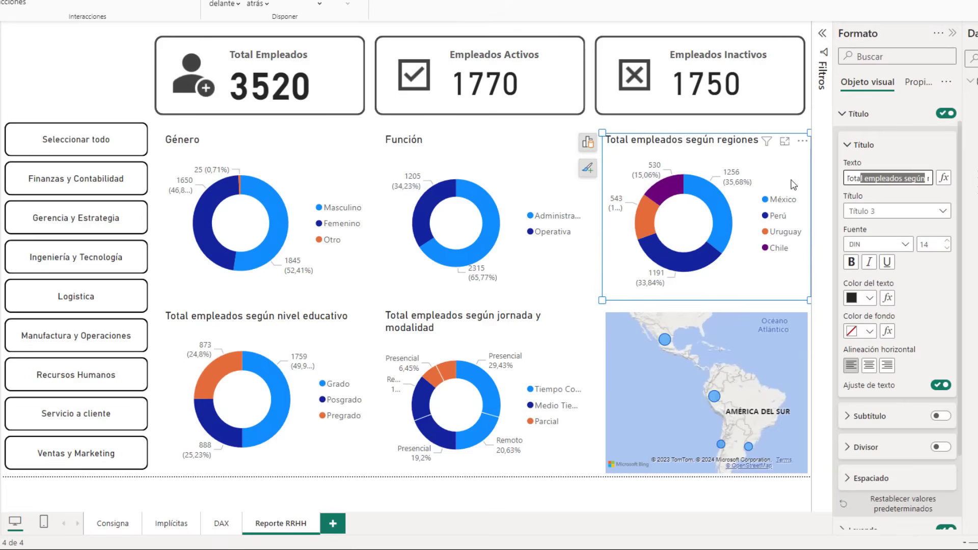
drag(791, 181, 774, 181)
key(Delete)
key(Delete)
key(Delete)
text(Regiones)
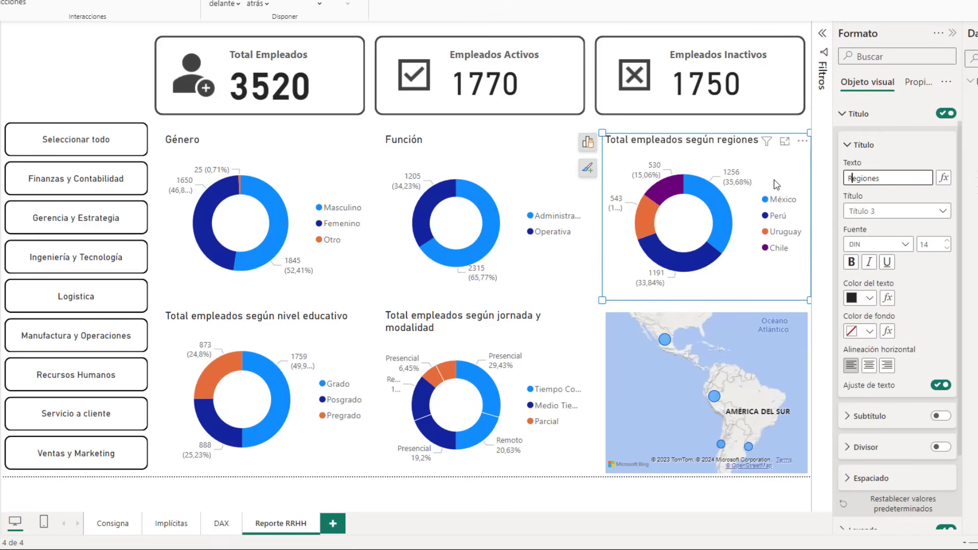
- Shorten the title of the jornada y modalidad donut chart to "Jornada y modalidad"
click(521, 331)
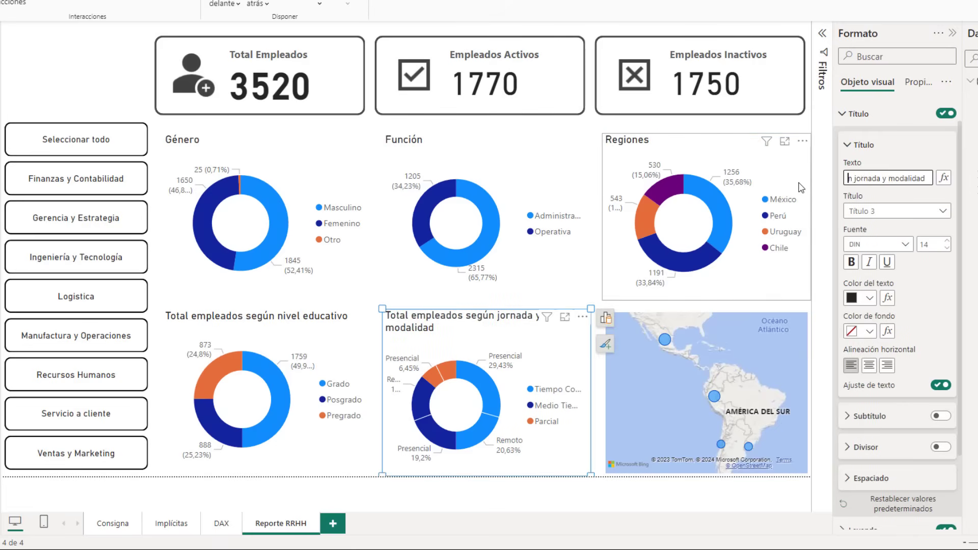
key(Delete)
key(Delete)
key(Delete)
text(J)
- Shorten the title of the nivel educativo donut chart to "Nivel educativo"
click(293, 338)
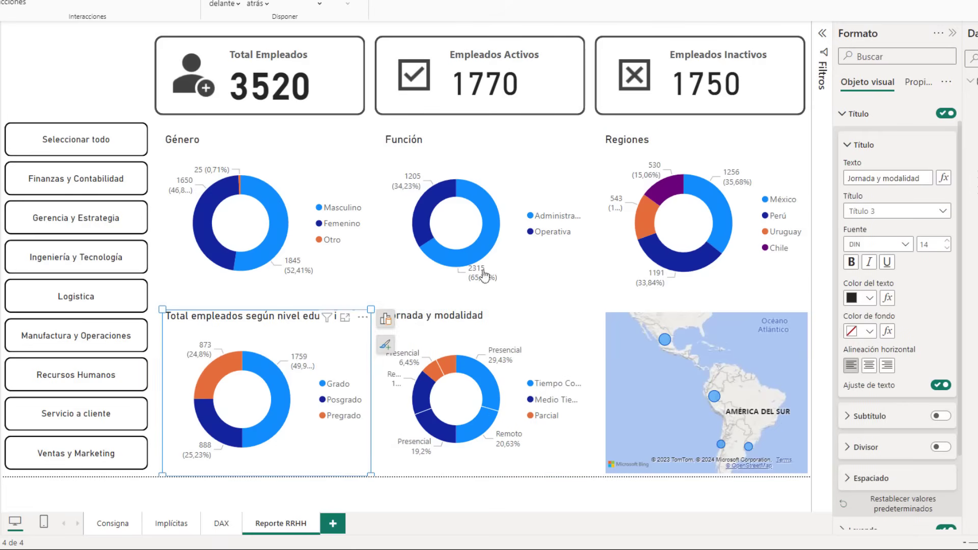
drag(929, 177, 745, 182)
key(Delete)
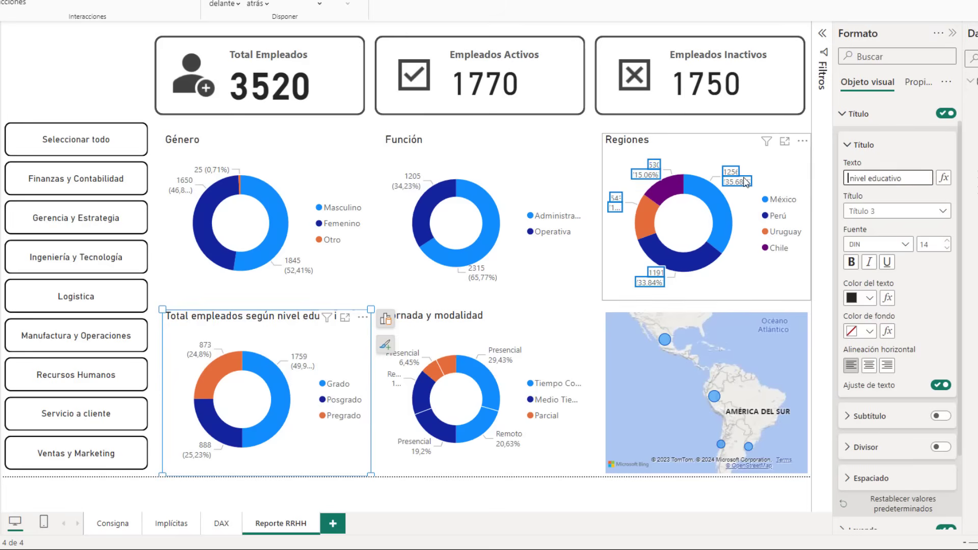
key(Delete)
text(N)
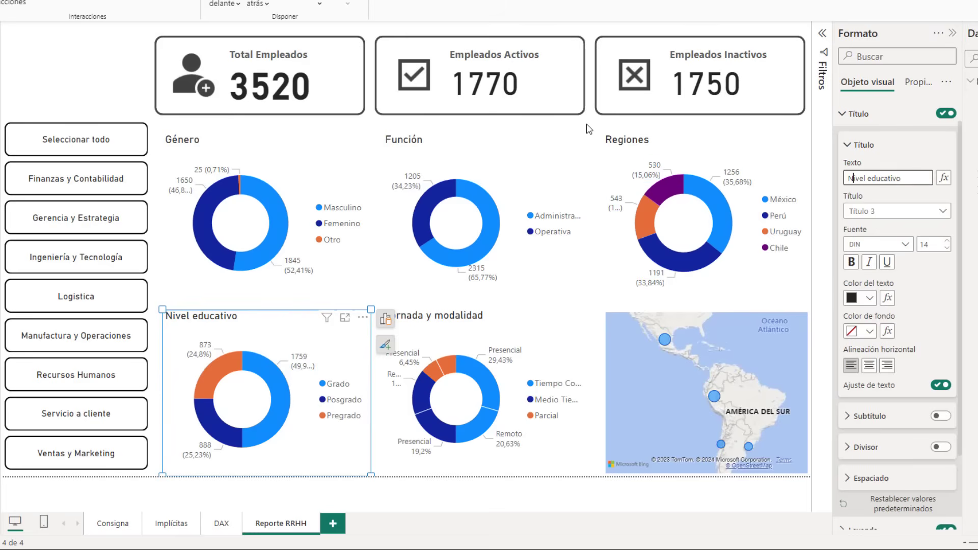
click(588, 129)
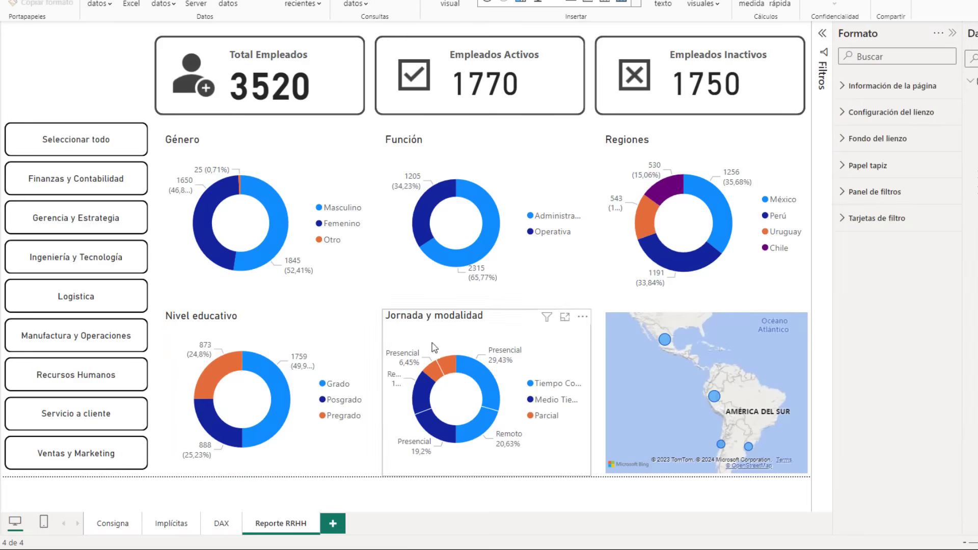
- Set the legend position of the Género and Función donut charts to "Abajo, en el centro"
click(308, 174)
click(352, 216)
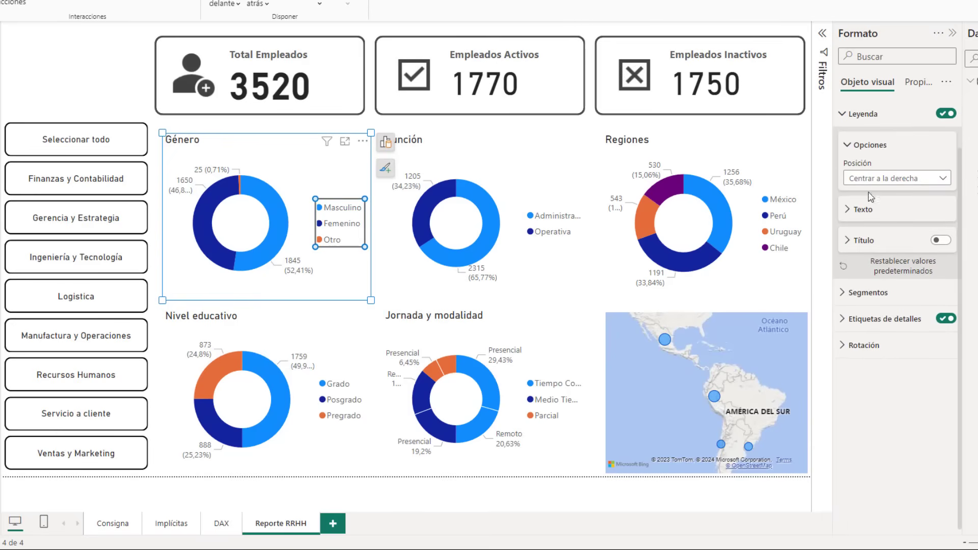
click(885, 183)
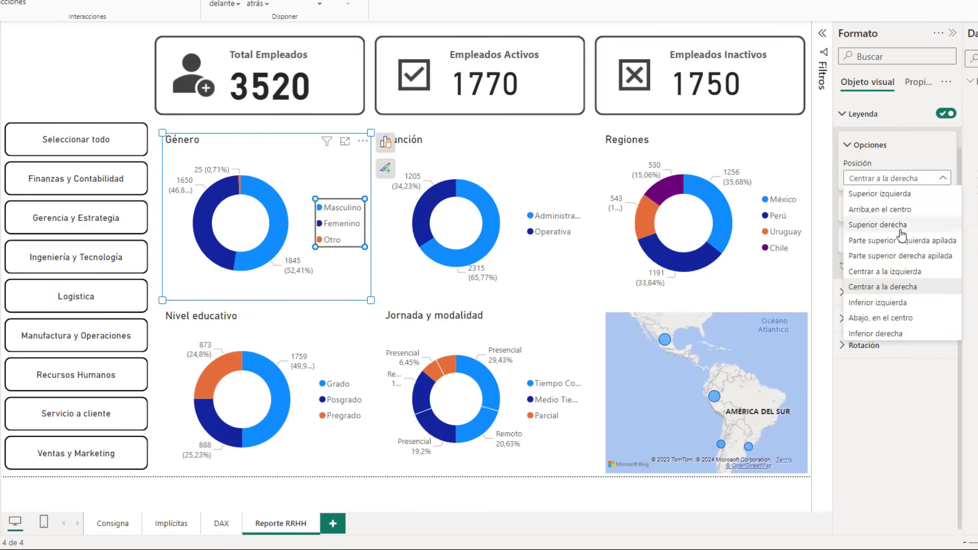
click(901, 318)
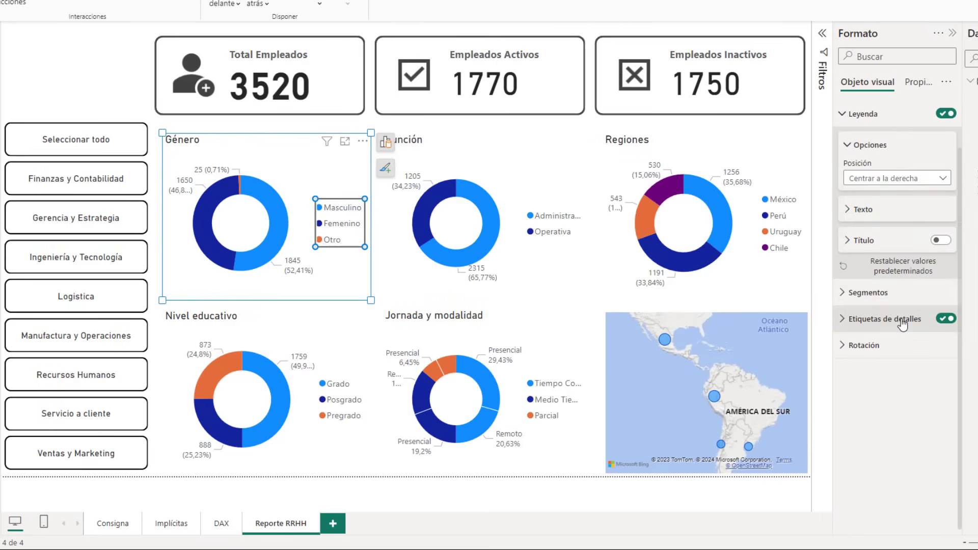
click(573, 285)
click(889, 184)
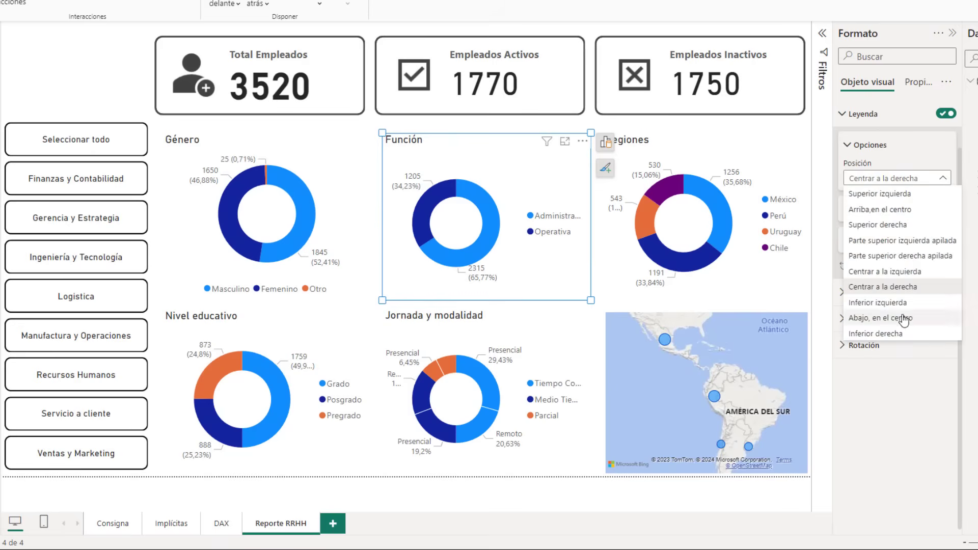
click(880, 318)
- Set the legend position of the Regiones and Nivel educativo donut charts to "Abajo, en el centro"
click(804, 238)
click(921, 186)
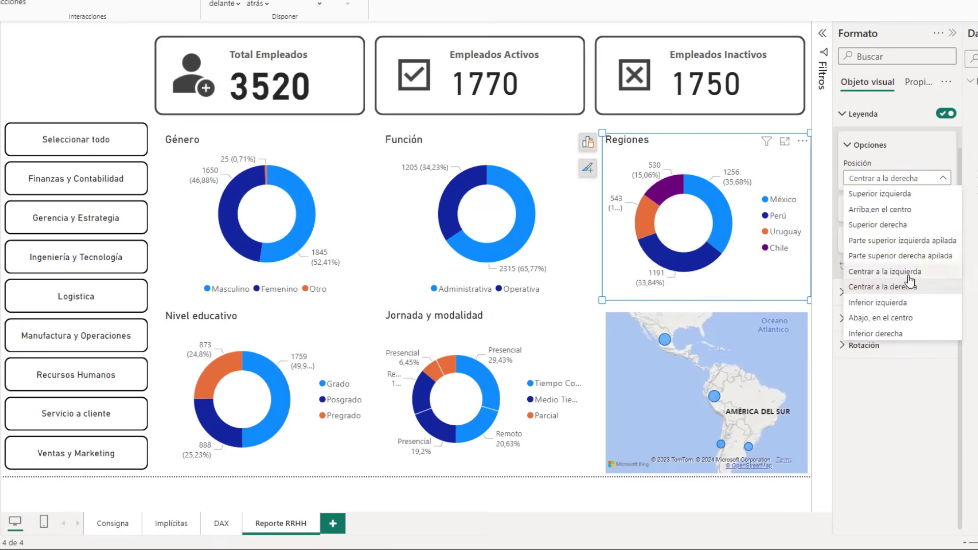
click(881, 318)
click(354, 328)
click(897, 178)
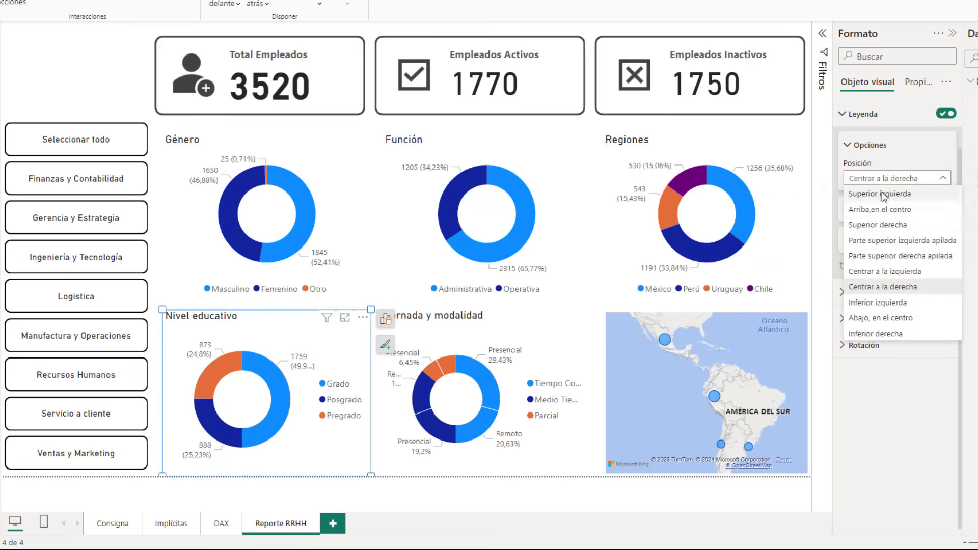
click(878, 317)
- Set the legend position of the Jornada y modalidad donut chart to "Abajo, en el centro"
click(522, 330)
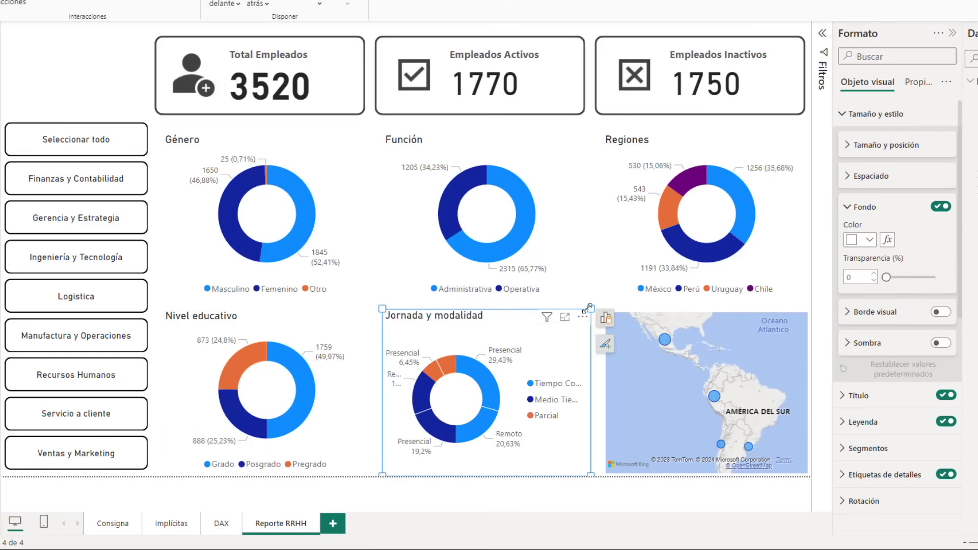
click(555, 399)
click(887, 182)
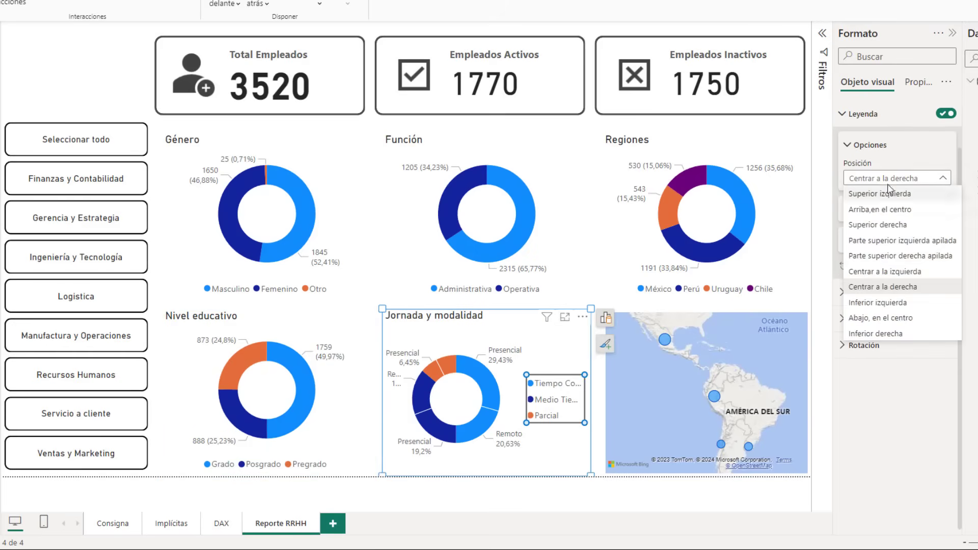
click(881, 318)
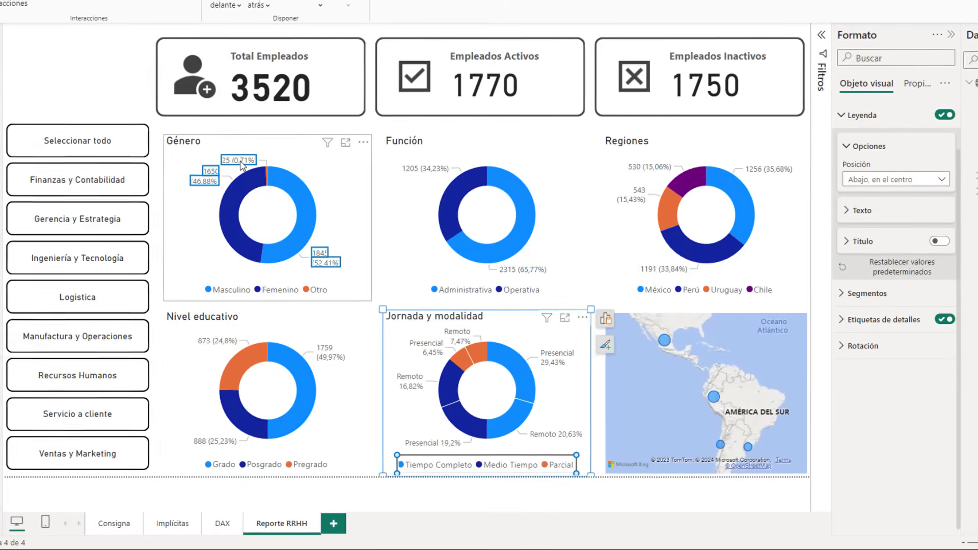
- Make the Género donut chart's detail labels bold and set their content to "Porcentaje del total"
click(239, 160)
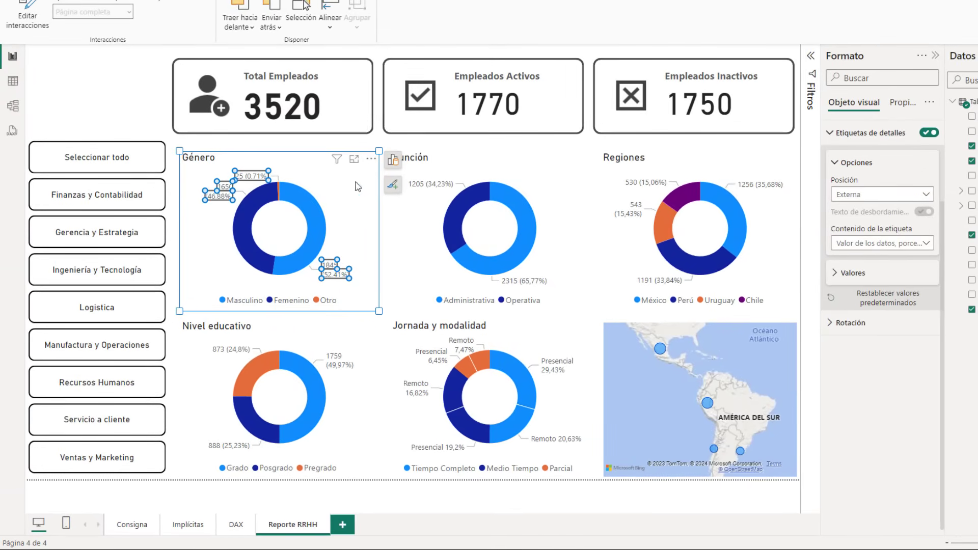
click(838, 273)
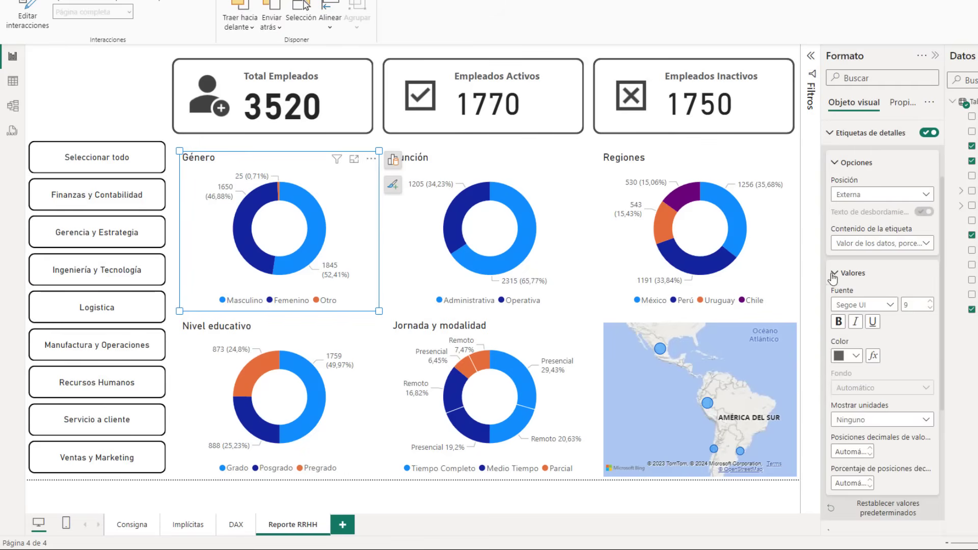
click(838, 322)
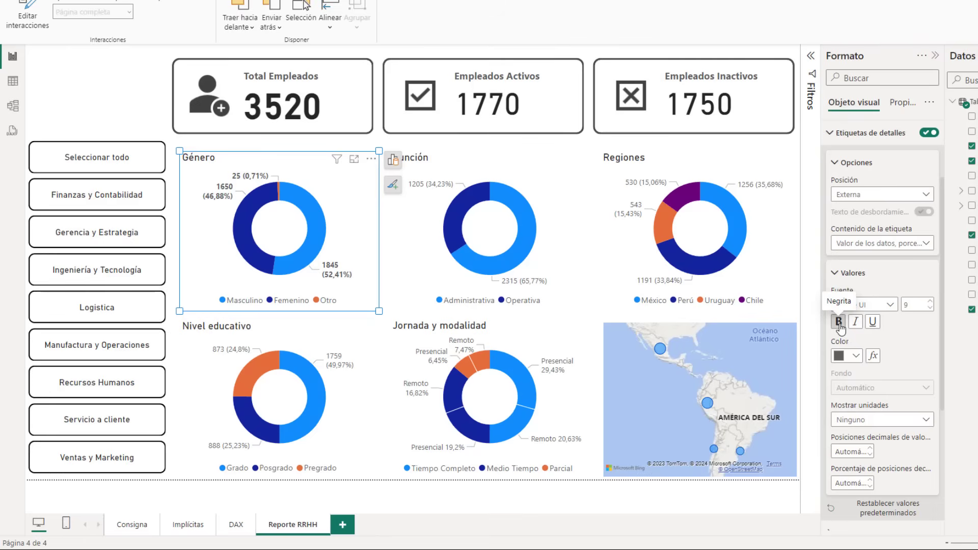
click(912, 246)
click(899, 288)
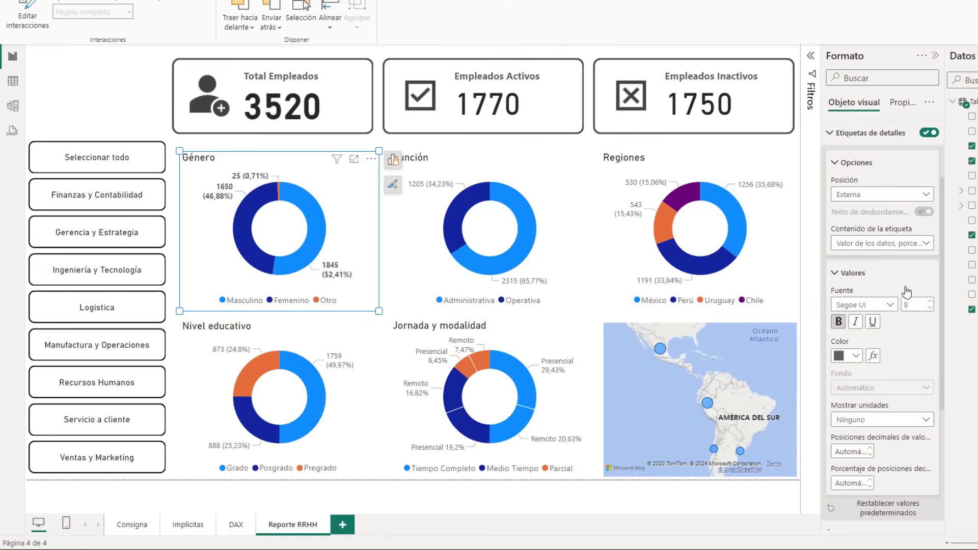
- Set the detail labels of the Función and Regiones donut charts to bold with "Porcentaje del total" as content
click(430, 183)
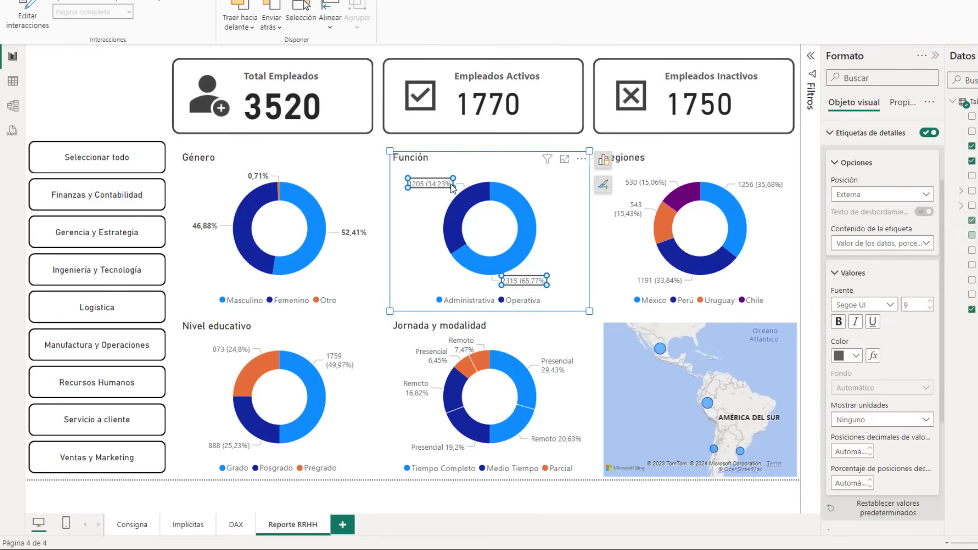
click(881, 244)
click(881, 287)
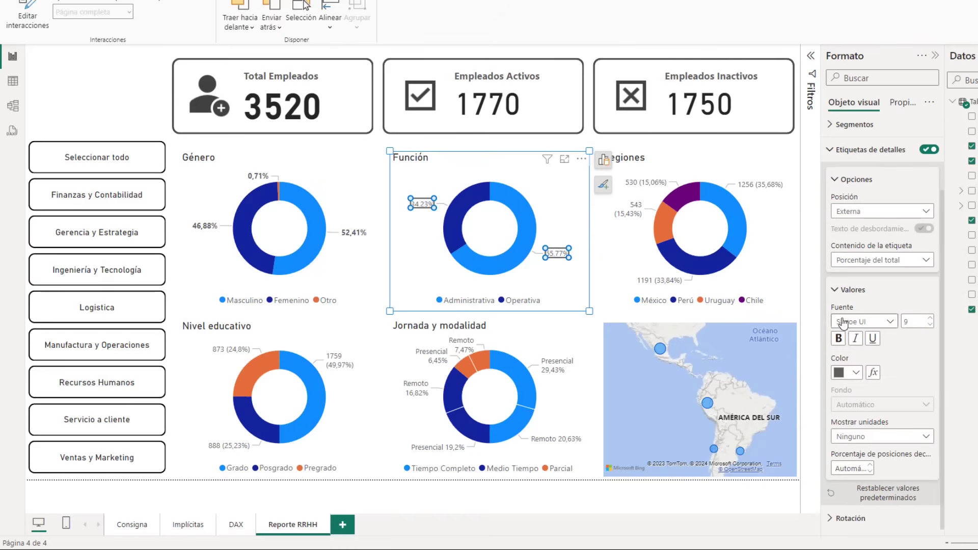
click(698, 166)
click(881, 260)
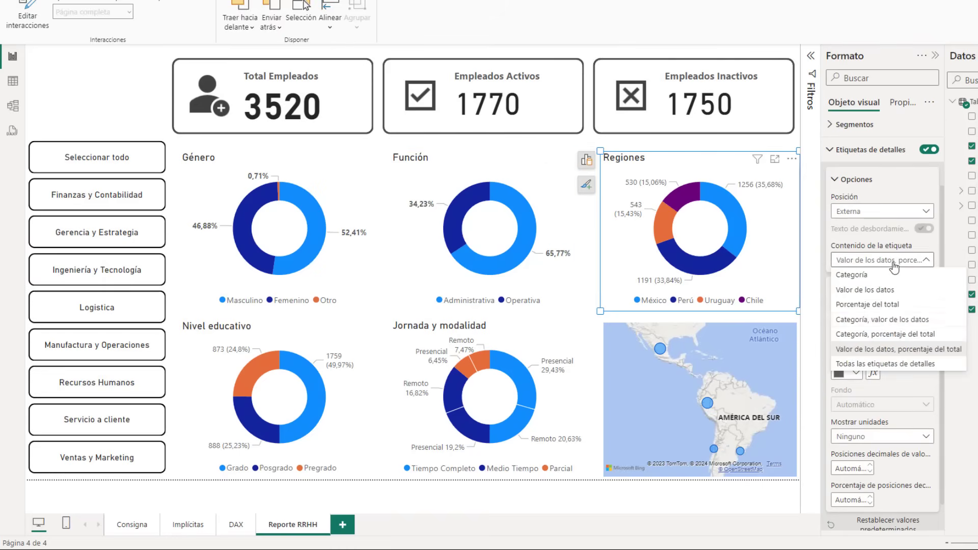
click(881, 304)
- Make the Nivel educativo donut chart's detail labels bold and limit their content to "Porcentaje del total"
click(306, 336)
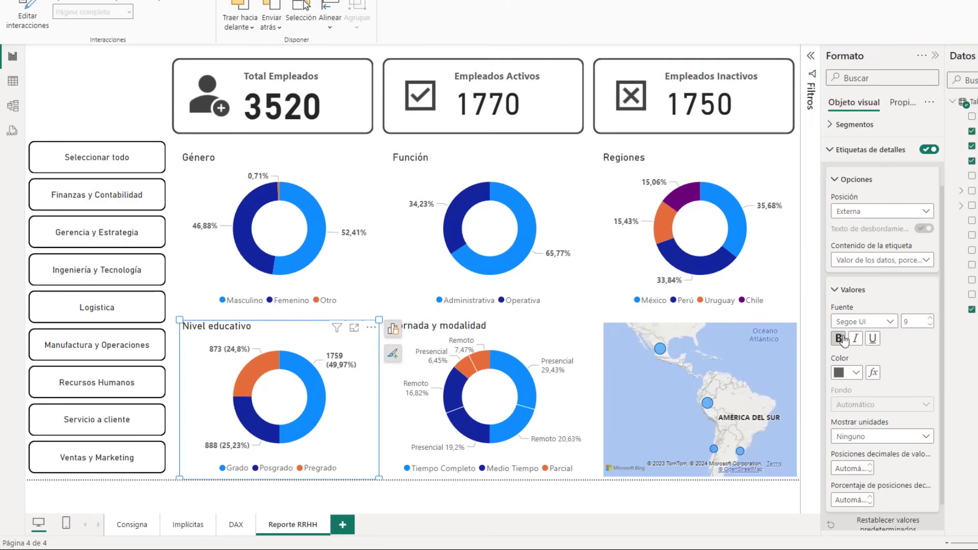
click(886, 260)
click(885, 334)
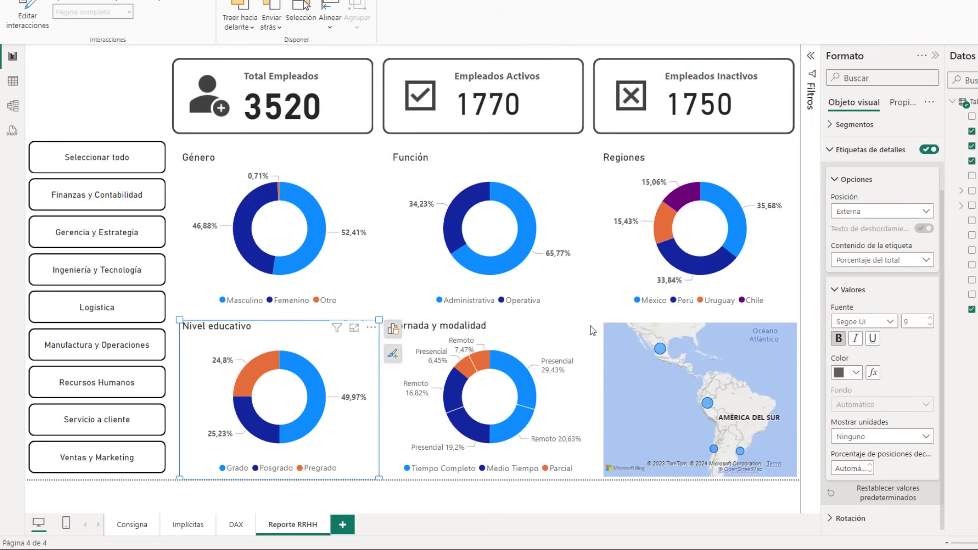
- Make the detail labels of the Jornada y modalidad donut chart bold, then deselect the chart
click(432, 320)
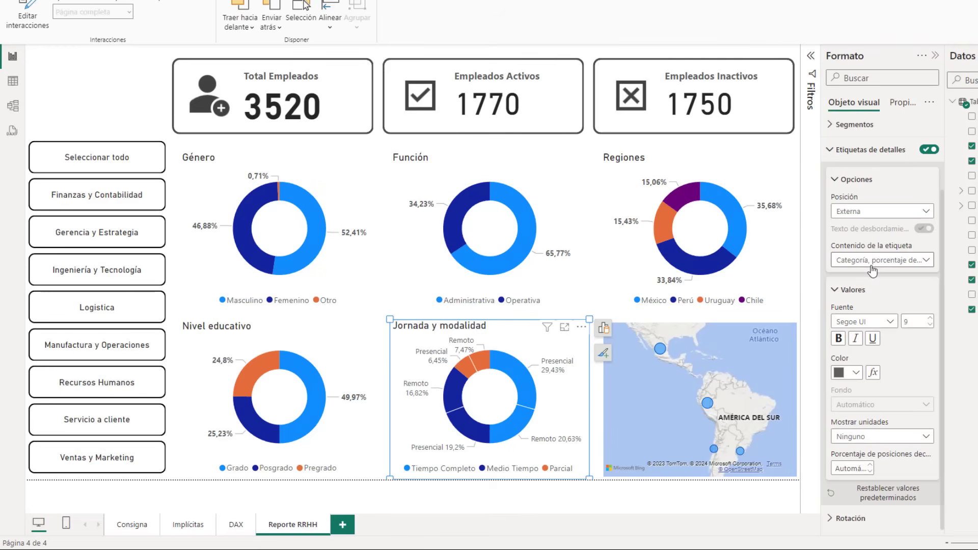
click(838, 338)
click(953, 102)
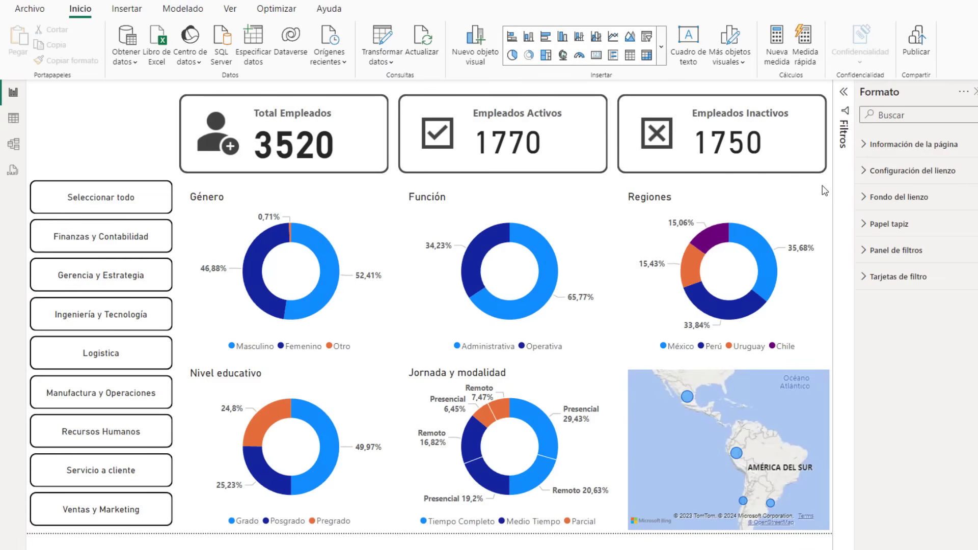
- Insert a text box above the department slicer and enable its title with the text "Recursos Humanos"
click(127, 9)
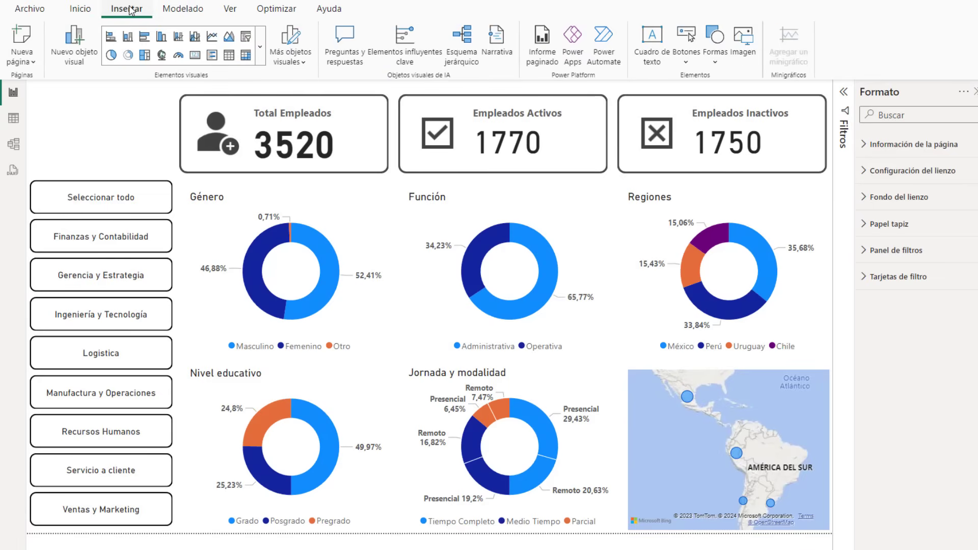
click(646, 63)
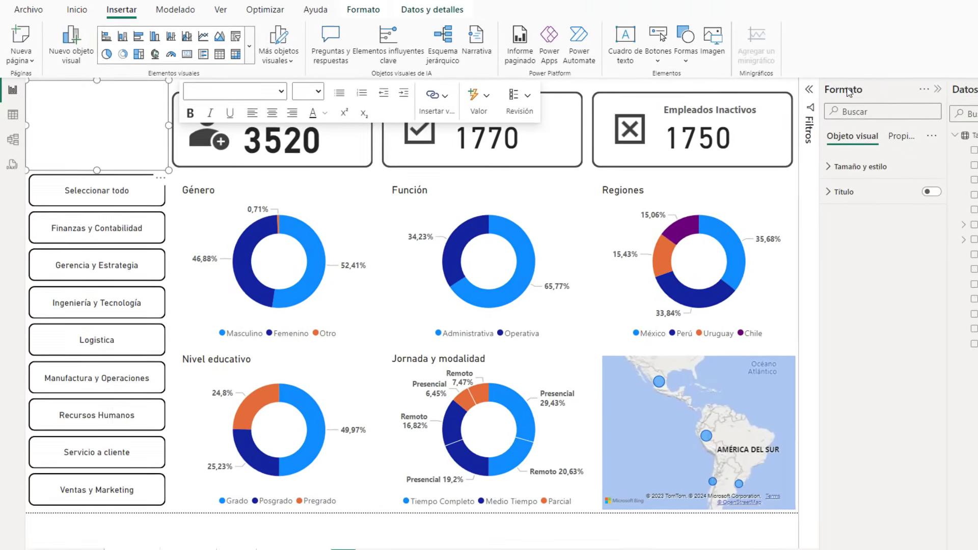
click(936, 194)
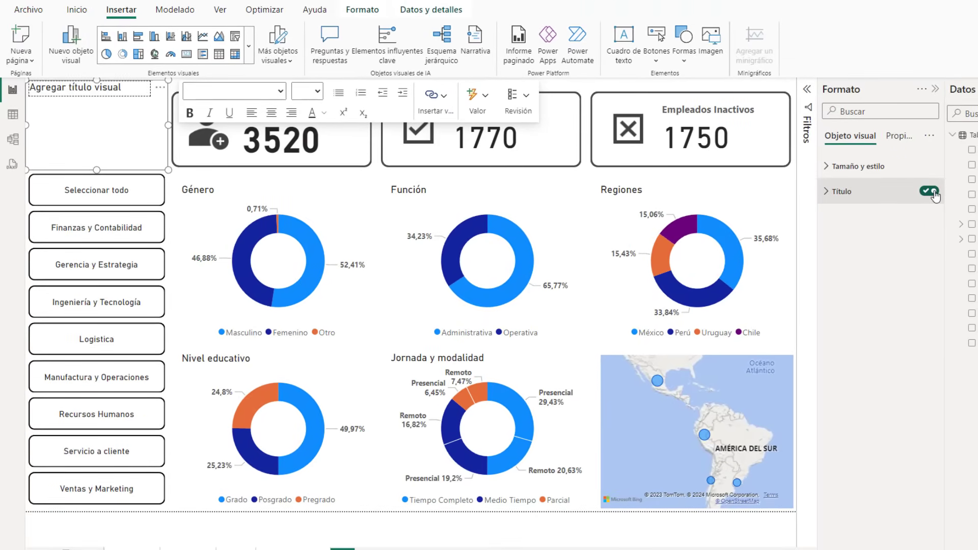
click(831, 192)
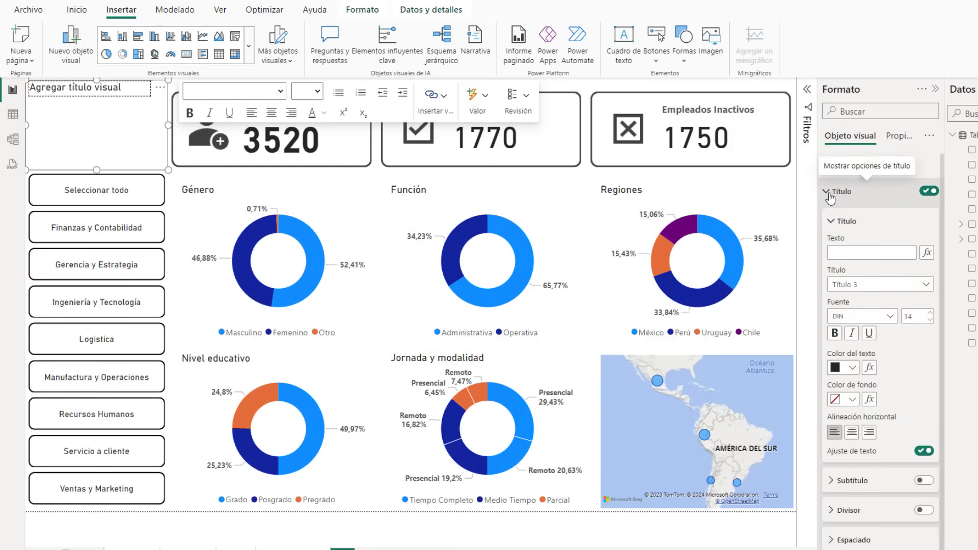
click(854, 250)
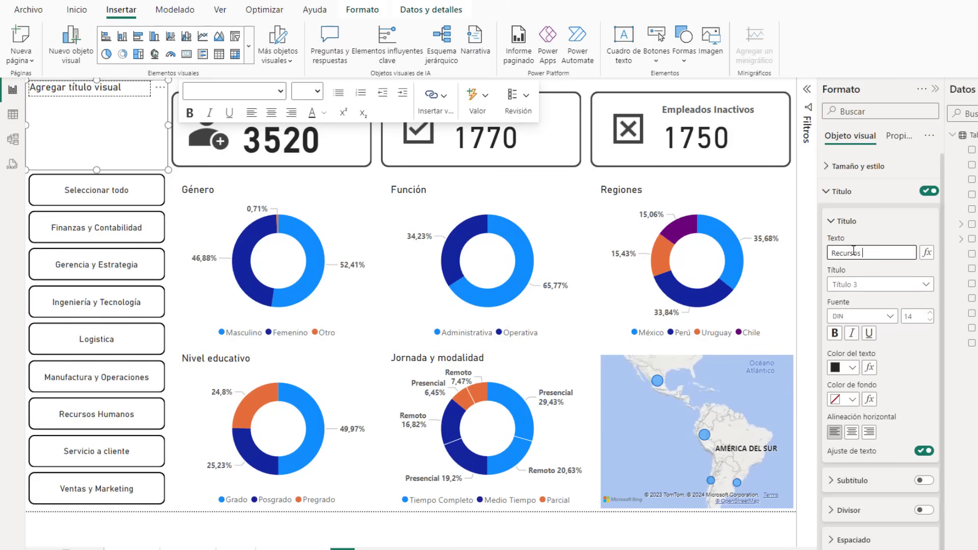
text(Recursos Humanos)
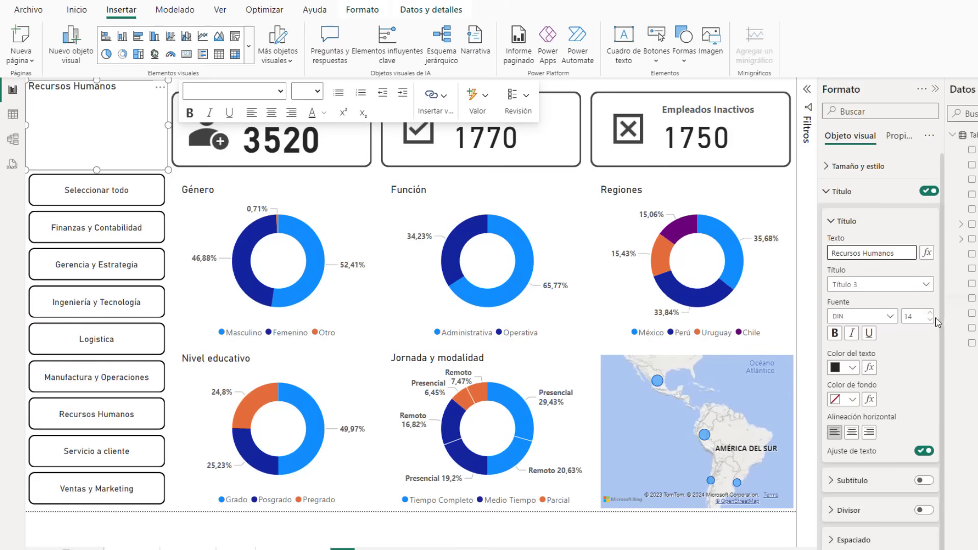
- Format the "Recursos Humanos" title at font size 23, centred and bold
scroll(933, 319, up, 8)
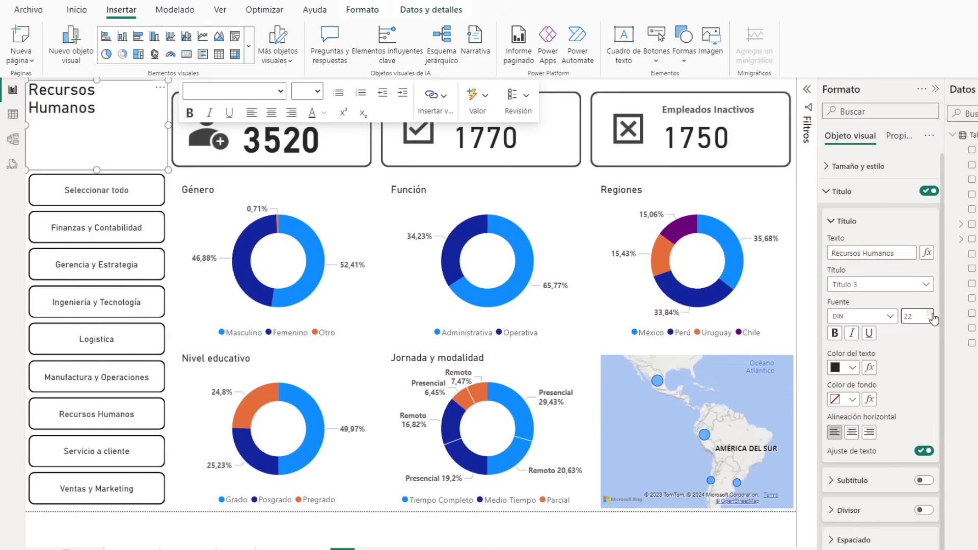
scroll(933, 318, up, 1)
click(852, 432)
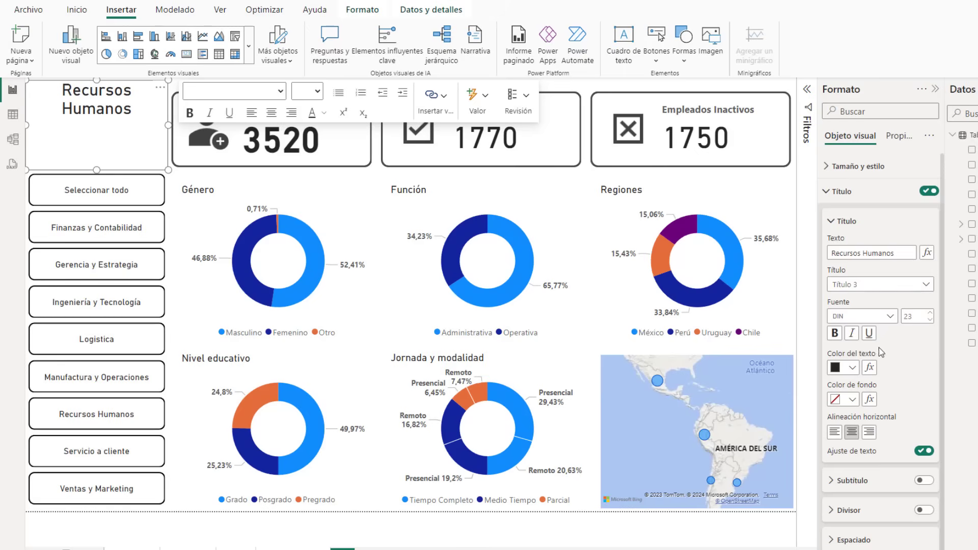
click(835, 334)
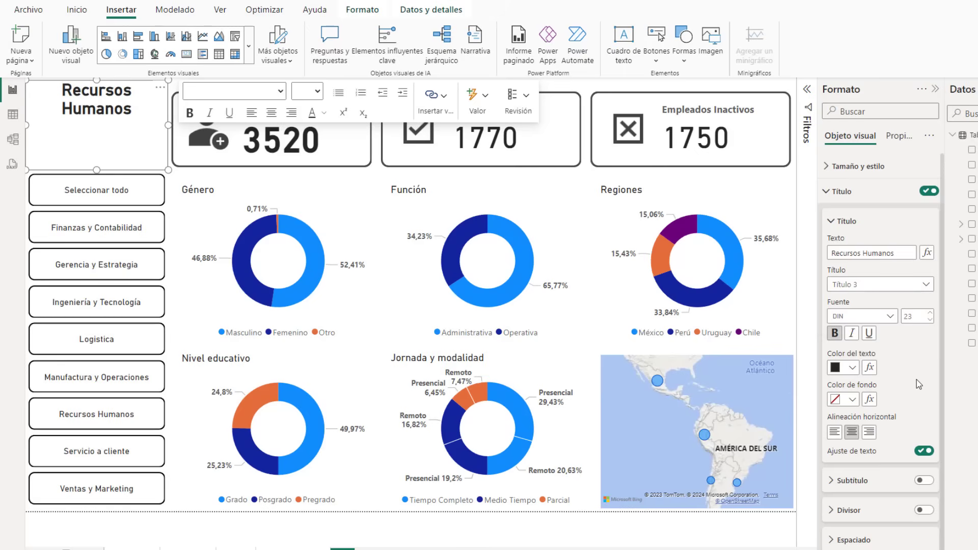
- Enable the text box's subtitle and enter "Características del personal según Departamento"
scroll(919, 385, down, 1)
click(839, 471)
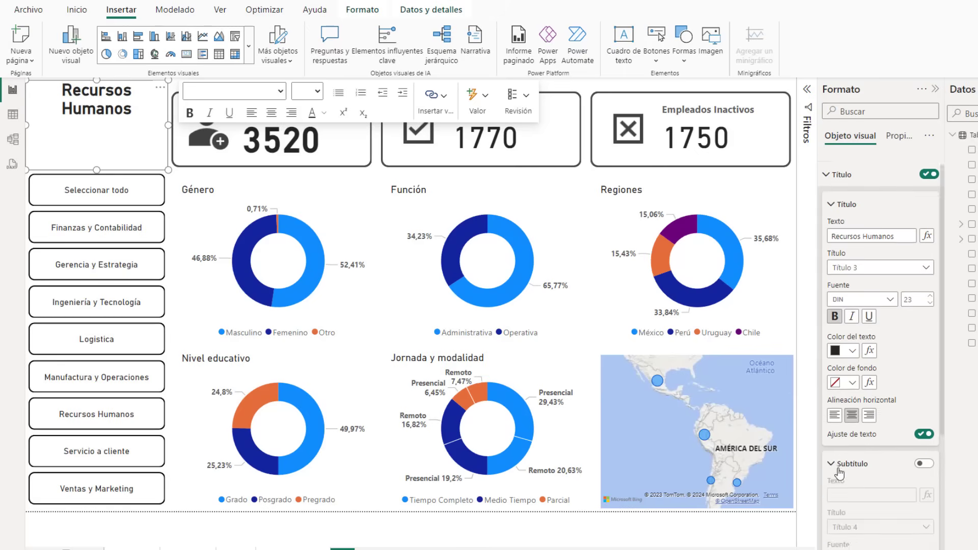
scroll(839, 473, down, 3)
click(924, 344)
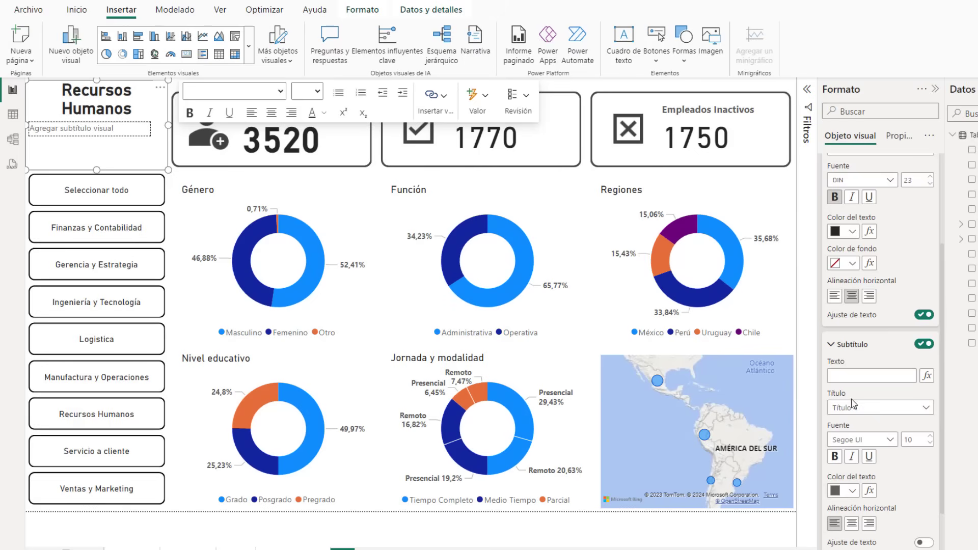
click(855, 375)
text(cterís)
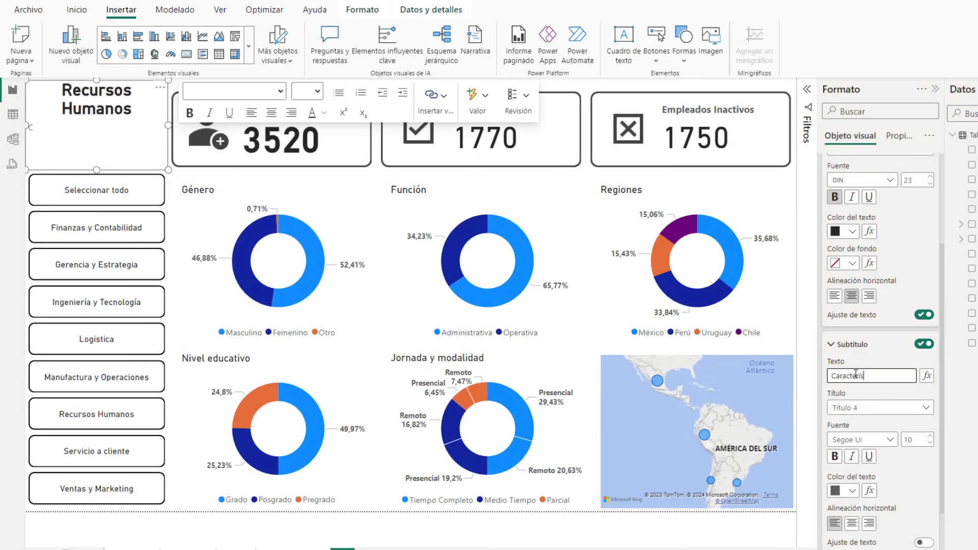
text(aracterísticas delpperson)
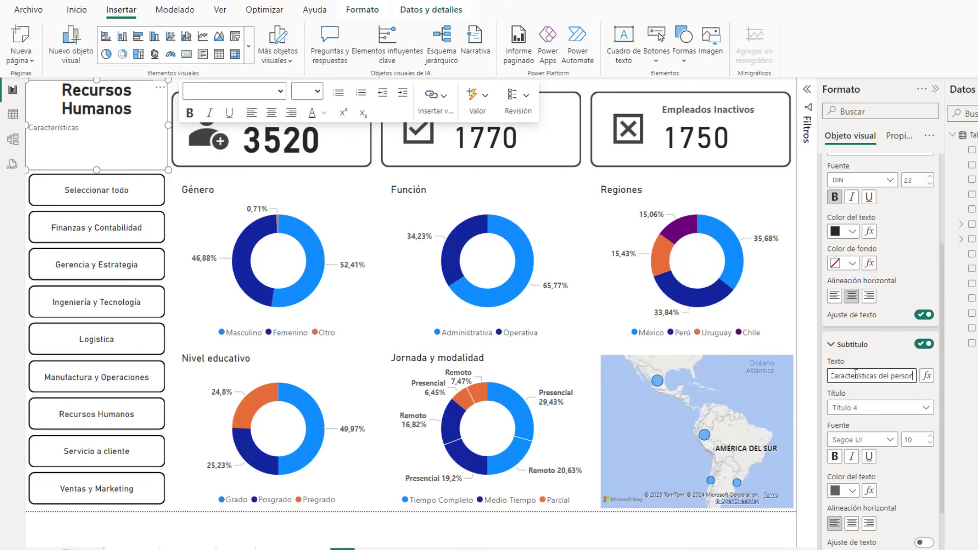
text(al según departamento)
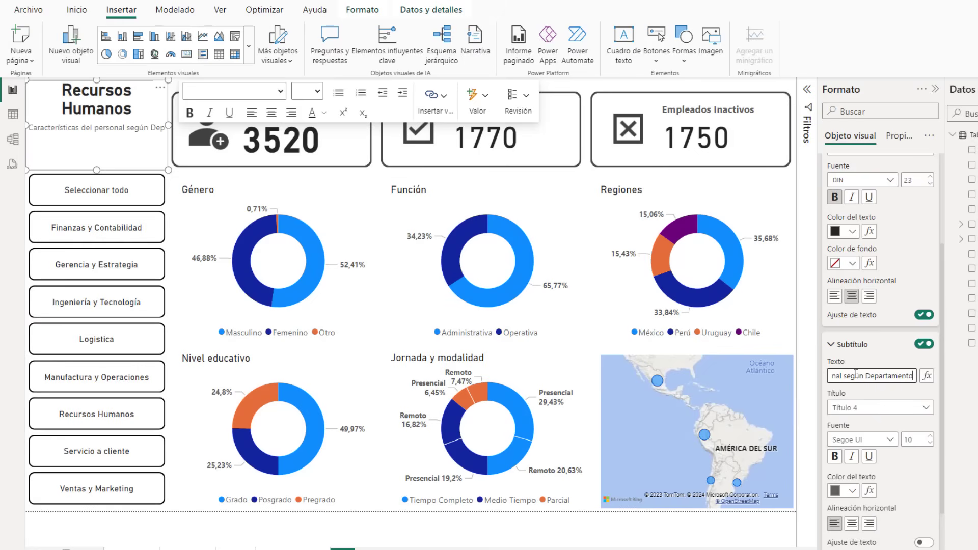
- Format the subtitle as centred italic text at font size 12 with text wrapping enabled
click(930, 436)
click(930, 435)
click(930, 436)
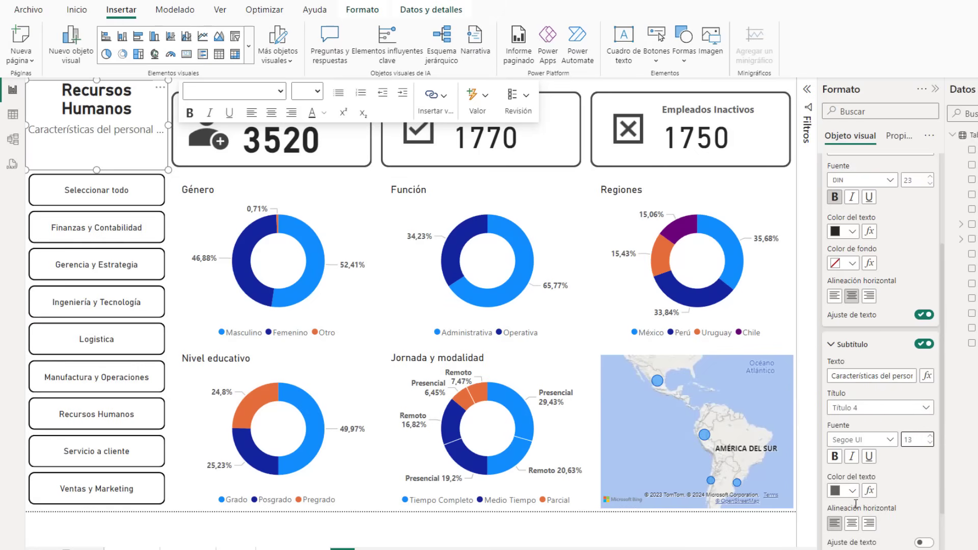
click(852, 456)
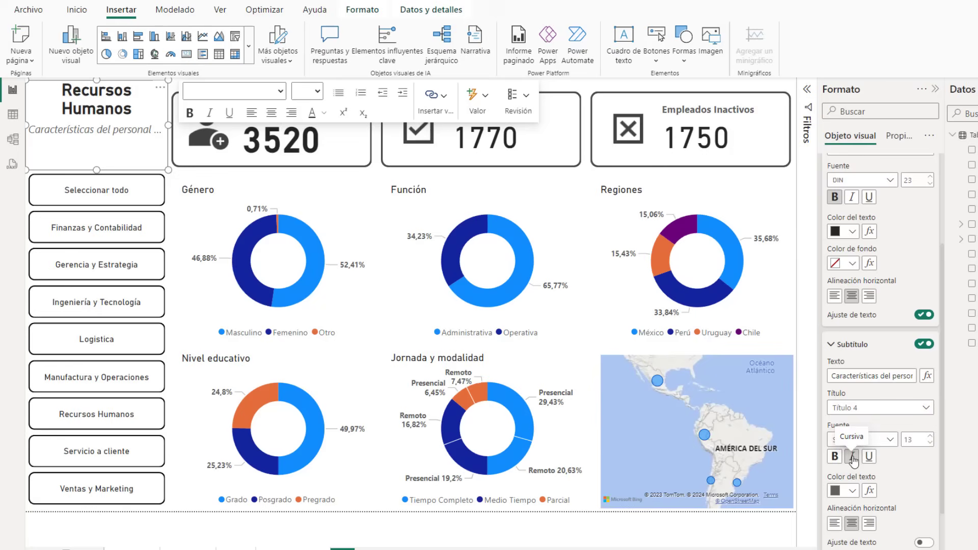
scroll(925, 474, down, 1)
click(925, 481)
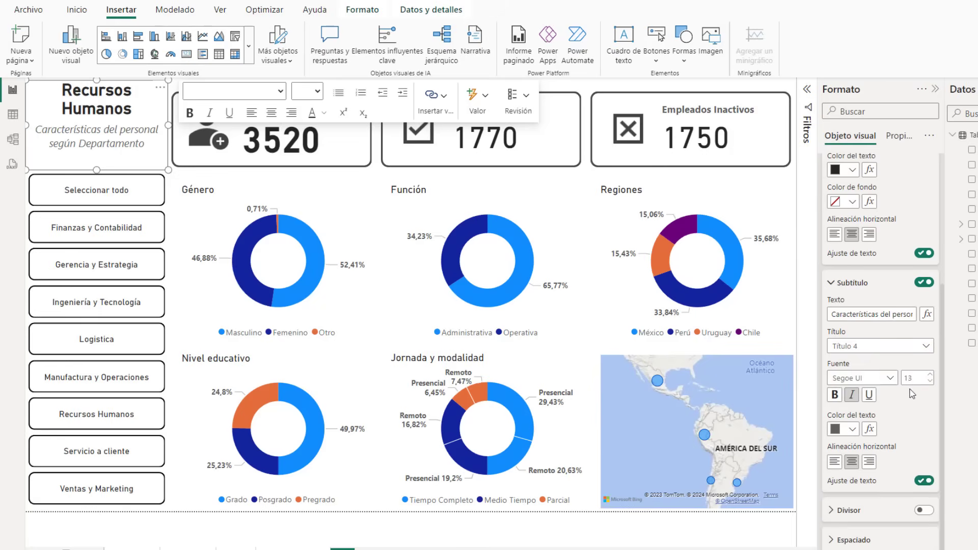
click(931, 389)
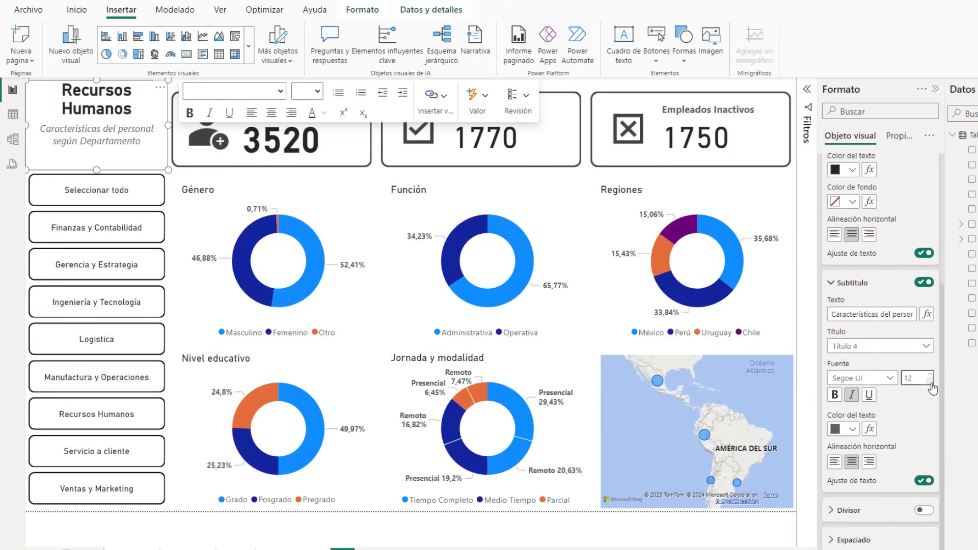
- Increase the font size of the "Recursos Humanos" title to 26
scroll(912, 267, up, 2)
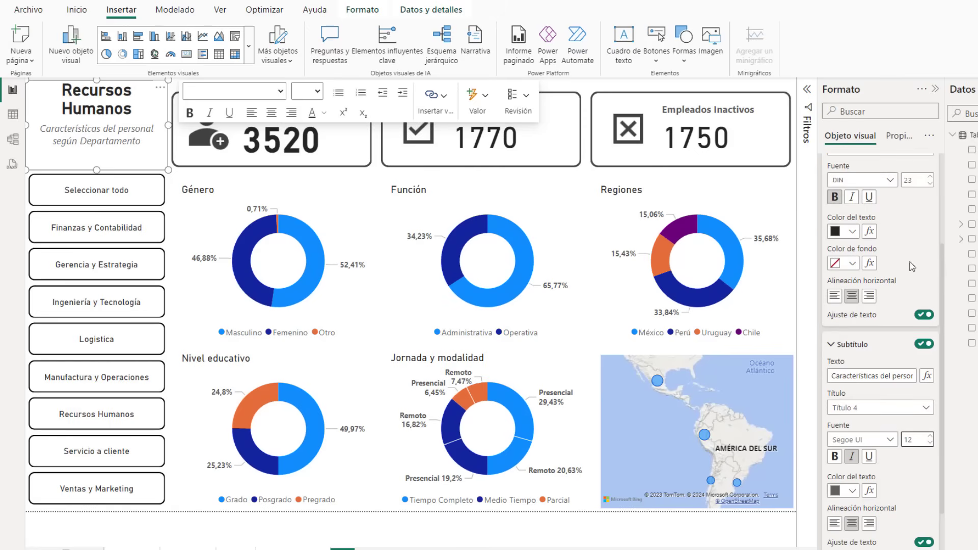
click(929, 177)
click(929, 177)
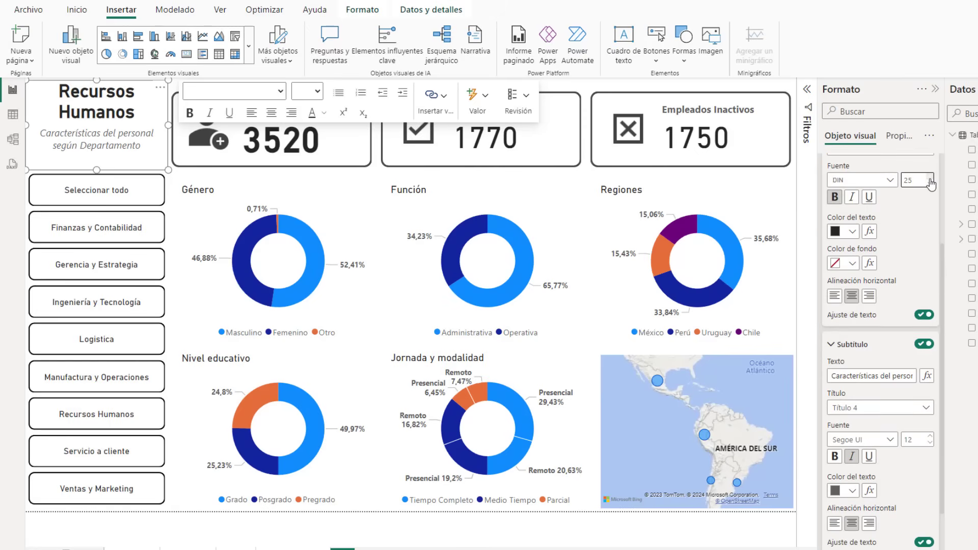
click(930, 177)
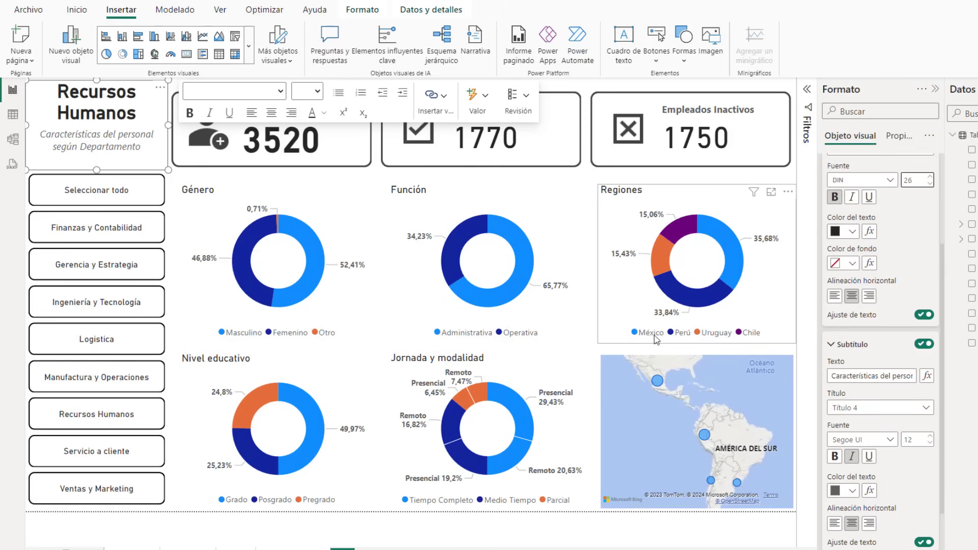
- Move the title text box down to align with the employee cards and shorten it to end above the department slicer
click(172, 345)
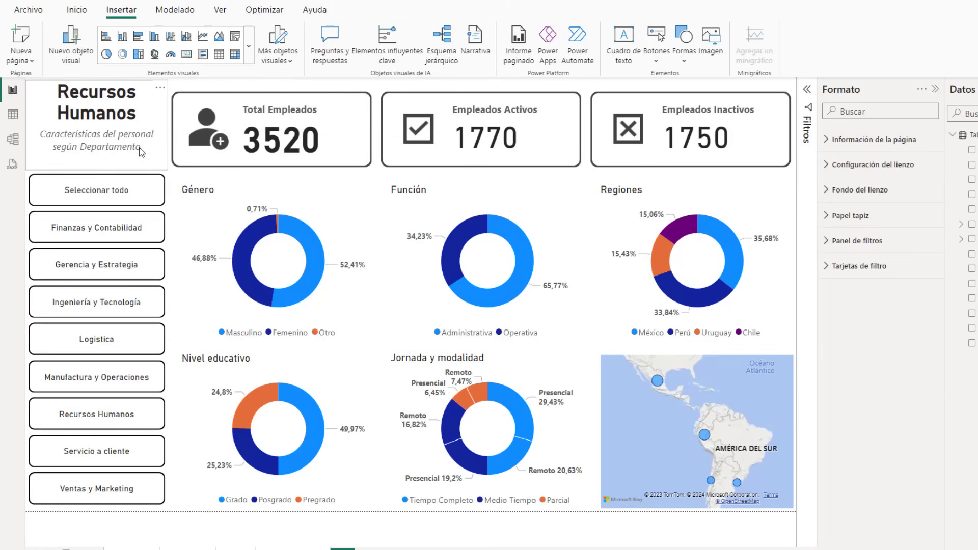
click(151, 134)
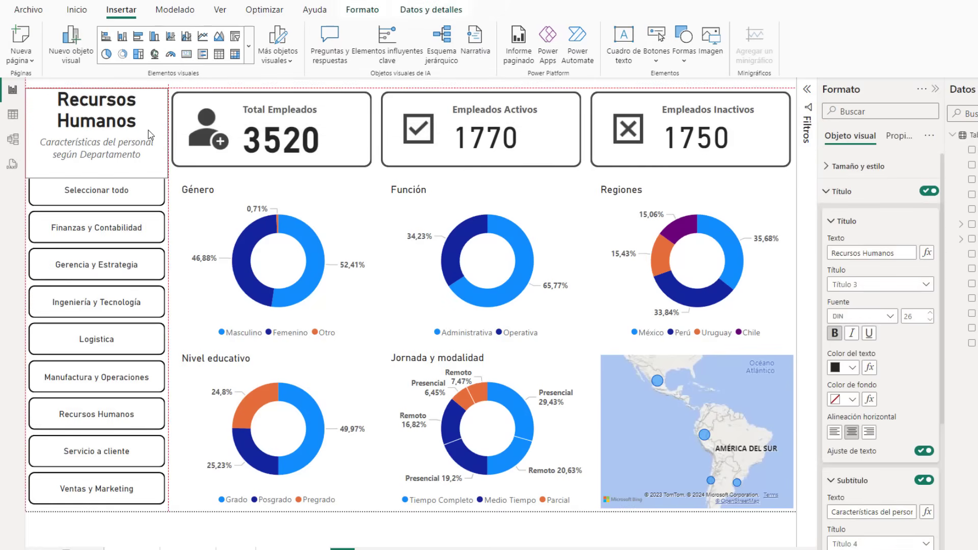
click(151, 133)
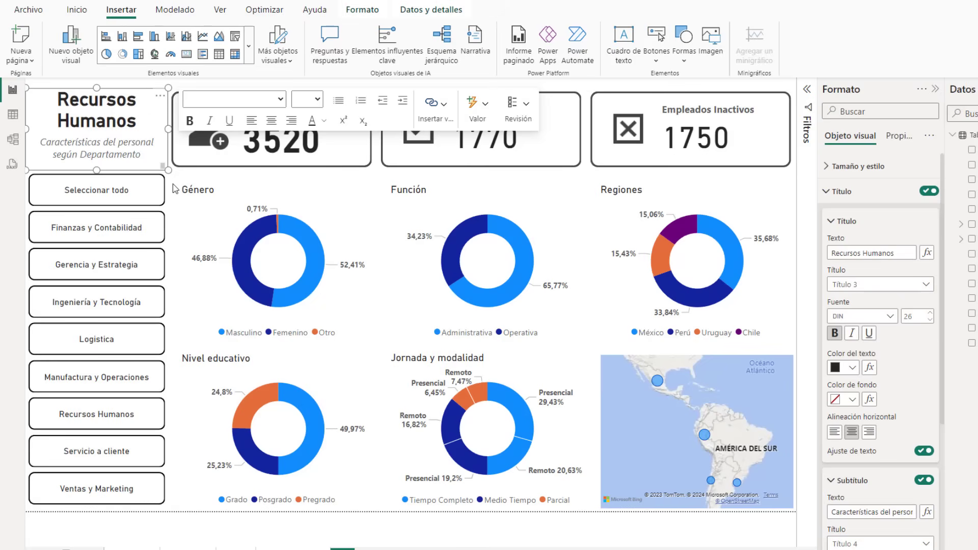
- Apply the Accessible Orchid theme to the report
click(224, 11)
click(294, 45)
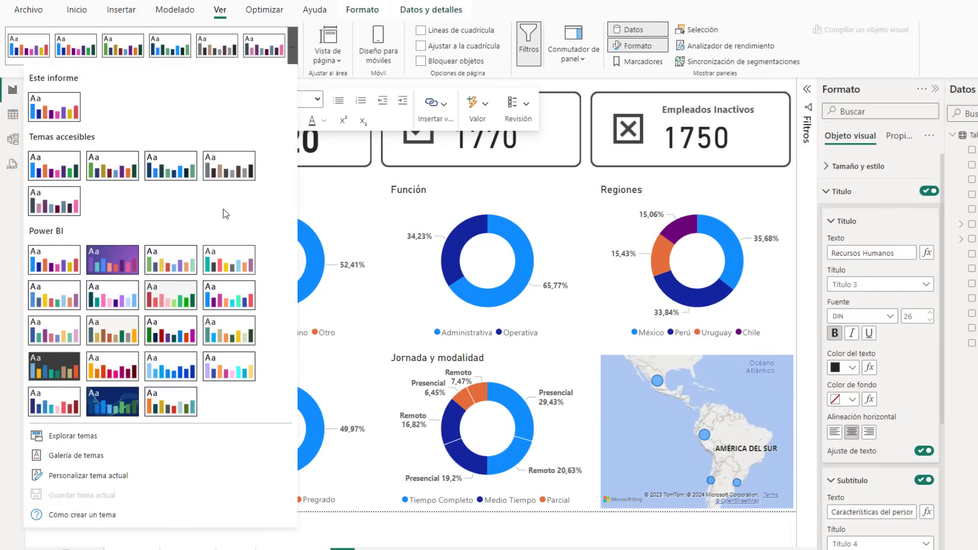
click(73, 214)
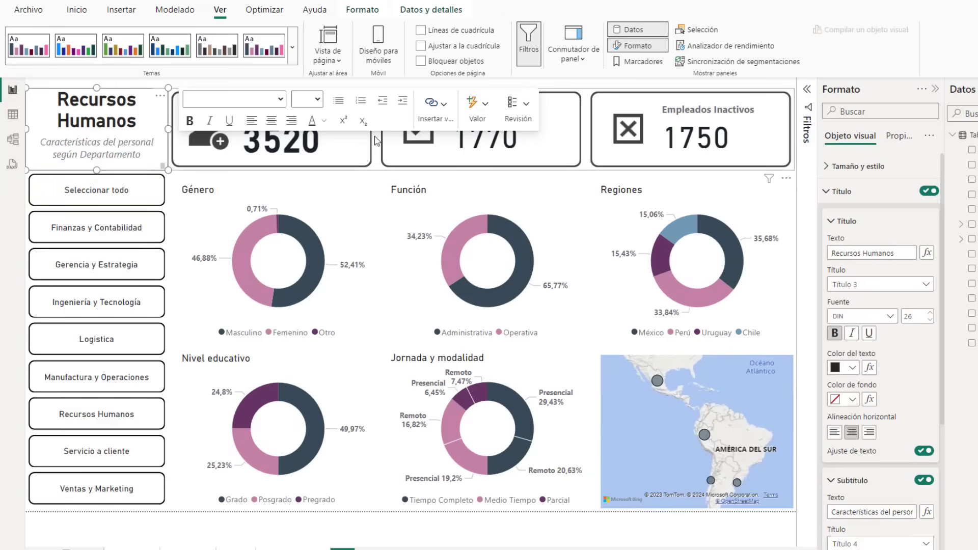
click(378, 179)
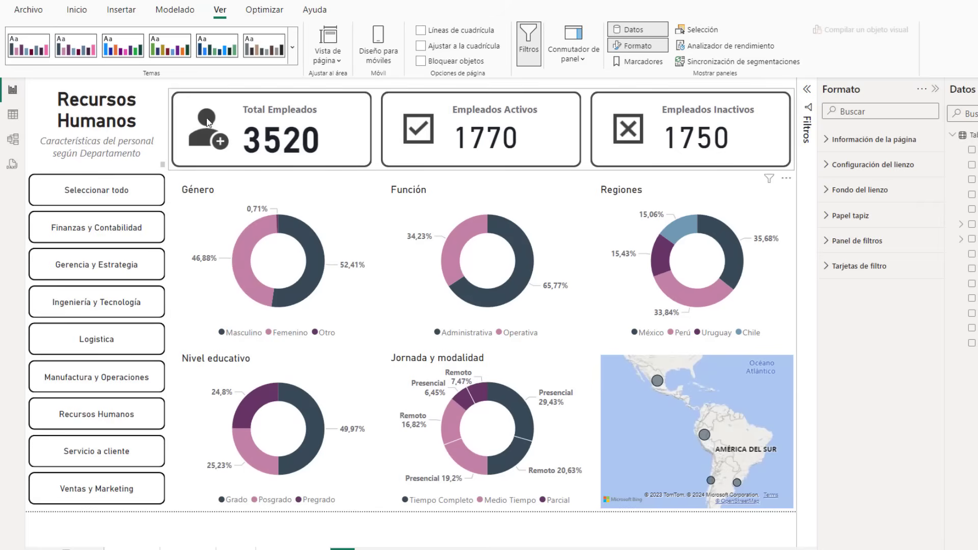
- Review the current theme's customization options for name and colours, text and visual elements, and leave without applying changes
click(291, 45)
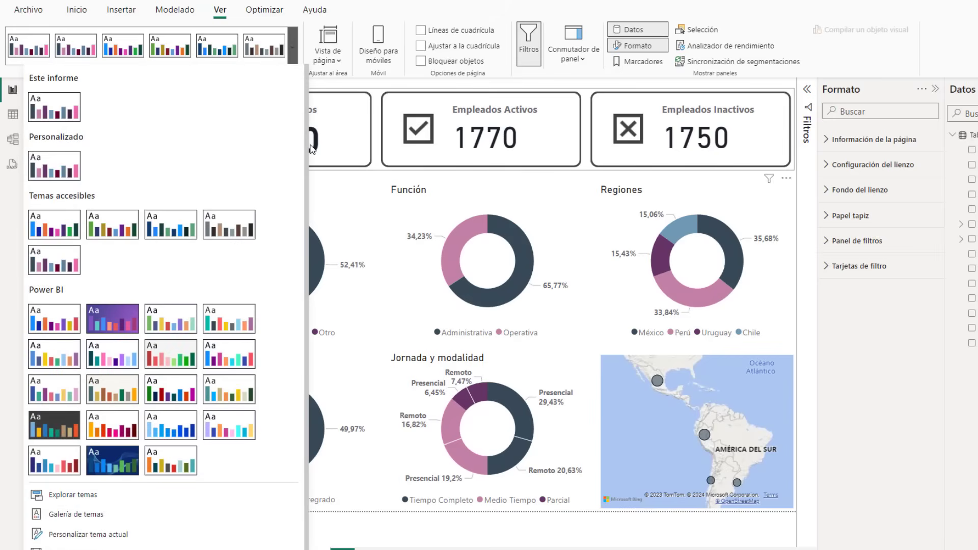
scroll(168, 331, down, 1)
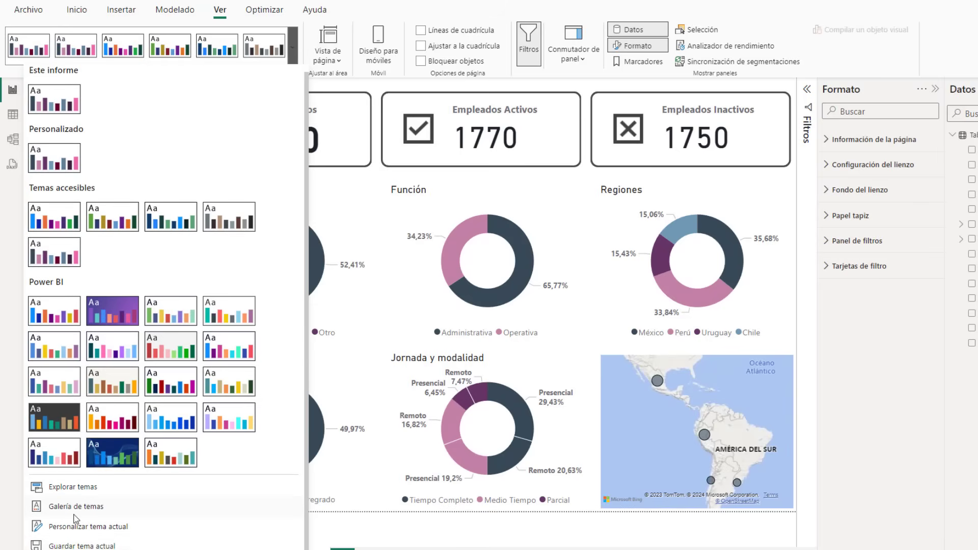
click(173, 527)
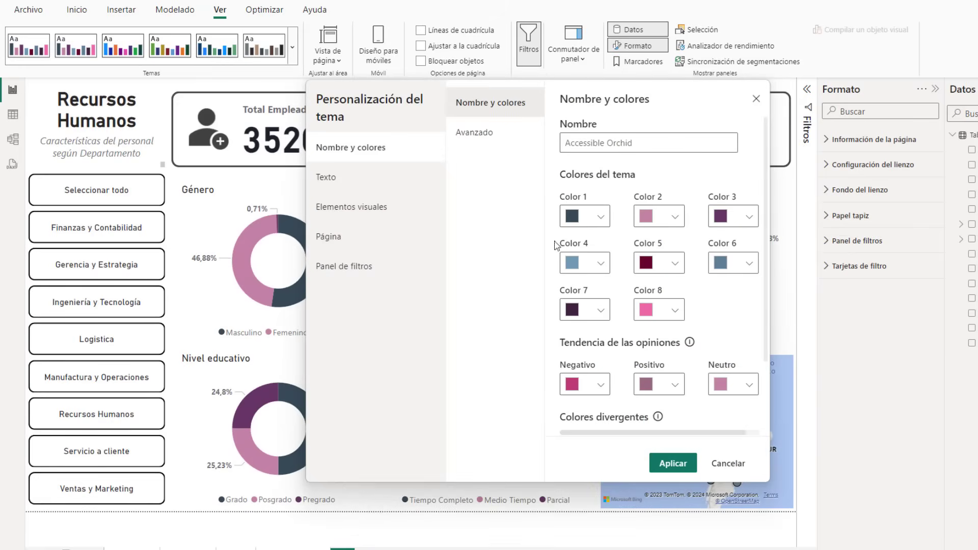
scroll(746, 328, down, 3)
scroll(745, 316, up, 4)
click(362, 173)
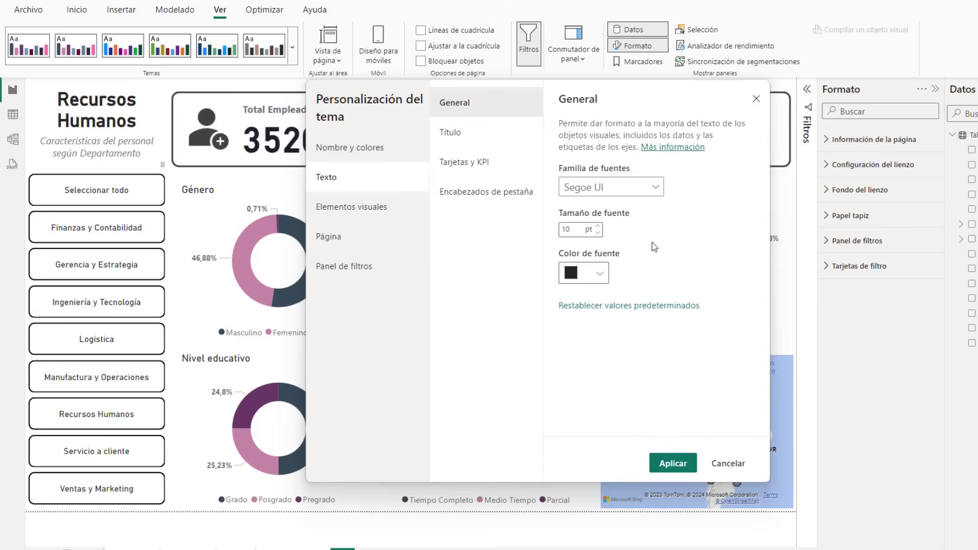
click(351, 207)
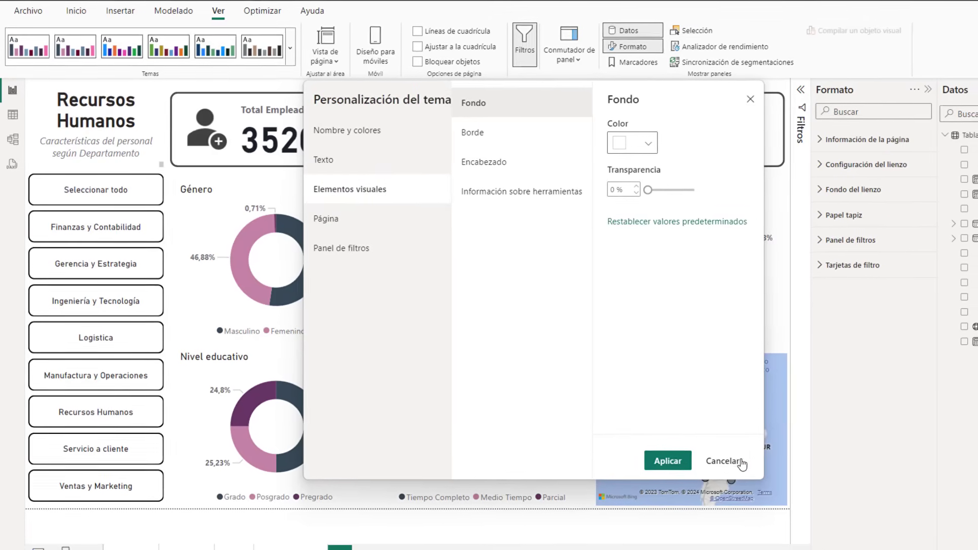
click(712, 458)
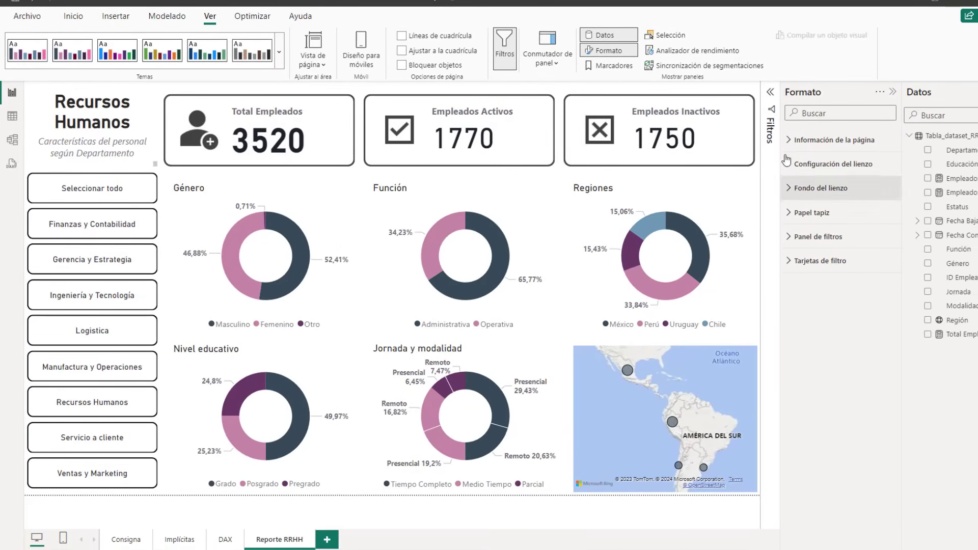
- Set the canvas background to a grey-blue theme colour and lower its transparency to give the page a light tint
click(793, 190)
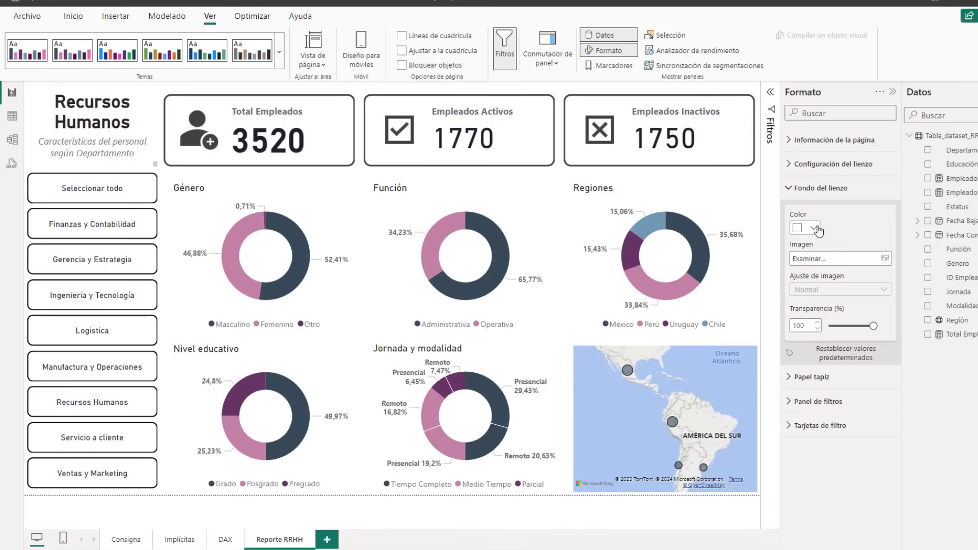
click(815, 229)
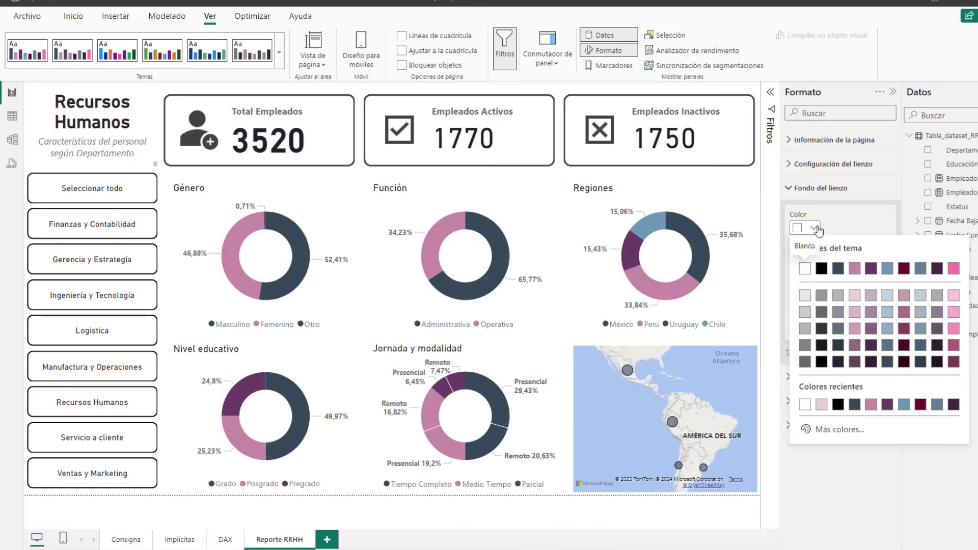
click(889, 330)
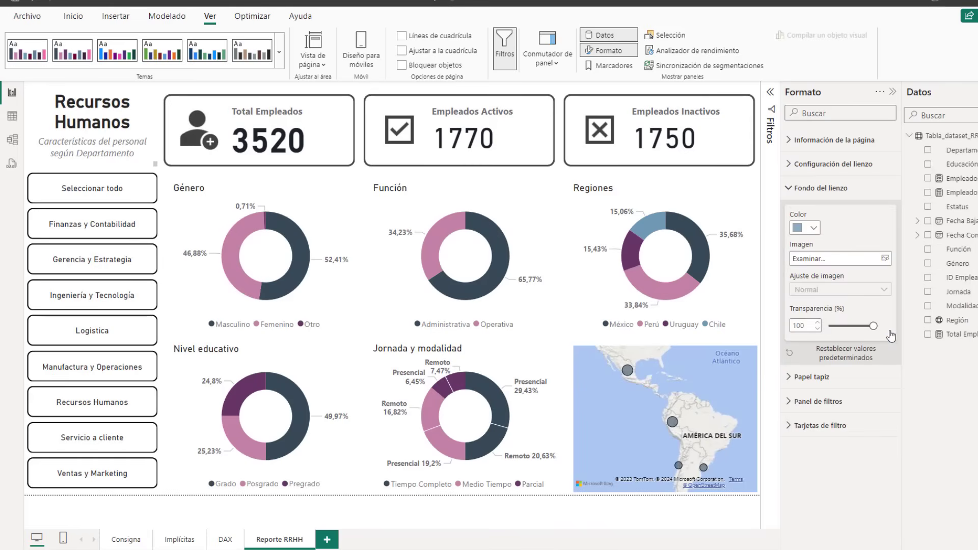
mouse_move(872, 326)
mouse_down()
mouse_move(838, 331)
mouse_move(861, 329)
mouse_up()
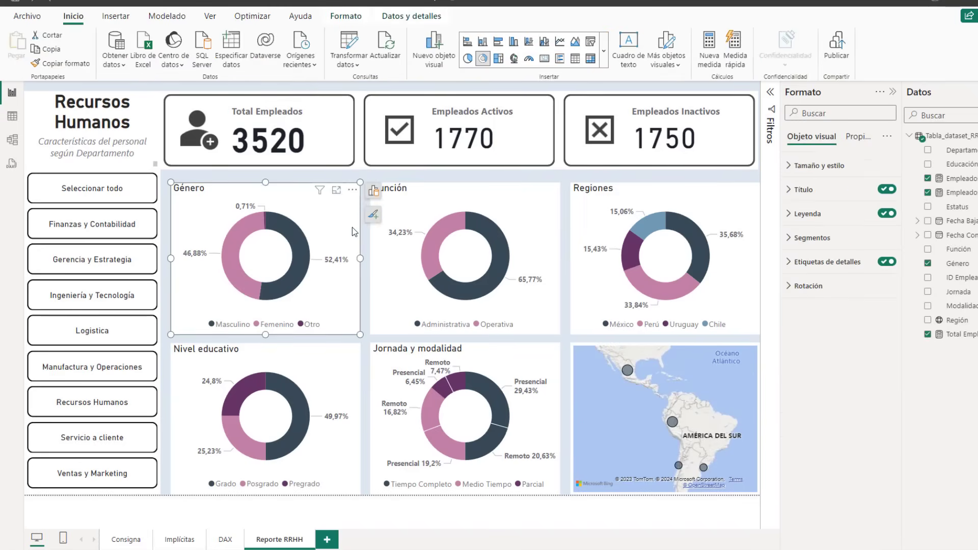
- Turn off the background of the Género, Función, Regiones, Jornada y modalidad and Nivel educativo donut charts
click(815, 166)
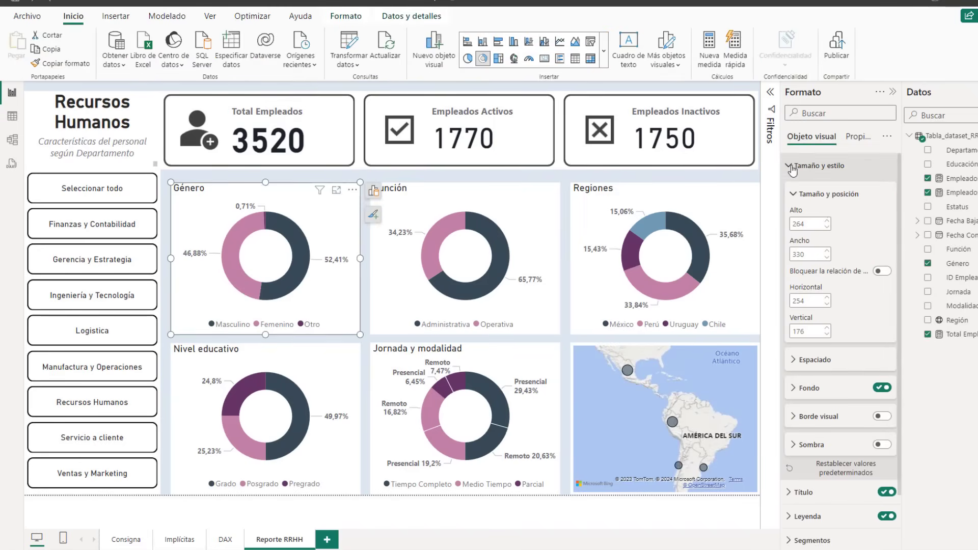
click(882, 388)
click(542, 322)
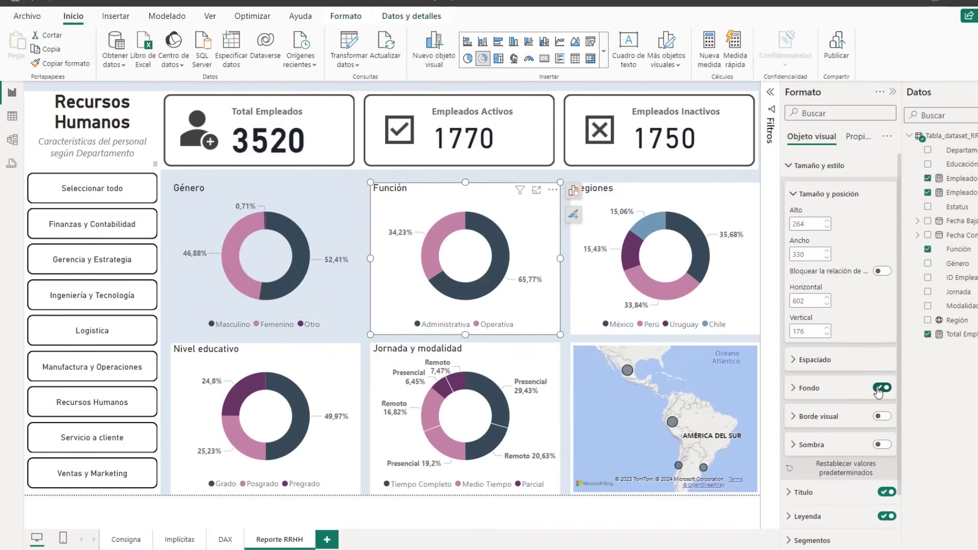
click(882, 388)
click(747, 329)
click(882, 388)
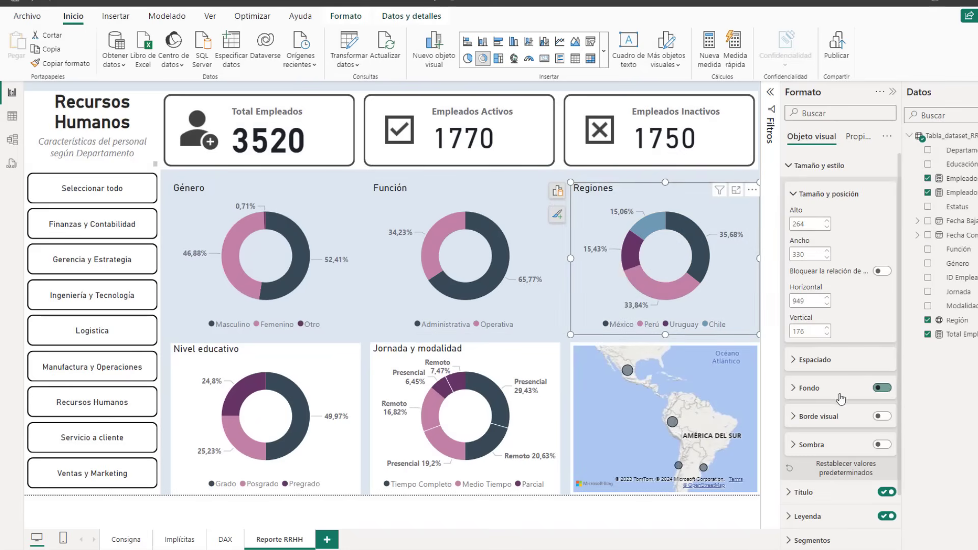
click(539, 372)
click(884, 389)
click(350, 369)
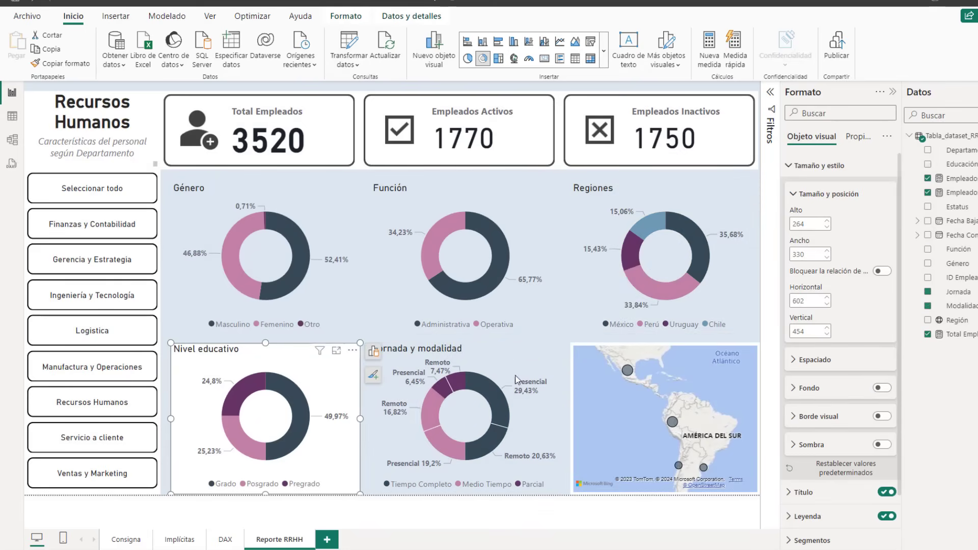
click(883, 388)
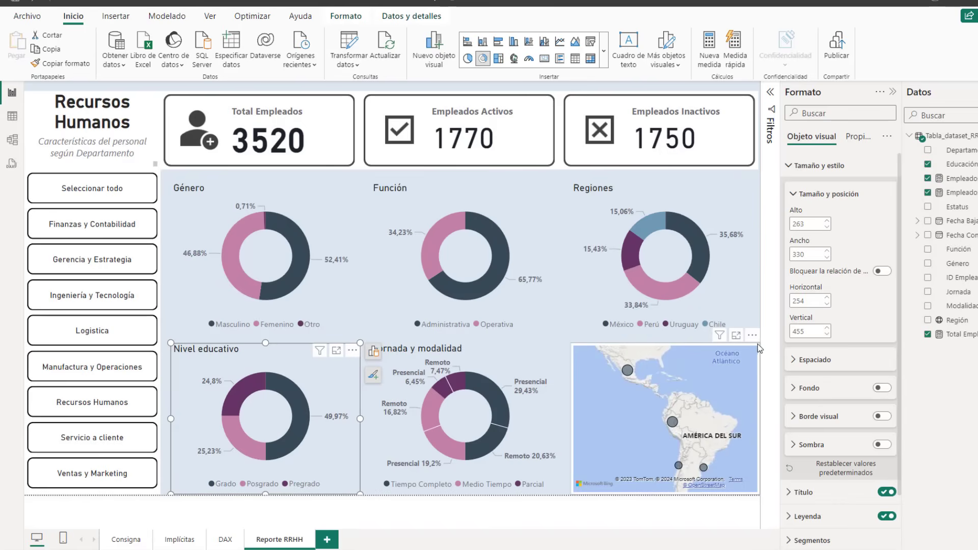
- Turn off the background of the regional map and of the employee cards visual
click(756, 346)
click(881, 388)
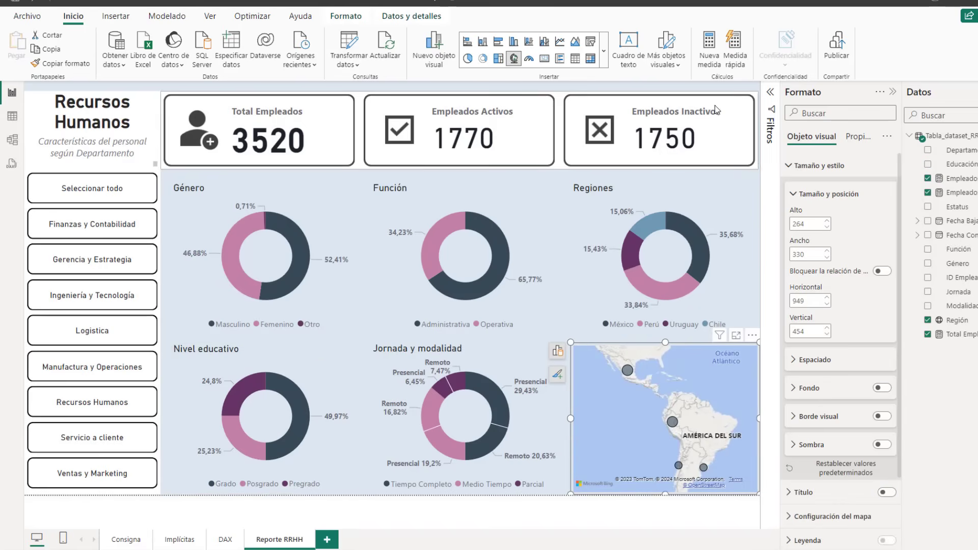
click(569, 95)
click(881, 388)
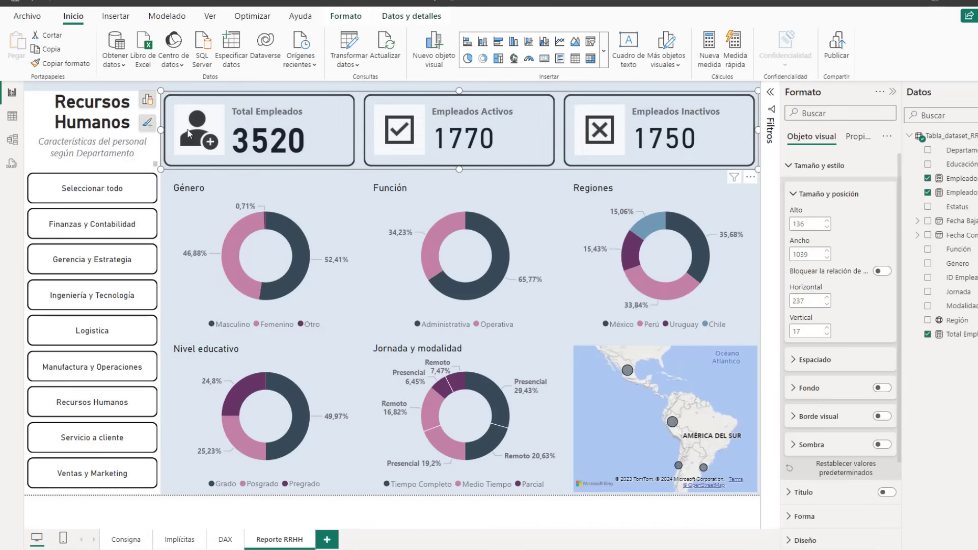
- Turn off the background of the department slicer and of the "Recursos Humanos" title text box
click(158, 204)
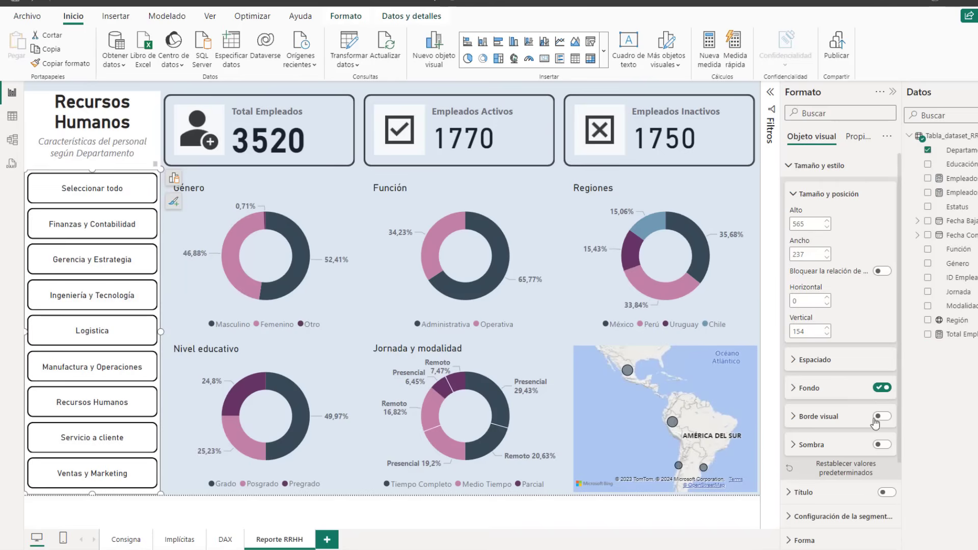
click(883, 389)
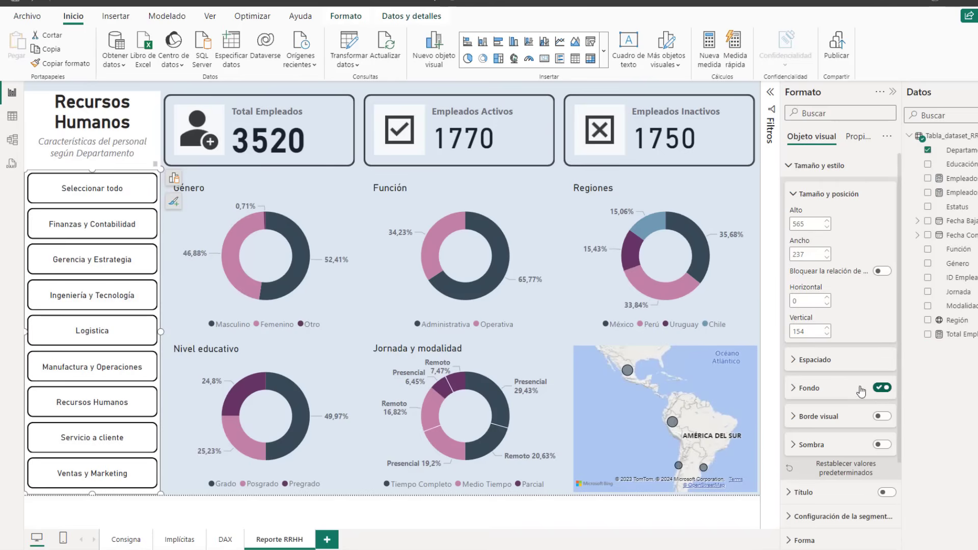
click(149, 108)
click(882, 388)
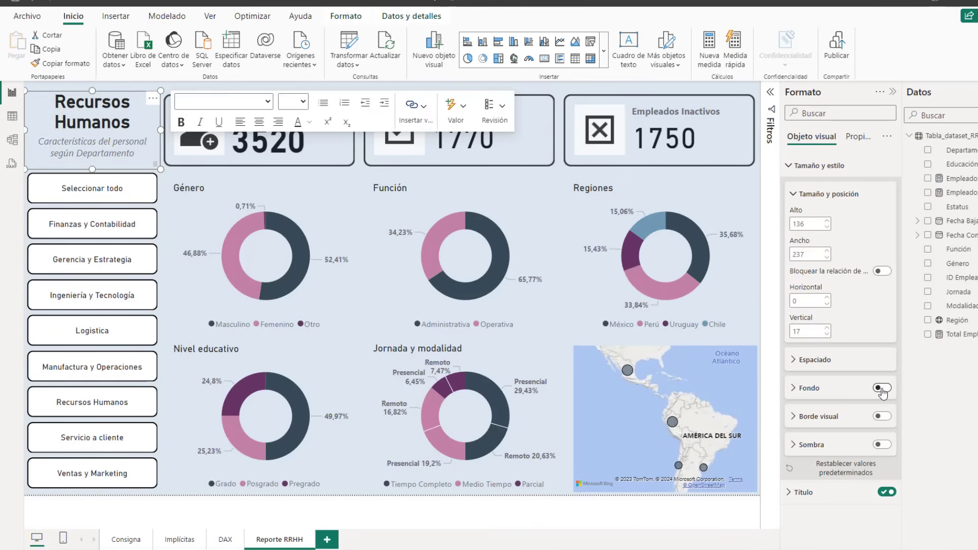
click(883, 388)
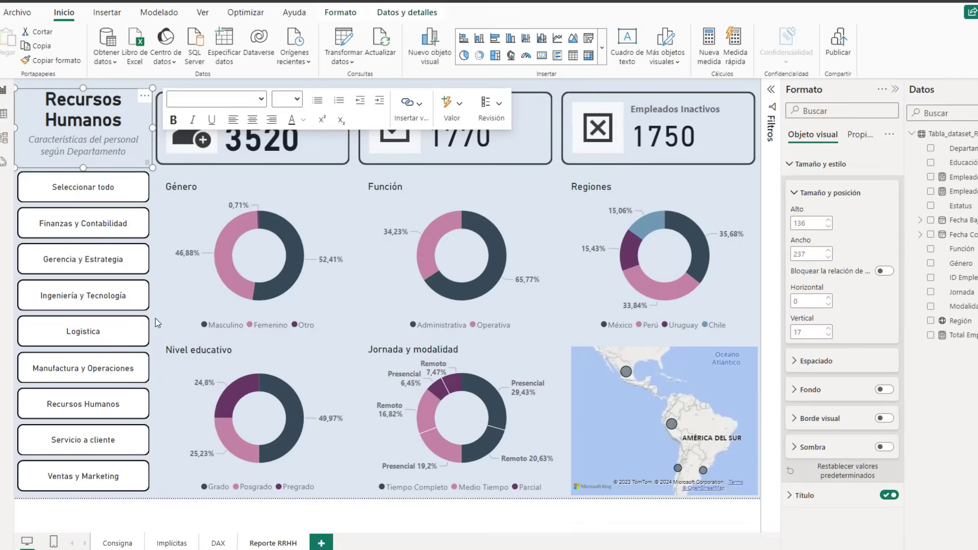
- Try removing the fill from the department slicer's buttons
click(144, 320)
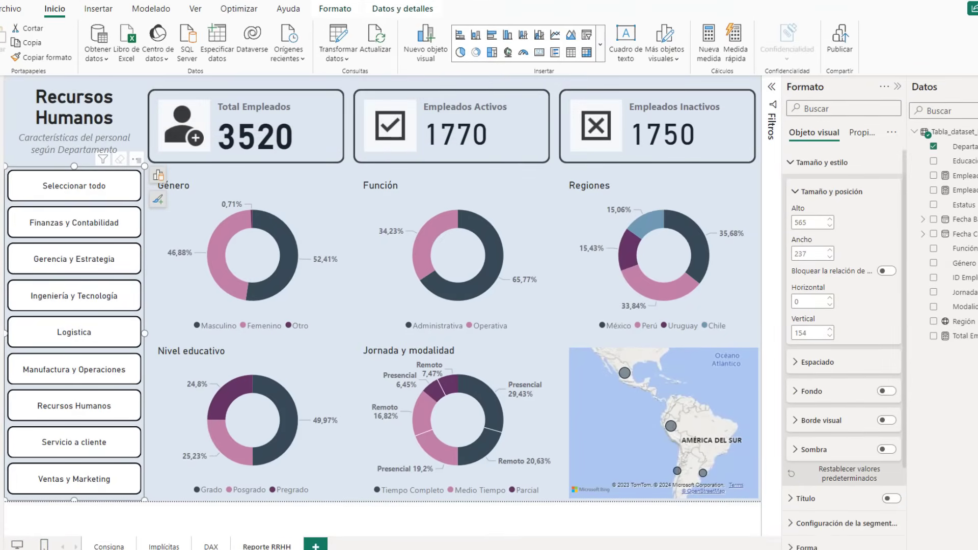
click(886, 391)
click(886, 391)
click(825, 163)
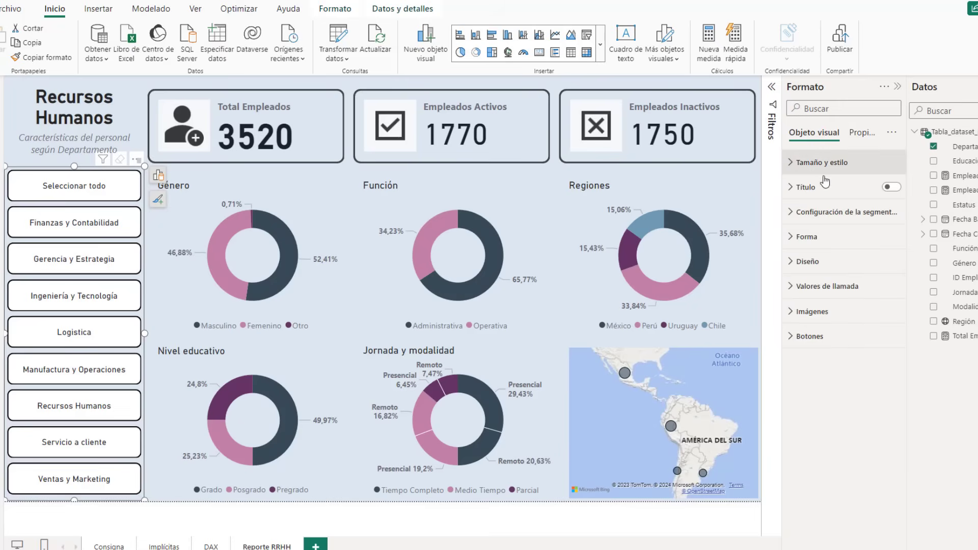
click(794, 336)
scroll(797, 341, down, 1)
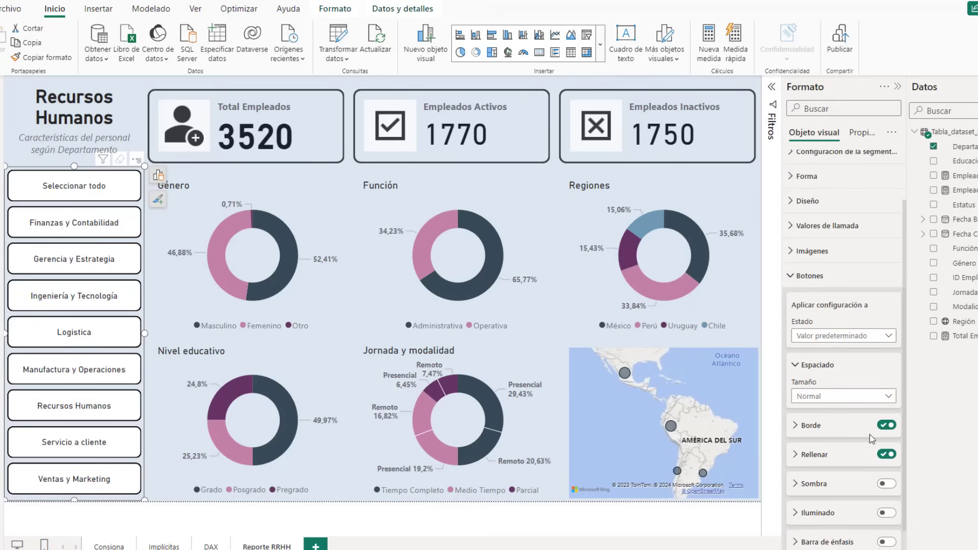
click(814, 454)
scroll(815, 448, down, 1)
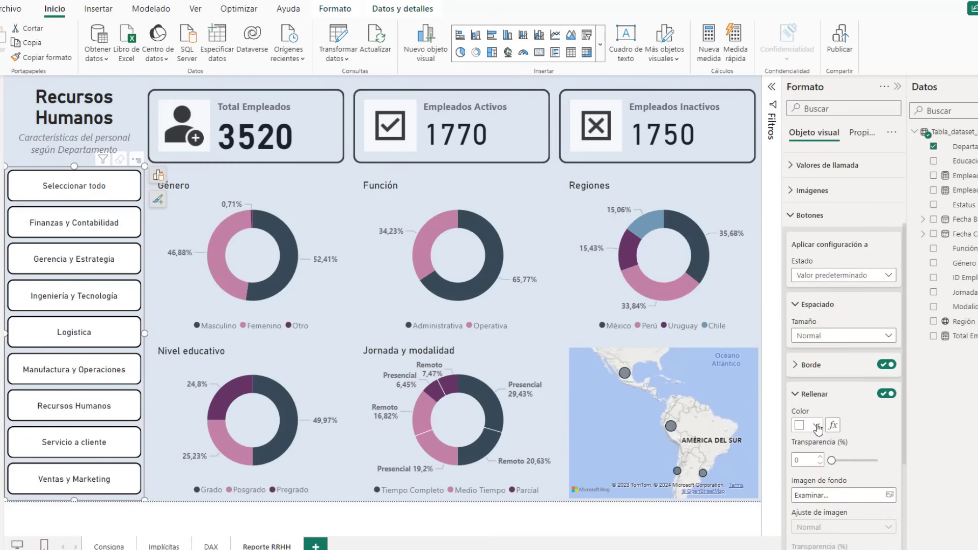
scroll(817, 428, down, 2)
click(887, 274)
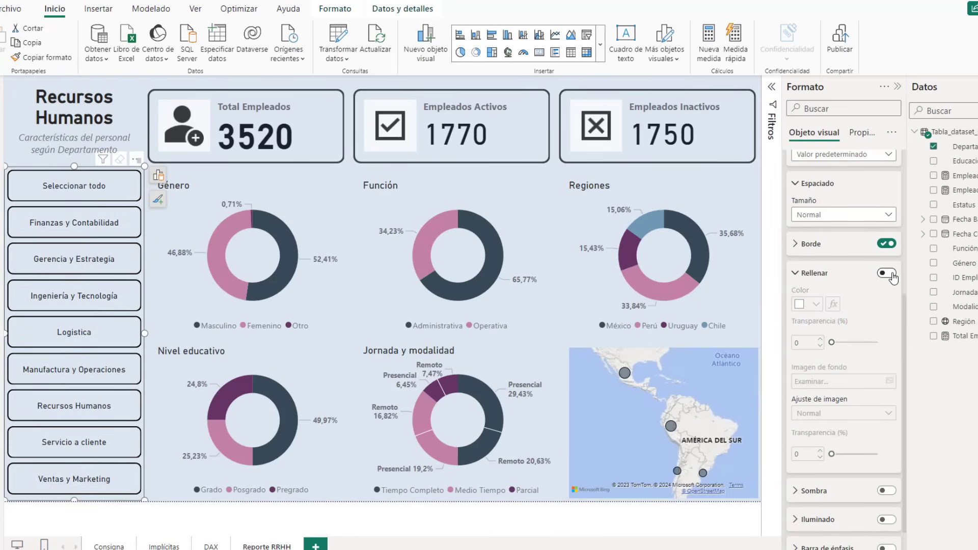
- Turn the fill of the department slicer's buttons back on and set its colour to white
click(892, 275)
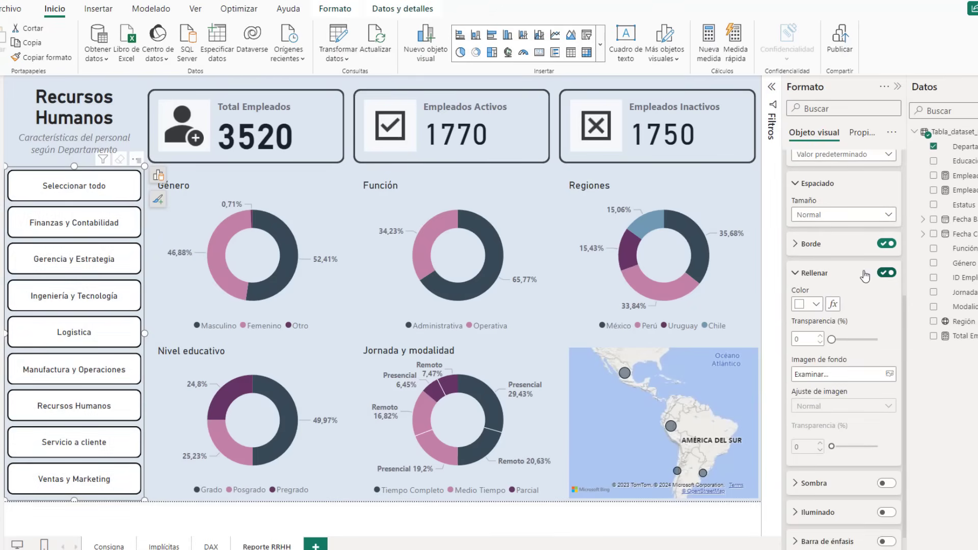
click(817, 305)
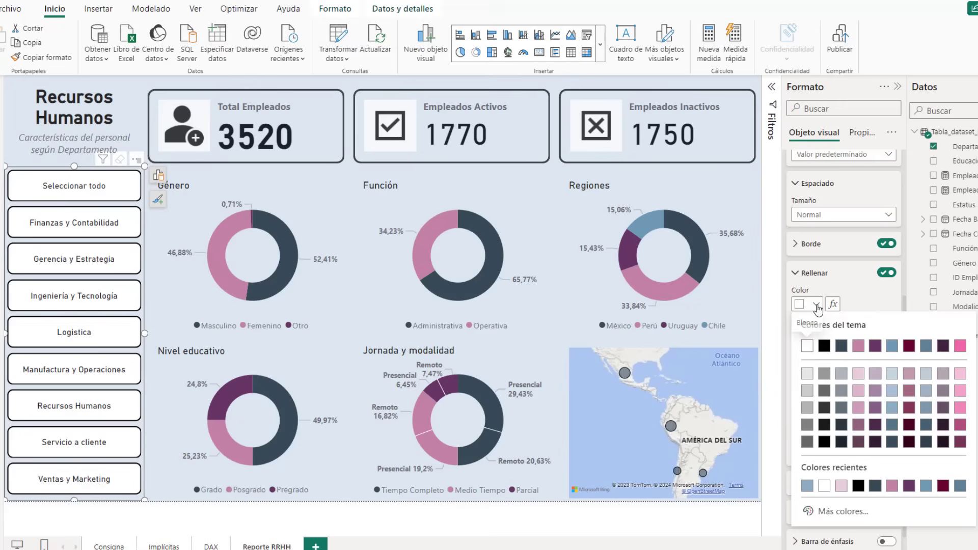
click(808, 347)
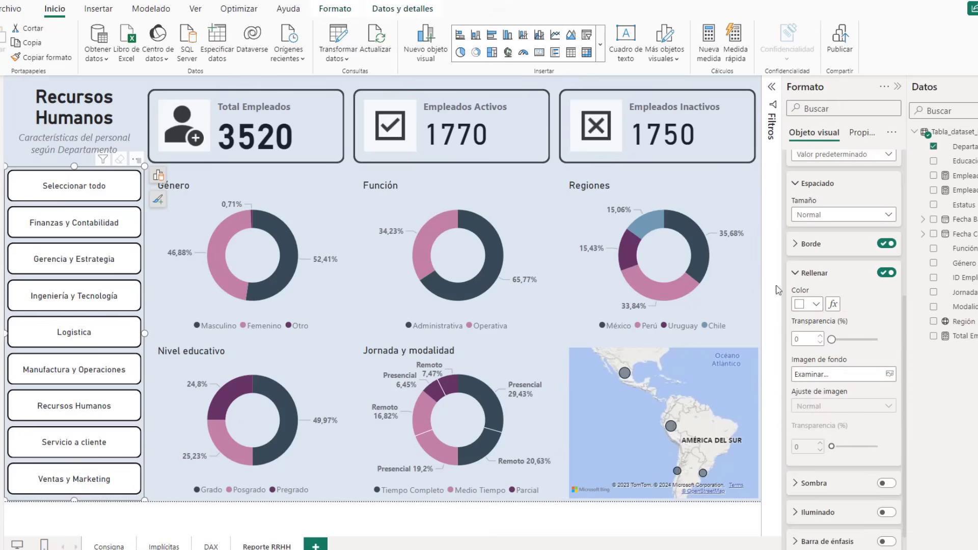
- Turn on the background of the individual employee cards for all series and set its colour to white
click(555, 95)
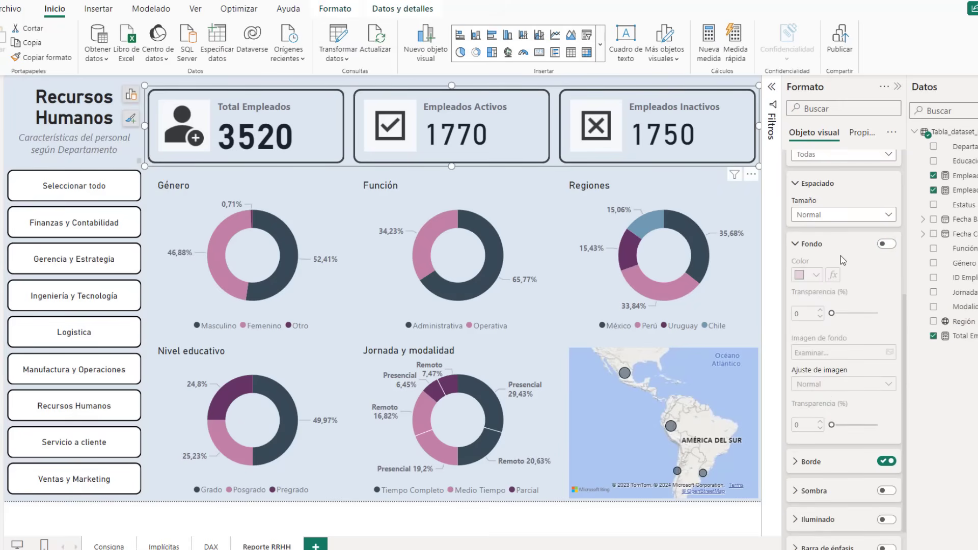
scroll(842, 252, up, 10)
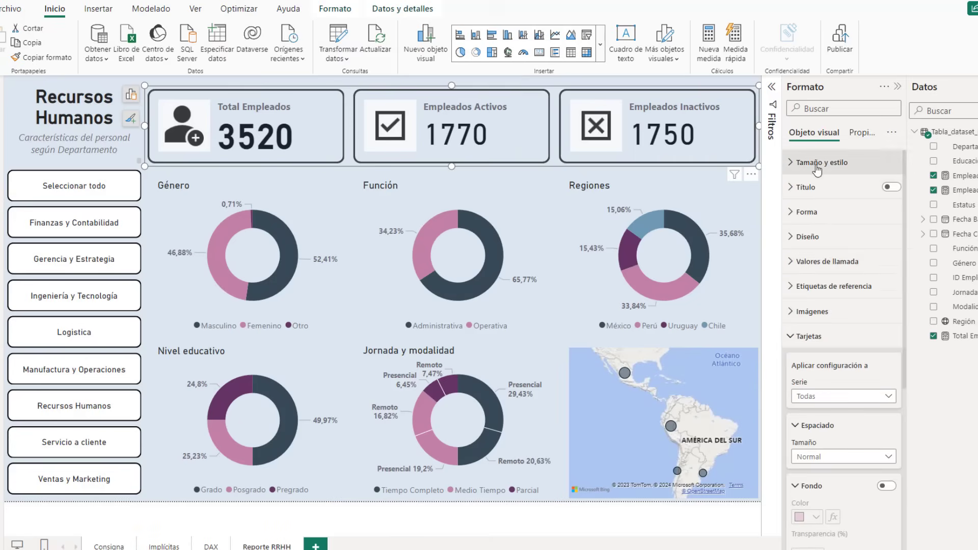
click(796, 163)
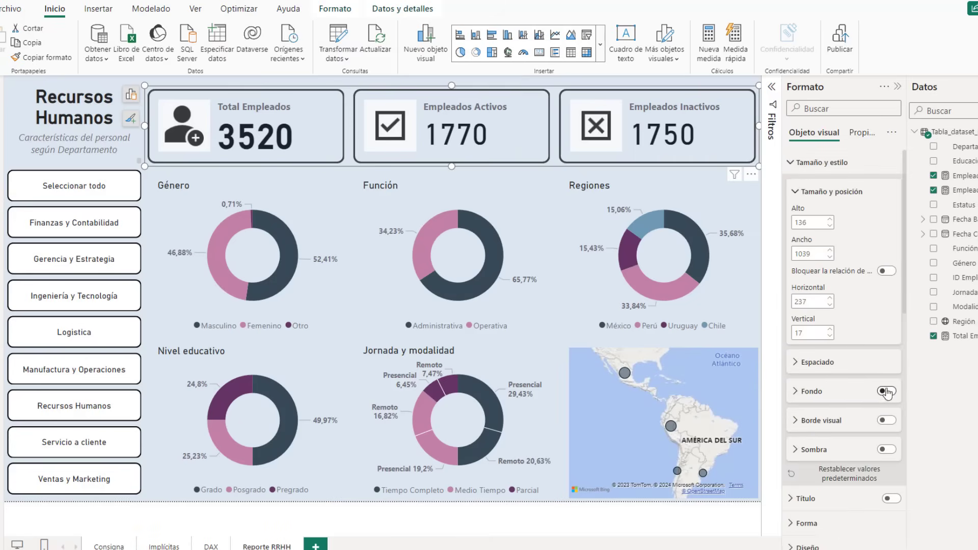
click(797, 162)
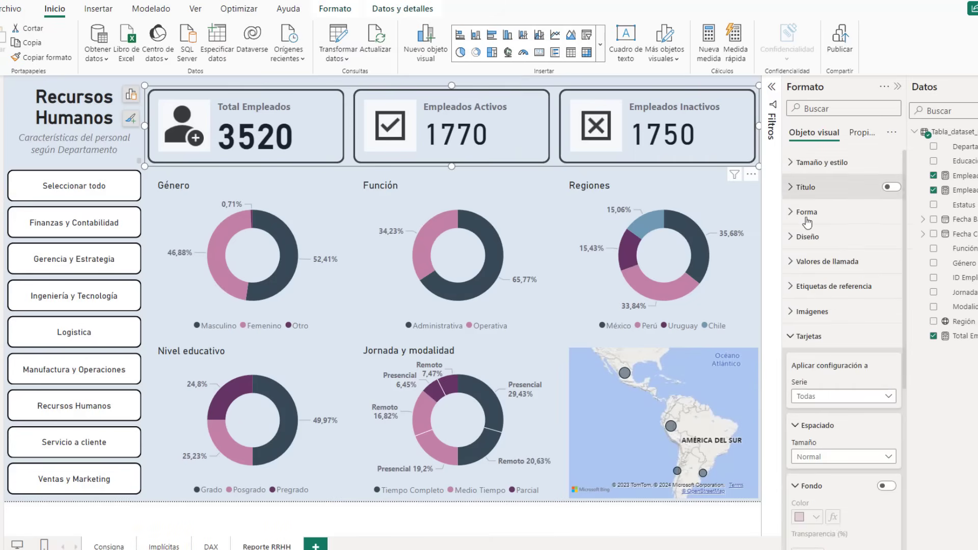
scroll(805, 346, down, 3)
click(886, 366)
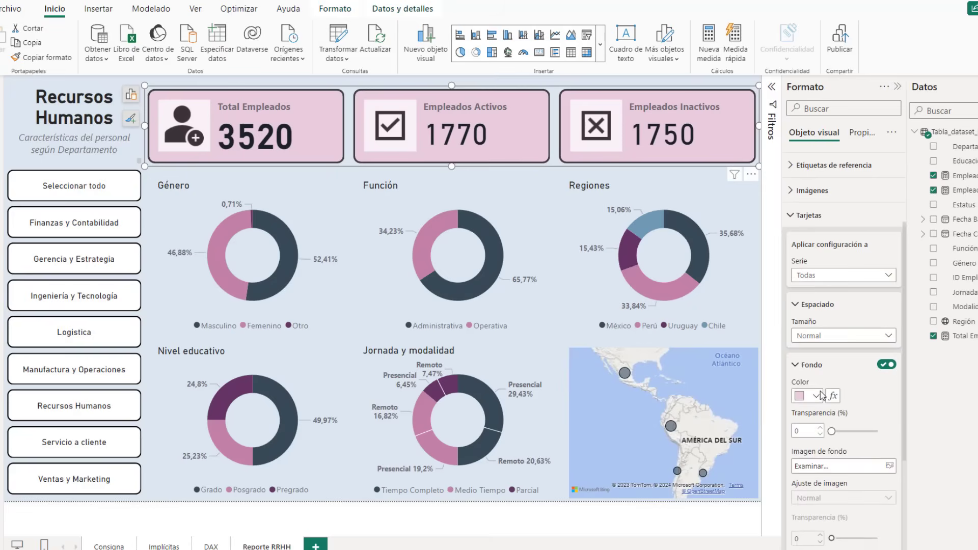
click(817, 395)
click(807, 203)
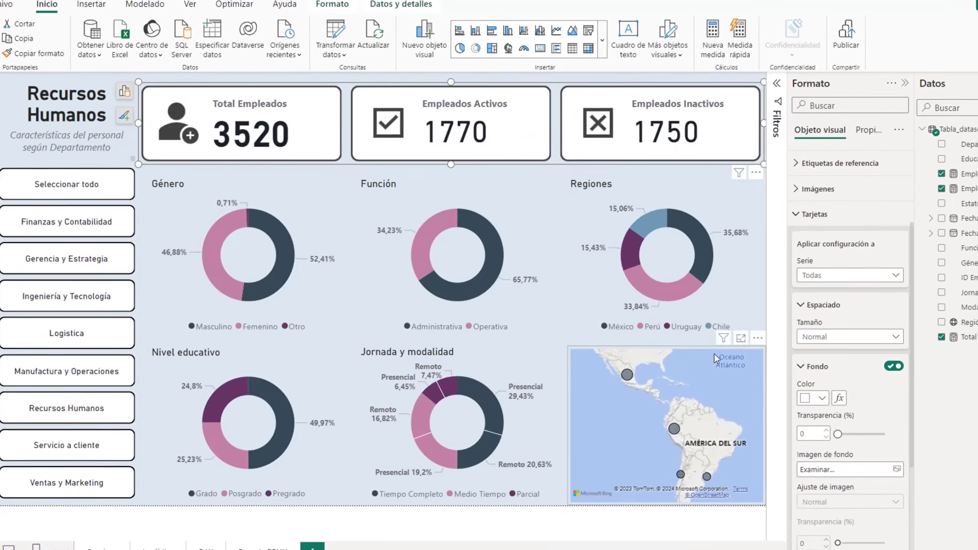
- Set the map style of the regional map to Escala de grises
click(704, 347)
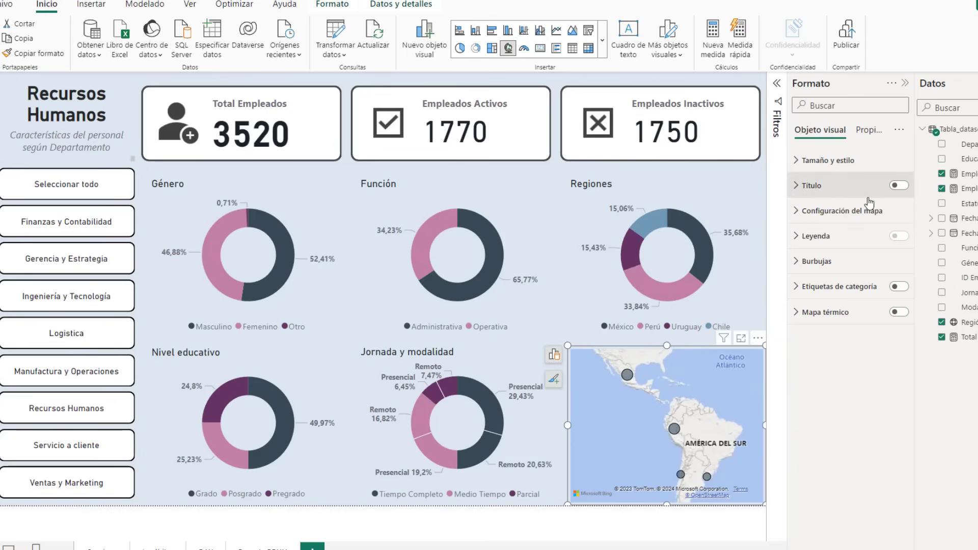
click(803, 216)
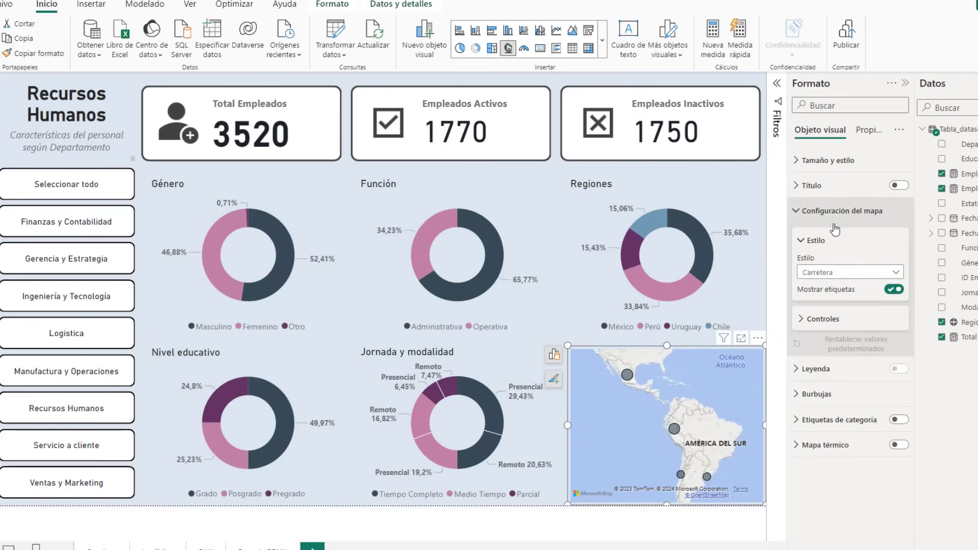
click(851, 274)
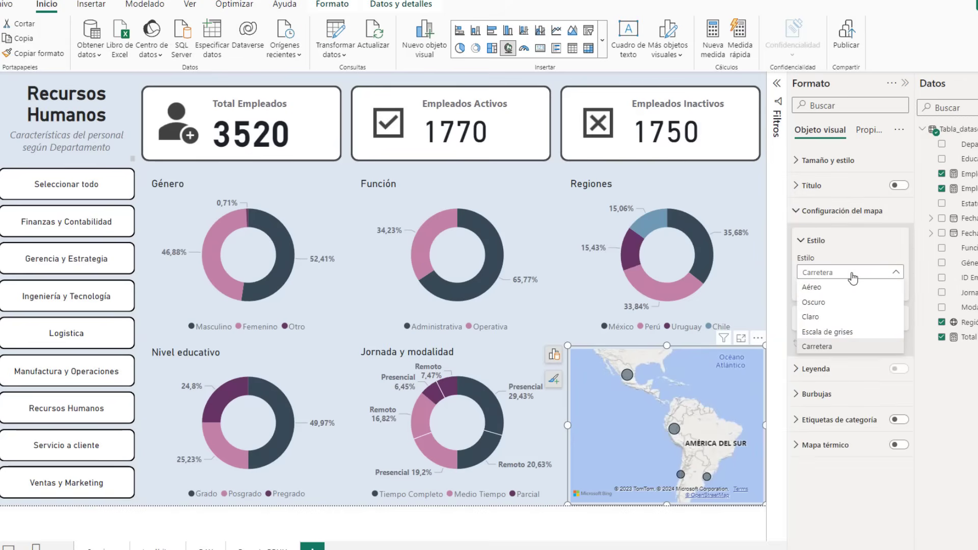
click(844, 332)
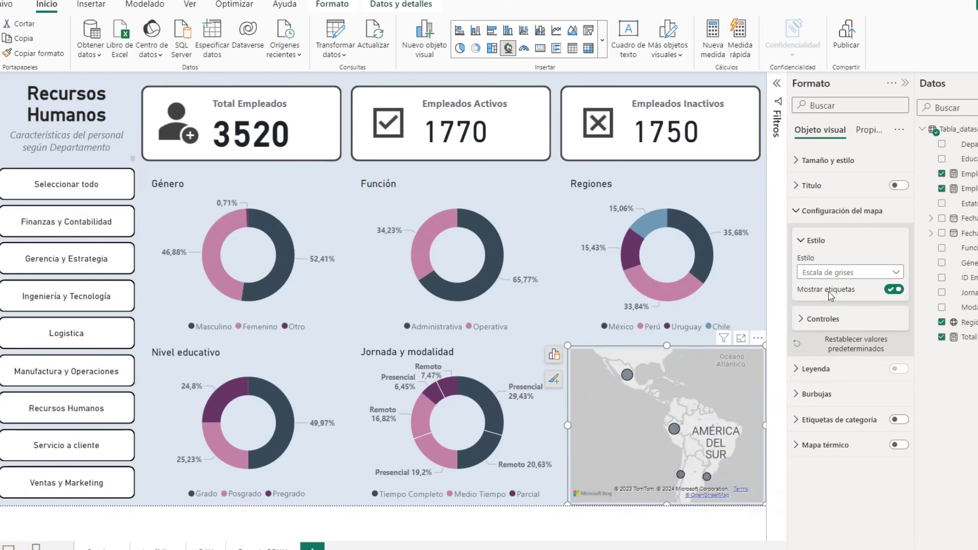
- Try hiding the place labels of the regional map and turn them back on
click(893, 290)
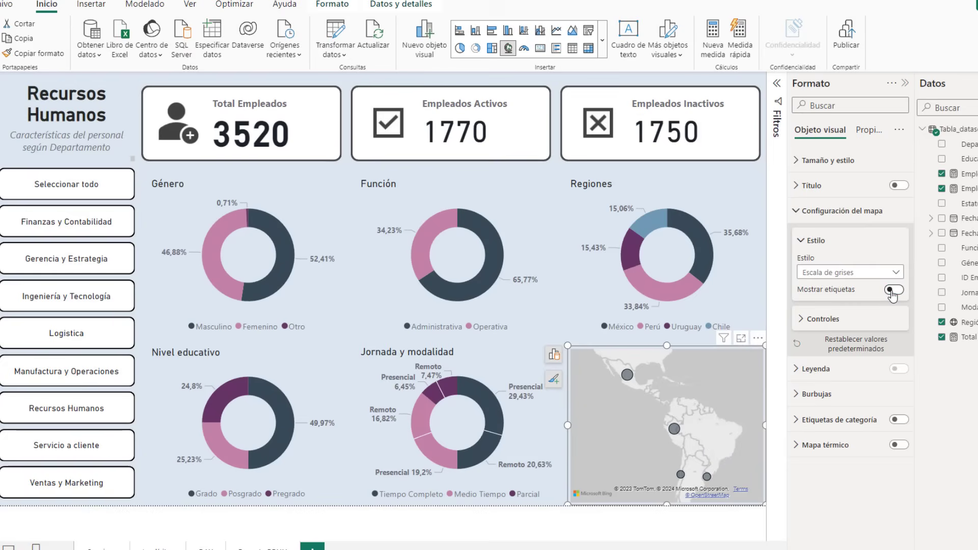
click(896, 290)
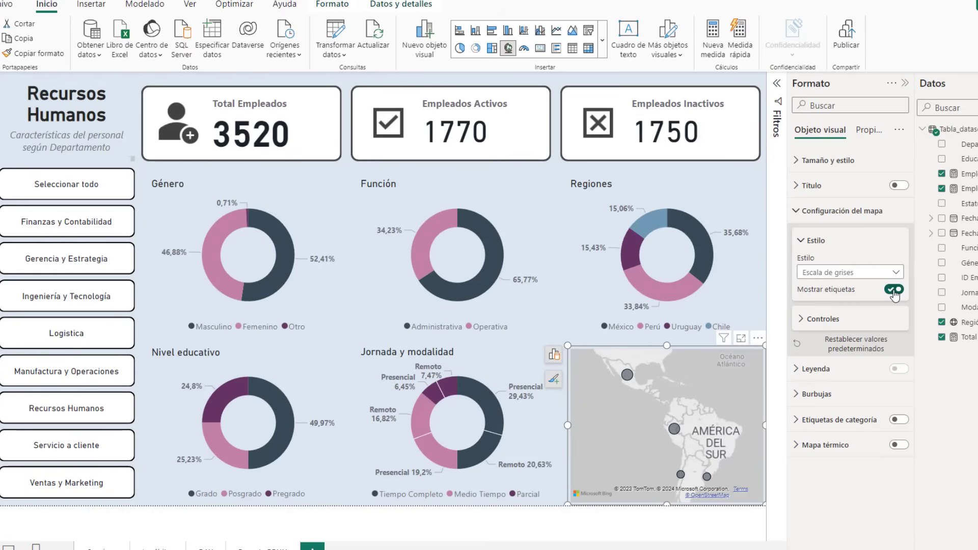
click(895, 291)
click(894, 292)
- Lock all objects on the report page and check the lock on the Función donut chart and the employee cards
click(566, 336)
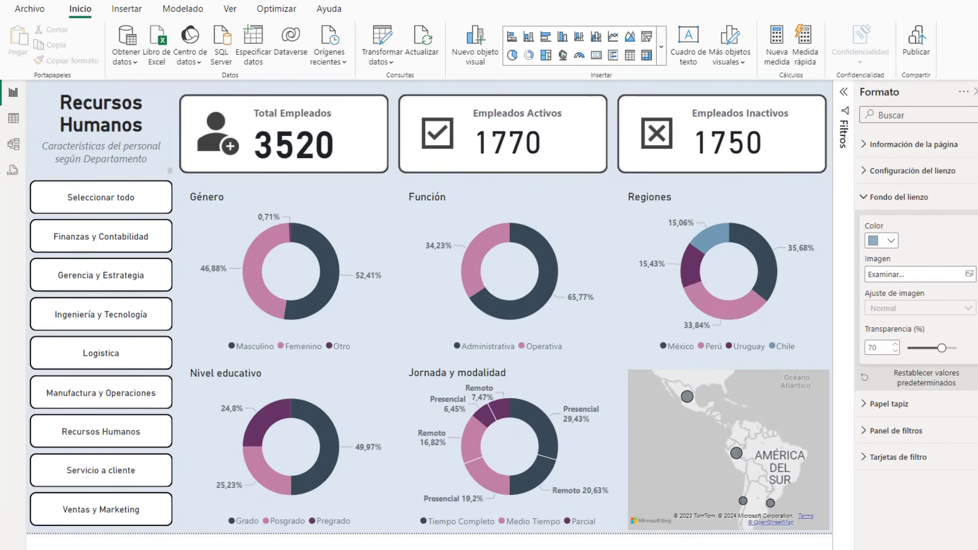
click(230, 13)
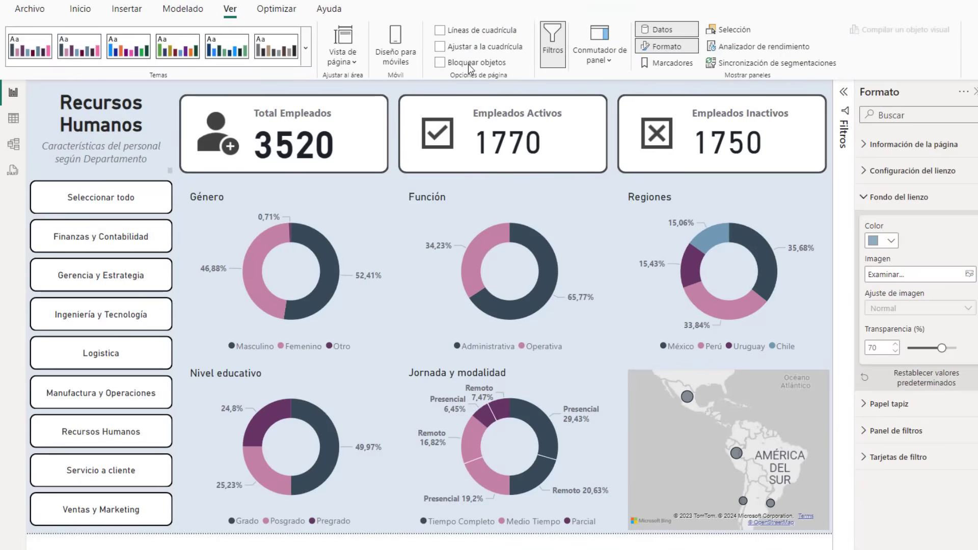
click(441, 64)
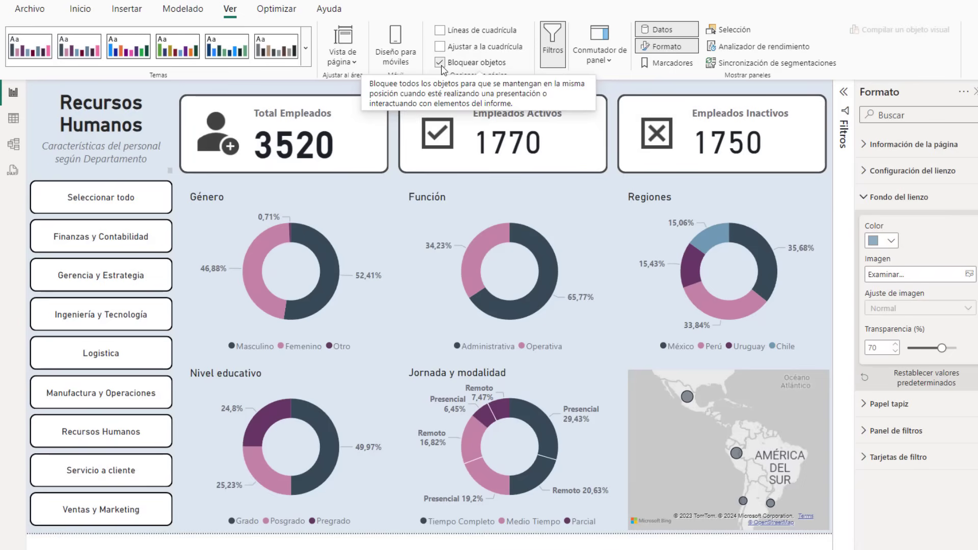
click(535, 263)
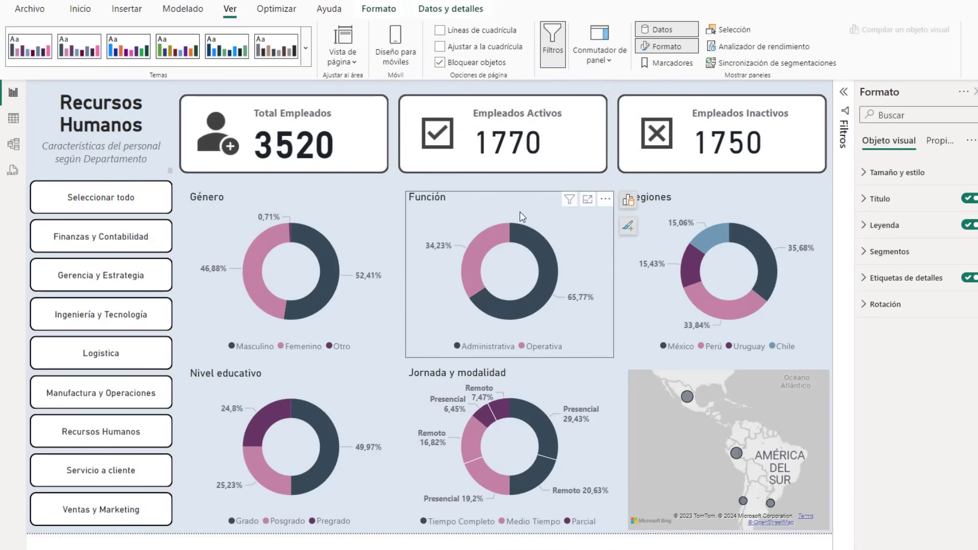
click(530, 171)
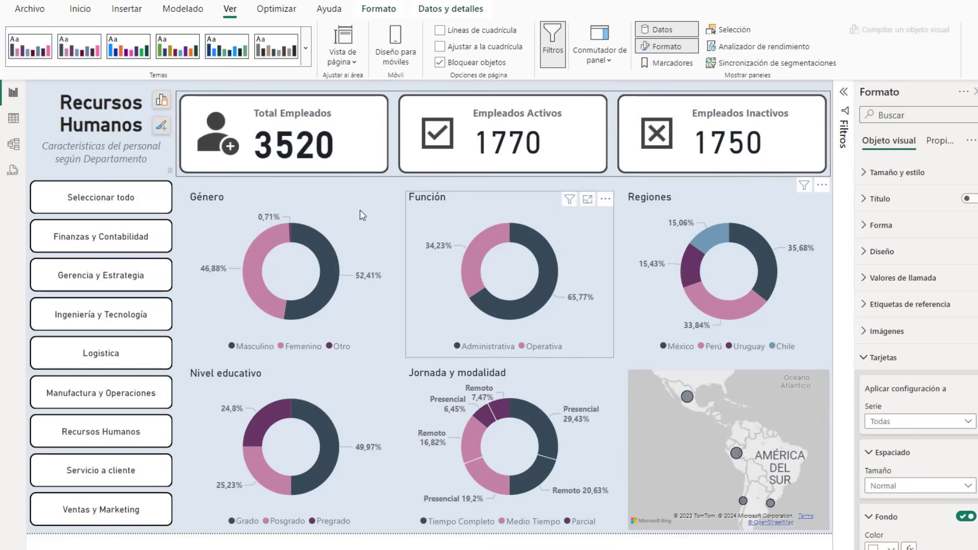
click(586, 244)
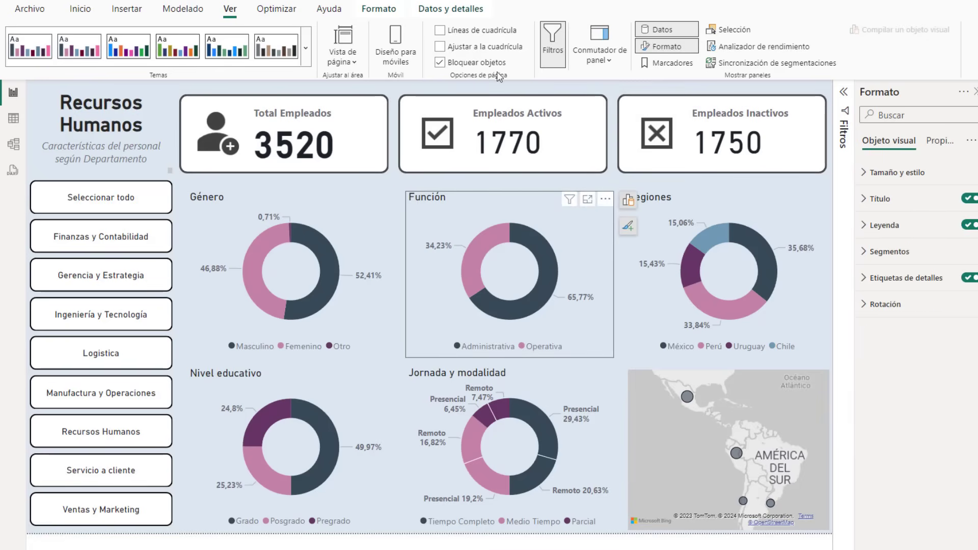
click(607, 181)
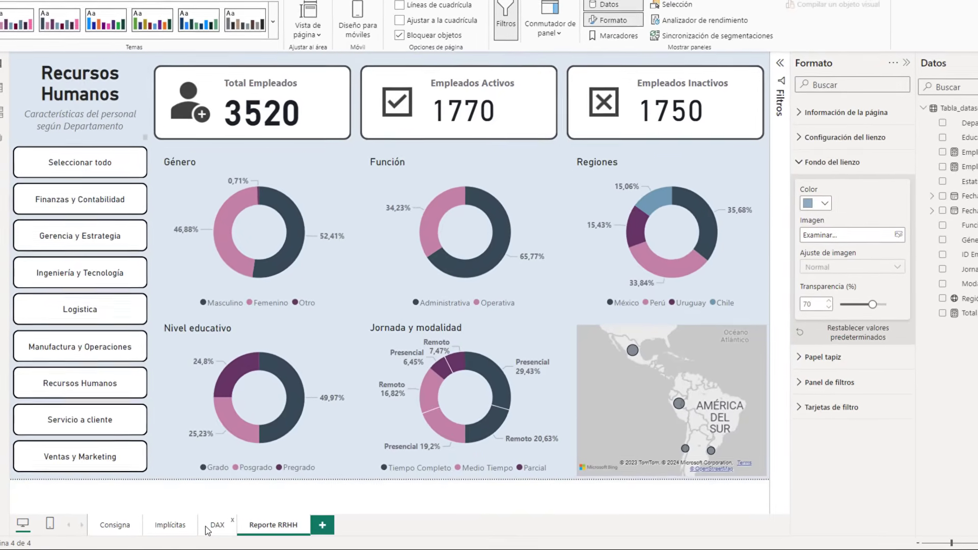
- Hide the Implícitas, DAX and Consigna pages of the report, keeping Reporte RRHH as the open page
right_click(170, 528)
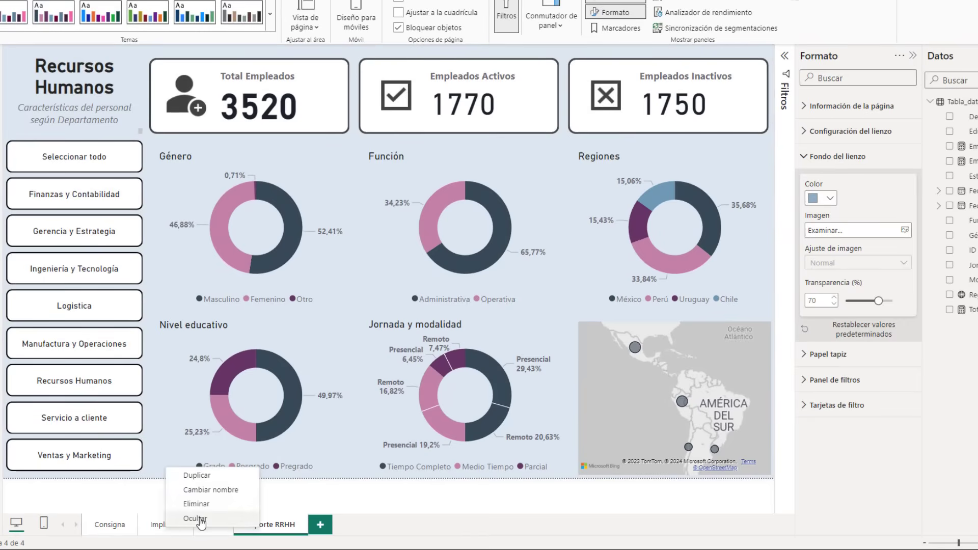
click(197, 518)
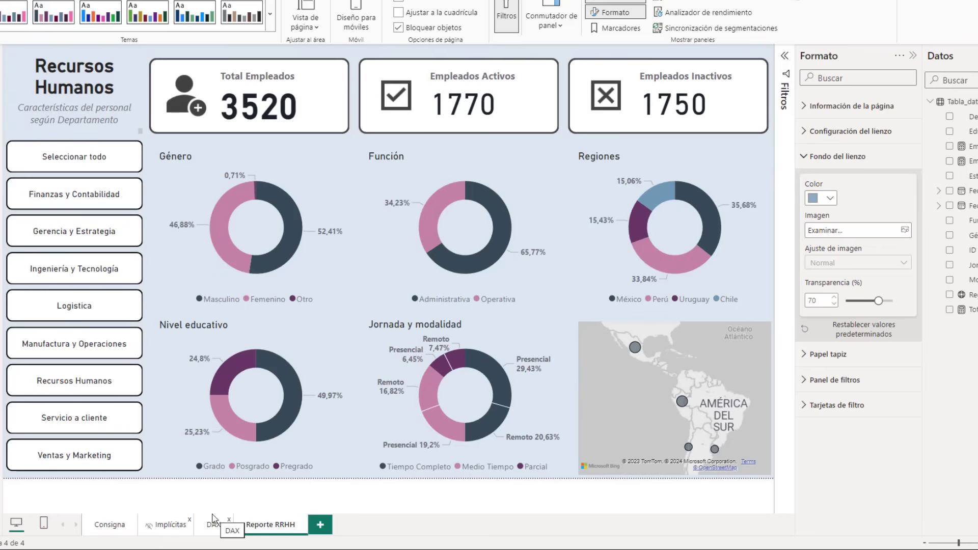
click(162, 527)
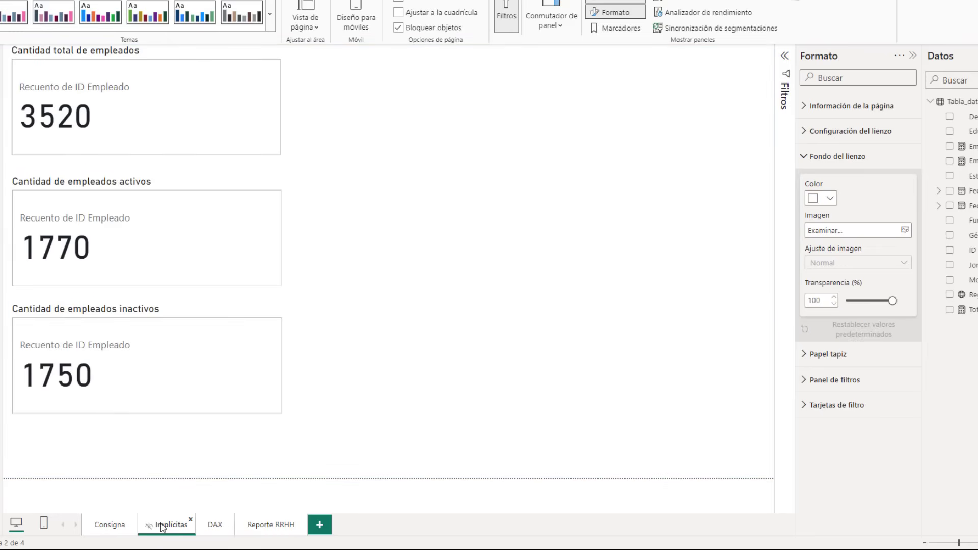
click(216, 524)
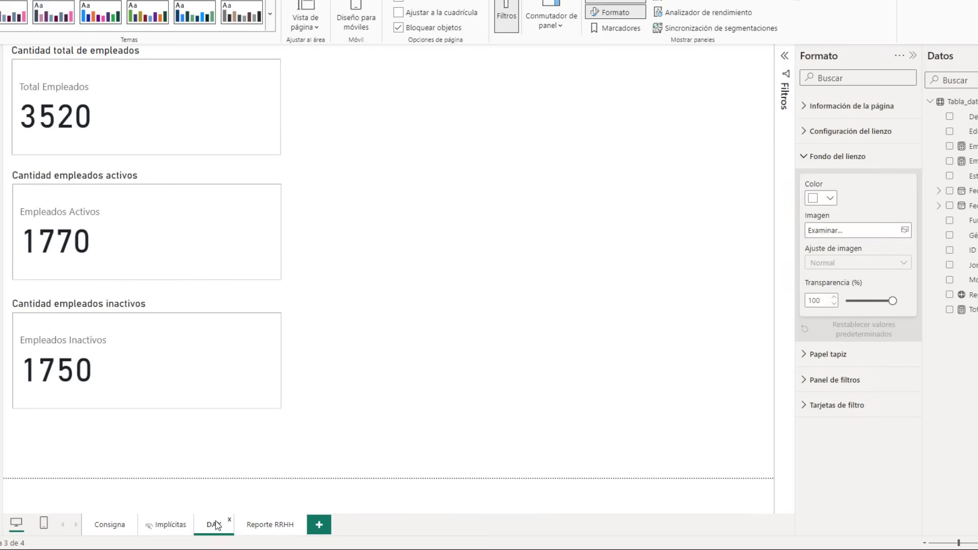
click(266, 526)
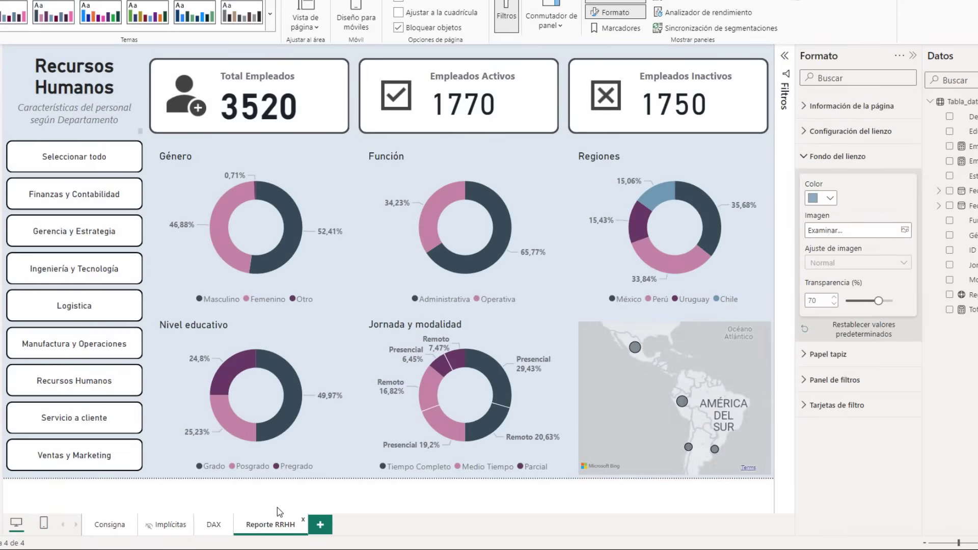
right_click(212, 527)
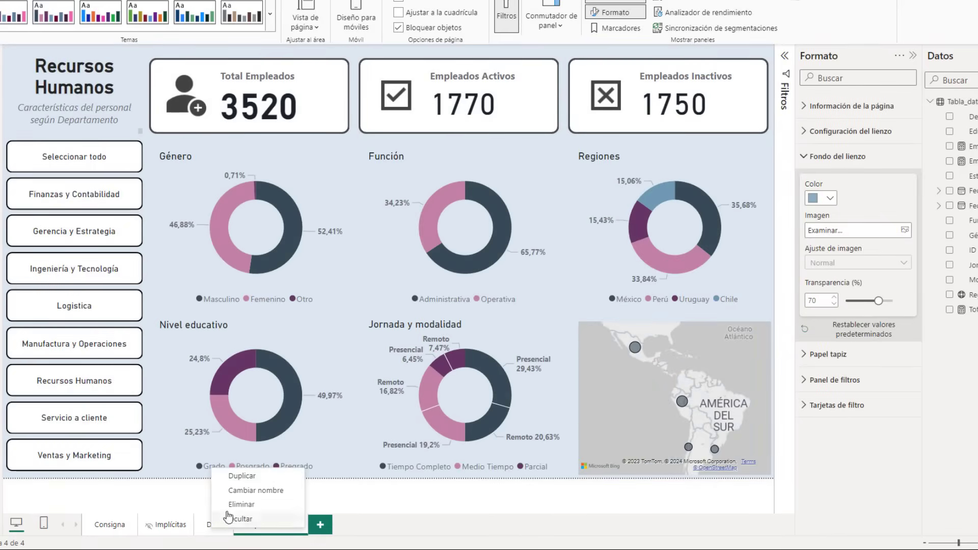
click(250, 517)
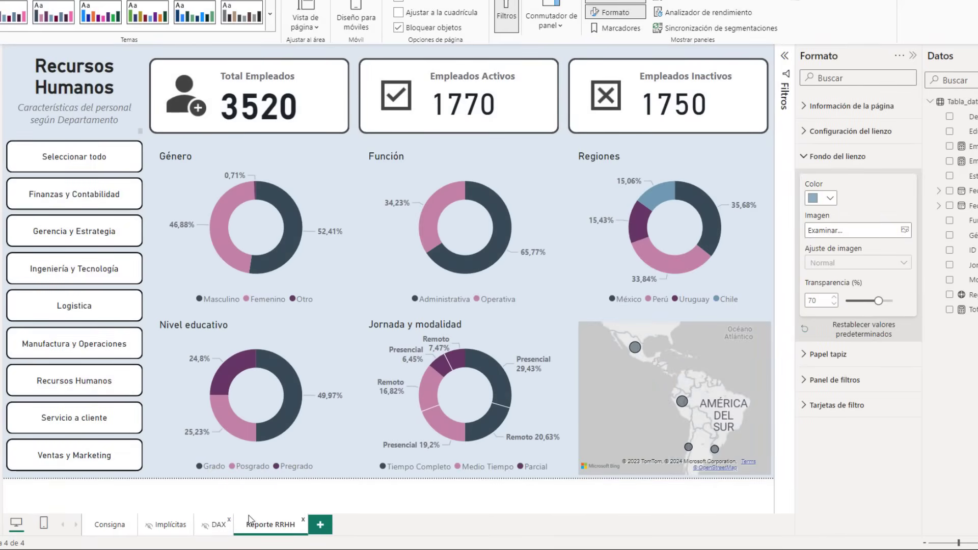
right_click(112, 529)
click(128, 522)
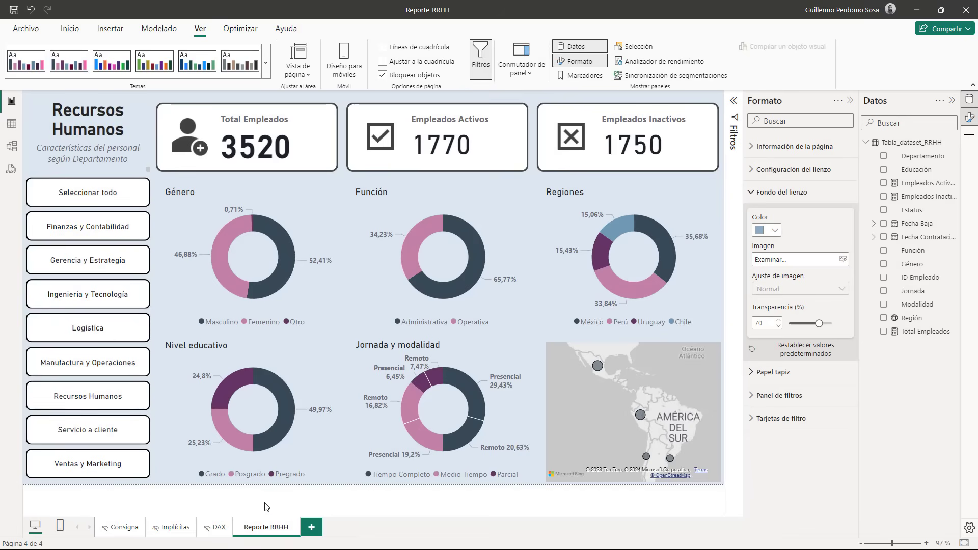
- Examine the report filtered by Finanzas y Contabilidad, Gerencia y Estrategia and Manufactura y Operaciones, and clear the department selection
click(74, 30)
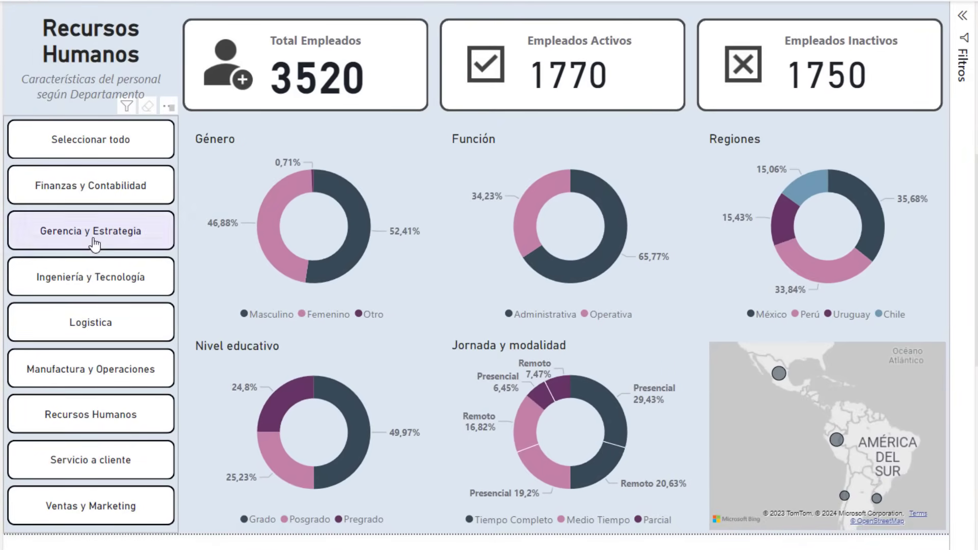
click(102, 196)
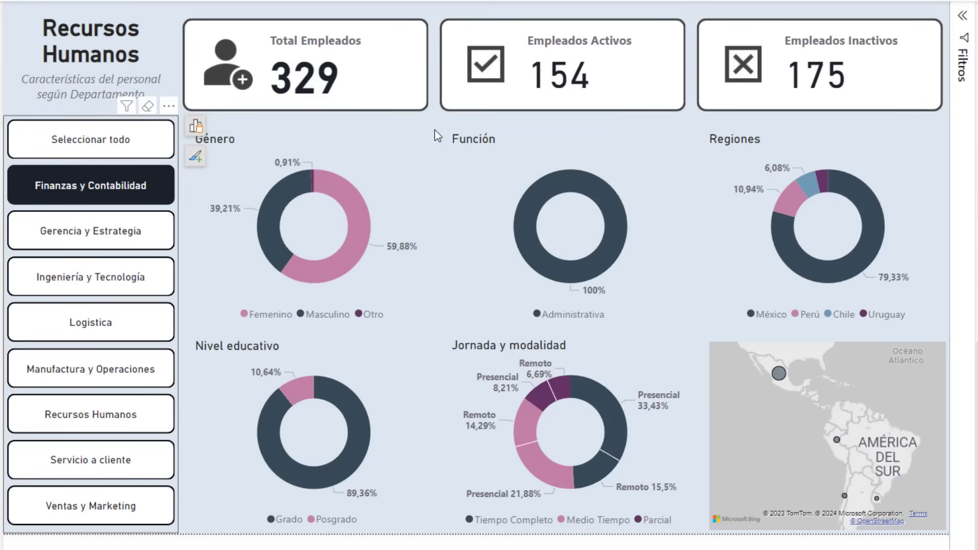
click(102, 238)
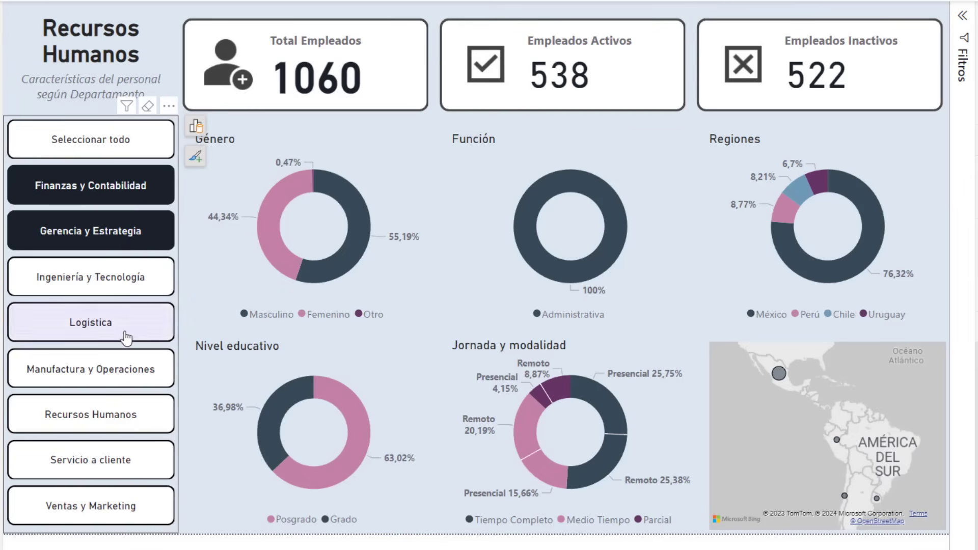
click(118, 391)
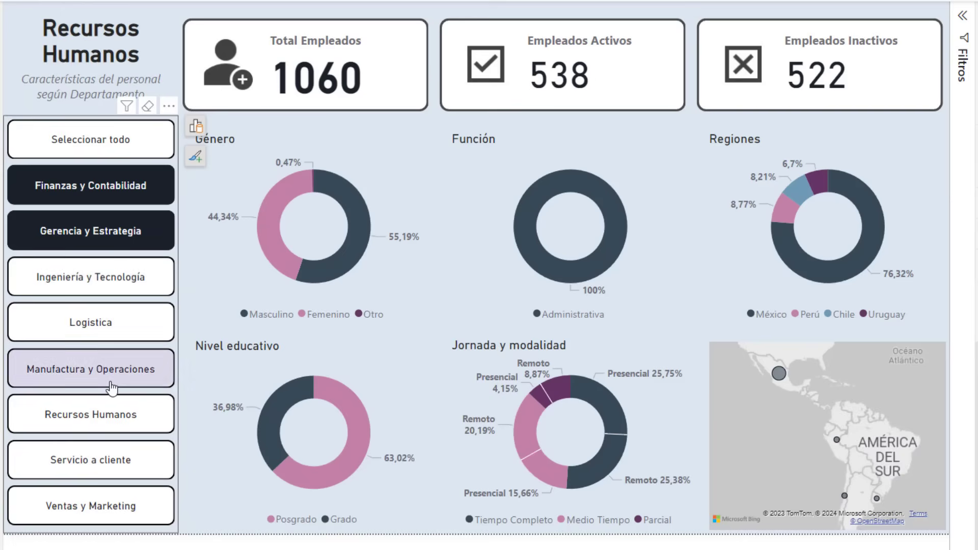
mouse_move(621, 240)
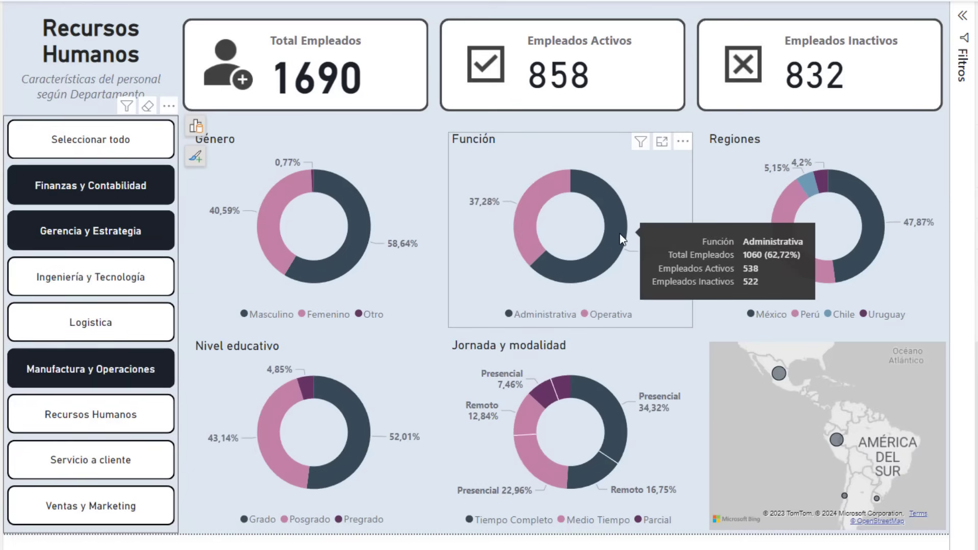
click(147, 108)
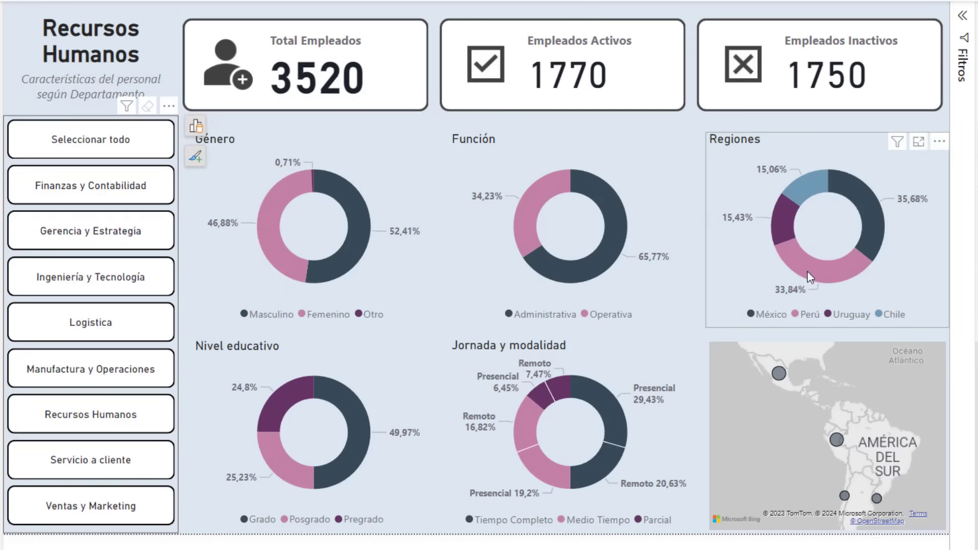
- Examine the report cross-filtered by the Uruguay segment of the Regiones donut chart and remove that selection
click(780, 220)
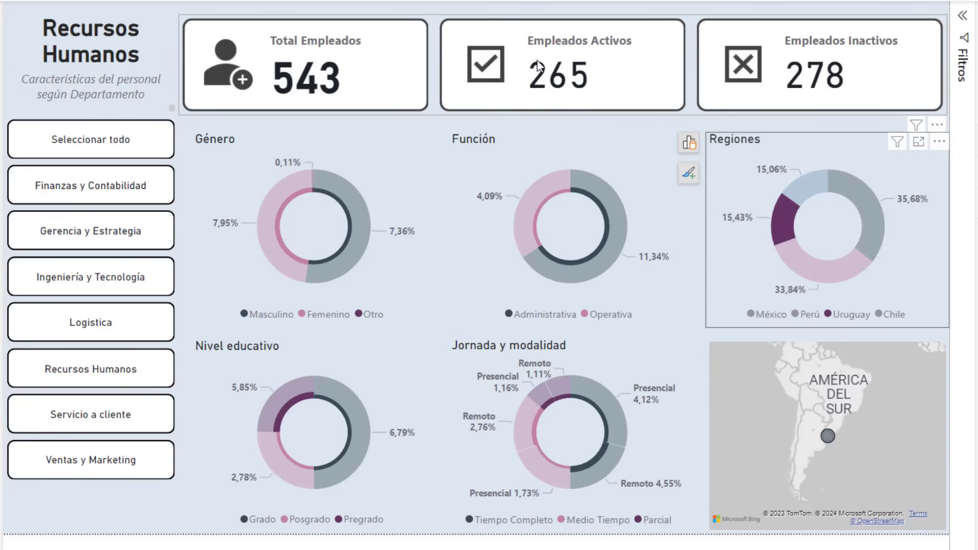
click(793, 225)
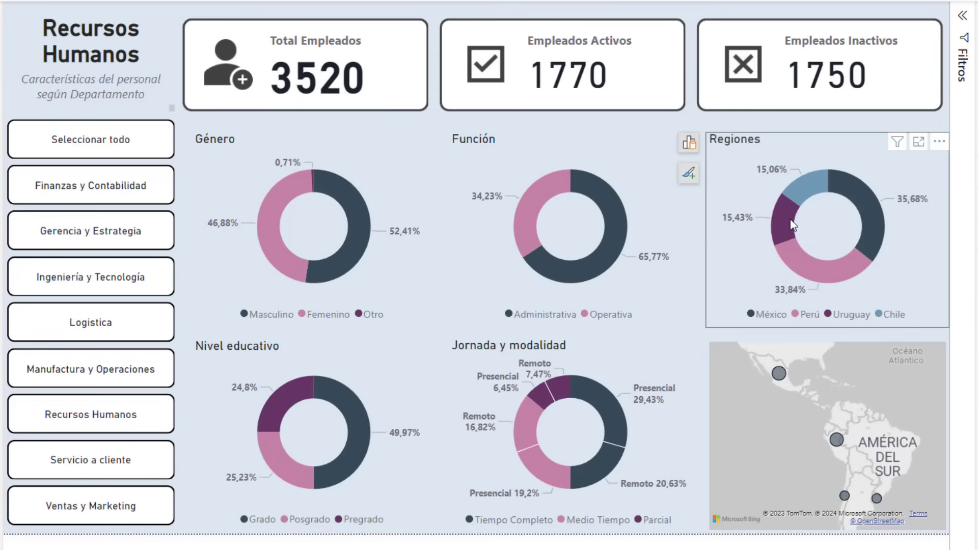
- Examine the report cross-filtered by the Operativa segment of the Función donut chart and remove that selection
click(532, 191)
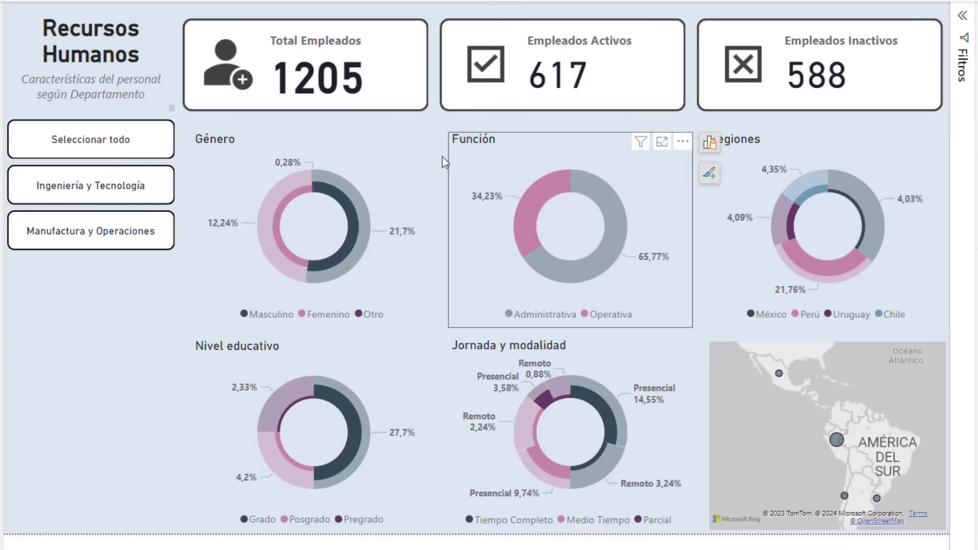
click(545, 187)
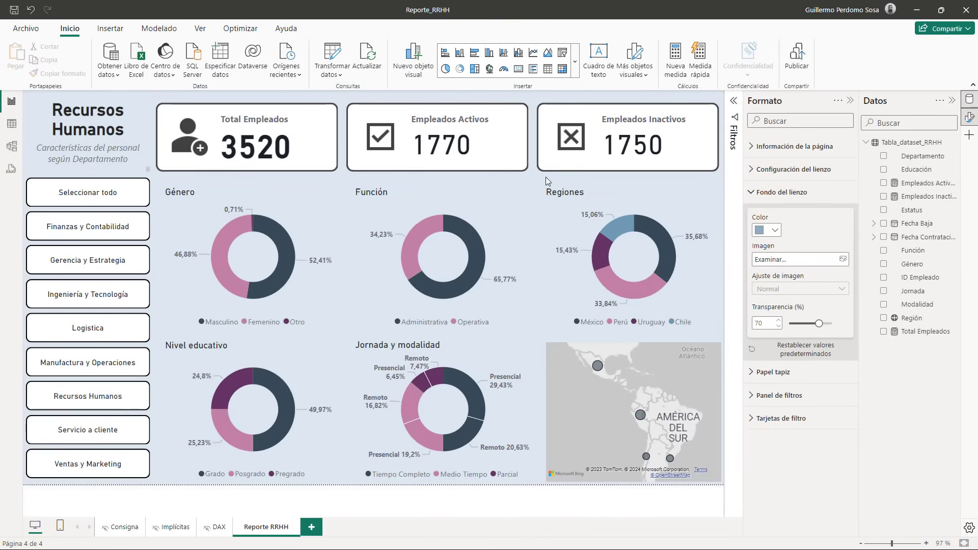
- Collapse the formatting and data panes and the ribbon to give the report page more room
click(858, 98)
click(952, 104)
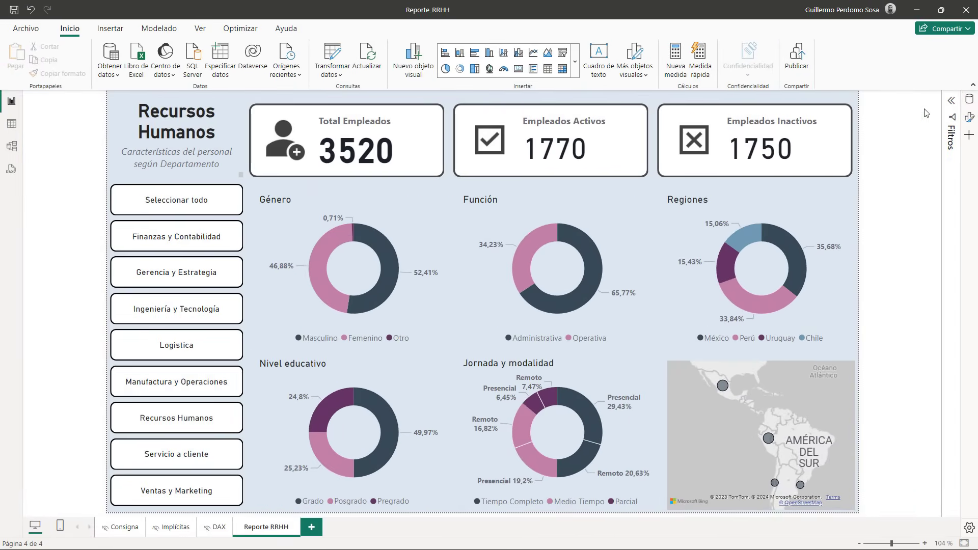
click(972, 85)
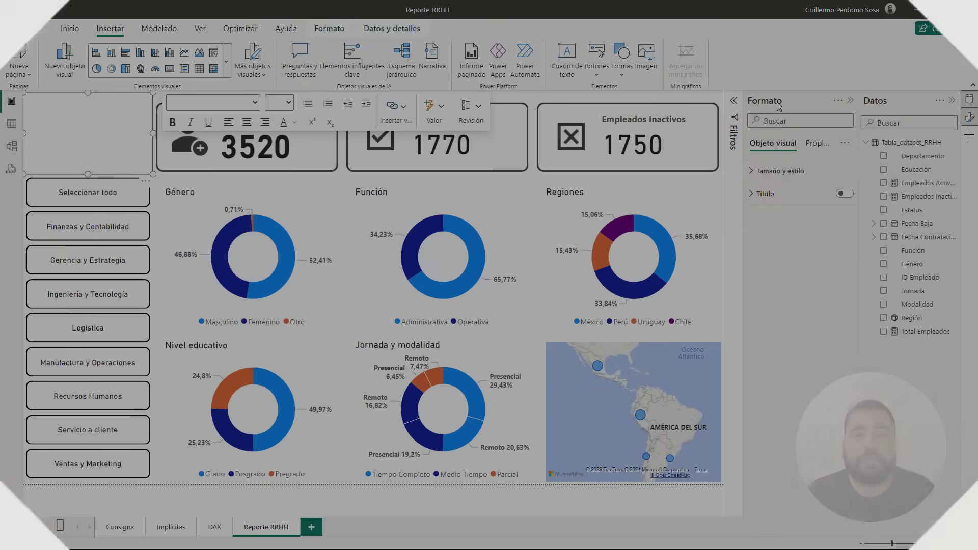
- Give the header text box the bold title "Recursos Humanos" and the subtitle "Características del personal según Departamento"
click(775, 247)
text(Recursos Humanos)
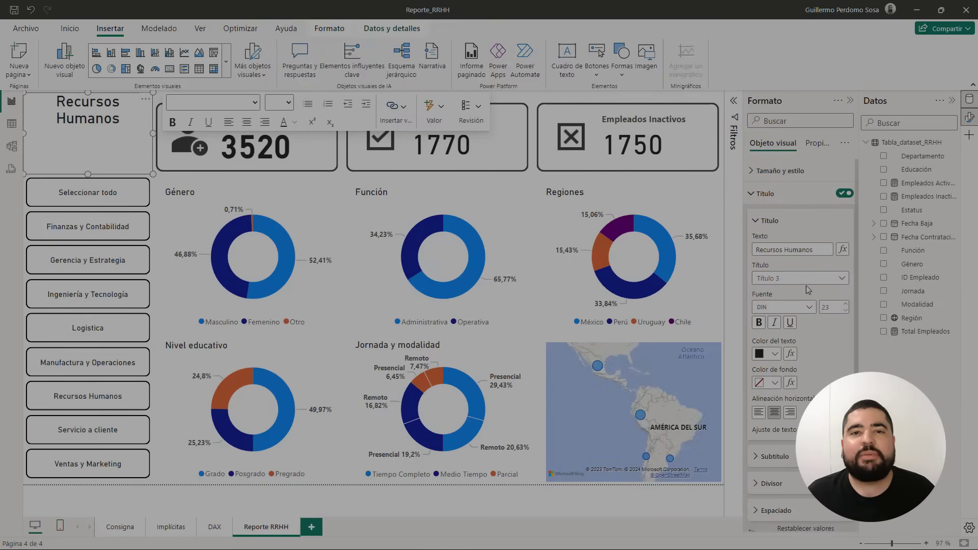
scroll(777, 305, down, 3)
click(778, 360)
text(Características del personal según Departamento)
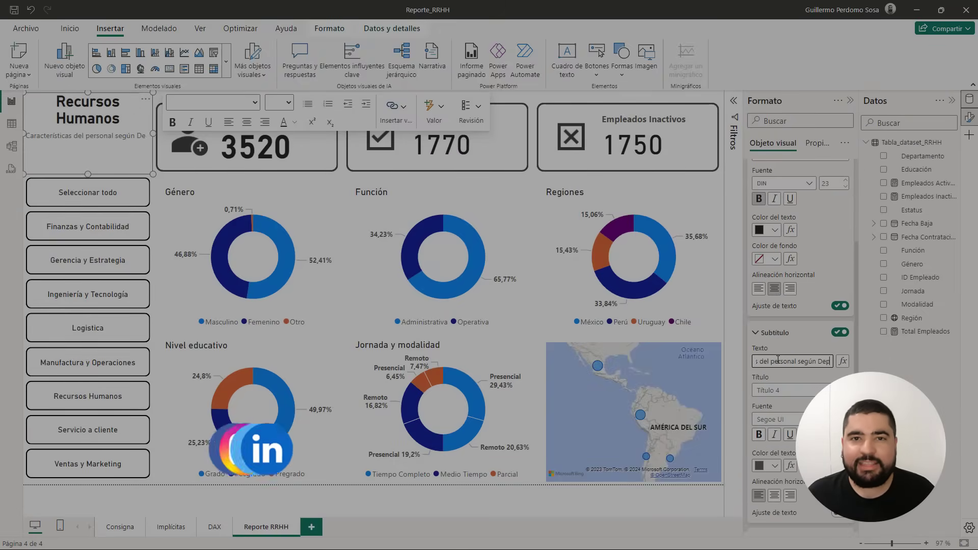
- Wrap, centre and italicize the header's subtitle and set the title's font size to 26
scroll(800, 357, down, 2)
click(845, 367)
scroll(823, 305, up, 1)
click(845, 178)
click(846, 178)
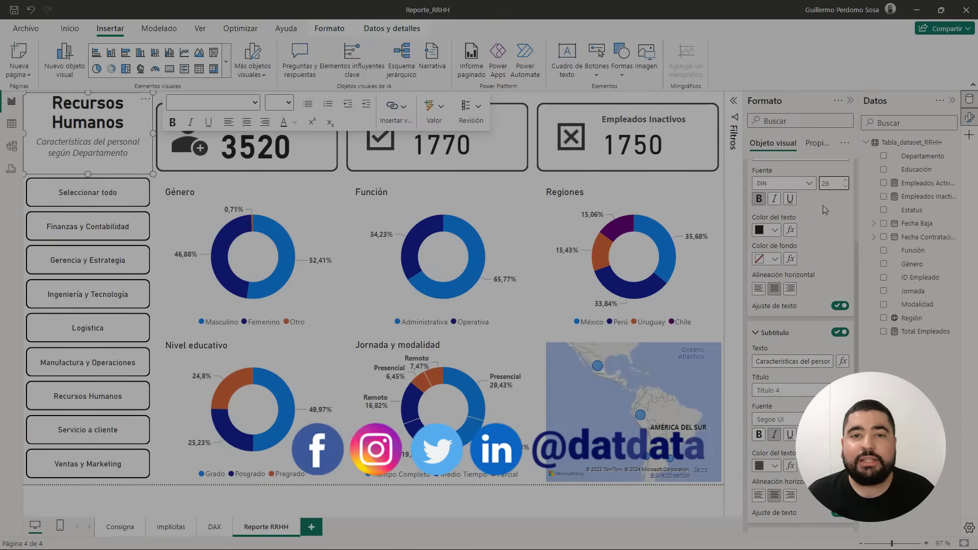
- Lower the top edge of the header text box slightly, giving it a height of about 136
click(155, 334)
click(87, 122)
drag(88, 92, 88, 99)
- Apply the theme with dark slate, pink, purple and blue data colours to the report
click(199, 28)
click(266, 63)
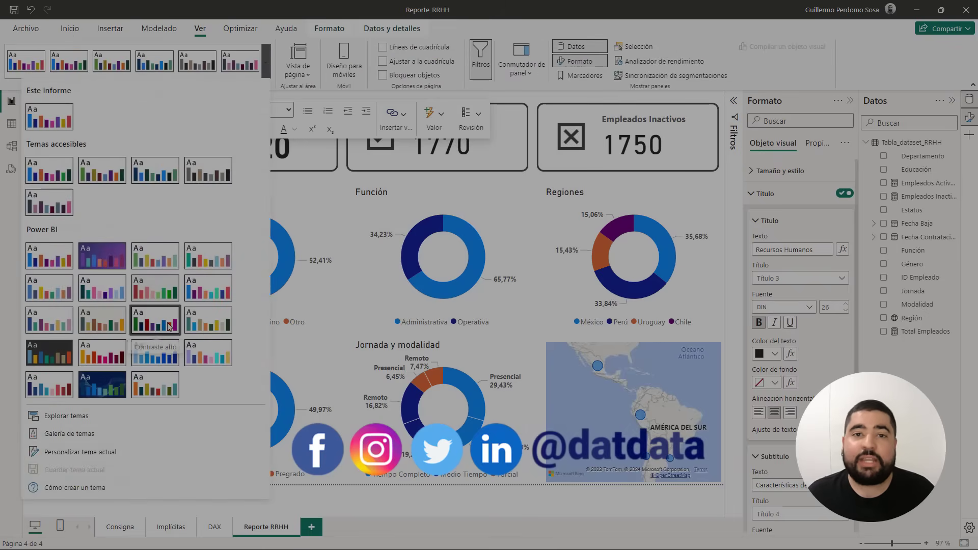
click(154, 157)
- Examine the background options for visual elements in the theme customization and leave without applying anything
click(266, 63)
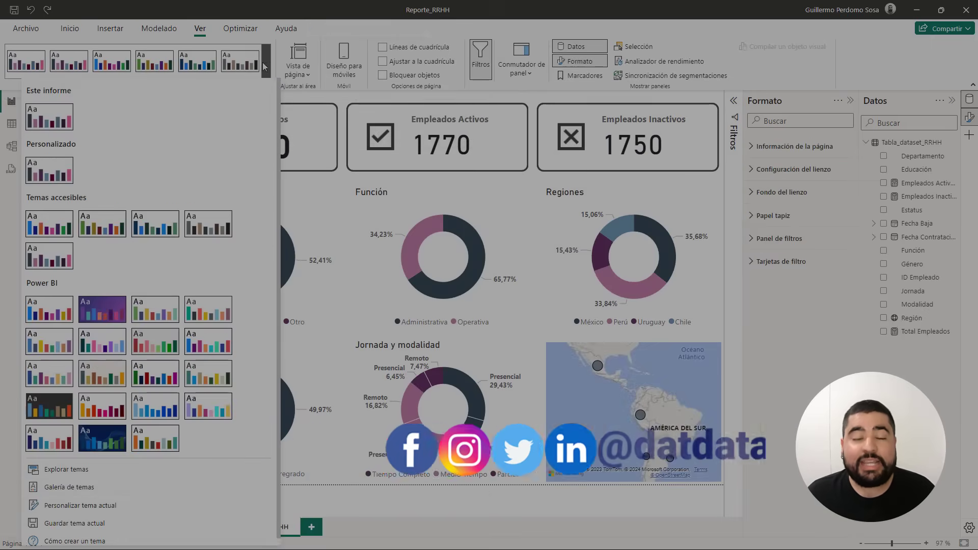
click(66, 498)
click(296, 181)
click(319, 204)
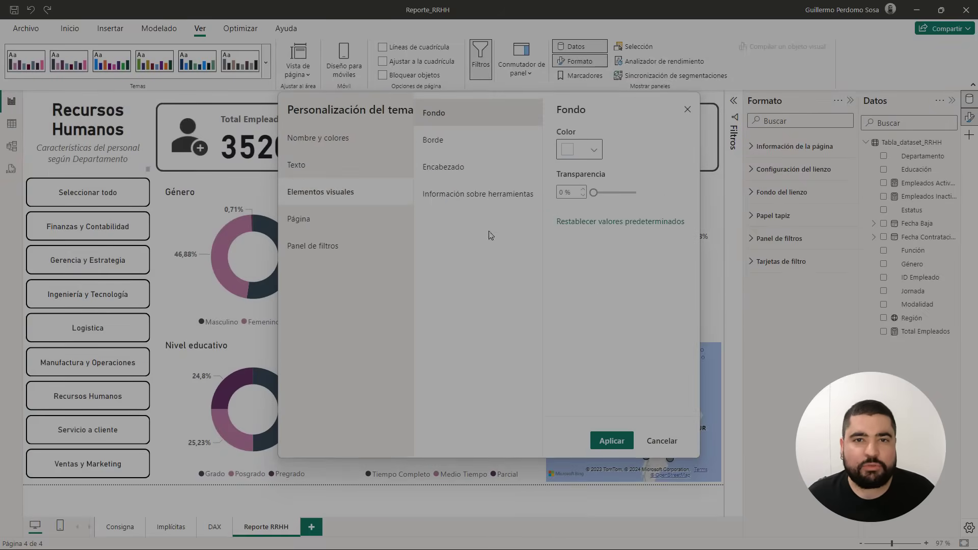
click(661, 441)
- Set the page's canvas background to blue with 70% transparency
click(781, 192)
click(767, 230)
click(854, 269)
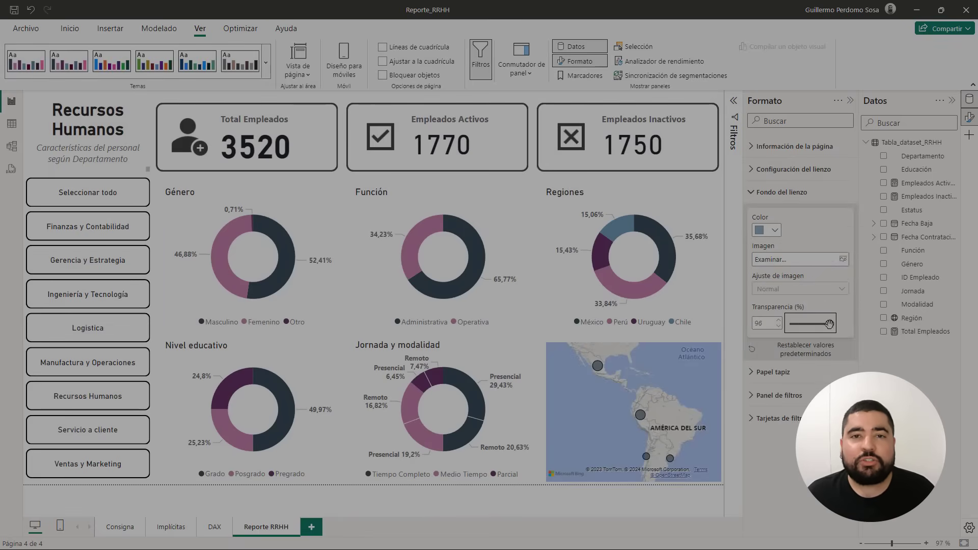
drag(832, 324, 818, 323)
- Turn off the background of the donut charts, employee cards and Recursos Humanos header text box
click(212, 137)
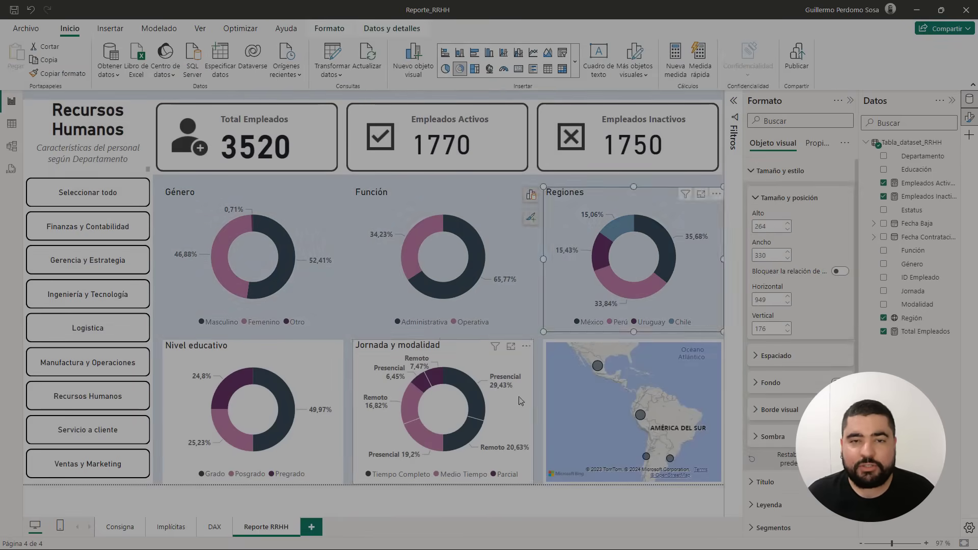
click(151, 209)
click(840, 383)
click(142, 109)
click(840, 383)
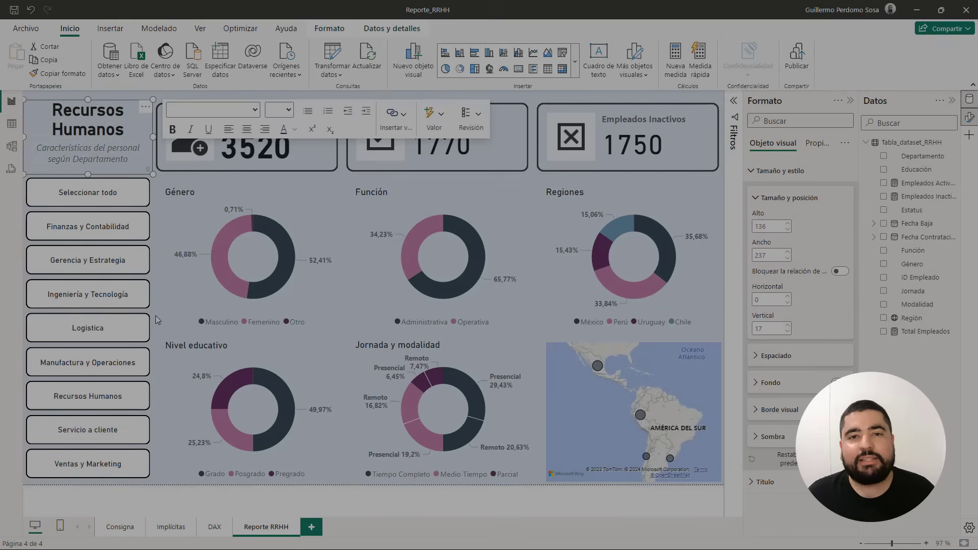
- Fill the buttons of the department slicer with white
click(152, 313)
click(779, 171)
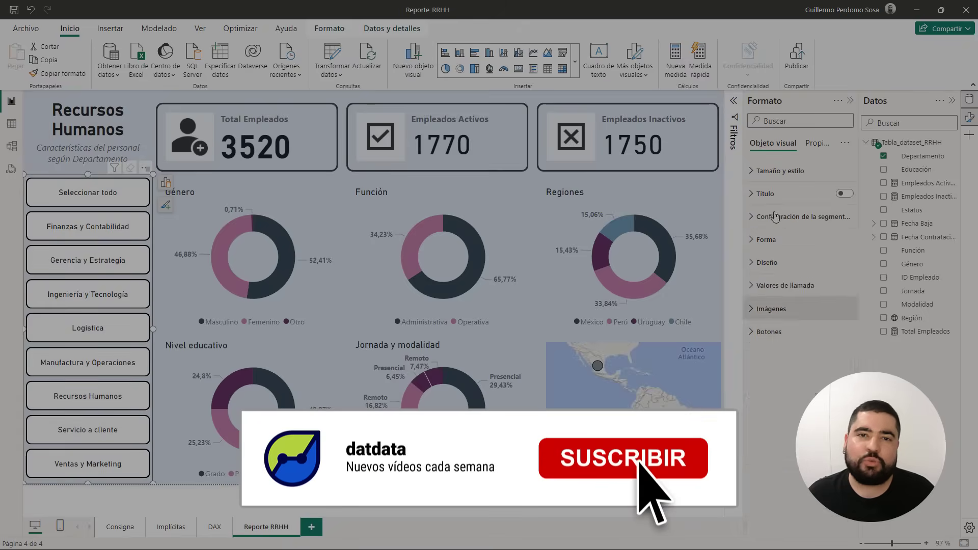
click(769, 331)
scroll(773, 369, down, 3)
click(773, 273)
click(774, 302)
- Fill the three employee cards with white so they match their icon backgrounds
click(533, 135)
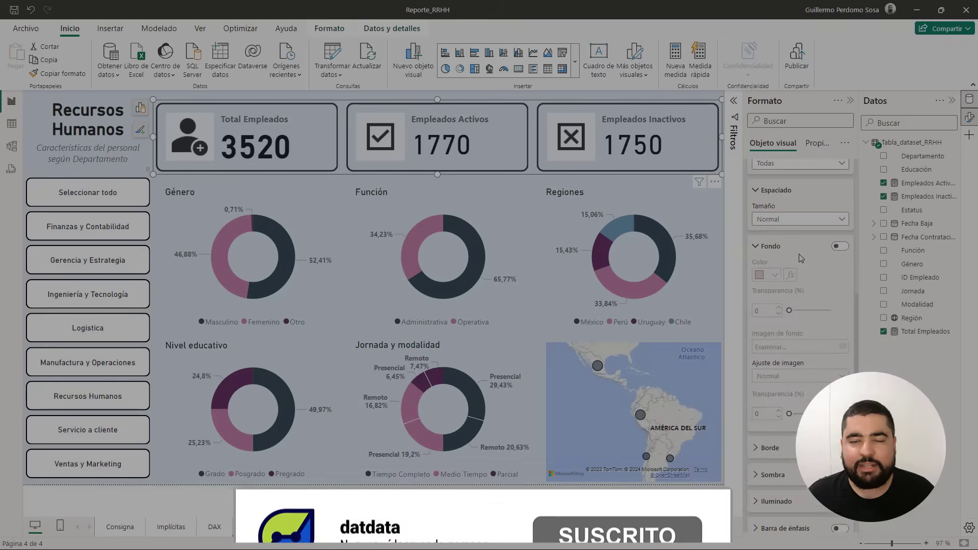
scroll(799, 257, up, 10)
click(779, 170)
scroll(779, 306, down, 2)
click(840, 358)
click(778, 388)
click(766, 339)
- Set the style of the regions map to Escala de grises
click(669, 345)
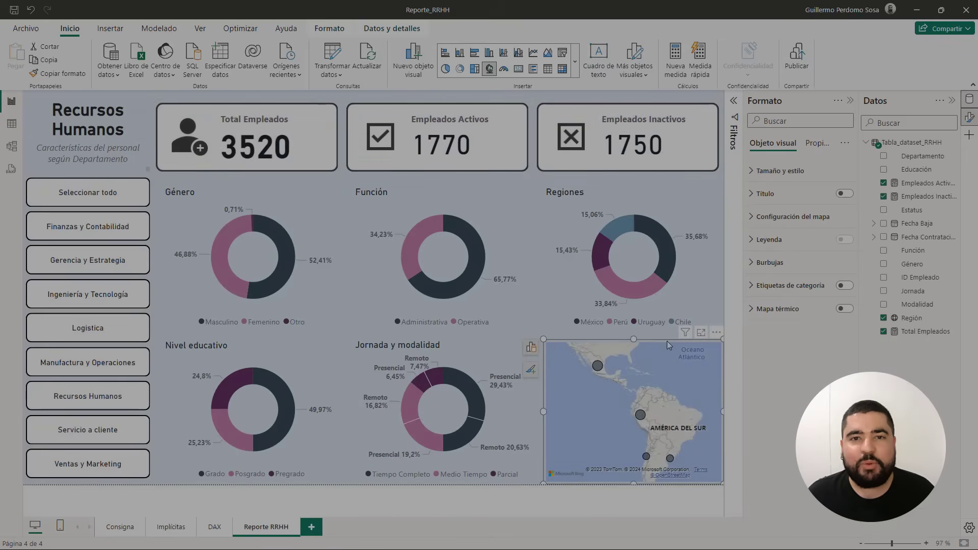
click(793, 217)
click(801, 275)
click(792, 326)
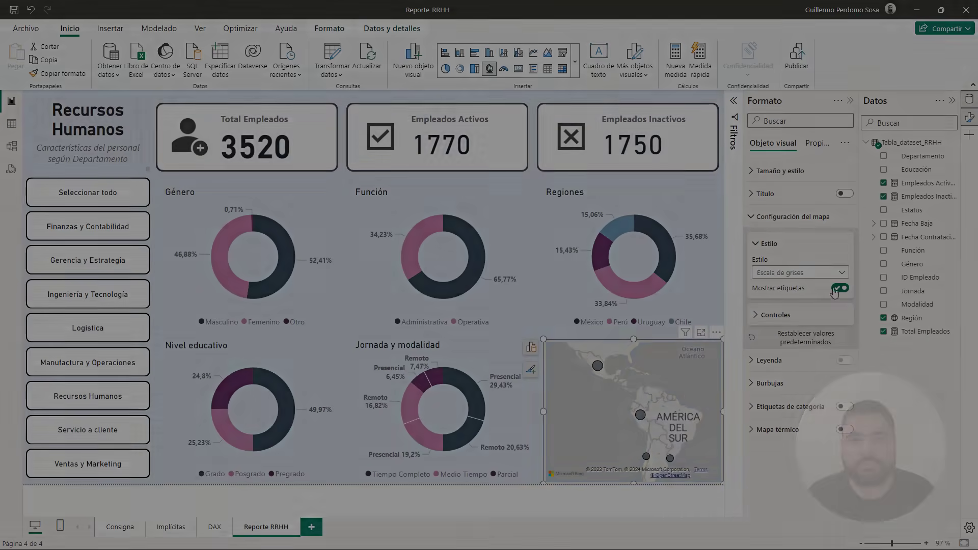